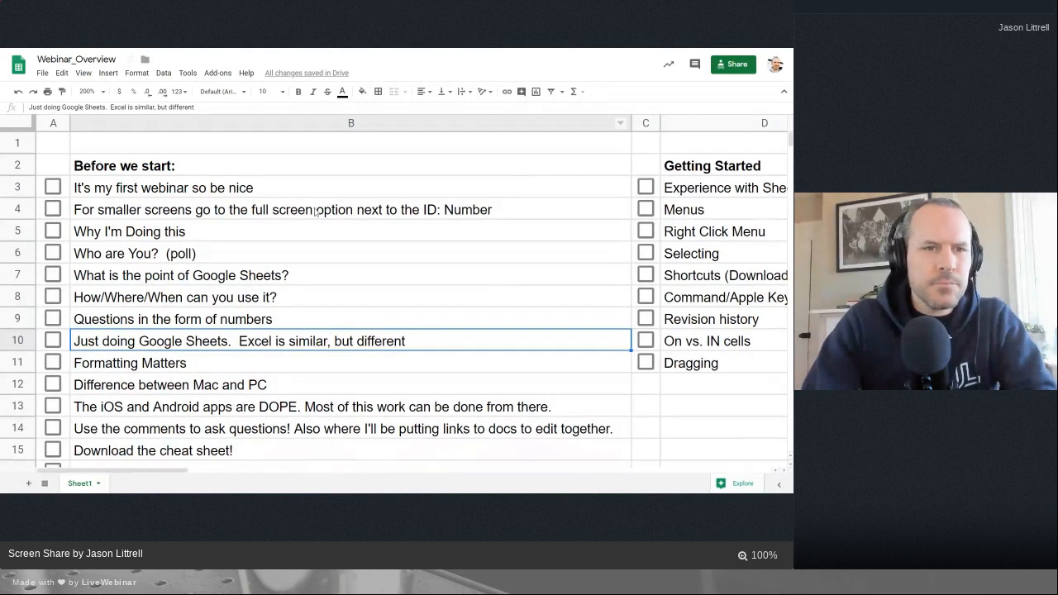
- Tick off the "Before we start" checklist items from "It's my first webinar so be nice" through "Difference between Mac and PC"
{"action": "scroll", "coordinate": [315, 213], "scroll_direction": "down", "scroll_amount": 1}
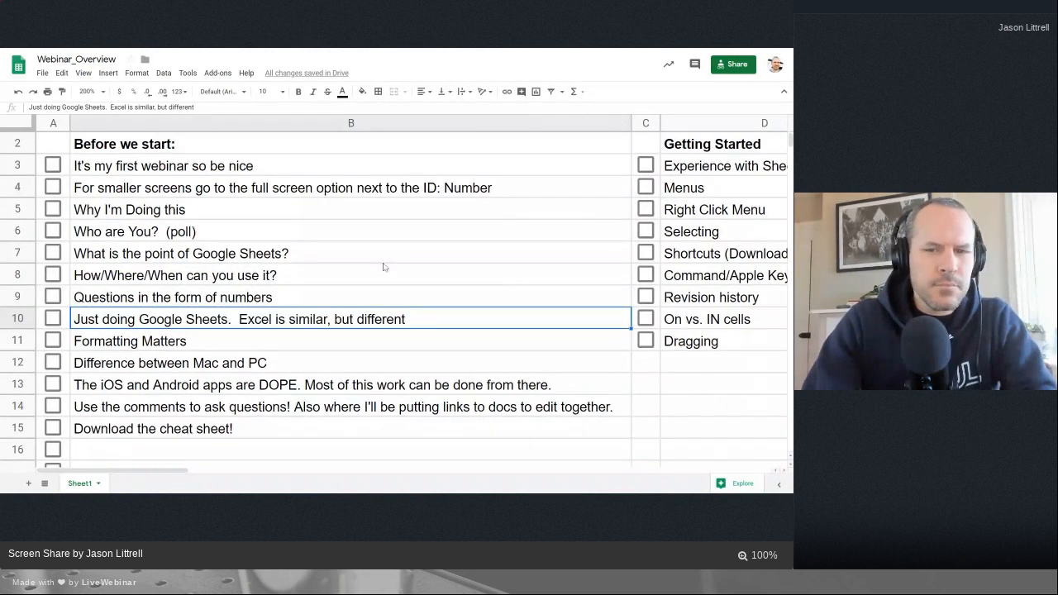
{"action": "scroll", "coordinate": [384, 267], "scroll_direction": "up", "scroll_amount": 1}
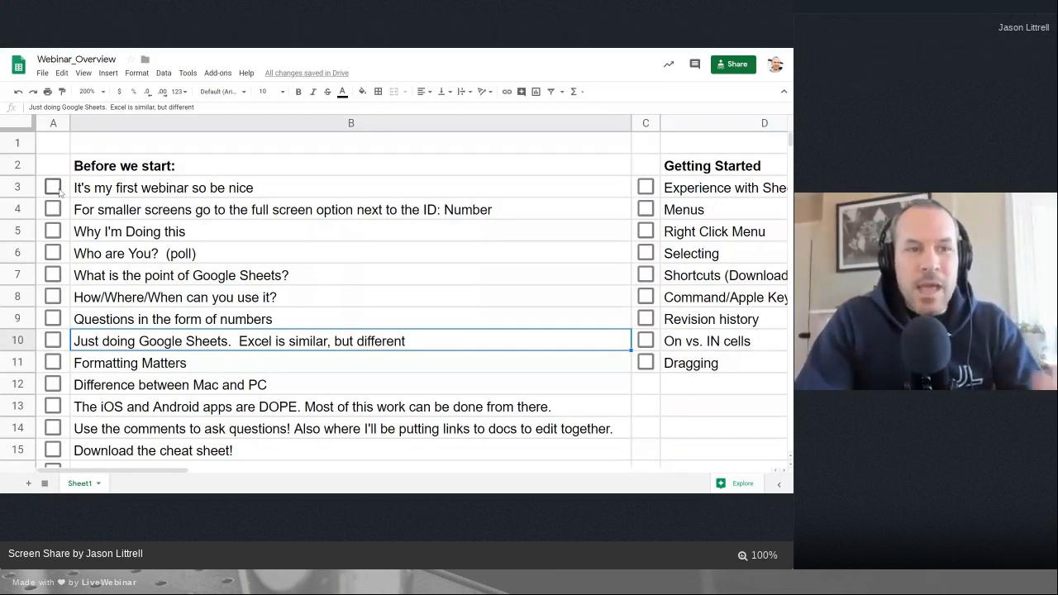
{"action": "left_click", "coordinate": [52, 188]}
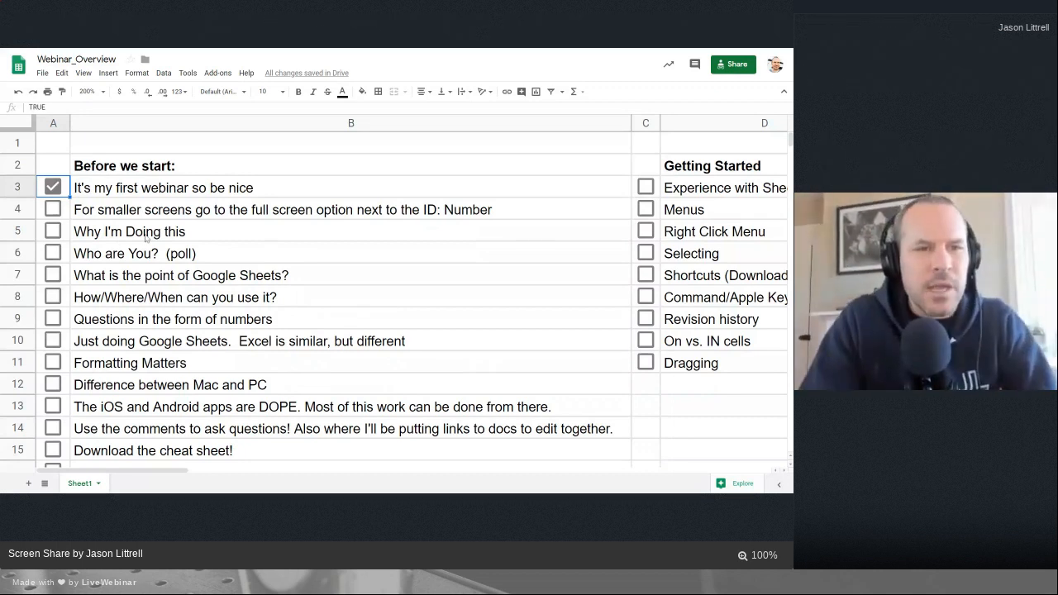
{"action": "left_click", "coordinate": [52, 209]}
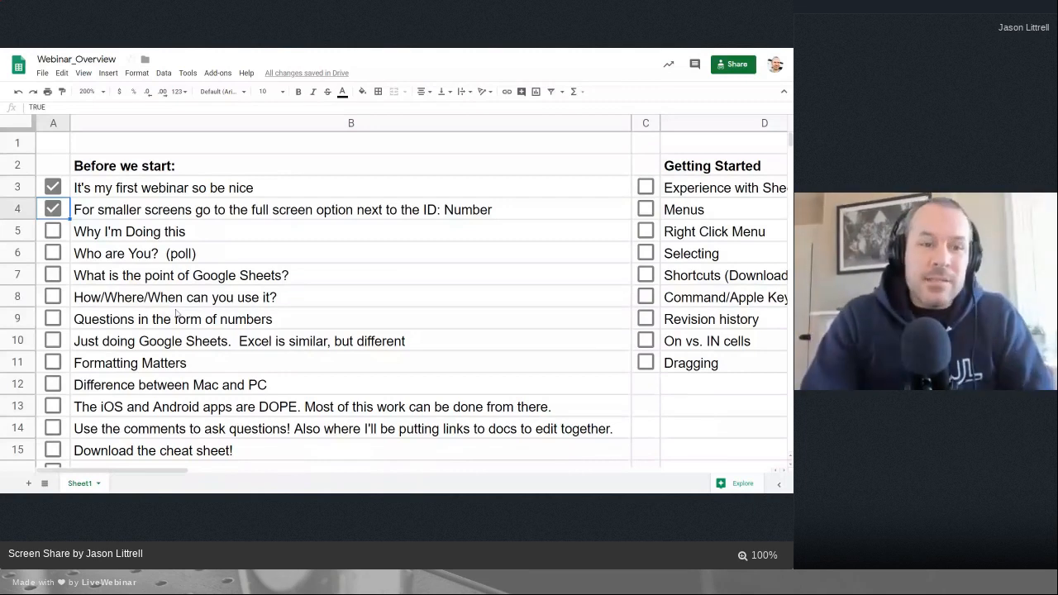
{"action": "left_click", "coordinate": [53, 232]}
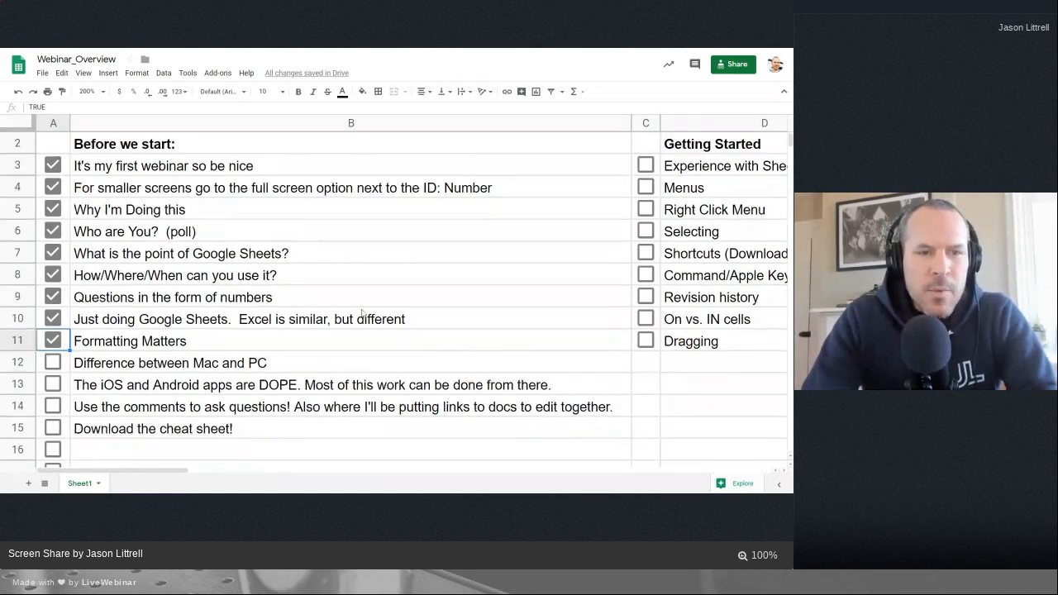
{"action": "scroll", "coordinate": [51, 331], "scroll_direction": "down", "scroll_amount": 2}
{"action": "left_click", "coordinate": [51, 320]}
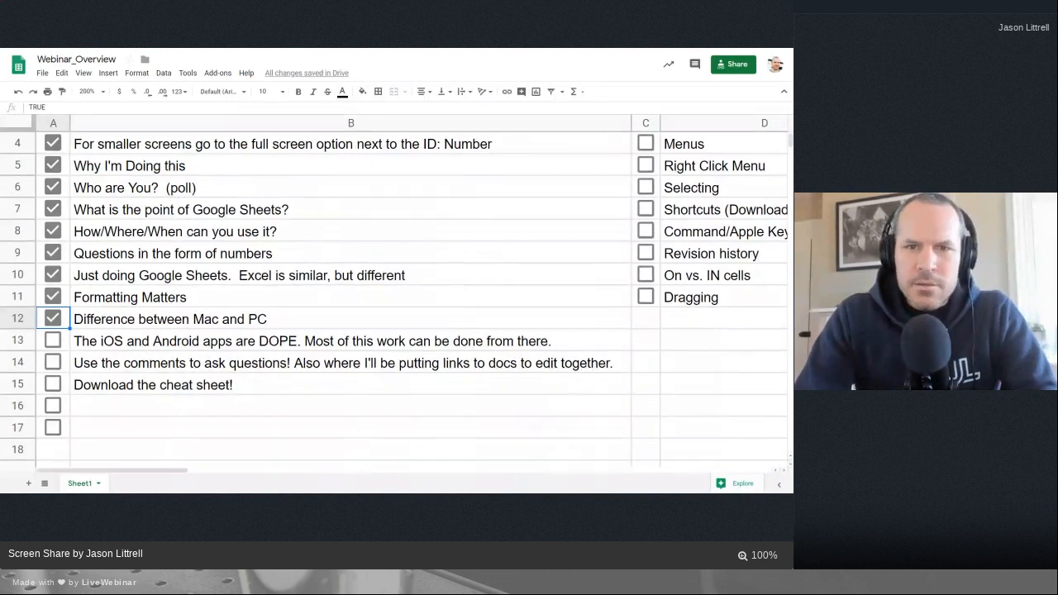
- Open the Webinar_BEO Template spreadsheet from the Webinar folder in Google Drive and show it full screen
{"action": "scroll", "coordinate": [348, 346], "scroll_direction": "right", "scroll_amount": 5}
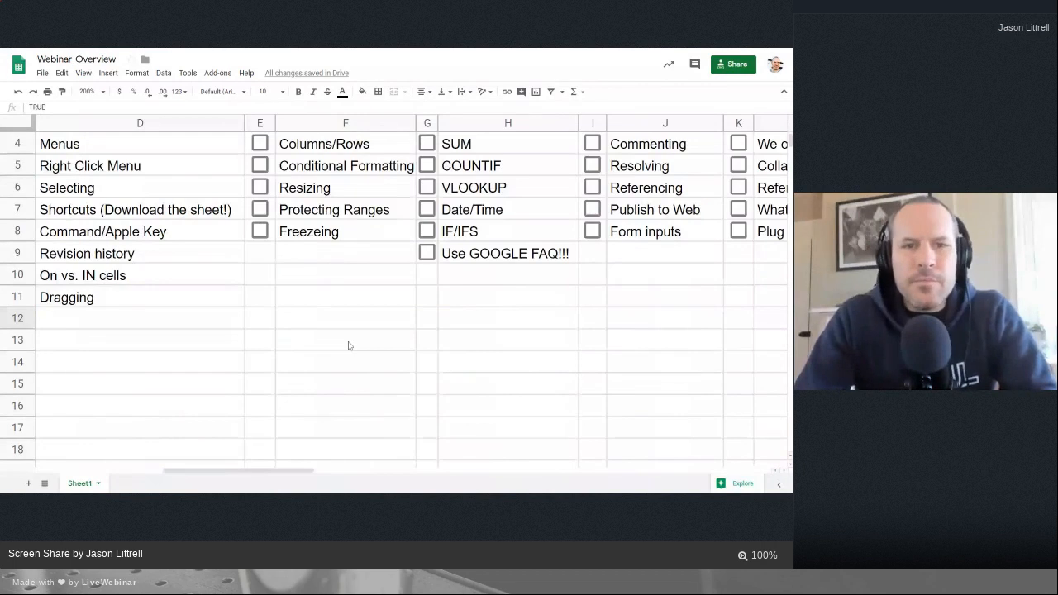
{"action": "scroll", "coordinate": [474, 334], "scroll_direction": "up", "scroll_amount": 2}
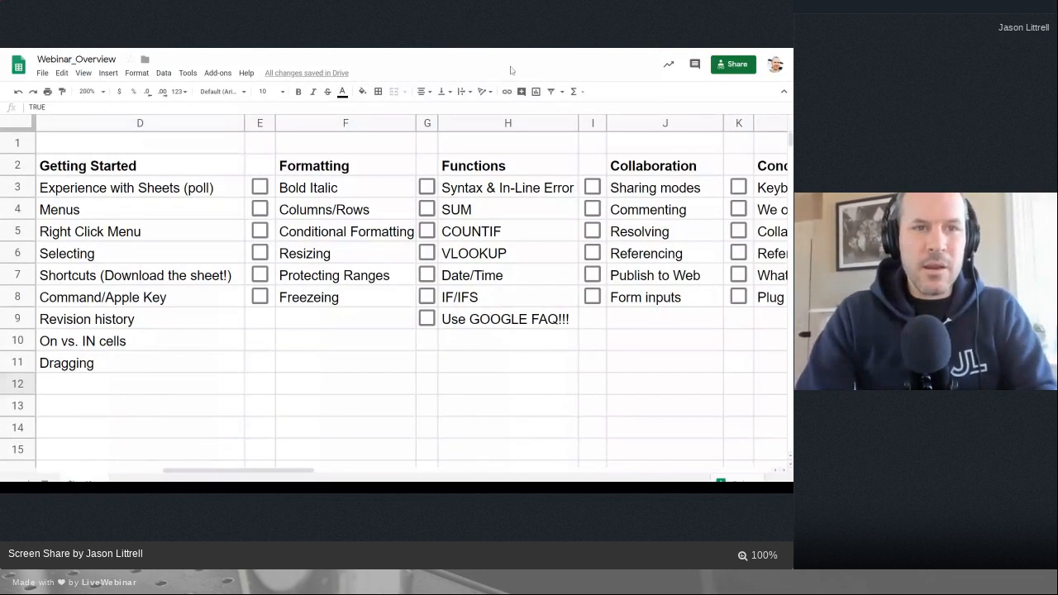
{"action": "left_click", "coordinate": [83, 69]}
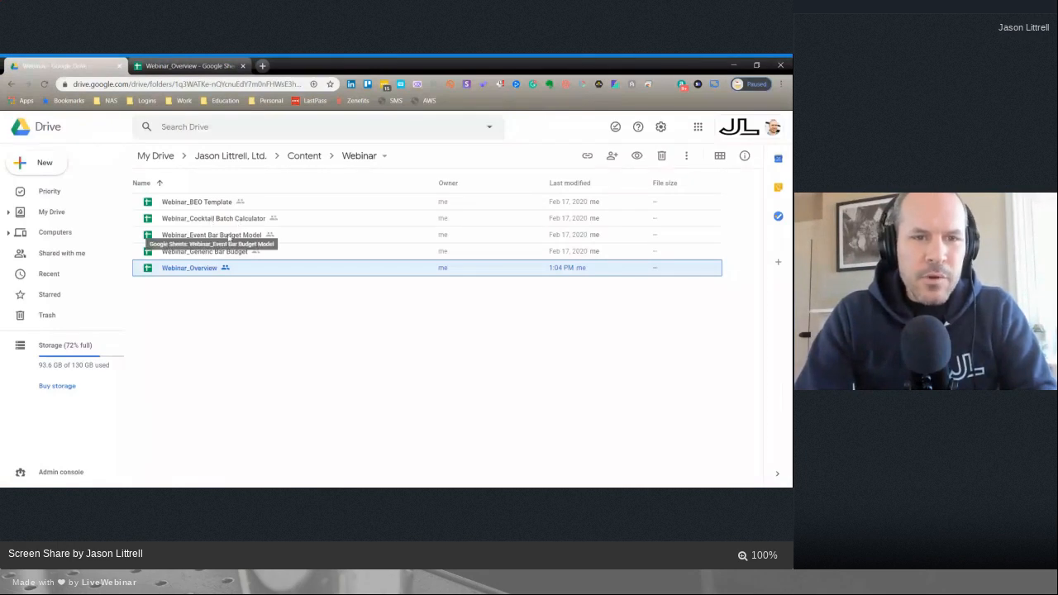
{"action": "double_click", "coordinate": [210, 204]}
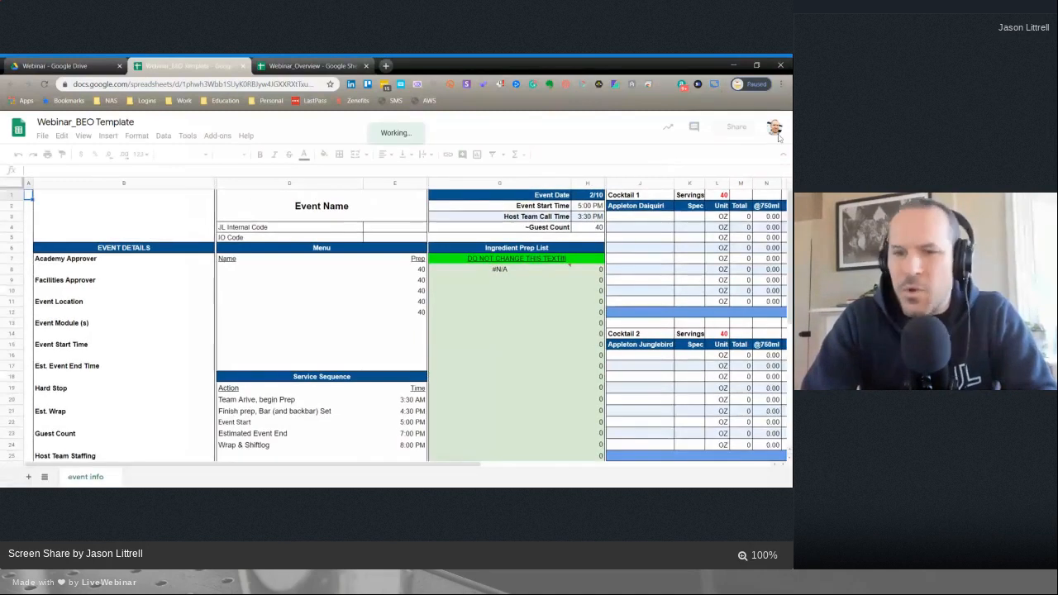
{"action": "key", "text": "F11"}
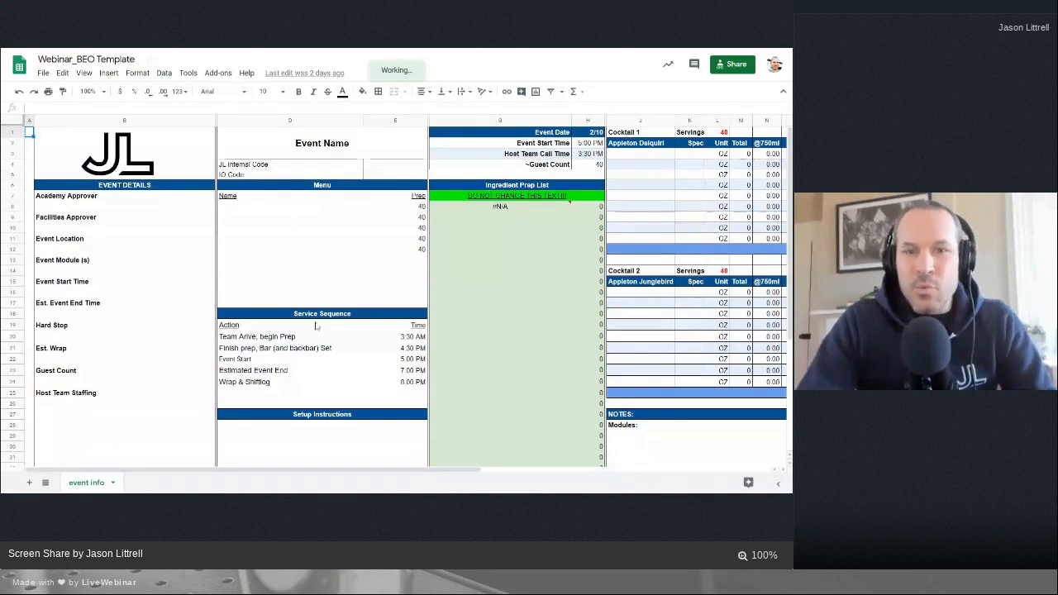
- Preview how the event info sheet prints across its pages, and leave the print settings without printing
{"action": "key", "text": "ctrl+p"}
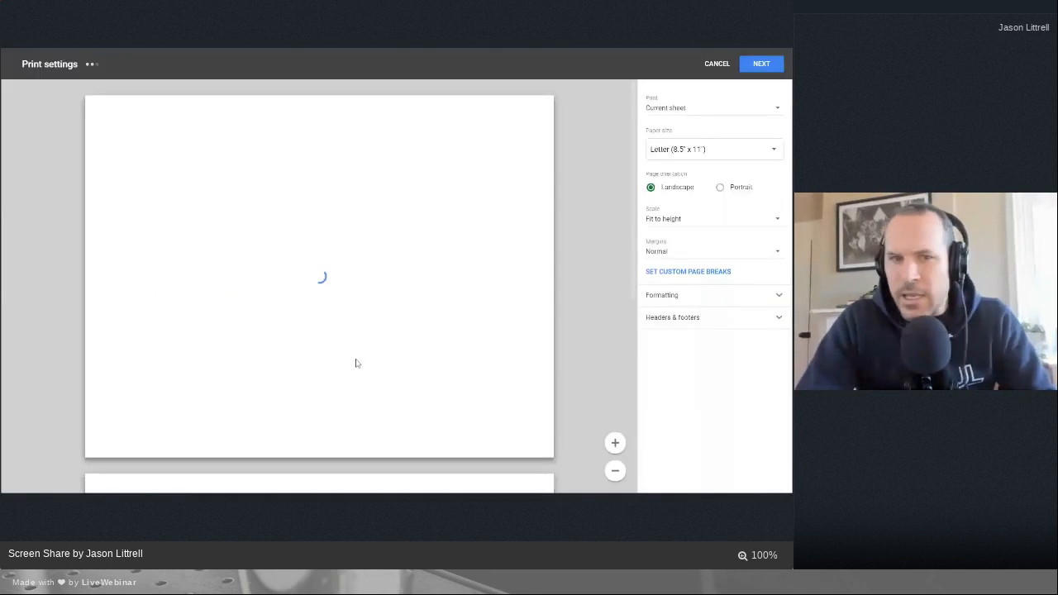
{"action": "scroll", "coordinate": [472, 348], "scroll_direction": "down", "scroll_amount": 2}
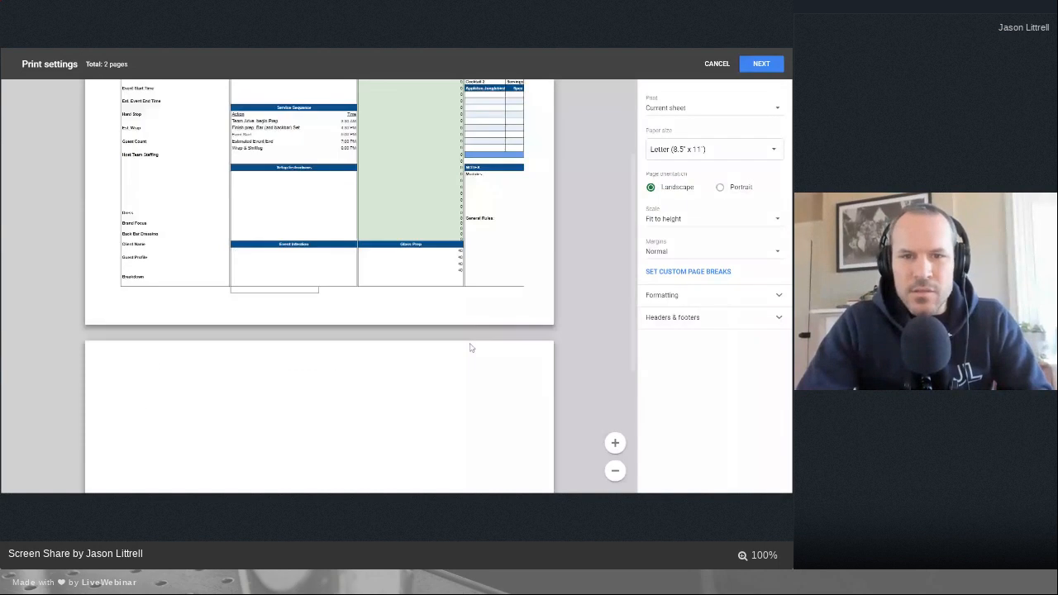
{"action": "scroll", "coordinate": [471, 348], "scroll_direction": "up", "scroll_amount": 2}
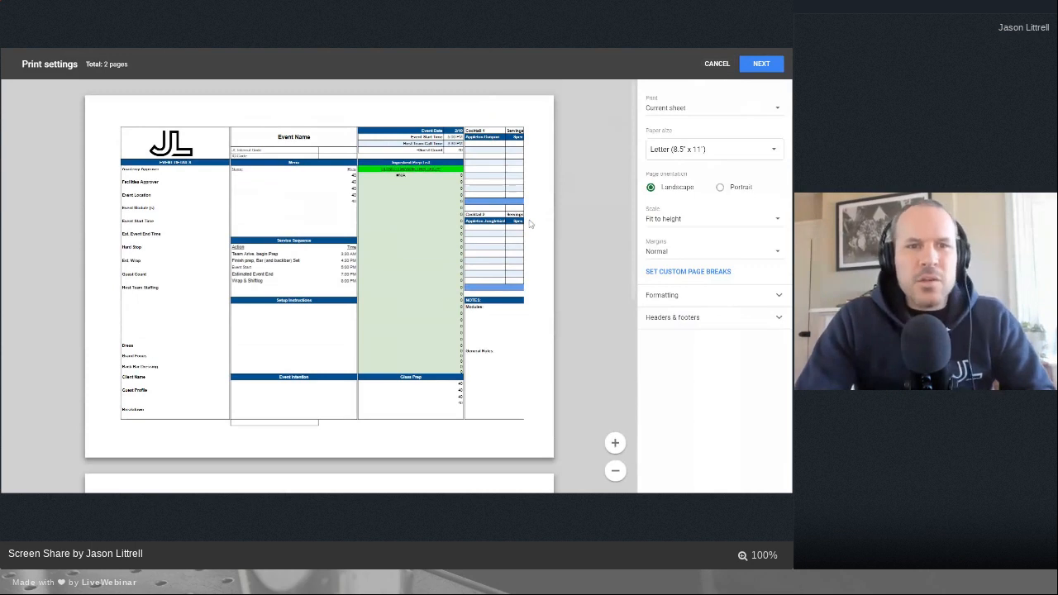
{"action": "left_click", "coordinate": [717, 66]}
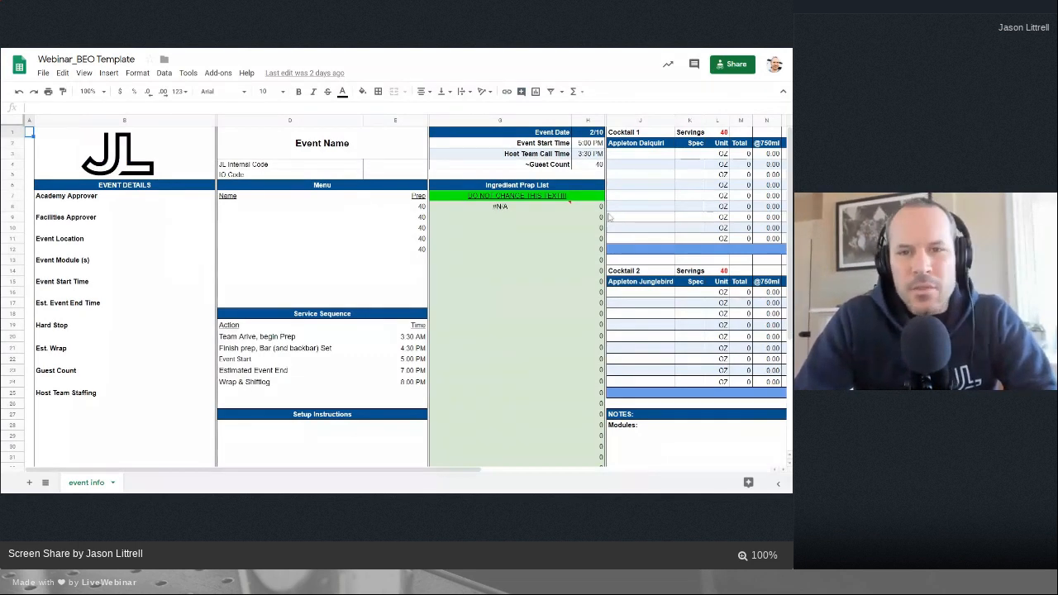
- Remove the word "Academy" from the "Academy Approver" label under Event Details
{"action": "scroll", "coordinate": [534, 325], "scroll_direction": "right", "scroll_amount": 6}
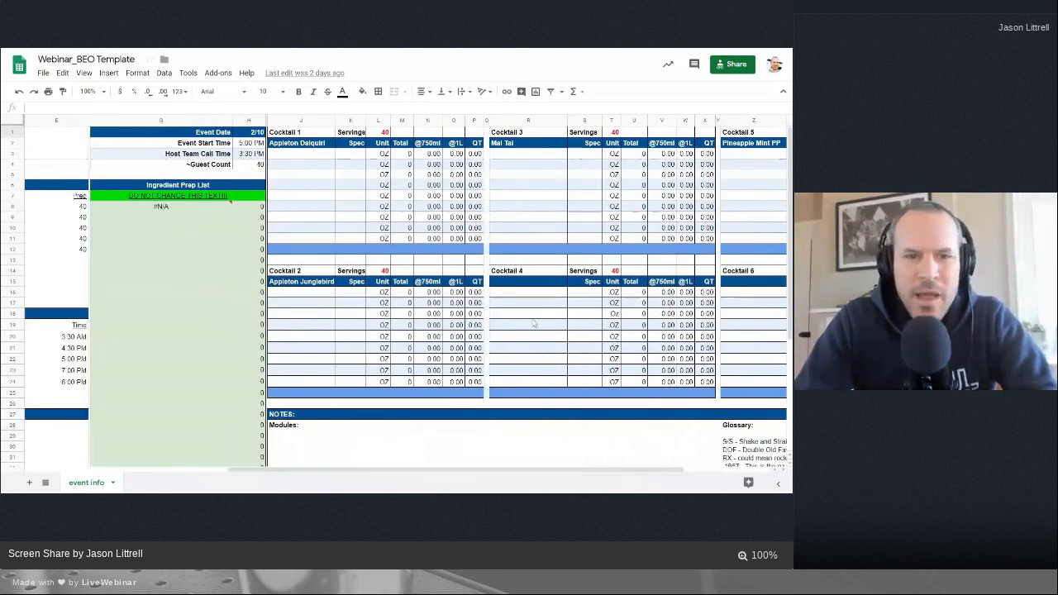
{"action": "scroll", "coordinate": [534, 324], "scroll_direction": "left", "scroll_amount": 8}
{"action": "scroll", "coordinate": [535, 324], "scroll_direction": "down", "scroll_amount": 1}
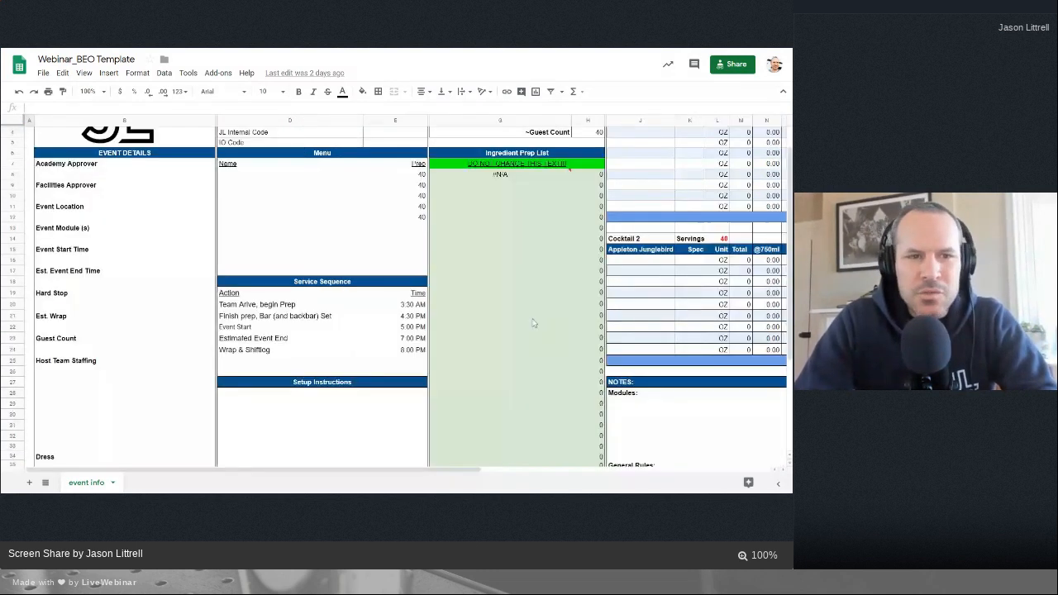
{"action": "scroll", "coordinate": [534, 325], "scroll_direction": "up", "scroll_amount": 1}
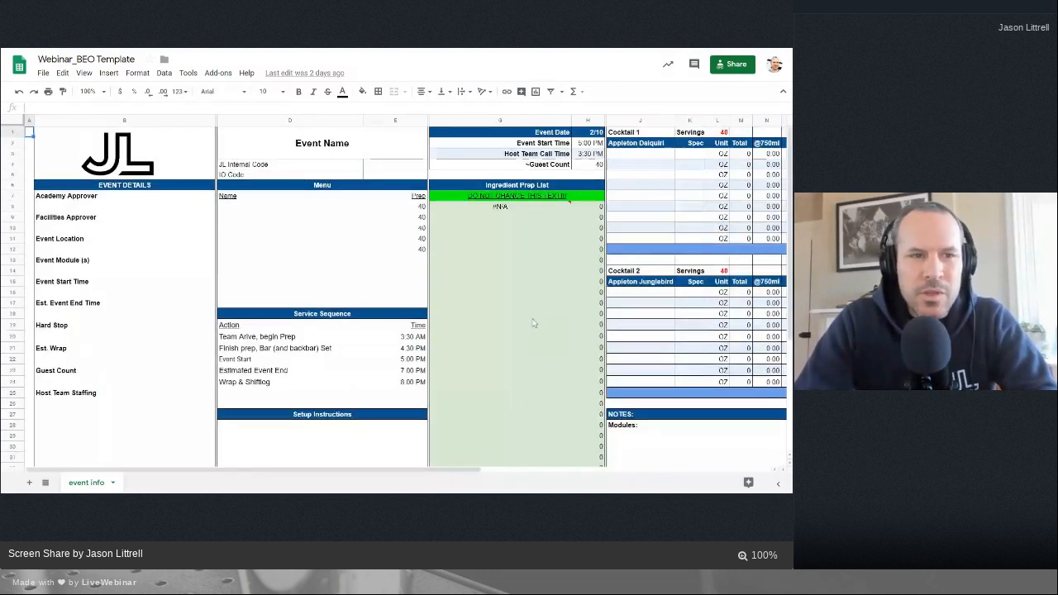
{"action": "left_click", "coordinate": [52, 196]}
{"action": "double_click", "coordinate": [64, 195]}
{"action": "left_click_drag", "start_coordinate": [64, 195], "coordinate": [4, 198]}
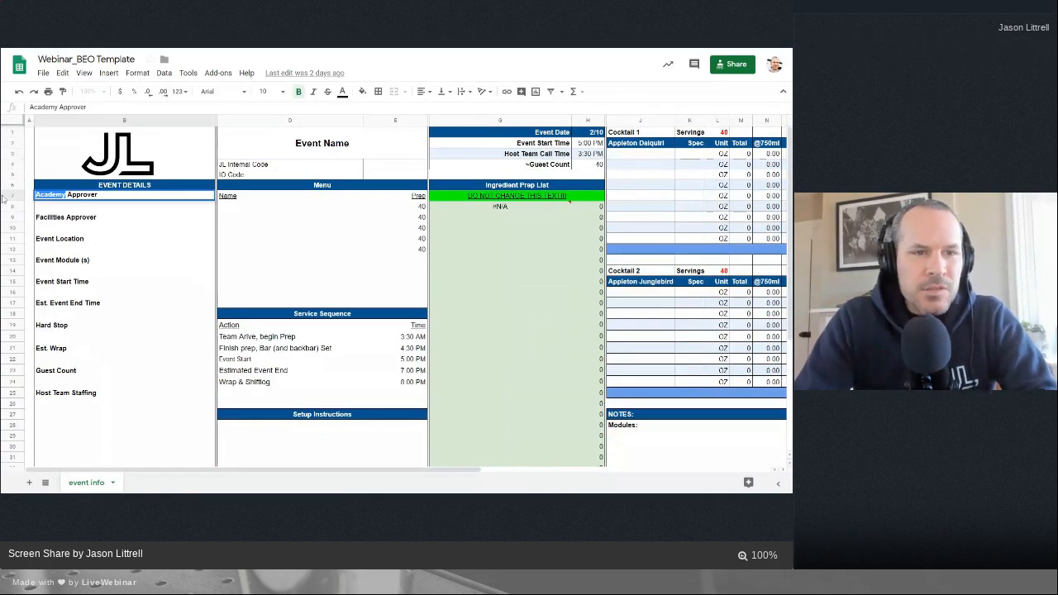
{"action": "key", "text": "BackSpace"}
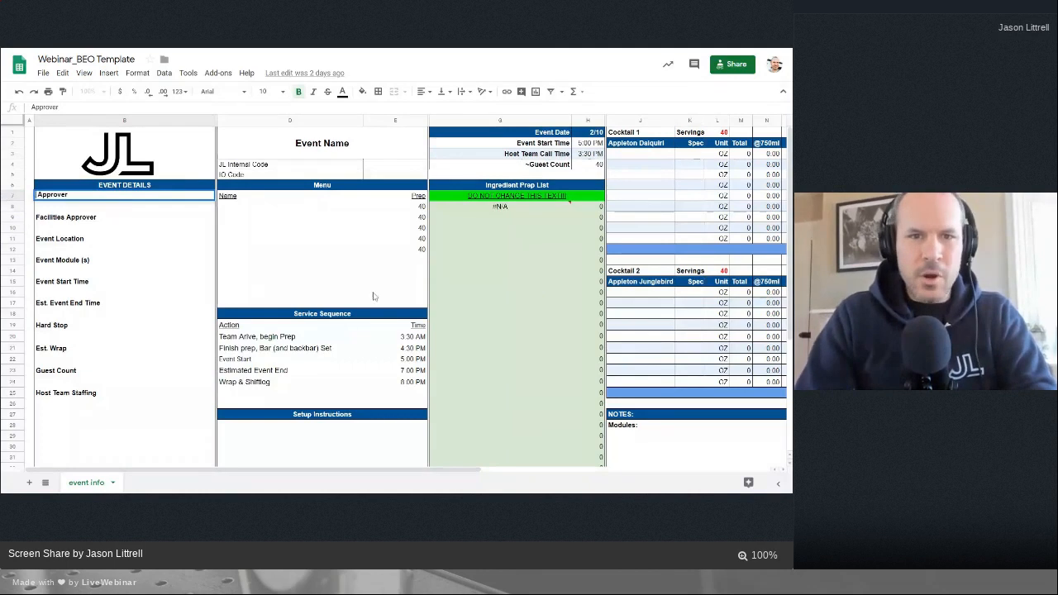
{"action": "scroll", "coordinate": [265, 378], "scroll_direction": "down", "scroll_amount": 5}
{"action": "scroll", "coordinate": [265, 378], "scroll_direction": "up", "scroll_amount": 5}
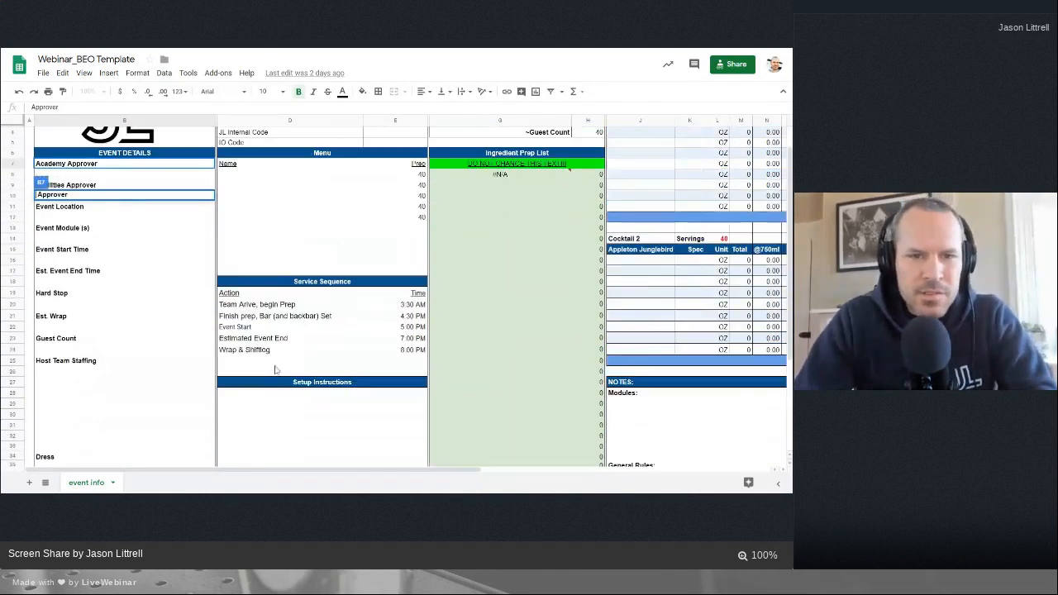
{"action": "left_click", "coordinate": [295, 253]}
{"action": "scroll", "coordinate": [276, 277], "scroll_direction": "up", "scroll_amount": 1}
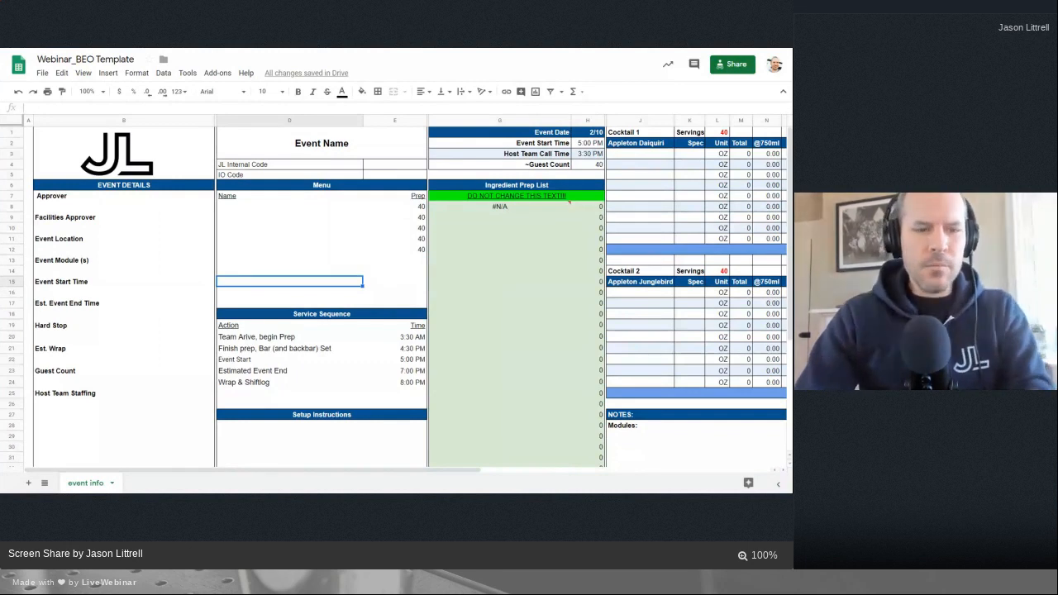
- Switch to Google Drive, copy the view-only sharing link of Webinar_BEO Template, and close the sharing dialog
{"action": "key", "text": "F11"}
{"action": "left_click", "coordinate": [66, 65]}
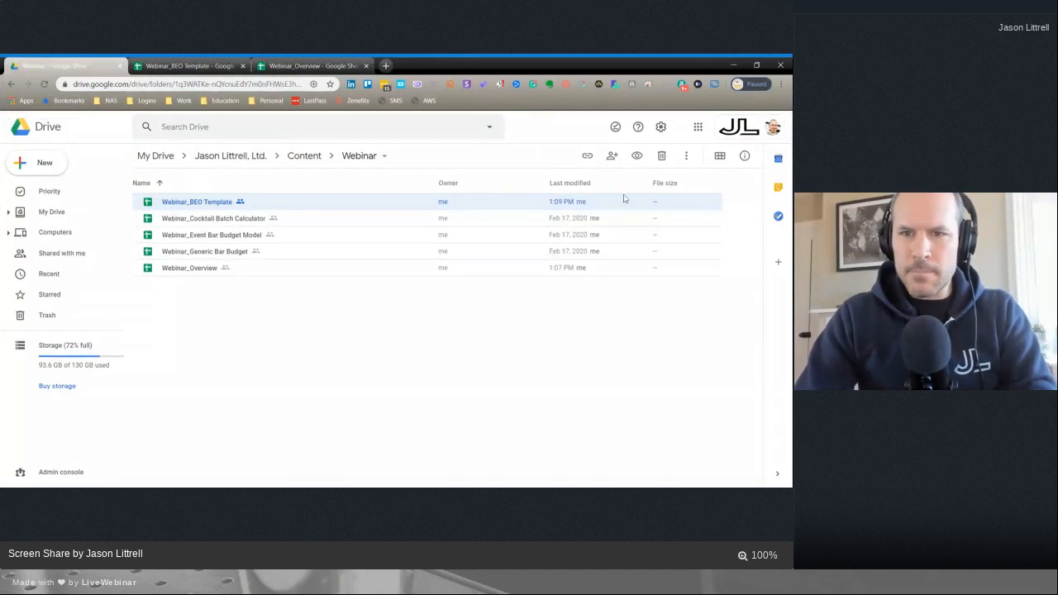
{"action": "left_click", "coordinate": [611, 157]}
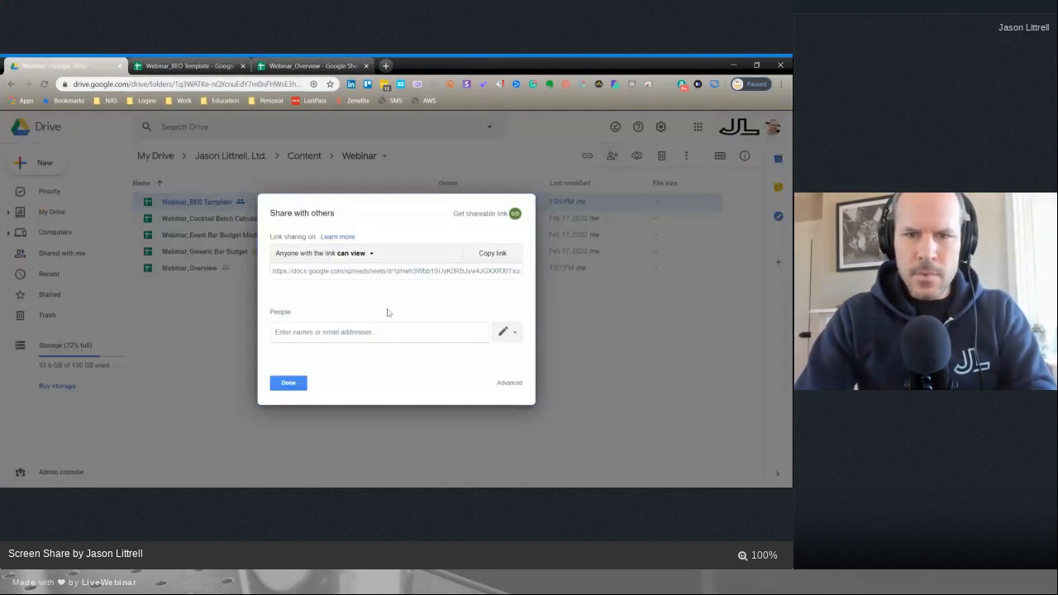
{"action": "left_click", "coordinate": [497, 255]}
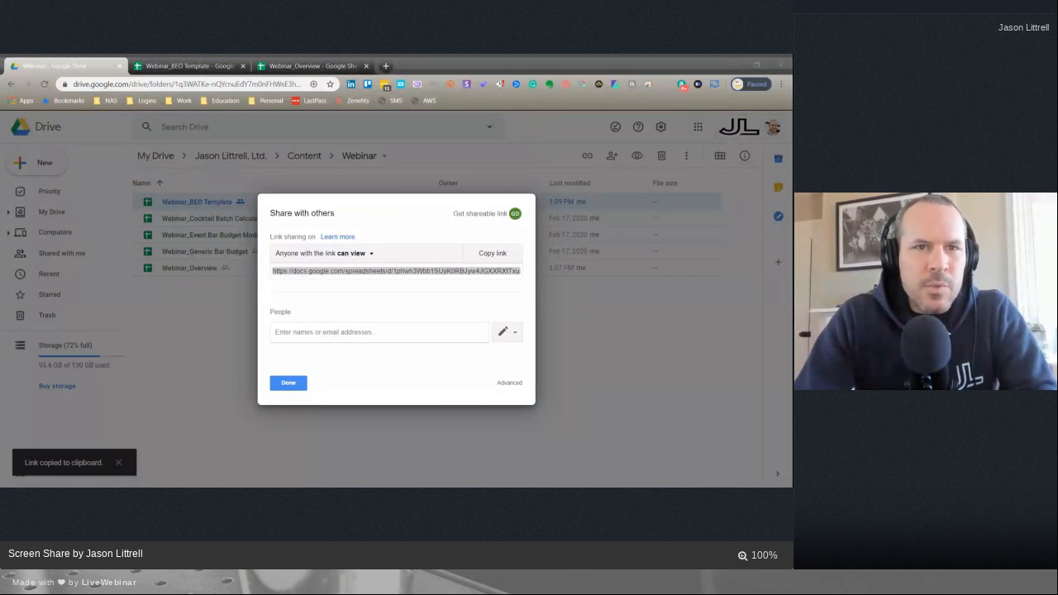
{"action": "left_click", "coordinate": [494, 166]}
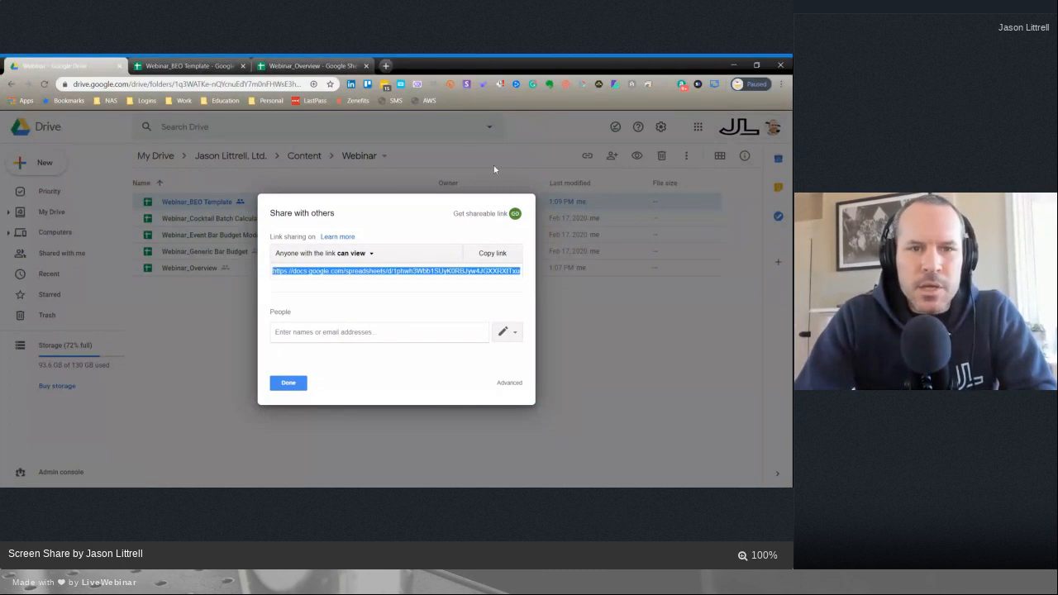
{"action": "left_click", "coordinate": [286, 389]}
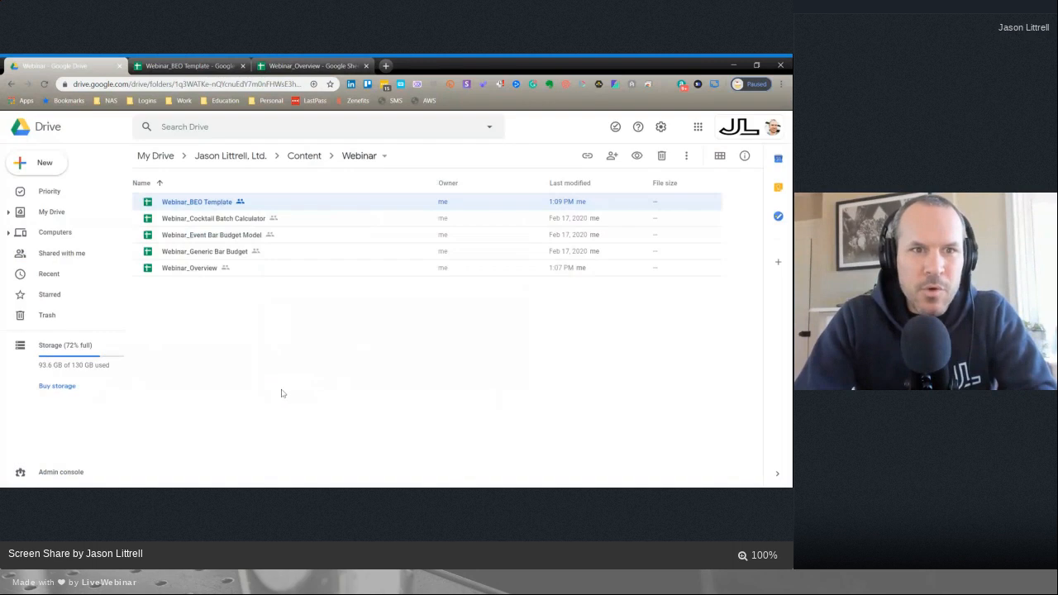
- Return to the Webinar_BEO Template spreadsheet and review the Event Details fields from Approver down to Hard Stop
{"action": "left_click", "coordinate": [208, 64]}
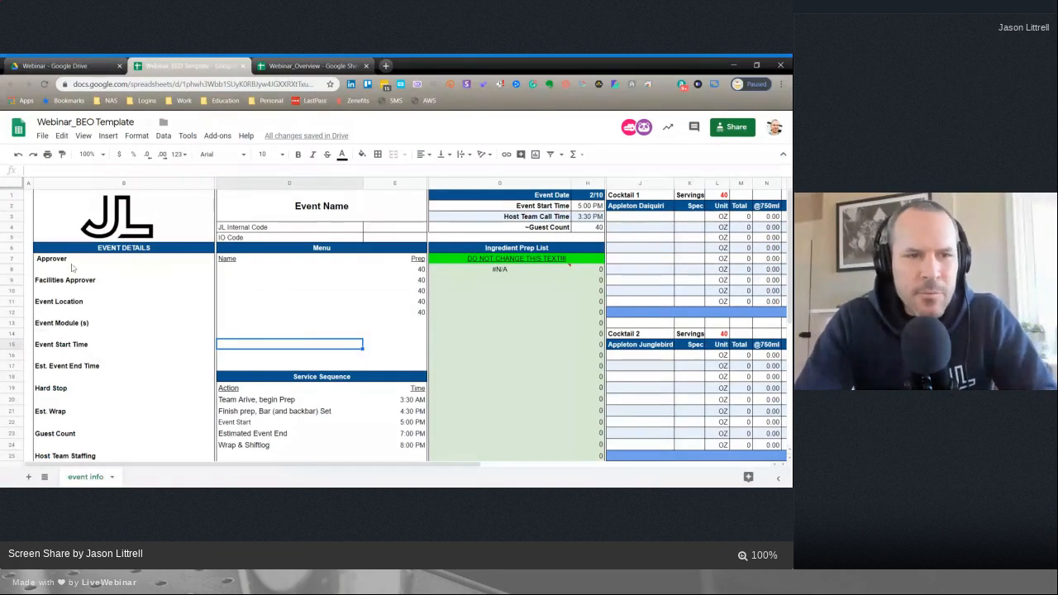
{"action": "left_click_drag", "start_coordinate": [72, 267], "coordinate": [91, 347]}
{"action": "key", "text": "Down"}
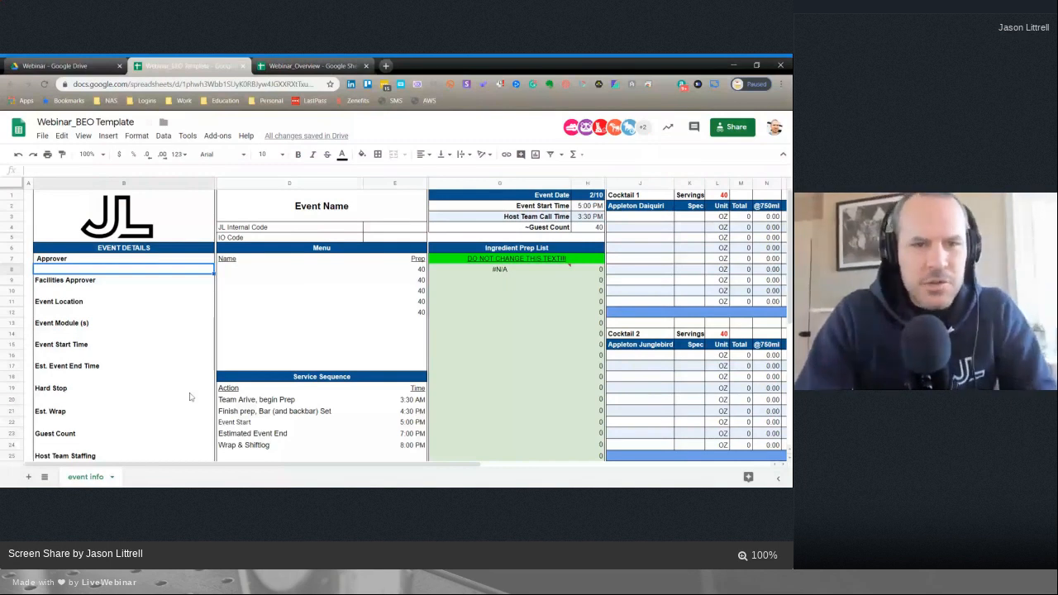
{"action": "left_click_drag", "start_coordinate": [116, 258], "coordinate": [134, 392]}
{"action": "scroll", "coordinate": [133, 410], "scroll_direction": "down", "scroll_amount": 1}
{"action": "scroll", "coordinate": [133, 410], "scroll_direction": "down", "scroll_amount": 1}
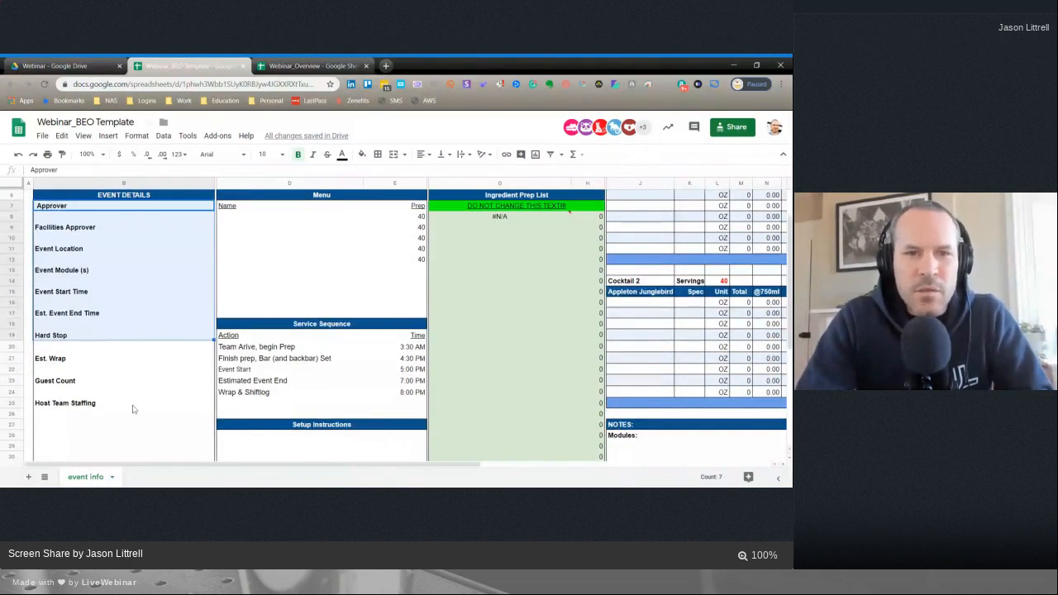
{"action": "scroll", "coordinate": [134, 409], "scroll_direction": "up", "scroll_amount": 2}
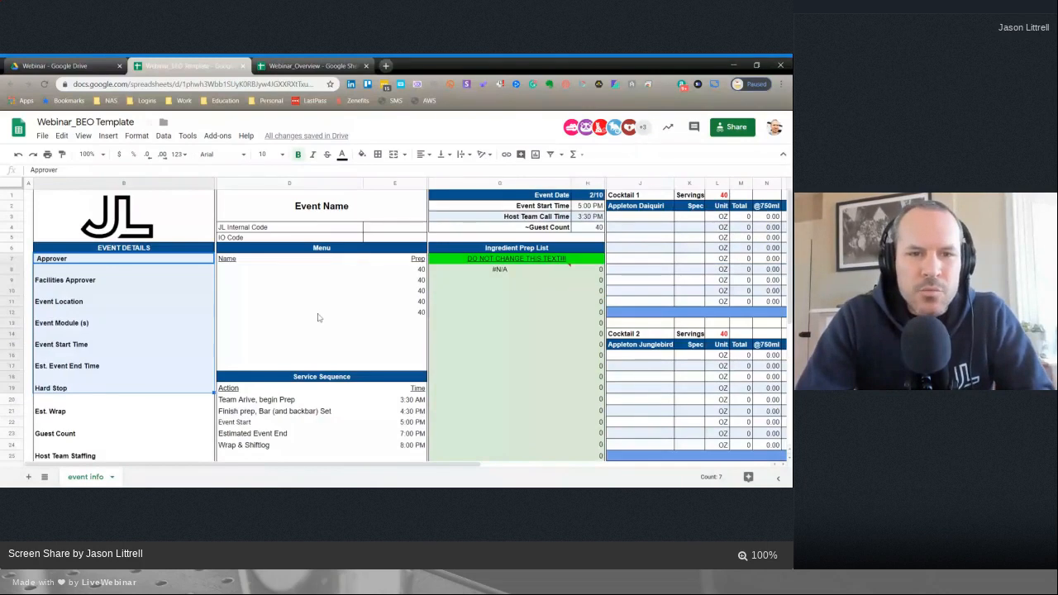
- Fill the first three Name rows of the Menu section with daiquiri, Negroni and Manhattan
{"action": "left_click", "coordinate": [265, 271]}
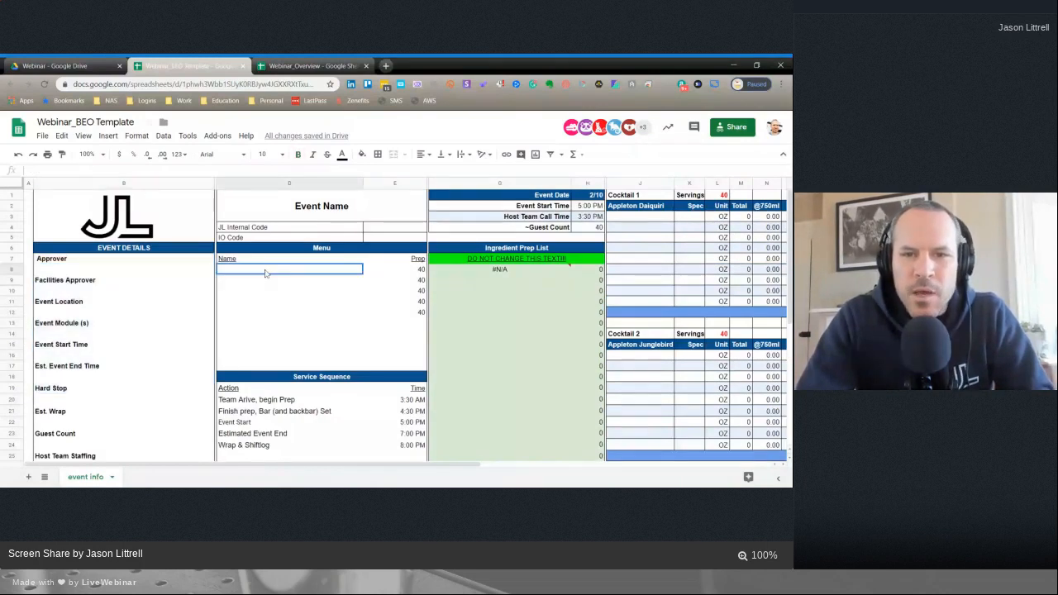
{"action": "left_click_drag", "start_coordinate": [265, 273], "coordinate": [290, 313]}
{"action": "left_click", "coordinate": [422, 270]}
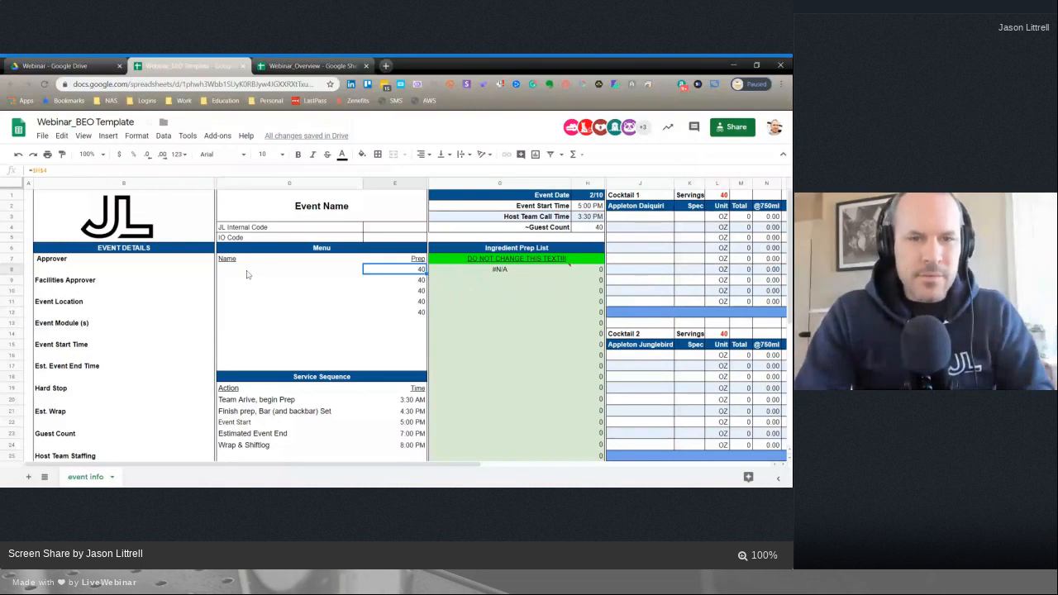
{"action": "left_click_drag", "start_coordinate": [246, 275], "coordinate": [248, 285]}
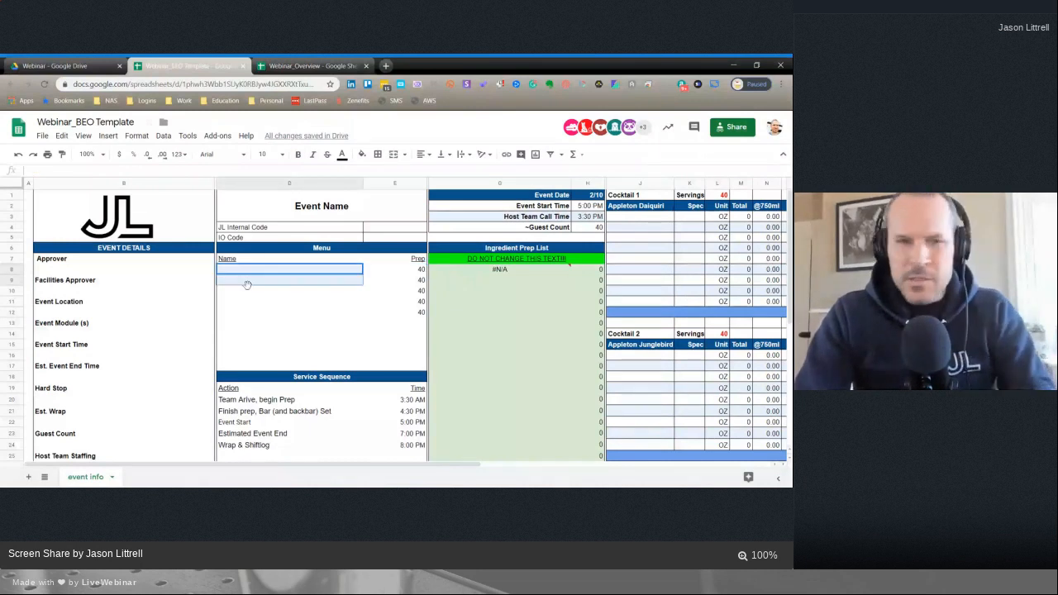
{"action": "type", "text": "dai"}
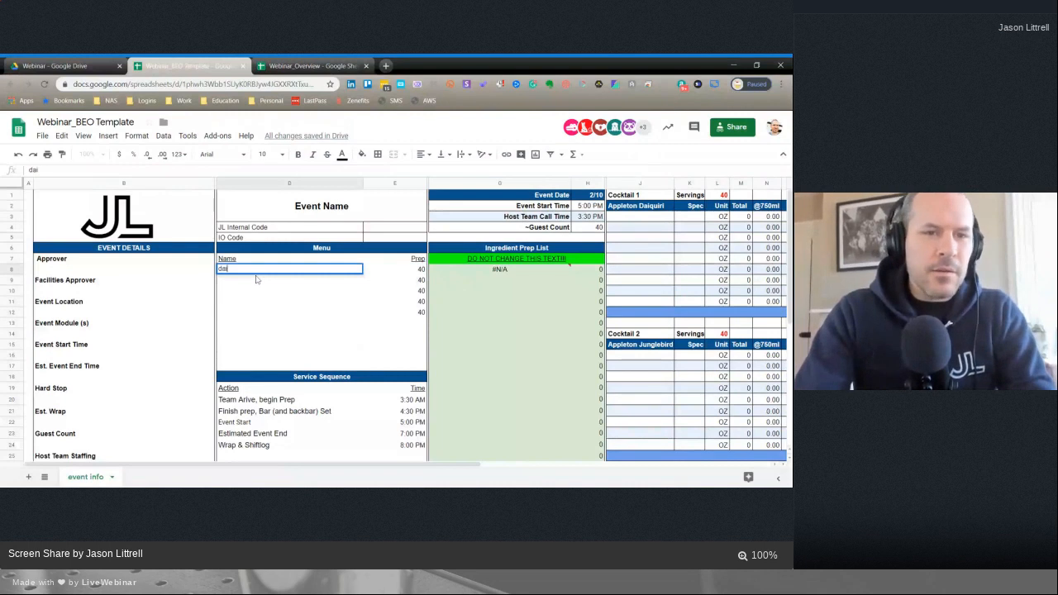
{"action": "type", "text": "quiri"}
{"action": "key", "text": "Return"}
{"action": "type", "text": "Negr"}
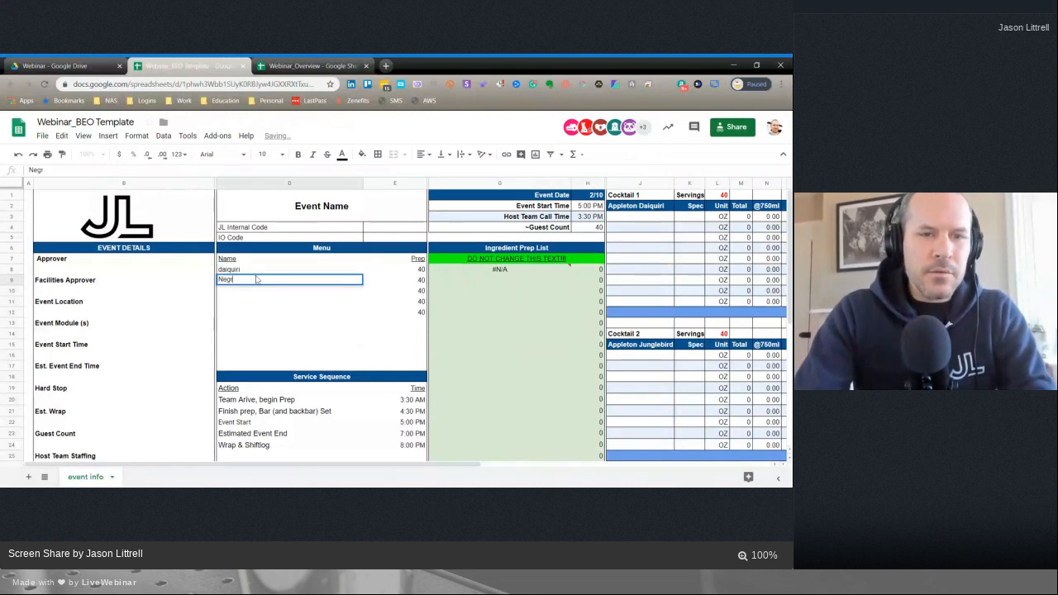
{"action": "type", "text": "oni"}
{"action": "key", "text": "Return"}
{"action": "type", "text": "M"}
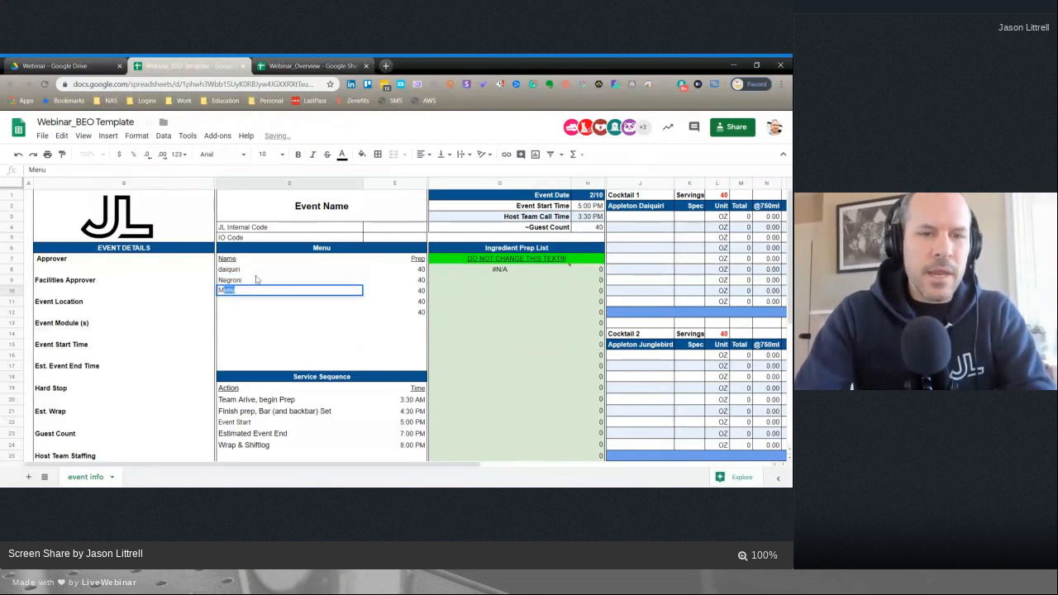
{"action": "type", "text": "anhattan"}
{"action": "key", "text": "Return"}
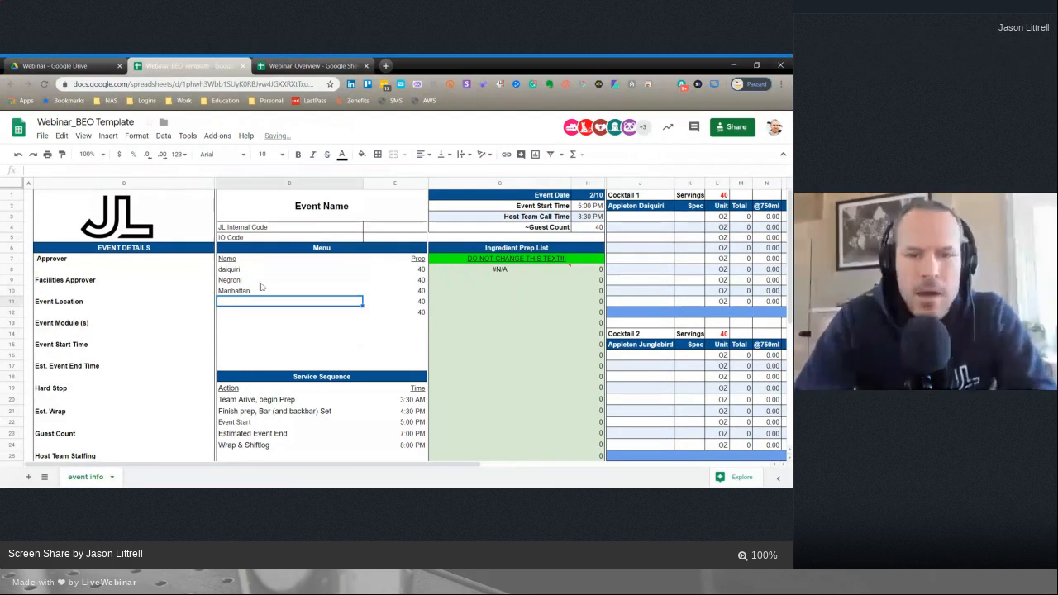
- Review the actions and times in the Service Sequence section, from team arrival through wrap
{"action": "scroll", "coordinate": [261, 286], "scroll_direction": "down", "scroll_amount": 2}
{"action": "scroll", "coordinate": [297, 359], "scroll_direction": "up", "scroll_amount": 2}
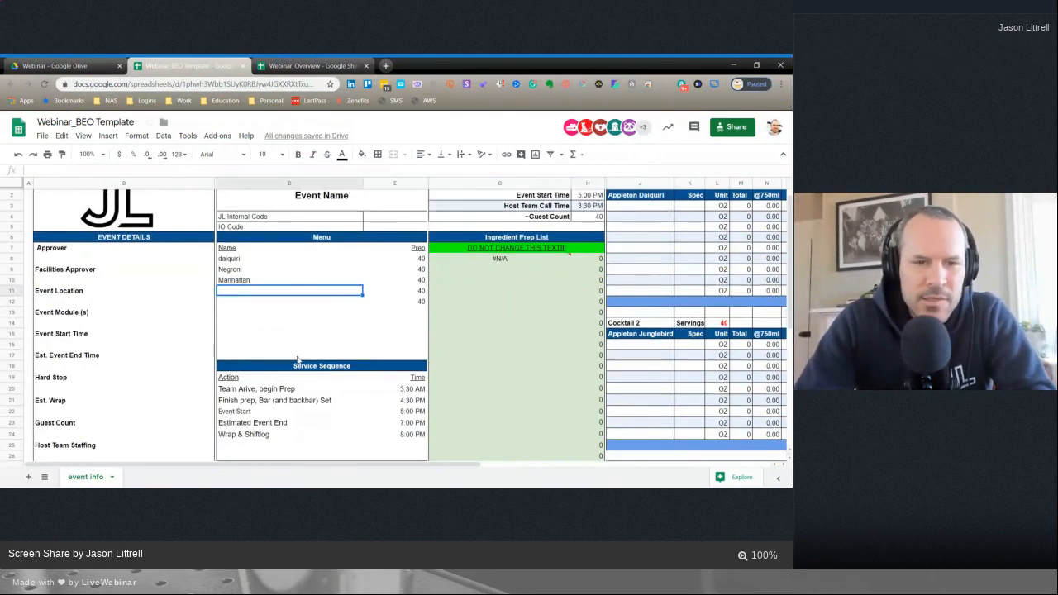
{"action": "left_click_drag", "start_coordinate": [265, 393], "coordinate": [404, 440]}
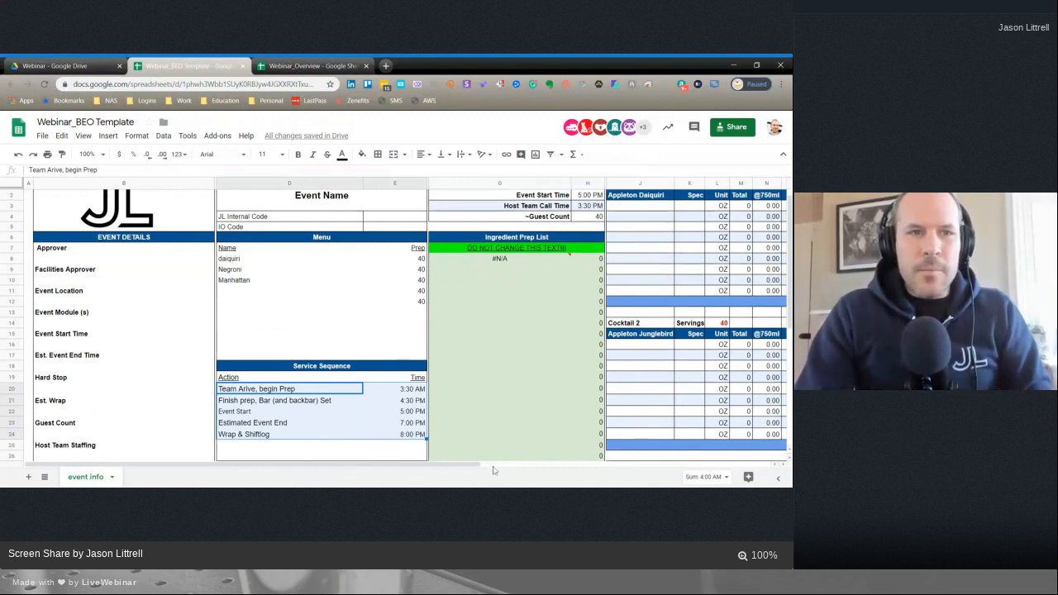
- Add a new blank sheet to the workbook, then return to the event info sheet
{"action": "scroll", "coordinate": [429, 423], "scroll_direction": "down", "scroll_amount": 5}
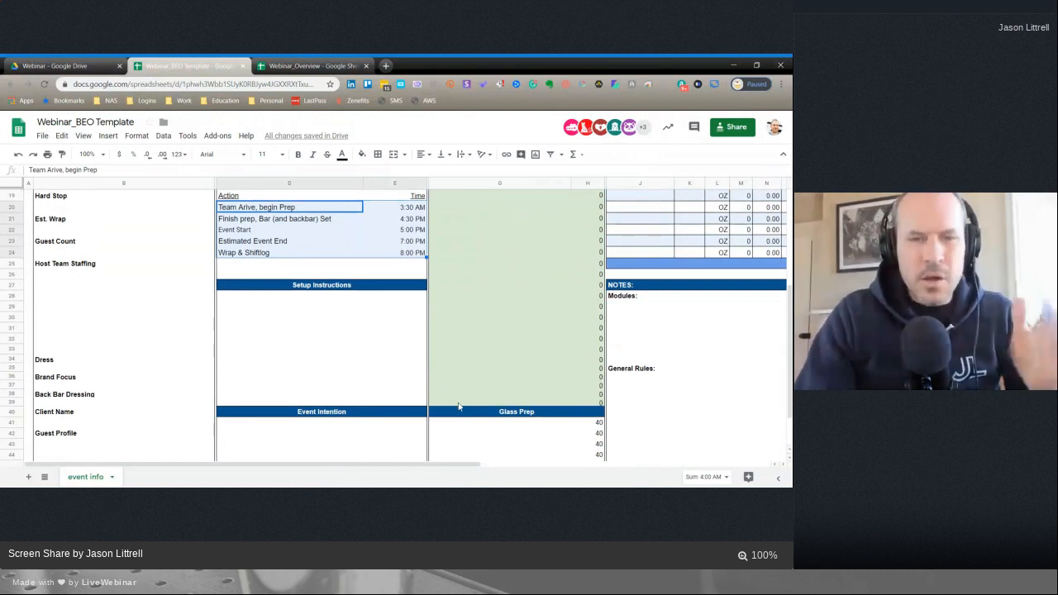
{"action": "left_click", "coordinate": [28, 477]}
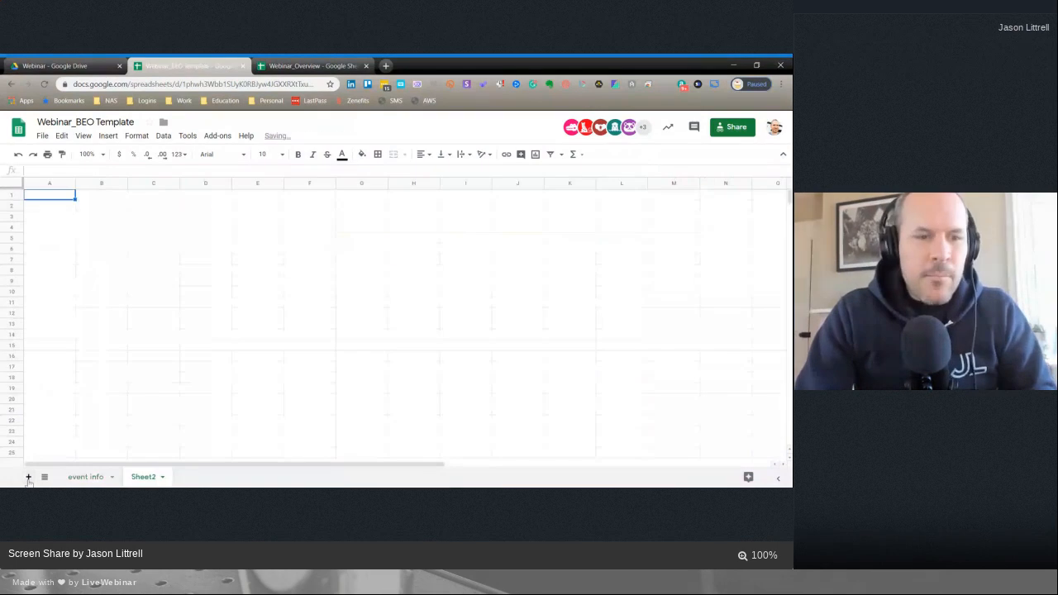
{"action": "left_click", "coordinate": [87, 477]}
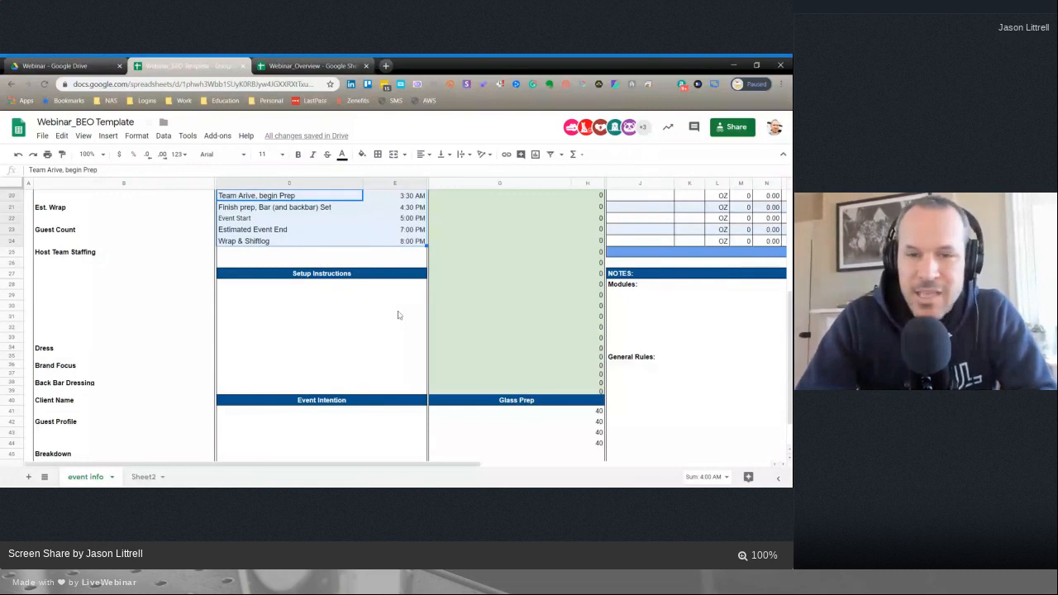
- Enter the placeholder text "Paragrah" in the merged cell under Setup Instructions
{"action": "scroll", "coordinate": [398, 315], "scroll_direction": "down", "scroll_amount": 1}
{"action": "double_click", "coordinate": [312, 320]}
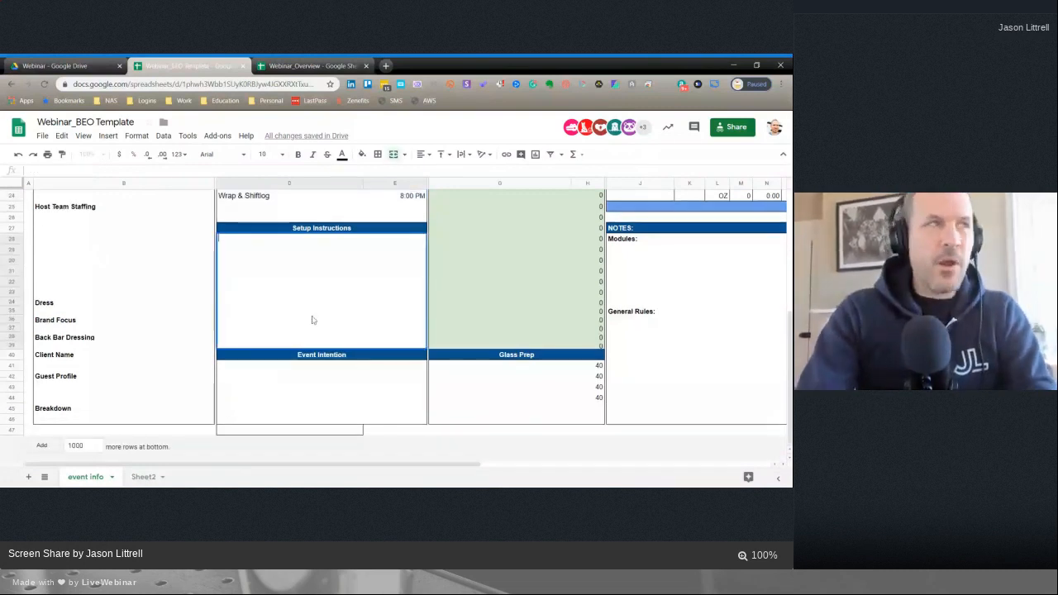
{"action": "type", "text": "Paragrap"}
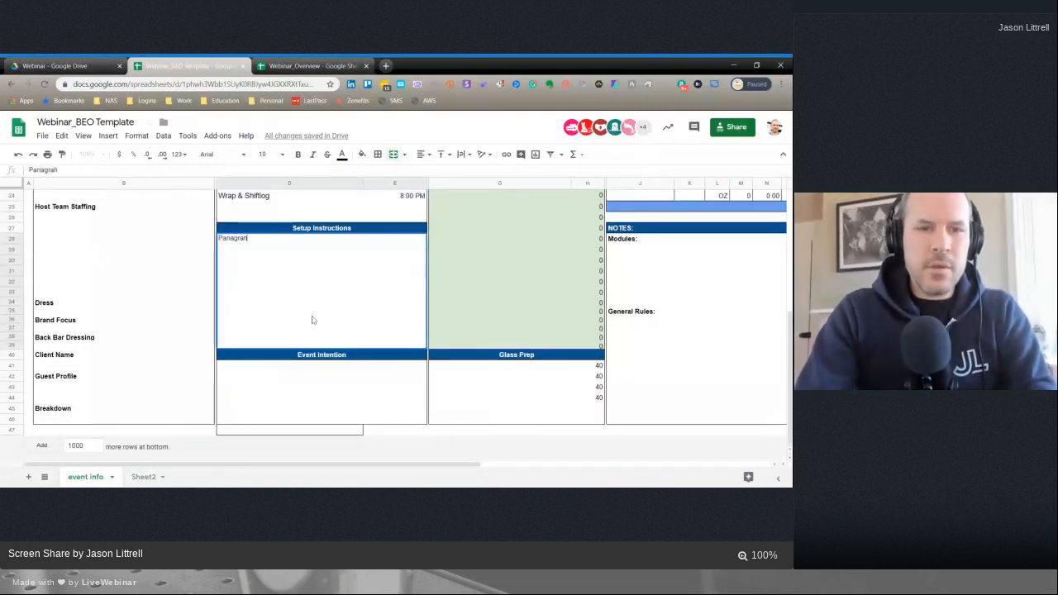
{"action": "type", "text": "h"}
{"action": "key", "text": "Return"}
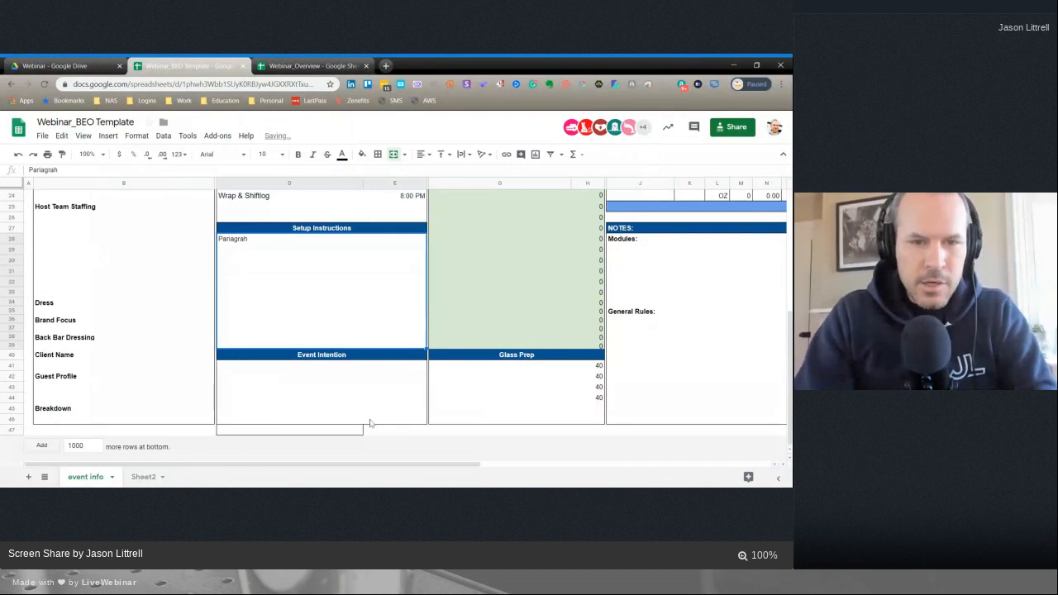
- Examine the Event Intention block and the sections above it, back up to the event header
{"action": "left_click", "coordinate": [345, 395]}
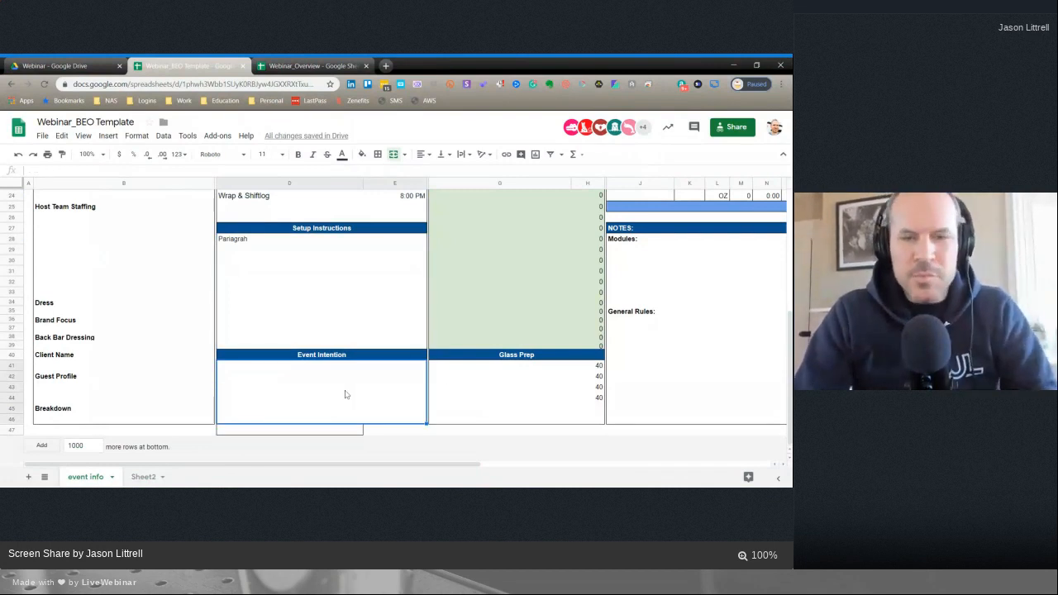
{"action": "scroll", "coordinate": [556, 296], "scroll_direction": "up", "scroll_amount": 1}
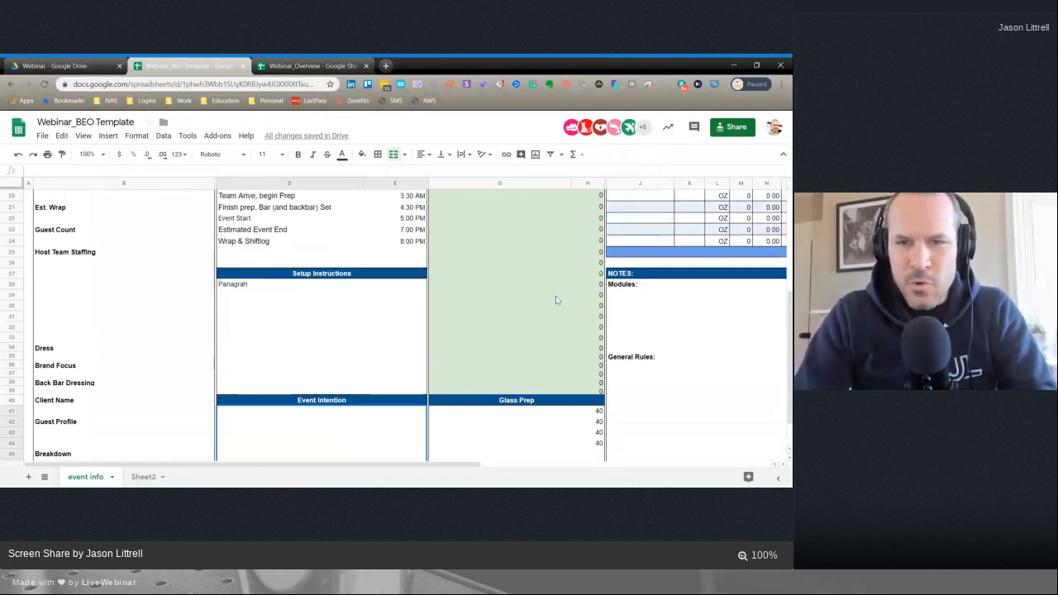
{"action": "scroll", "coordinate": [556, 300], "scroll_direction": "up", "scroll_amount": 1}
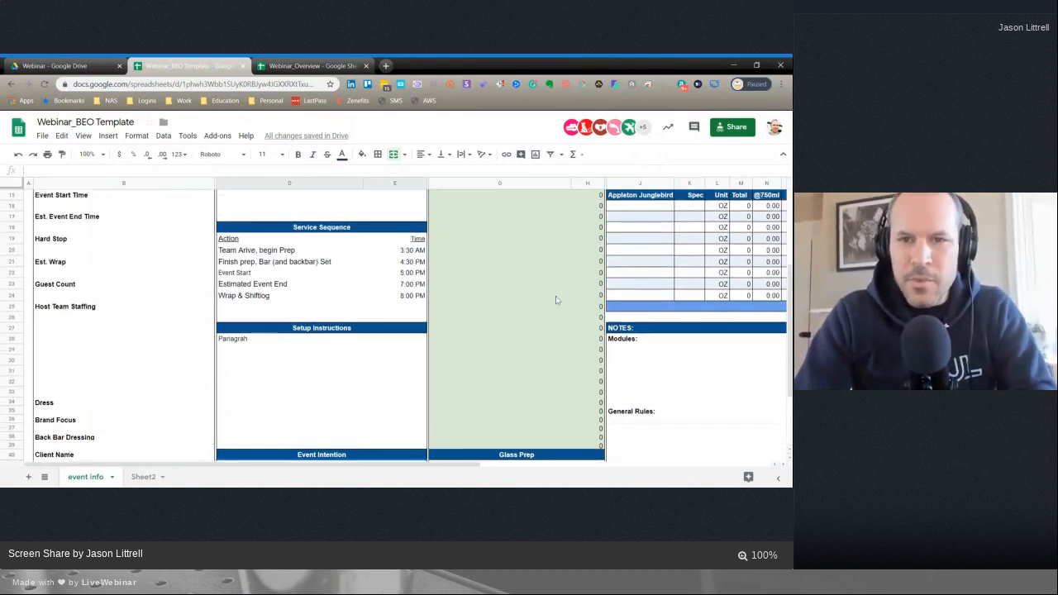
{"action": "scroll", "coordinate": [556, 297], "scroll_direction": "up", "scroll_amount": 3}
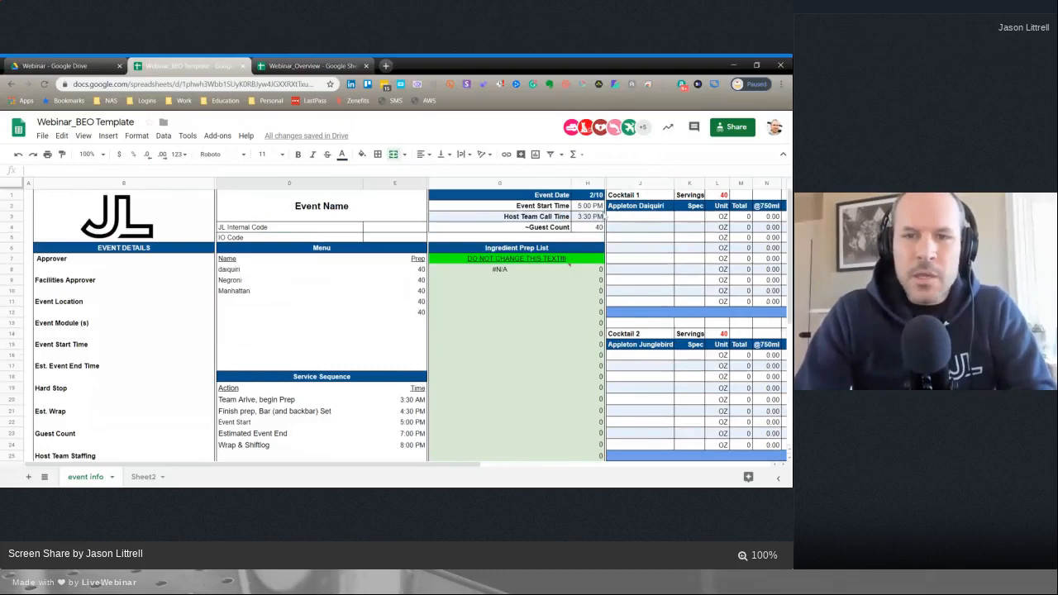
- Look at the formatting options available for the Event Start Time value, and leave them without changing anything
{"action": "left_click", "coordinate": [595, 207]}
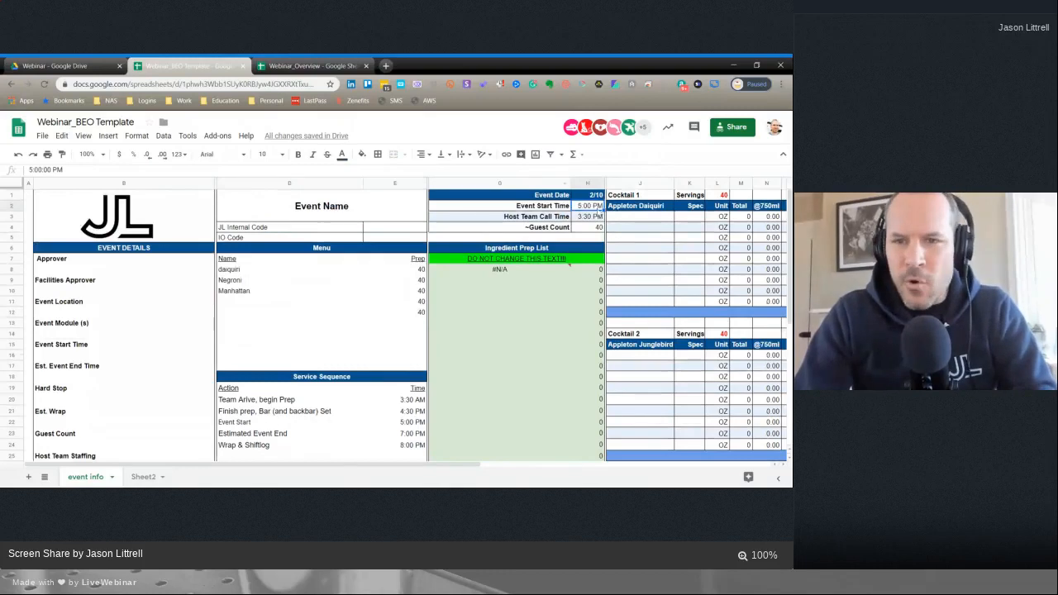
{"action": "left_click", "coordinate": [138, 136]}
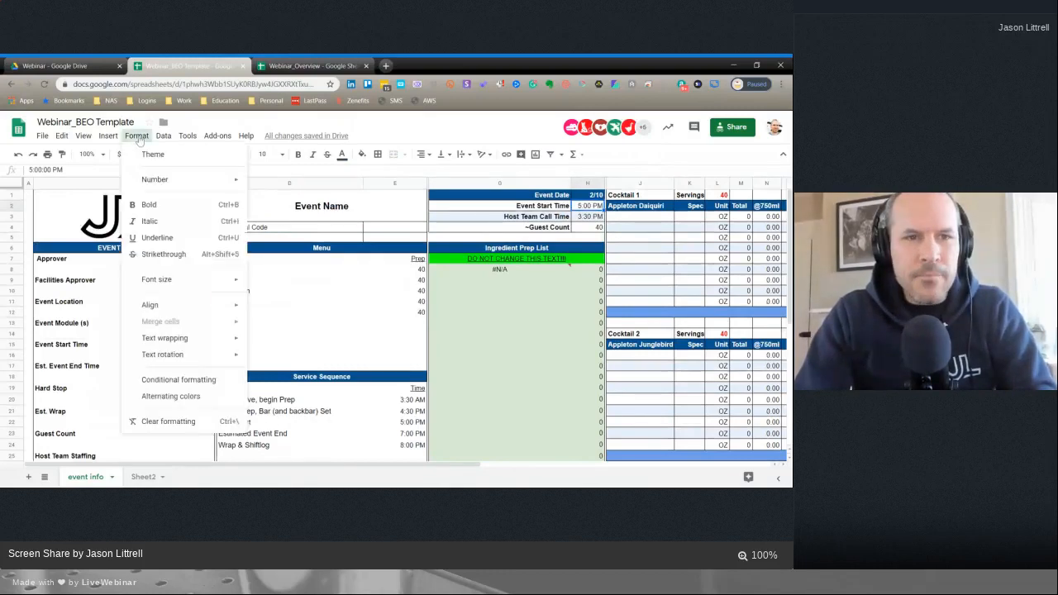
{"action": "mouse_move", "coordinate": [169, 185]}
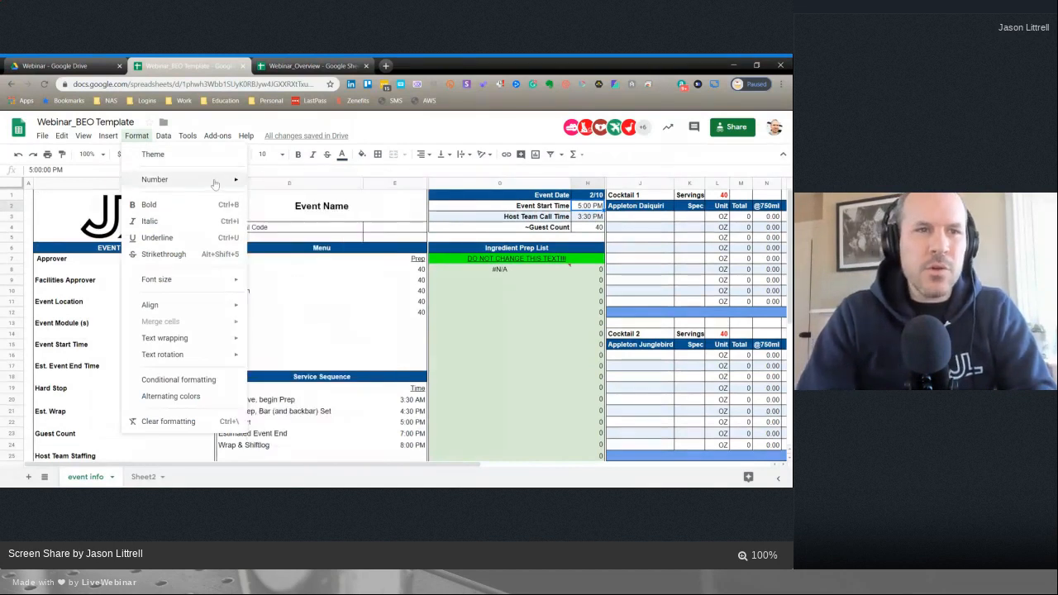
{"action": "left_click", "coordinate": [383, 130]}
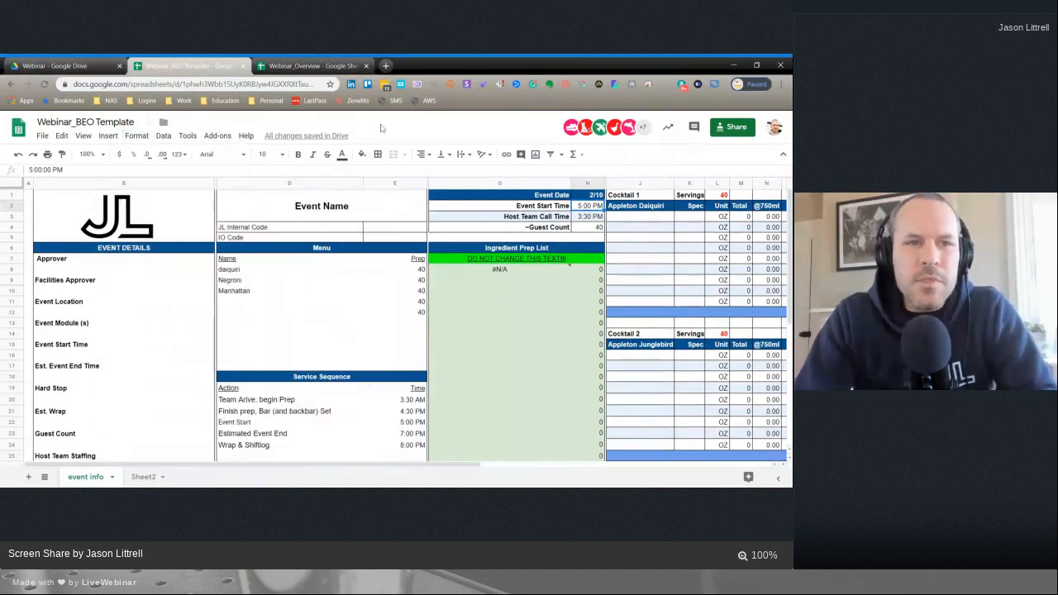
- Highlight the spreadsheet's title to show where it can be renamed, and leave it without editing
{"action": "left_click", "coordinate": [94, 122]}
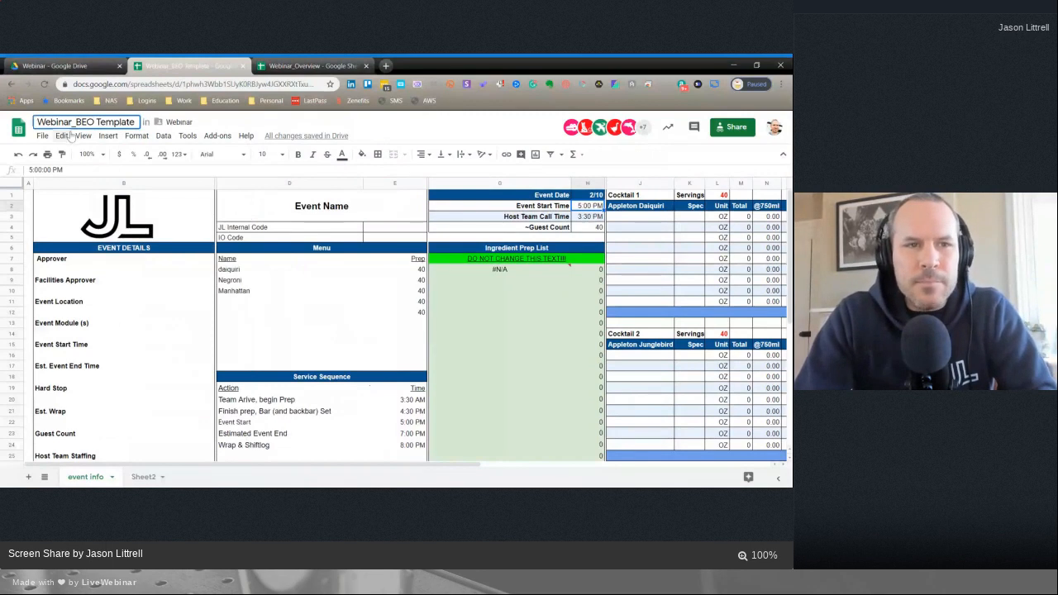
{"action": "left_click_drag", "start_coordinate": [37, 122], "coordinate": [148, 123]}
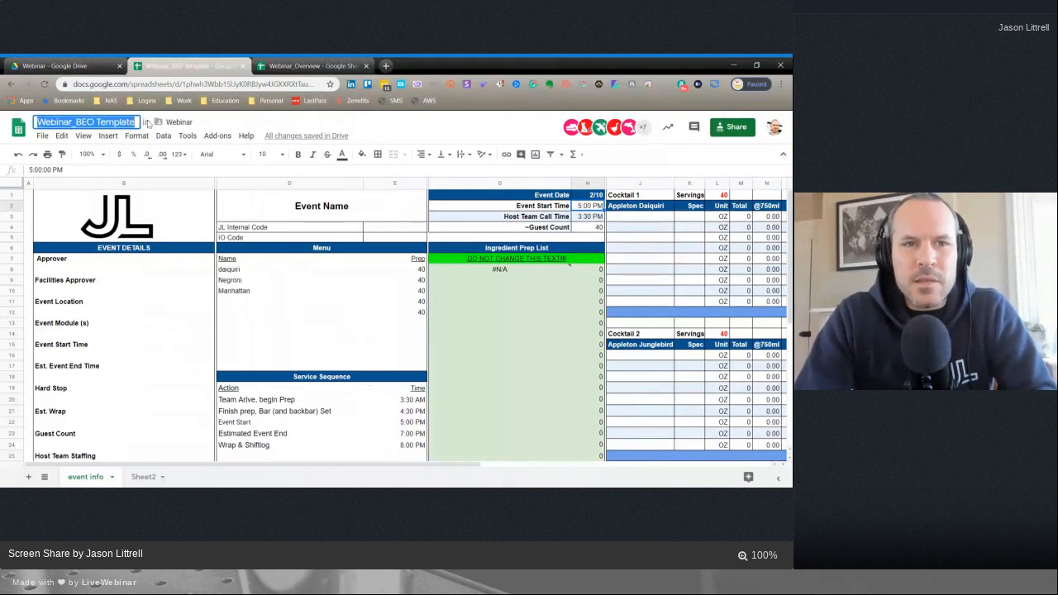
{"action": "left_click", "coordinate": [218, 127]}
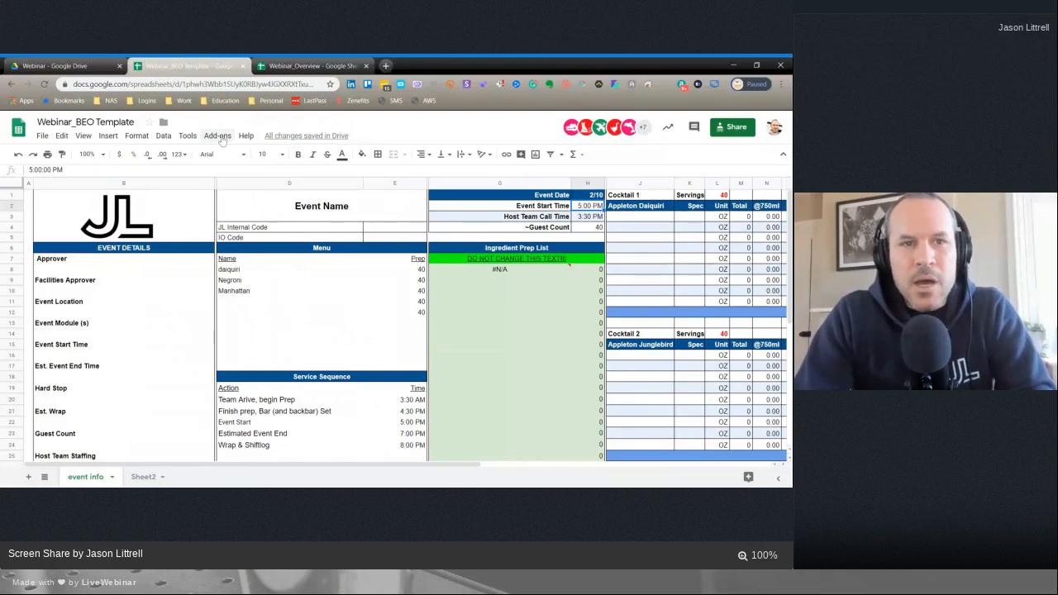
- Switch to Google Drive, preview Webinar_BEO Template, and close the preview
{"action": "left_click", "coordinate": [73, 66]}
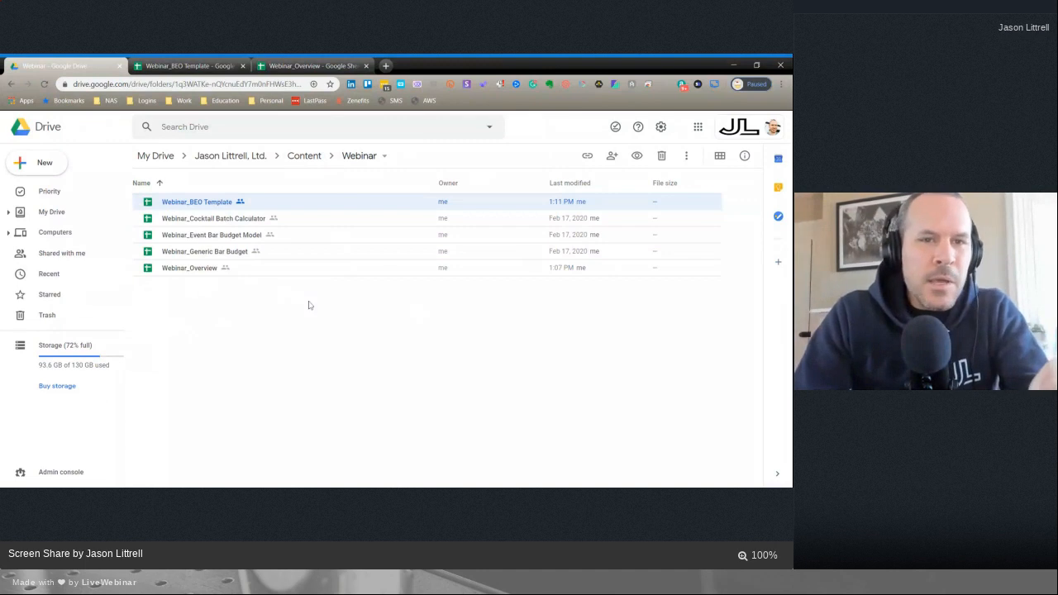
{"action": "right_click", "coordinate": [203, 206]}
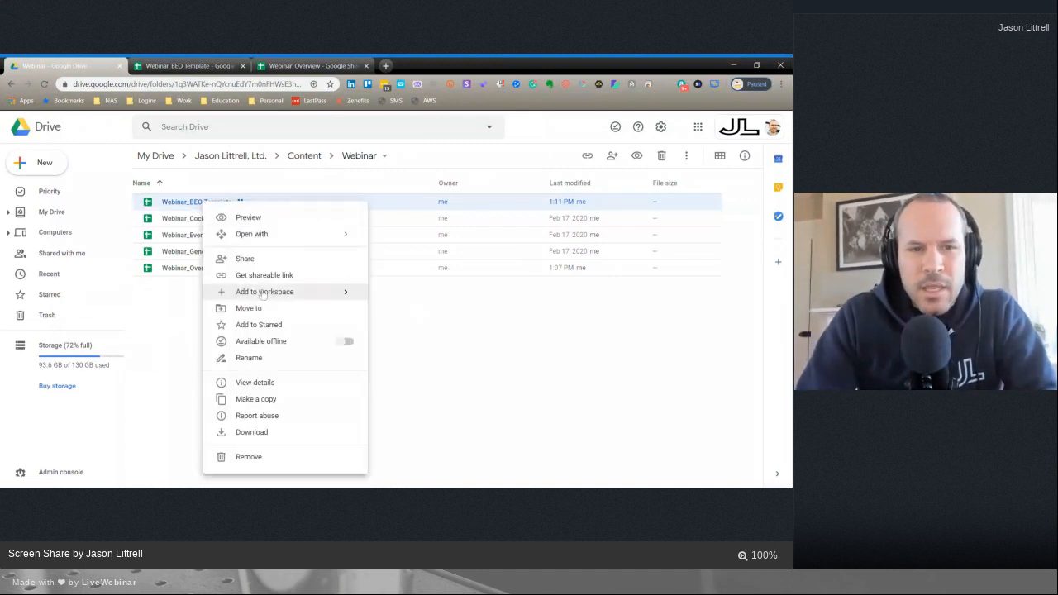
{"action": "left_click", "coordinate": [257, 221]}
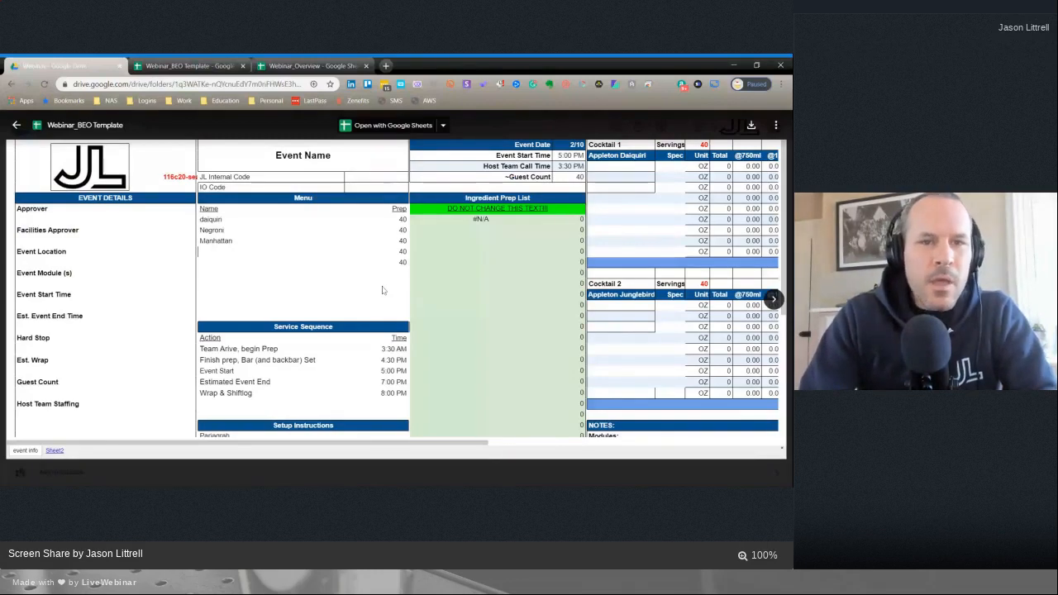
{"action": "left_click", "coordinate": [17, 124]}
- Review the file actions offered for Webinar_BEO Template in the Webinar folder, and dismiss them
{"action": "right_click", "coordinate": [234, 208]}
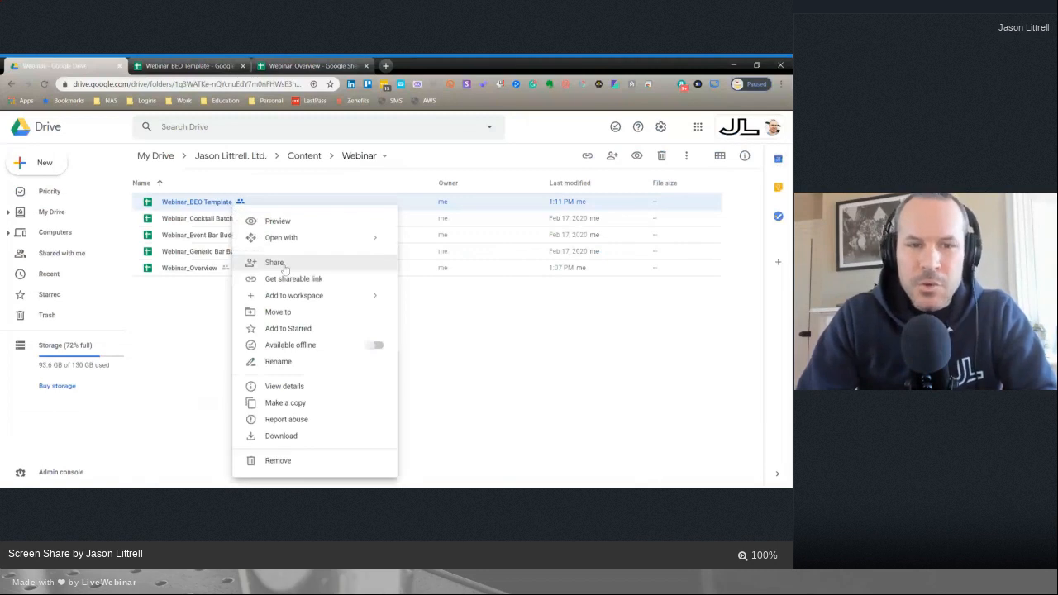
{"action": "mouse_move", "coordinate": [291, 301]}
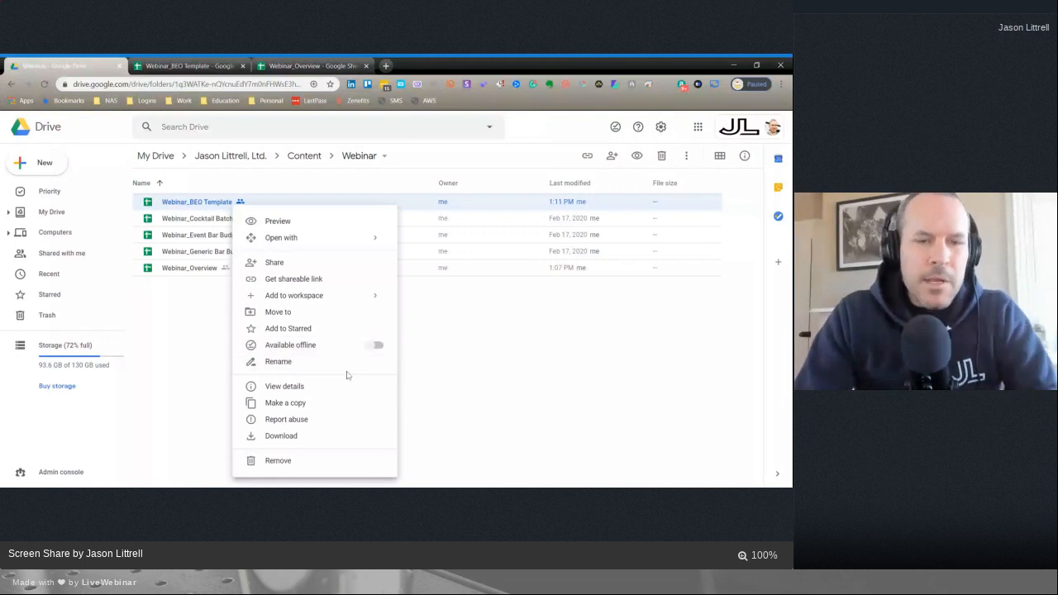
{"action": "left_click", "coordinate": [484, 337]}
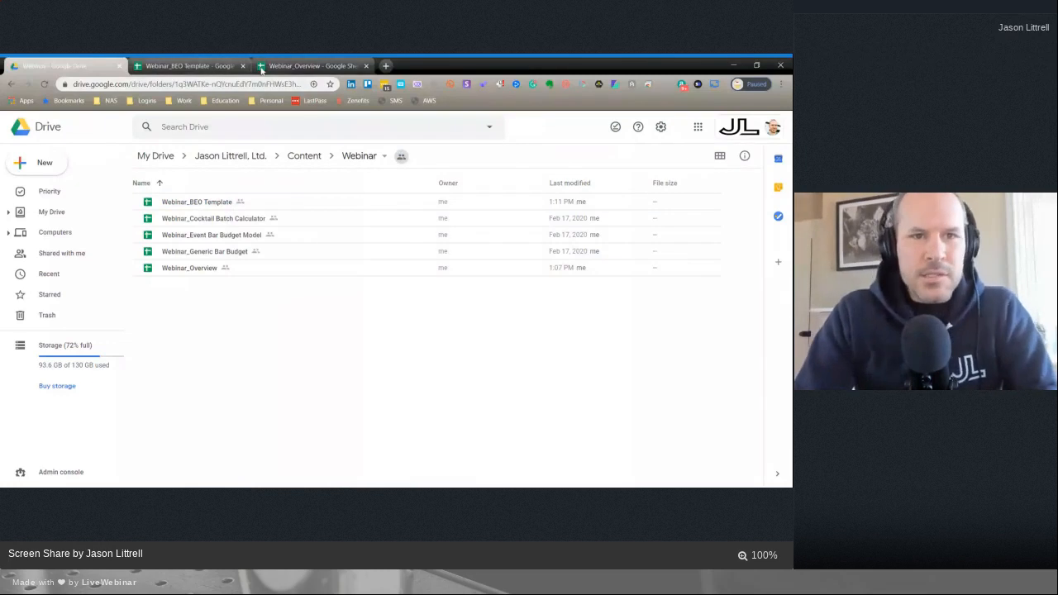
- Return to the Webinar_BEO Template spreadsheet and look over the file formats offered for downloading it
{"action": "left_click", "coordinate": [208, 66]}
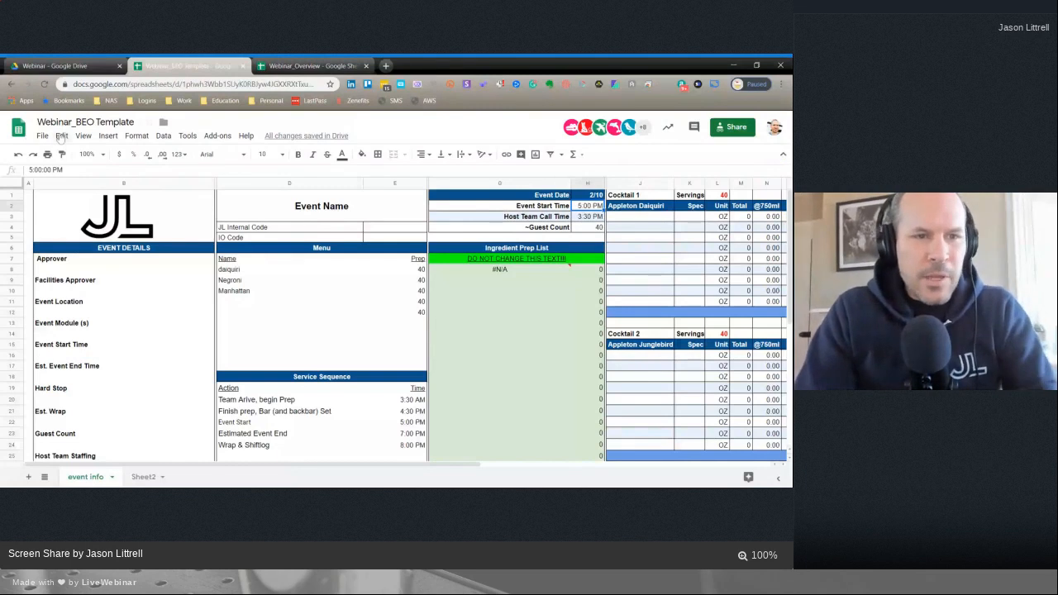
{"action": "left_click", "coordinate": [42, 136]}
{"action": "mouse_move", "coordinate": [110, 255]}
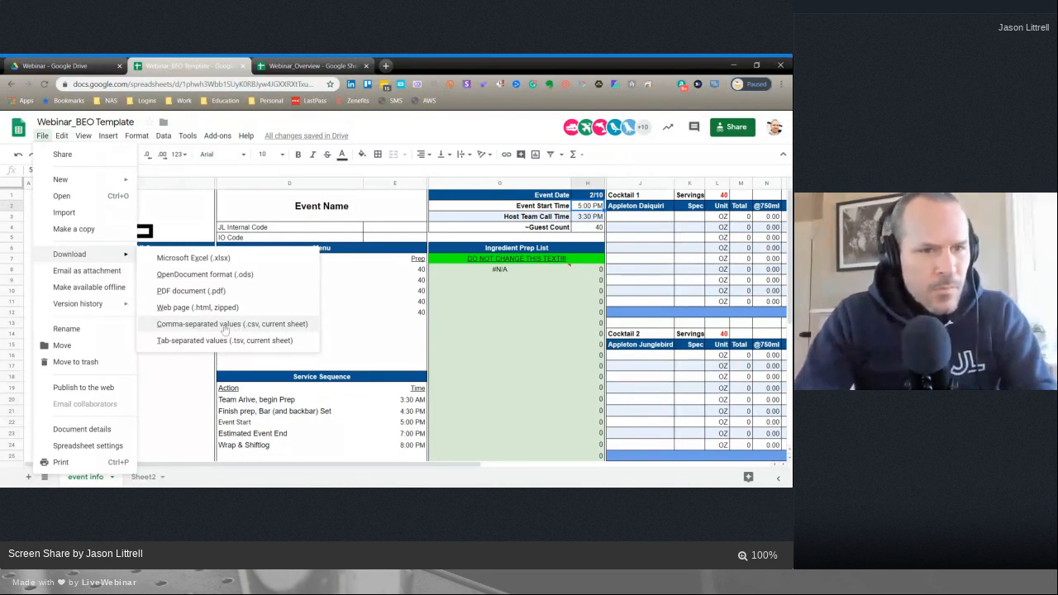
- Review the attachment formats available for emailing the spreadsheet, and cancel the email without sending it
{"action": "left_click", "coordinate": [85, 273]}
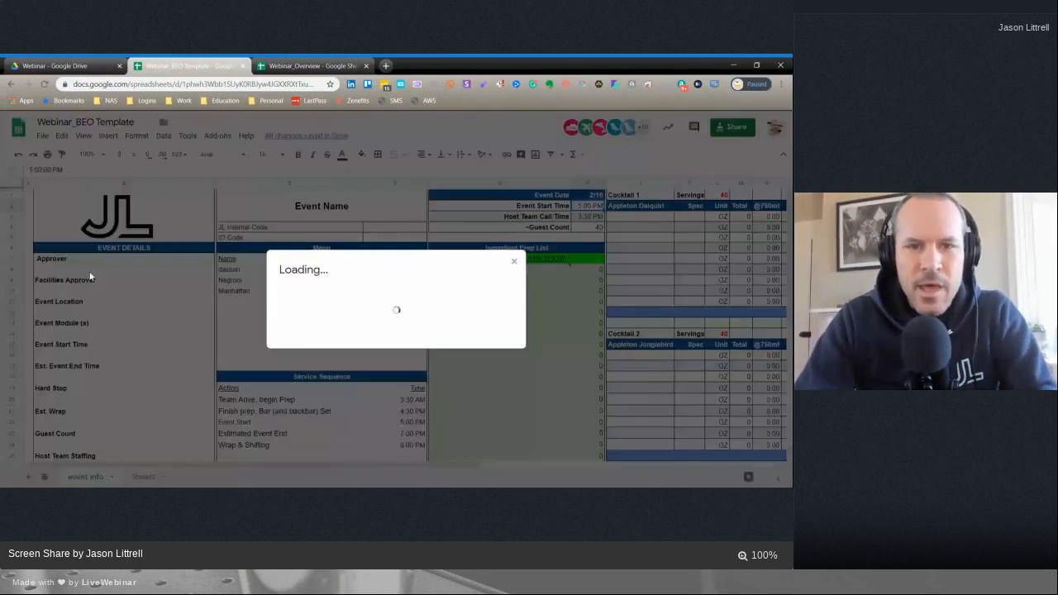
{"action": "left_click", "coordinate": [279, 205]}
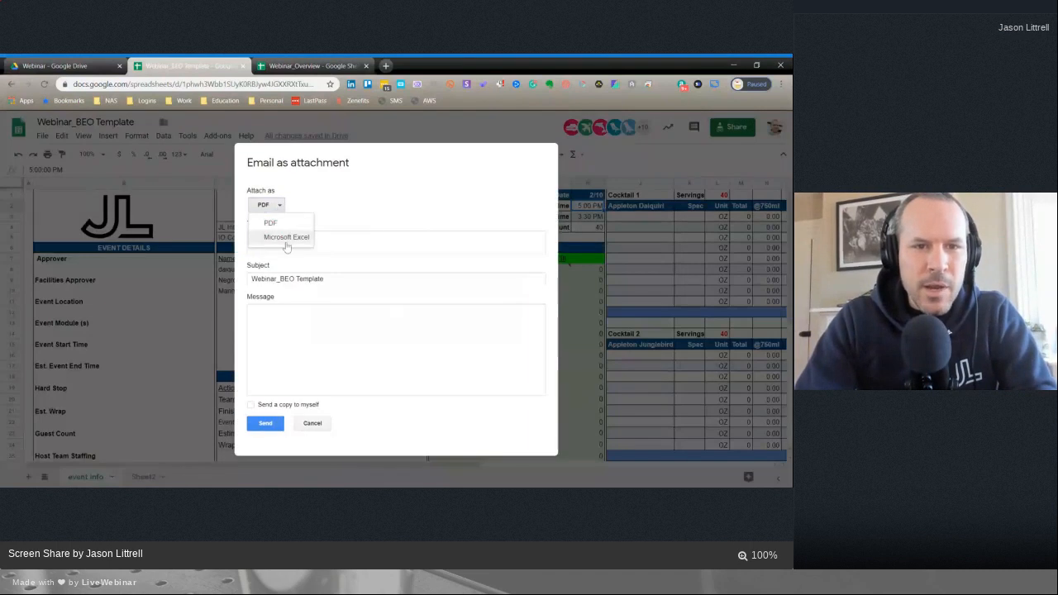
{"action": "left_click", "coordinate": [367, 193]}
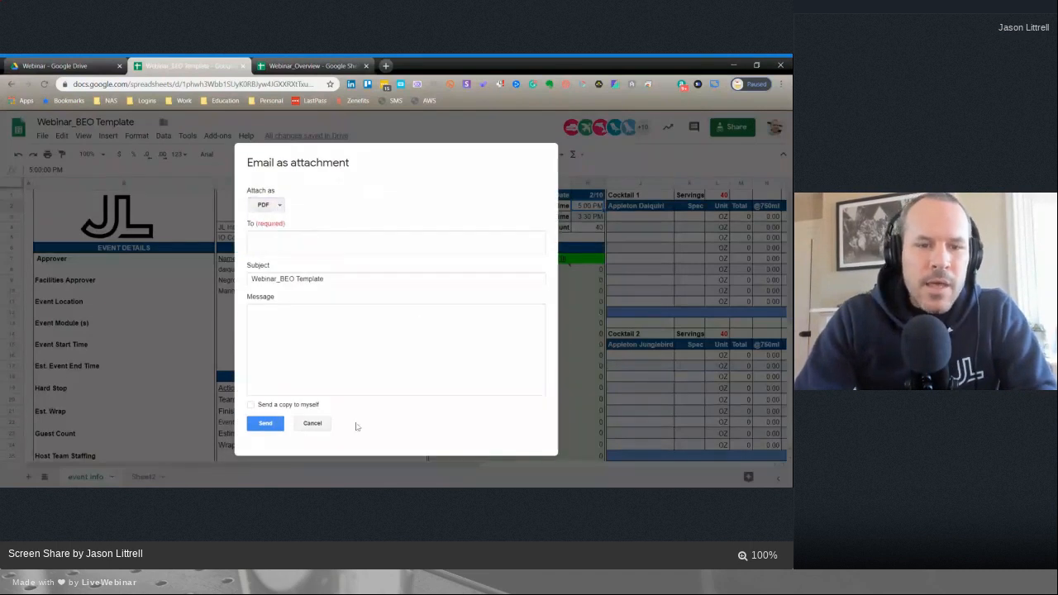
{"action": "left_click", "coordinate": [312, 423]}
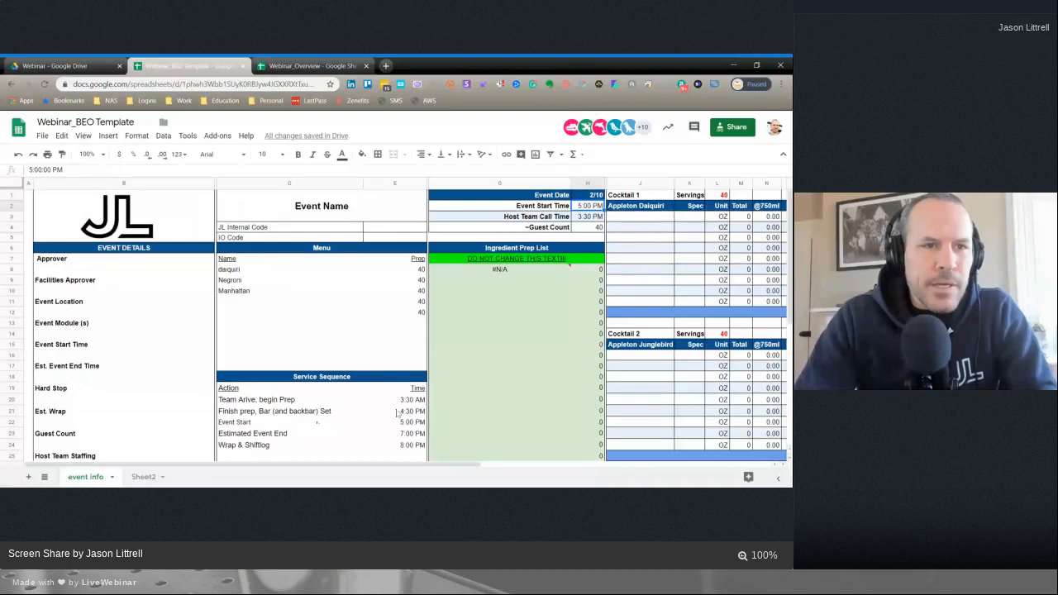
- Look through the file, editing and formatting commands available for the spreadsheet without applying any
{"action": "left_click", "coordinate": [42, 135]}
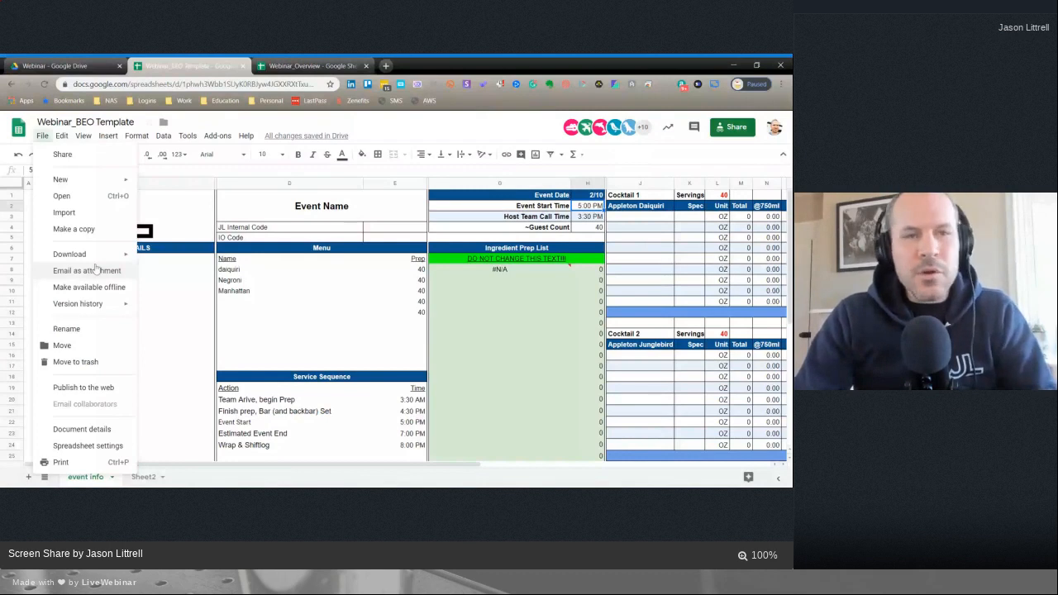
{"action": "mouse_move", "coordinate": [93, 261]}
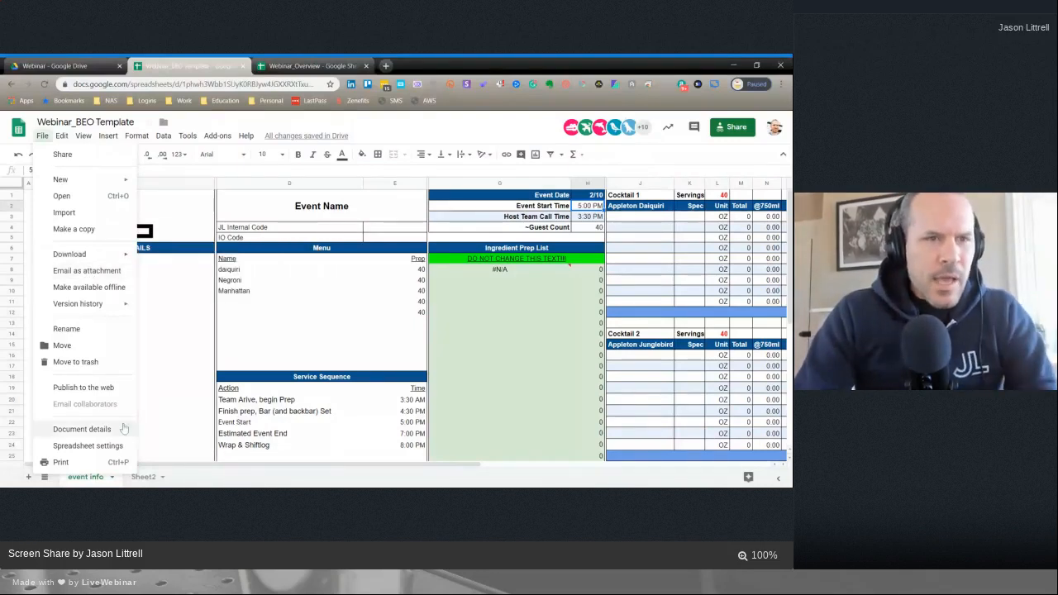
{"action": "mouse_move", "coordinate": [62, 139]}
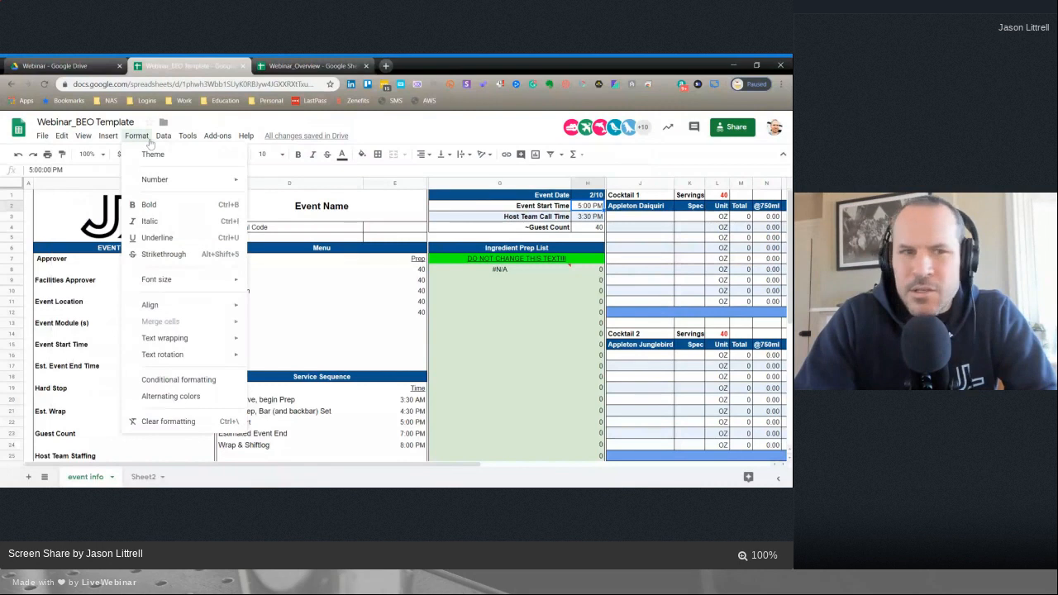
- Look at the row and column freeze options, and leave them without applying one
{"action": "mouse_move", "coordinate": [156, 142]}
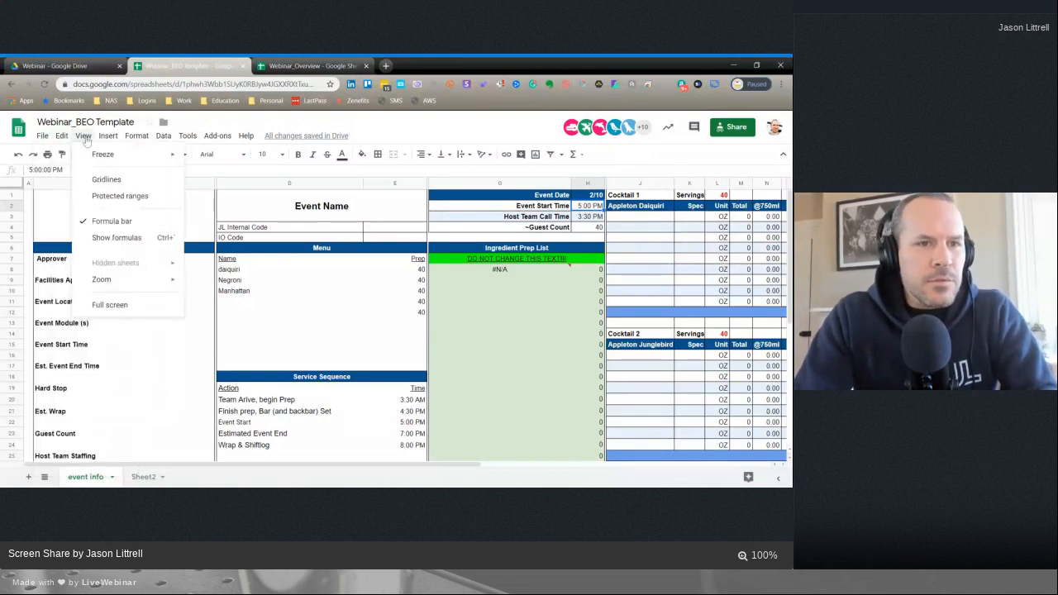
{"action": "mouse_move", "coordinate": [105, 163]}
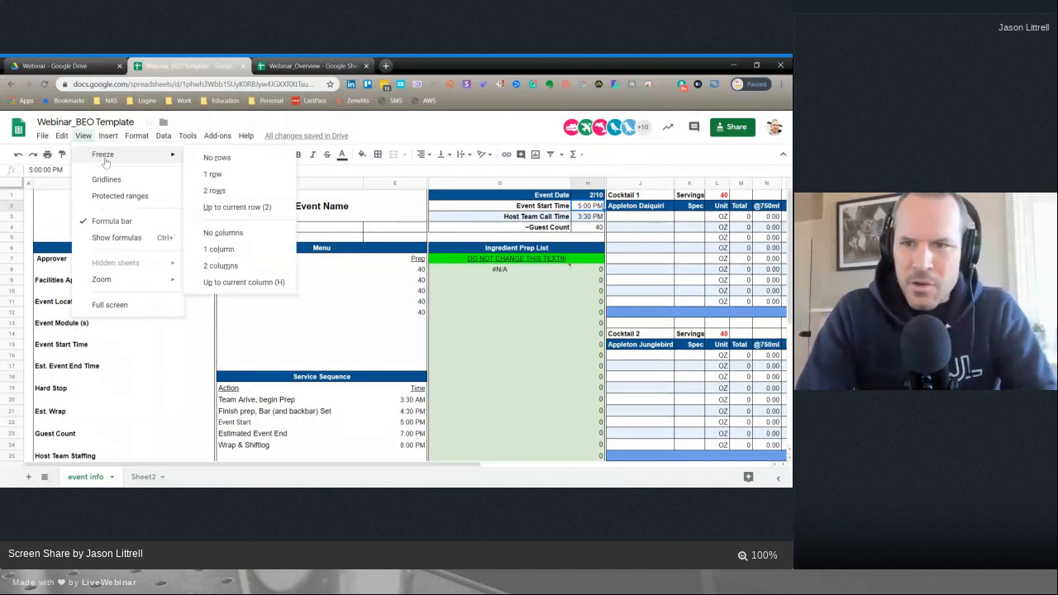
{"action": "left_click", "coordinate": [273, 301]}
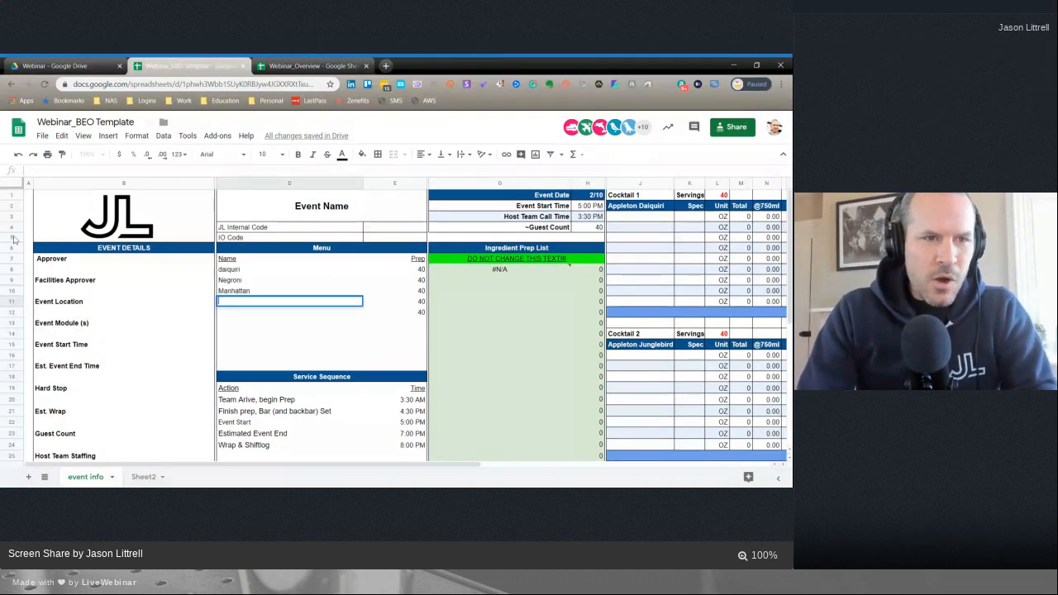
{"action": "left_click_drag", "start_coordinate": [13, 239], "coordinate": [12, 195]}
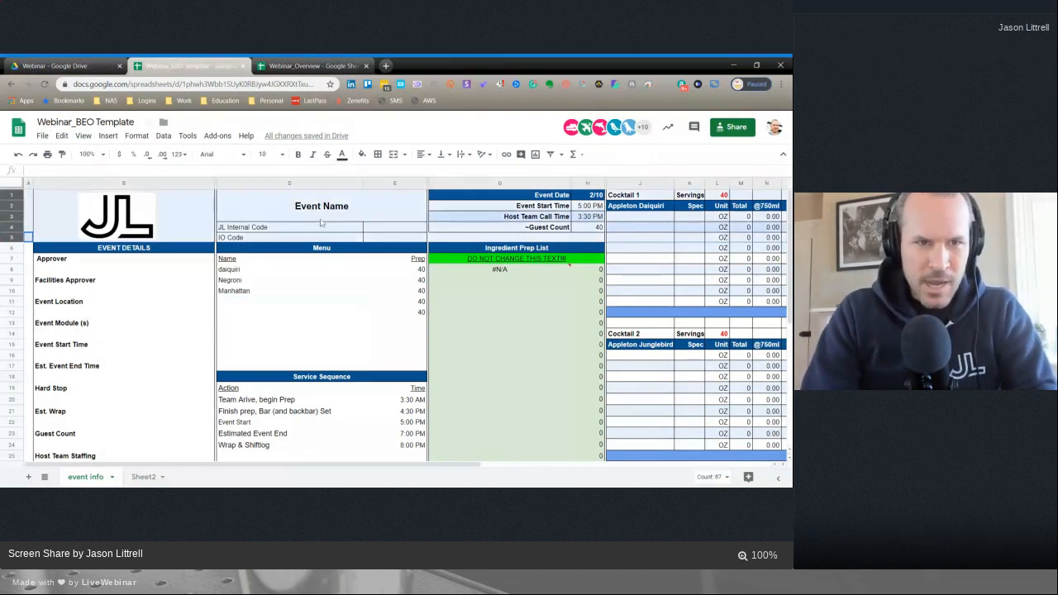
{"action": "left_click", "coordinate": [84, 136]}
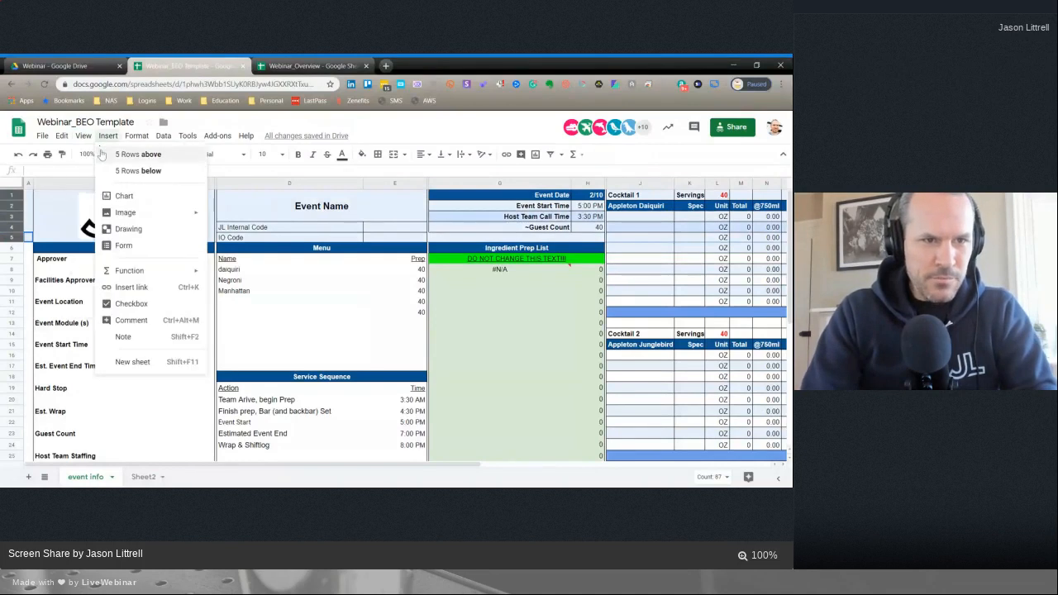
{"action": "mouse_move", "coordinate": [124, 155]}
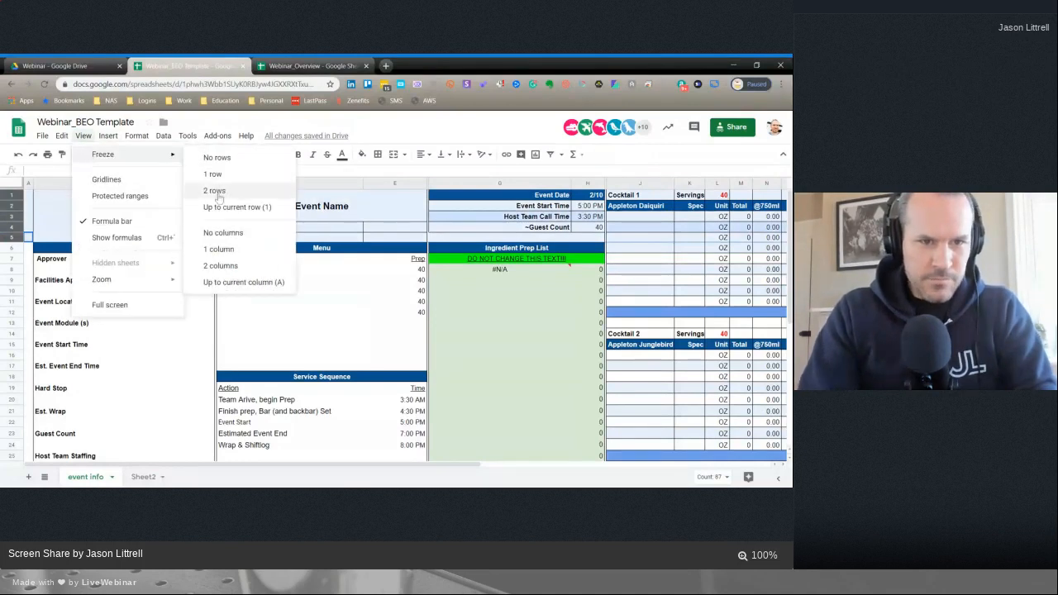
{"action": "left_click", "coordinate": [243, 324]}
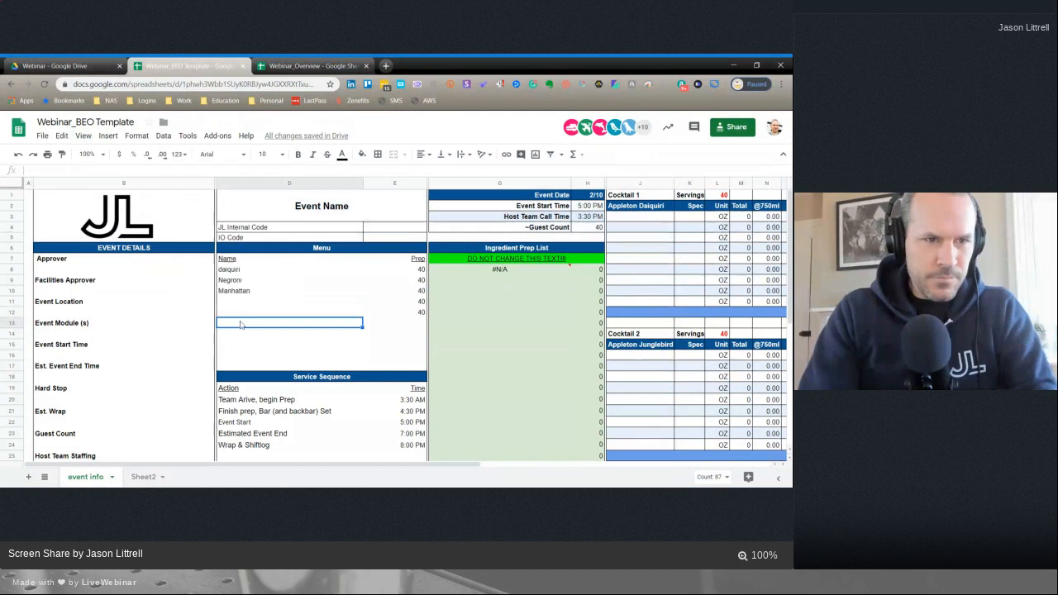
- Freeze the event info sheet's rows up to row 6, and check how the rows below move under them
{"action": "left_click", "coordinate": [11, 247]}
{"action": "left_click", "coordinate": [83, 135]}
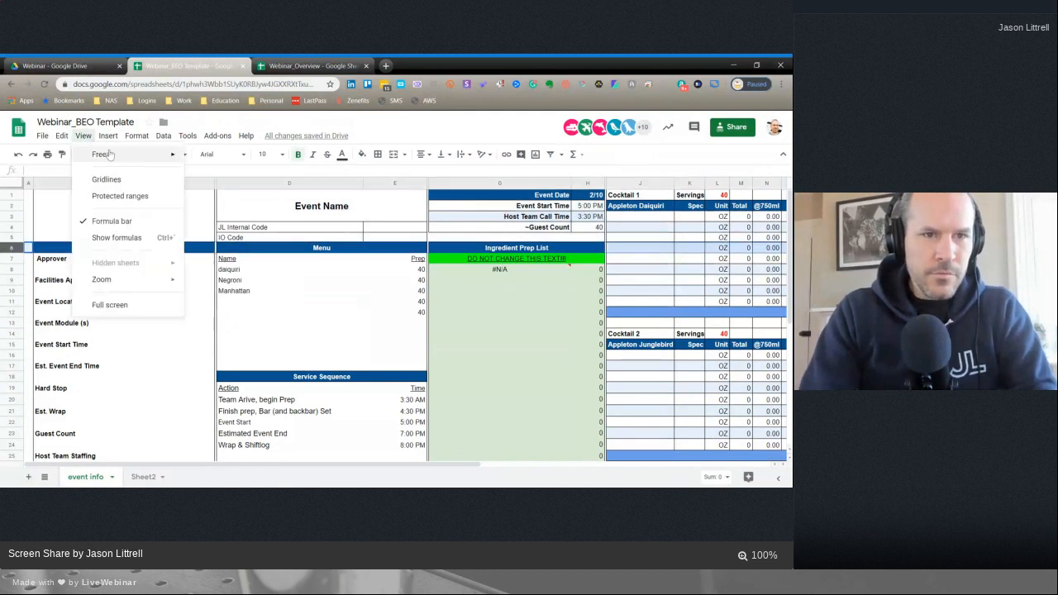
{"action": "mouse_move", "coordinate": [111, 155]}
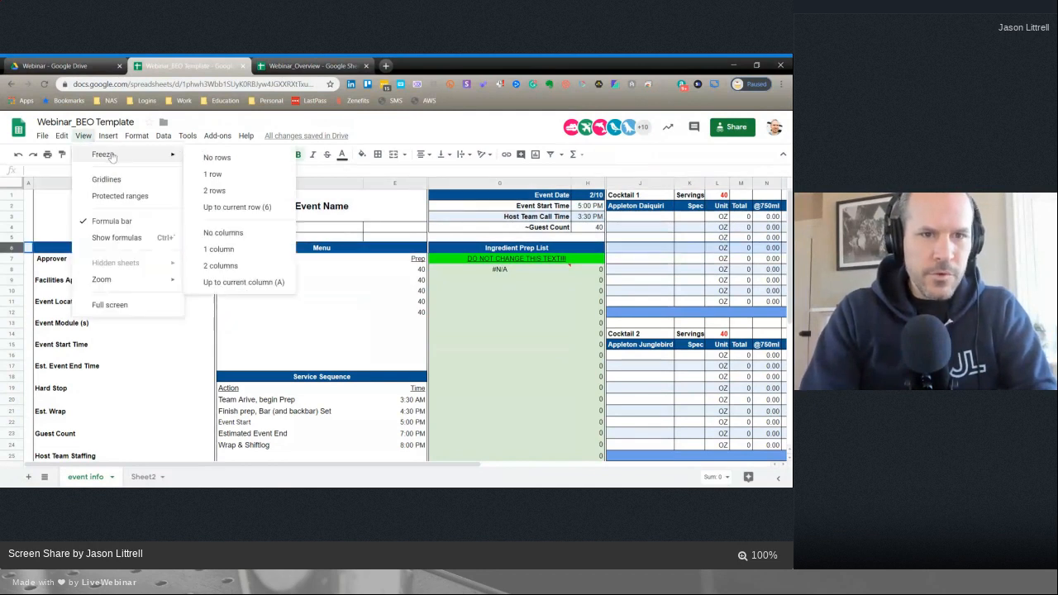
{"action": "left_click", "coordinate": [253, 214]}
{"action": "scroll", "coordinate": [546, 349], "scroll_direction": "down", "scroll_amount": 4}
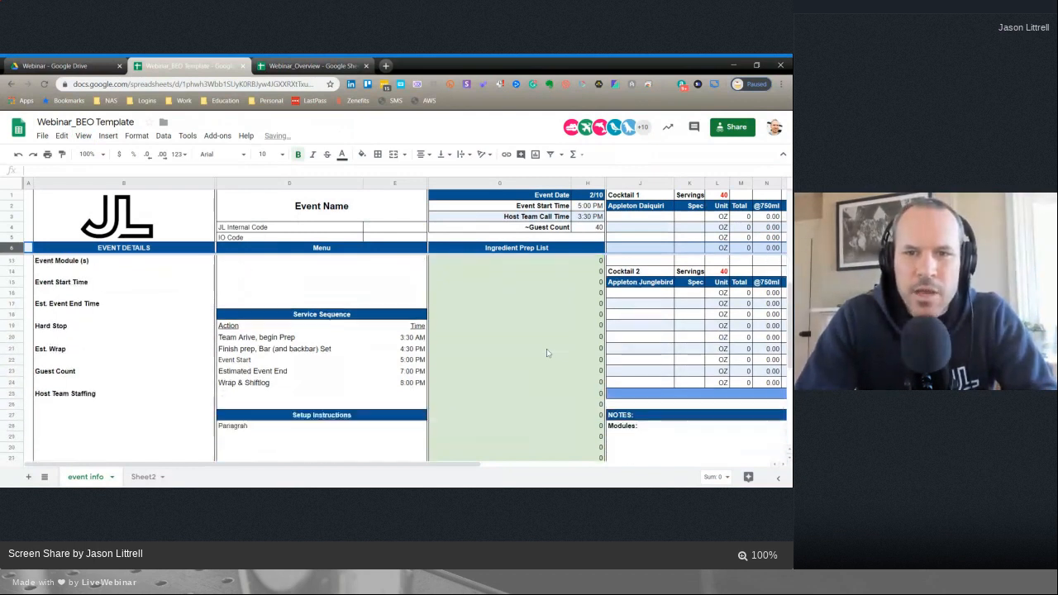
{"action": "scroll", "coordinate": [546, 351], "scroll_direction": "up", "scroll_amount": 4}
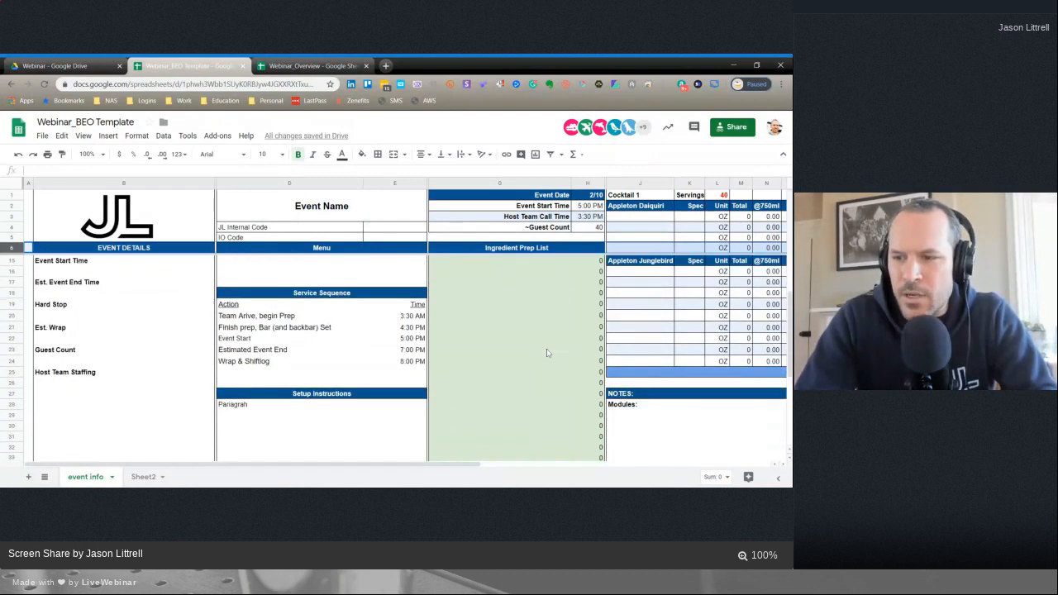
{"action": "scroll", "coordinate": [547, 353], "scroll_direction": "down", "scroll_amount": 1}
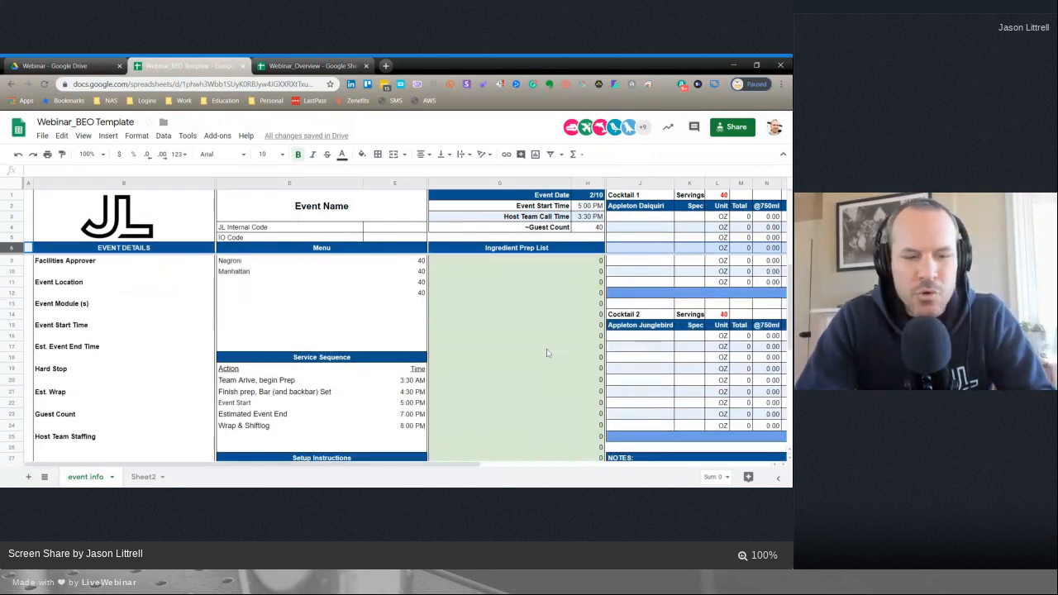
{"action": "scroll", "coordinate": [546, 353], "scroll_direction": "up", "scroll_amount": 1}
- Examine how the header rows move along with the rest of the event info sheet when no rows are frozen
{"action": "scroll", "coordinate": [547, 353], "scroll_direction": "down", "scroll_amount": 3}
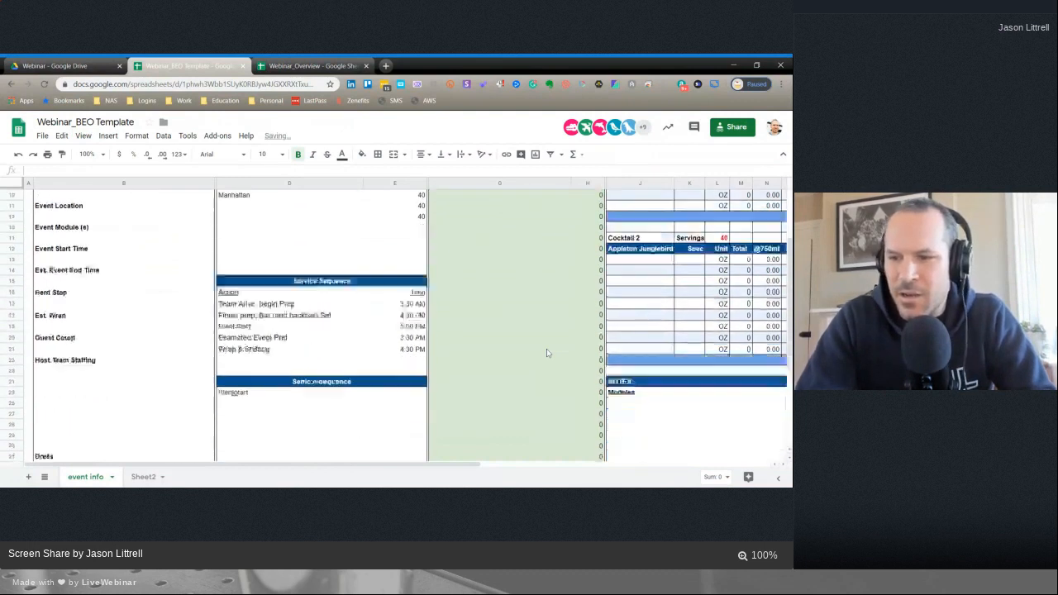
{"action": "scroll", "coordinate": [546, 353], "scroll_direction": "up", "scroll_amount": 2}
{"action": "scroll", "coordinate": [547, 353], "scroll_direction": "down", "scroll_amount": 4}
{"action": "scroll", "coordinate": [547, 353], "scroll_direction": "up", "scroll_amount": 5}
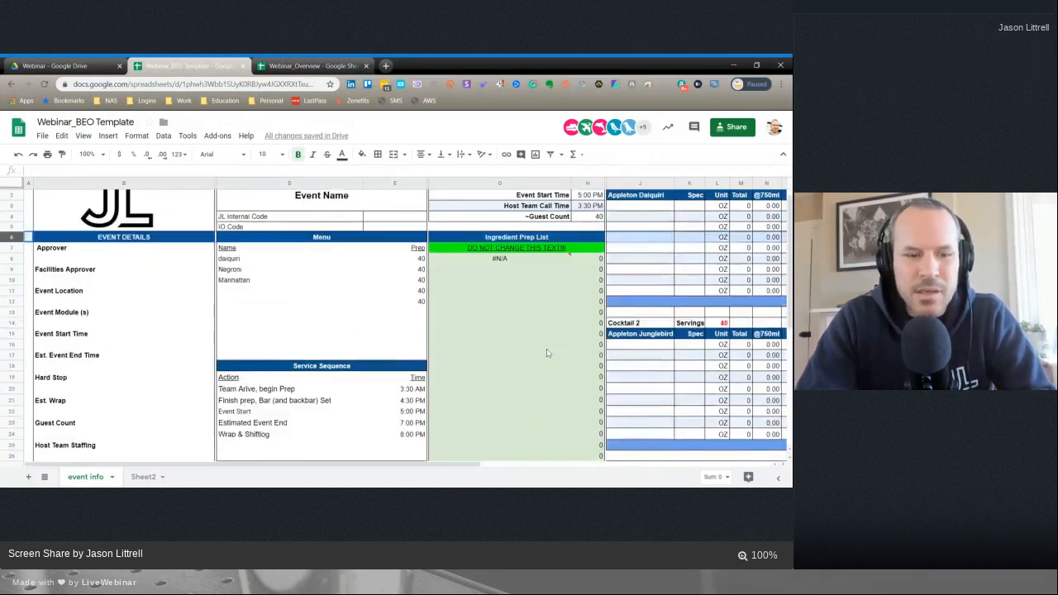
{"action": "scroll", "coordinate": [547, 353], "scroll_direction": "down", "scroll_amount": 2}
{"action": "scroll", "coordinate": [547, 353], "scroll_direction": "up", "scroll_amount": 2}
{"action": "scroll", "coordinate": [547, 354], "scroll_direction": "down", "scroll_amount": 1}
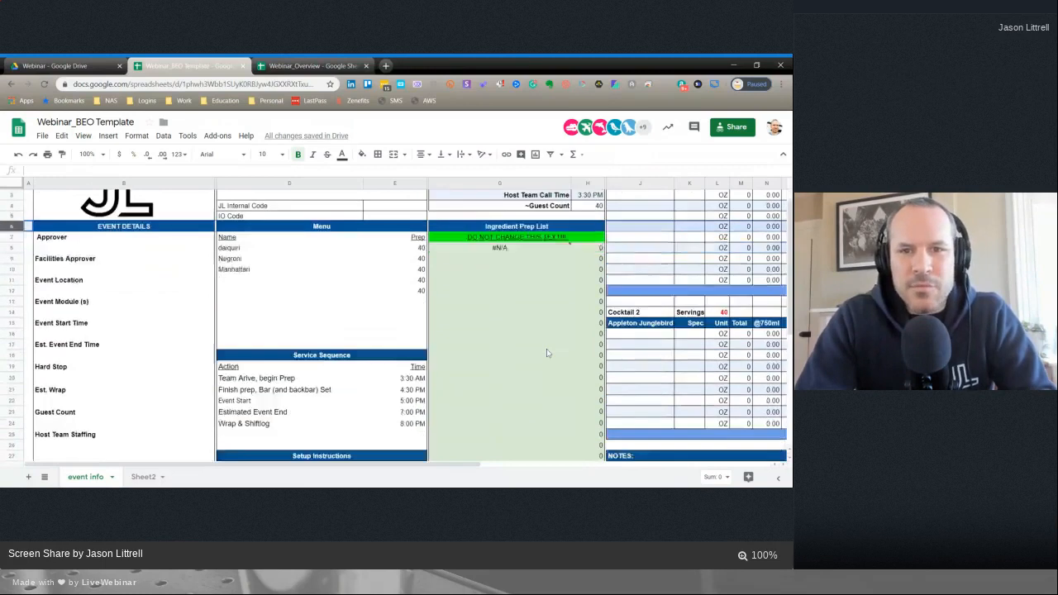
{"action": "scroll", "coordinate": [547, 353], "scroll_direction": "up", "scroll_amount": 1}
{"action": "scroll", "coordinate": [546, 353], "scroll_direction": "down", "scroll_amount": 3}
{"action": "scroll", "coordinate": [547, 353], "scroll_direction": "up", "scroll_amount": 3}
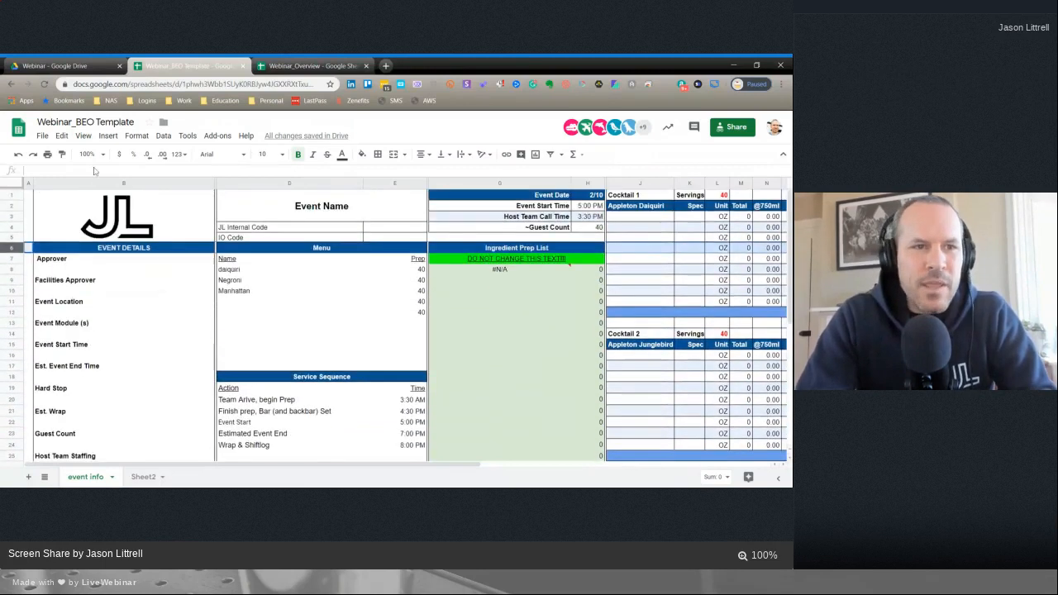
- Redo the freeze up to row 6 to demonstrate the fixed header, and undo it
{"action": "left_click", "coordinate": [31, 156]}
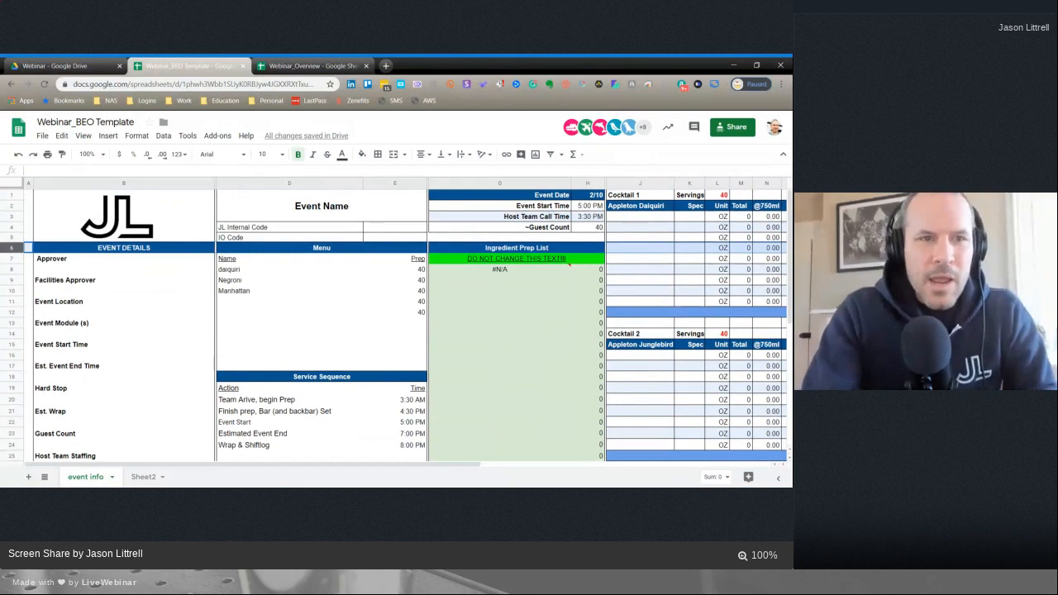
{"action": "scroll", "coordinate": [423, 374], "scroll_direction": "down", "scroll_amount": 3}
{"action": "scroll", "coordinate": [424, 374], "scroll_direction": "up", "scroll_amount": 2}
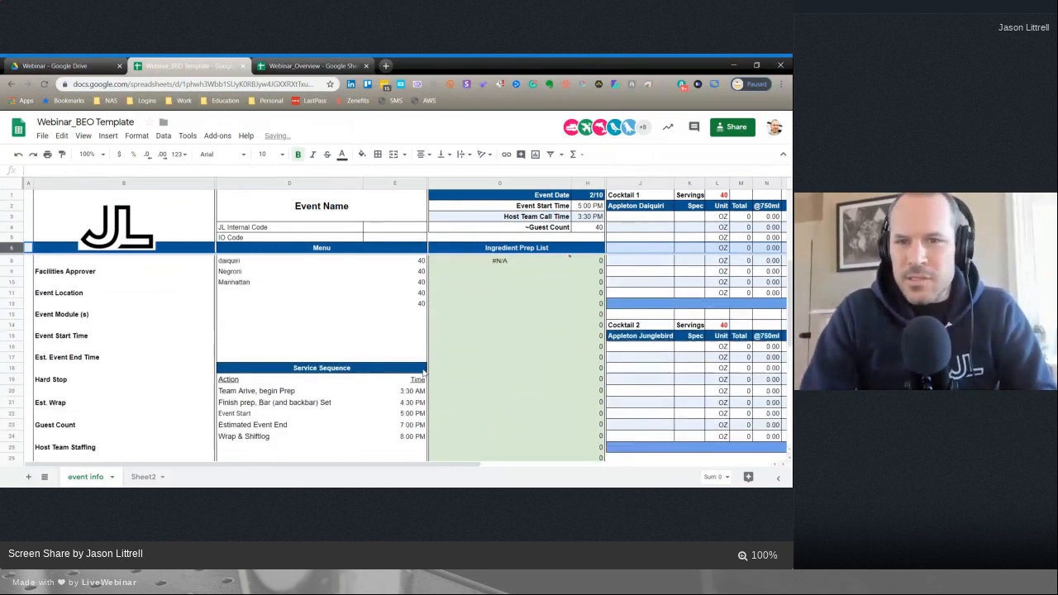
{"action": "scroll", "coordinate": [424, 373], "scroll_direction": "down", "scroll_amount": 1}
{"action": "scroll", "coordinate": [423, 373], "scroll_direction": "up", "scroll_amount": 2}
{"action": "scroll", "coordinate": [424, 373], "scroll_direction": "down", "scroll_amount": 3}
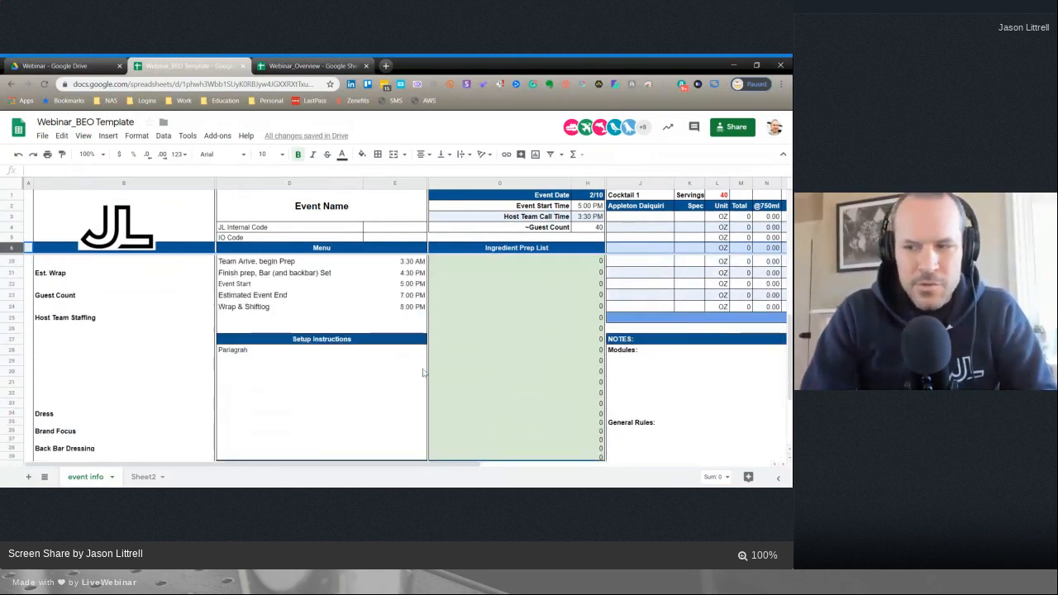
{"action": "scroll", "coordinate": [423, 373], "scroll_direction": "up", "scroll_amount": 4}
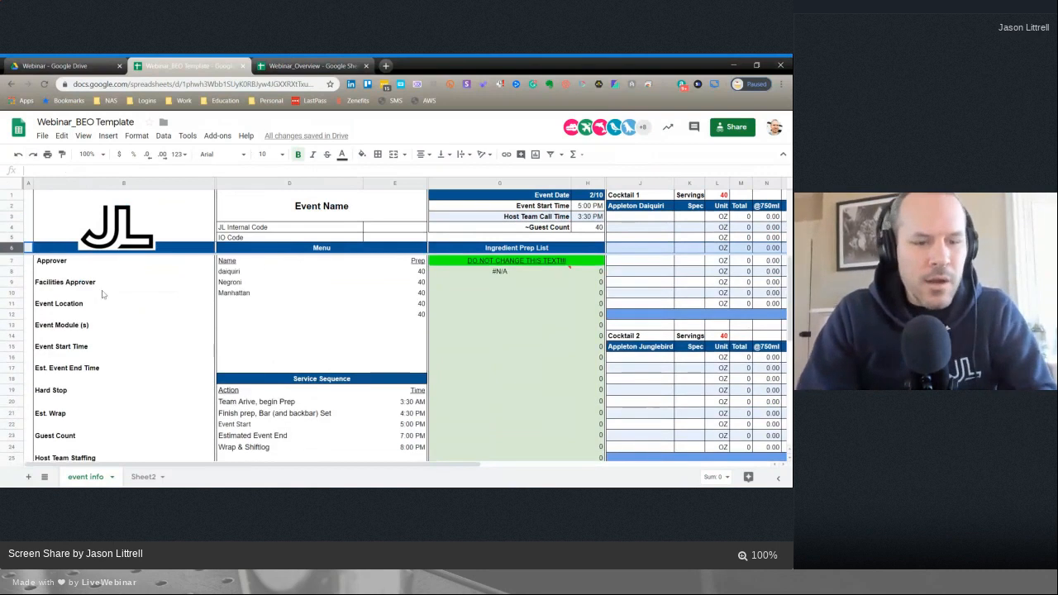
{"action": "key", "text": "ctrl+z"}
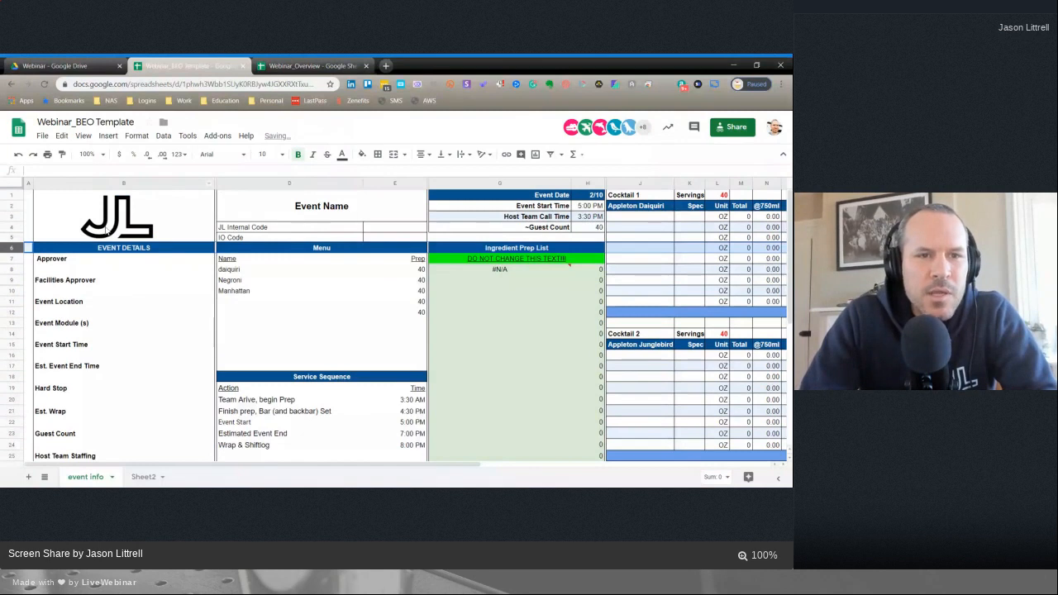
- Highlight columns B and E, and rows 7, 8 and 9 one after another, to point out columns and rows
{"action": "left_click", "coordinate": [142, 182]}
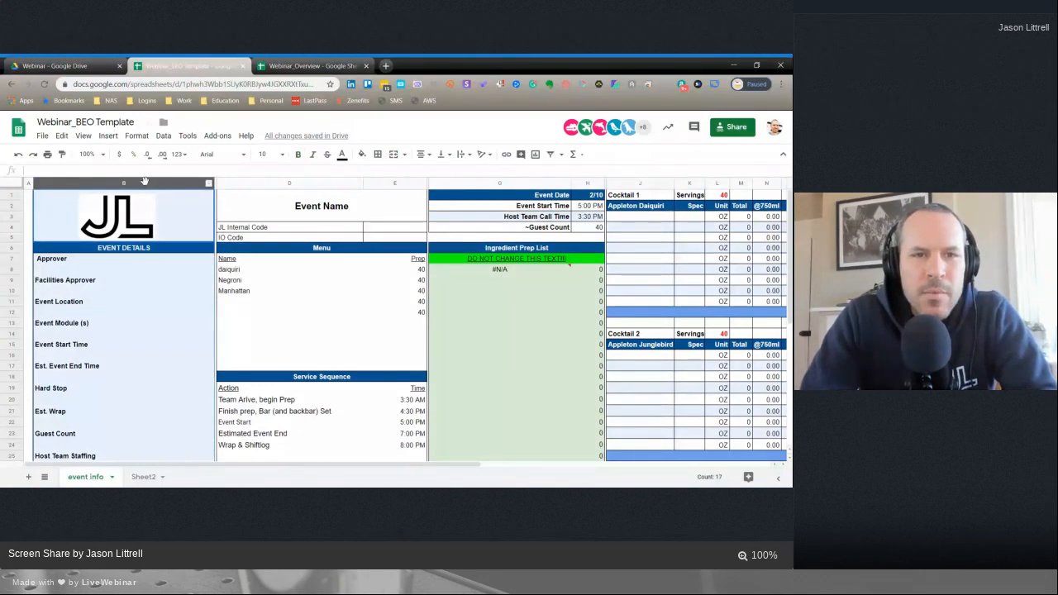
{"action": "left_click", "coordinate": [396, 182]}
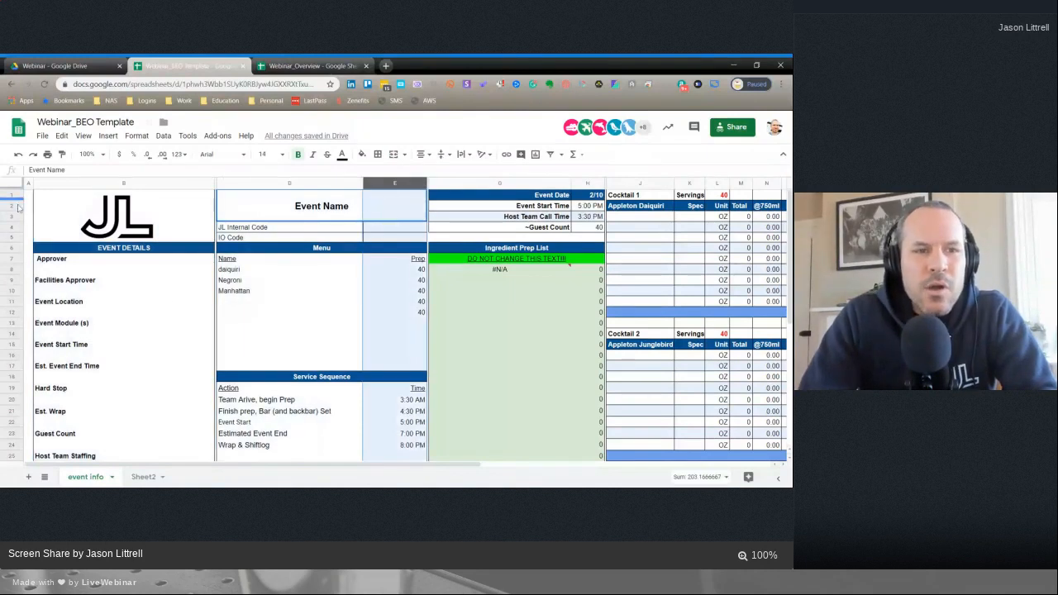
{"action": "left_click", "coordinate": [10, 258]}
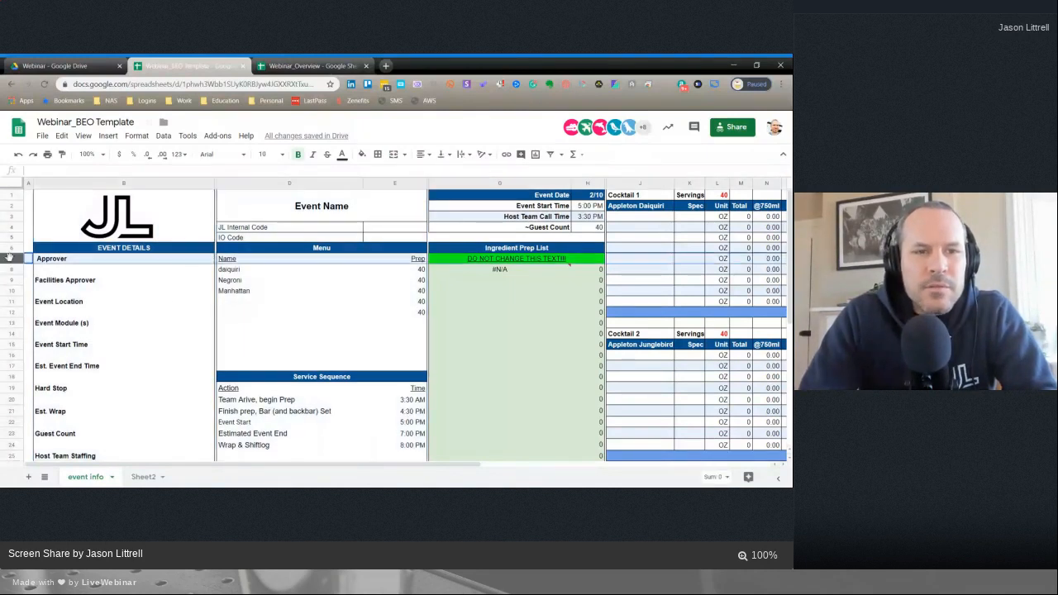
{"action": "left_click", "coordinate": [13, 269]}
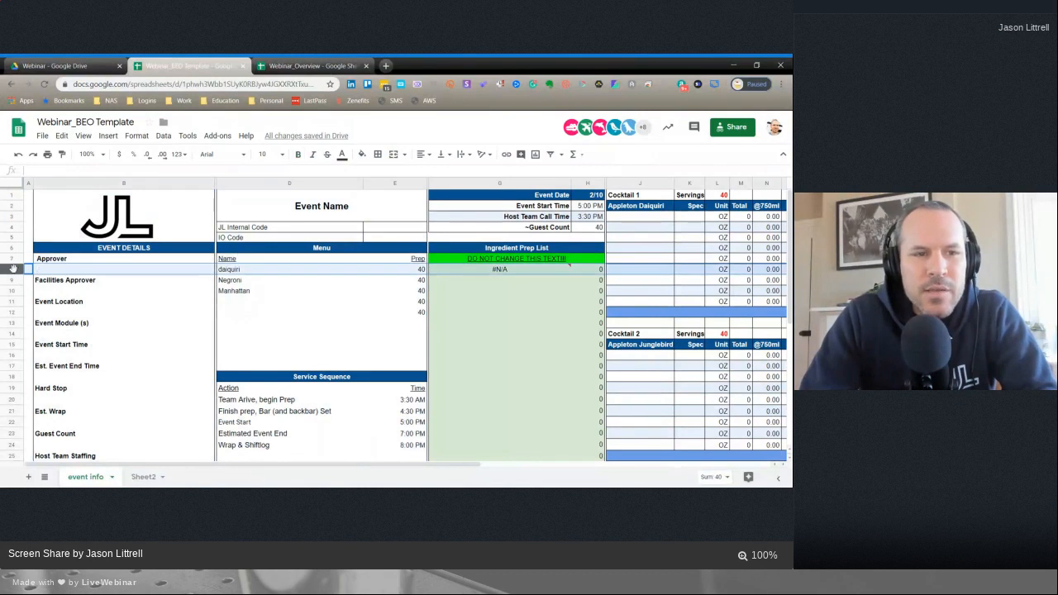
{"action": "left_click", "coordinate": [15, 281]}
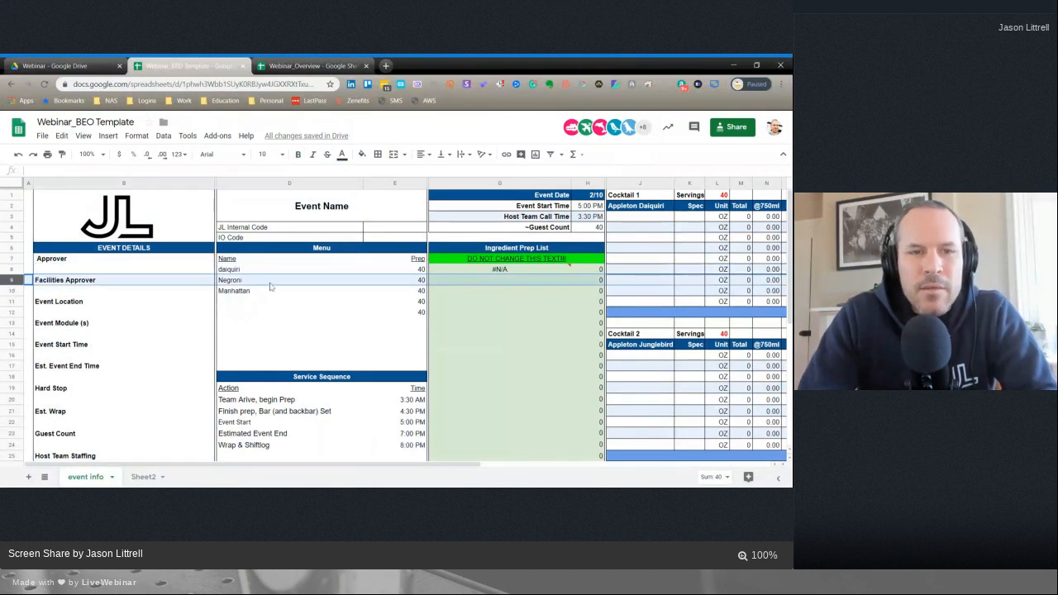
- Copy row 9, and select the Negroni cell in the Menu section and the blank cell under Event Location
{"action": "key", "text": "ctrl+c"}
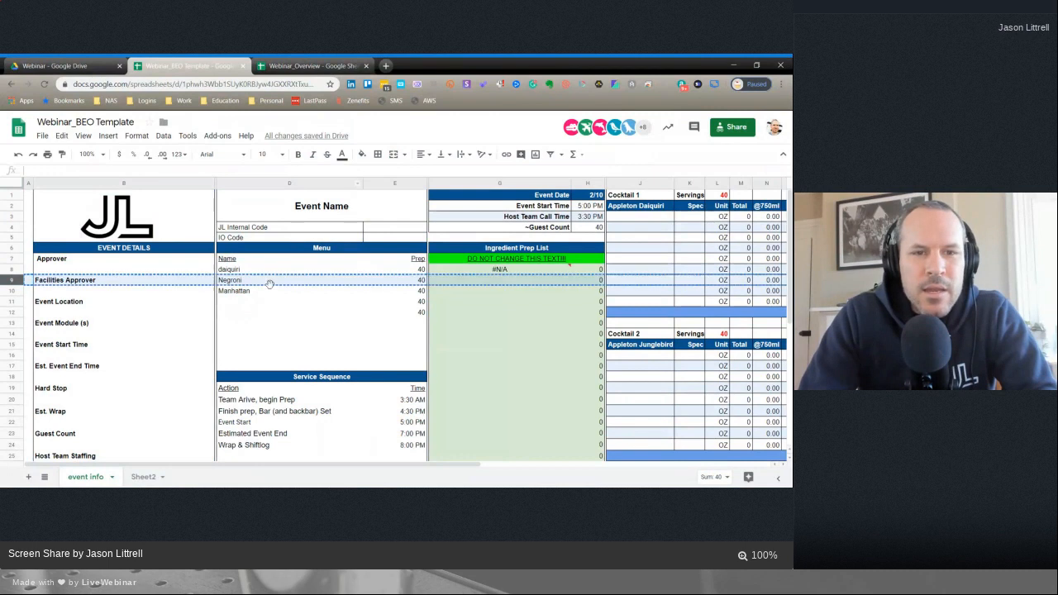
{"action": "left_click", "coordinate": [296, 315]}
{"action": "left_click", "coordinate": [282, 283]}
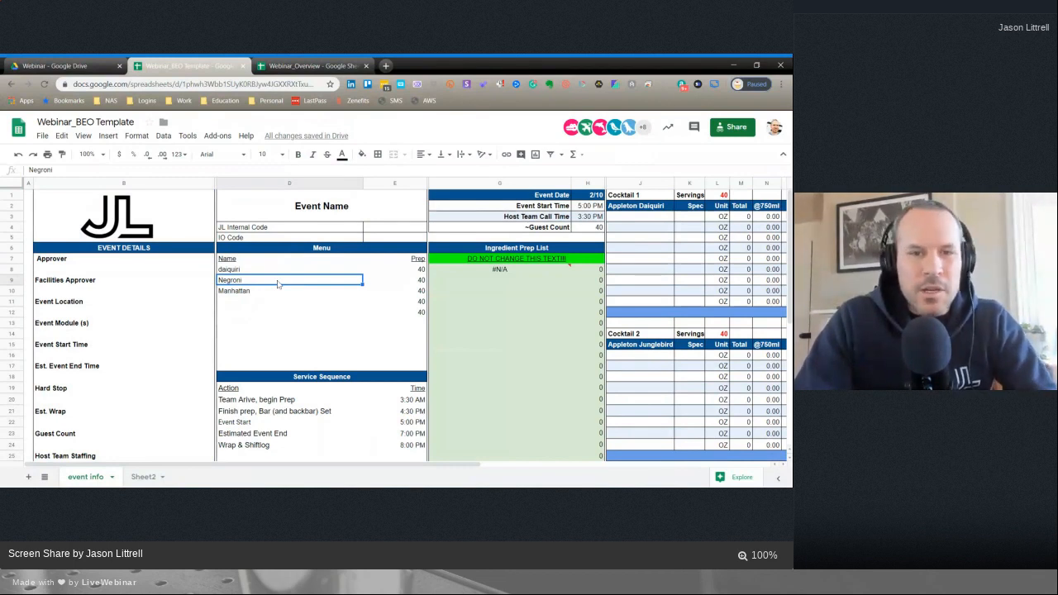
{"action": "left_click", "coordinate": [102, 313]}
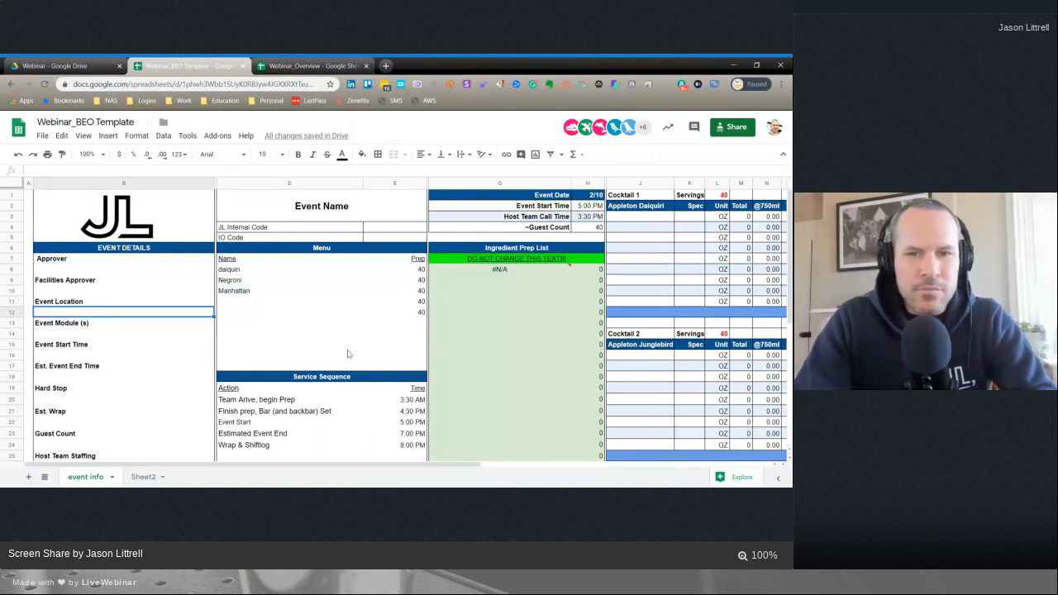
- Show the gridlines on the event info sheet and hide them again
{"action": "scroll", "coordinate": [342, 340], "scroll_direction": "down", "scroll_amount": 2}
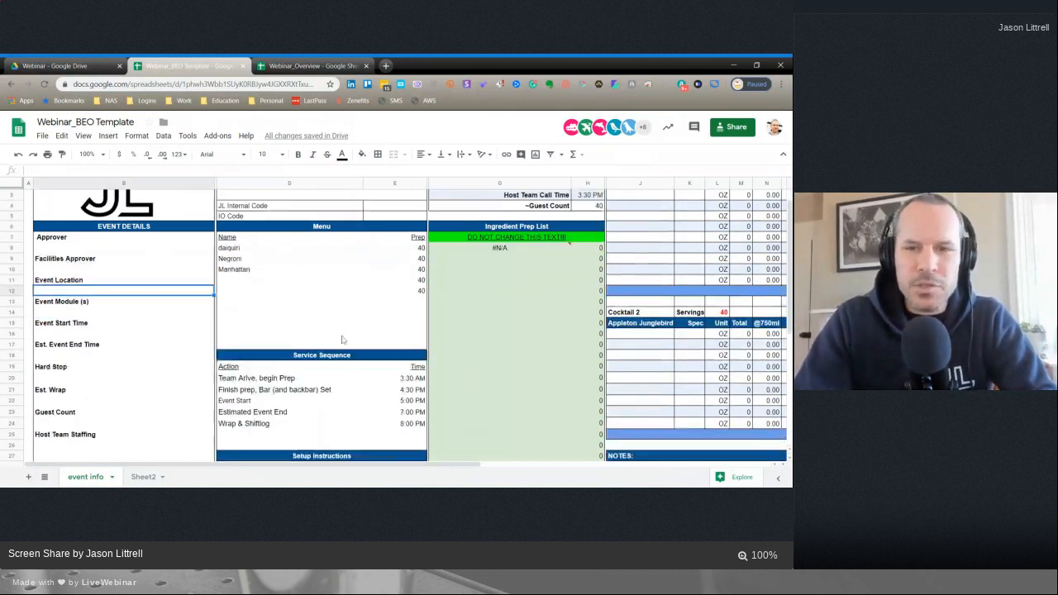
{"action": "scroll", "coordinate": [343, 342], "scroll_direction": "up", "scroll_amount": 2}
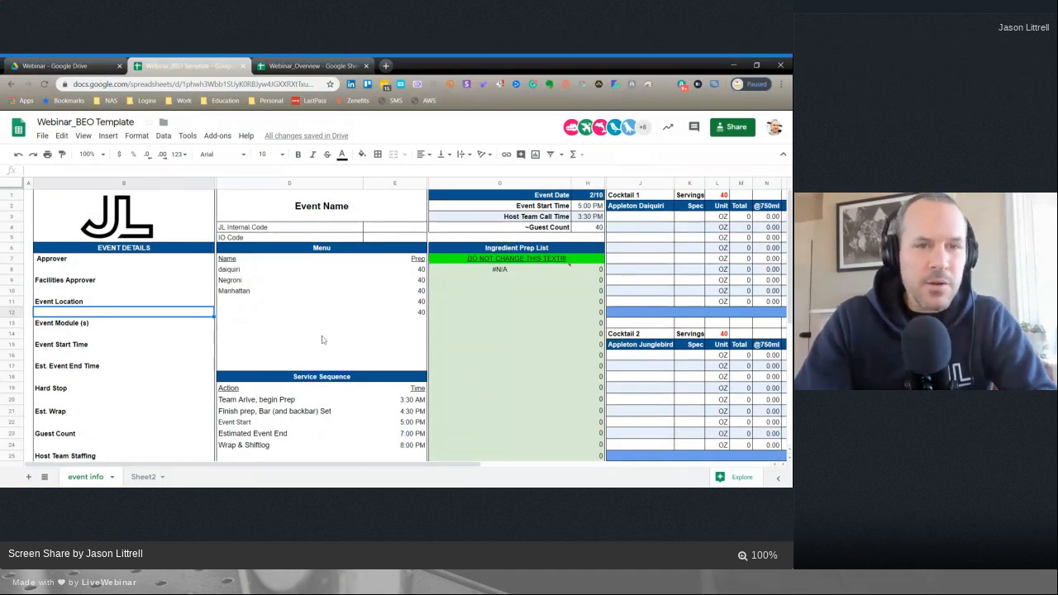
{"action": "left_click", "coordinate": [83, 137]}
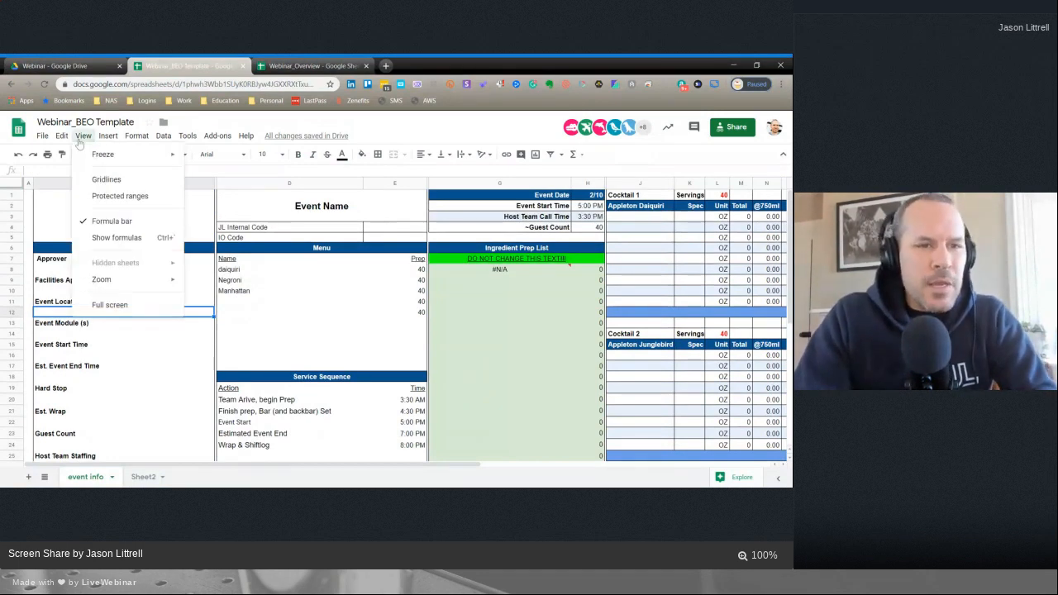
{"action": "left_click", "coordinate": [104, 179]}
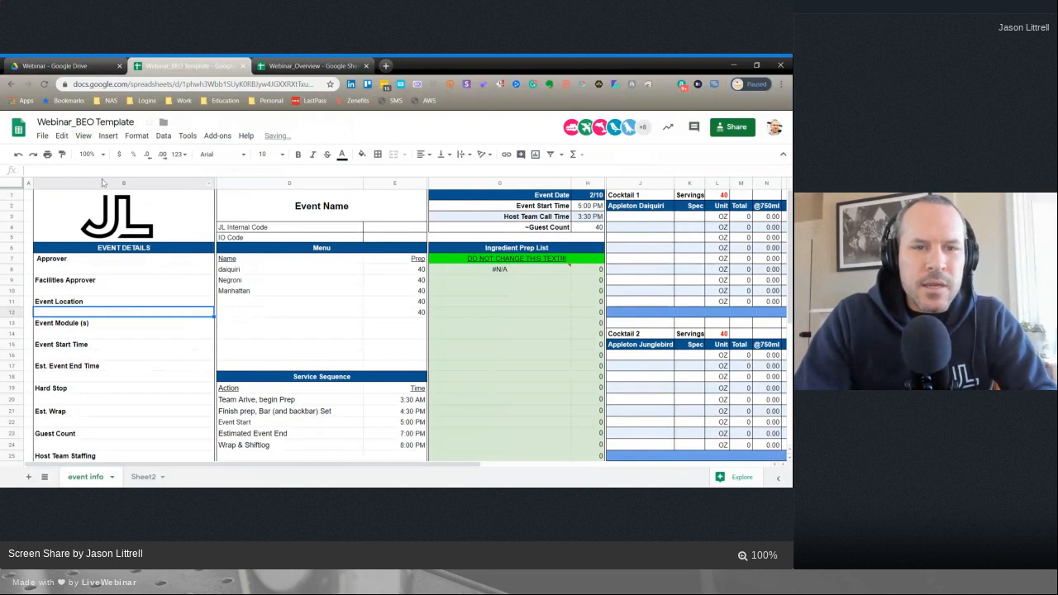
{"action": "left_click", "coordinate": [83, 136]}
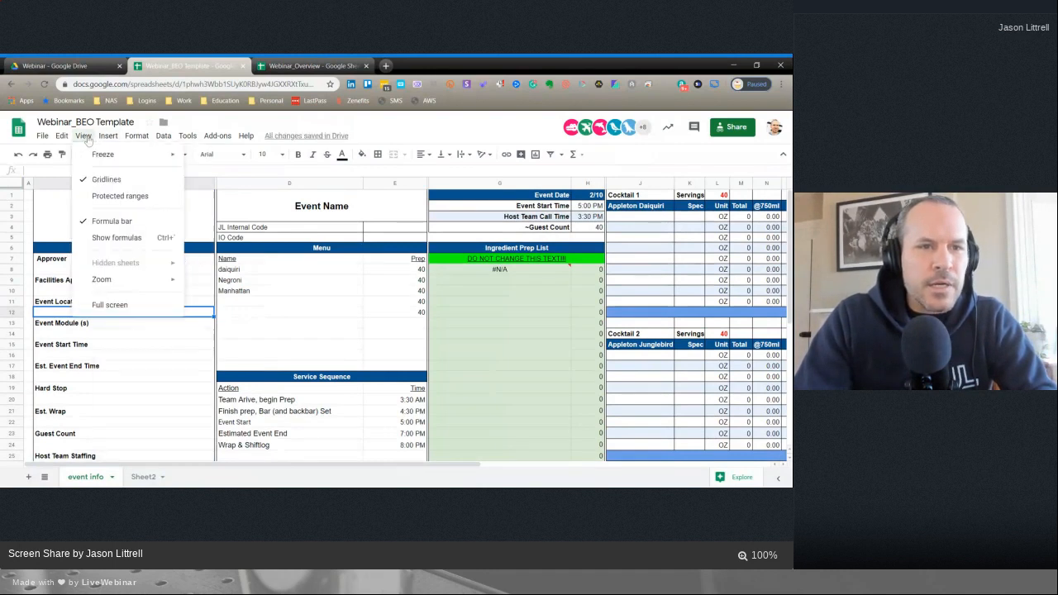
{"action": "left_click", "coordinate": [93, 186]}
- Switch to the Webinar folder in Google Drive and return to the Webinar_BEO Template spreadsheet
{"action": "left_click", "coordinate": [84, 137]}
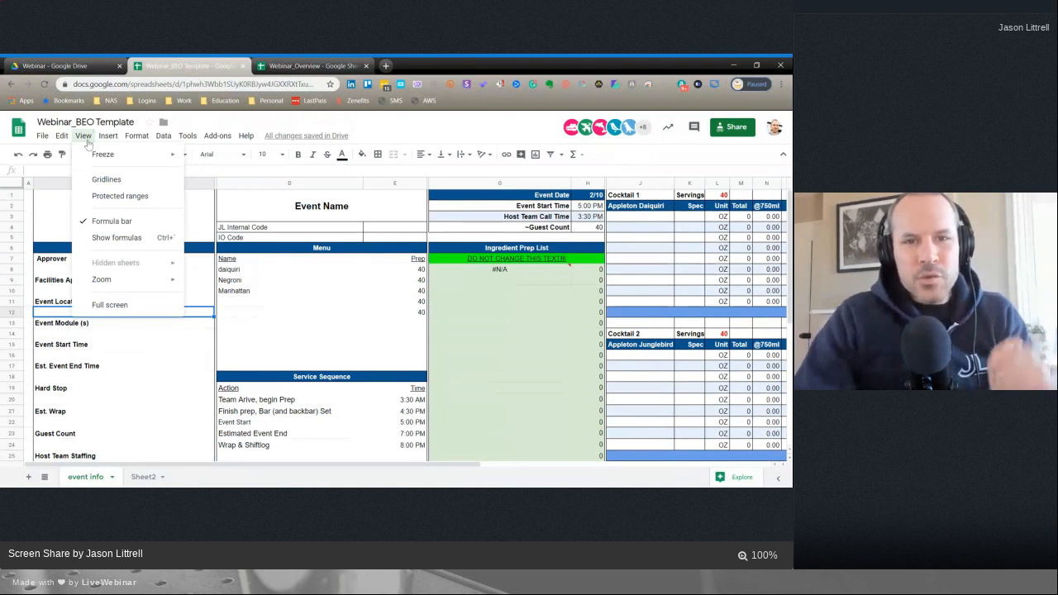
{"action": "left_click", "coordinate": [49, 66]}
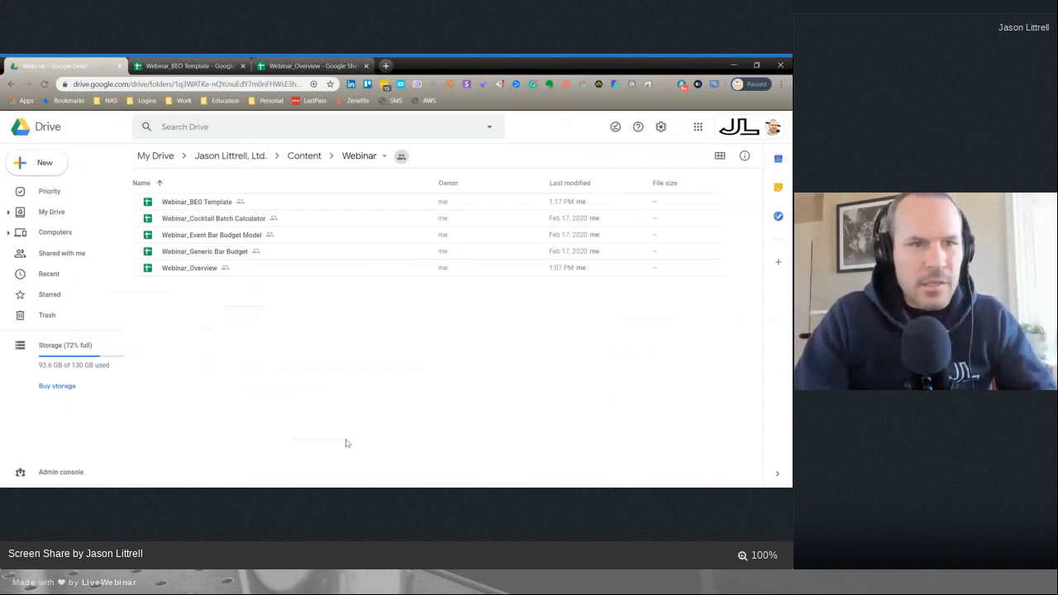
{"action": "left_click", "coordinate": [183, 66]}
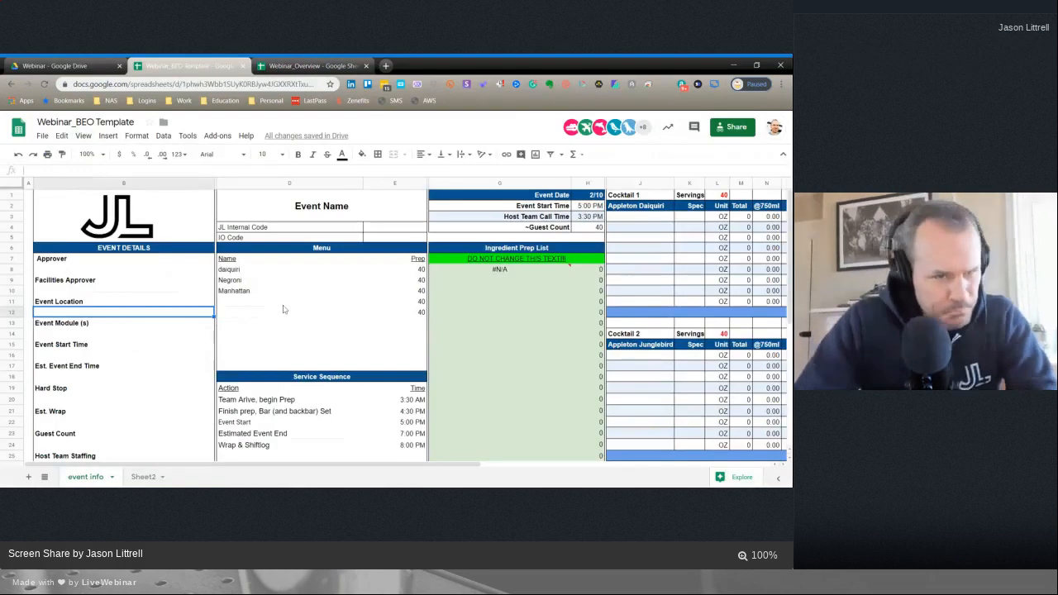
- Review the available insert commands and the cell commands for the daiquiri entry in the Menu section
{"action": "left_click", "coordinate": [105, 136]}
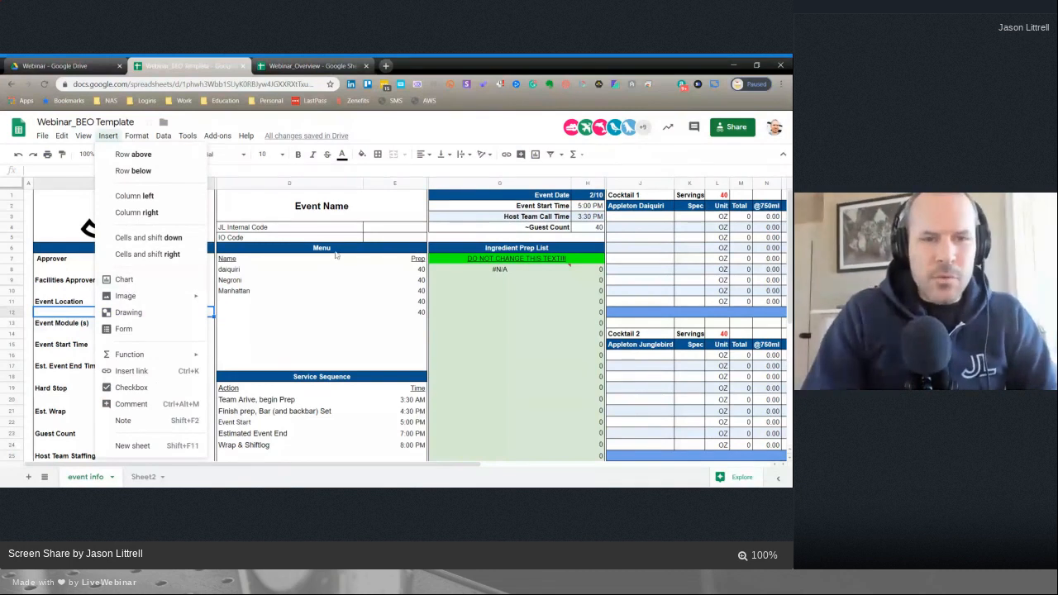
{"action": "left_click", "coordinate": [234, 271]}
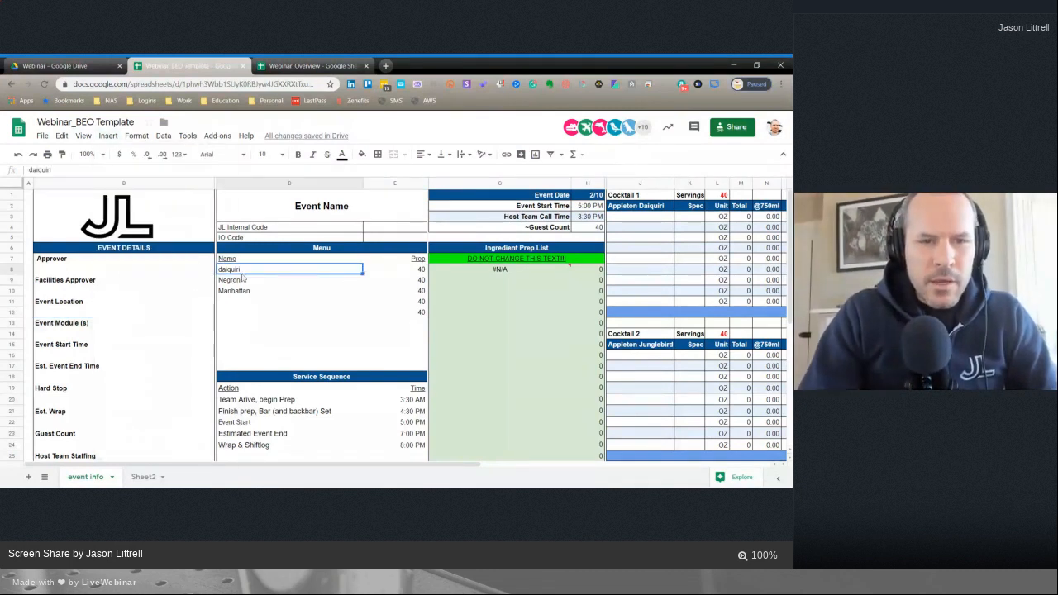
{"action": "right_click", "coordinate": [244, 280]}
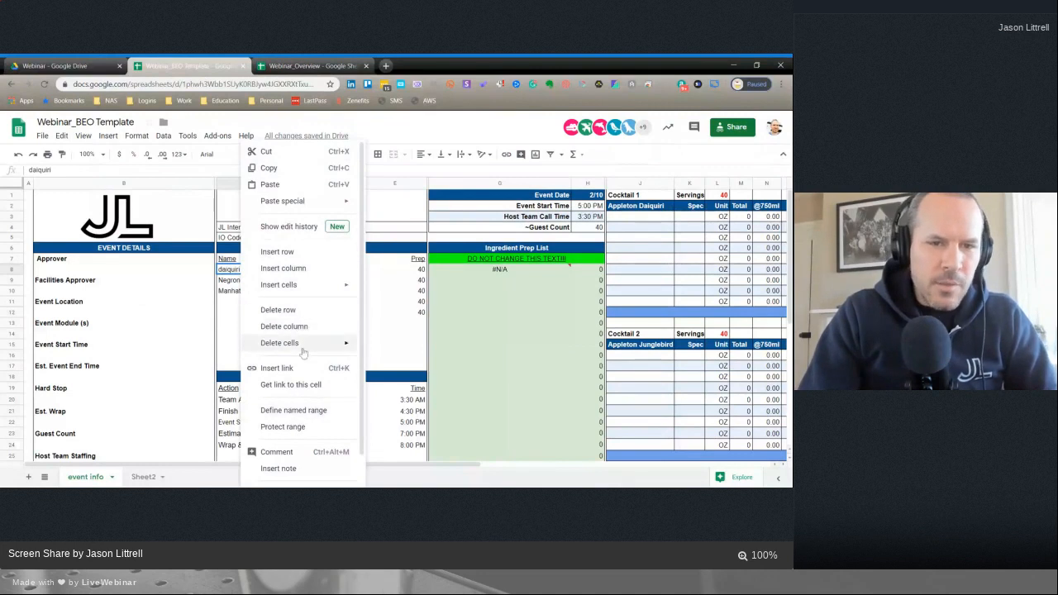
{"action": "mouse_move", "coordinate": [301, 349]}
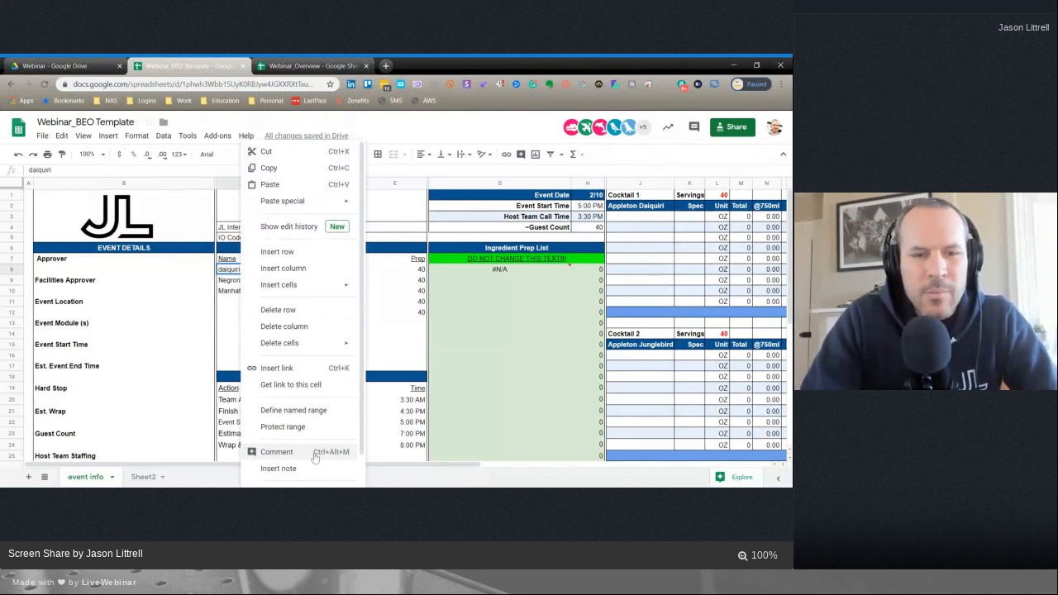
{"action": "left_click", "coordinate": [179, 347]}
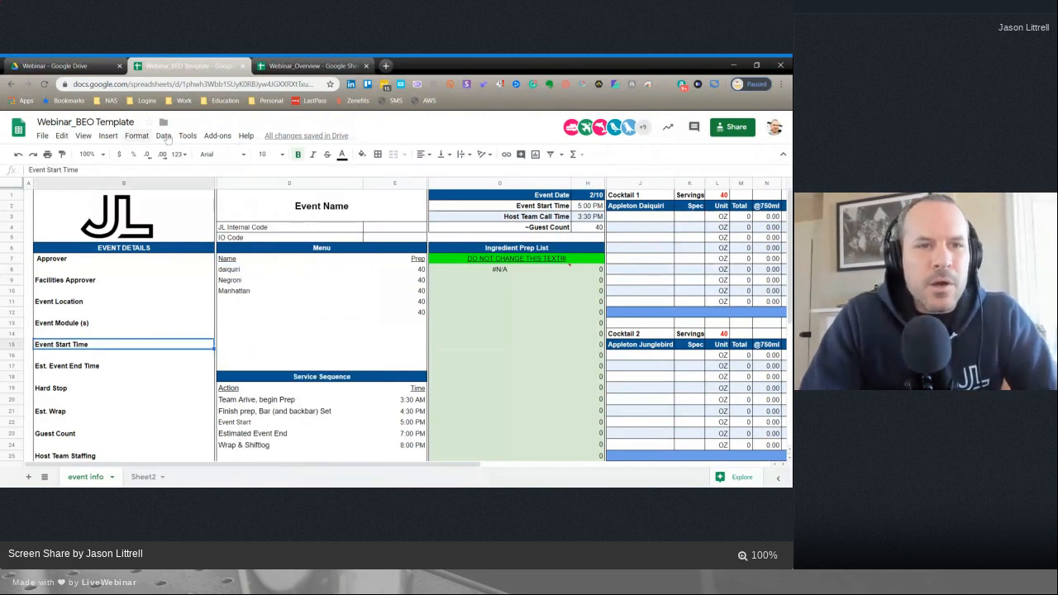
- Open the theme gallery, browse the available themes, and review the remaining formatting commands
{"action": "left_click", "coordinate": [140, 137]}
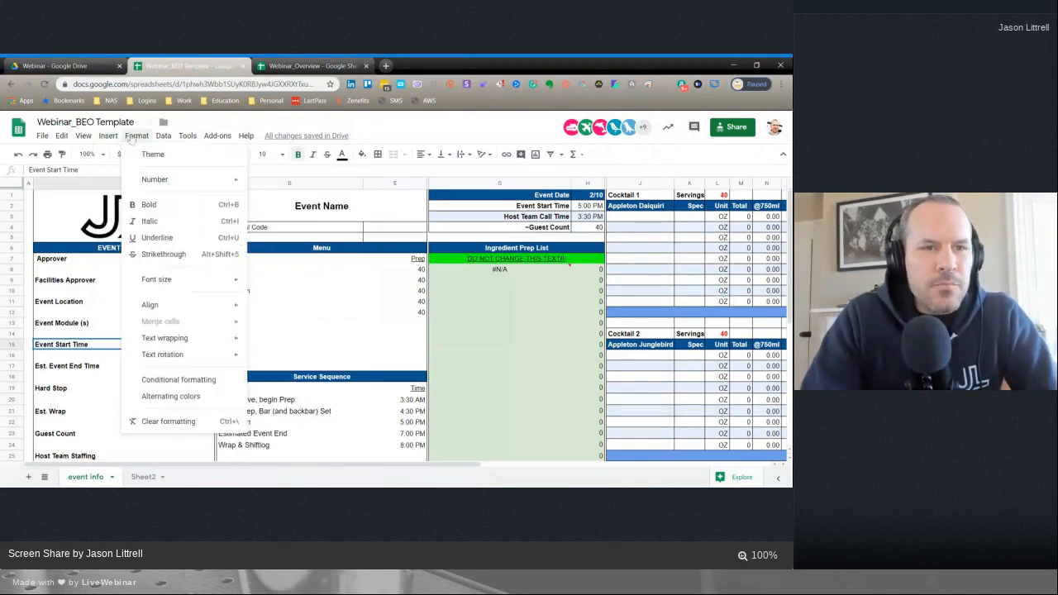
{"action": "left_click", "coordinate": [149, 155]}
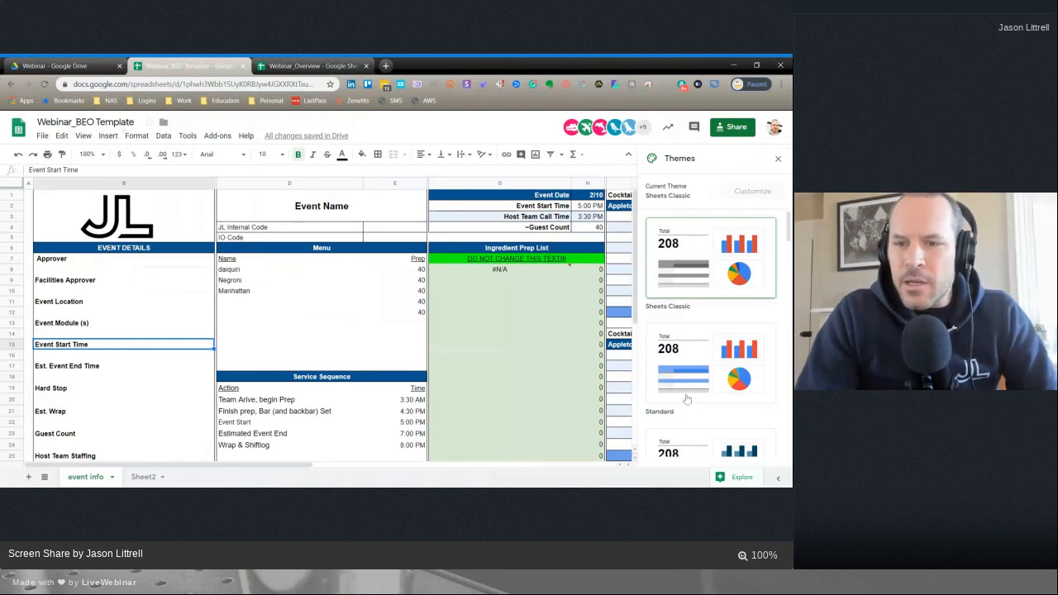
{"action": "scroll", "coordinate": [687, 400], "scroll_direction": "down", "scroll_amount": 3}
{"action": "scroll", "coordinate": [686, 400], "scroll_direction": "down", "scroll_amount": 5}
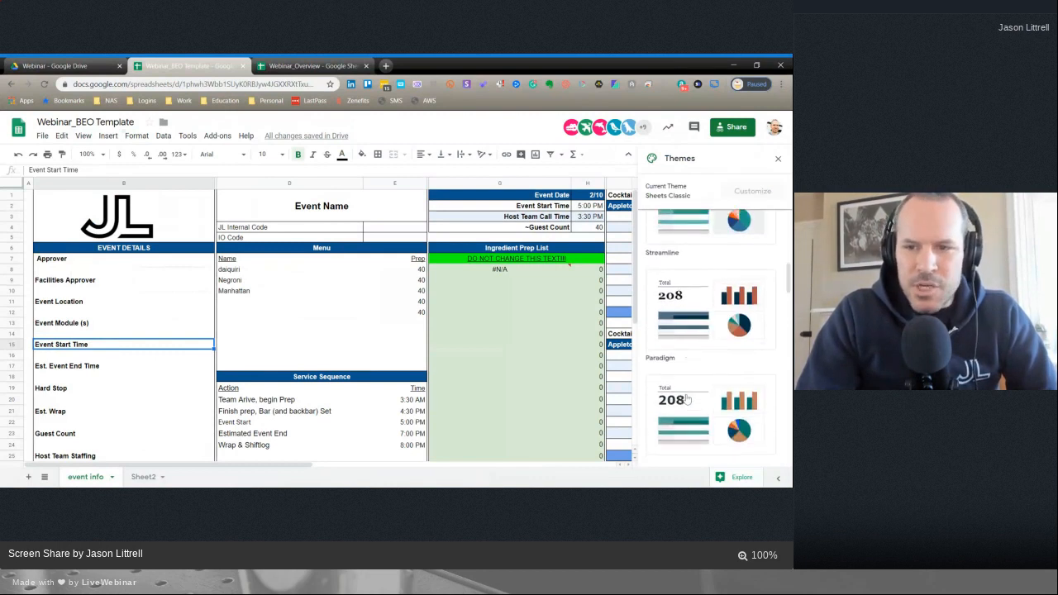
{"action": "scroll", "coordinate": [686, 400], "scroll_direction": "up", "scroll_amount": 8}
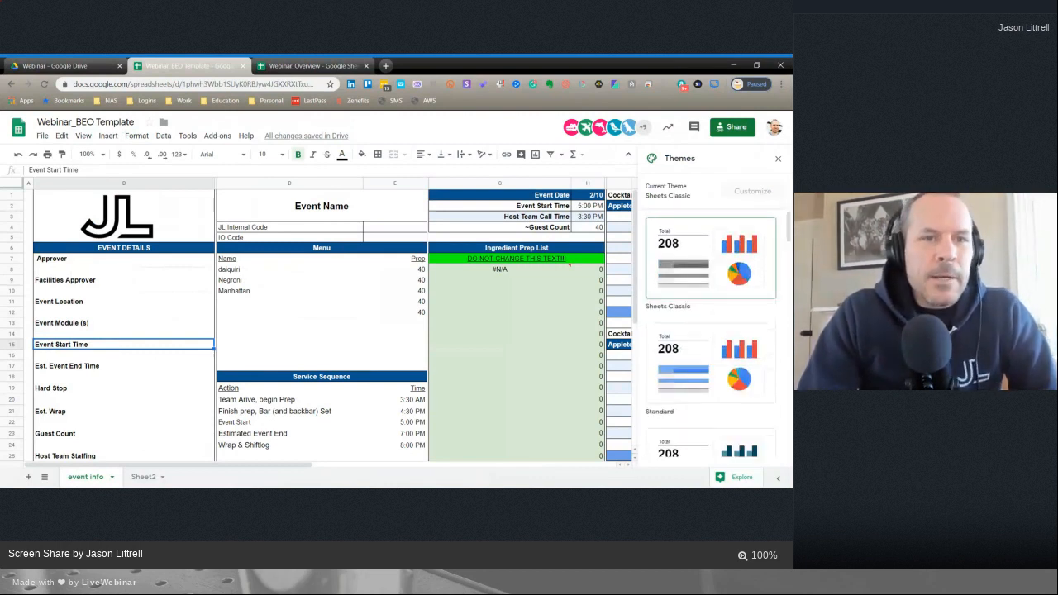
{"action": "left_click", "coordinate": [128, 136]}
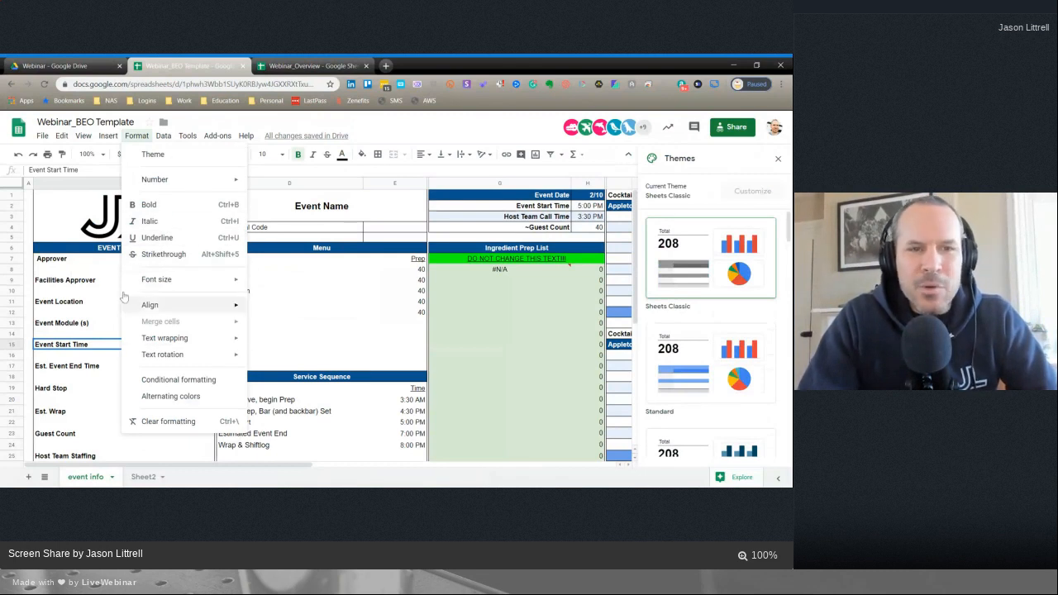
{"action": "left_click", "coordinate": [411, 128]}
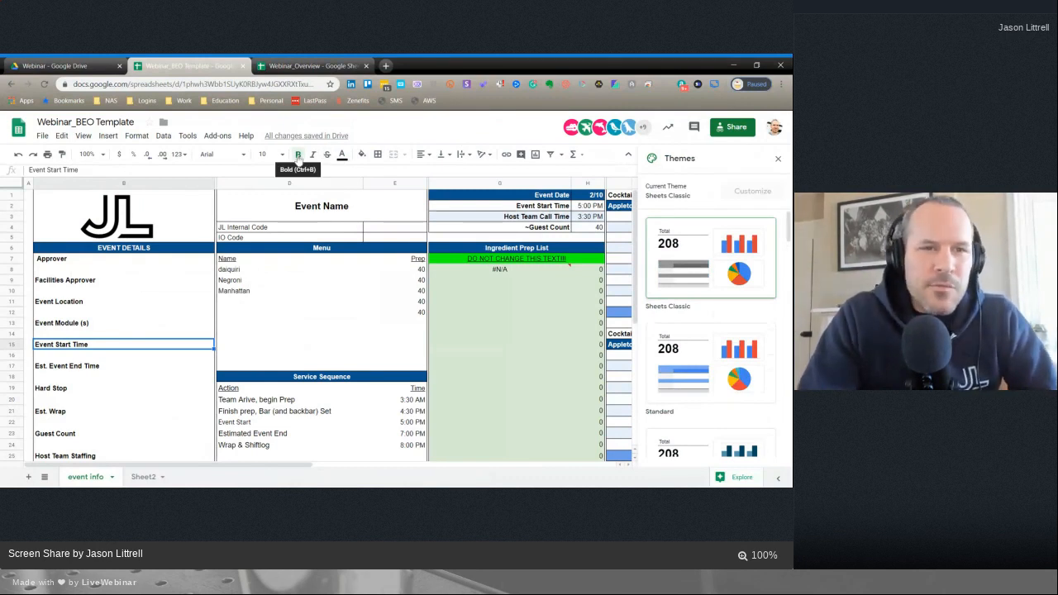
- Review the Data commands, inspect the data validation settings for the Event Start Time cell, and close them without saving
{"action": "left_click", "coordinate": [163, 139]}
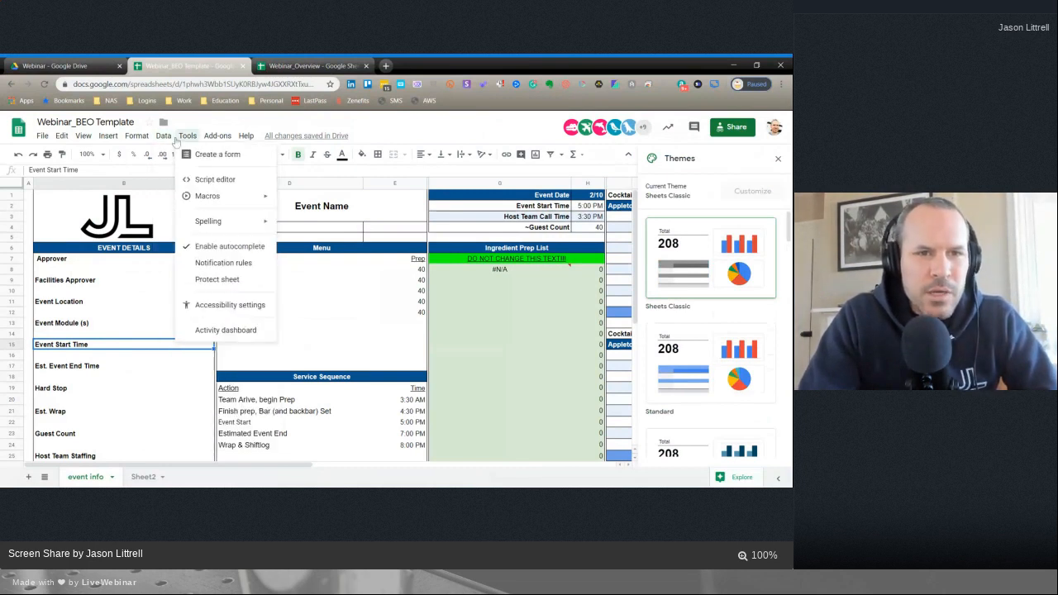
{"action": "mouse_move", "coordinate": [138, 140]}
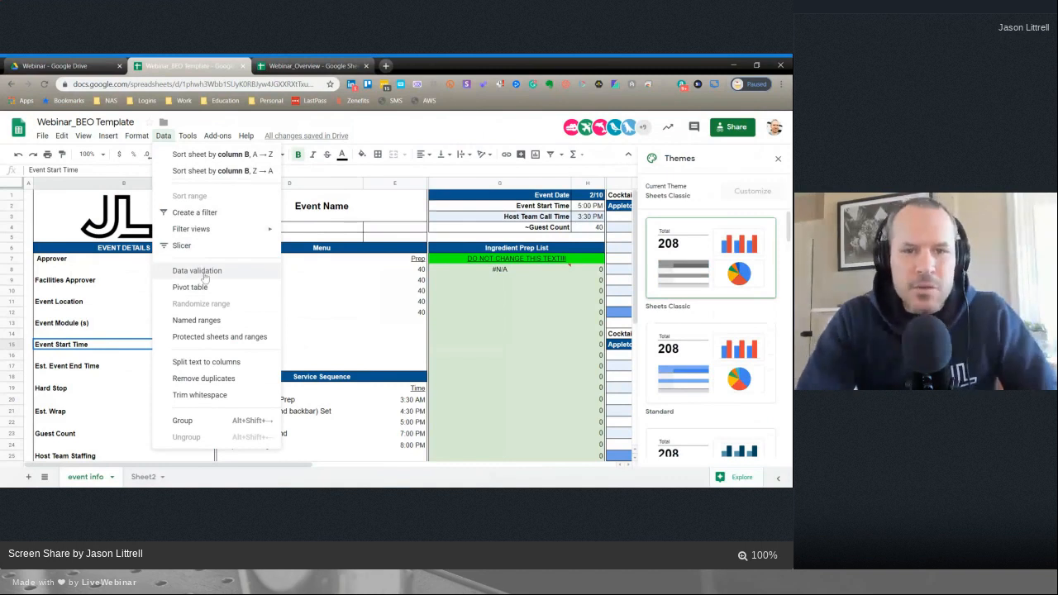
{"action": "left_click", "coordinate": [203, 277]}
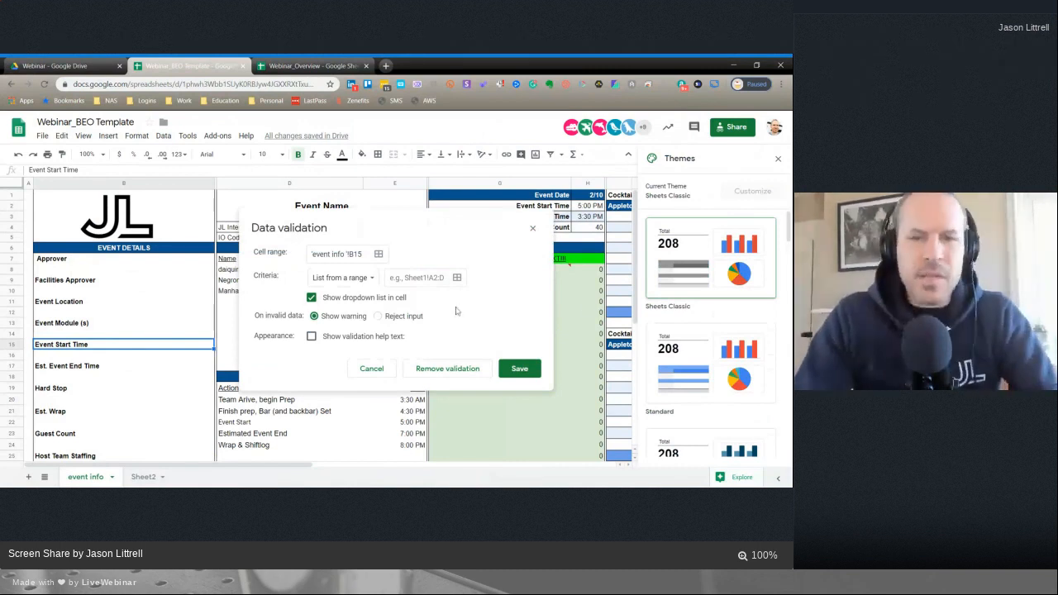
{"action": "left_click", "coordinate": [533, 230]}
- Enter the spirits Applejack, Whiskey, Scotch and Gin in cells D2 to D5 of Sheet2
{"action": "scroll", "coordinate": [499, 305], "scroll_direction": "right", "scroll_amount": 10}
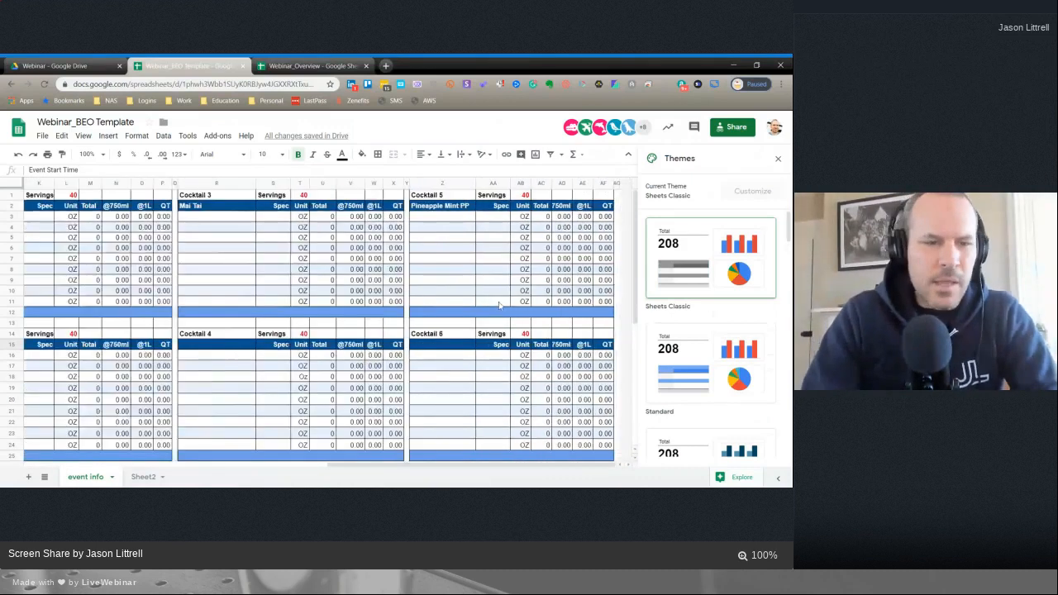
{"action": "key", "text": "ctrl+shift+Page_Down"}
{"action": "left_click", "coordinate": [207, 208]}
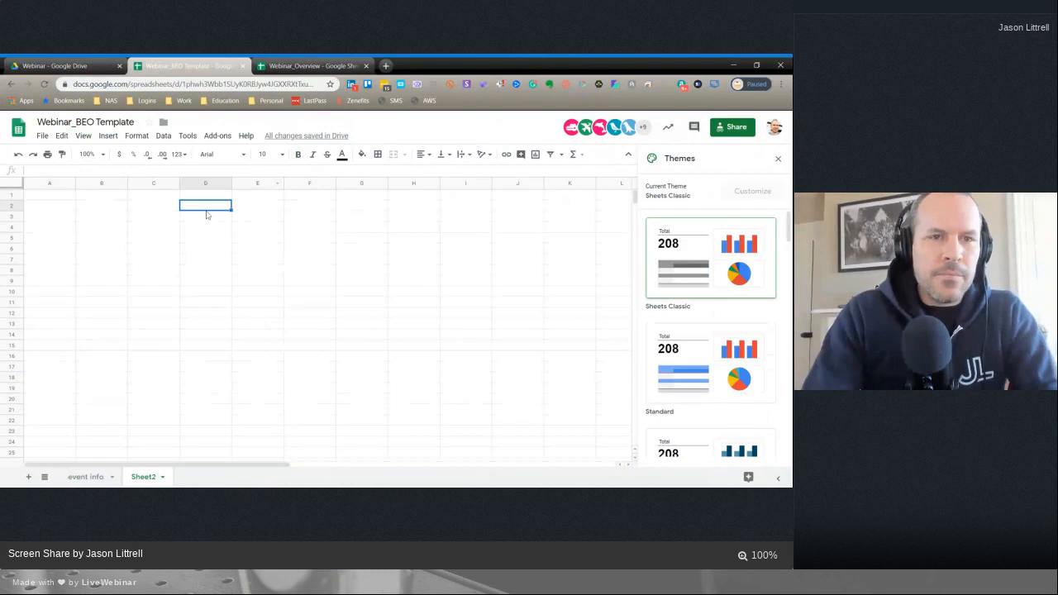
{"action": "type", "text": "Applejack"}
{"action": "key", "text": "Return"}
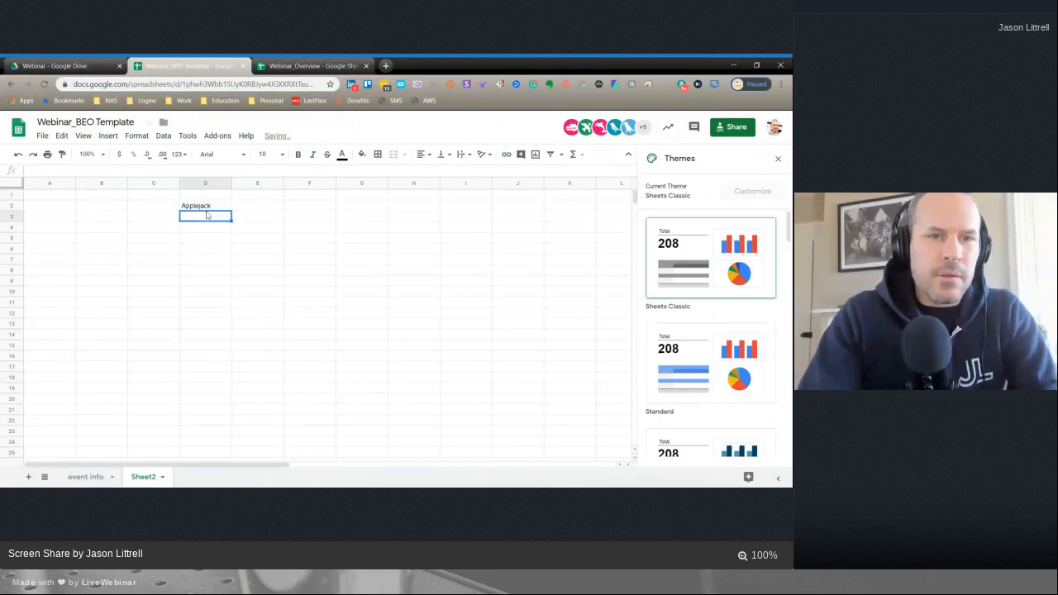
{"action": "type", "text": "Whiskey"}
{"action": "key", "text": "Return"}
{"action": "type", "text": "Scotch"}
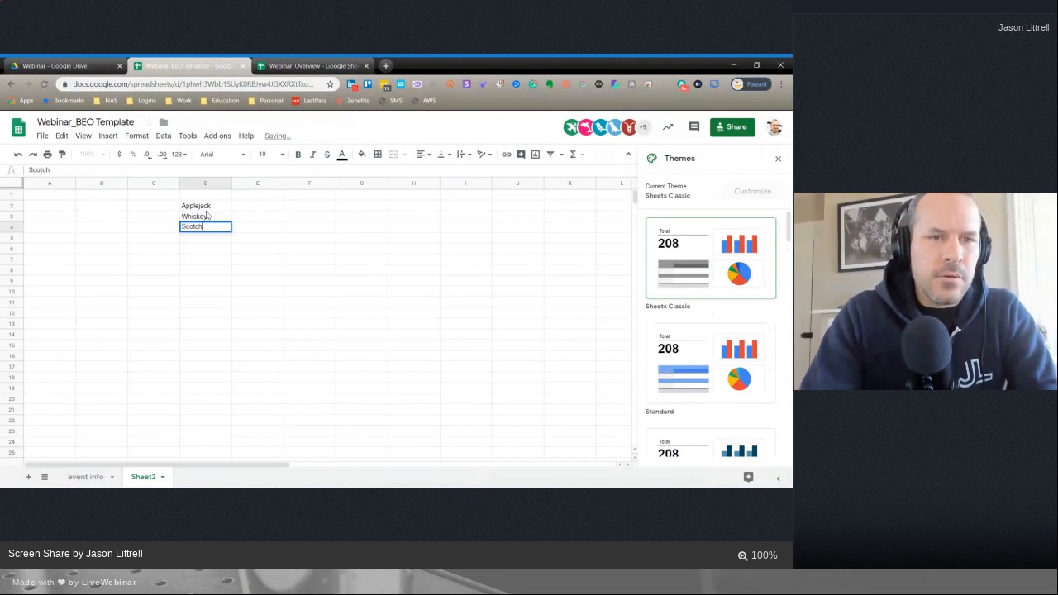
{"action": "key", "text": "Return"}
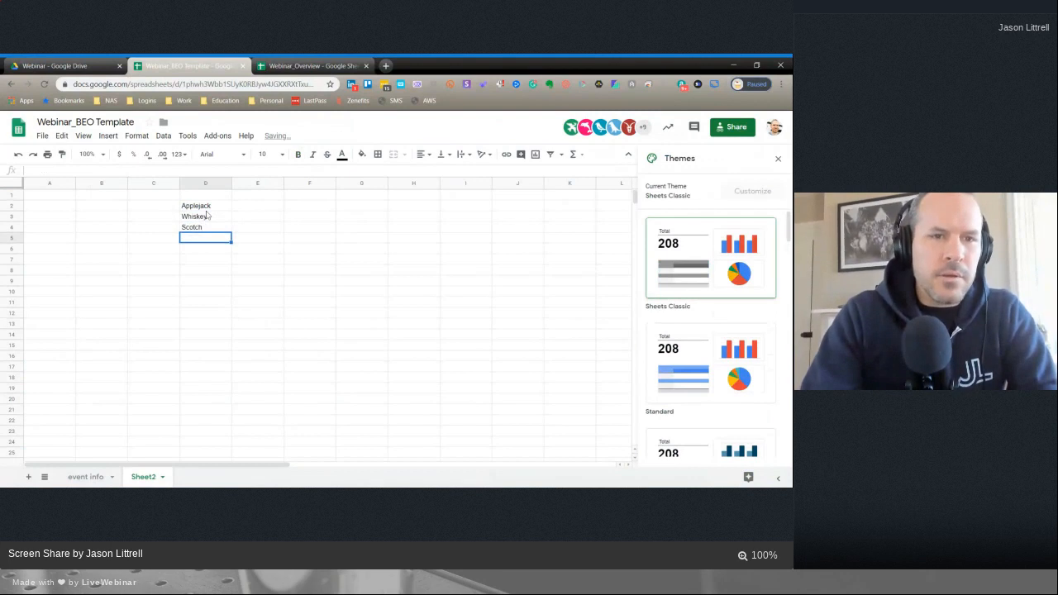
{"action": "type", "text": "Gin"}
{"action": "key", "text": "Return"}
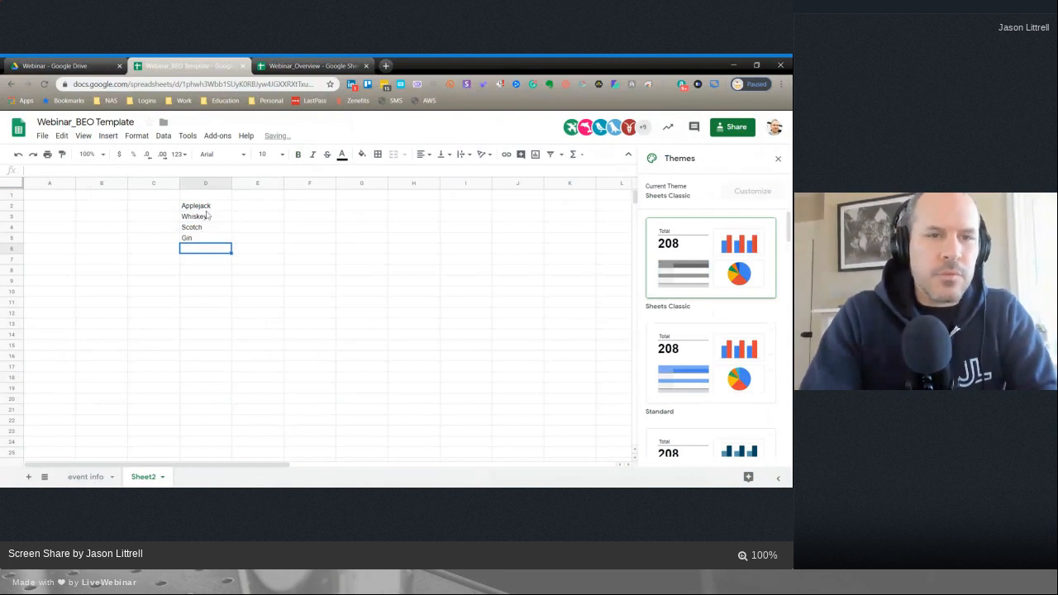
- Try to save data validation for cell R4 under Mai Tai on the event info sheet, using Sheet2!D2:D5 as the cell range
{"action": "left_click", "coordinate": [86, 477]}
{"action": "left_click", "coordinate": [321, 227]}
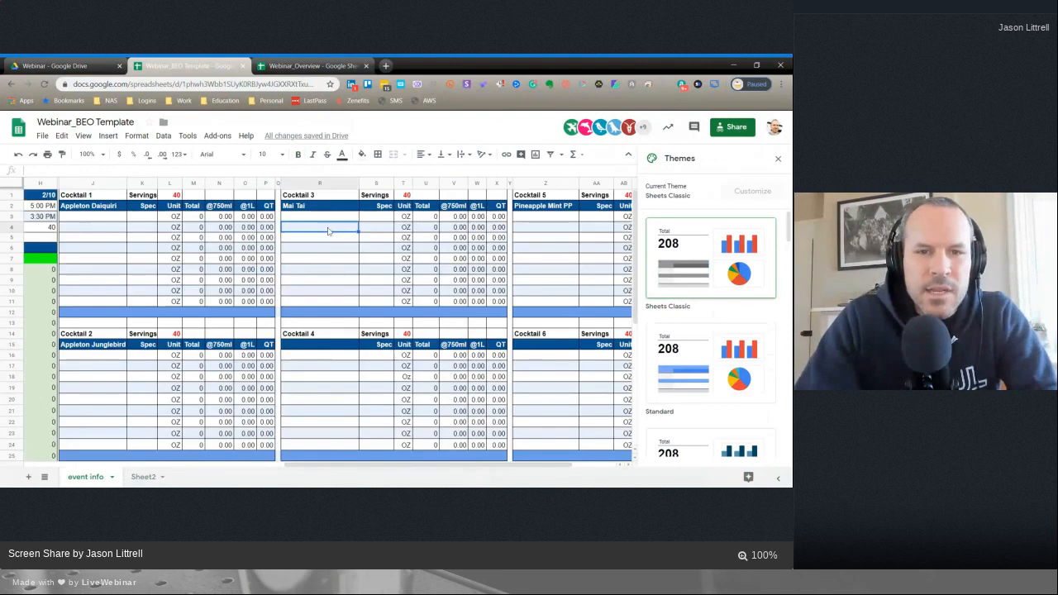
{"action": "right_click", "coordinate": [329, 229]}
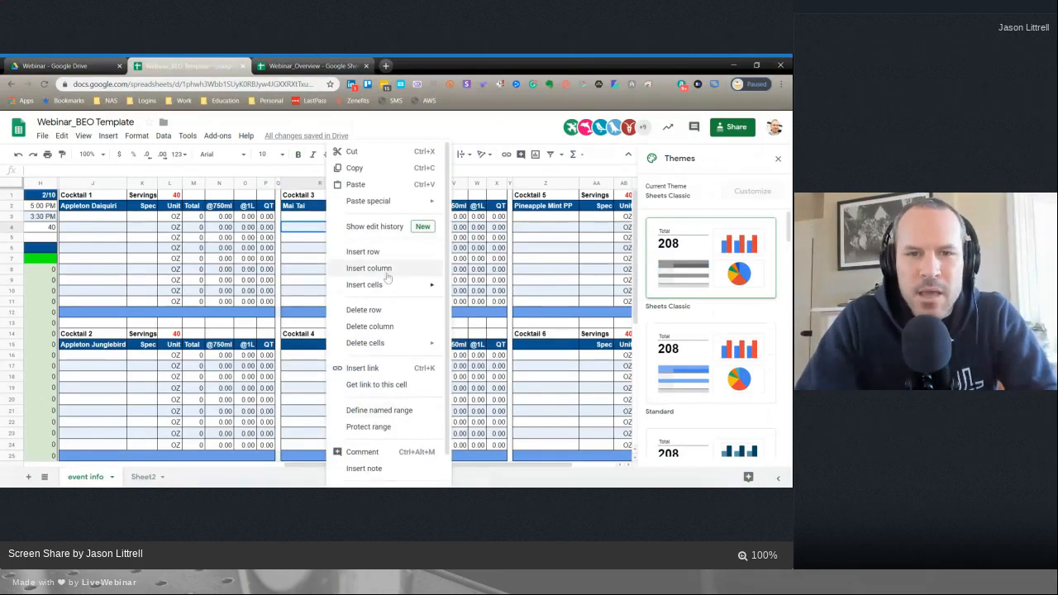
{"action": "scroll", "coordinate": [376, 437], "scroll_direction": "down", "scroll_amount": 1}
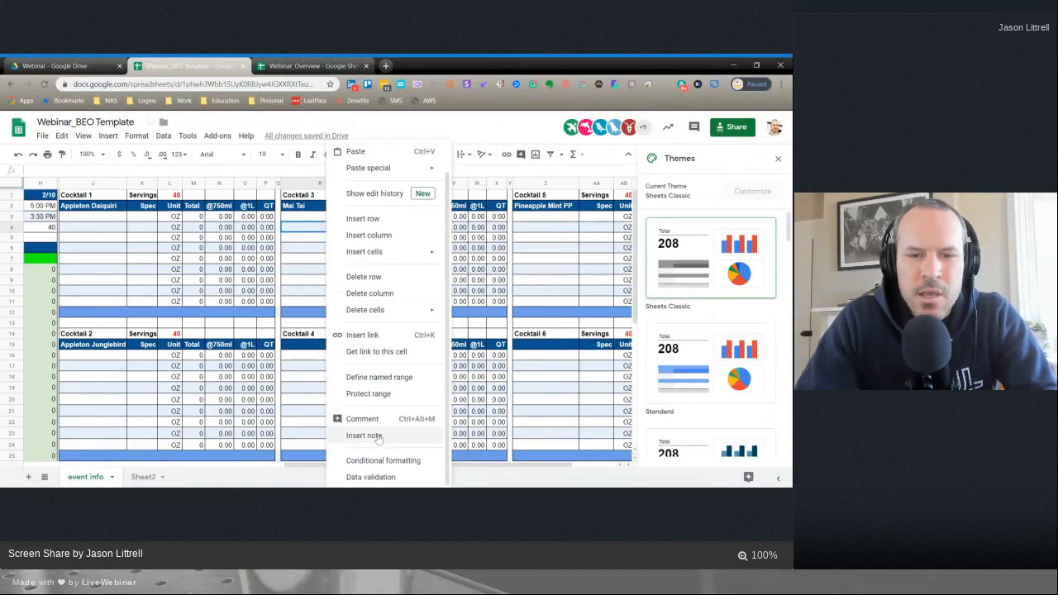
{"action": "left_click", "coordinate": [371, 478]}
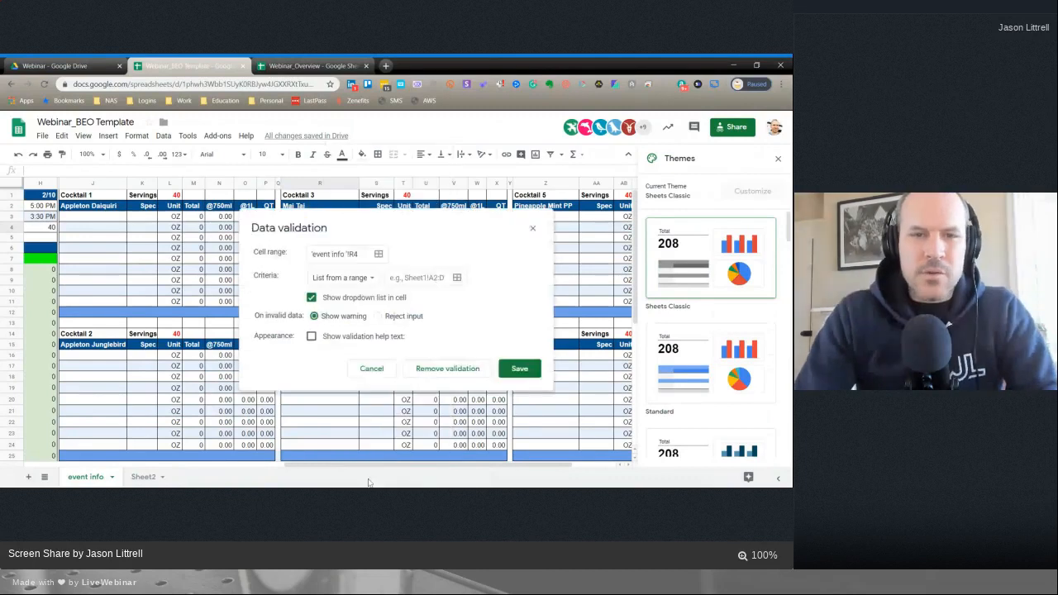
{"action": "left_click", "coordinate": [378, 254]}
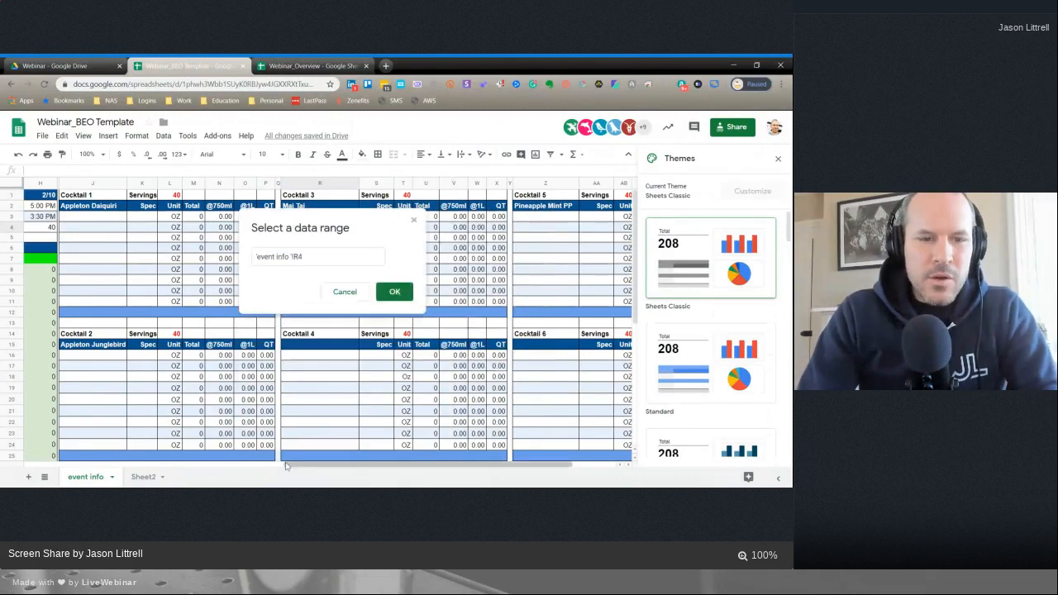
{"action": "left_click", "coordinate": [153, 479]}
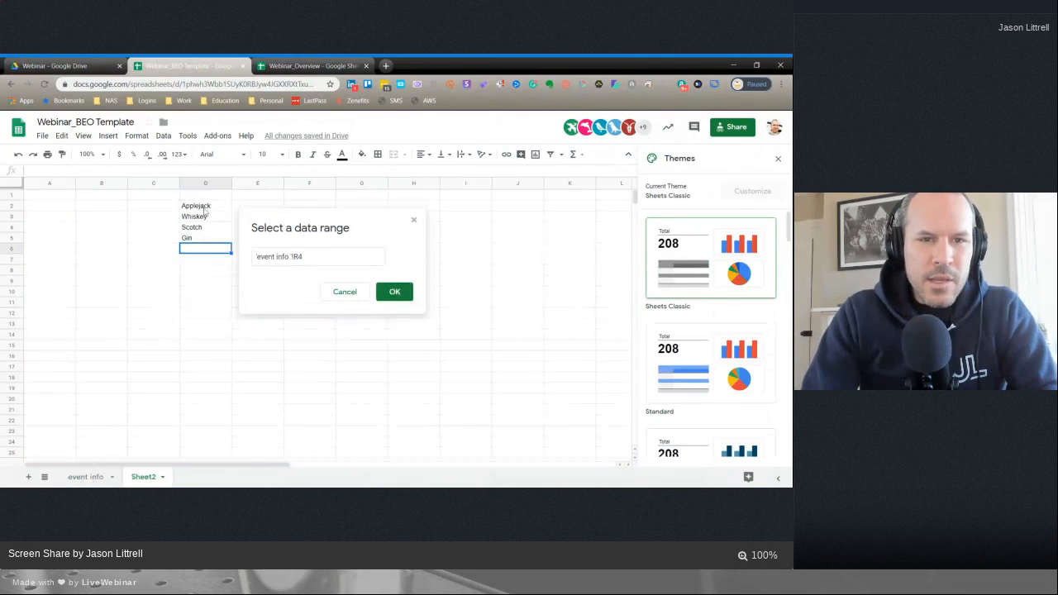
{"action": "left_click_drag", "start_coordinate": [205, 208], "coordinate": [202, 243]}
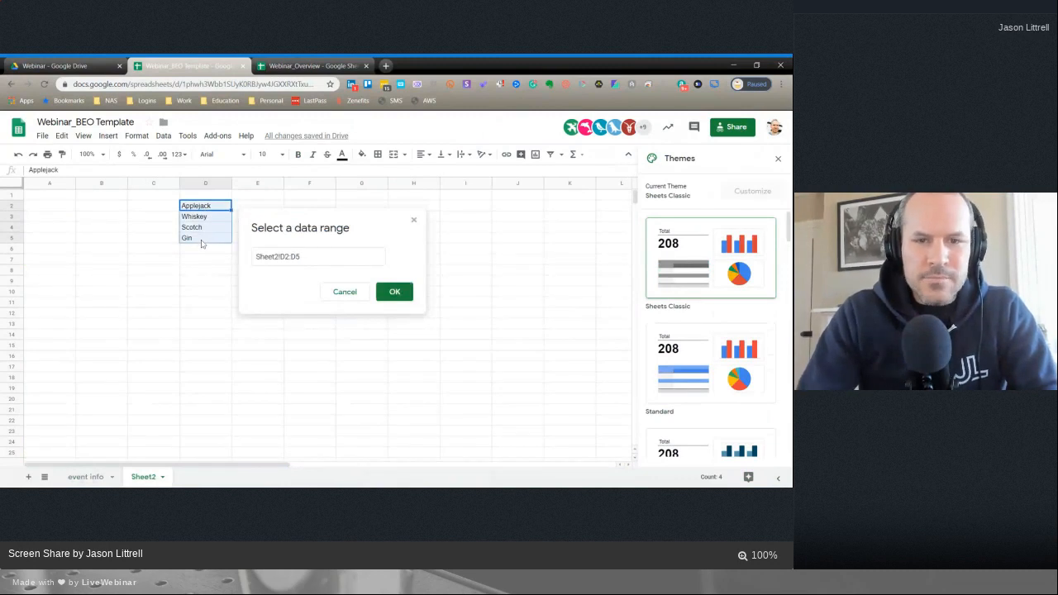
{"action": "left_click", "coordinate": [389, 291]}
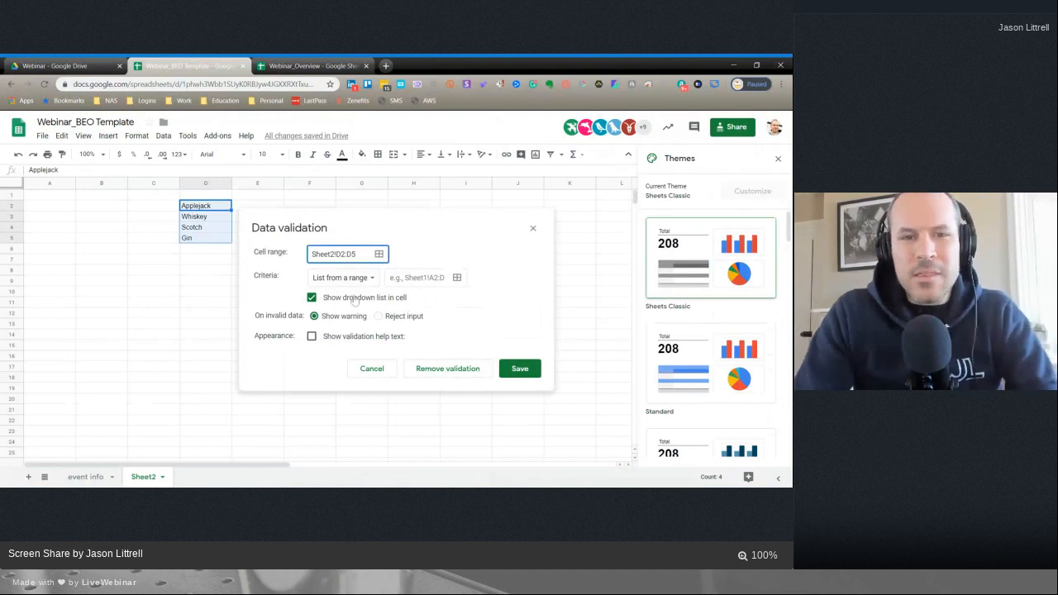
{"action": "left_click", "coordinate": [320, 316]}
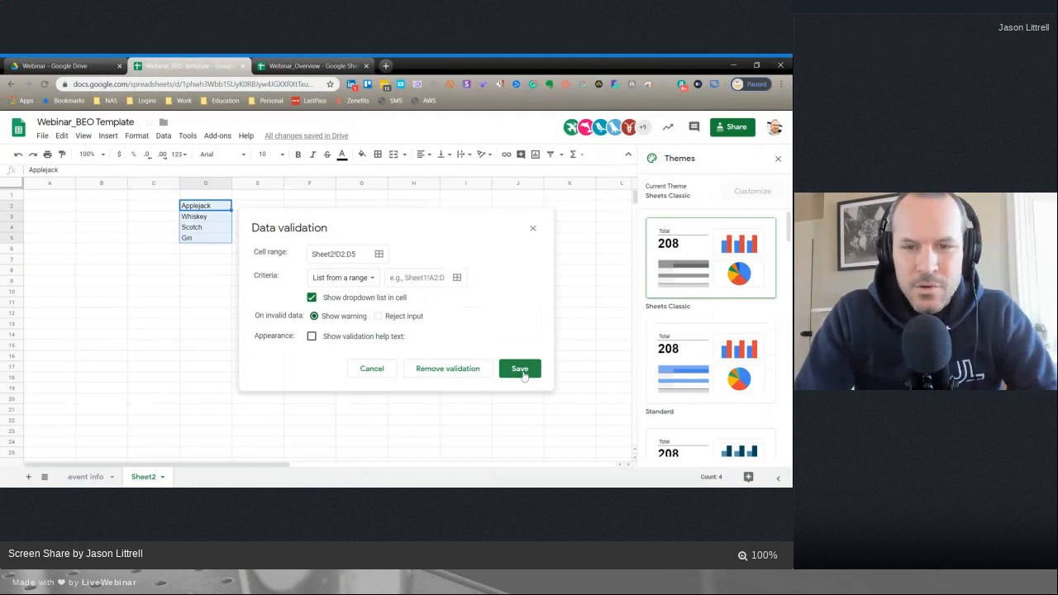
{"action": "left_click", "coordinate": [521, 371]}
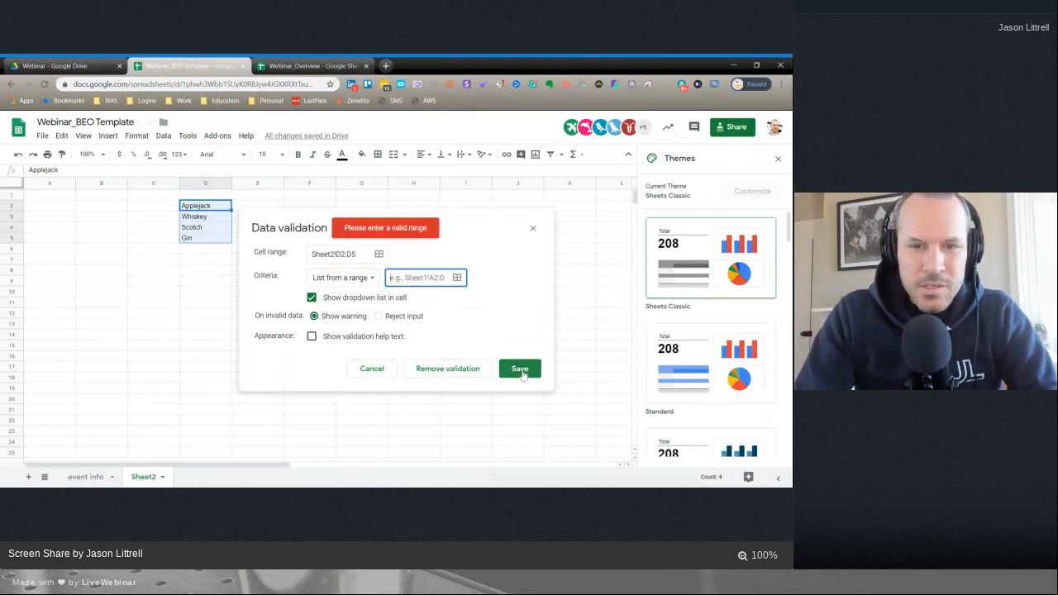
- Try to use Sheet2!D2:D5 as the list range, turn off the in-cell dropdown list, and cancel the data validation
{"action": "left_click", "coordinate": [456, 278]}
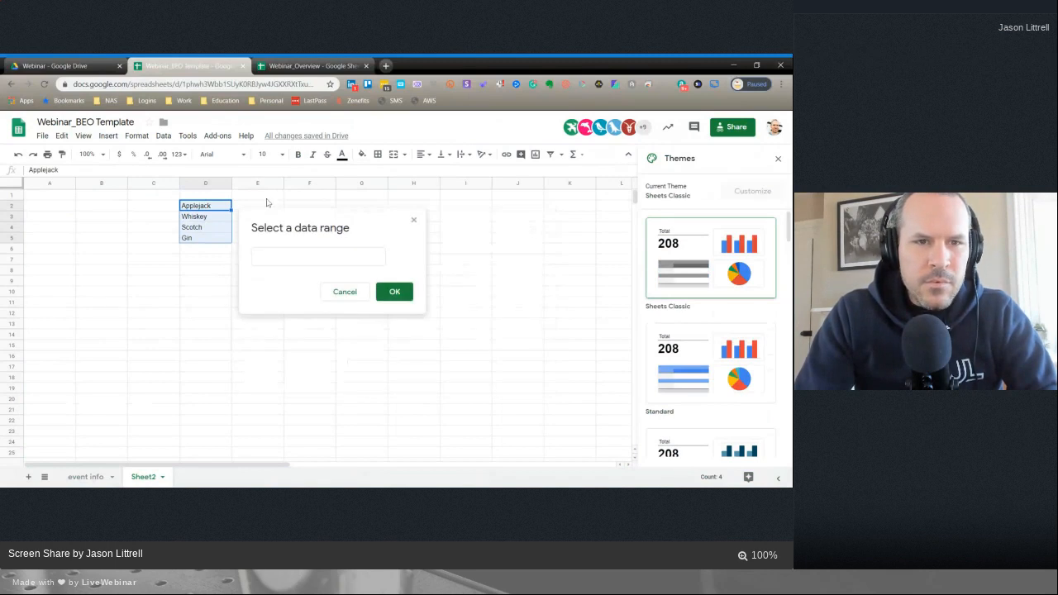
{"action": "left_click_drag", "start_coordinate": [217, 206], "coordinate": [220, 240]}
{"action": "left_click", "coordinate": [390, 291]}
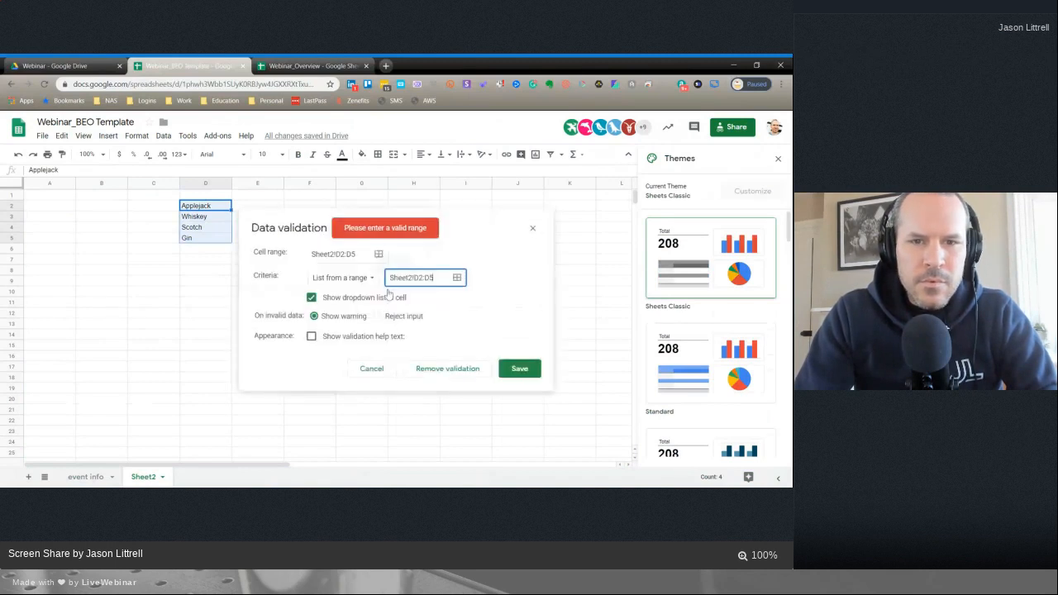
{"action": "left_click", "coordinate": [517, 370]}
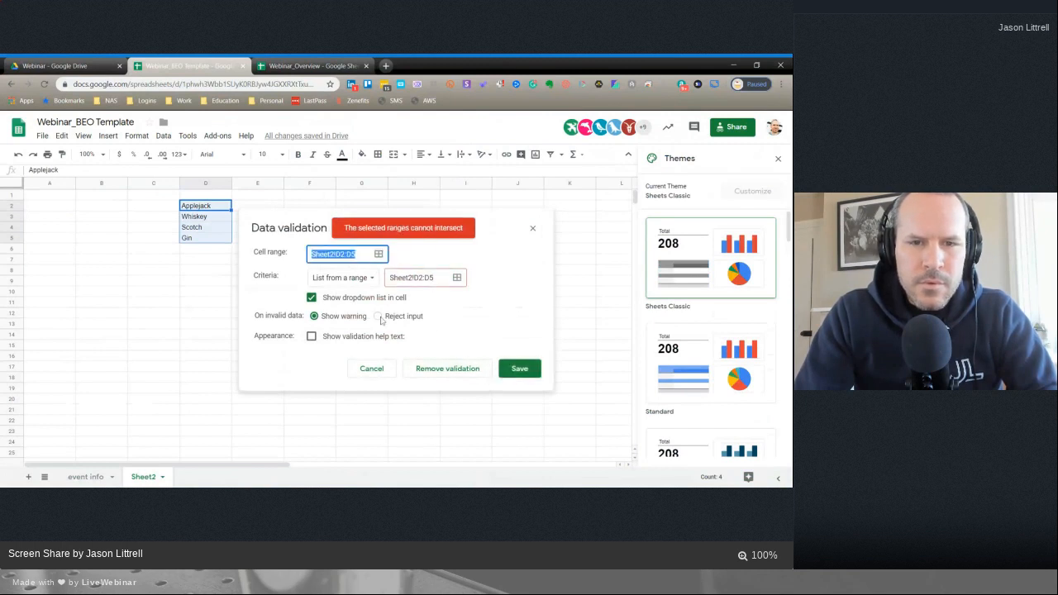
{"action": "left_click", "coordinate": [311, 298]}
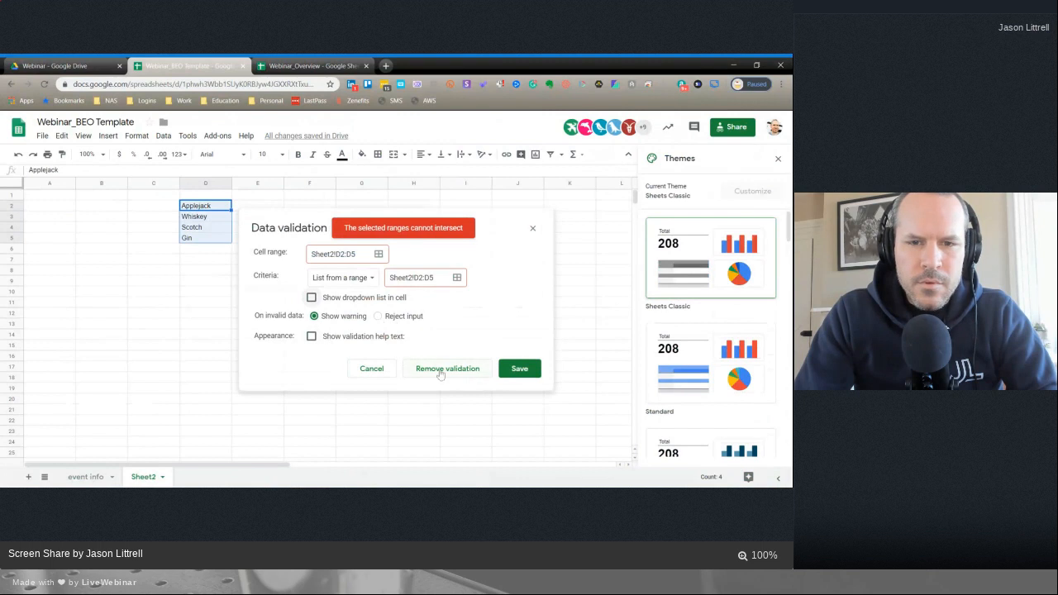
{"action": "left_click", "coordinate": [373, 369]}
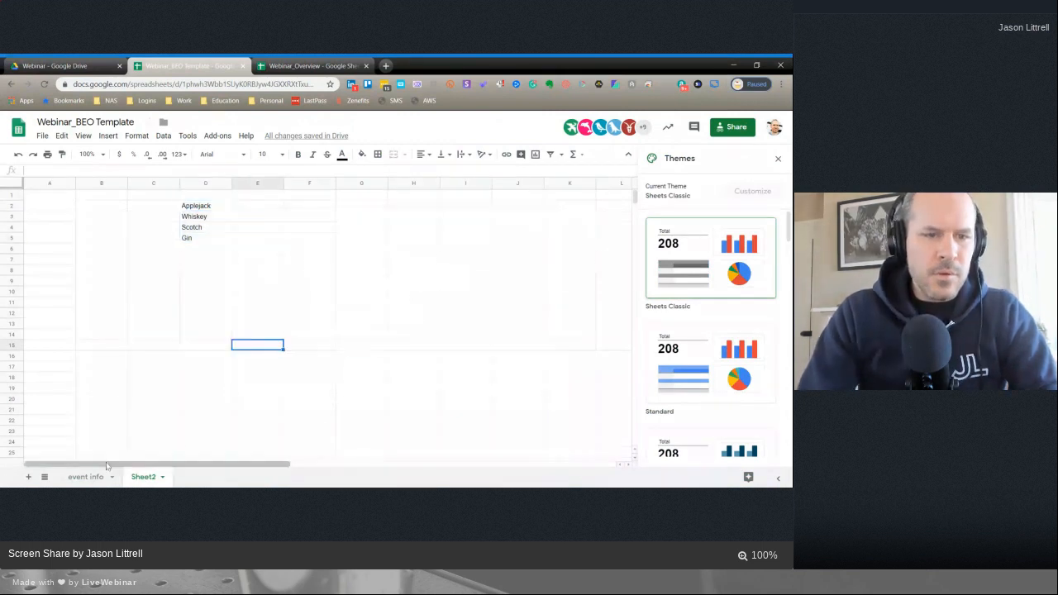
- Open the data validation settings for empty cell D13 in the Menu section of the event info sheet
{"action": "left_click", "coordinate": [85, 477]}
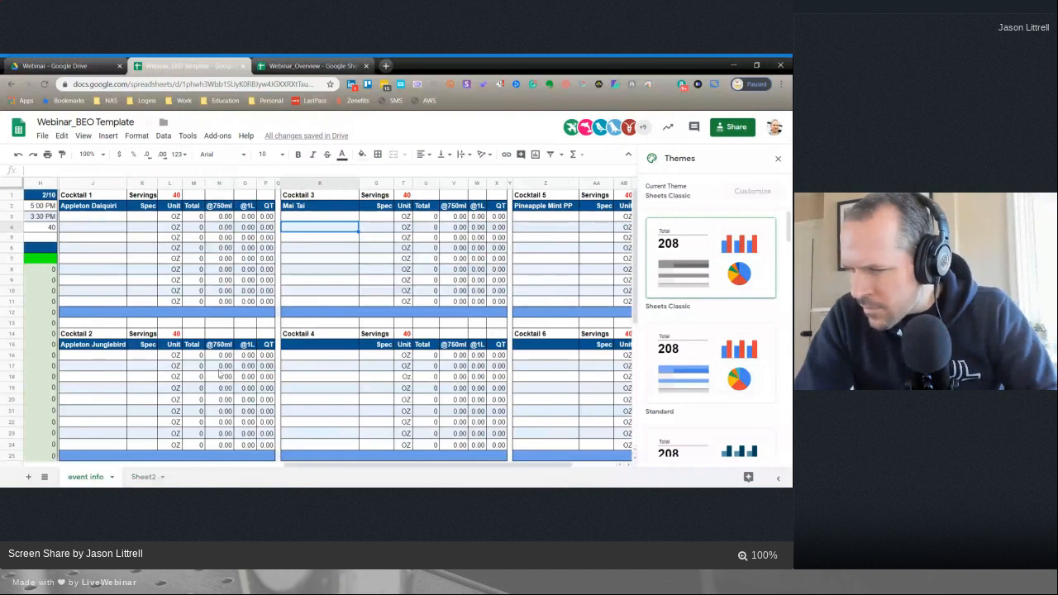
{"action": "scroll", "coordinate": [321, 365], "scroll_direction": "left", "scroll_amount": 10}
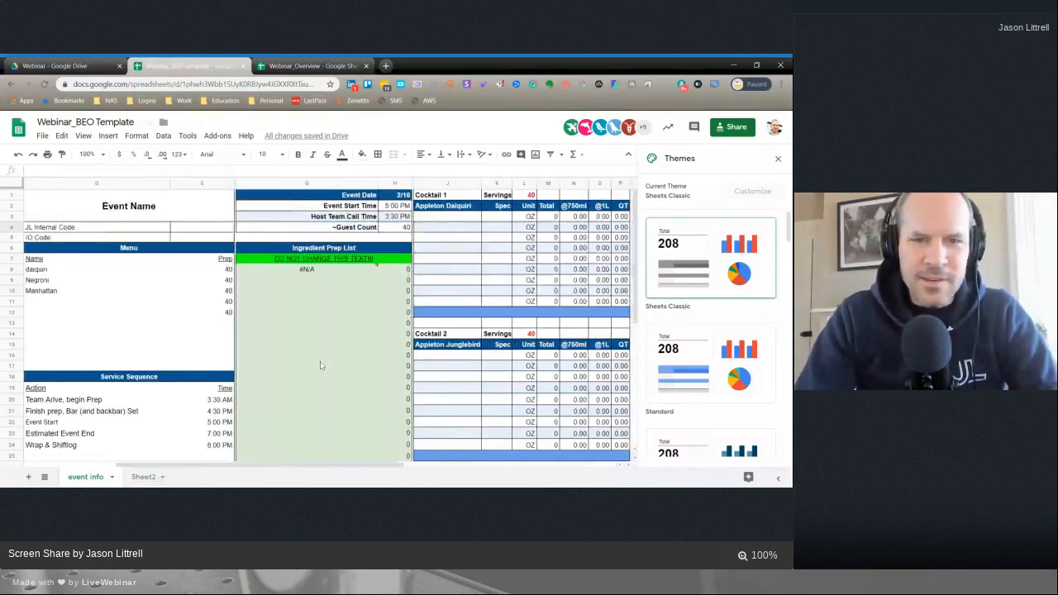
{"action": "scroll", "coordinate": [245, 369], "scroll_direction": "right", "scroll_amount": 2}
{"action": "scroll", "coordinate": [246, 369], "scroll_direction": "left", "scroll_amount": 2}
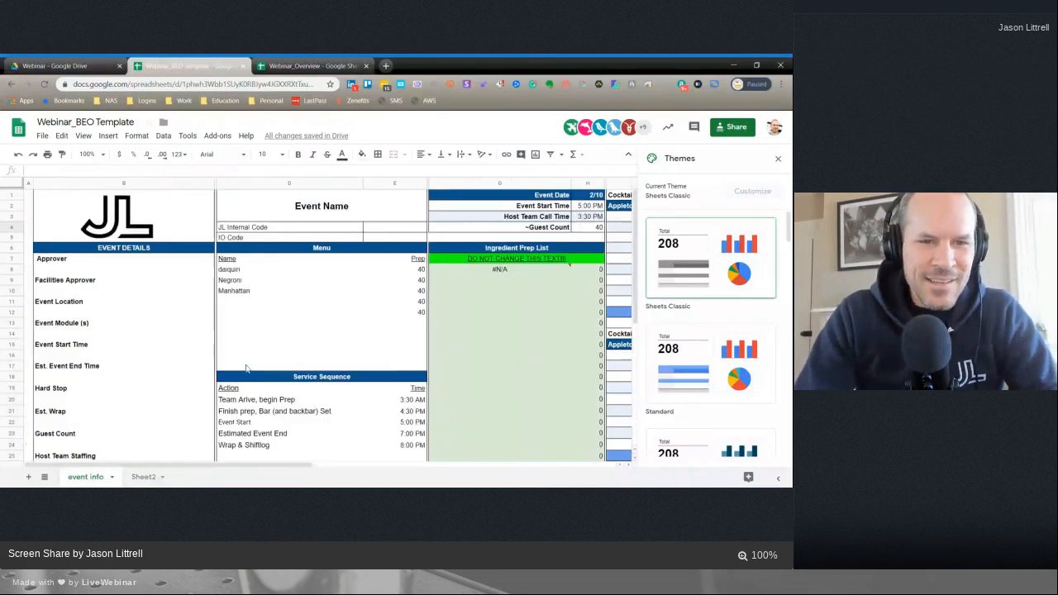
{"action": "left_click", "coordinate": [248, 291]}
{"action": "left_click", "coordinate": [250, 324]}
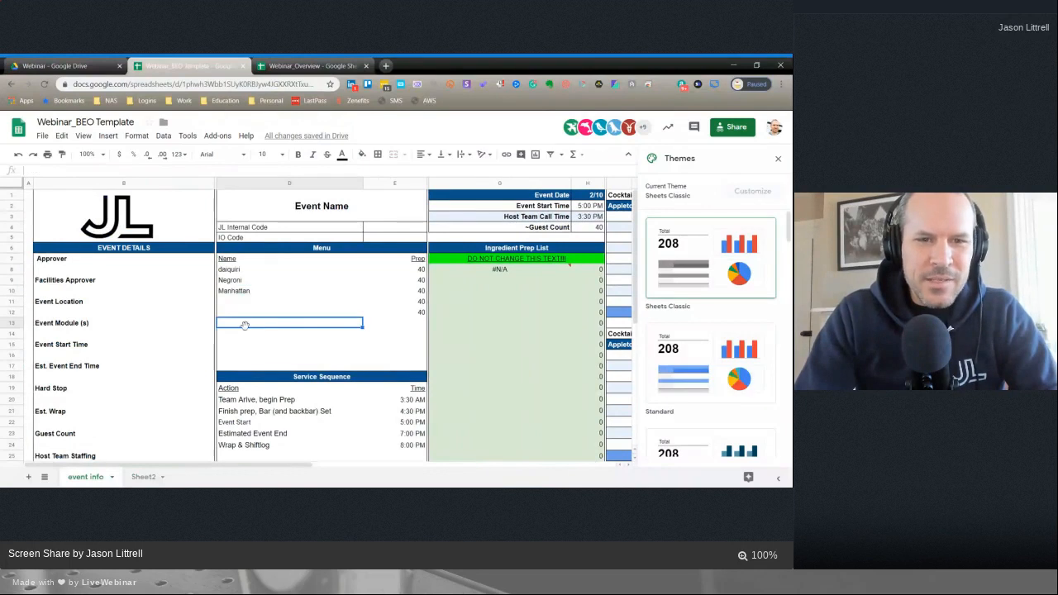
{"action": "left_click", "coordinate": [108, 137]}
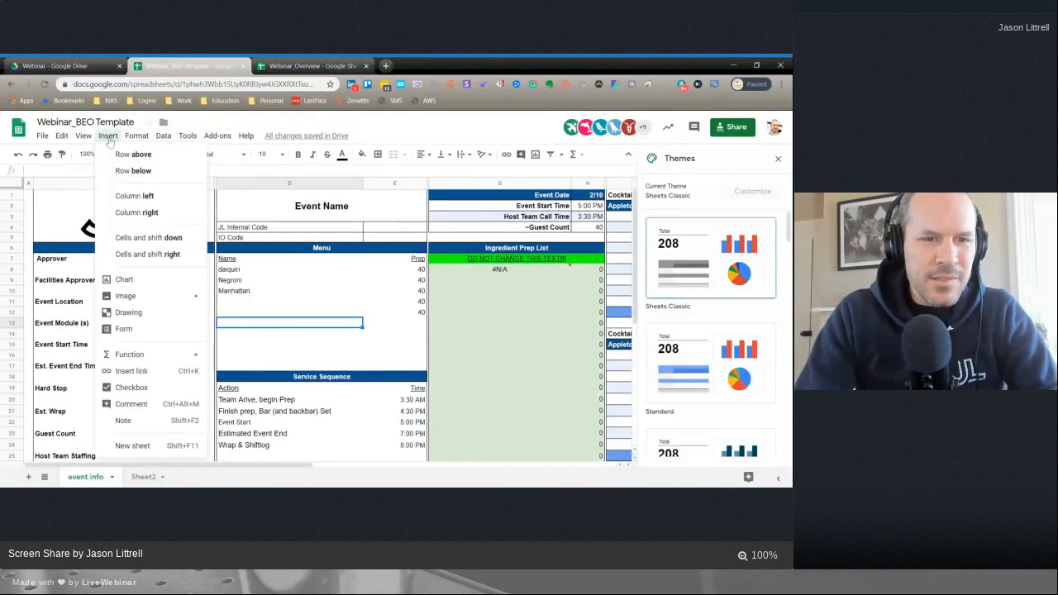
{"action": "mouse_move", "coordinate": [163, 136]}
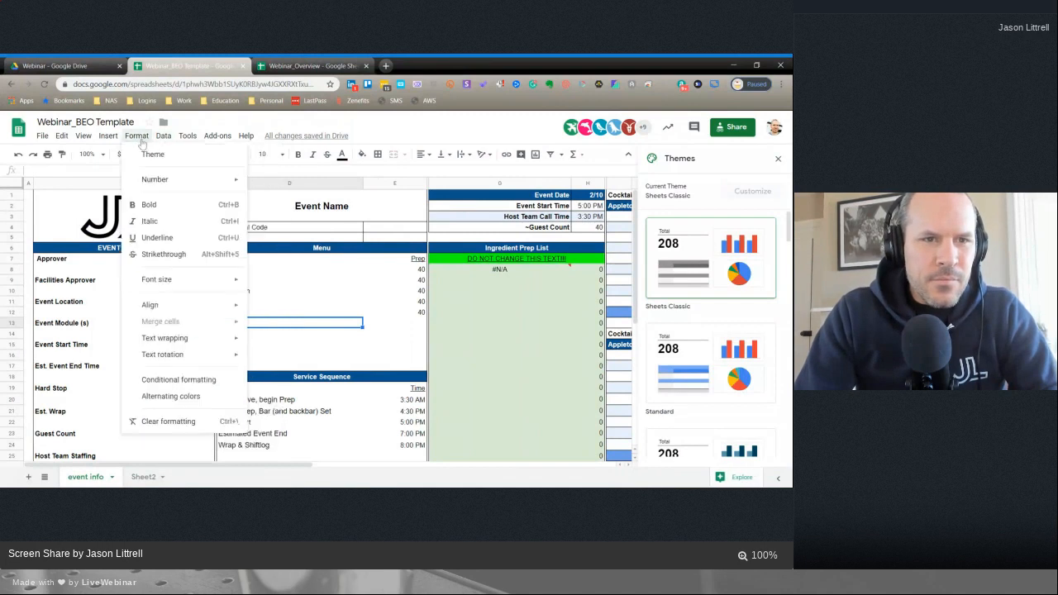
{"action": "left_click", "coordinate": [163, 136]}
{"action": "right_click", "coordinate": [323, 334]}
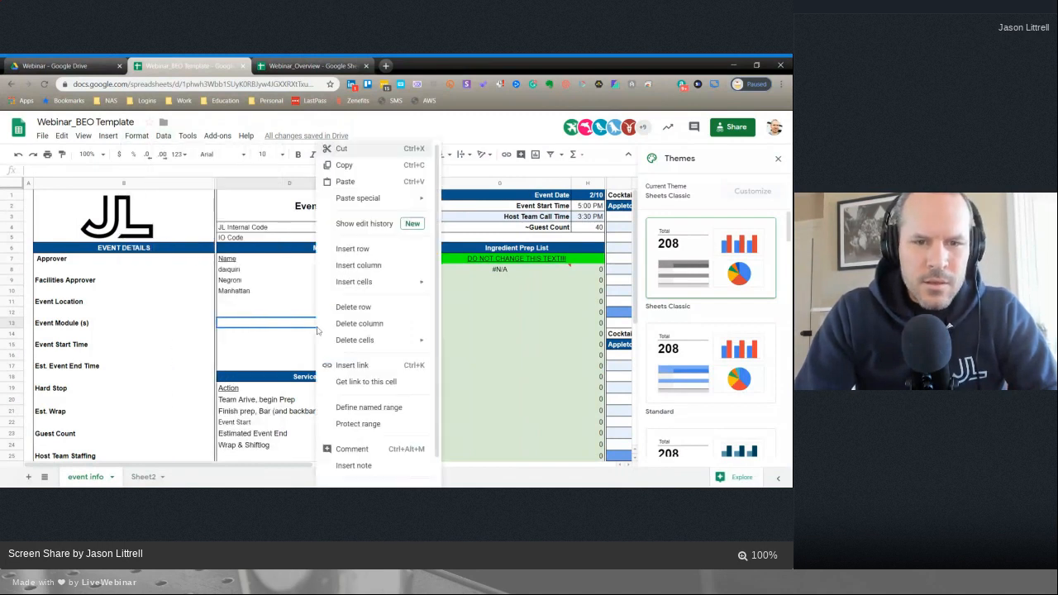
{"action": "scroll", "coordinate": [376, 471], "scroll_direction": "down", "scroll_amount": 1}
{"action": "left_click", "coordinate": [361, 476]}
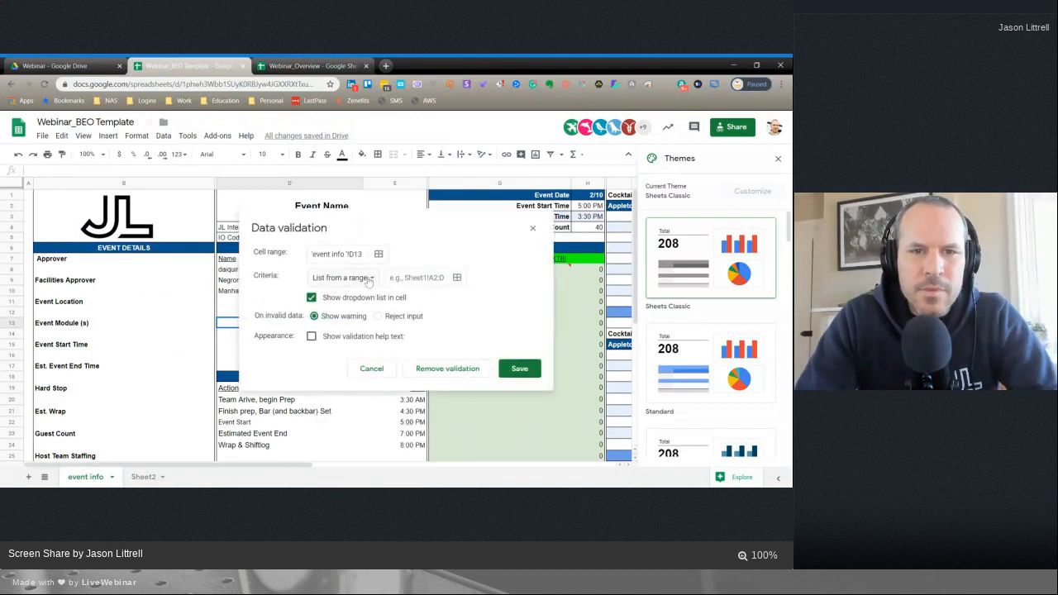
- Set the validation list for D13 to Sheet2!D2:D5, reject invalid input, and save the rule
{"action": "left_click", "coordinate": [457, 277]}
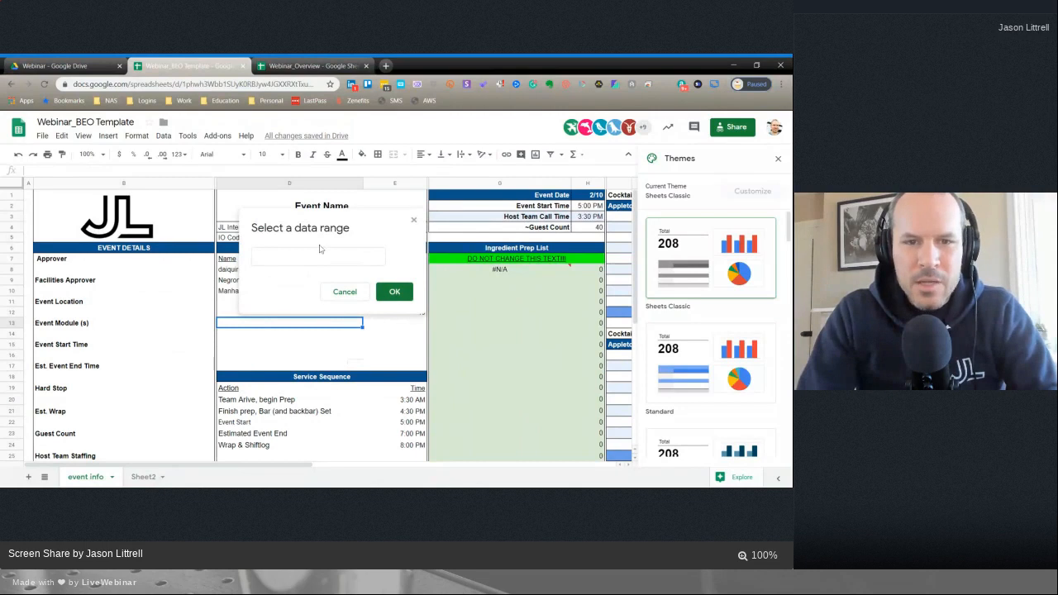
{"action": "left_click", "coordinate": [143, 477]}
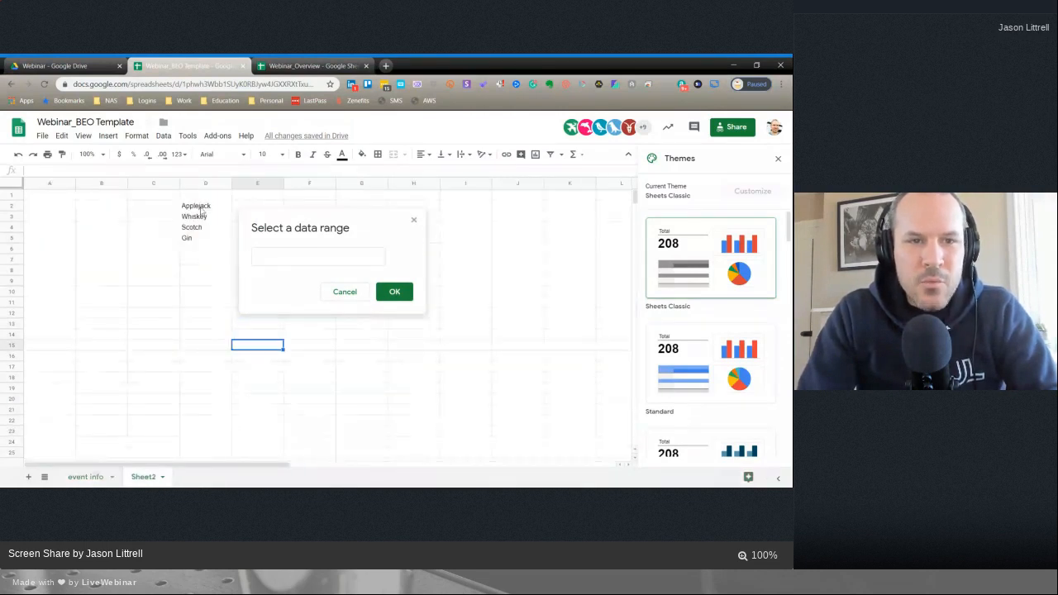
{"action": "left_click_drag", "start_coordinate": [200, 208], "coordinate": [200, 237]}
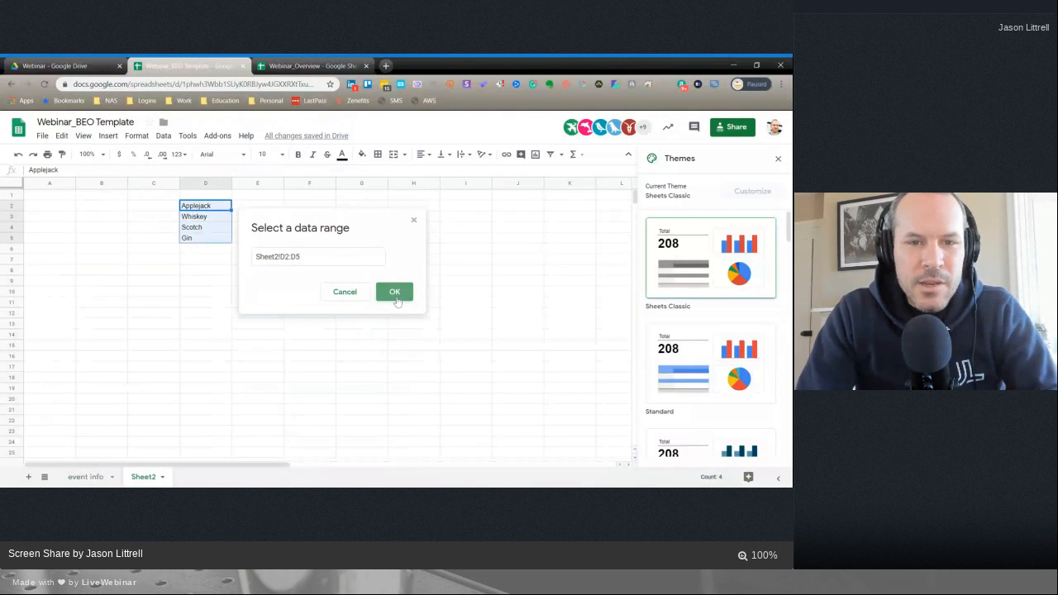
{"action": "left_click", "coordinate": [395, 293]}
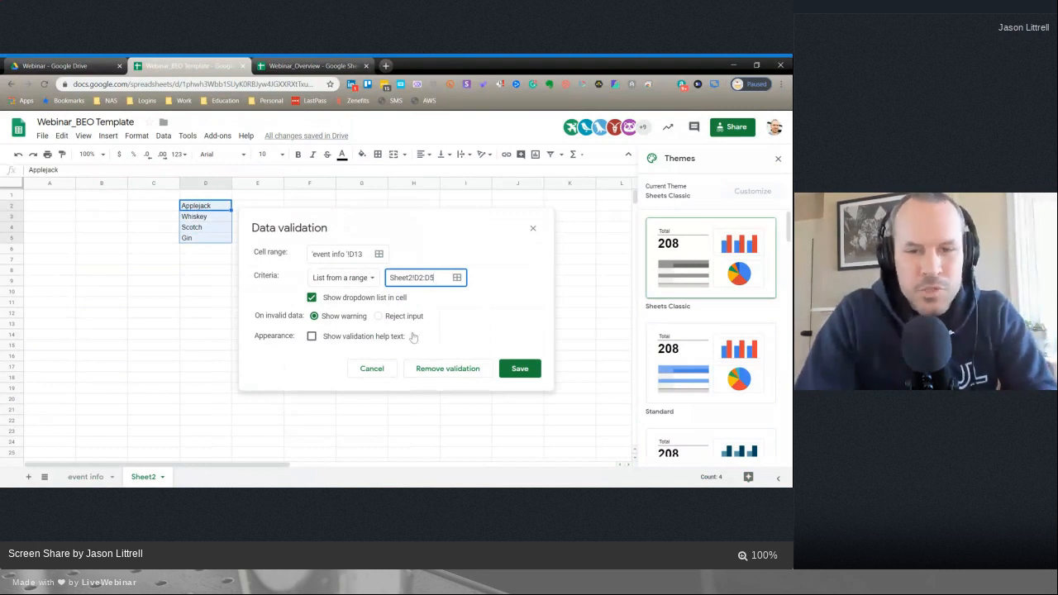
{"action": "left_click", "coordinate": [378, 317]}
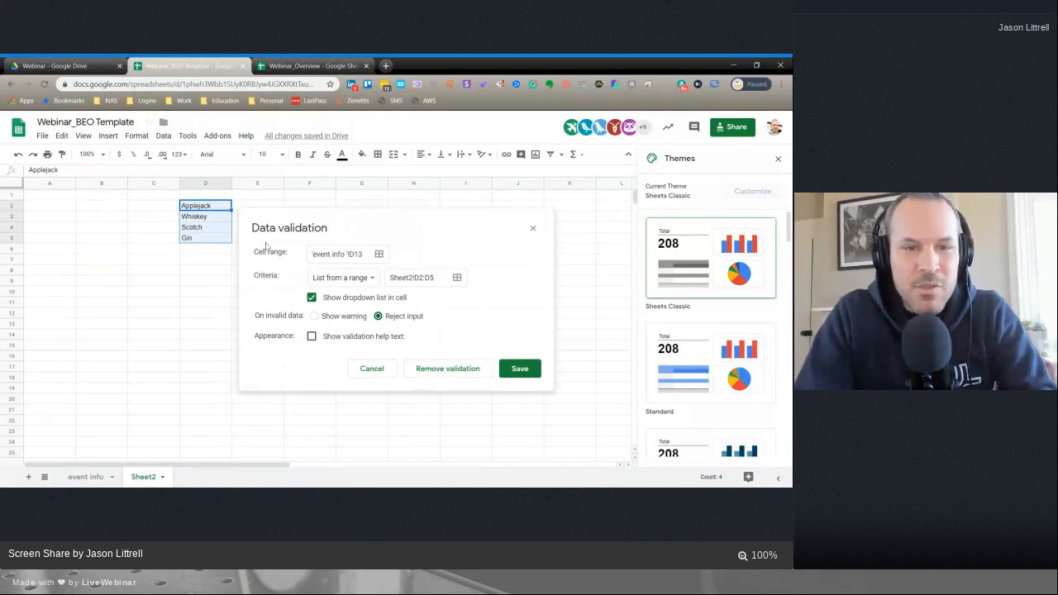
{"action": "left_click", "coordinate": [521, 372]}
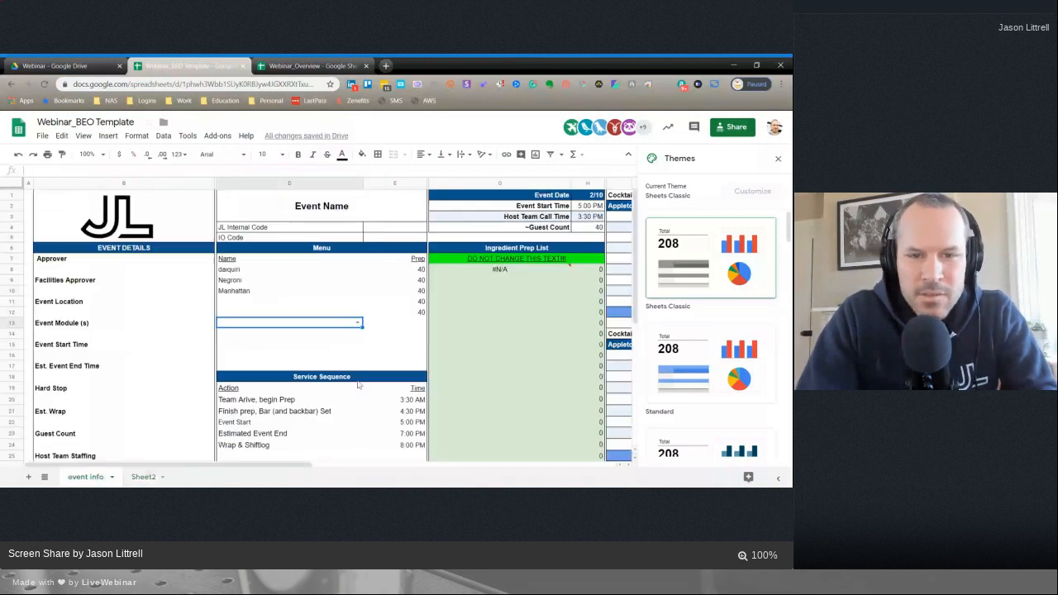
- Show the dropdown choices in cell D13 and close the list without choosing a spirit
{"action": "left_click", "coordinate": [357, 324]}
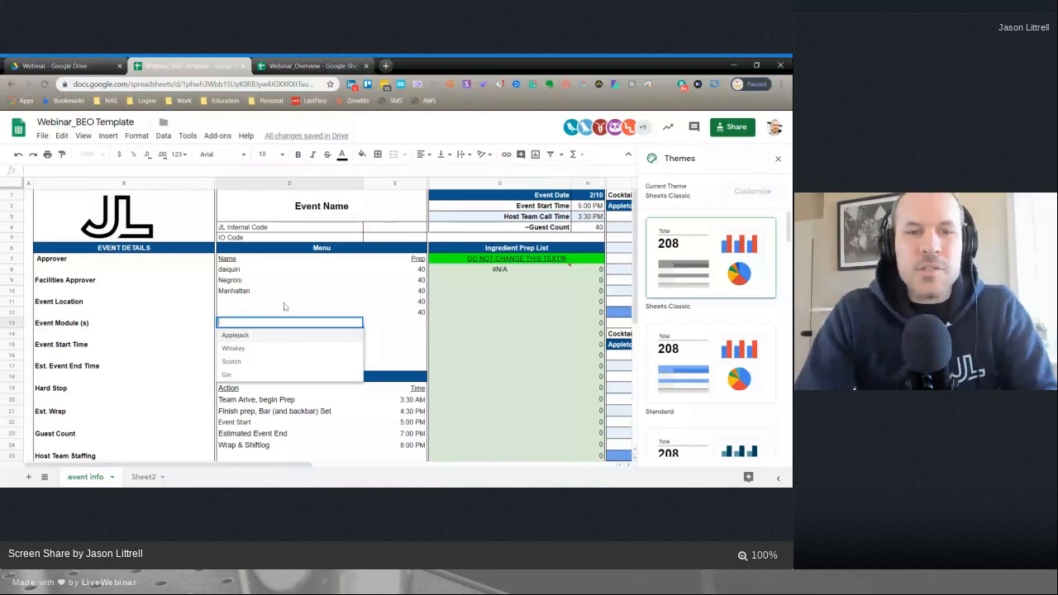
{"action": "left_click", "coordinate": [306, 323]}
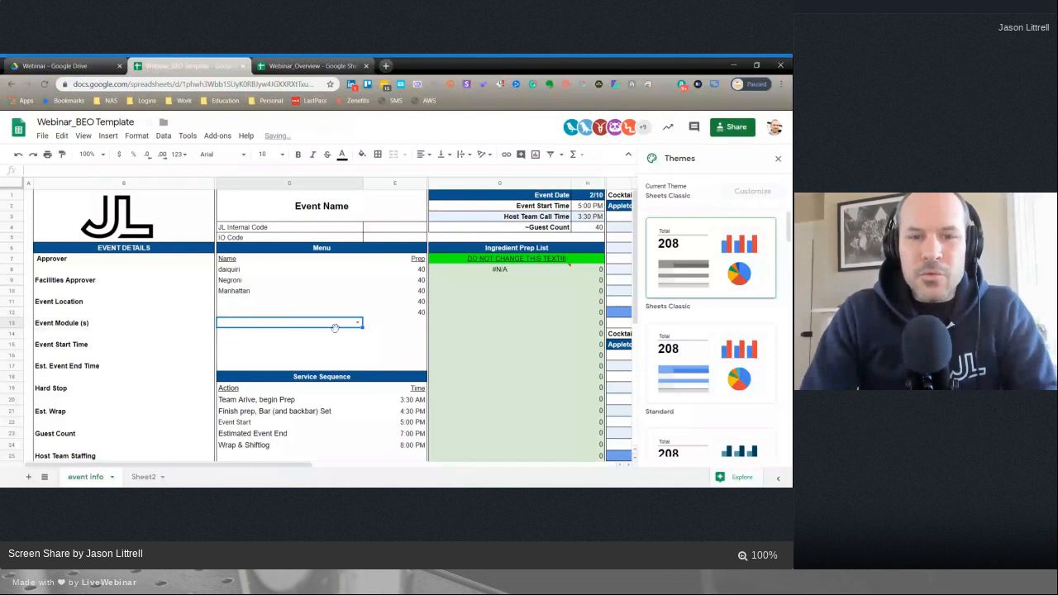
{"action": "left_click", "coordinate": [323, 334]}
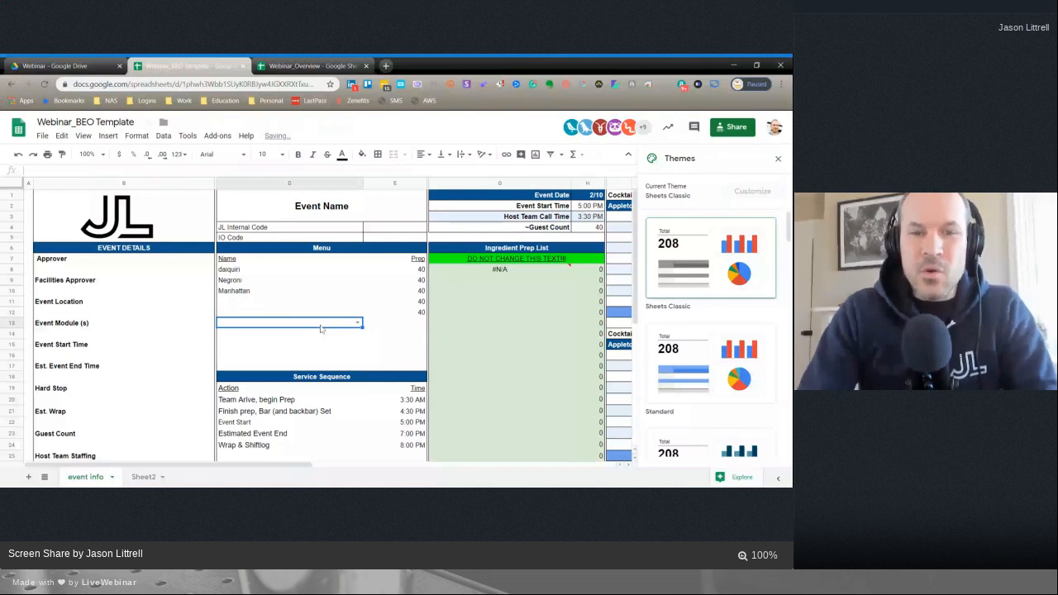
{"action": "left_click", "coordinate": [322, 358]}
{"action": "left_click", "coordinate": [322, 326]}
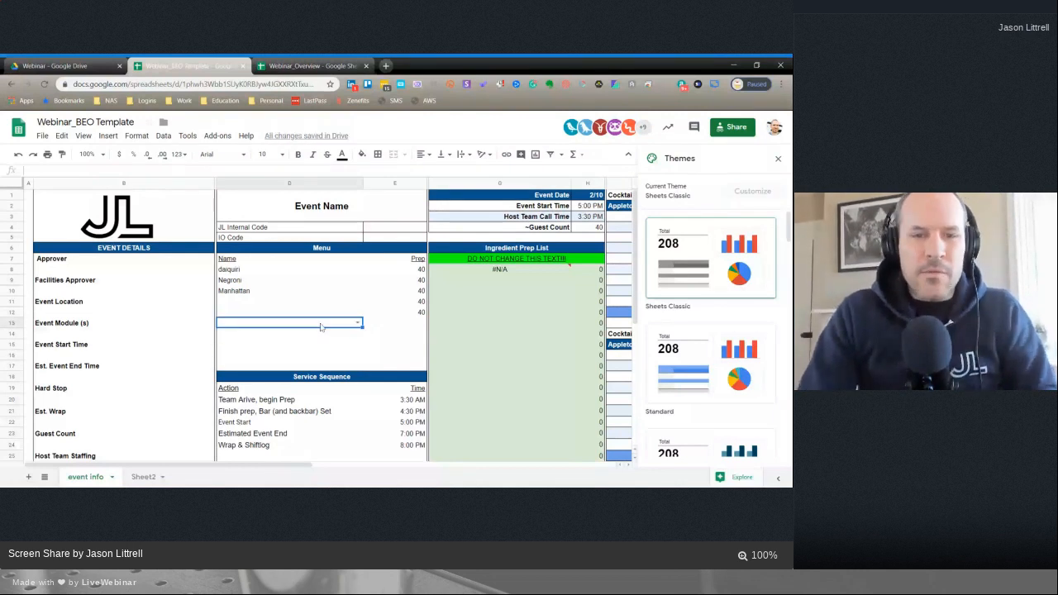
- Remove the data validation rule from cell D13 in the Menu section
{"action": "right_click", "coordinate": [321, 327]}
{"action": "scroll", "coordinate": [356, 410], "scroll_direction": "down", "scroll_amount": 1}
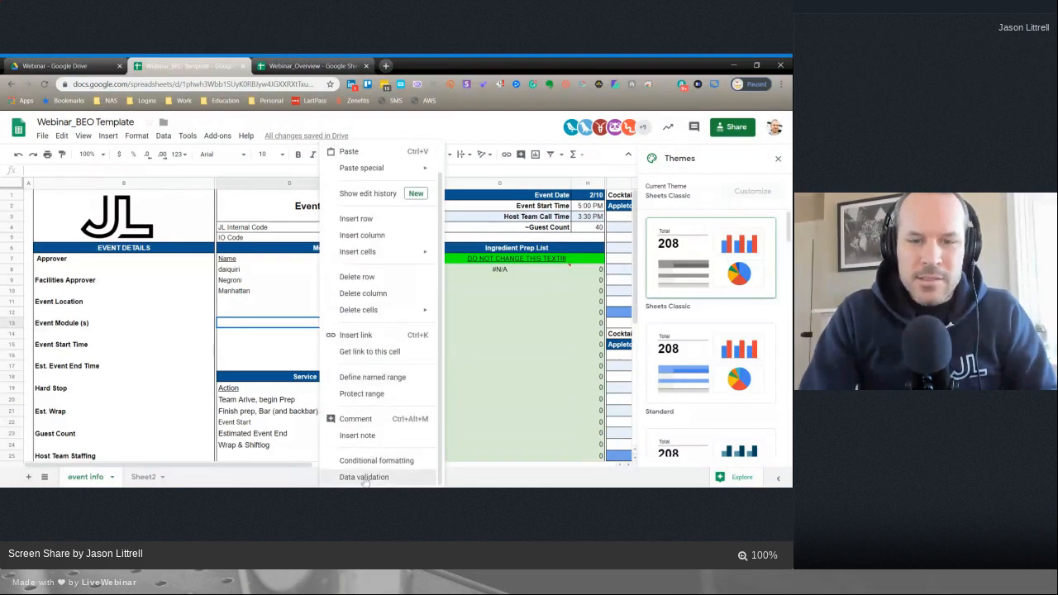
{"action": "left_click", "coordinate": [360, 475]}
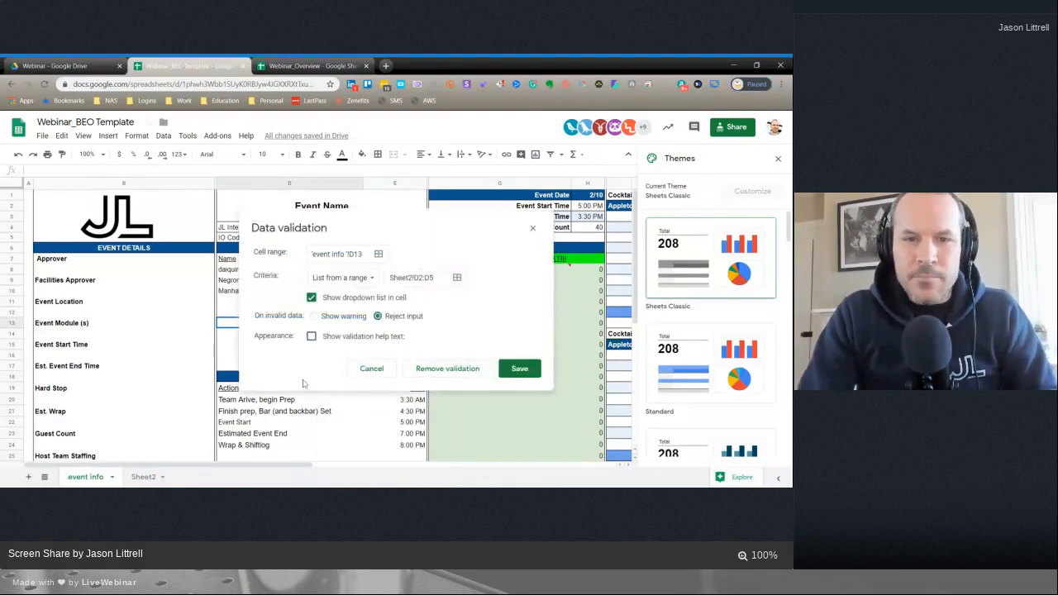
{"action": "left_click", "coordinate": [514, 368]}
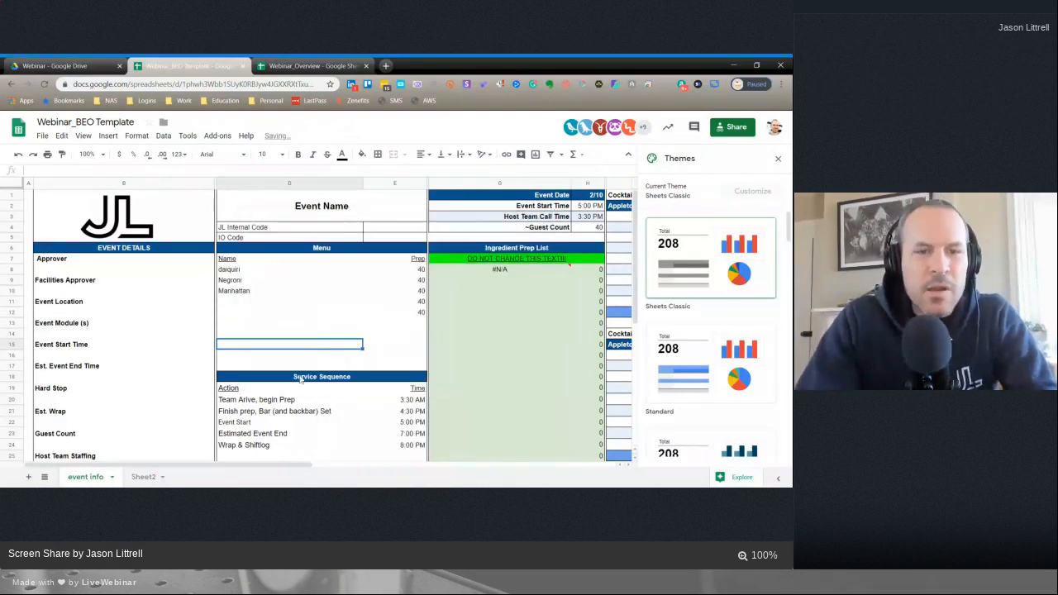
- Select the first result cell of the Ingredient Prep List, G8, and enlarge the formula bar to fit its whole formula
{"action": "scroll", "coordinate": [279, 428], "scroll_direction": "down", "scroll_amount": 3}
{"action": "scroll", "coordinate": [280, 431], "scroll_direction": "up", "scroll_amount": 1}
{"action": "scroll", "coordinate": [279, 431], "scroll_direction": "up", "scroll_amount": 2}
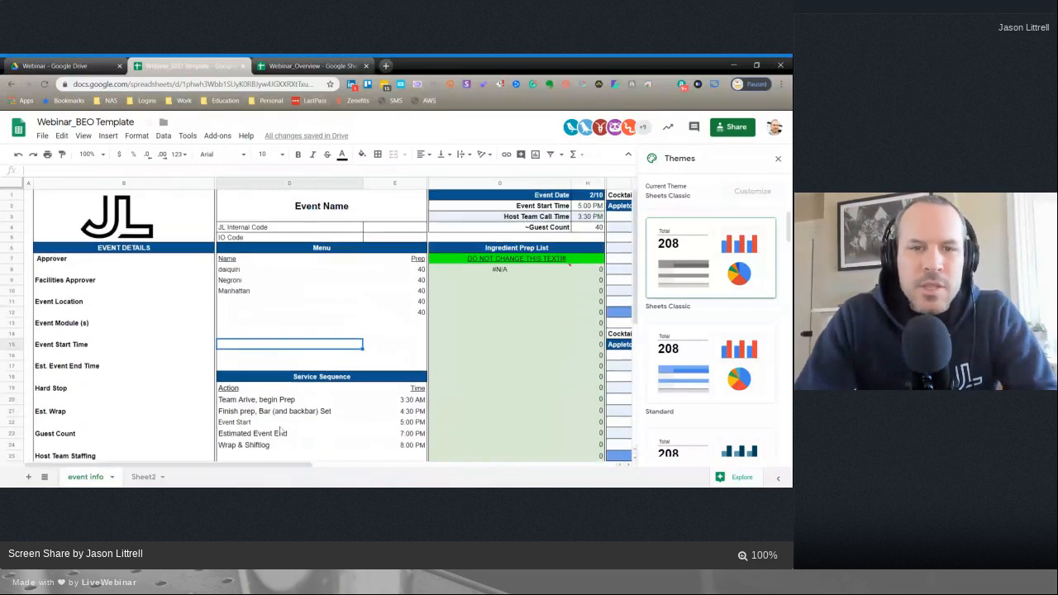
{"action": "scroll", "coordinate": [280, 431], "scroll_direction": "right", "scroll_amount": 3}
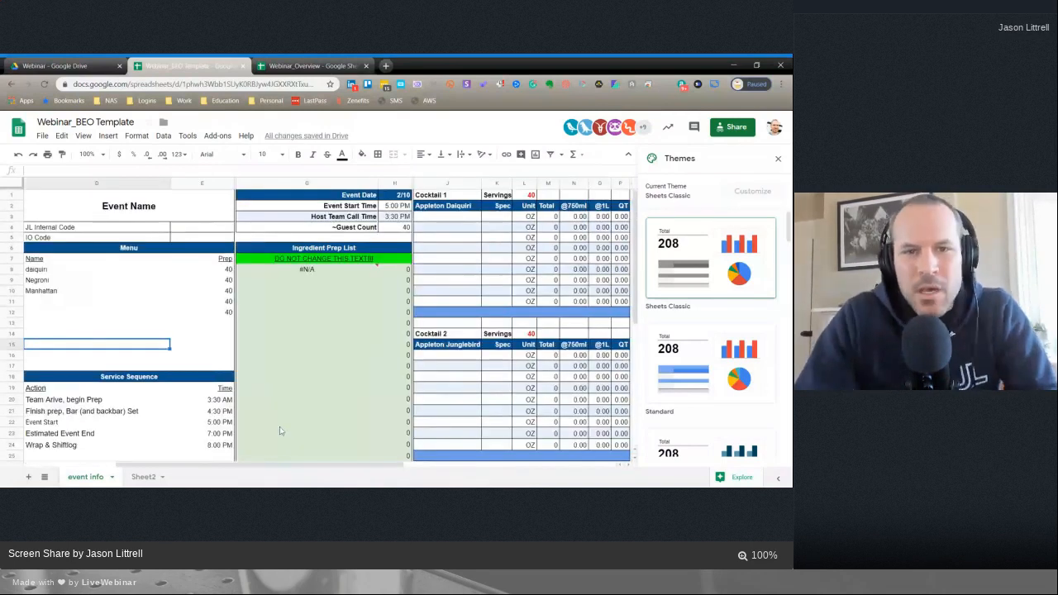
{"action": "scroll", "coordinate": [280, 431], "scroll_direction": "right", "scroll_amount": 3}
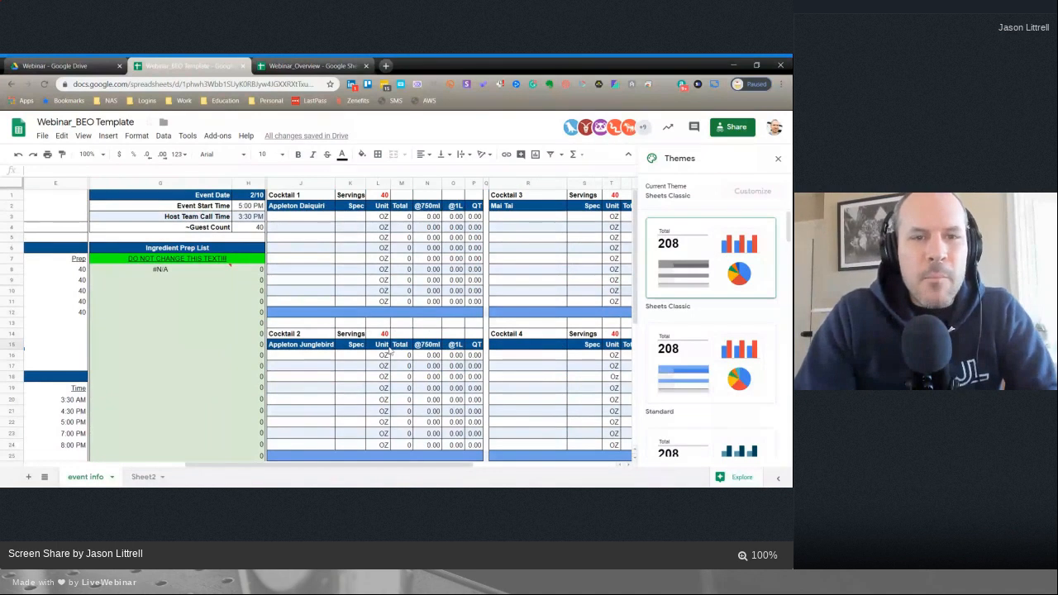
{"action": "left_click", "coordinate": [204, 273]}
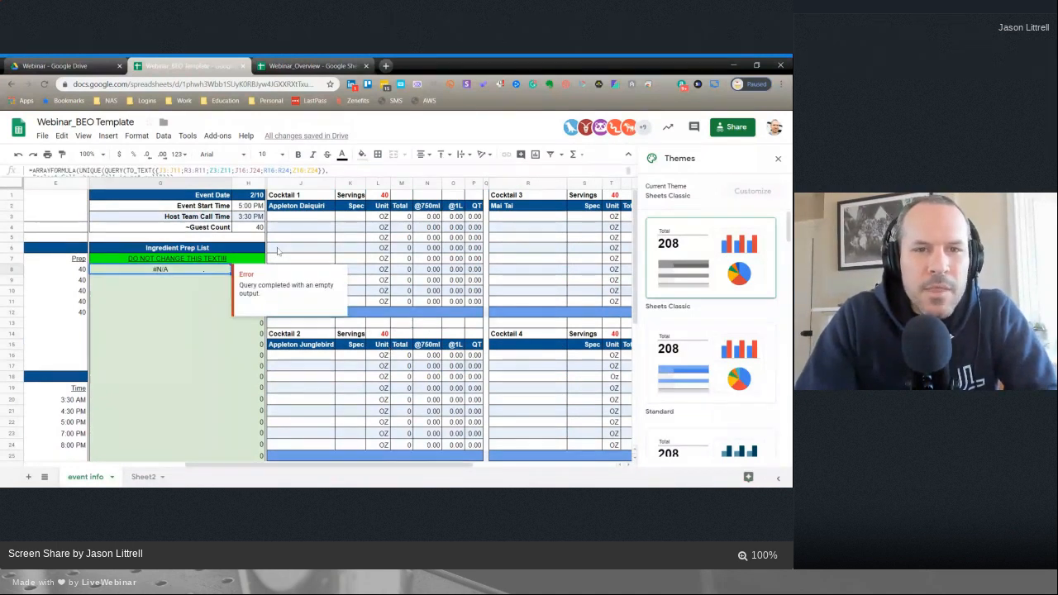
{"action": "left_click_drag", "start_coordinate": [339, 178], "coordinate": [335, 222]}
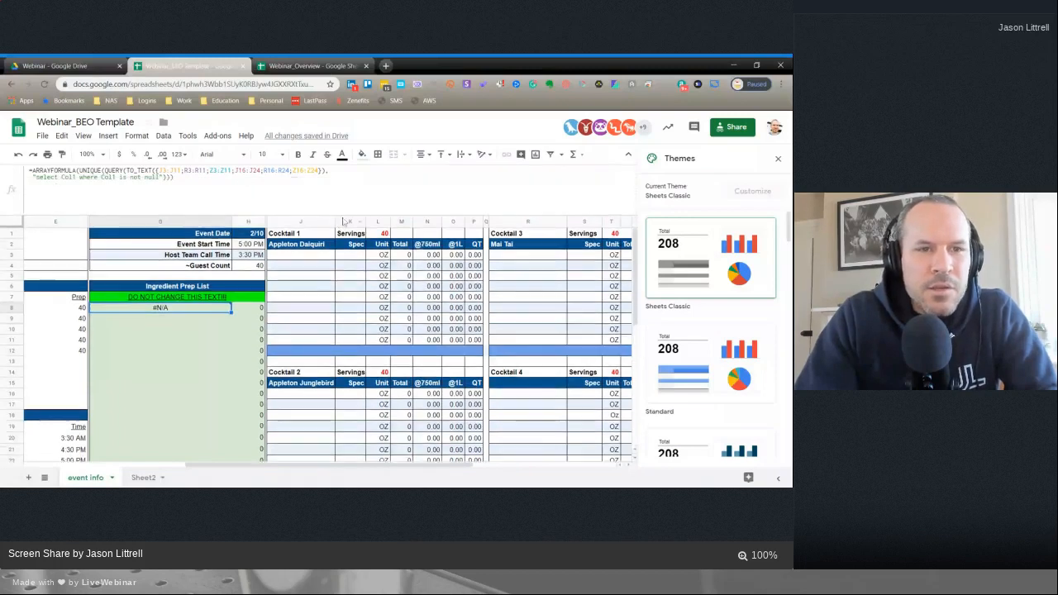
- Examine the Ingredient Prep List formula in G8, highlighting its J3:J11 reference and locating those cells under Cocktail 1, and leave it unedited
{"action": "left_click", "coordinate": [175, 178]}
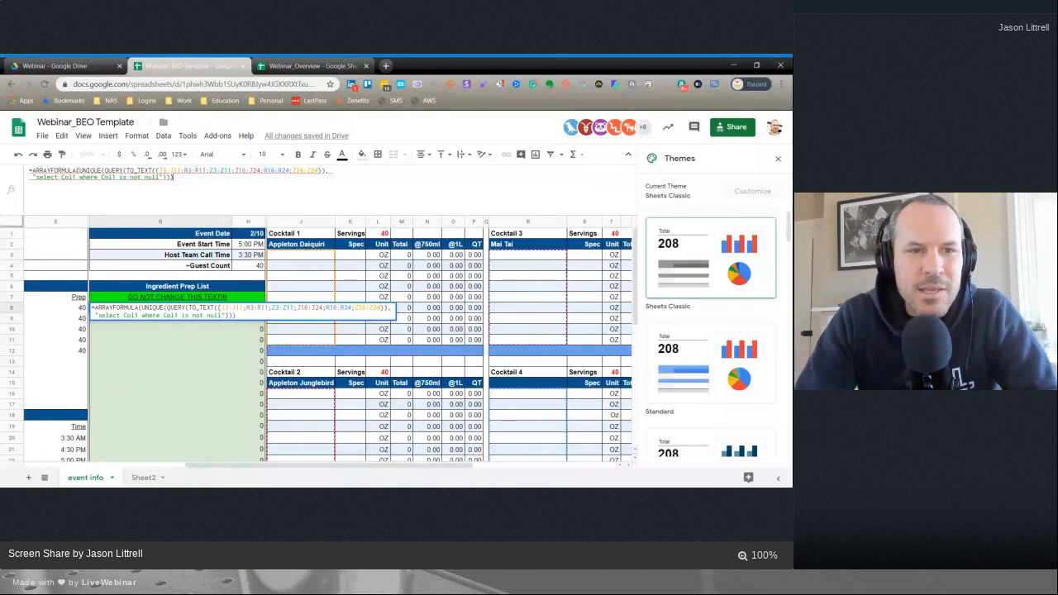
{"action": "double_click", "coordinate": [163, 170]}
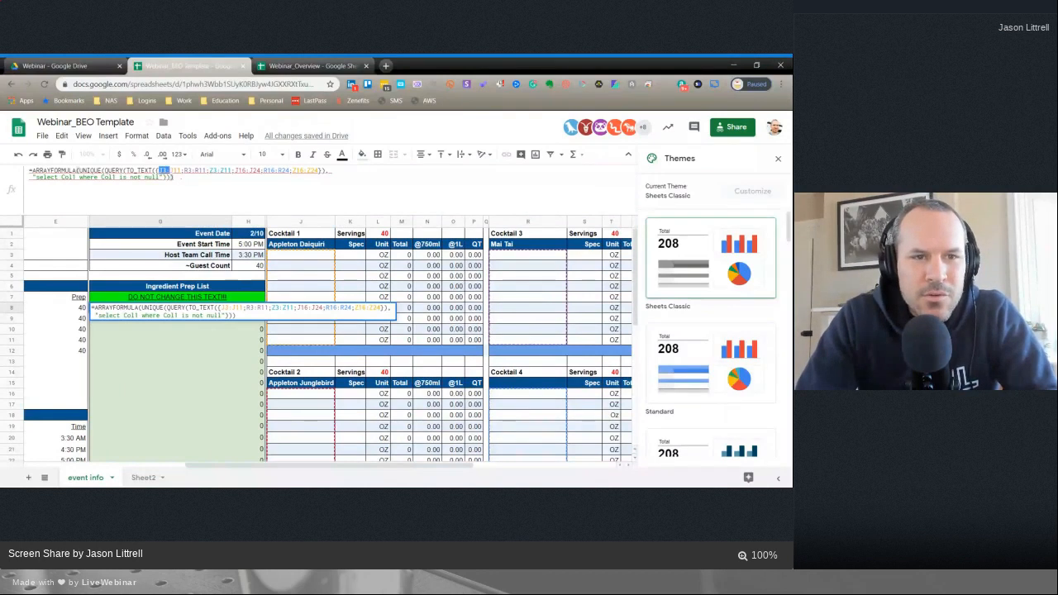
{"action": "left_click", "coordinate": [166, 171]}
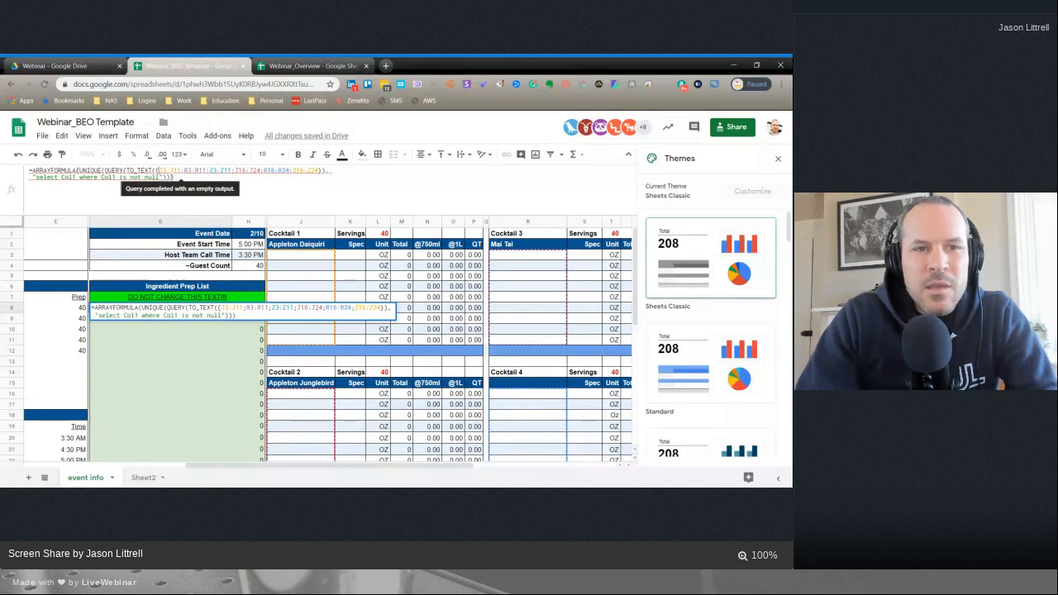
{"action": "double_click", "coordinate": [163, 170]}
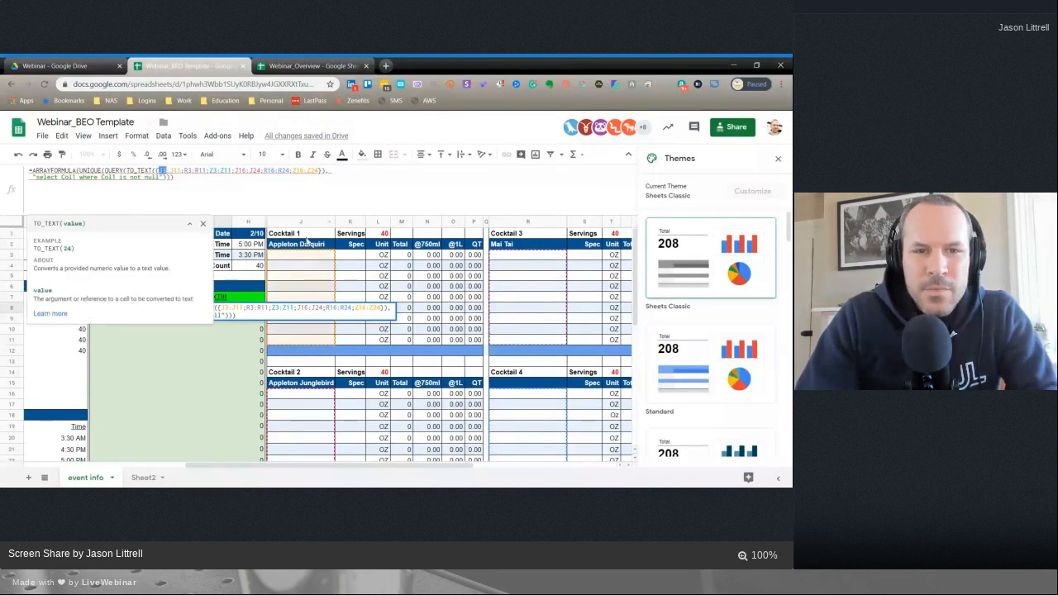
{"action": "left_click", "coordinate": [302, 223]}
{"action": "left_click", "coordinate": [313, 258]}
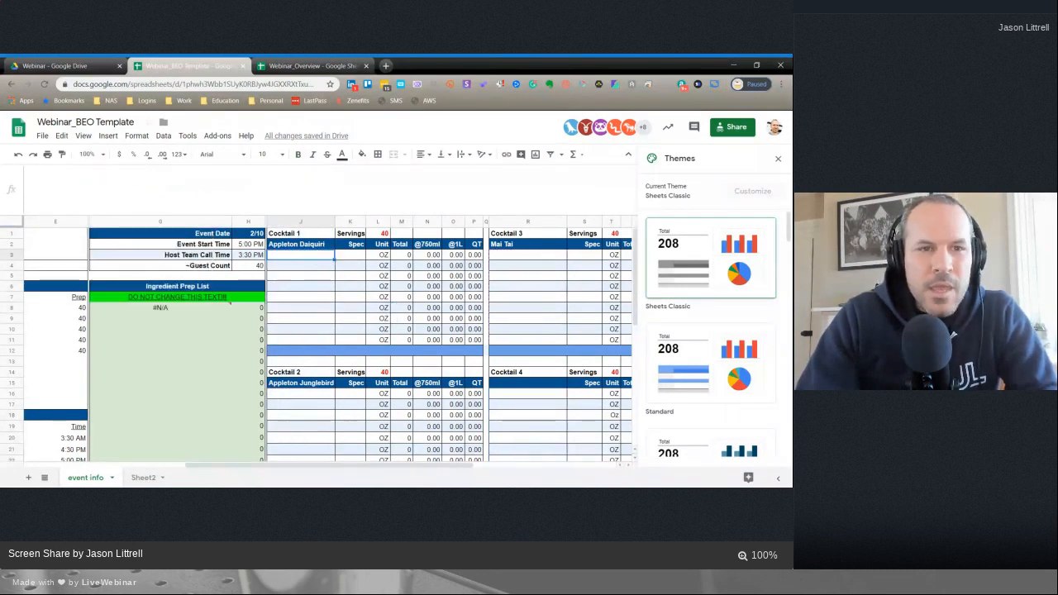
{"action": "left_click", "coordinate": [229, 309]}
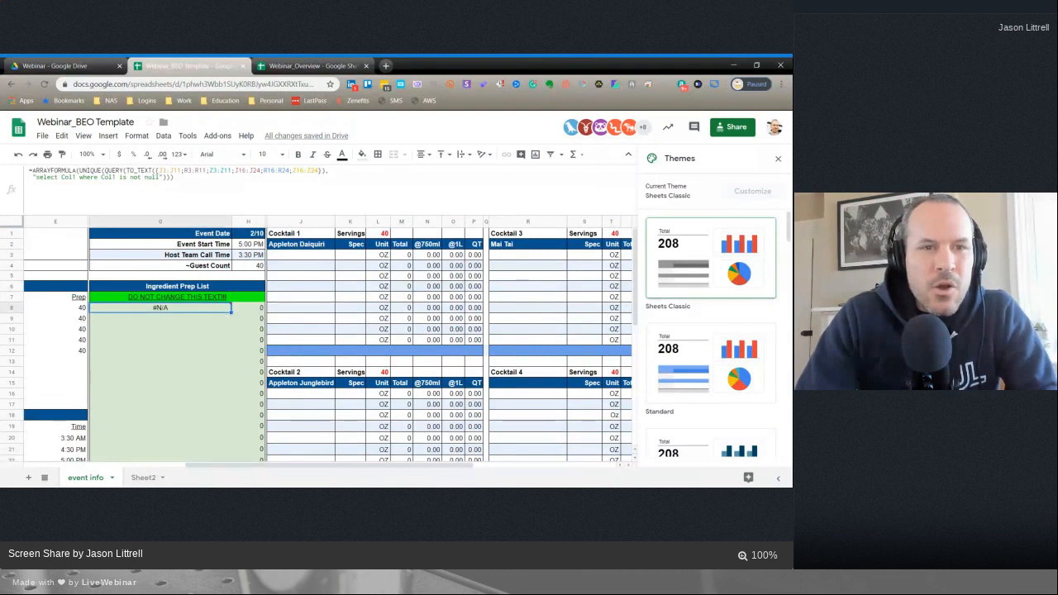
{"action": "left_click", "coordinate": [167, 170]}
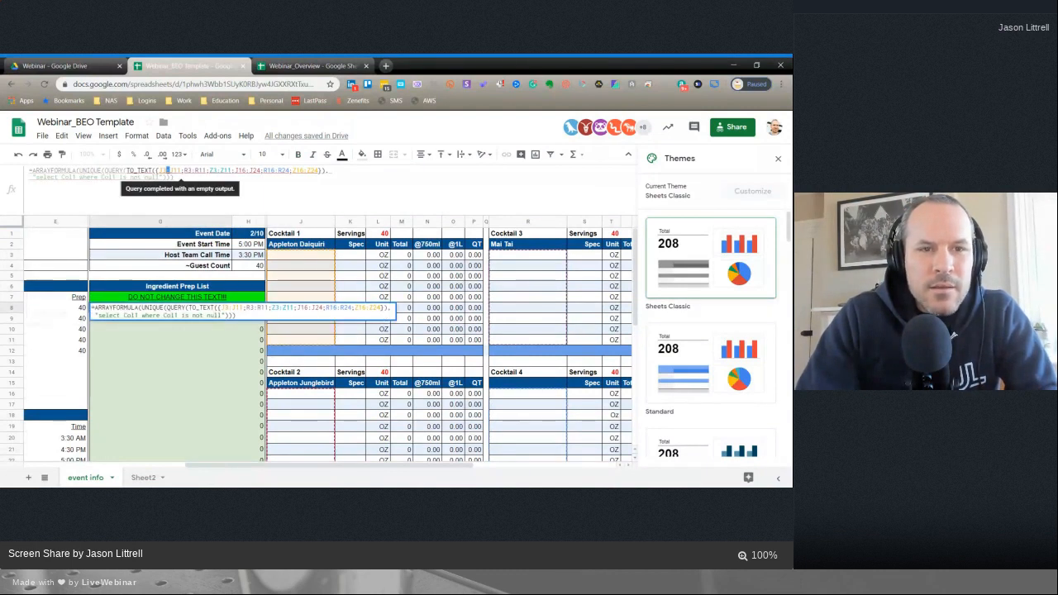
{"action": "left_click", "coordinate": [173, 177]}
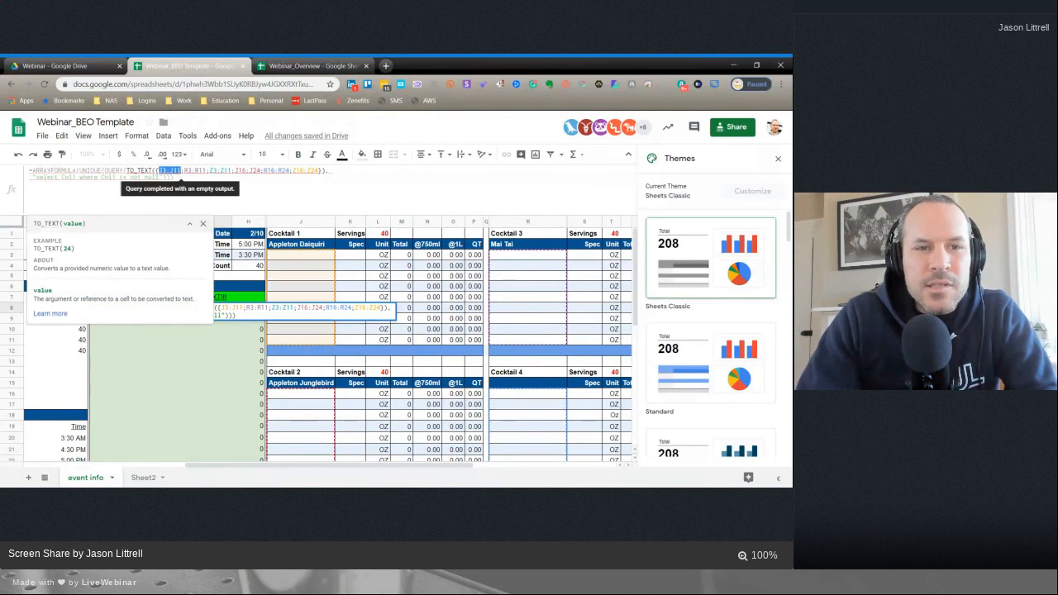
{"action": "left_click", "coordinate": [173, 177]}
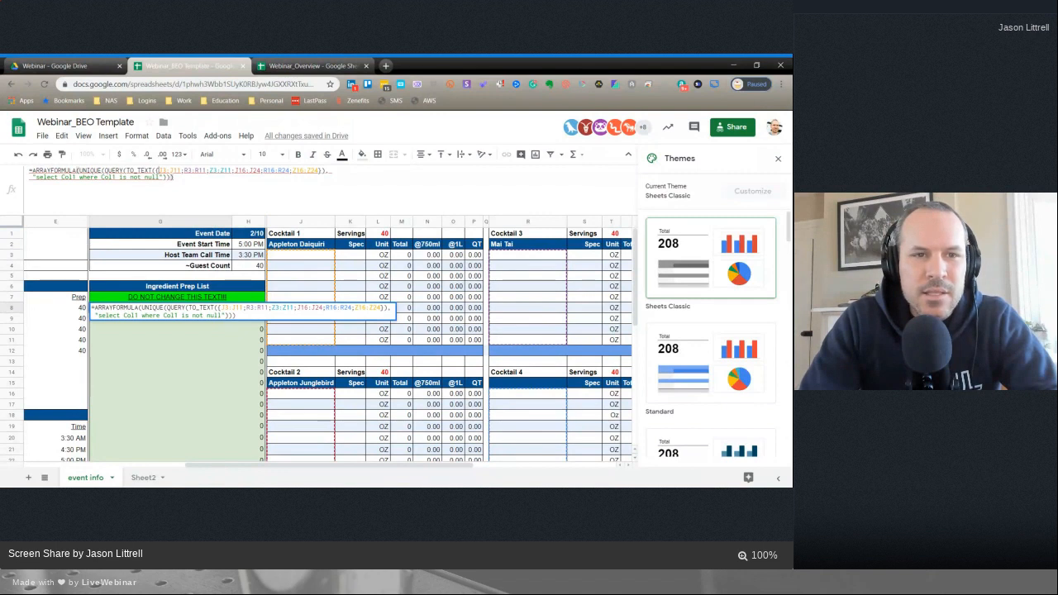
{"action": "double_click", "coordinate": [166, 170]}
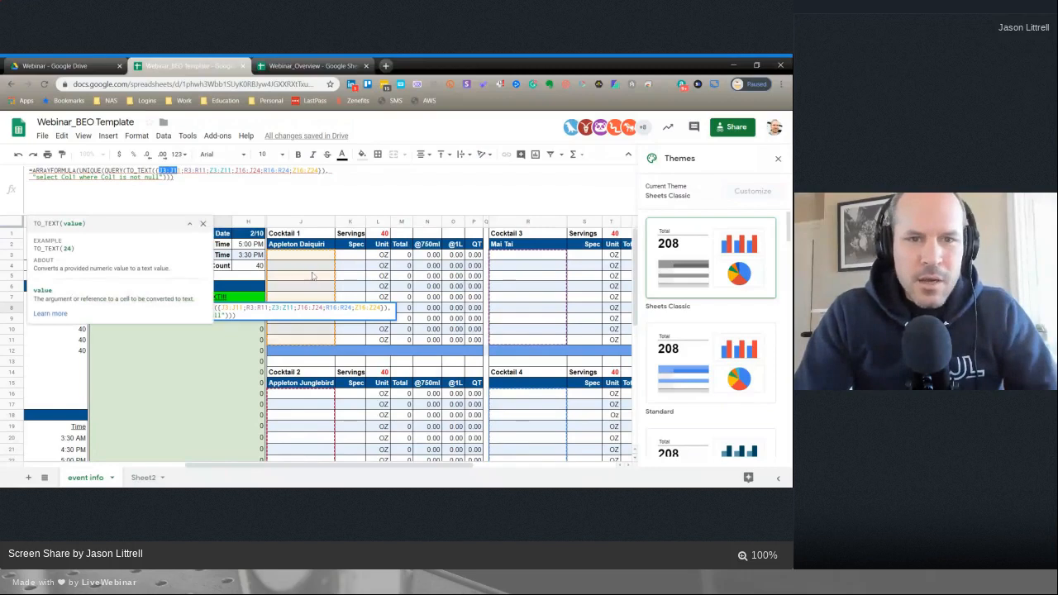
{"action": "key", "text": "Escape"}
- List Appleton Reserve, Simple Syrup and Lime Juice as the Appleton Daiquiri ingredients in J3:J5
{"action": "left_click", "coordinate": [303, 256]}
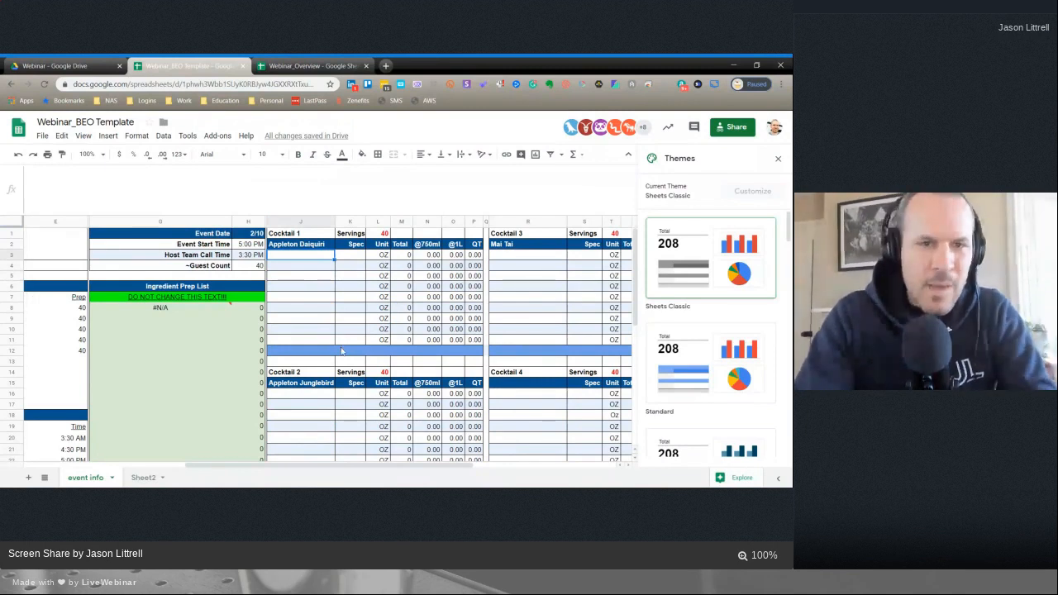
{"action": "type", "text": "Apple"}
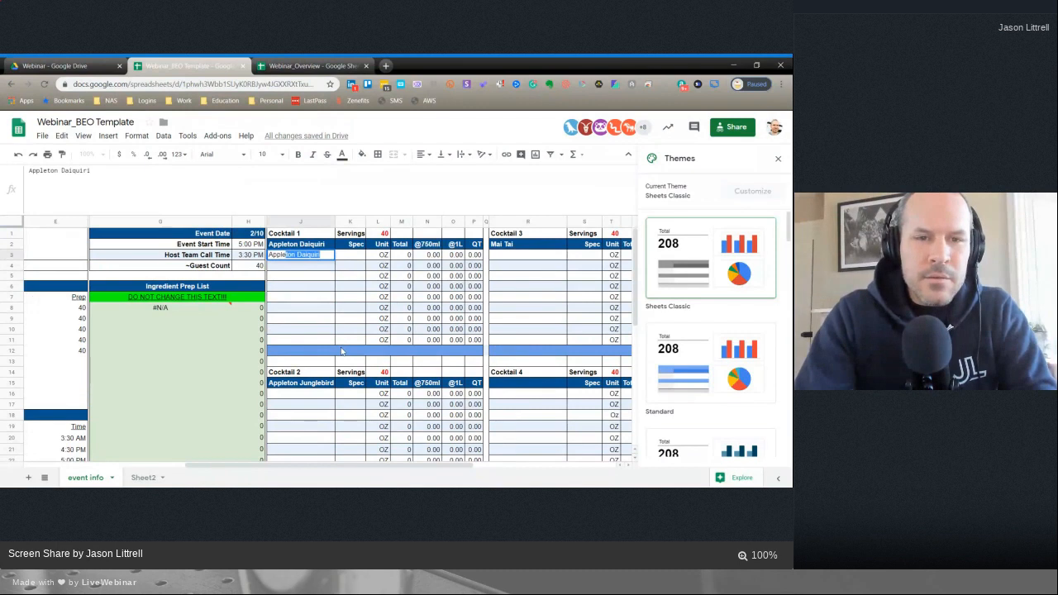
{"action": "type", "text": "ton Reserve"}
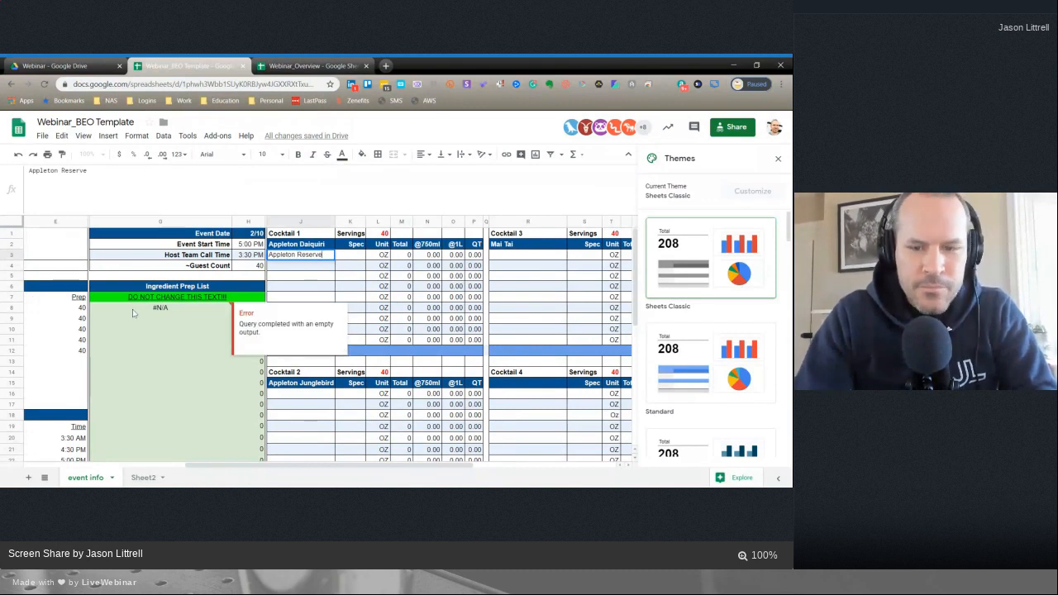
{"action": "key", "text": "Return"}
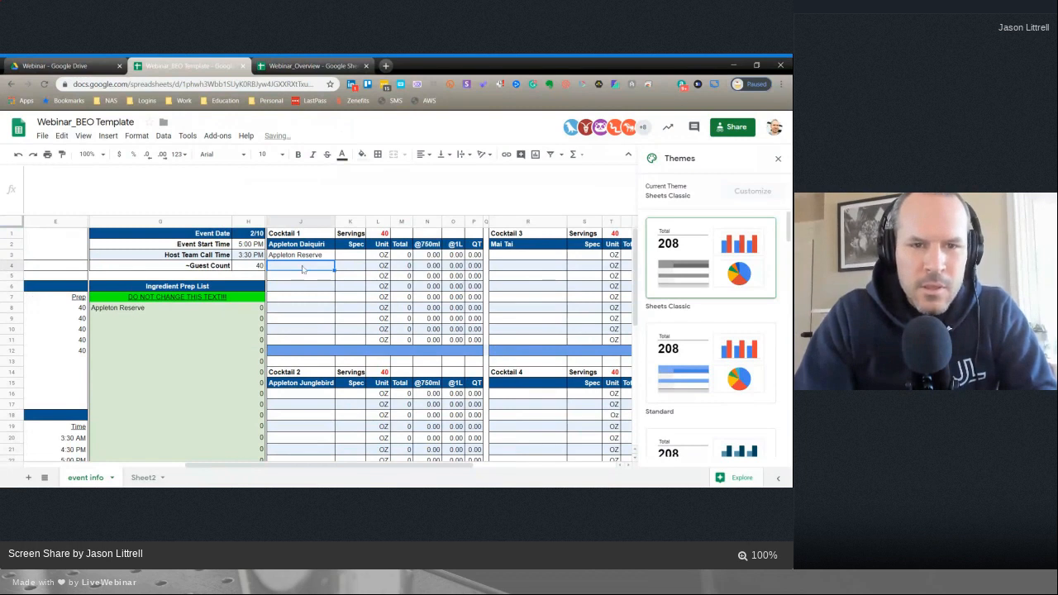
{"action": "type", "text": "Simple S"}
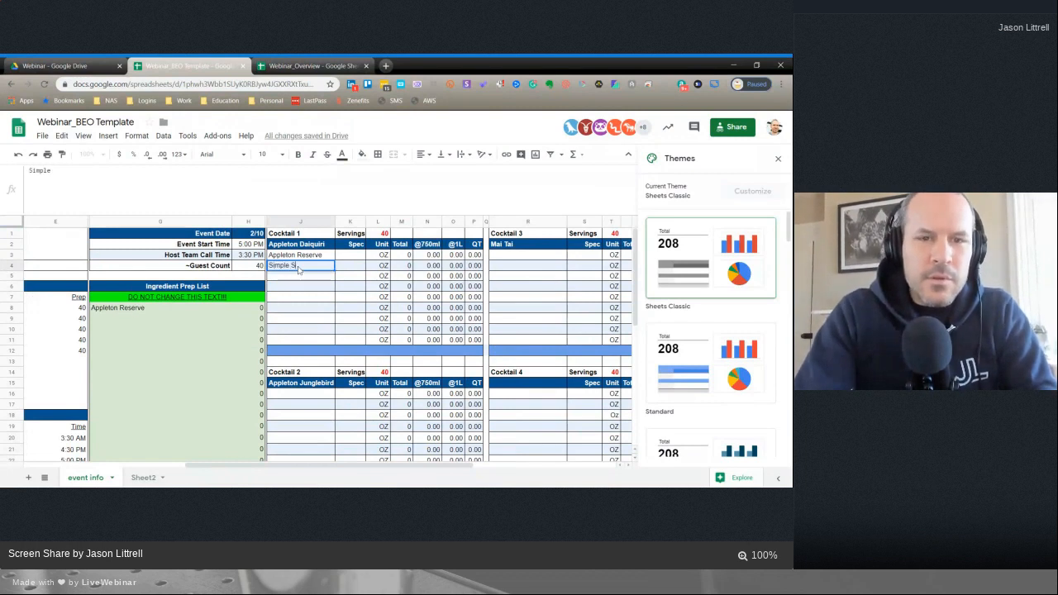
{"action": "type", "text": "yrup"}
{"action": "key", "text": "Return"}
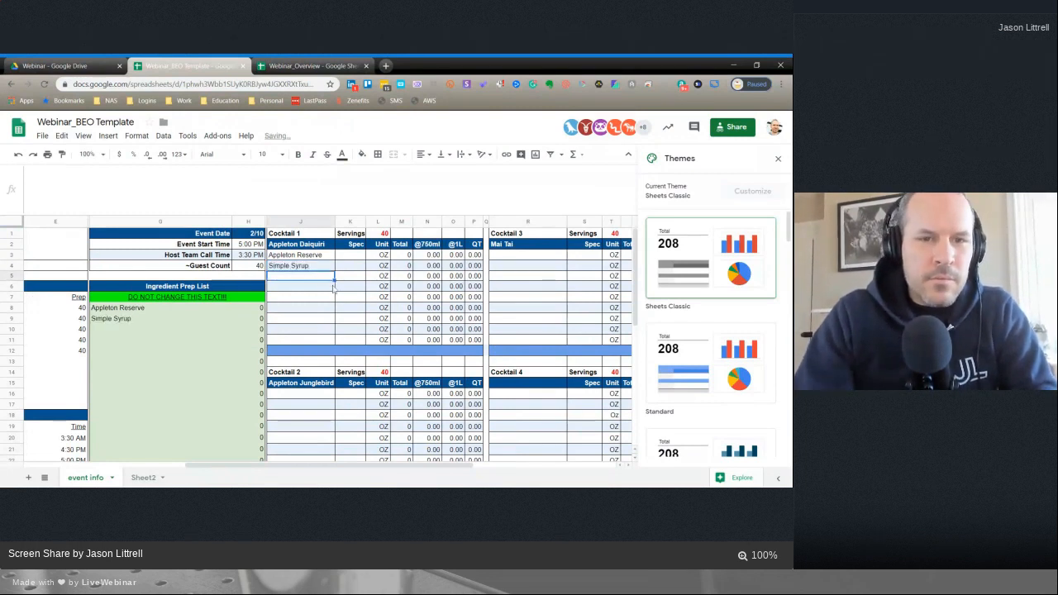
{"action": "type", "text": "Lime"}
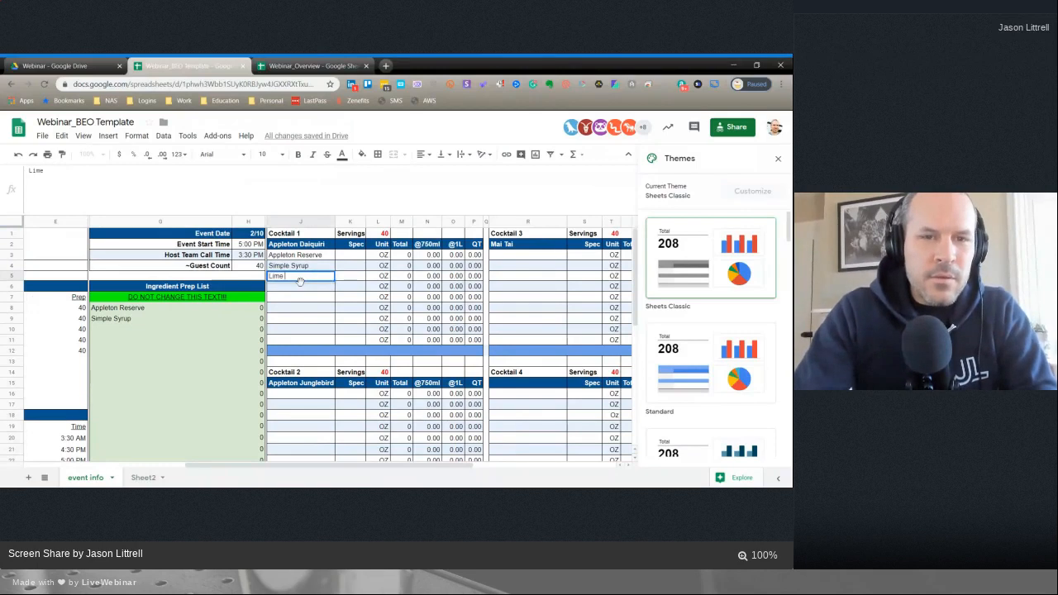
{"action": "type", "text": " Juice"}
{"action": "key", "text": "Return"}
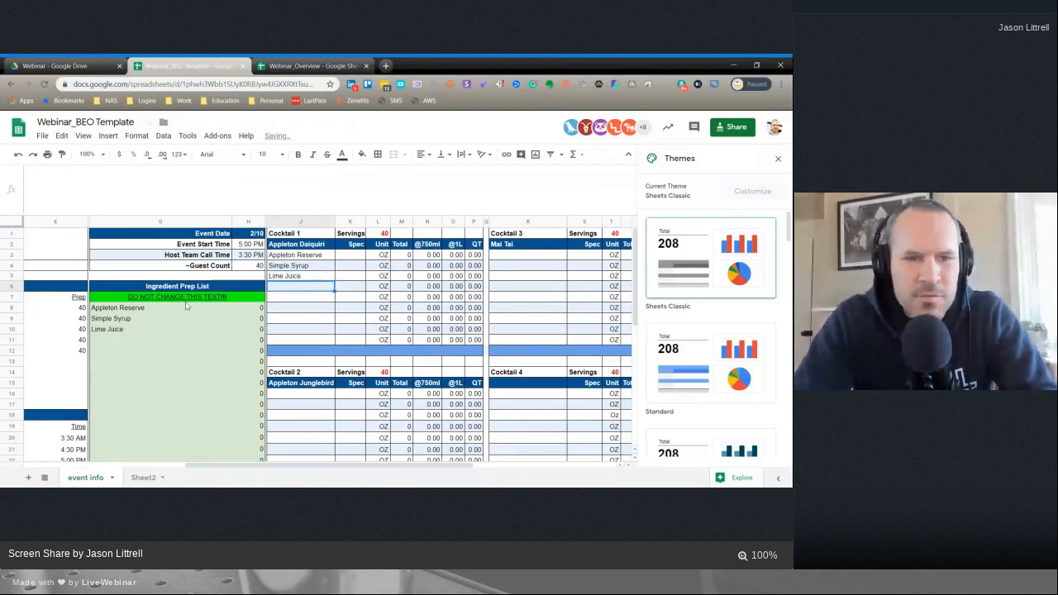
- Review the G8 formula and highlight the ingredient ranges it draws from in the other cocktail tables, including Cocktails 3 and 5
{"action": "left_click", "coordinate": [126, 308]}
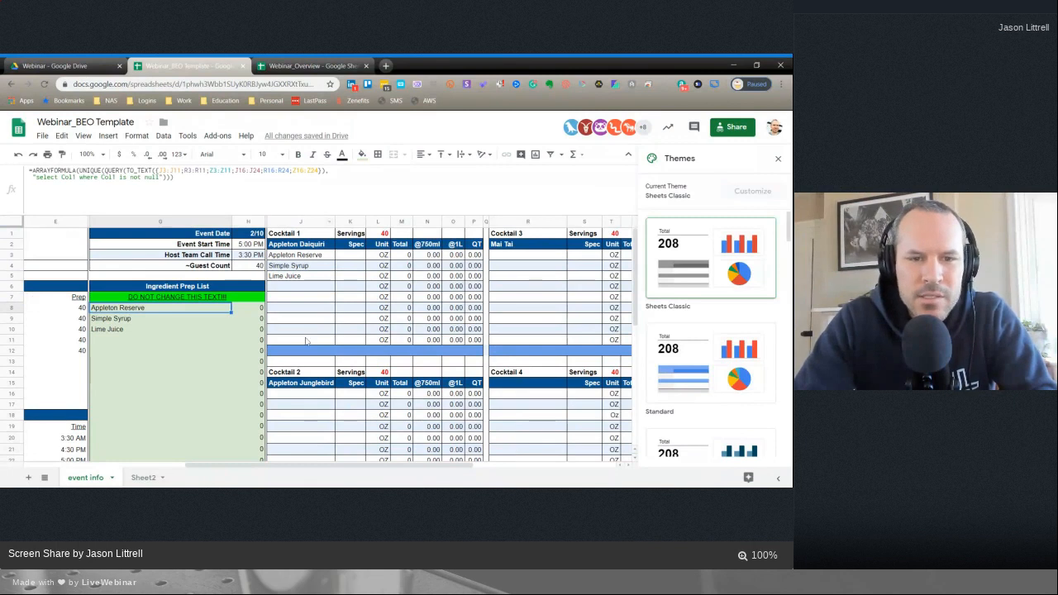
{"action": "scroll", "coordinate": [315, 397], "scroll_direction": "right", "scroll_amount": 2}
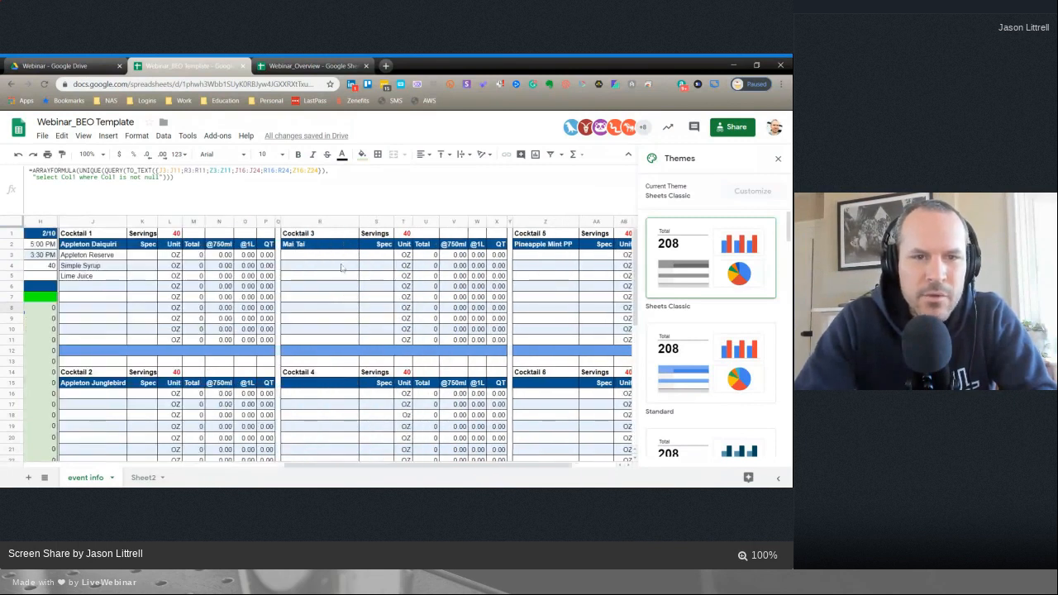
{"action": "scroll", "coordinate": [318, 356], "scroll_direction": "right", "scroll_amount": 3}
{"action": "left_click_drag", "start_coordinate": [320, 255], "coordinate": [326, 344]}
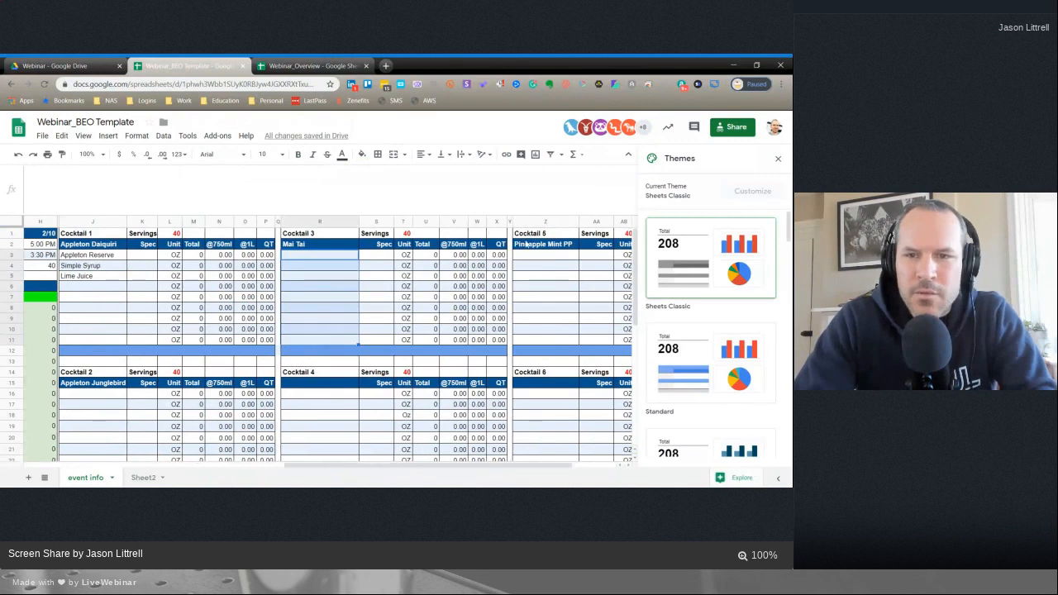
{"action": "left_click_drag", "start_coordinate": [529, 256], "coordinate": [542, 347]}
{"action": "left_click_drag", "start_coordinate": [537, 393], "coordinate": [402, 384]}
{"action": "left_click", "coordinate": [346, 321]}
- Enter Appleton Reserve as the first ingredient of the Appleton Junglebird in J16
{"action": "scroll", "coordinate": [346, 324], "scroll_direction": "left", "scroll_amount": 10}
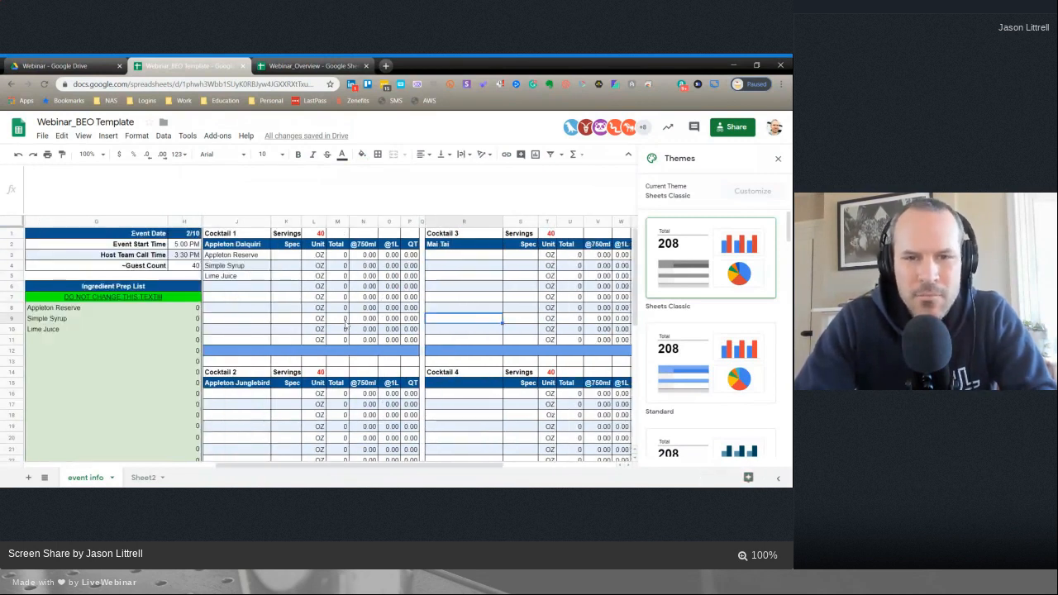
{"action": "scroll", "coordinate": [346, 325], "scroll_direction": "right", "scroll_amount": 3}
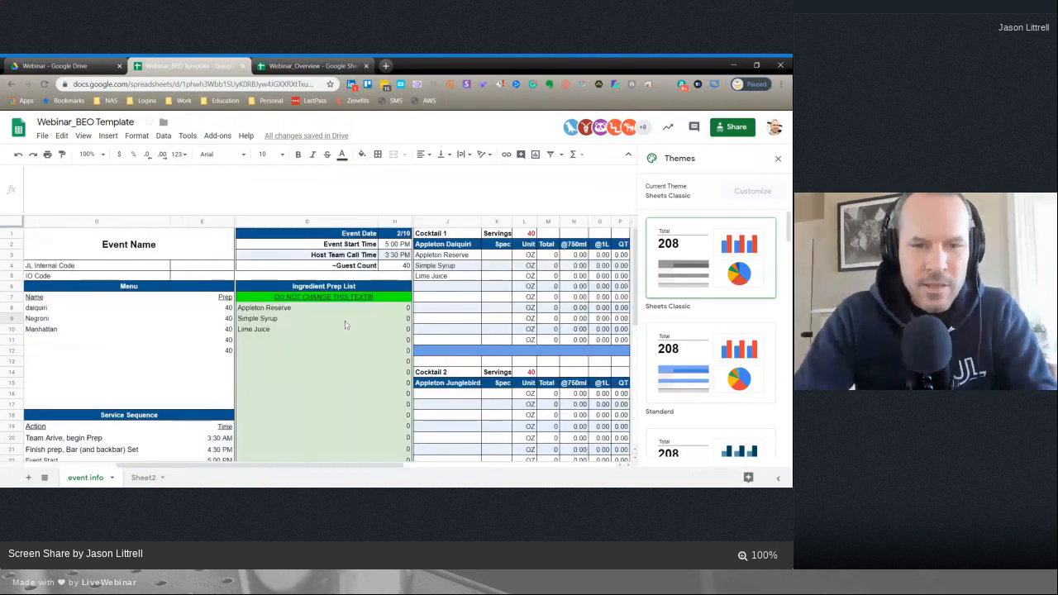
{"action": "scroll", "coordinate": [345, 325], "scroll_direction": "right", "scroll_amount": 2}
{"action": "left_click", "coordinate": [303, 394]}
{"action": "type", "text": "Appleton E"}
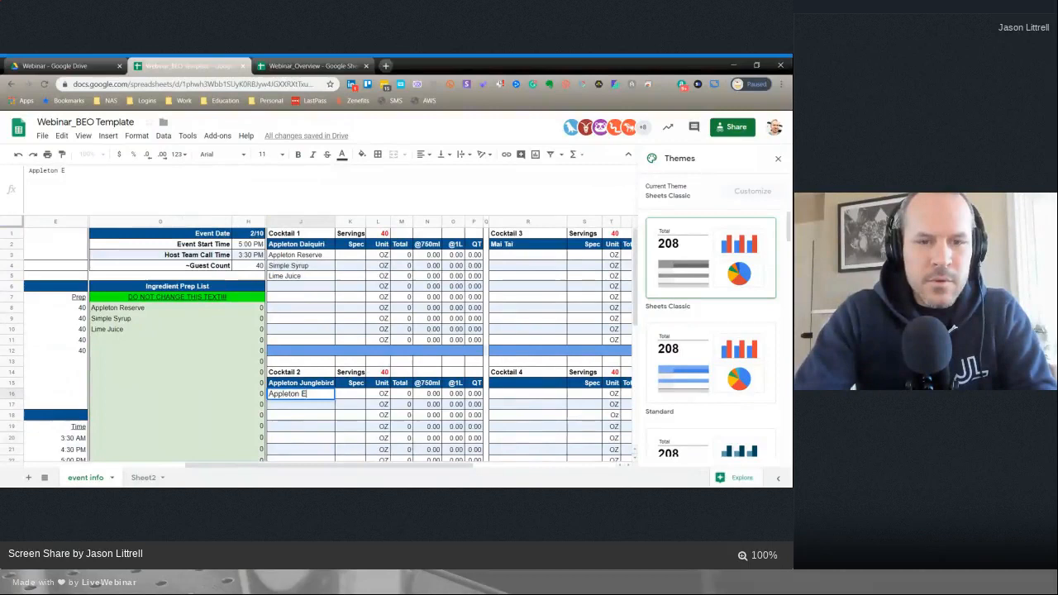
{"action": "key", "text": "BackSpace"}
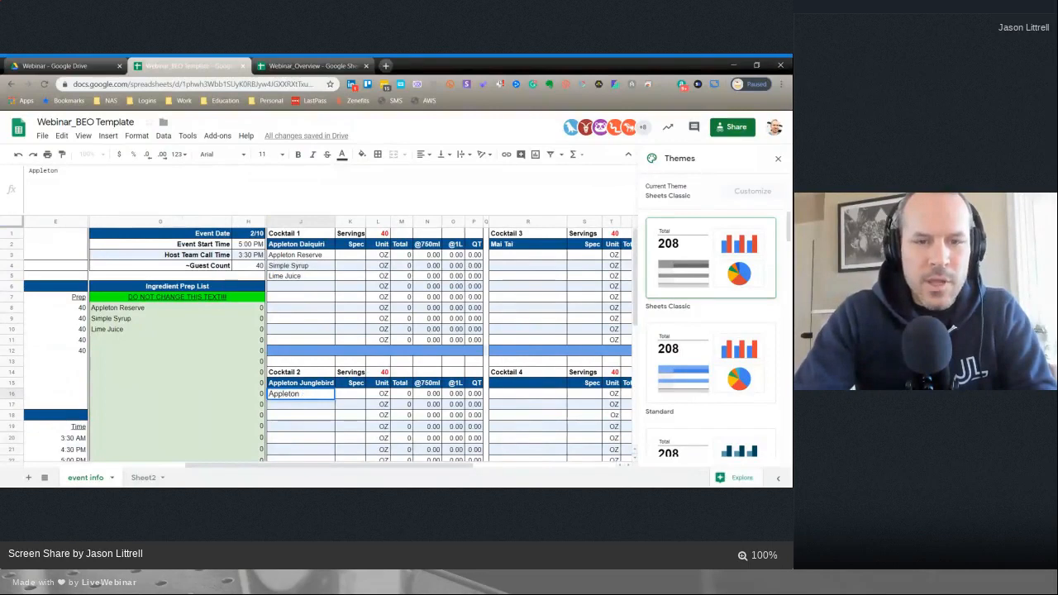
{"action": "type", "text": "Reserve"}
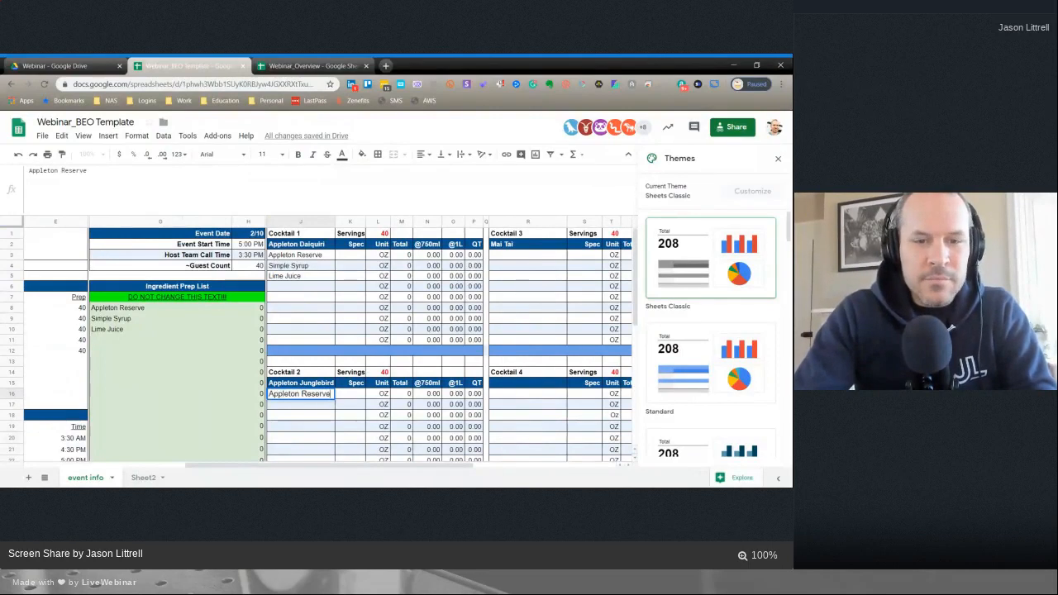
{"action": "key", "text": "Return"}
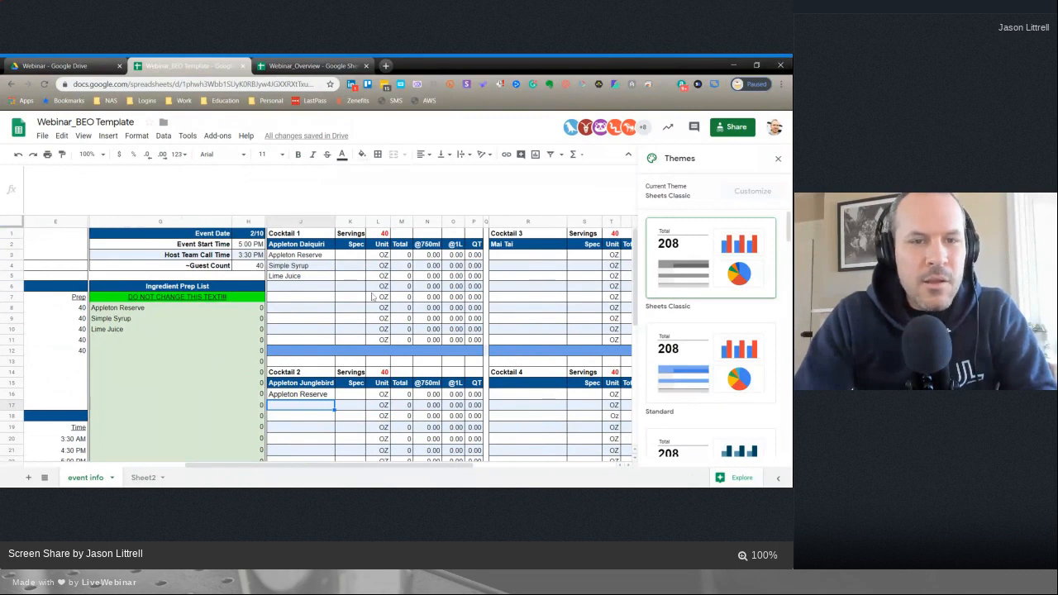
- Set the Appleton Reserve spec in the Appleton Daiquiri table to 2 oz
{"action": "left_click", "coordinate": [354, 256]}
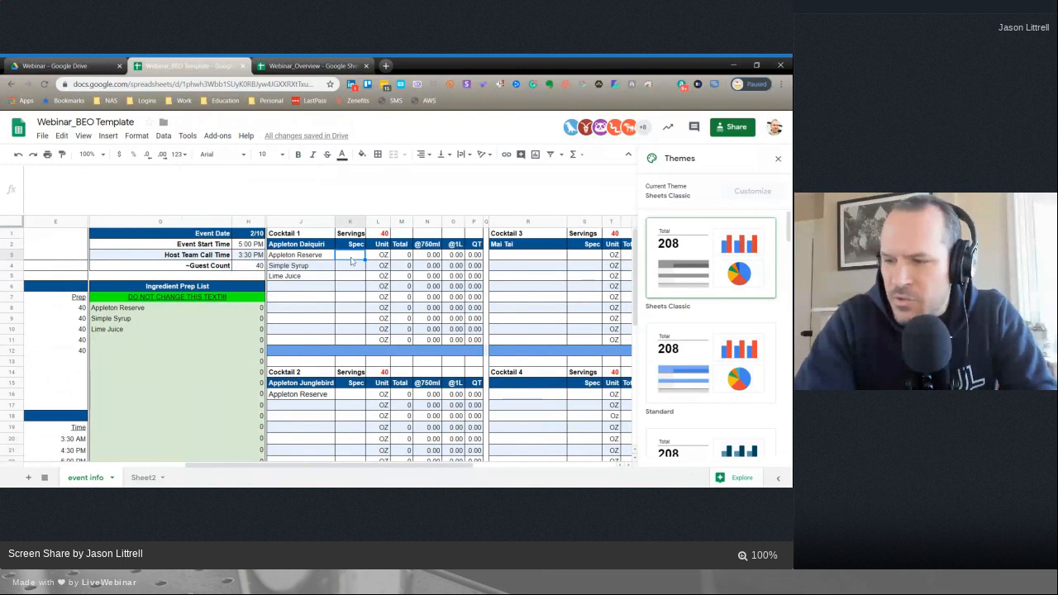
{"action": "type", "text": "2"}
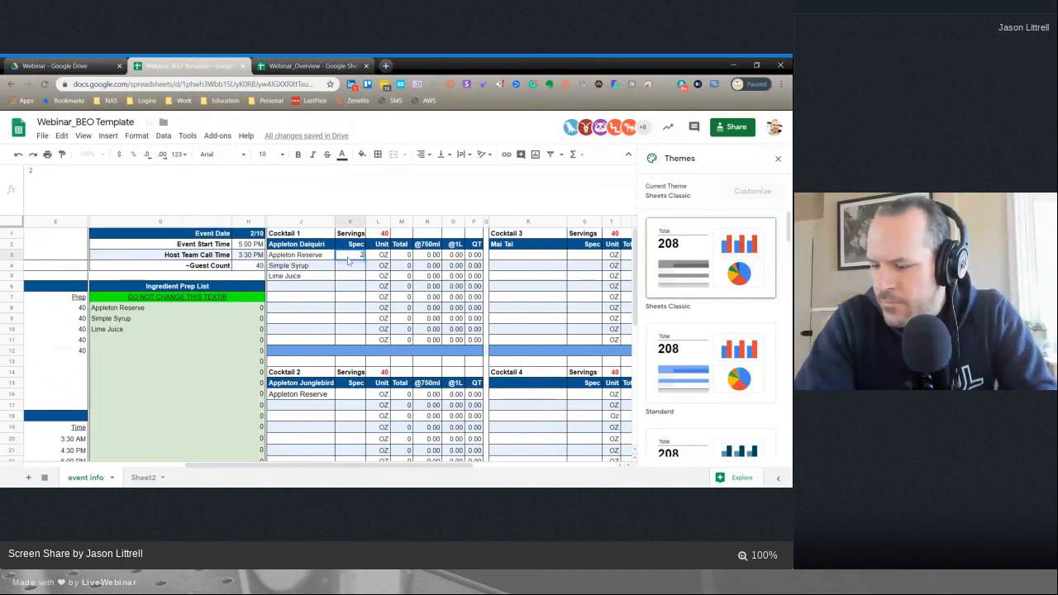
{"action": "key", "text": "Return"}
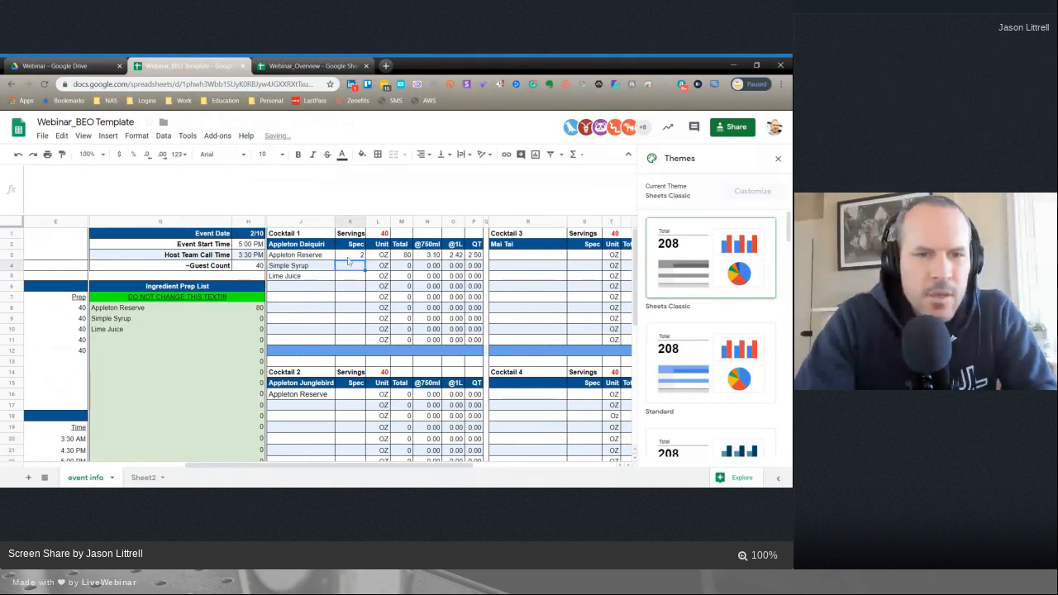
- Inspect the guest count in H4, the Cocktail 1 servings cell and the Appleton Reserve total formula in H8
{"action": "left_click", "coordinate": [252, 267]}
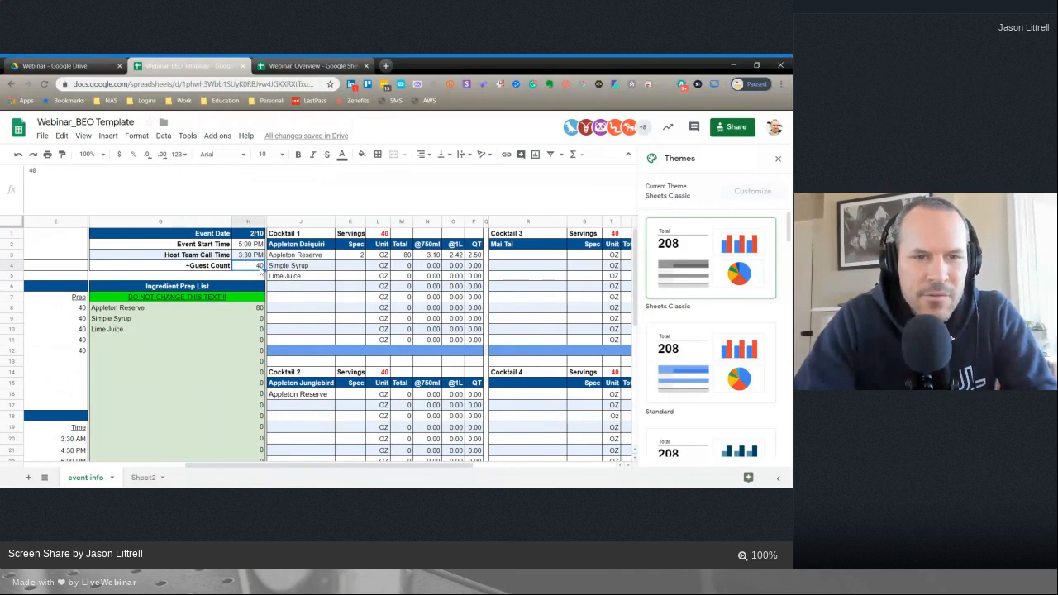
{"action": "left_click", "coordinate": [383, 235]}
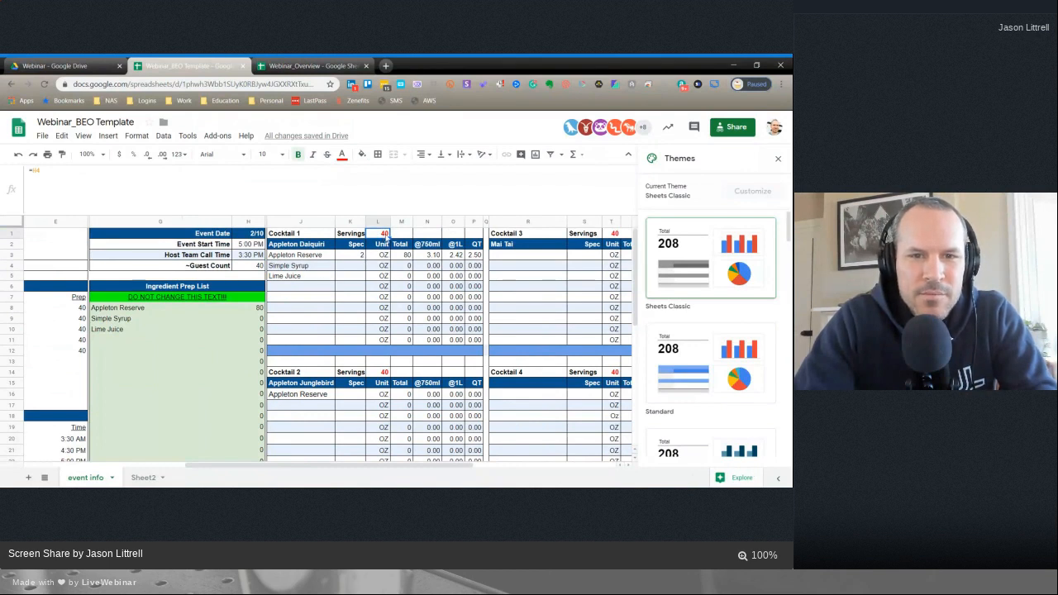
{"action": "left_click", "coordinate": [259, 310]}
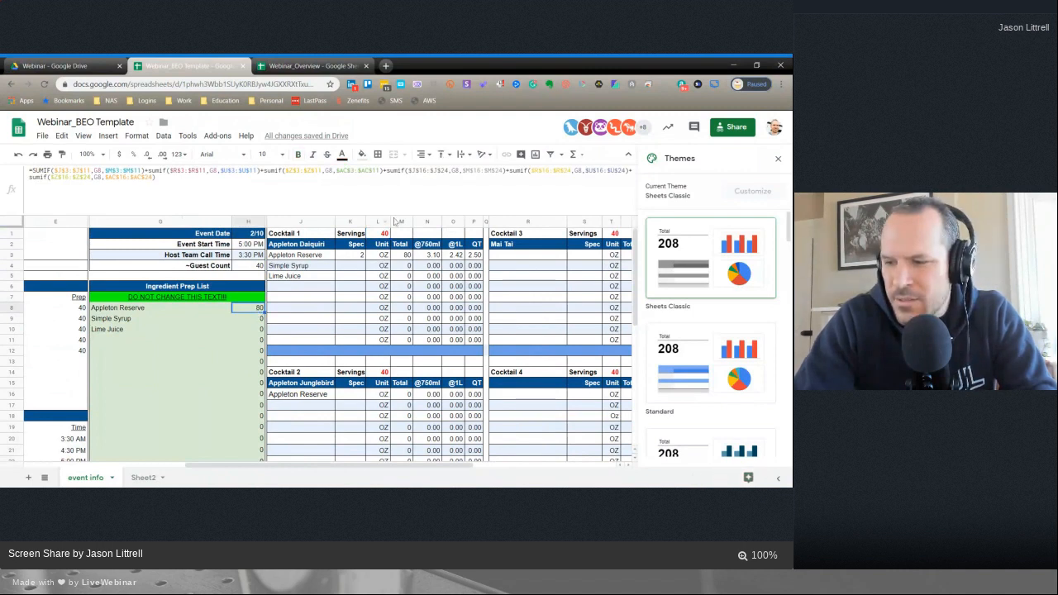
{"action": "left_click", "coordinate": [324, 287]}
- Enter the Appleton Daiquiri specs as 0.75 oz for Simple Syrup and 0.875 oz for Lime Juice
{"action": "left_click", "coordinate": [350, 267]}
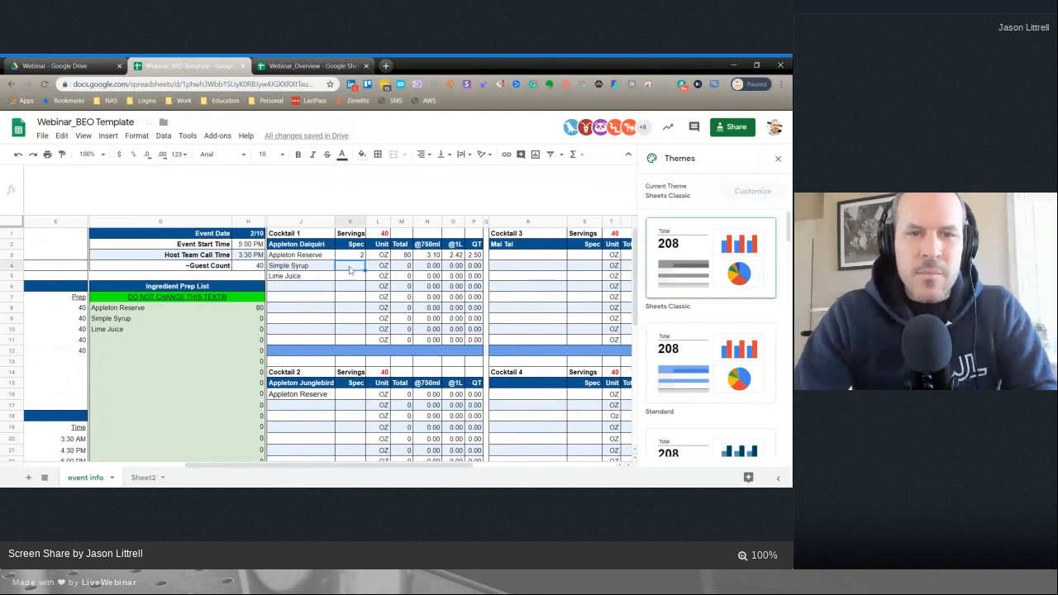
{"action": "type", "text": "."}
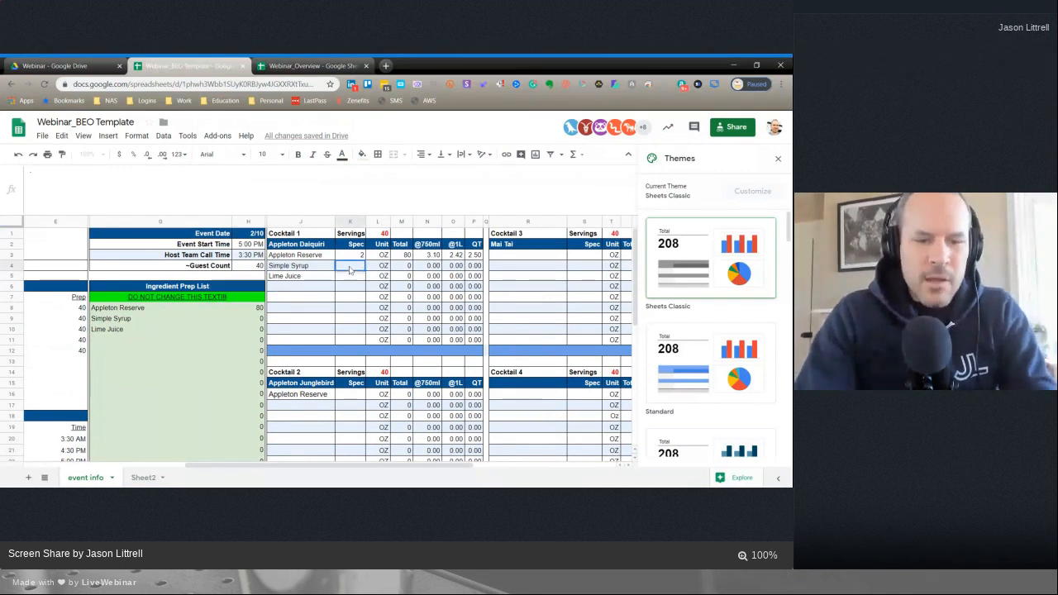
{"action": "type", "text": "875"}
{"action": "key", "text": "Return"}
{"action": "type", "text": ".875"}
{"action": "key", "text": "Return"}
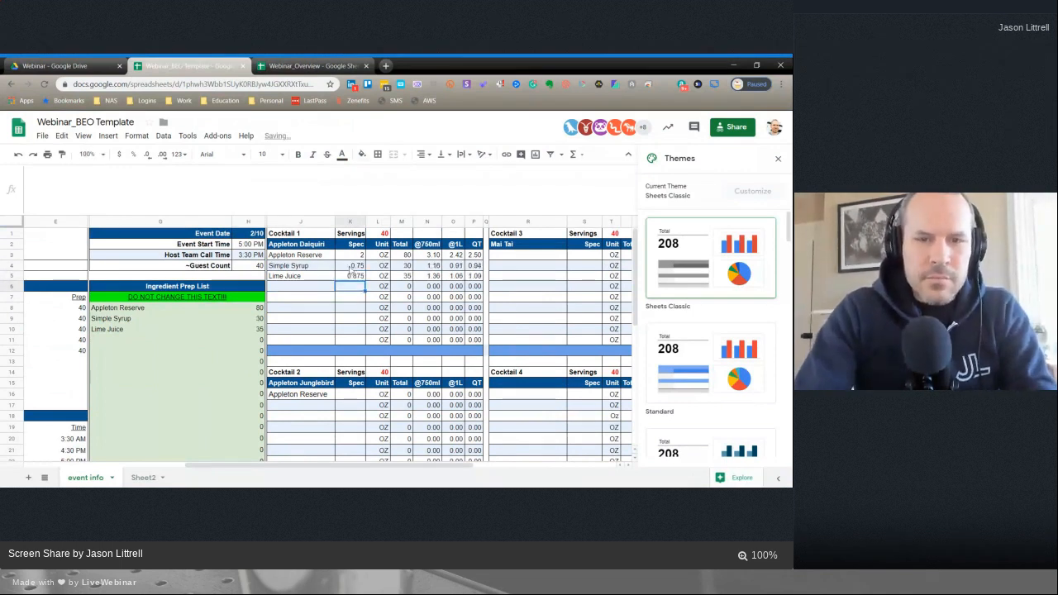
- Re-enter the Simple Syrup spec as 0.75 and the Lime Juice spec as 0.875 in K4:K5
{"action": "left_click", "coordinate": [356, 277]}
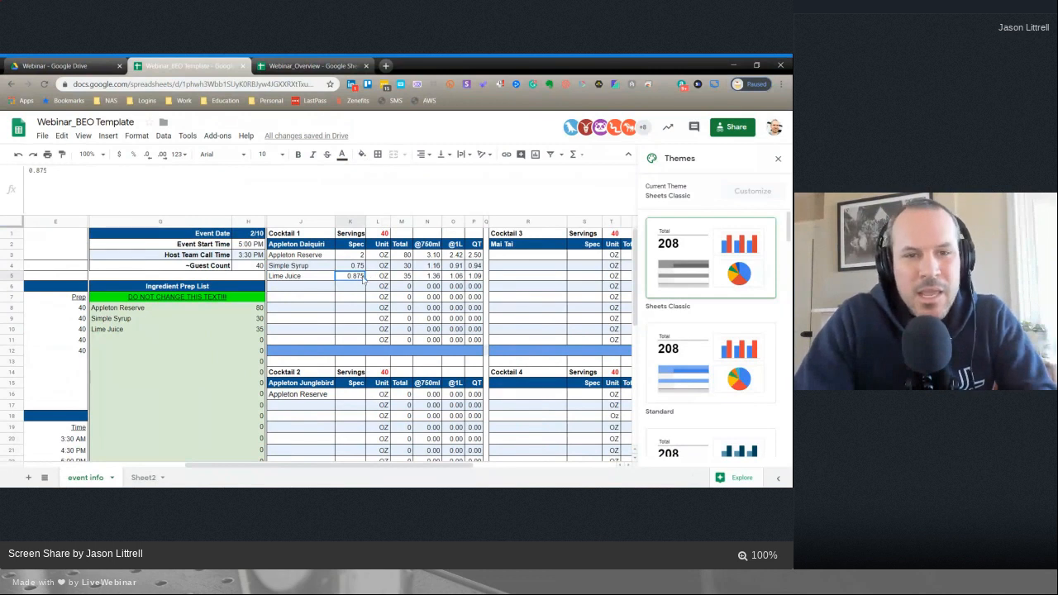
{"action": "key", "text": "Up"}
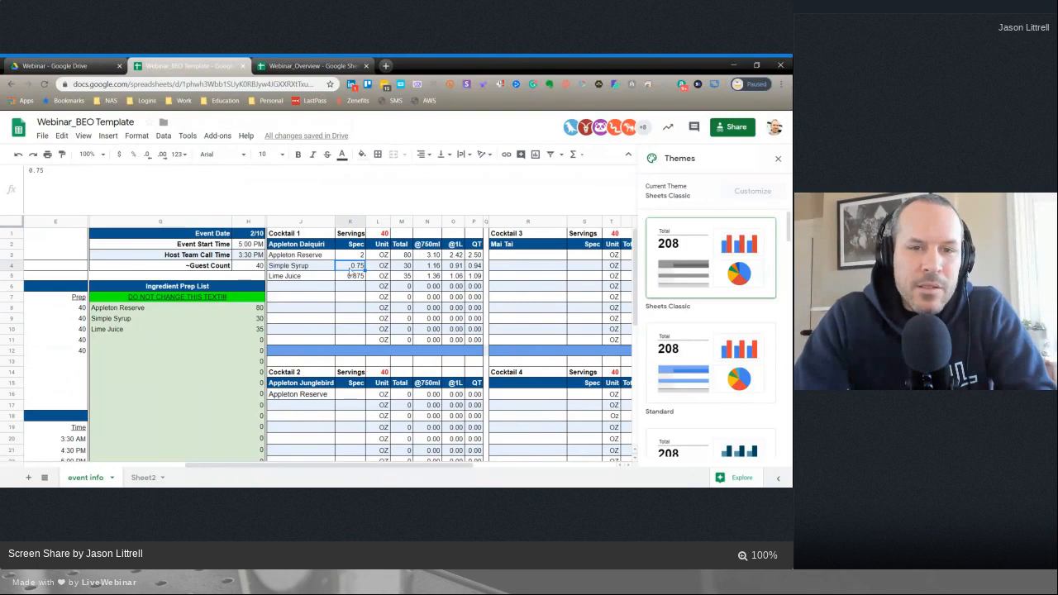
{"action": "key", "text": "BackSpace"}
{"action": "type", "text": ".75"}
{"action": "key", "text": "Return"}
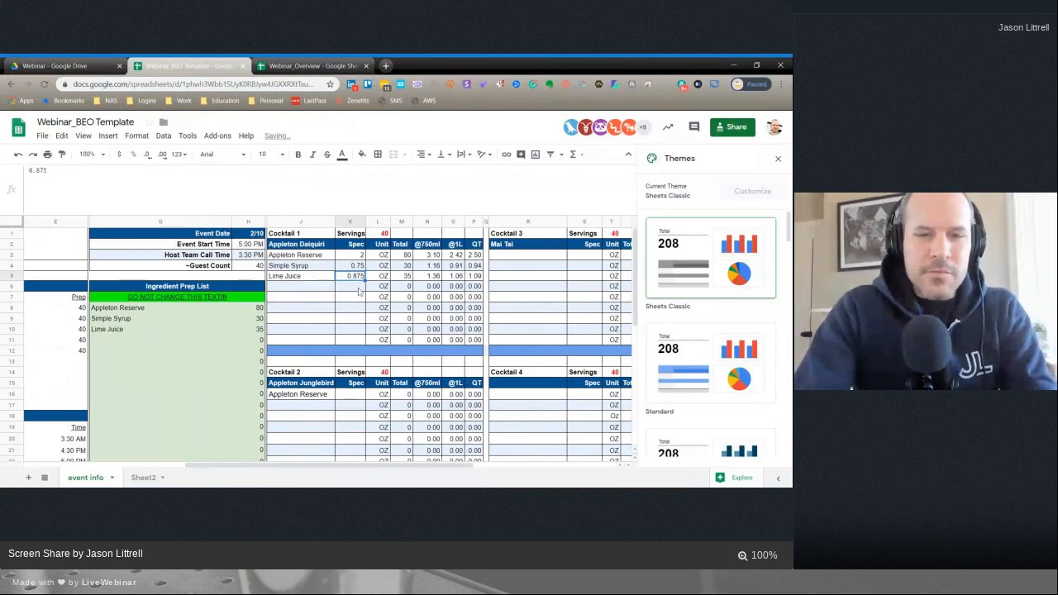
{"action": "type", "text": ".875"}
{"action": "key", "text": "Return"}
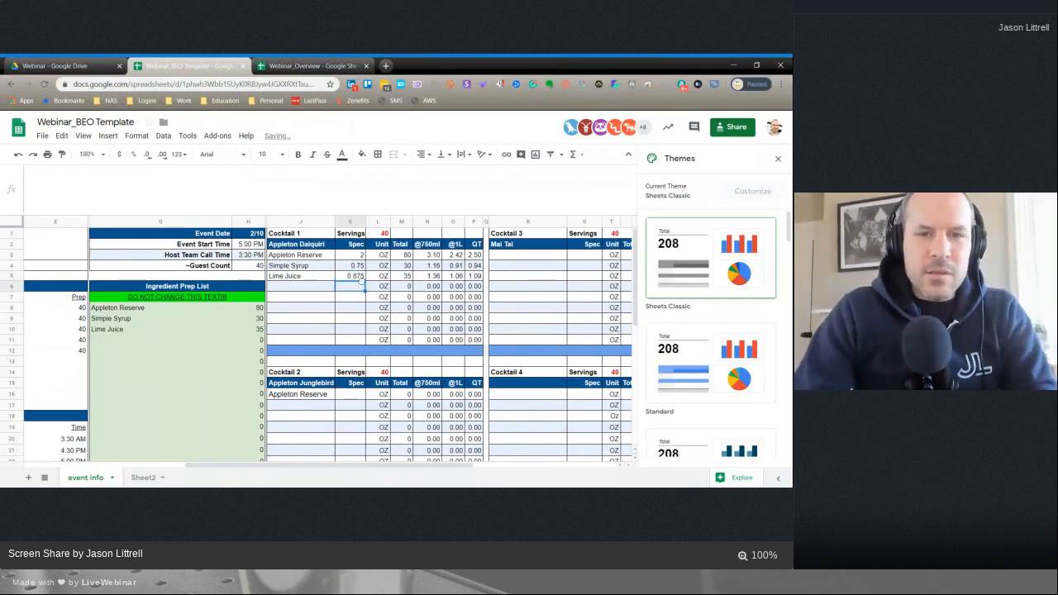
- Change the Lime Juice spec of the Appleton Daiquiri in K5 to 0.75
{"action": "left_click", "coordinate": [357, 278]}
{"action": "key", "text": "Delete"}
{"action": "type", "text": ".7"}
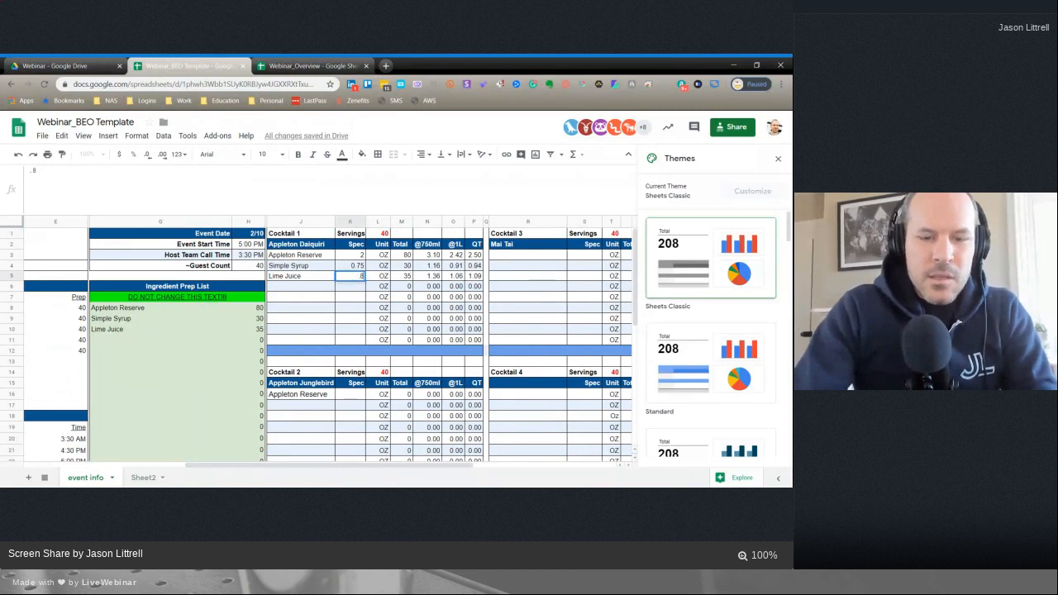
{"action": "type", "text": "5"}
{"action": "key", "text": "Return"}
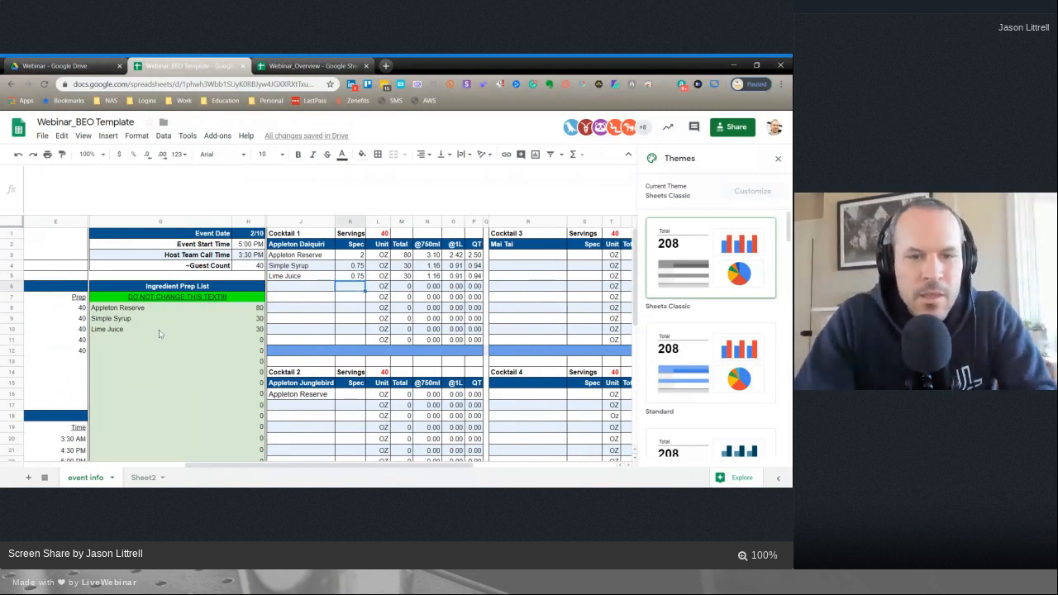
- Check the prep list formula in G8 and set the Appleton Reserve spec of the Appleton Junglebird to 2 oz
{"action": "left_click", "coordinate": [123, 307]}
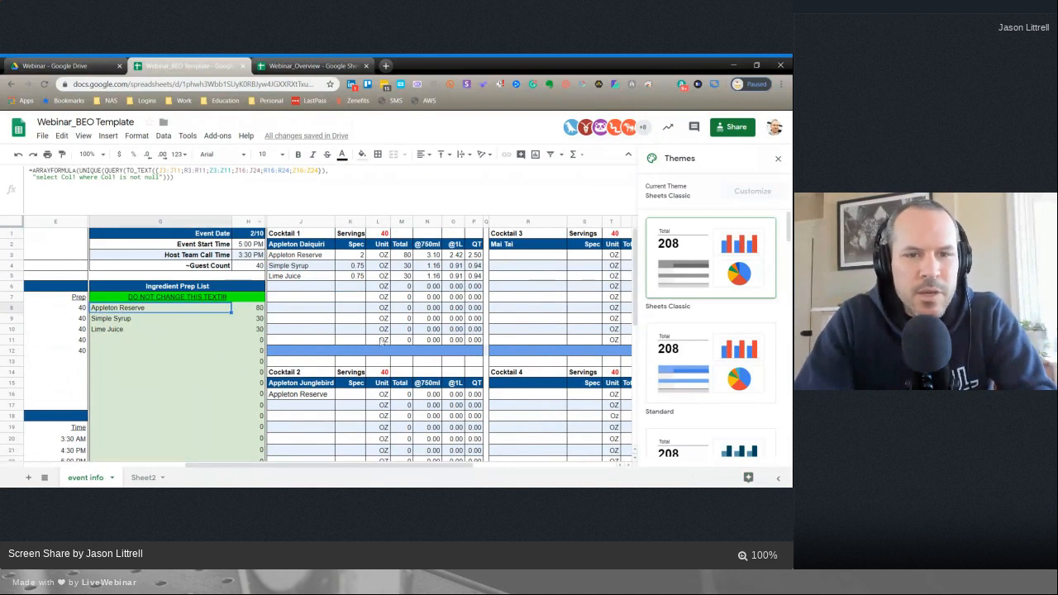
{"action": "left_click", "coordinate": [355, 395]}
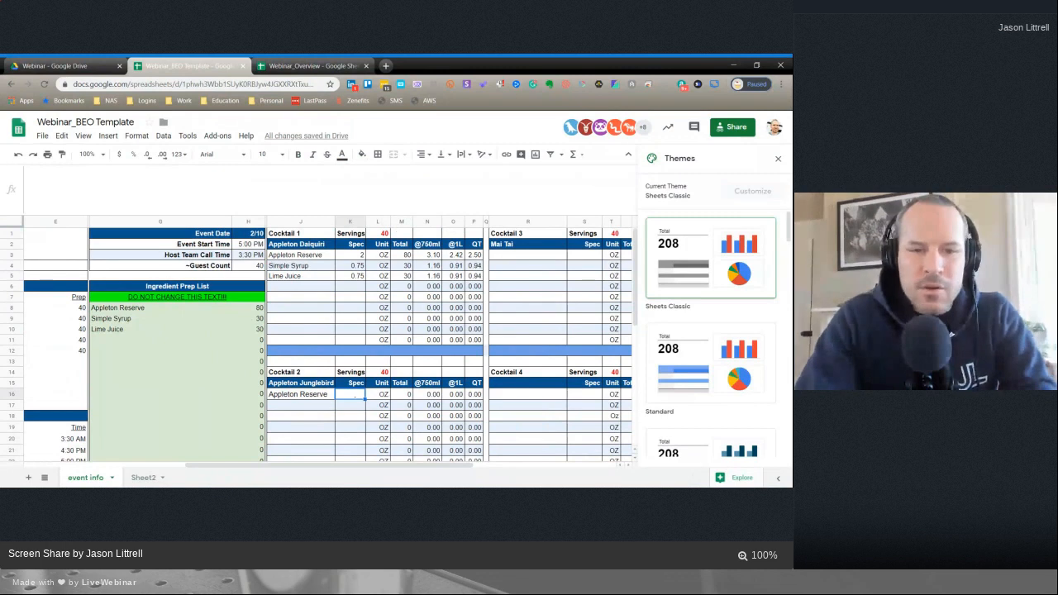
{"action": "type", "text": "2"}
{"action": "key", "text": "Return"}
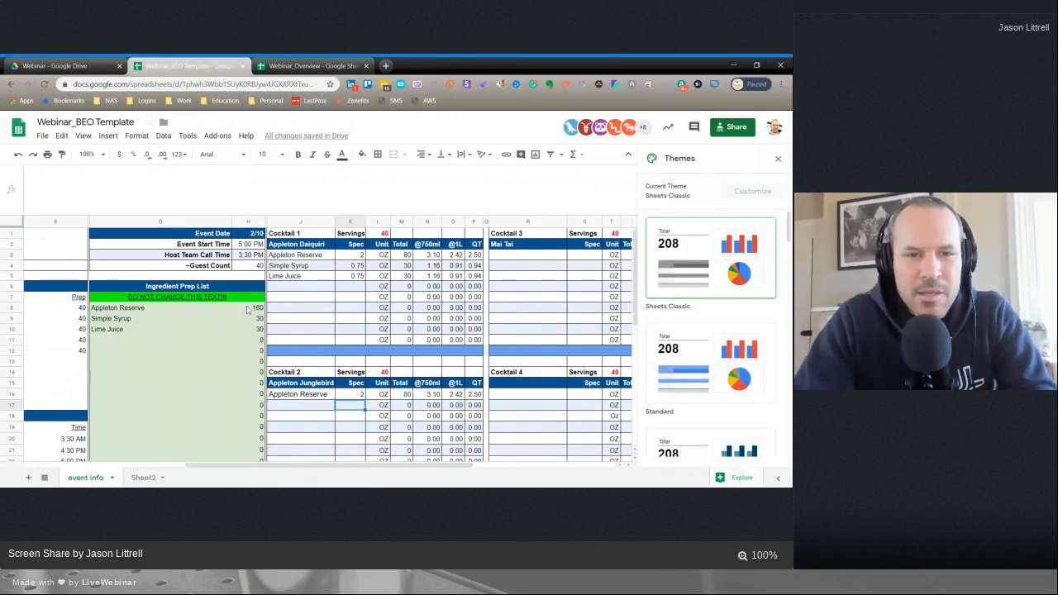
- Look over the whole BEO sheet, including the cocktail tables, Service Sequence, Setup Instructions, Ingredient Prep List, Menu and logo
{"action": "scroll", "coordinate": [422, 356], "scroll_direction": "right", "scroll_amount": 6}
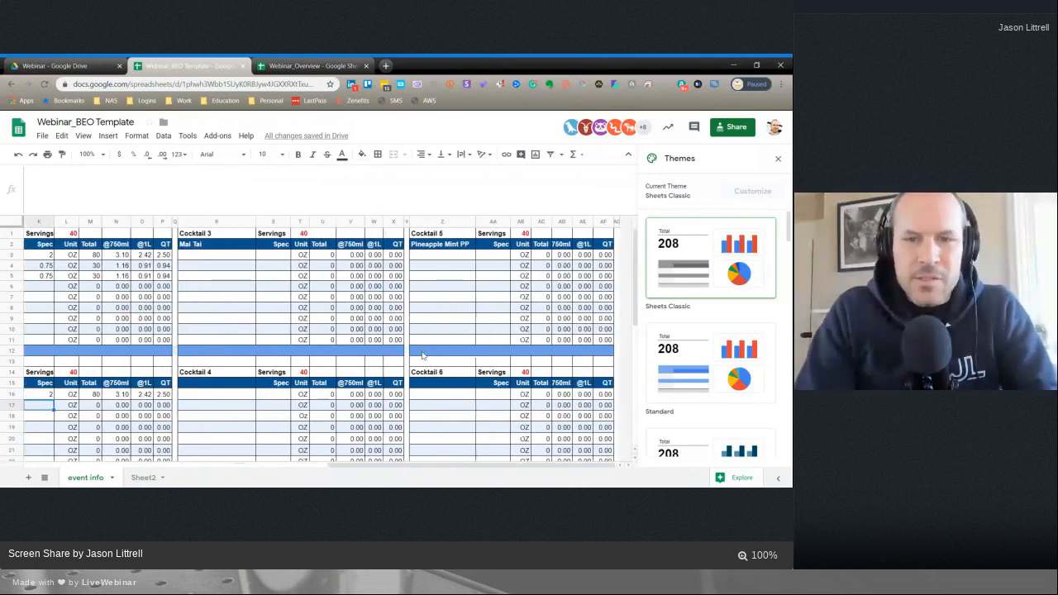
{"action": "scroll", "coordinate": [464, 357], "scroll_direction": "left", "scroll_amount": 8}
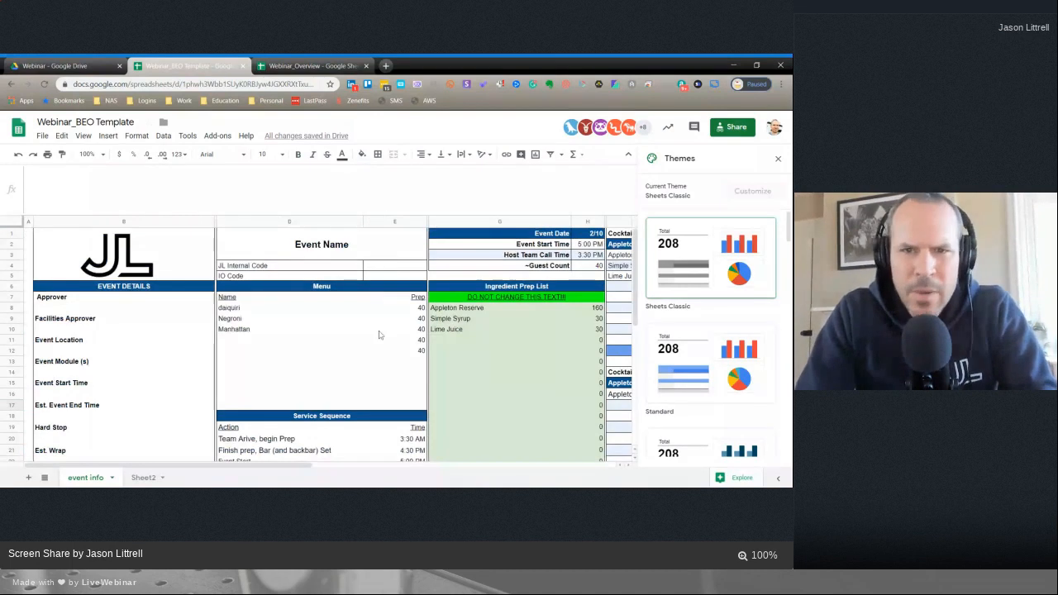
{"action": "key", "text": "alt+Tab"}
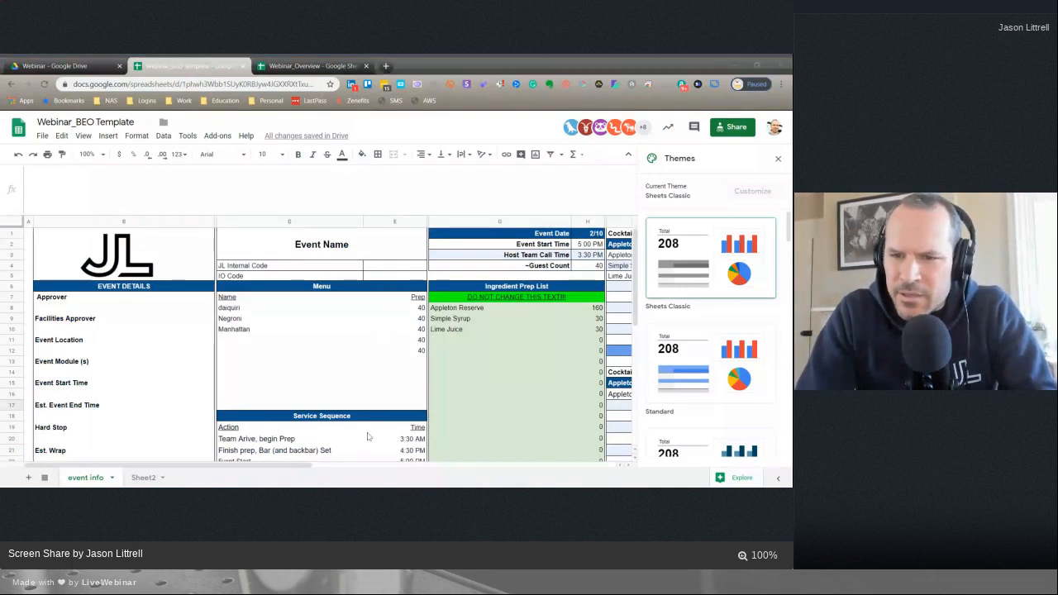
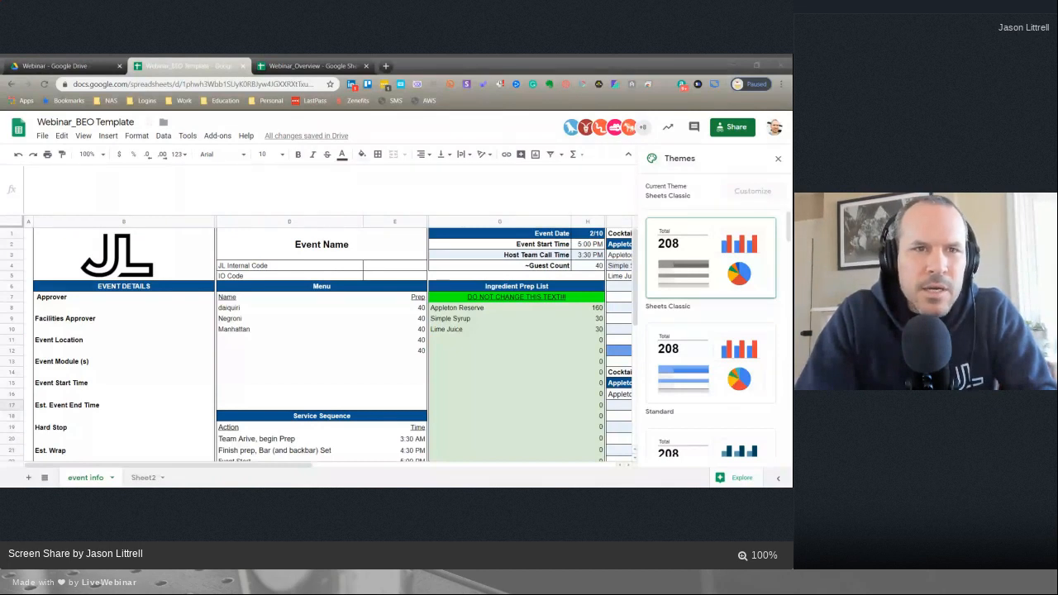
{"action": "key", "text": "alt+Tab"}
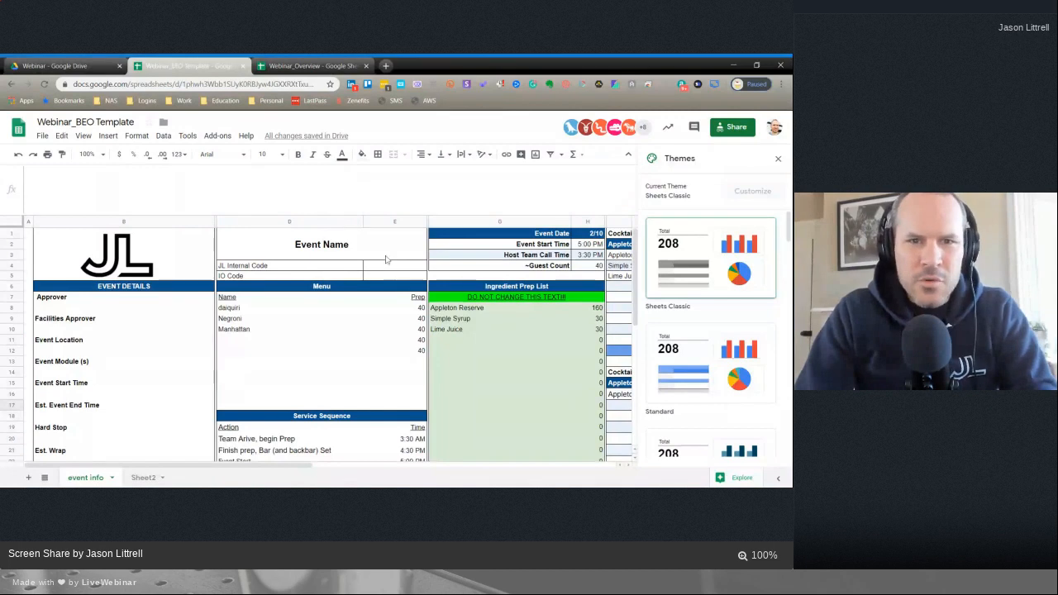
{"action": "scroll", "coordinate": [442, 323], "scroll_direction": "down", "scroll_amount": 1}
{"action": "scroll", "coordinate": [442, 323], "scroll_direction": "up", "scroll_amount": 1}
{"action": "scroll", "coordinate": [442, 323], "scroll_direction": "down", "scroll_amount": 3}
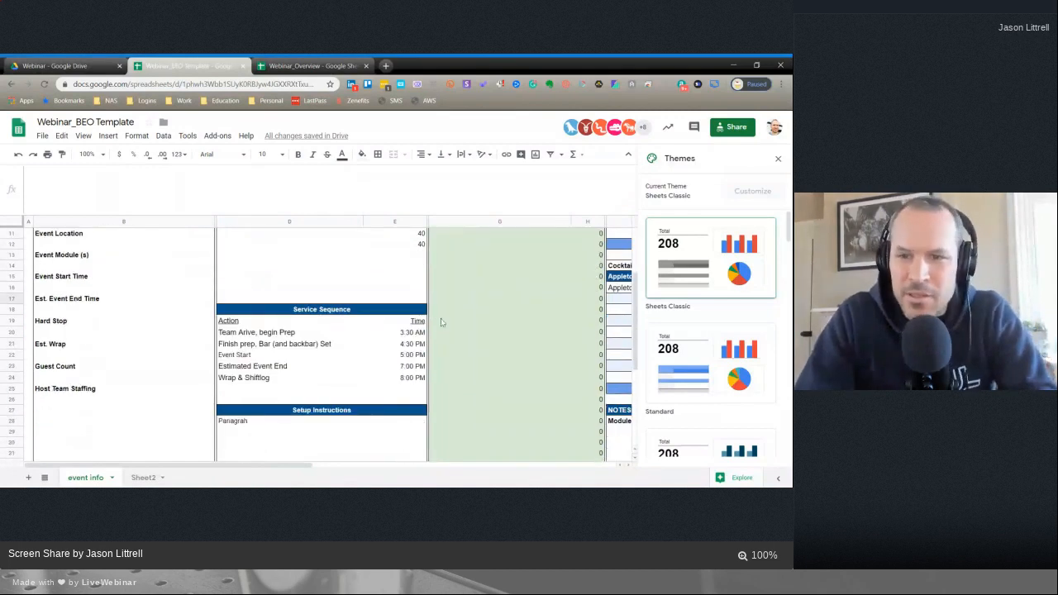
{"action": "scroll", "coordinate": [441, 322], "scroll_direction": "right", "scroll_amount": 10}
{"action": "scroll", "coordinate": [372, 339], "scroll_direction": "left", "scroll_amount": 4}
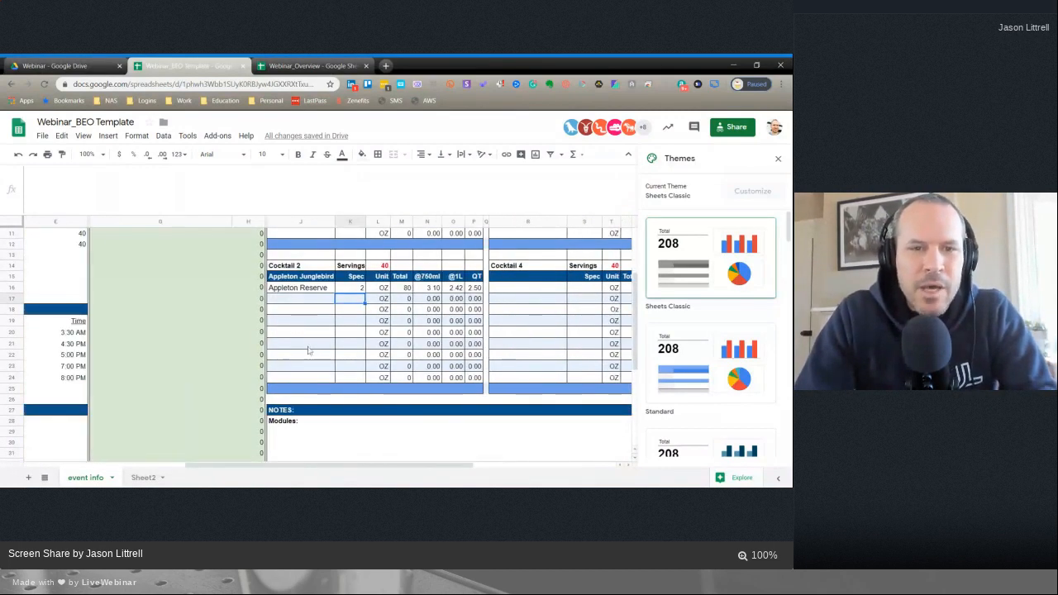
{"action": "scroll", "coordinate": [213, 359], "scroll_direction": "left", "scroll_amount": 5}
{"action": "scroll", "coordinate": [213, 359], "scroll_direction": "up", "scroll_amount": 1}
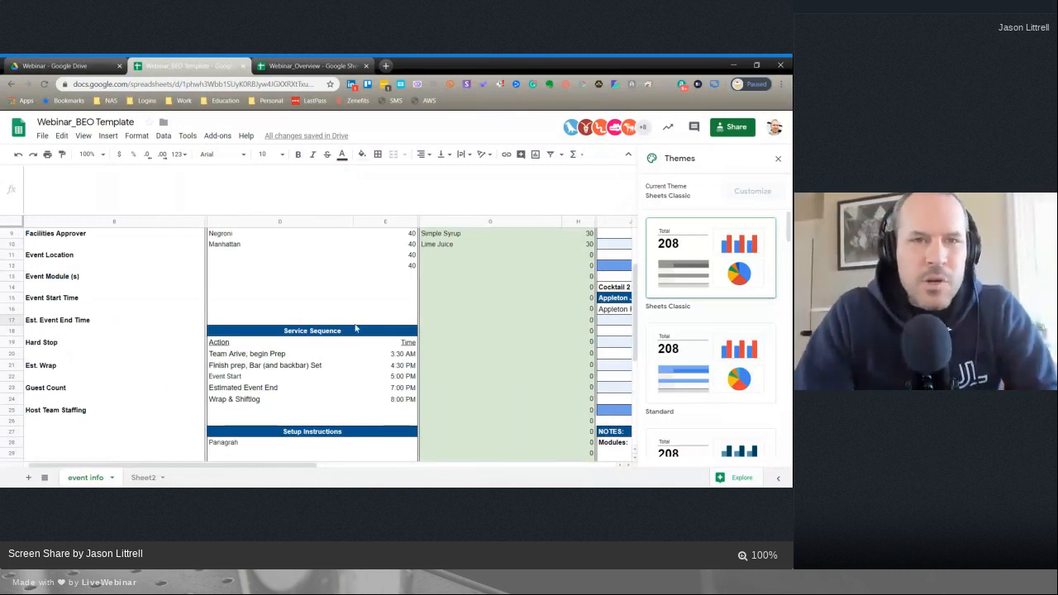
{"action": "scroll", "coordinate": [282, 307], "scroll_direction": "left", "scroll_amount": 1}
{"action": "scroll", "coordinate": [282, 307], "scroll_direction": "up", "scroll_amount": 3}
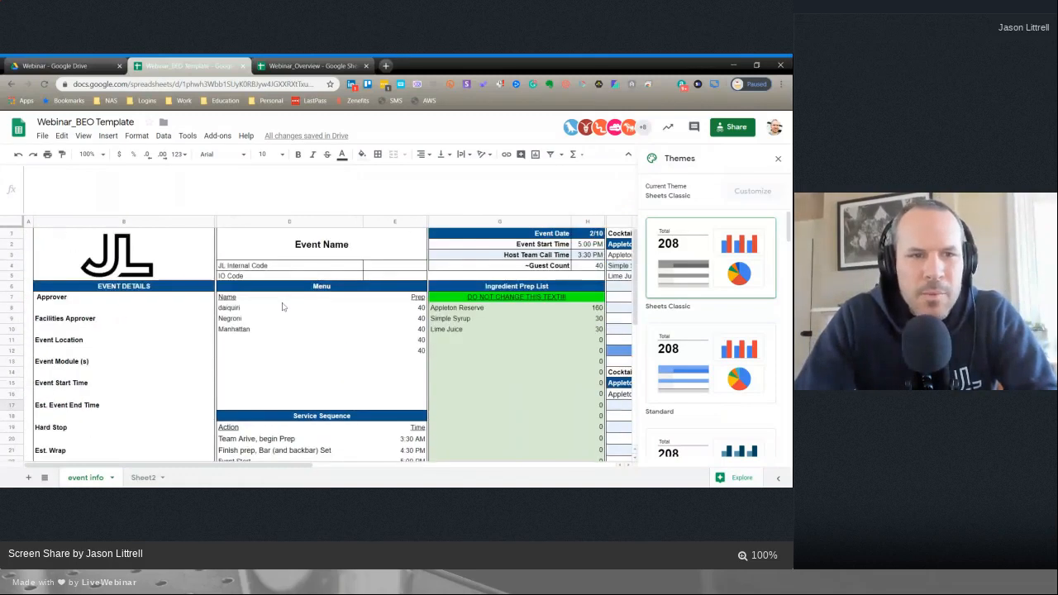
{"action": "left_click", "coordinate": [122, 260]}
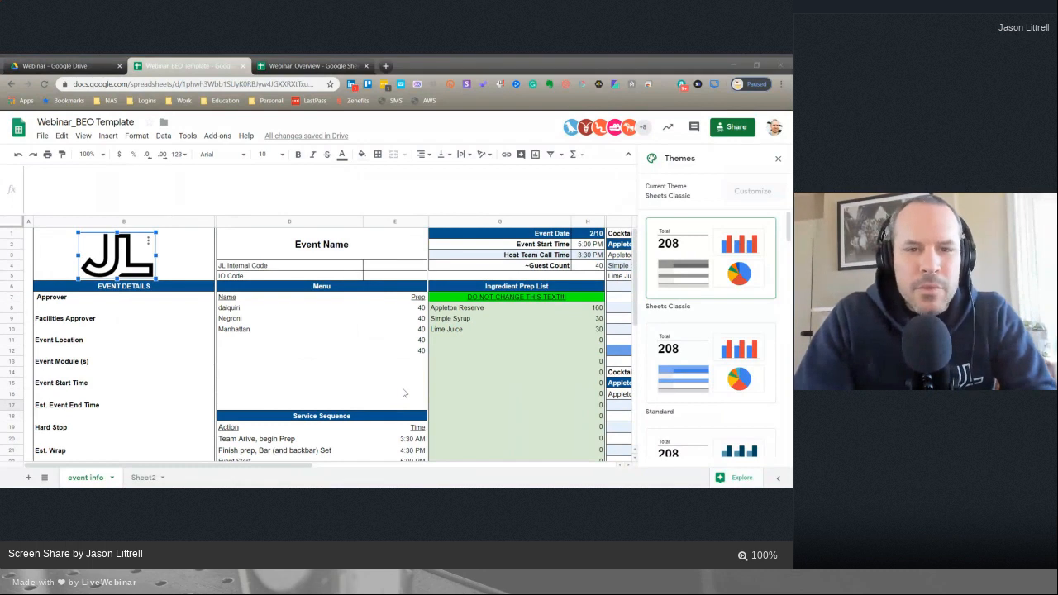
{"action": "left_click", "coordinate": [330, 376]}
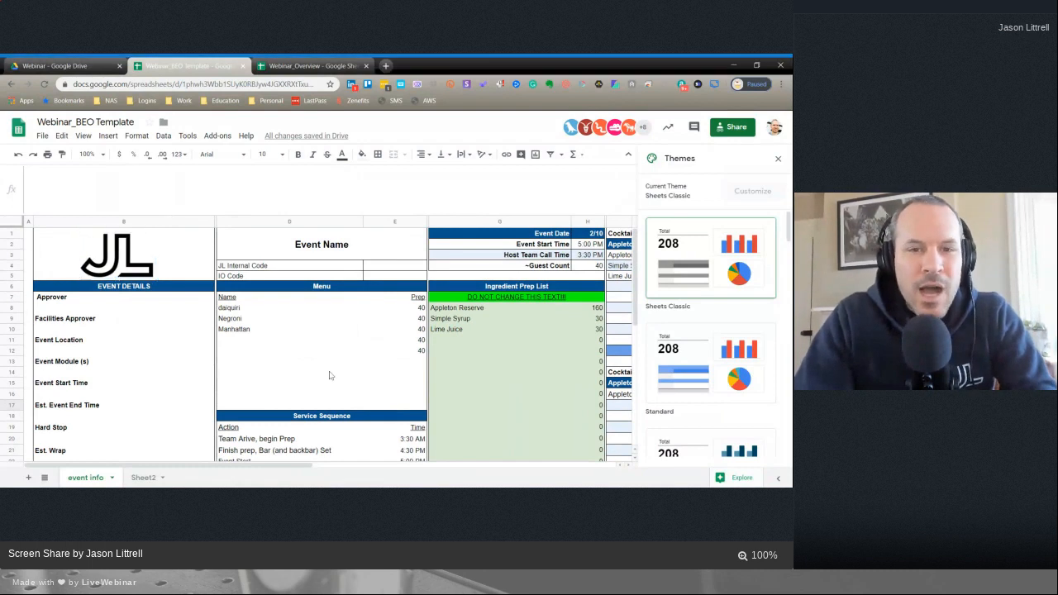
- Add a comment to the Manhattan cell in the Menu that mentions your own e-mail address, and assign it to yourself
{"action": "left_click", "coordinate": [244, 331]}
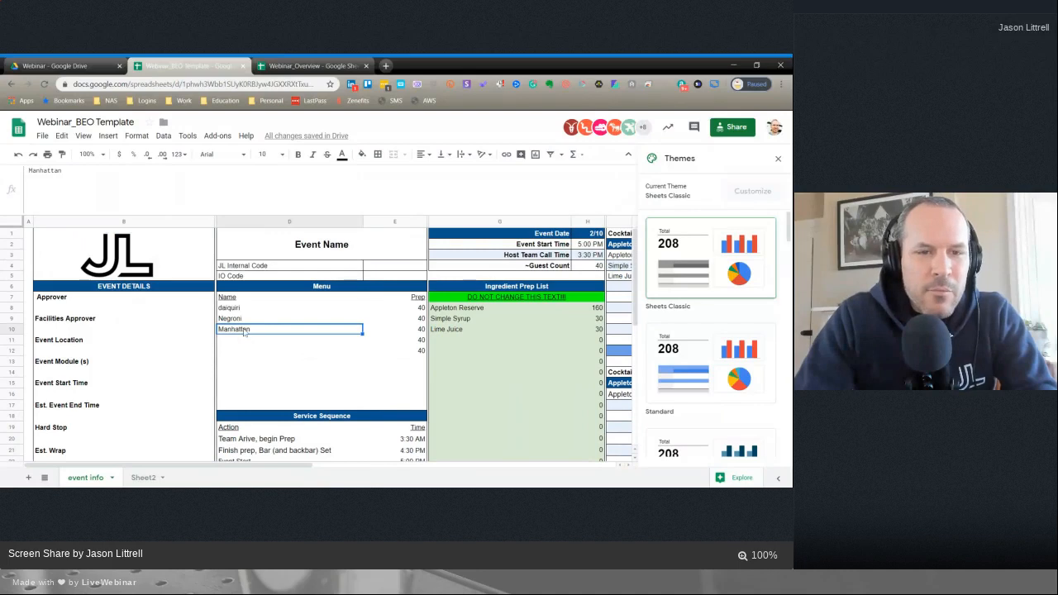
{"action": "right_click", "coordinate": [245, 335]}
{"action": "scroll", "coordinate": [286, 322], "scroll_direction": "down", "scroll_amount": 1}
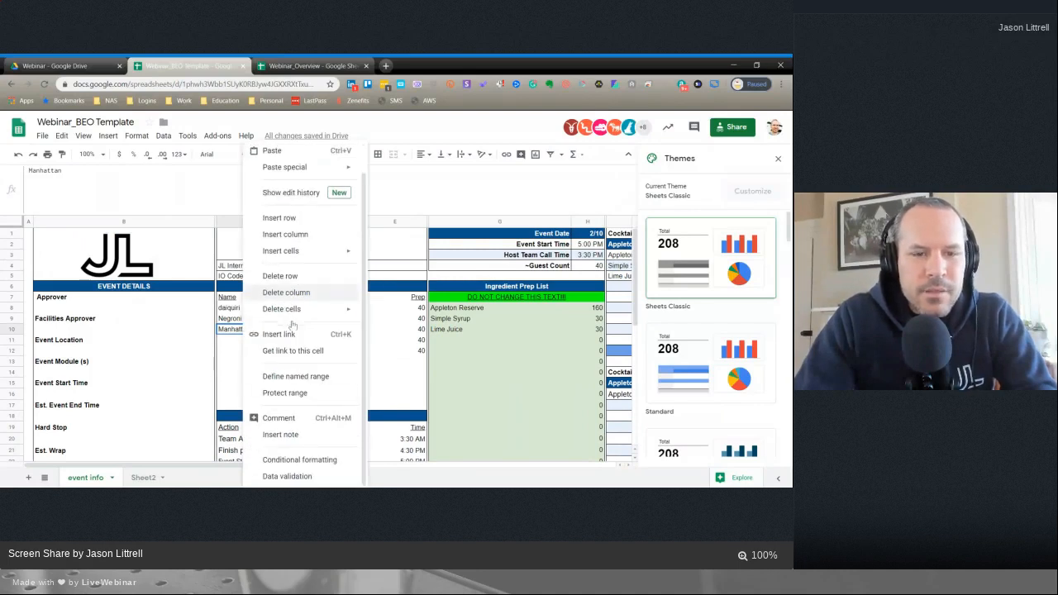
{"action": "left_click", "coordinate": [346, 418]}
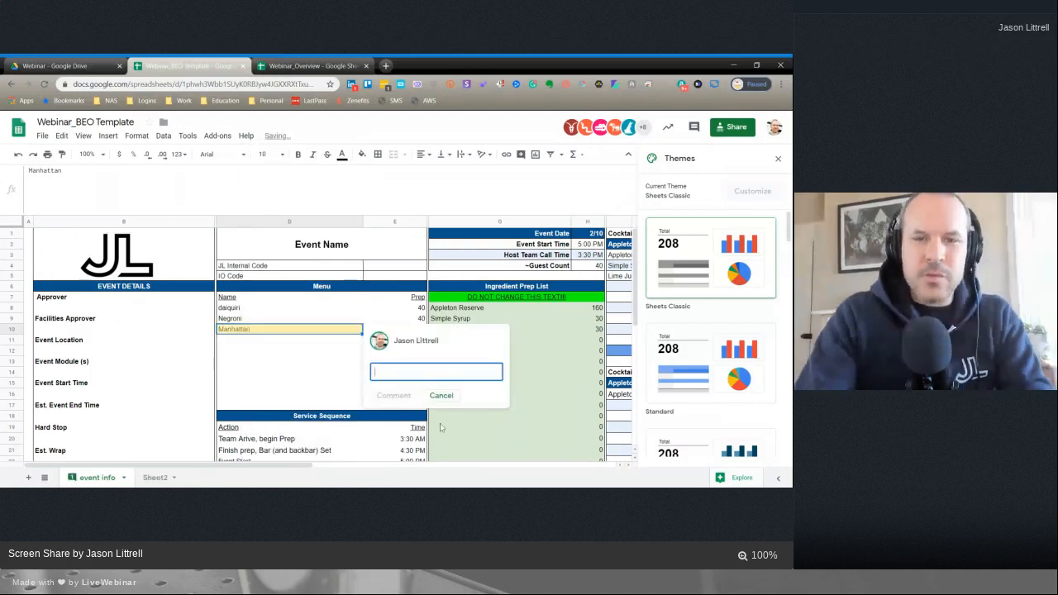
{"action": "type", "text": "+"}
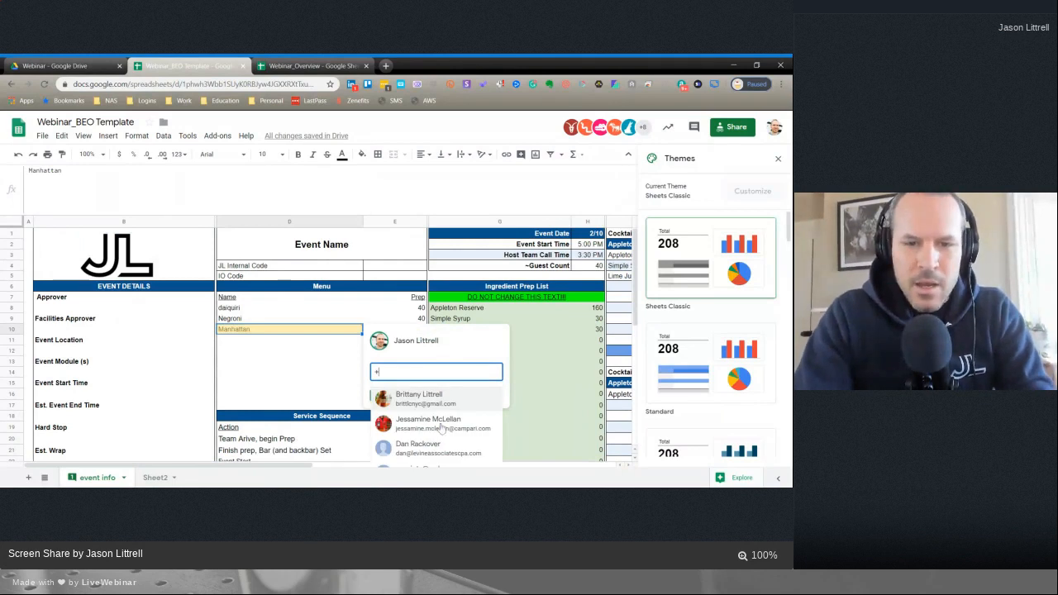
{"action": "type", "text": "jason"}
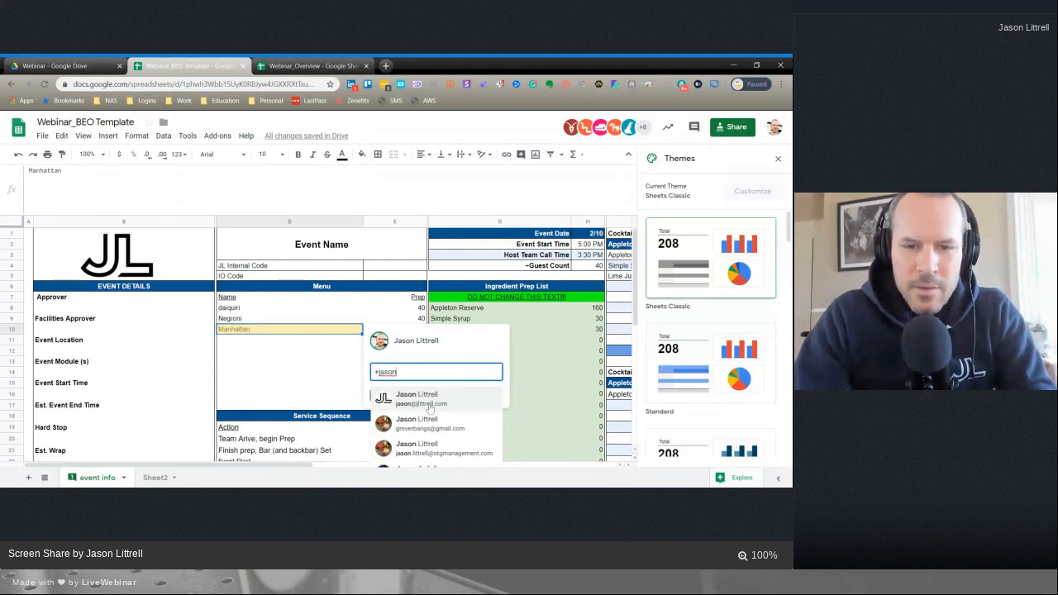
{"action": "left_click", "coordinate": [430, 401]}
{"action": "left_click", "coordinate": [376, 392]}
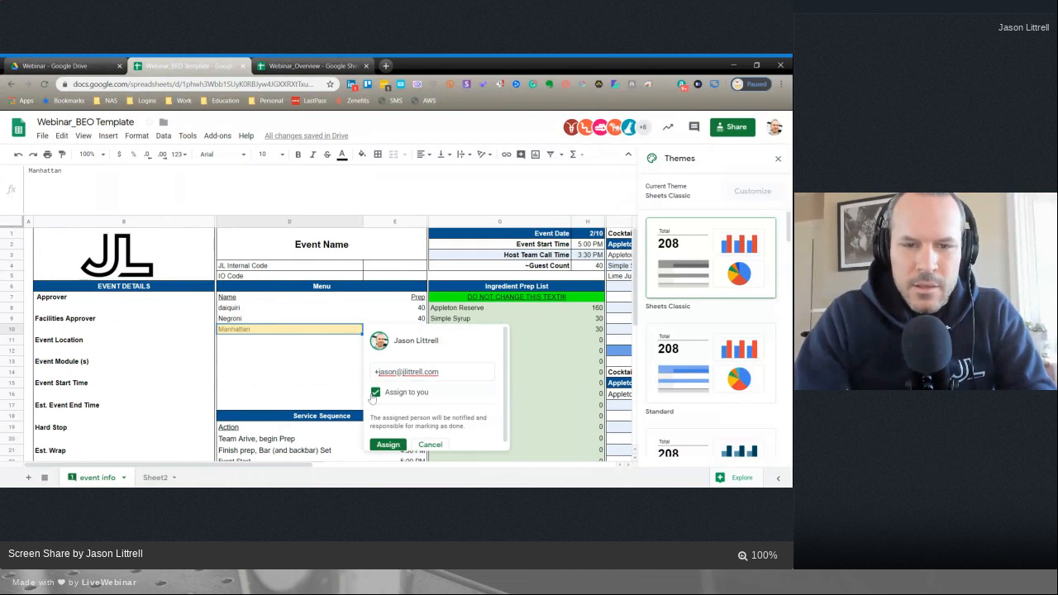
{"action": "scroll", "coordinate": [377, 406], "scroll_direction": "down", "scroll_amount": 1}
{"action": "left_click", "coordinate": [391, 424]}
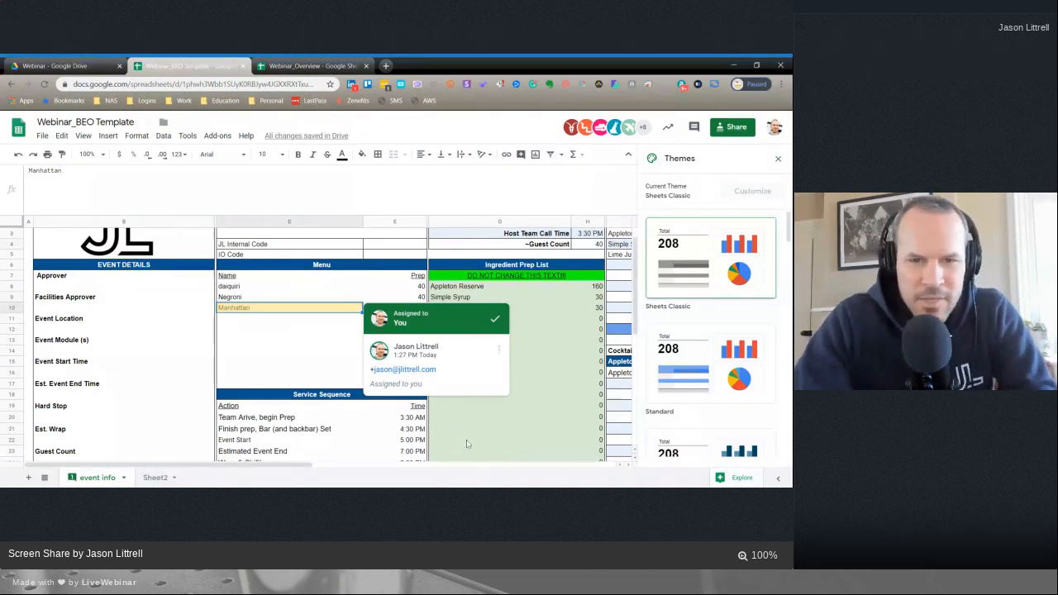
- Edit the Manhattan comment to add a line with the assignee's first name followed by ", I need help!" and save it
{"action": "left_click", "coordinate": [498, 350]}
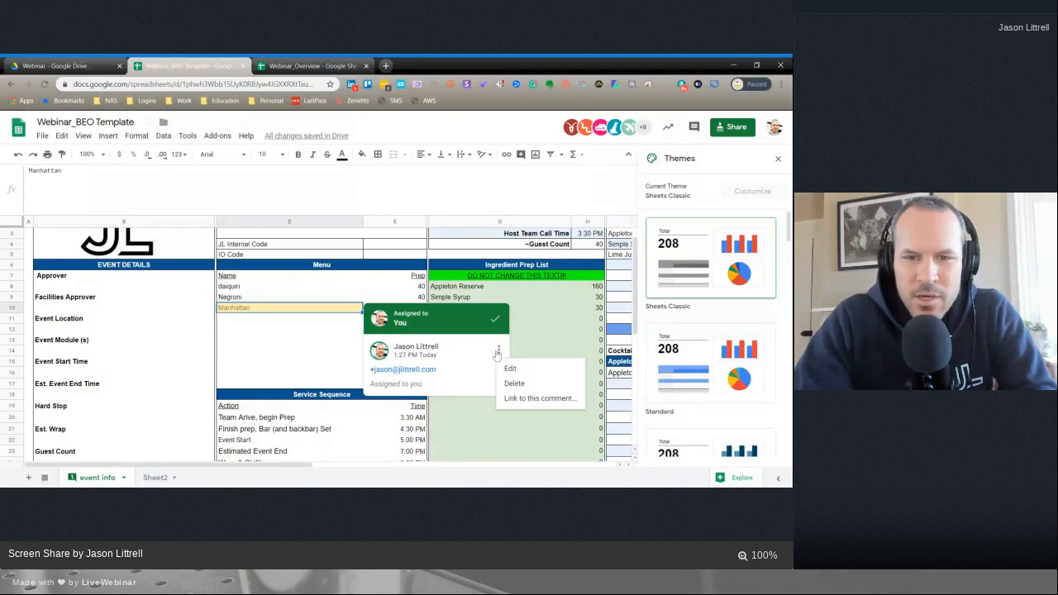
{"action": "left_click", "coordinate": [510, 368]}
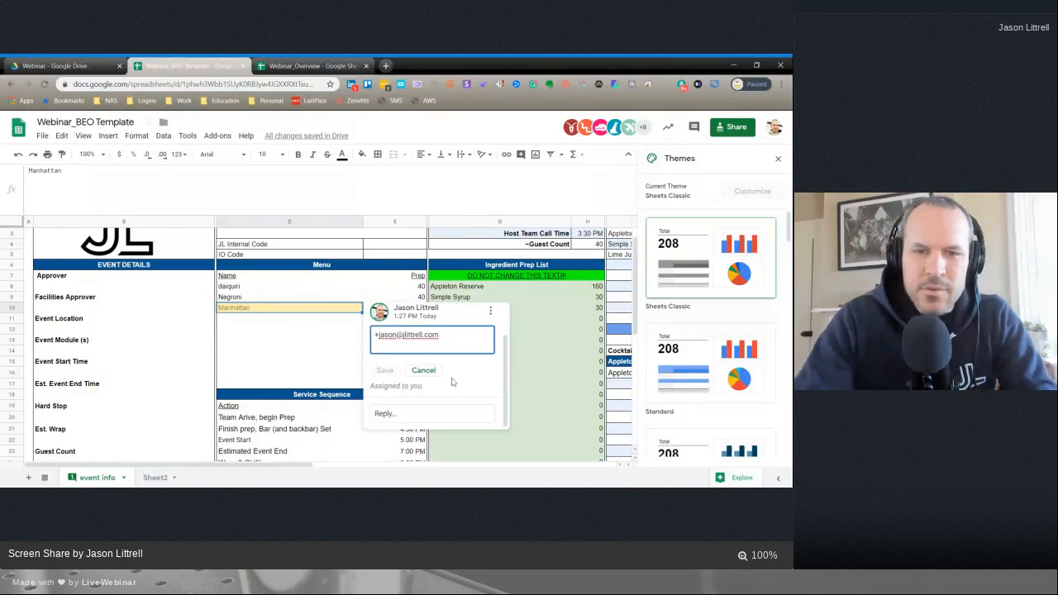
{"action": "key", "text": "Return"}
{"action": "type", "text": "Jason"}
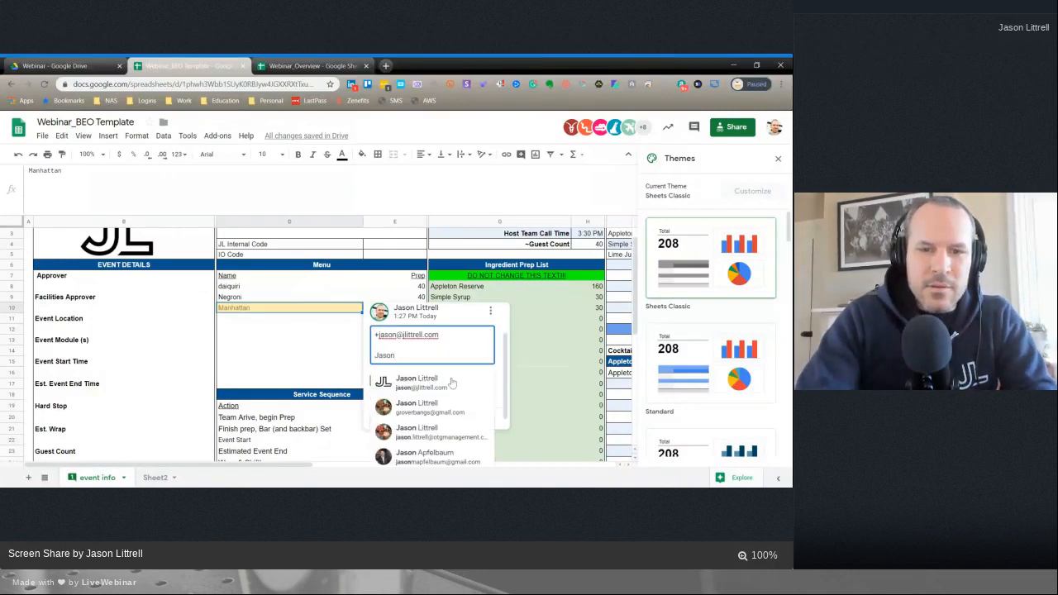
{"action": "type", "text": ", I nee"}
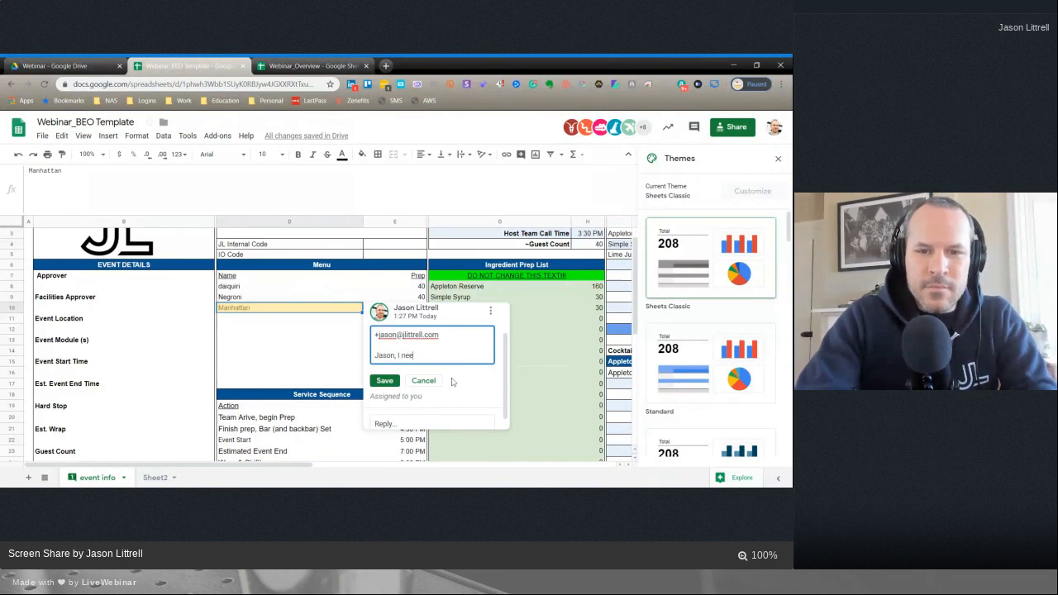
{"action": "type", "text": "d help"}
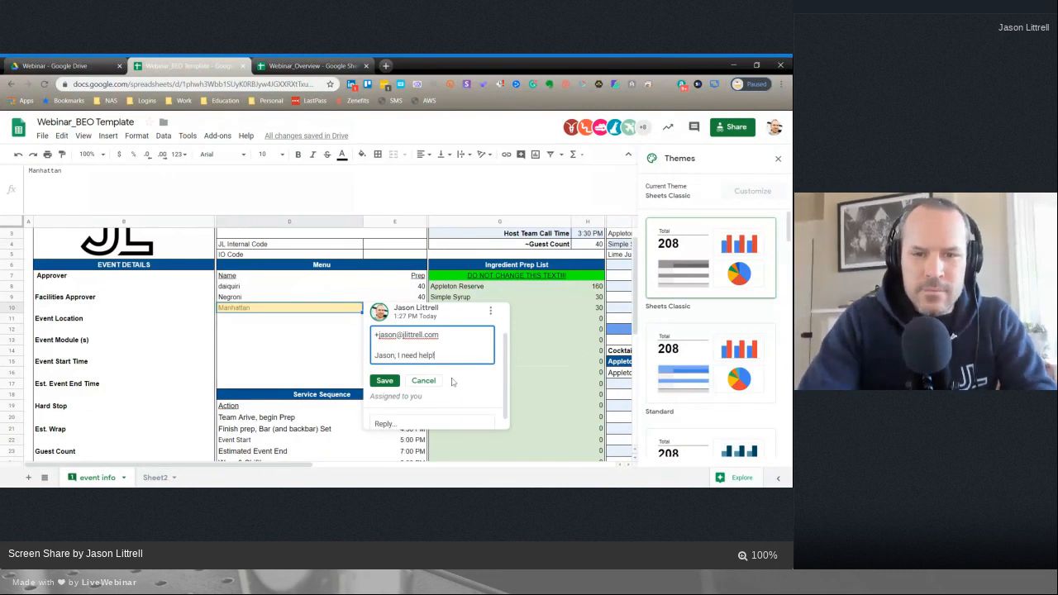
{"action": "type", "text": "!"}
{"action": "left_click", "coordinate": [392, 381]}
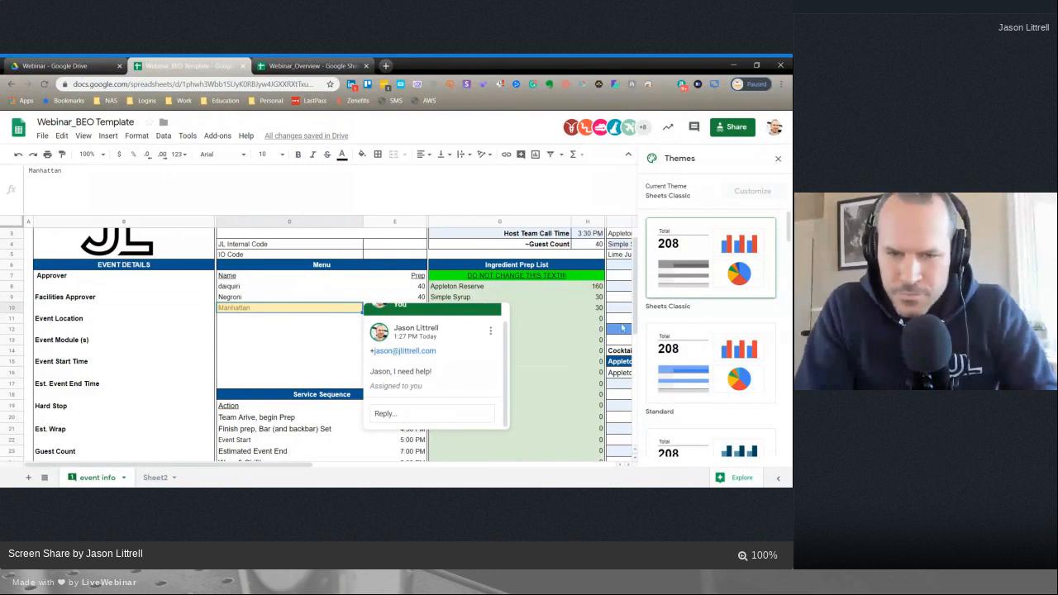
{"action": "left_click", "coordinate": [306, 353]}
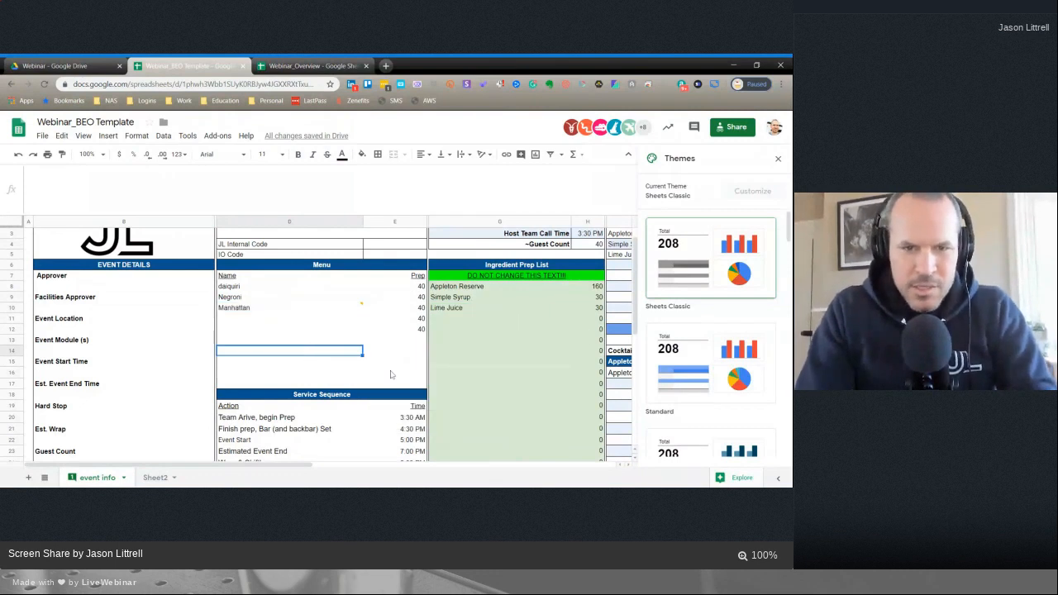
- Rename the spreadsheet to 217_webinar
{"action": "scroll", "coordinate": [391, 375], "scroll_direction": "up", "scroll_amount": 1}
{"action": "scroll", "coordinate": [391, 374], "scroll_direction": "right", "scroll_amount": 5}
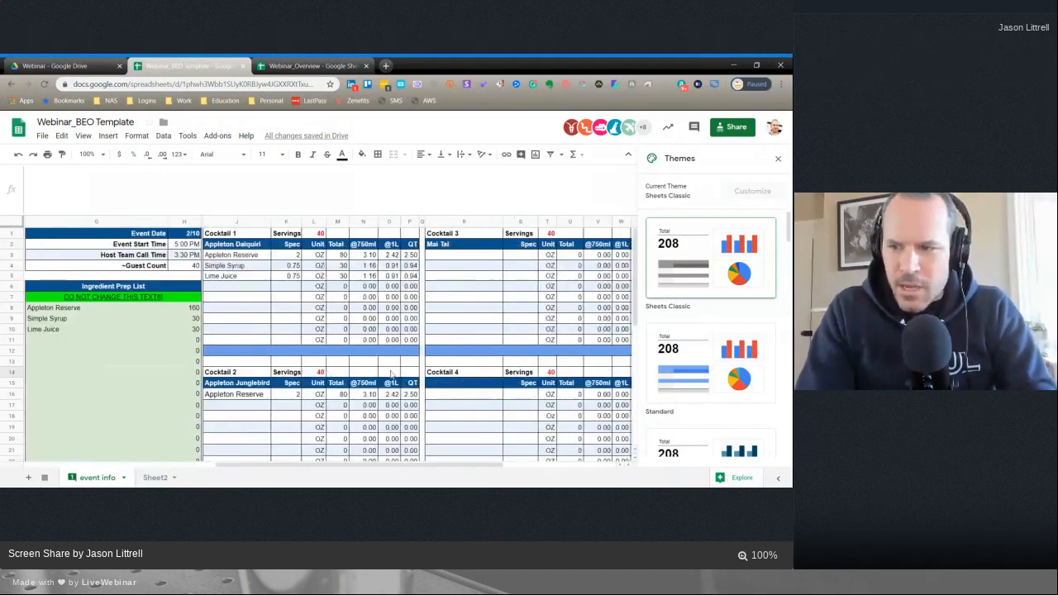
{"action": "scroll", "coordinate": [391, 375], "scroll_direction": "left", "scroll_amount": 5}
{"action": "scroll", "coordinate": [271, 422], "scroll_direction": "down", "scroll_amount": 4}
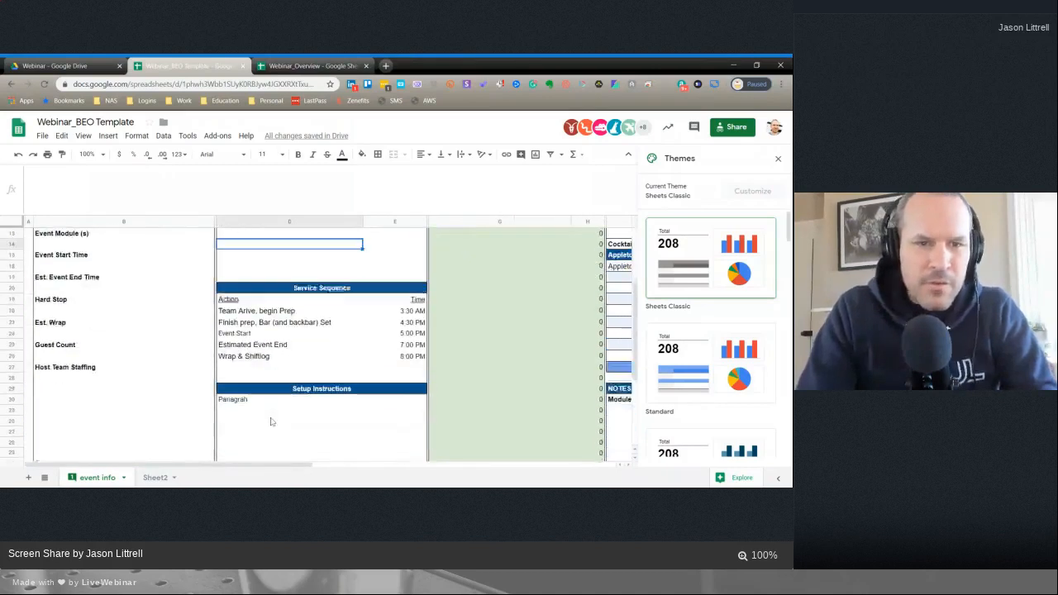
{"action": "scroll", "coordinate": [270, 421], "scroll_direction": "up", "scroll_amount": 4}
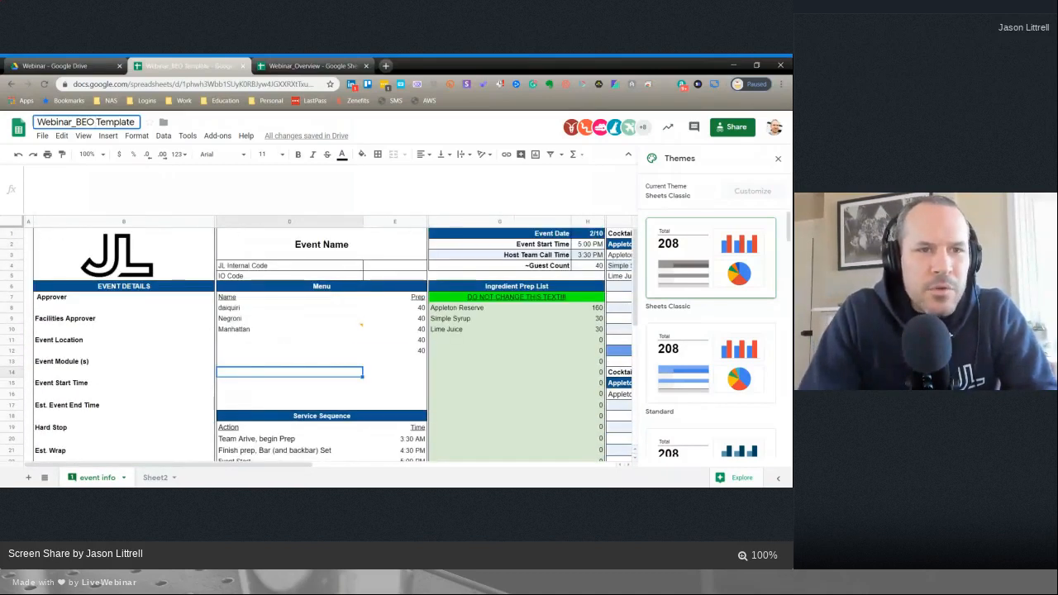
{"action": "left_click", "coordinate": [86, 121]}
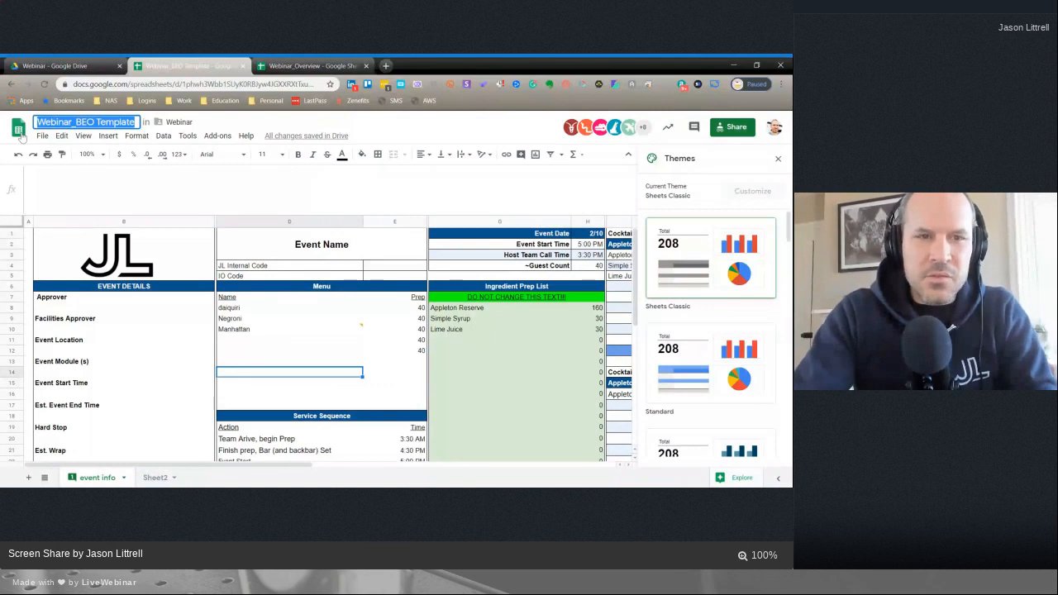
{"action": "type", "text": "217_webinar"}
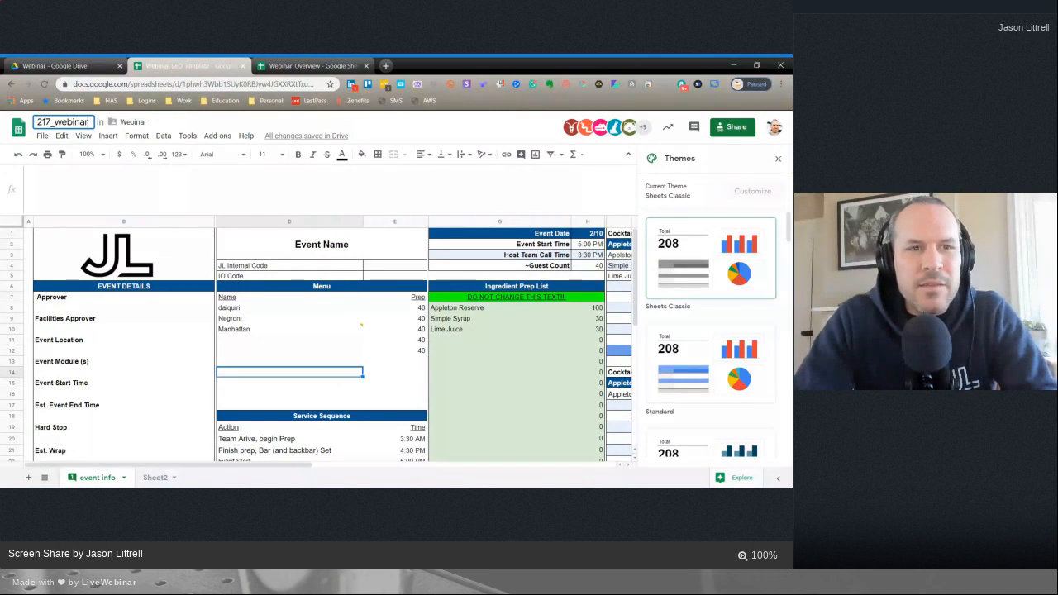
{"action": "key", "text": "Return"}
- Extend the spreadsheet's name with the year and event time so it reads 217_20_1700webinar
{"action": "left_click", "coordinate": [62, 122]}
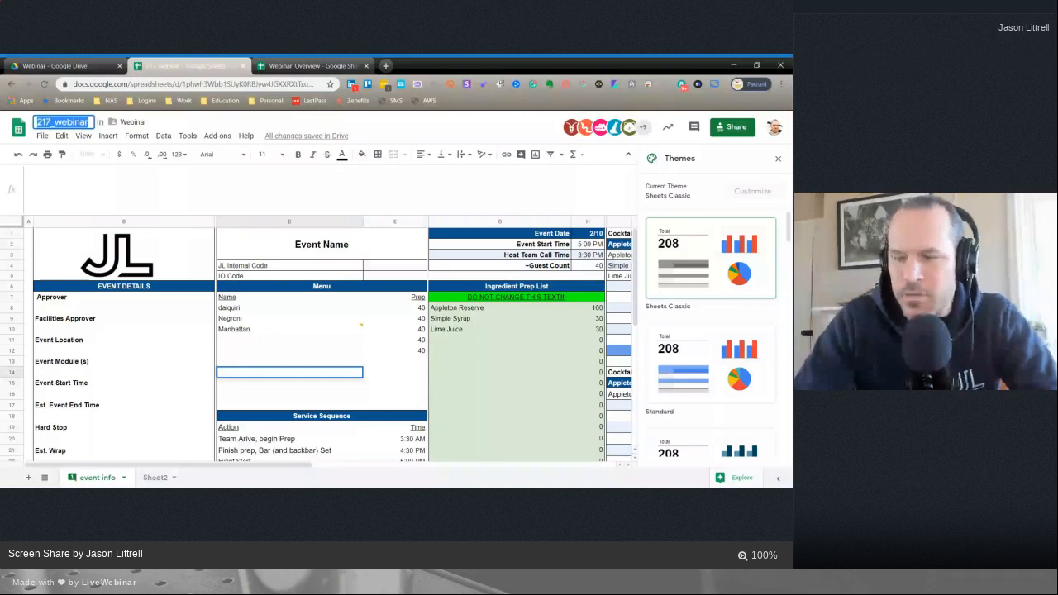
{"action": "key", "text": "Return"}
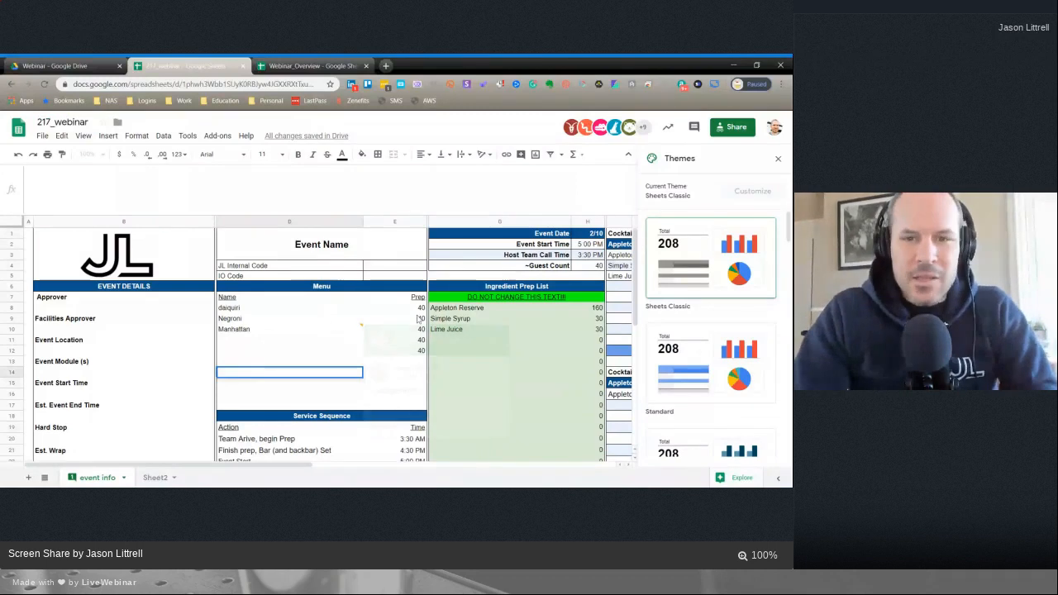
{"action": "left_click", "coordinate": [63, 123]}
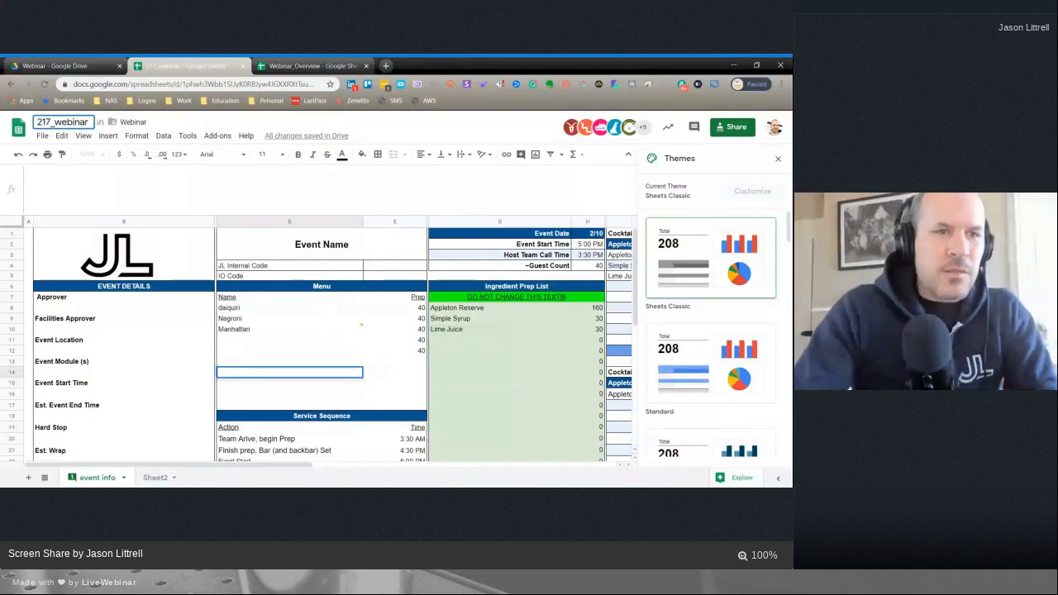
{"action": "type", "text": "20_"}
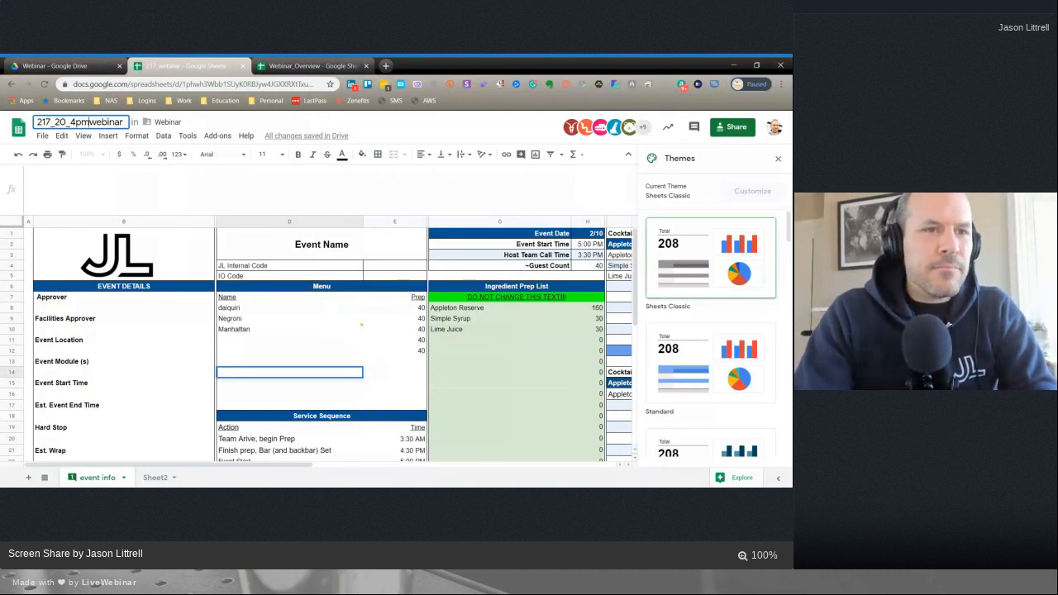
{"action": "type", "text": "1700"}
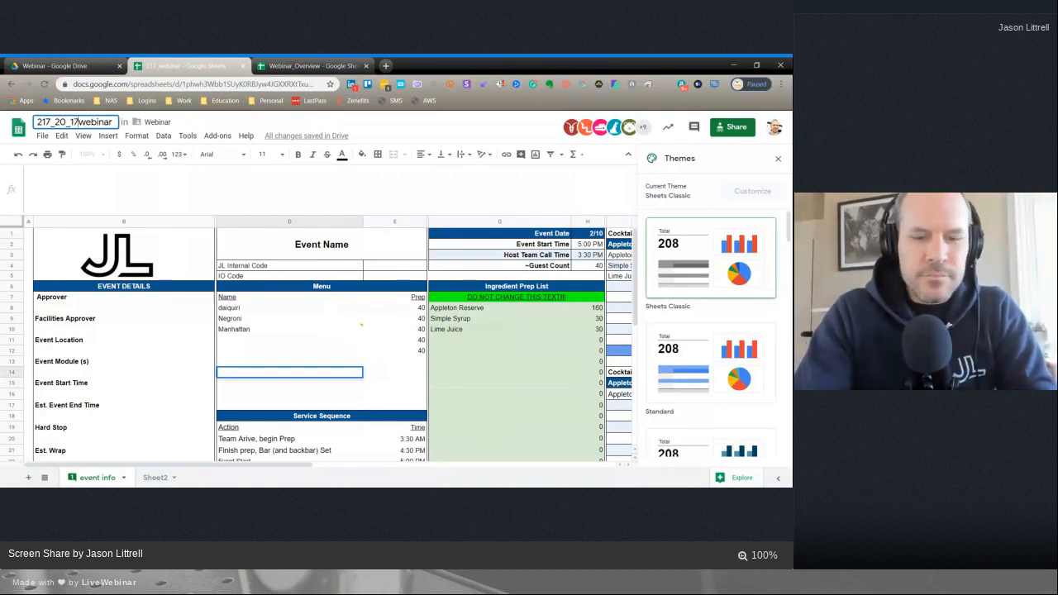
{"action": "key", "text": "Return"}
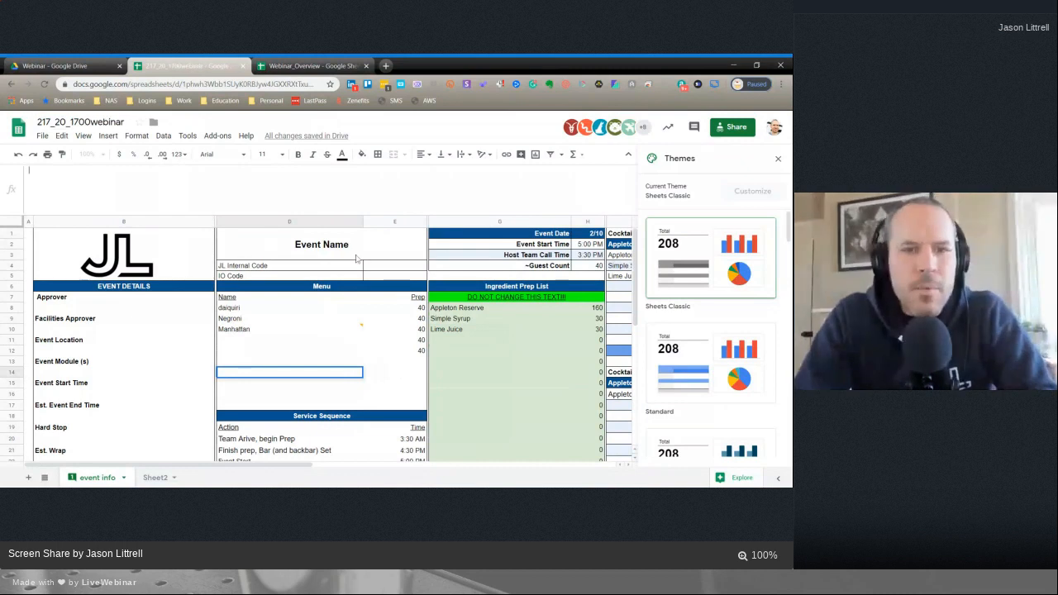
- Look over the Service Sequence, the cocktail tables, and the Notes and Glossary sections of the event info sheet
{"action": "scroll", "coordinate": [266, 330], "scroll_direction": "down", "scroll_amount": 2}
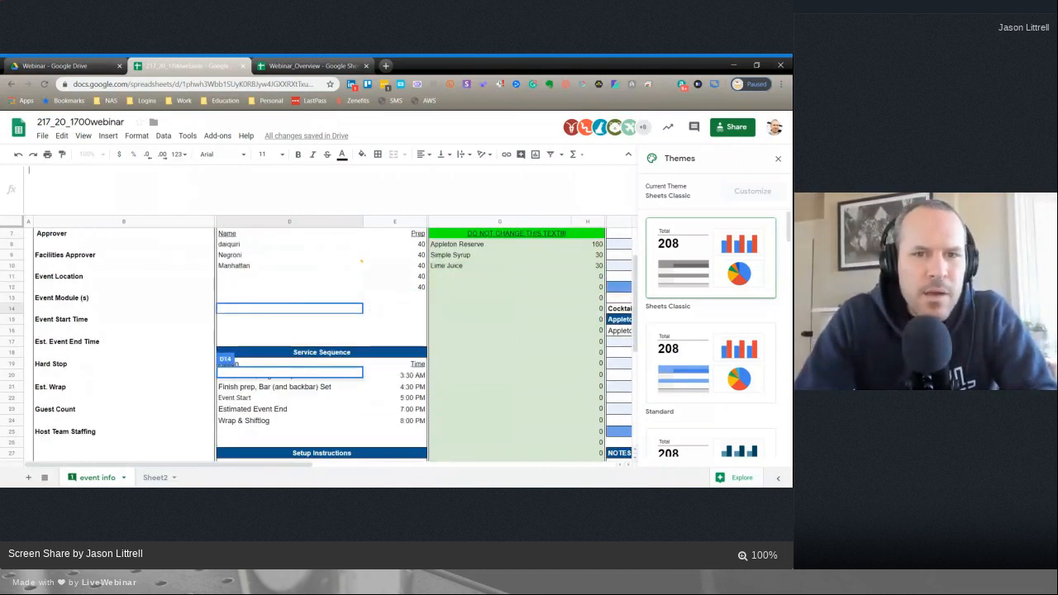
{"action": "scroll", "coordinate": [371, 307], "scroll_direction": "down", "scroll_amount": 3}
{"action": "scroll", "coordinate": [373, 310], "scroll_direction": "right", "scroll_amount": 5}
{"action": "scroll", "coordinate": [374, 310], "scroll_direction": "right", "scroll_amount": 5}
{"action": "scroll", "coordinate": [374, 310], "scroll_direction": "up", "scroll_amount": 1}
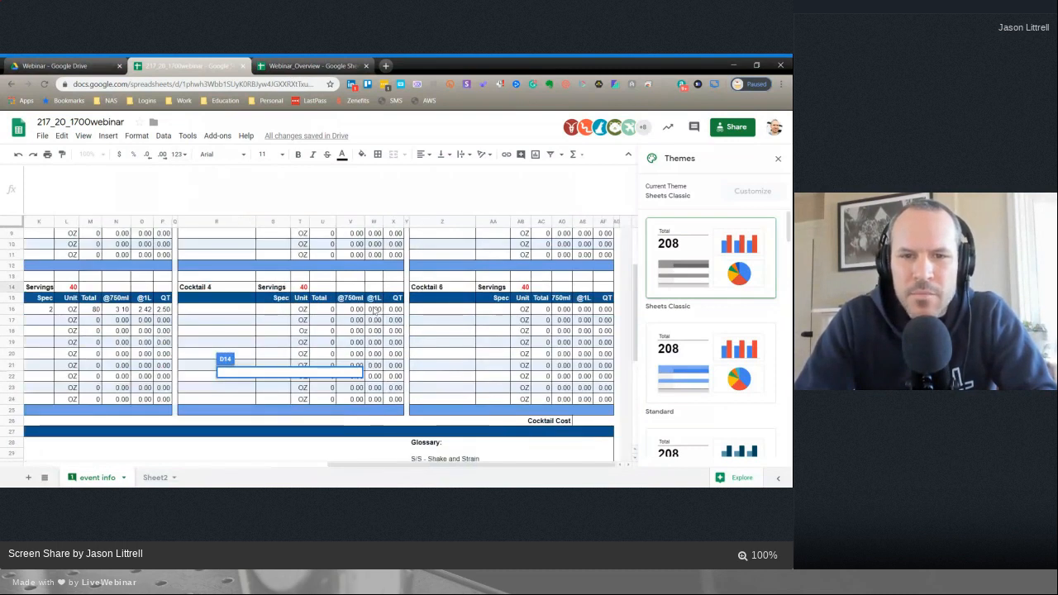
{"action": "scroll", "coordinate": [373, 310], "scroll_direction": "down", "scroll_amount": 6}
{"action": "scroll", "coordinate": [374, 310], "scroll_direction": "left", "scroll_amount": 10}
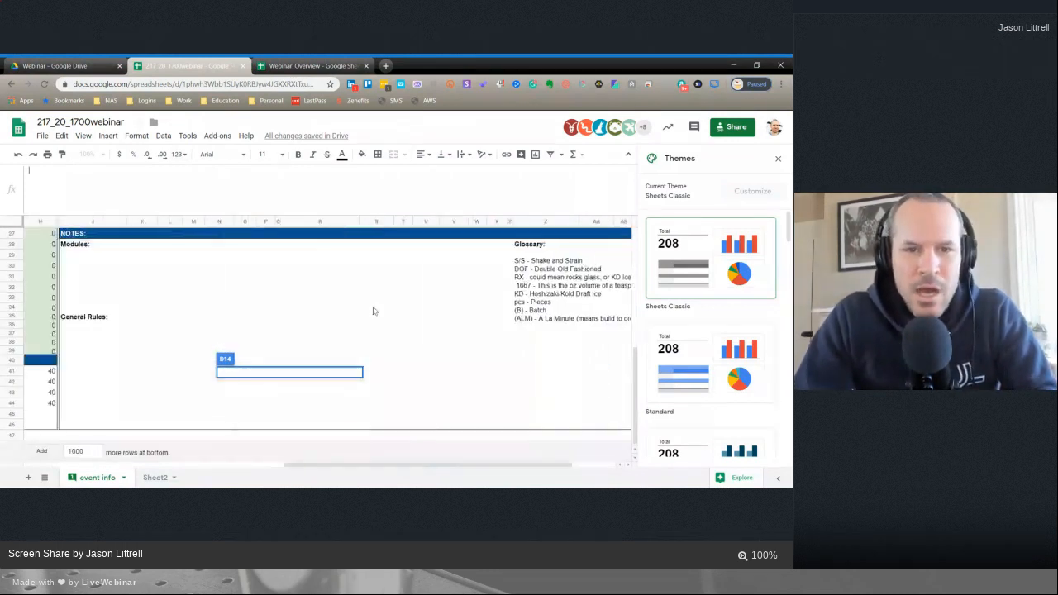
{"action": "scroll", "coordinate": [373, 311], "scroll_direction": "up", "scroll_amount": 9}
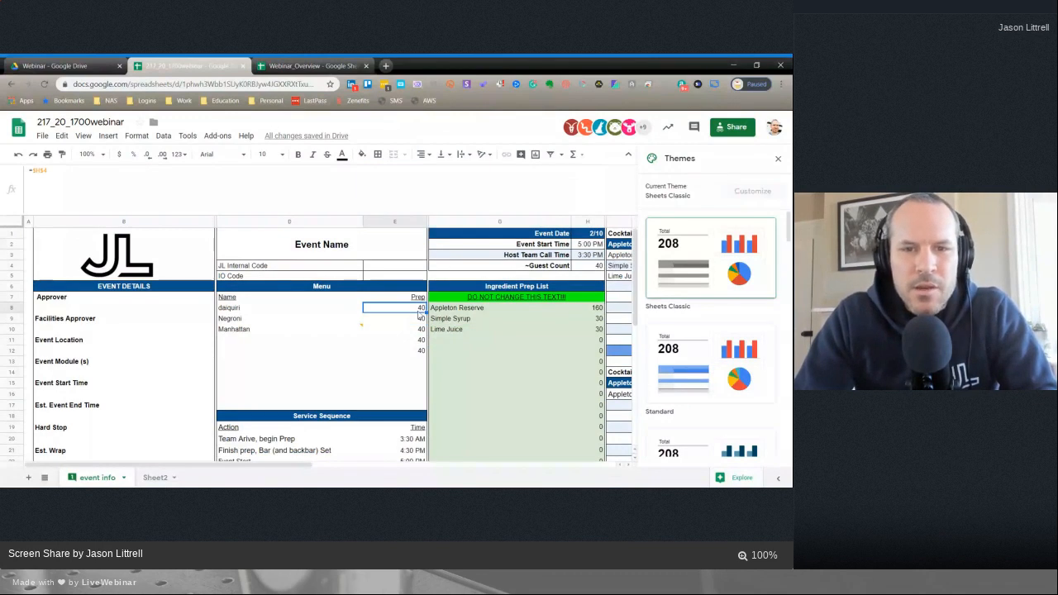
- Check the =$H$4 formula in the daiquiri's Prep cell E8 and fill it down the Menu's Prep column to E17
{"action": "right_click", "coordinate": [420, 312]}
{"action": "left_click", "coordinate": [418, 313]}
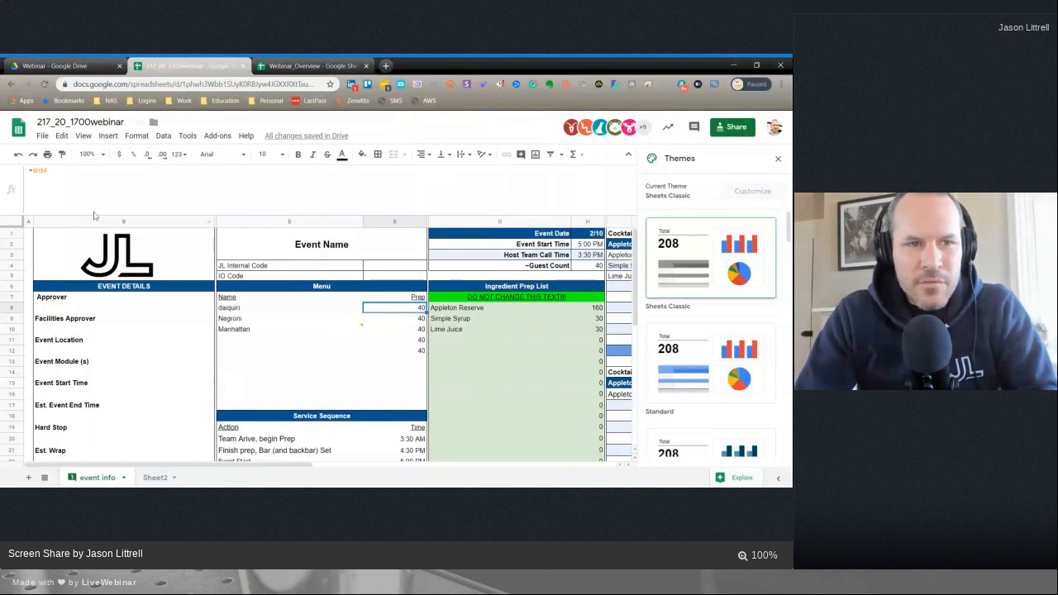
{"action": "double_click", "coordinate": [405, 313]}
{"action": "left_click_drag", "start_coordinate": [47, 170], "coordinate": [21, 172]}
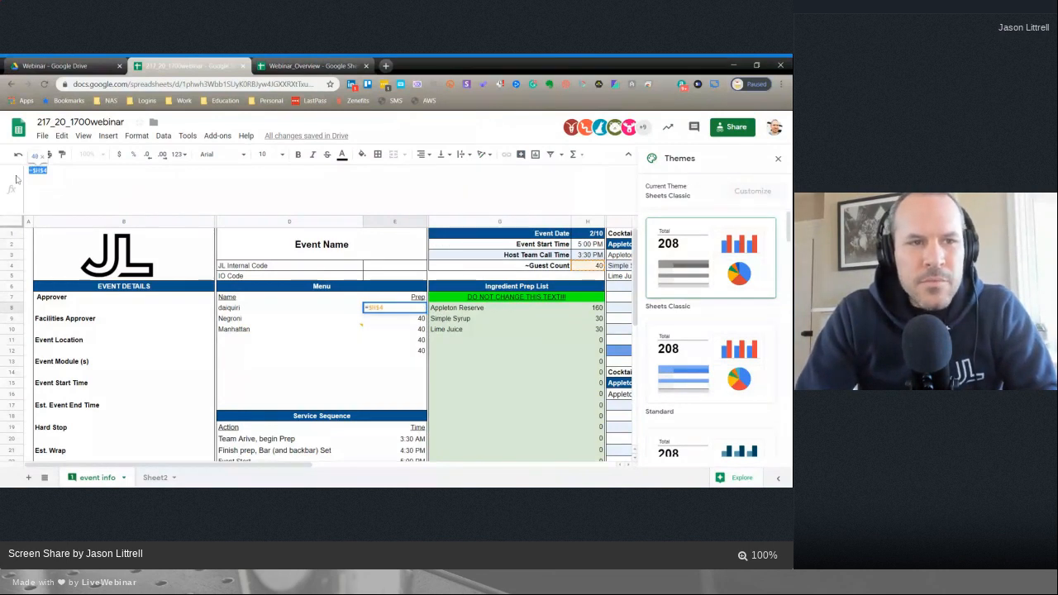
{"action": "left_click", "coordinate": [32, 171]}
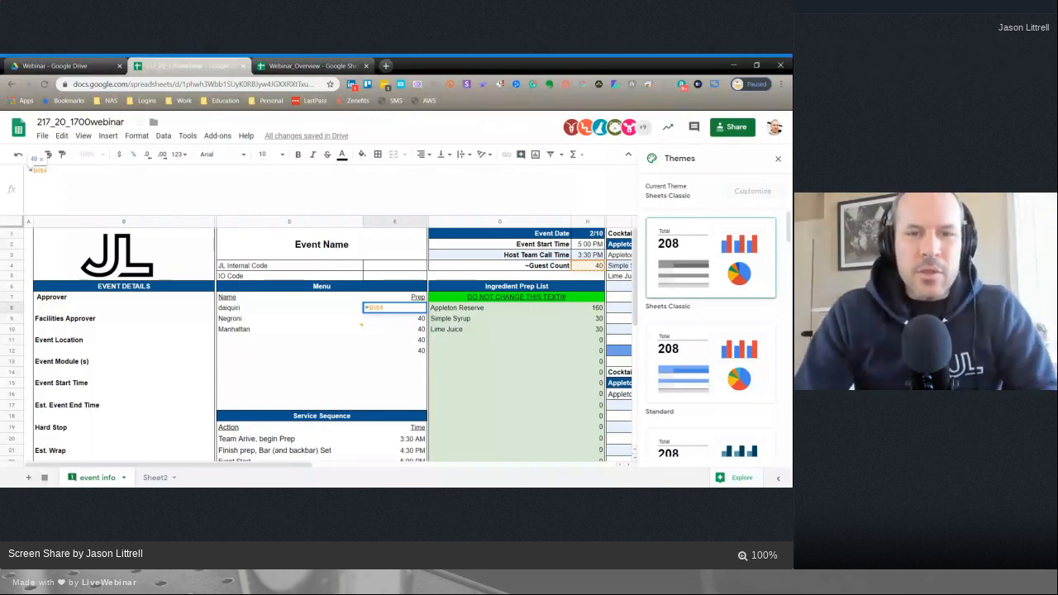
{"action": "left_click", "coordinate": [413, 361]}
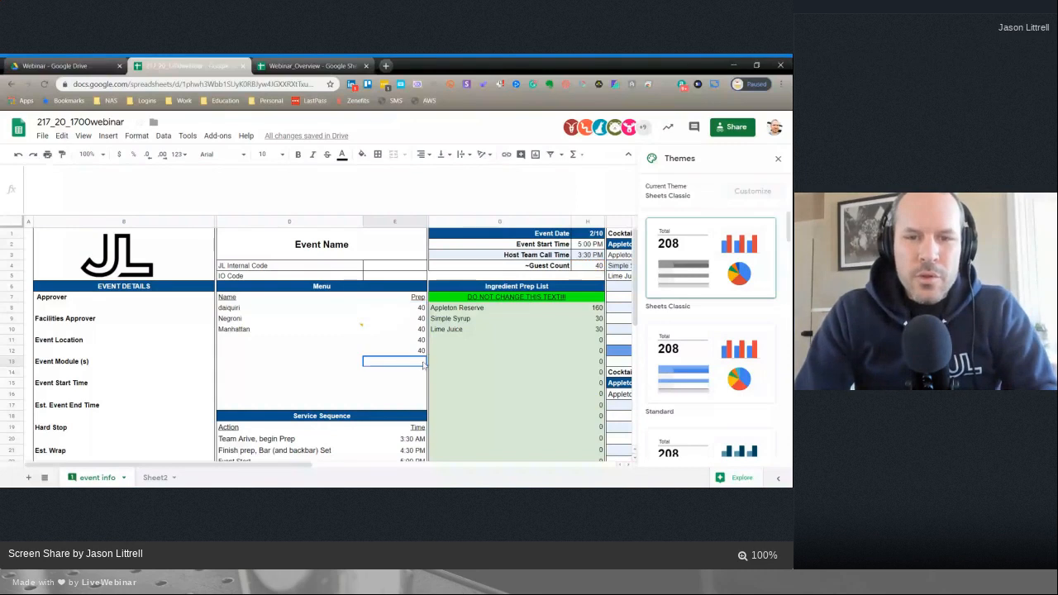
{"action": "left_click", "coordinate": [421, 309]}
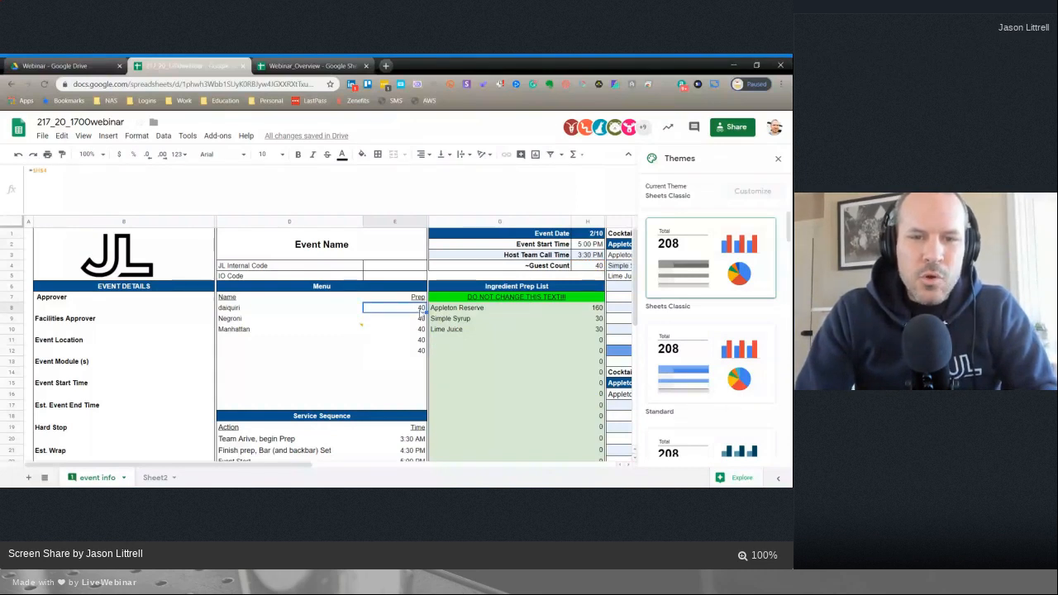
{"action": "left_click_drag", "start_coordinate": [426, 312], "coordinate": [423, 411]}
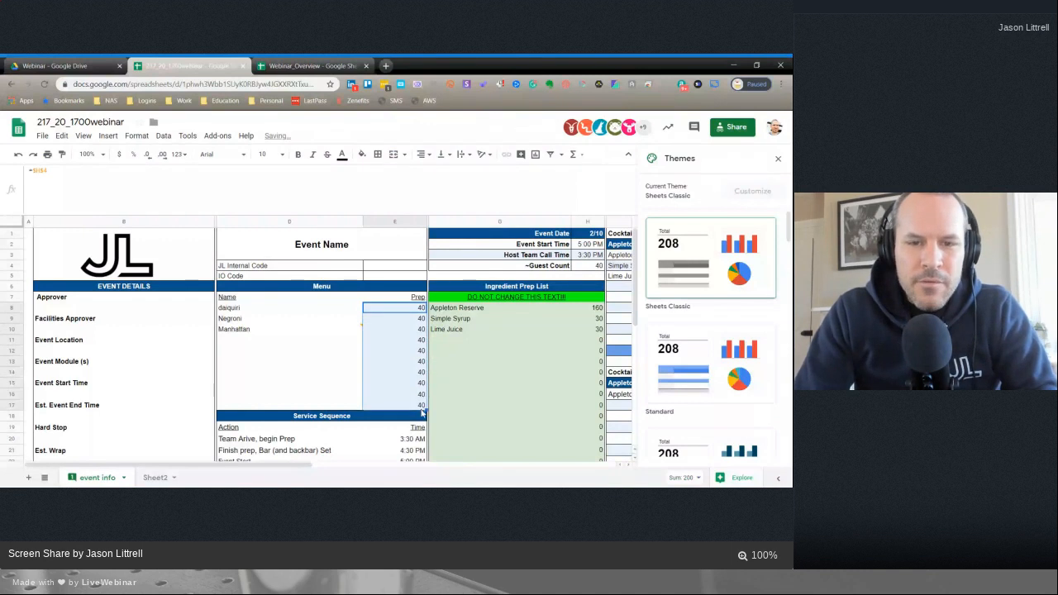
- Change the daiquiri's Prep formula in E8 to the relative reference =H4
{"action": "left_click", "coordinate": [392, 320]}
{"action": "left_click", "coordinate": [392, 309]}
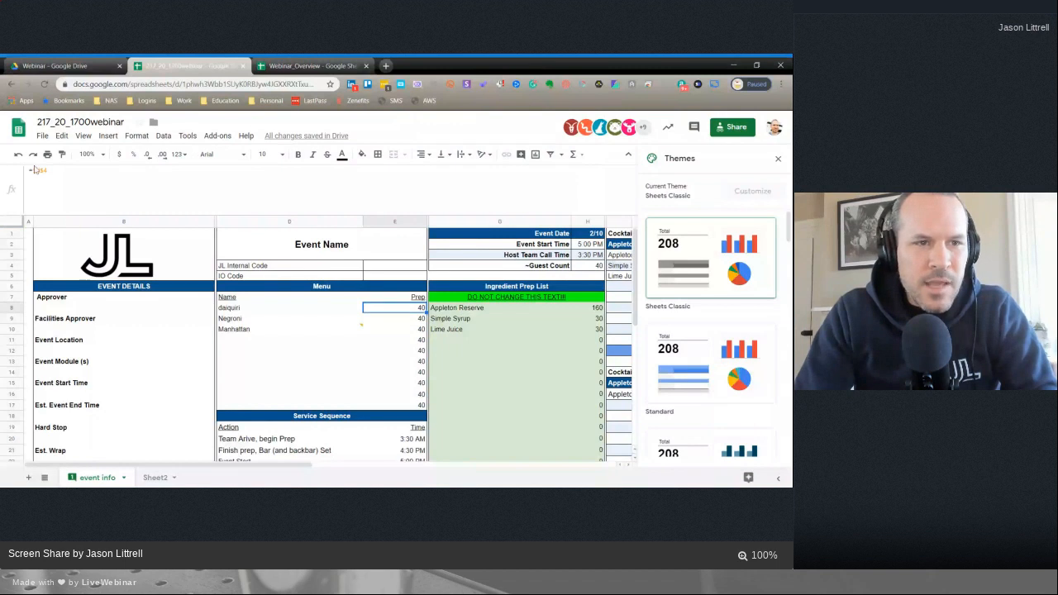
{"action": "type", "text": "=$H$4"}
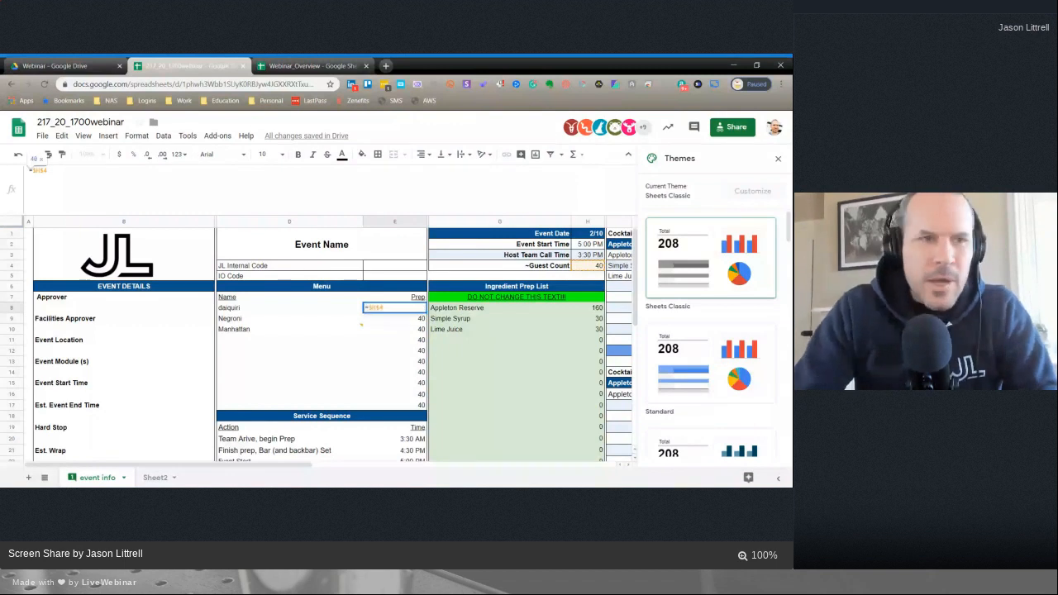
{"action": "key", "text": "F4"}
{"action": "key", "text": "F4"}
{"action": "key", "text": "F4"}
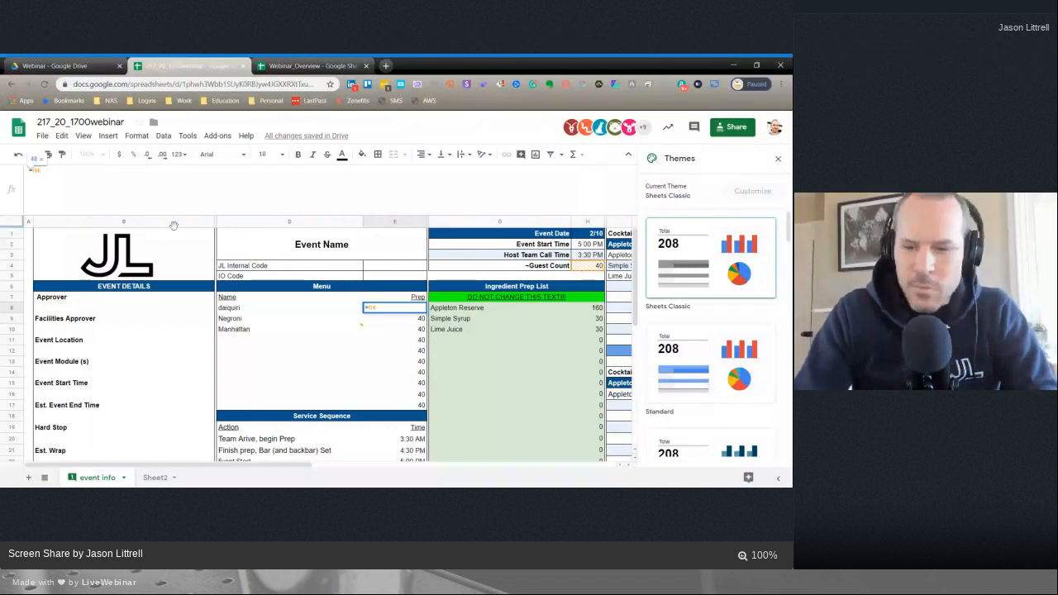
{"action": "key", "text": "Return"}
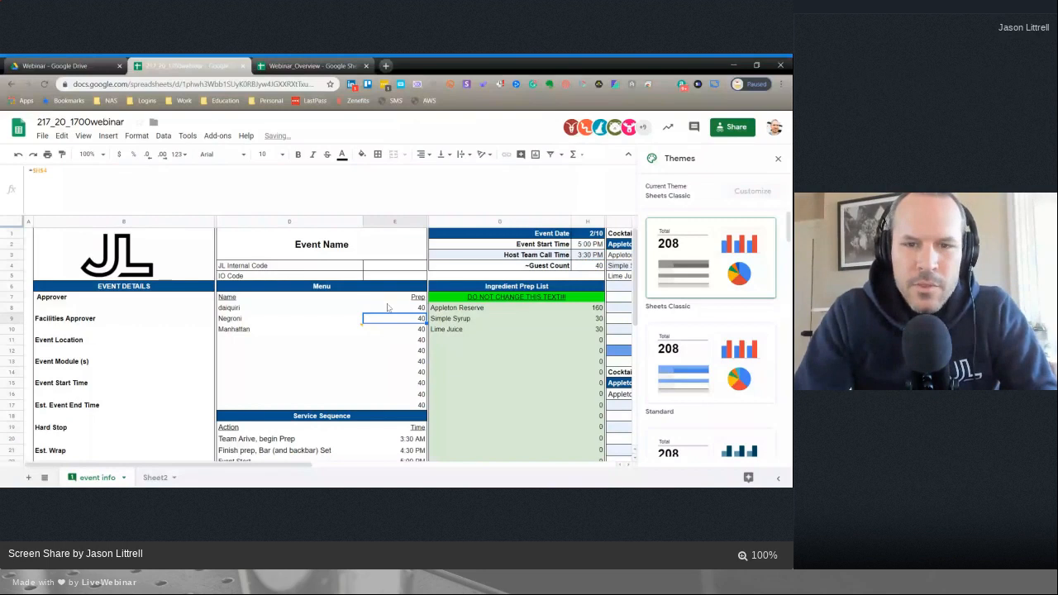
{"action": "left_click", "coordinate": [388, 307]}
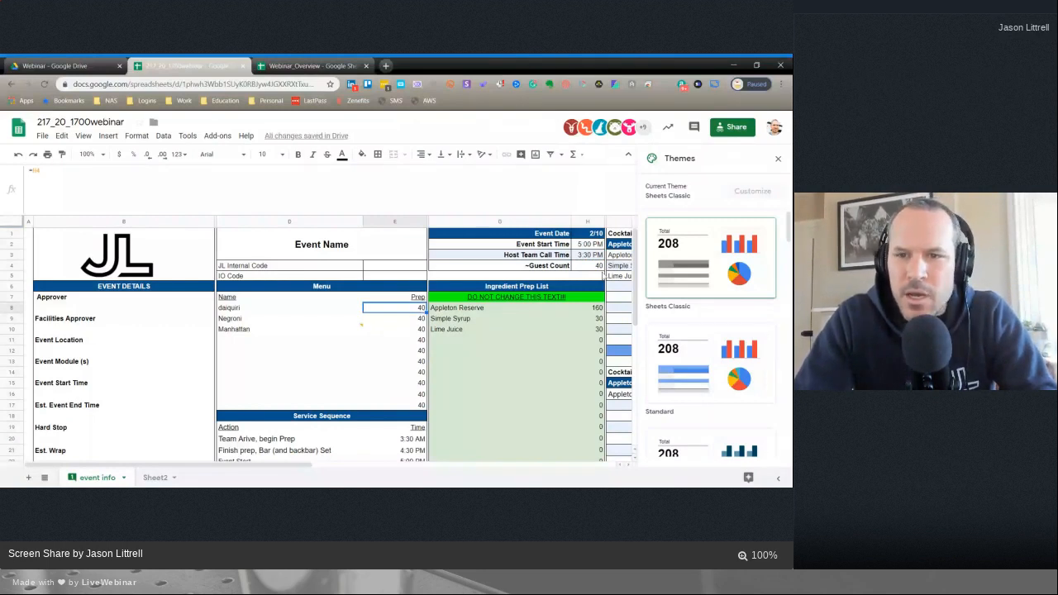
- Set the Guest Count in H4 to 100 and review the Servings in the cocktail tables
{"action": "left_click", "coordinate": [589, 266]}
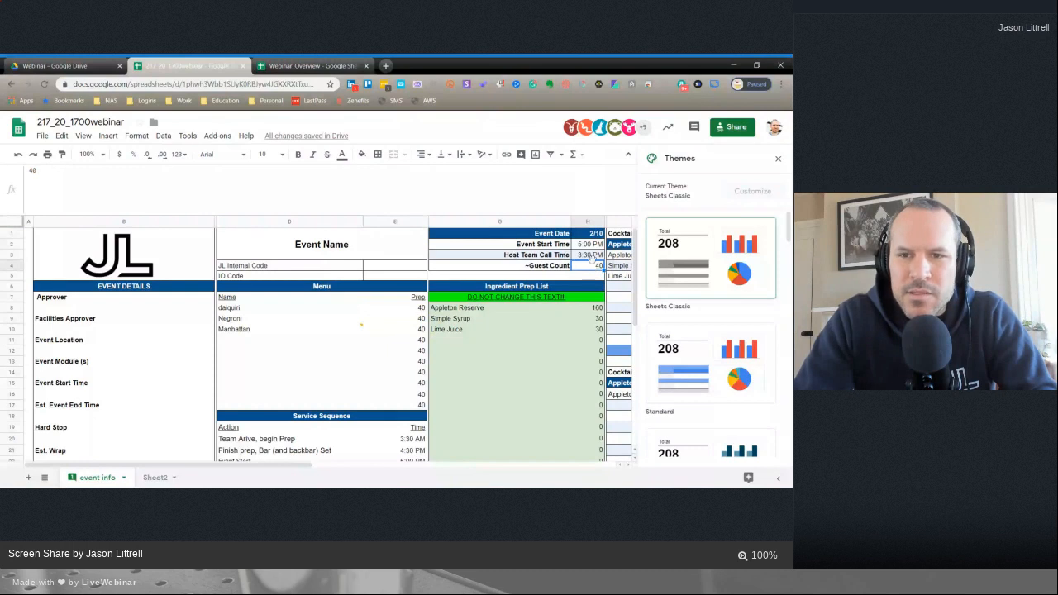
{"action": "left_click", "coordinate": [8, 265]}
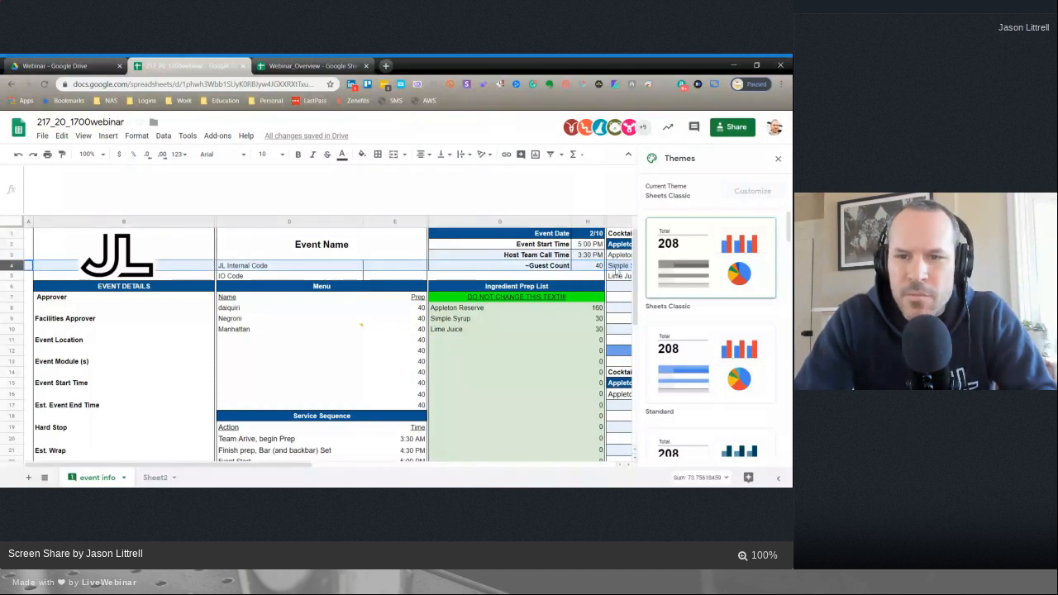
{"action": "left_click", "coordinate": [596, 266]}
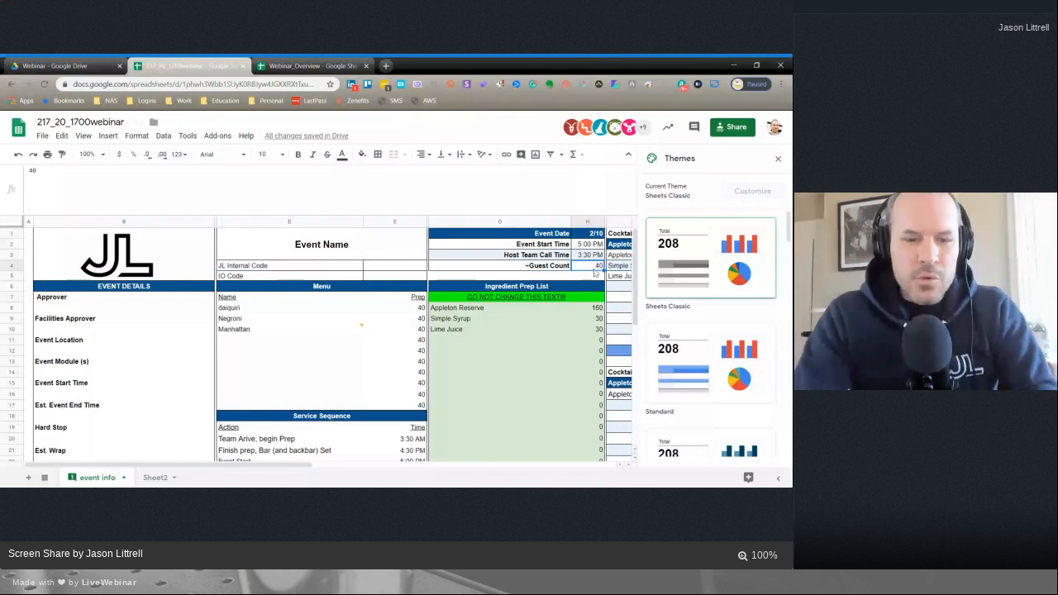
{"action": "type", "text": "100"}
{"action": "key", "text": "Return"}
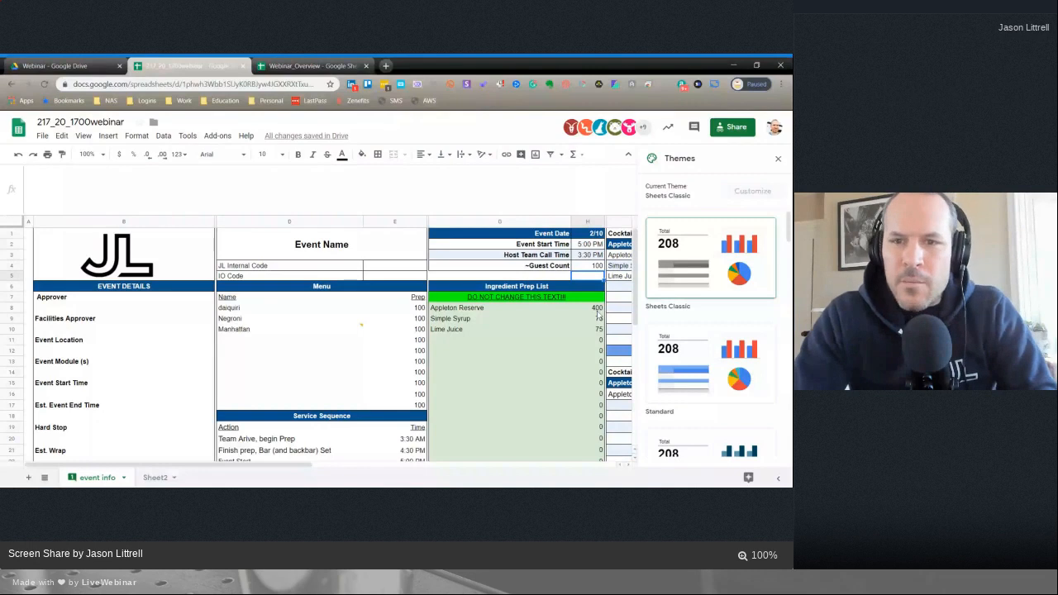
{"action": "key", "text": "Up"}
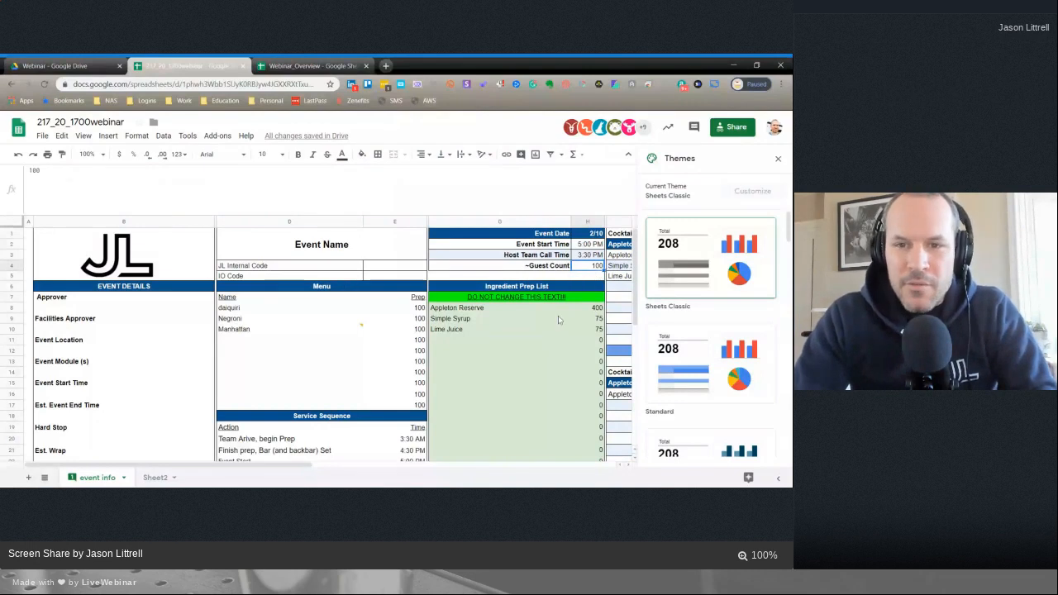
{"action": "scroll", "coordinate": [546, 327], "scroll_direction": "right", "scroll_amount": 3}
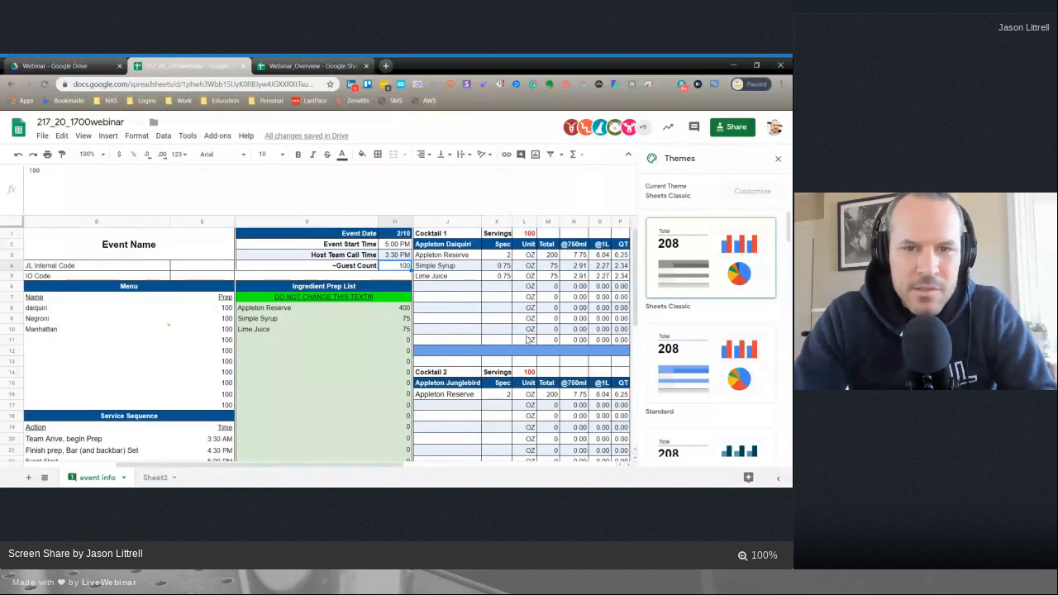
{"action": "scroll", "coordinate": [501, 310], "scroll_direction": "left", "scroll_amount": 3}
- Fill the relative formula from E8 down the Menu's Prep column to E17
{"action": "left_click", "coordinate": [410, 308]}
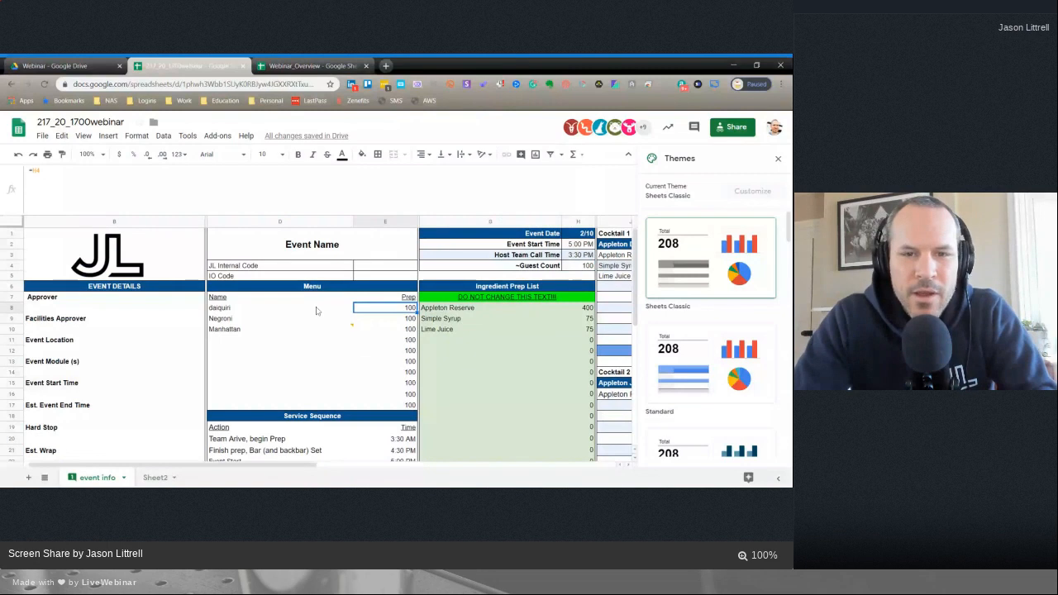
{"action": "left_click", "coordinate": [409, 339]}
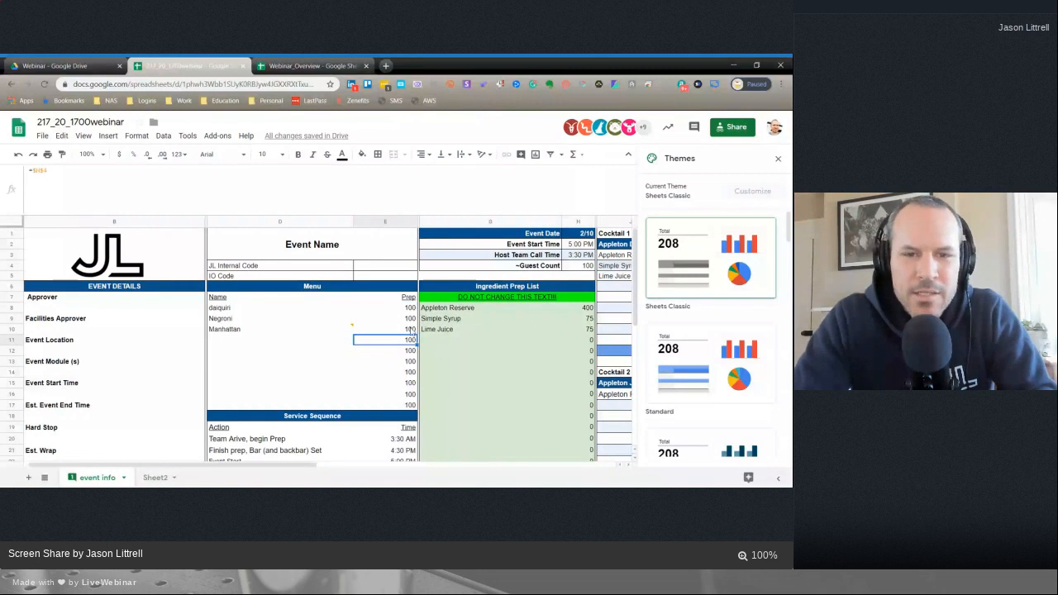
{"action": "left_click", "coordinate": [408, 309]}
{"action": "key", "text": "ctrl+shift+Down"}
{"action": "key", "text": "ctrl+d"}
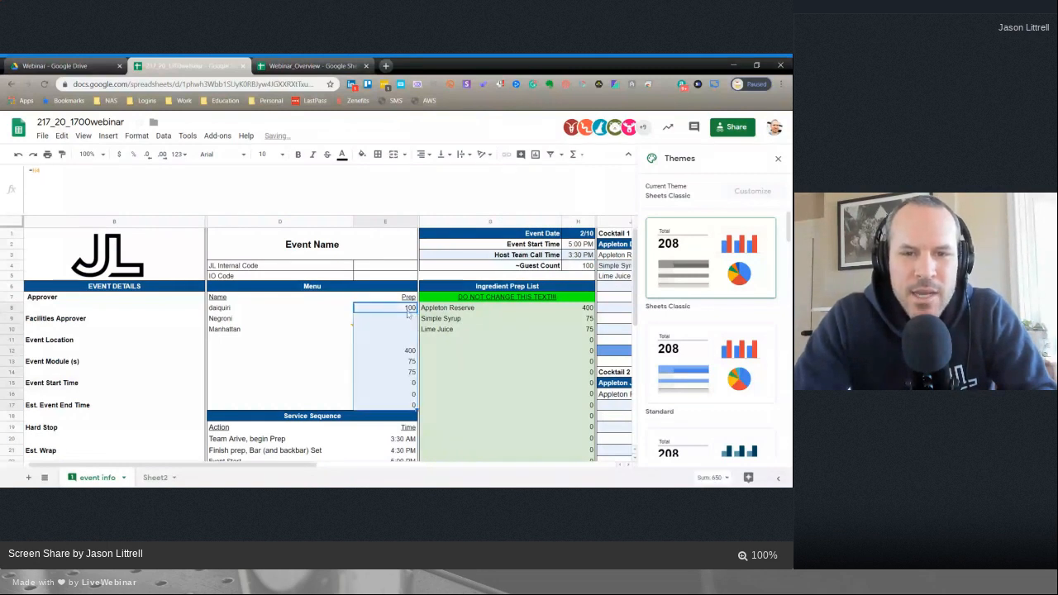
- Examine the references in the filled Prep cells against the Guest Count and the Ingredient Prep List amounts
{"action": "key", "text": "Down"}
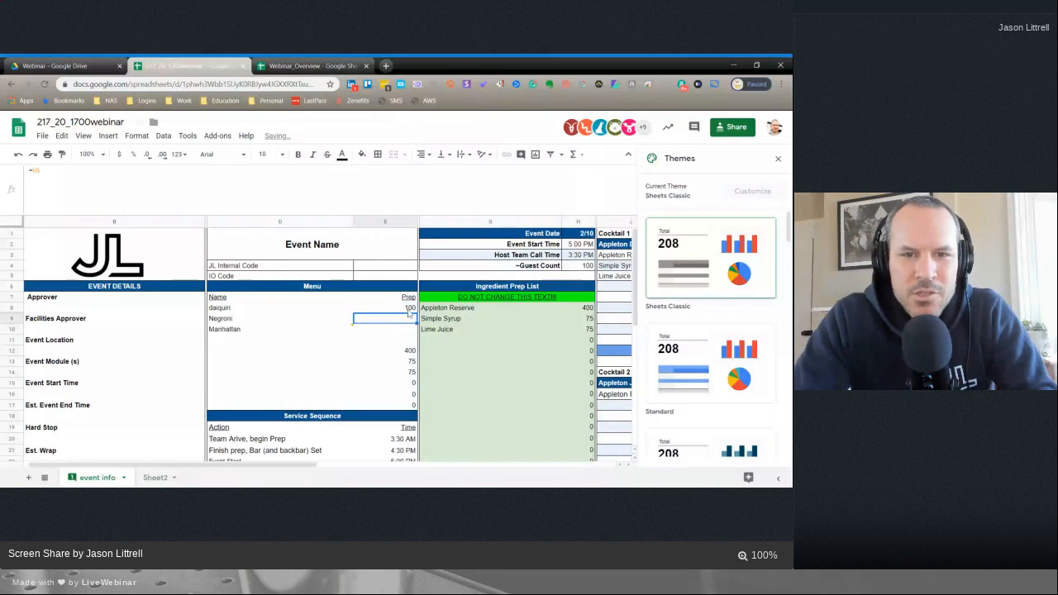
{"action": "left_click", "coordinate": [408, 311]}
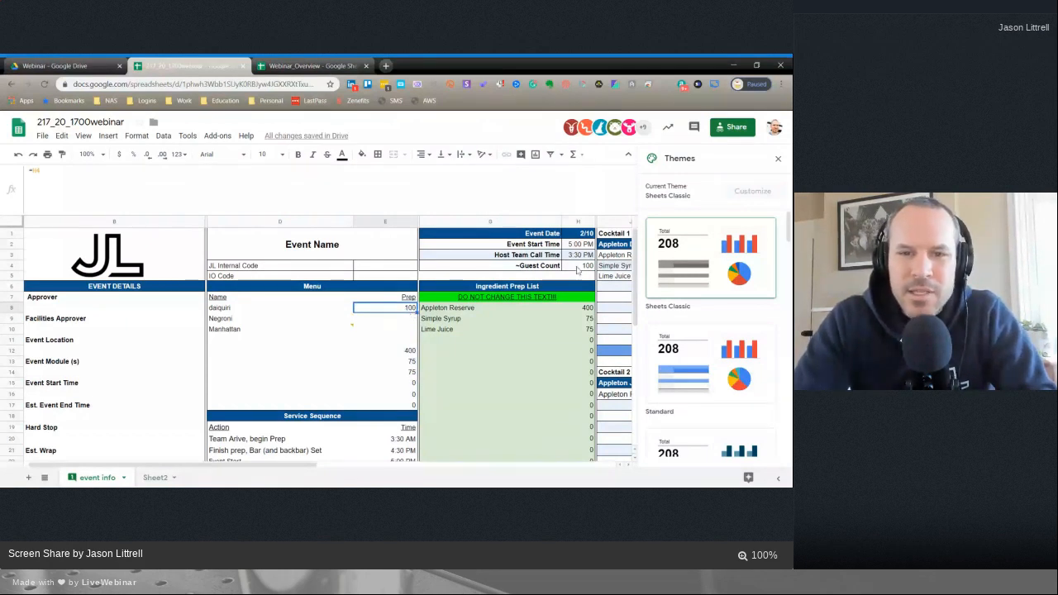
{"action": "left_click", "coordinate": [415, 322]}
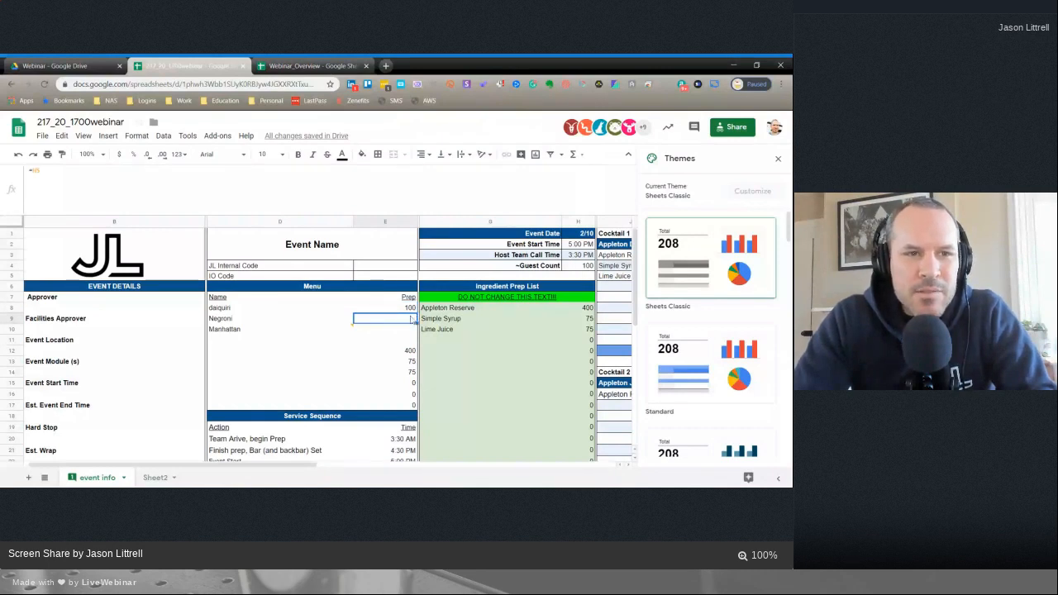
{"action": "left_click_drag", "start_coordinate": [40, 170], "coordinate": [35, 170]}
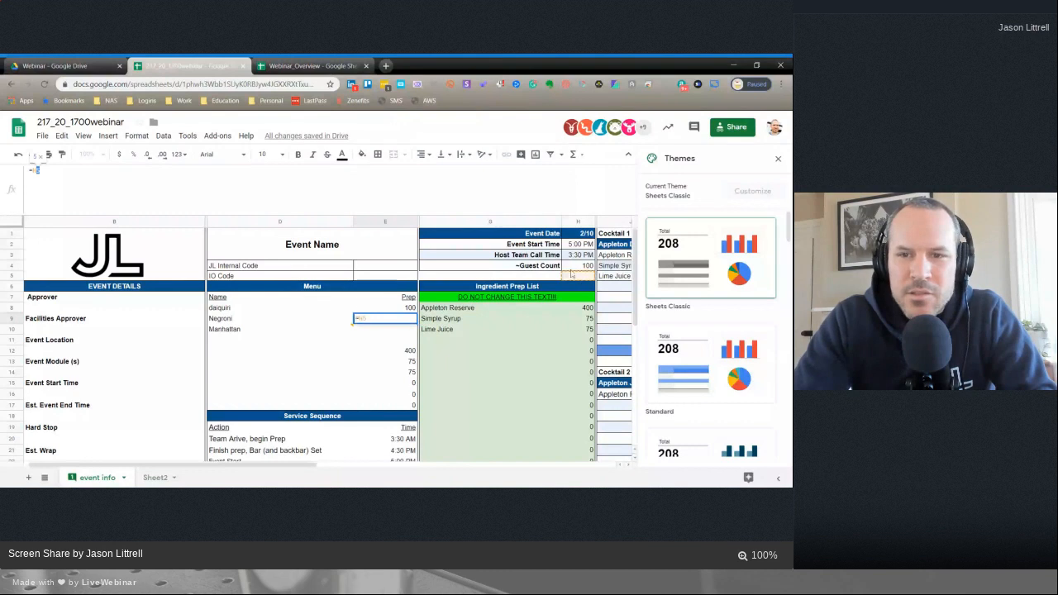
{"action": "left_click_drag", "start_coordinate": [360, 303], "coordinate": [407, 398]}
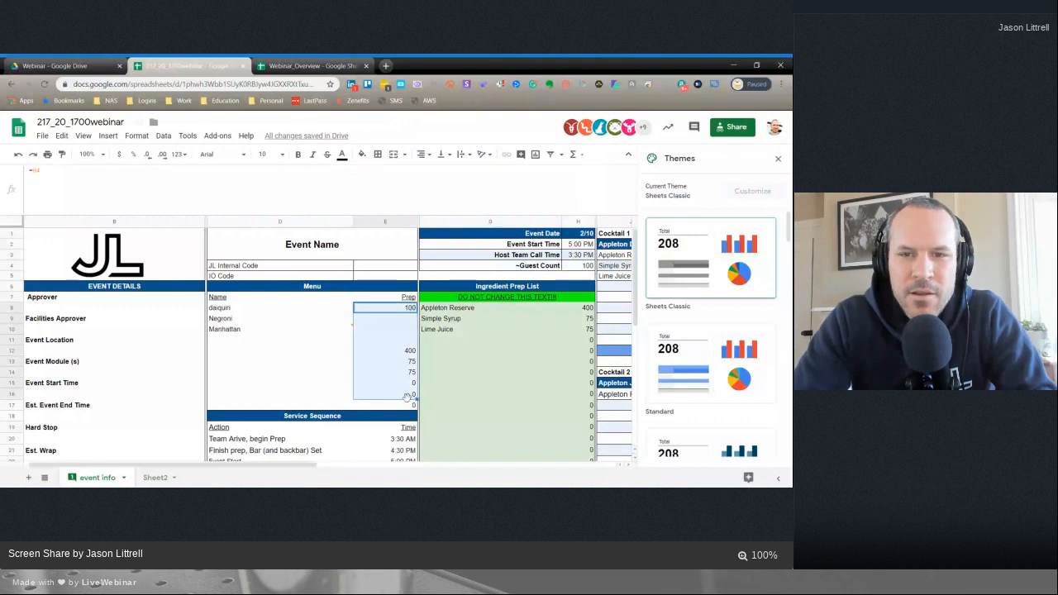
{"action": "left_click", "coordinate": [589, 268]}
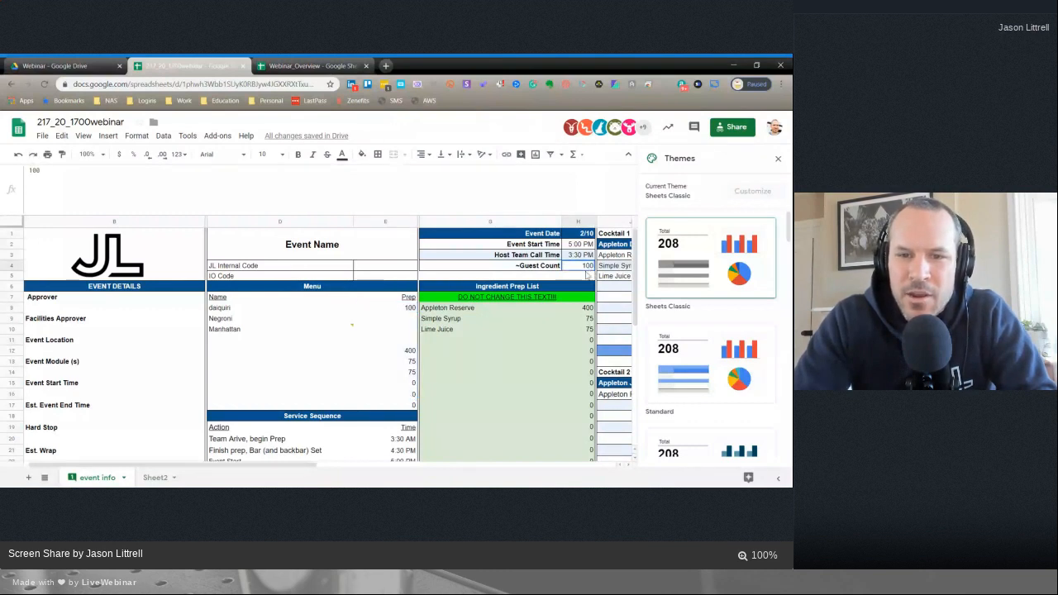
{"action": "left_click_drag", "start_coordinate": [589, 273], "coordinate": [497, 374]}
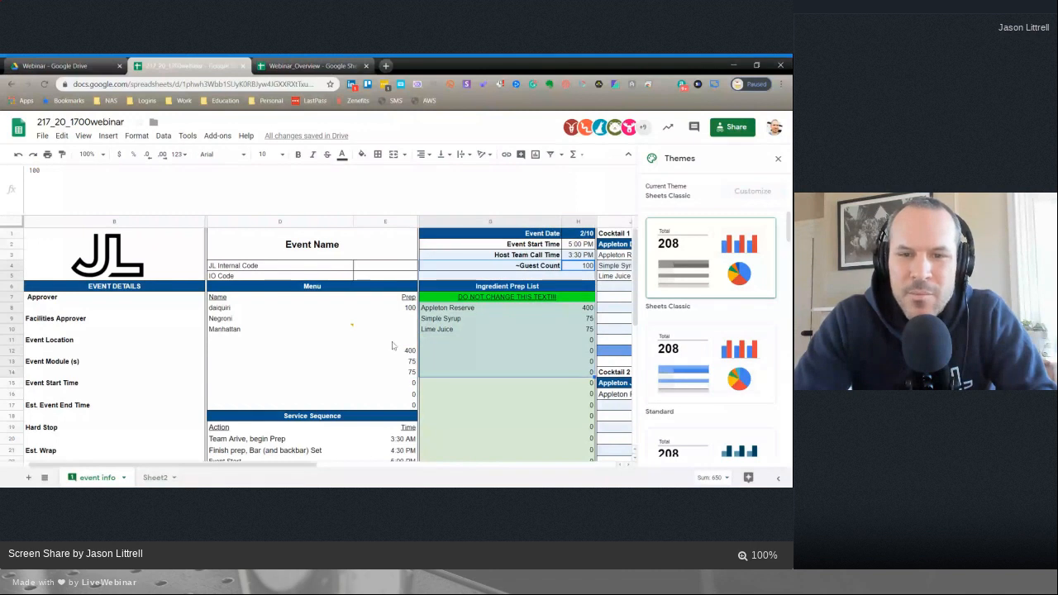
{"action": "left_click", "coordinate": [580, 309]}
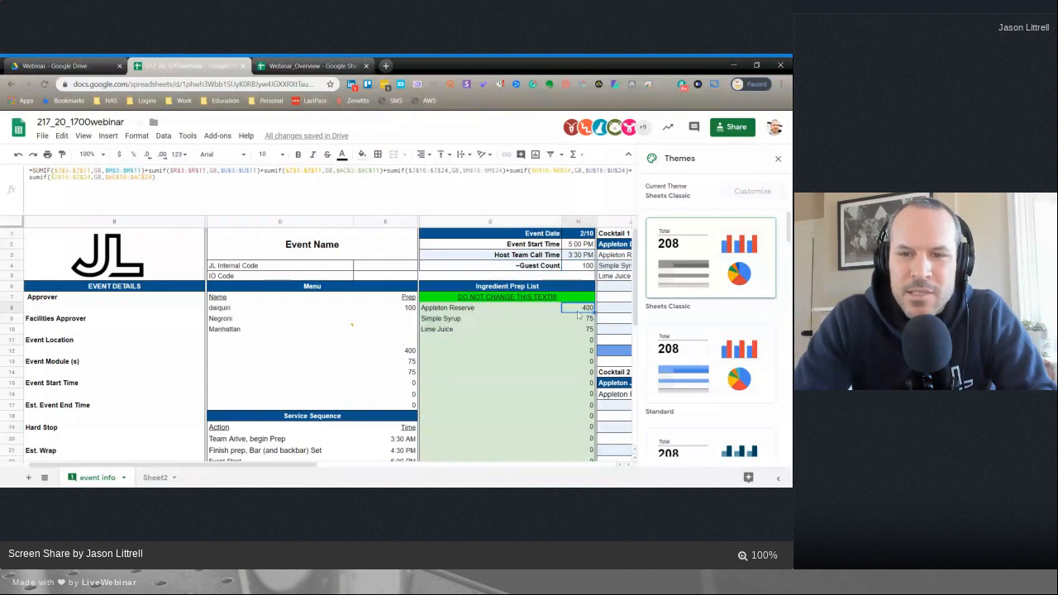
{"action": "key", "text": "Down"}
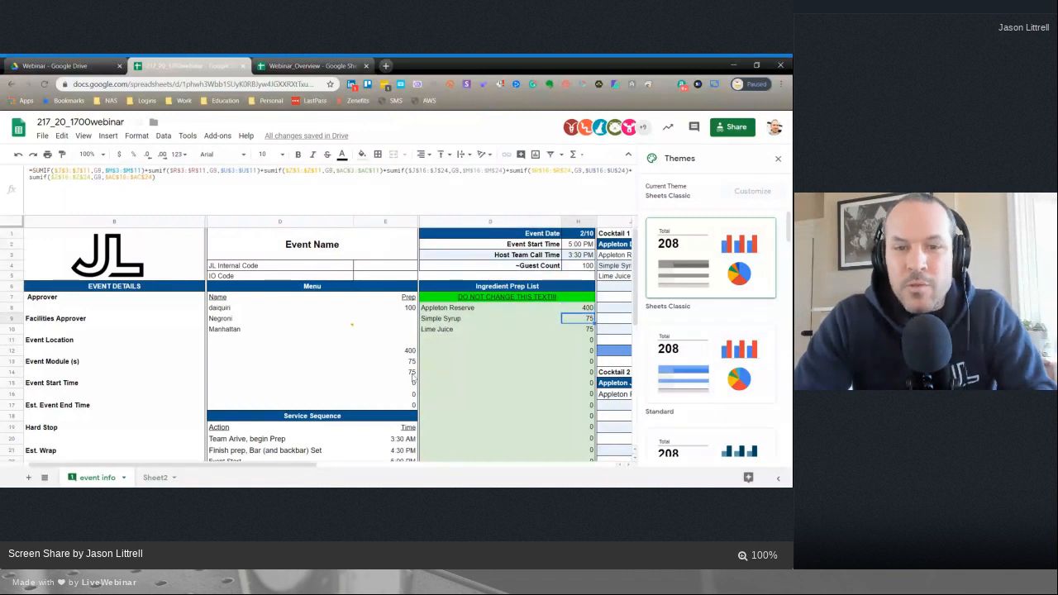
- Change the daiquiri's Prep formula in E8 to the absolute reference =$H$4
{"action": "key", "text": "Up"}
{"action": "key", "text": "Left"}
{"action": "key", "text": "Left"}
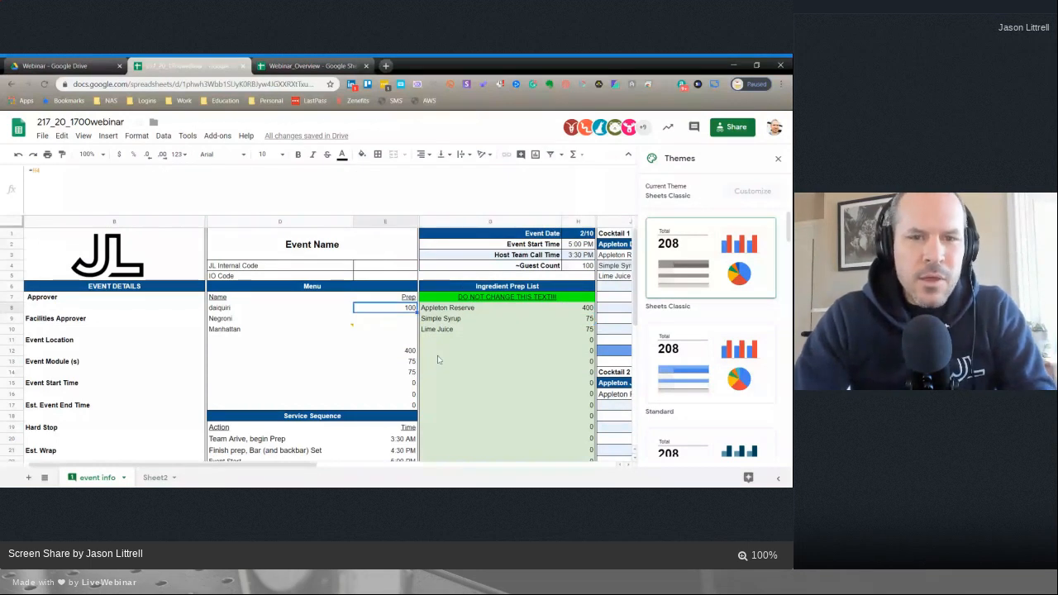
{"action": "key", "text": "Return"}
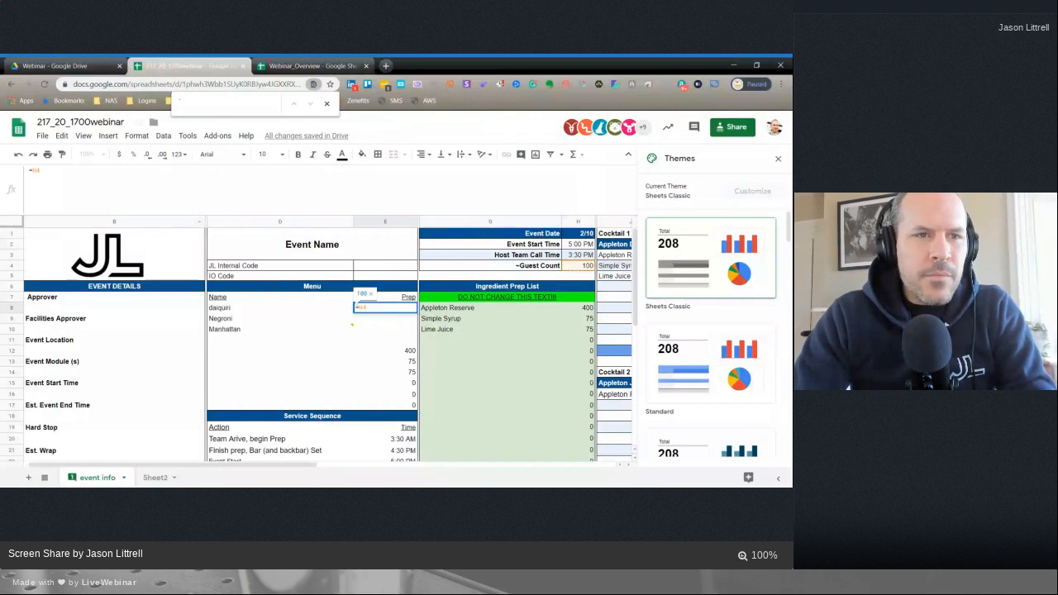
{"action": "left_click", "coordinate": [40, 170]}
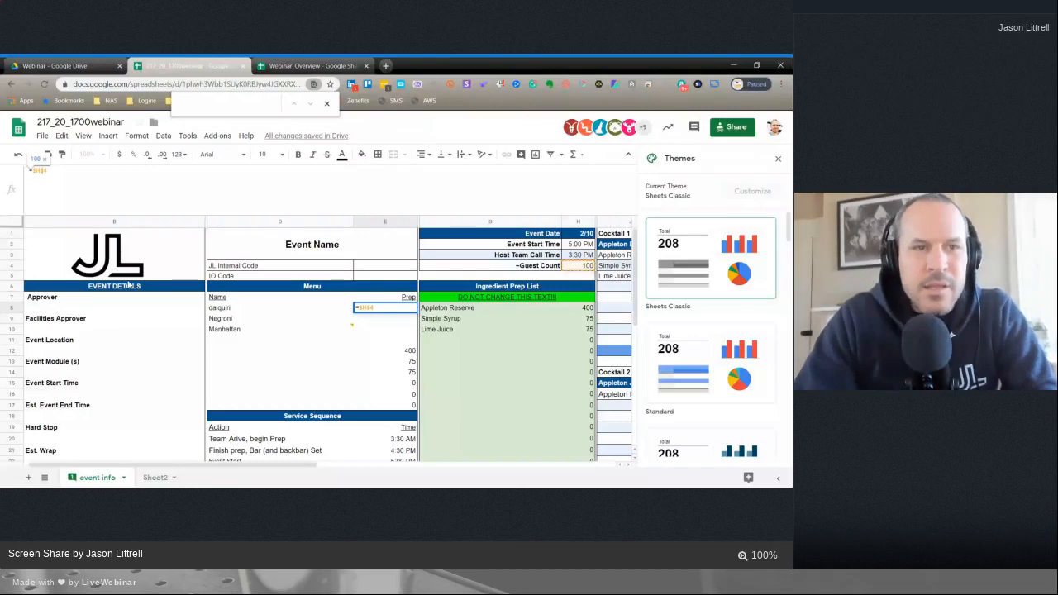
{"action": "key", "text": "Return"}
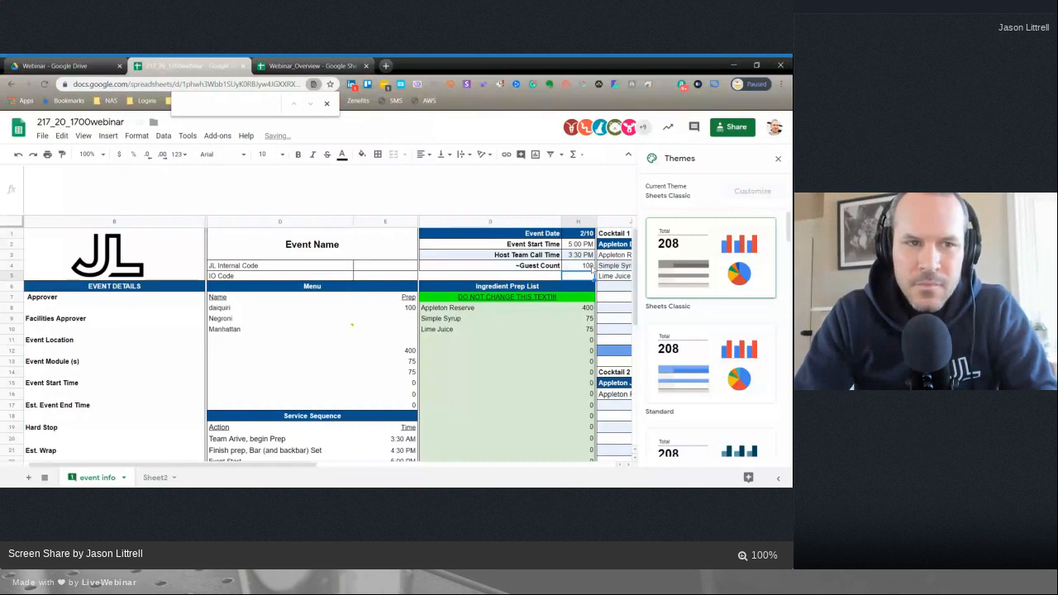
- Set the daiquiri's Prep formula in E8 to =$H4, locking only the column
{"action": "left_click", "coordinate": [589, 266]}
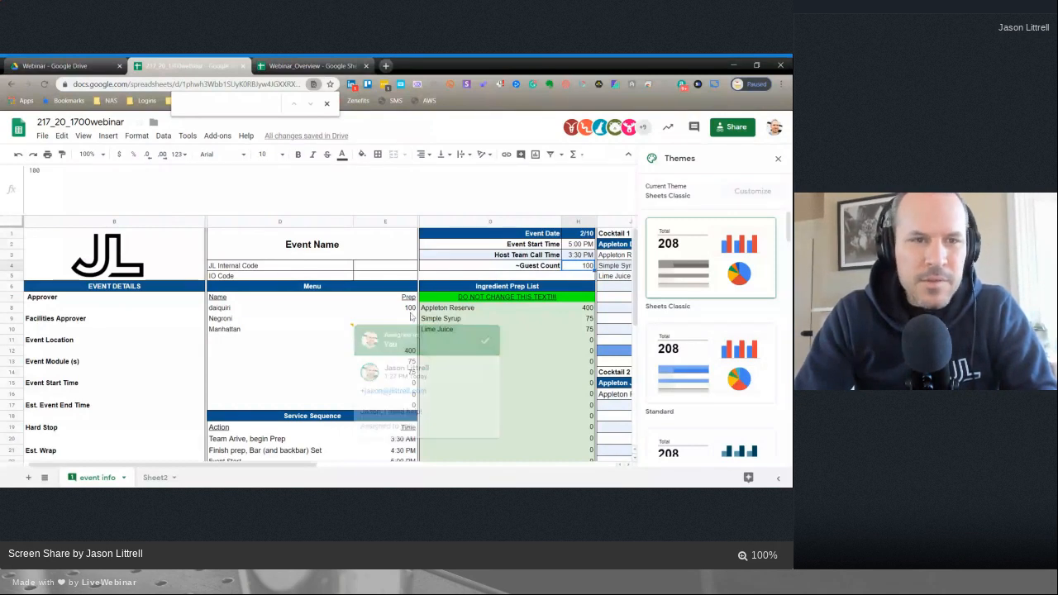
{"action": "left_click", "coordinate": [408, 310]}
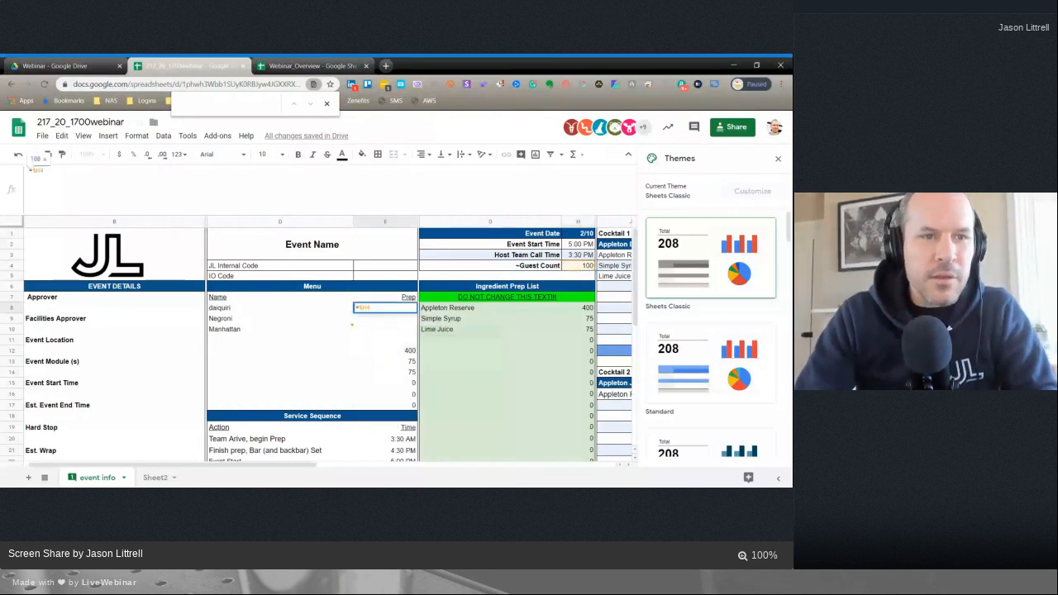
{"action": "type", "text": "=$H4"}
{"action": "key", "text": "Return"}
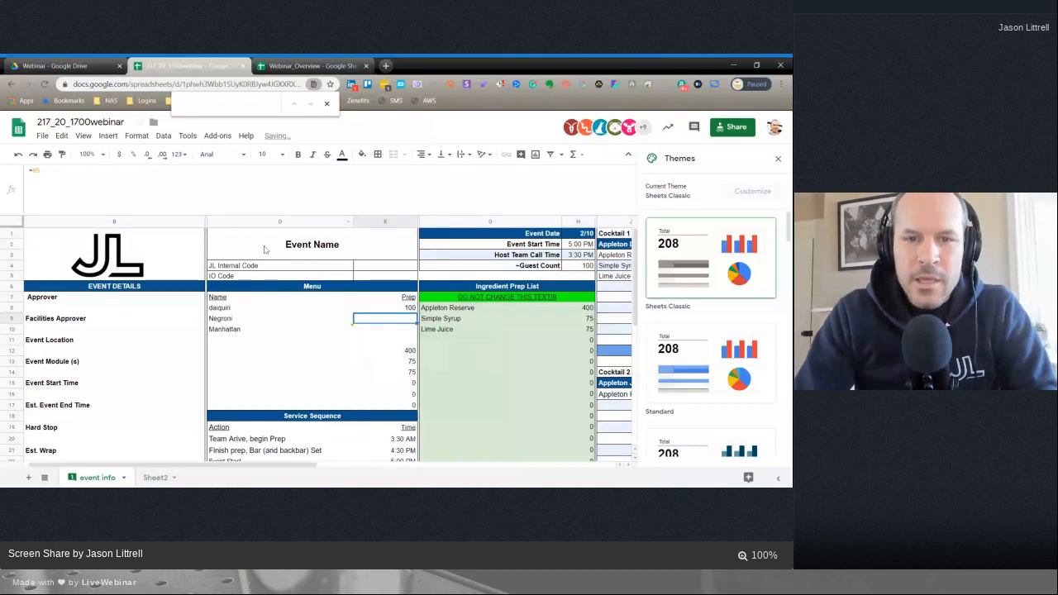
- Fill the column-locked formula from E8 down the Menu's Prep column to E17
{"action": "left_click", "coordinate": [409, 309]}
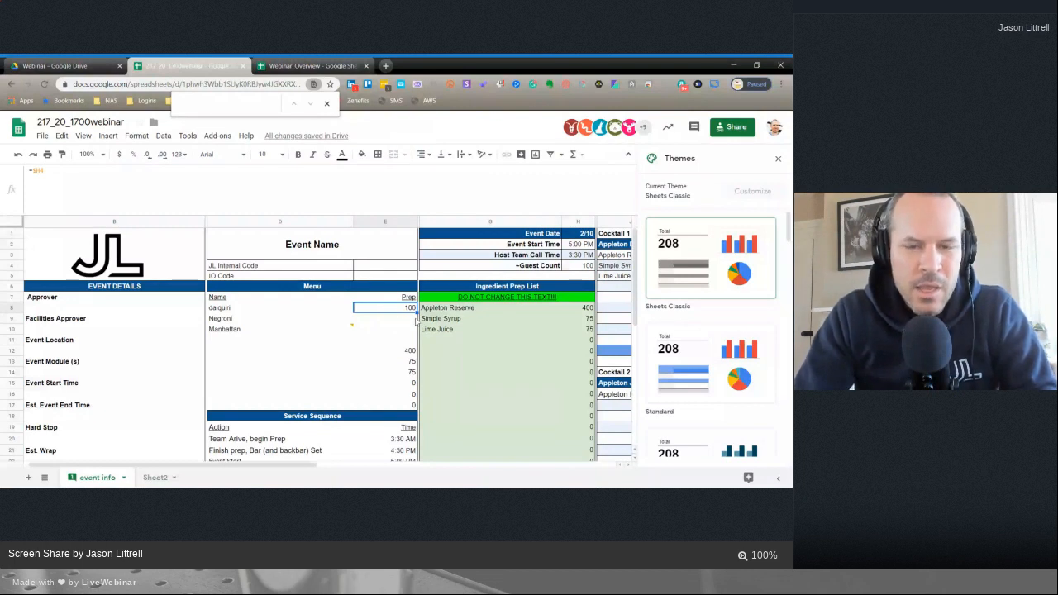
{"action": "left_click_drag", "start_coordinate": [352, 325], "coordinate": [352, 340]}
{"action": "left_click_drag", "start_coordinate": [416, 340], "coordinate": [417, 411]}
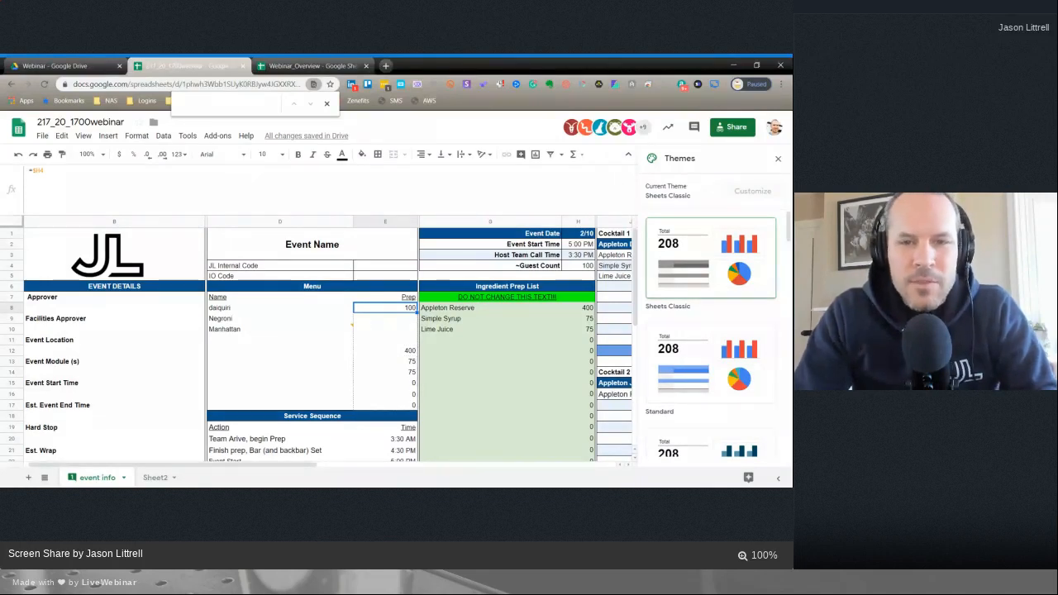
{"action": "left_click_drag", "start_coordinate": [417, 411], "coordinate": [417, 411]}
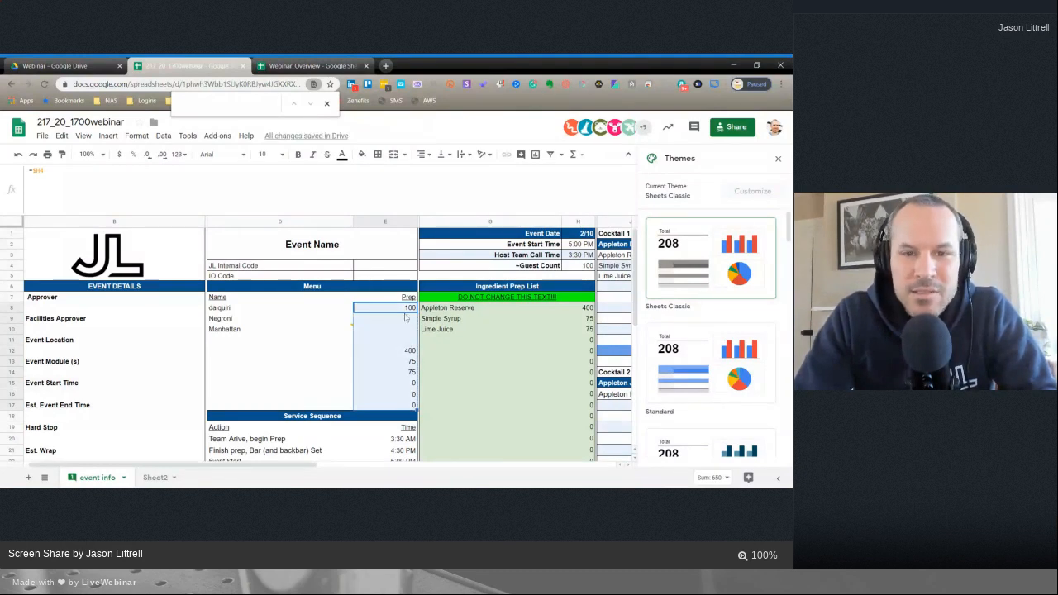
- Inspect the Guest Count cell and the SUMIF formula behind the Appleton Reserve amount in H8
{"action": "left_click", "coordinate": [592, 270]}
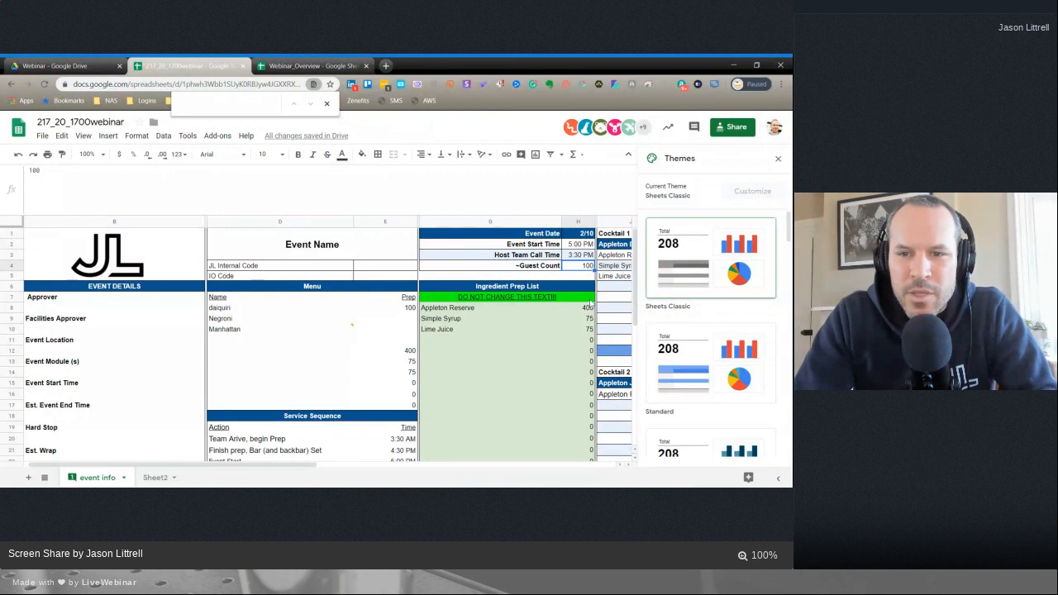
{"action": "left_click", "coordinate": [590, 299]}
{"action": "left_click", "coordinate": [591, 307]}
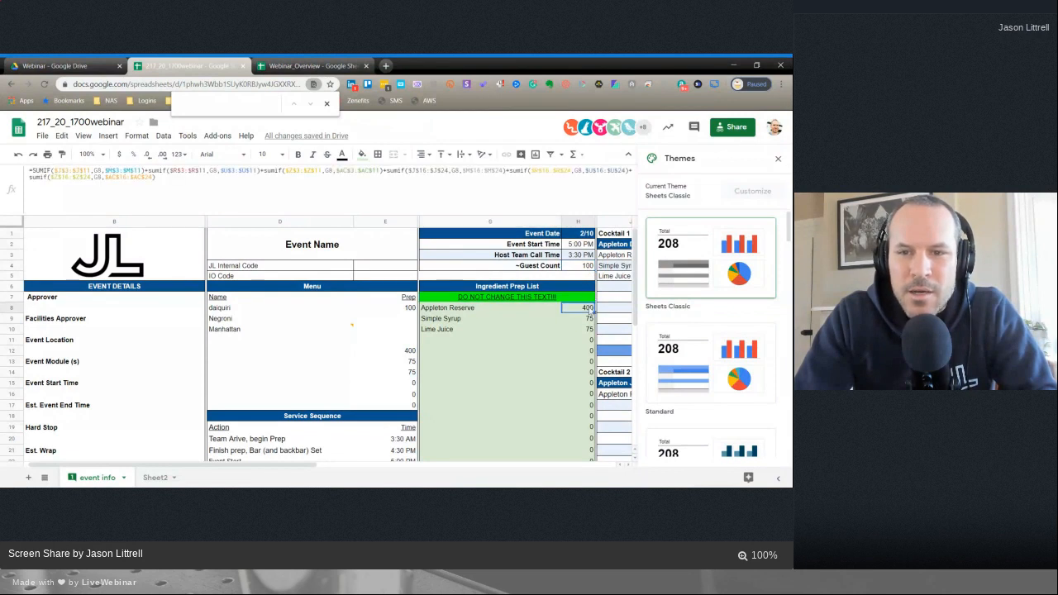
- Change the daiquiri's Prep formula in E8 to the fully absolute reference =$H$4
{"action": "left_click", "coordinate": [591, 322]}
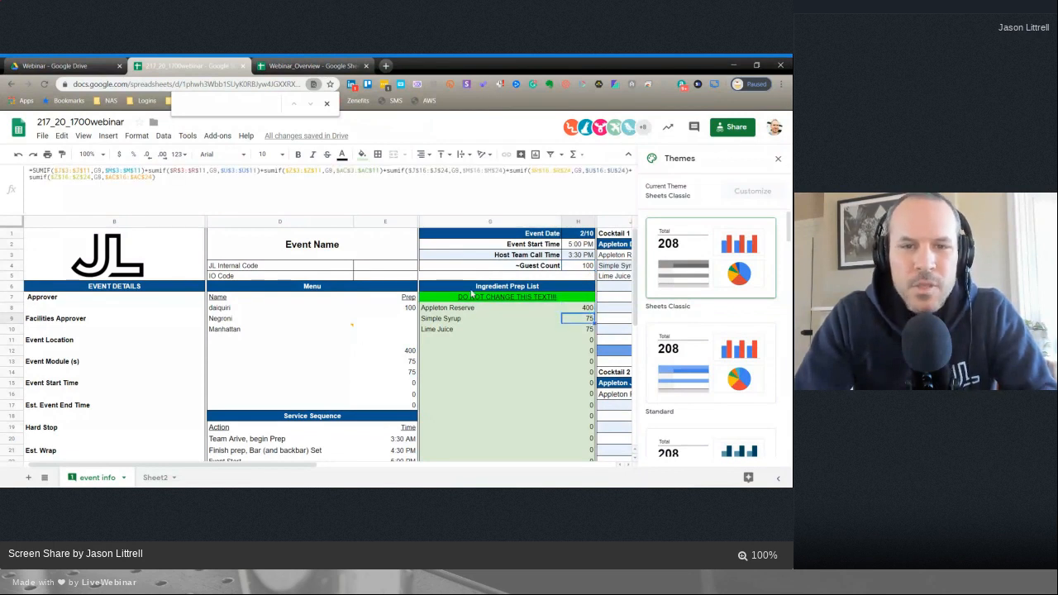
{"action": "left_click", "coordinate": [407, 309]}
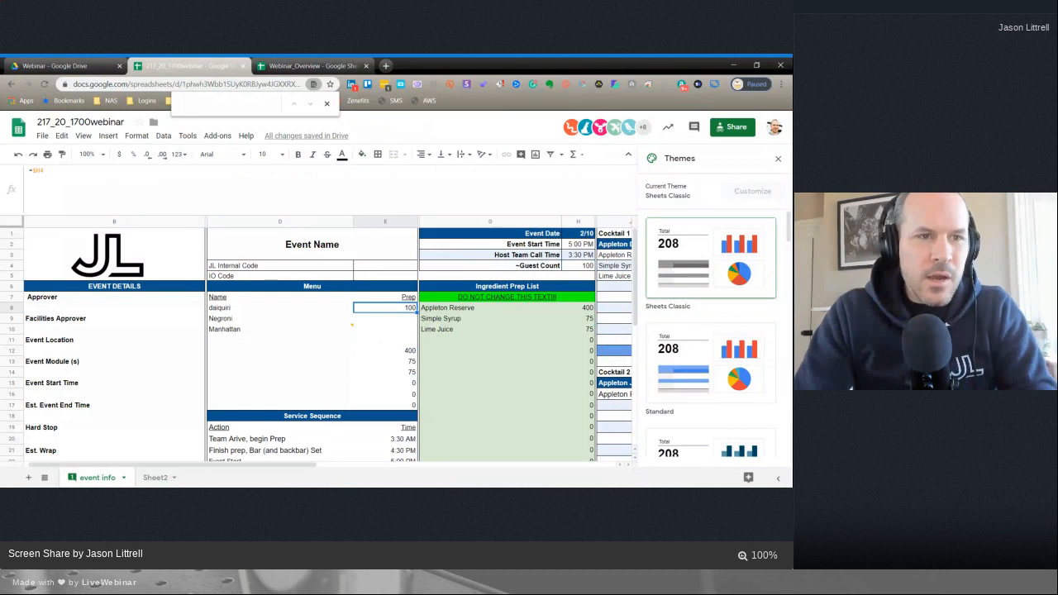
{"action": "left_click", "coordinate": [62, 185]}
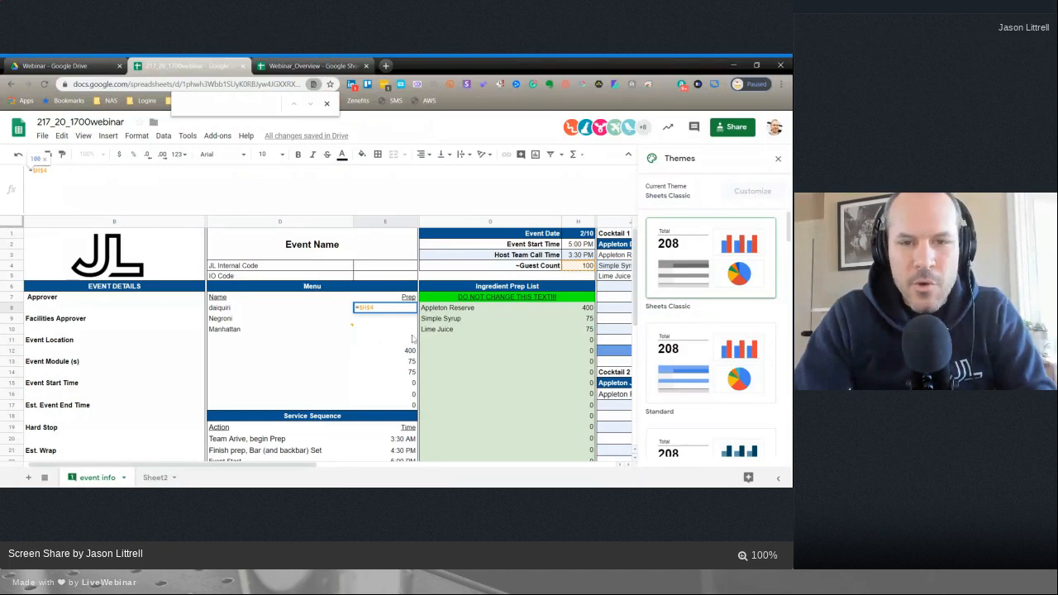
{"action": "key", "text": "Return"}
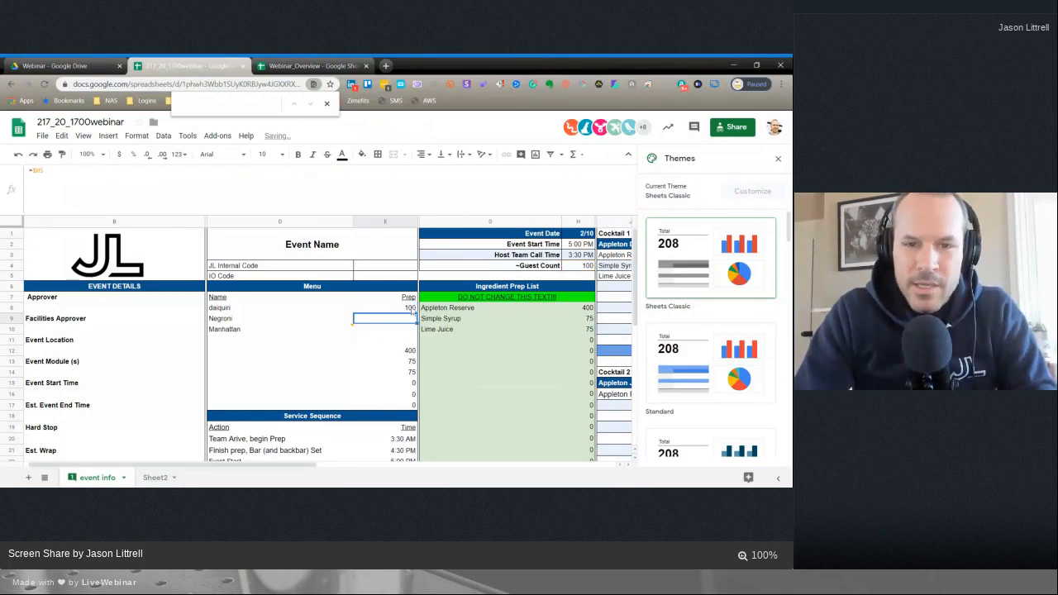
- Fill the absolute formula from E8 down the Menu's Prep column to E17 and check a filled cell
{"action": "left_click", "coordinate": [411, 308]}
{"action": "left_click_drag", "start_coordinate": [418, 313], "coordinate": [415, 411]}
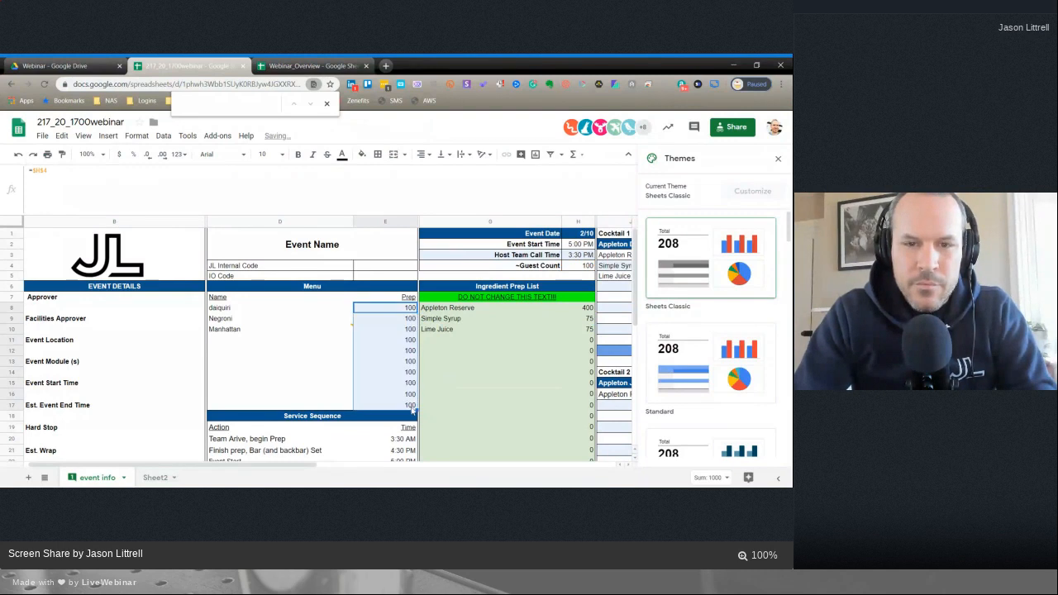
{"action": "left_click", "coordinate": [388, 369]}
{"action": "left_click", "coordinate": [409, 341]}
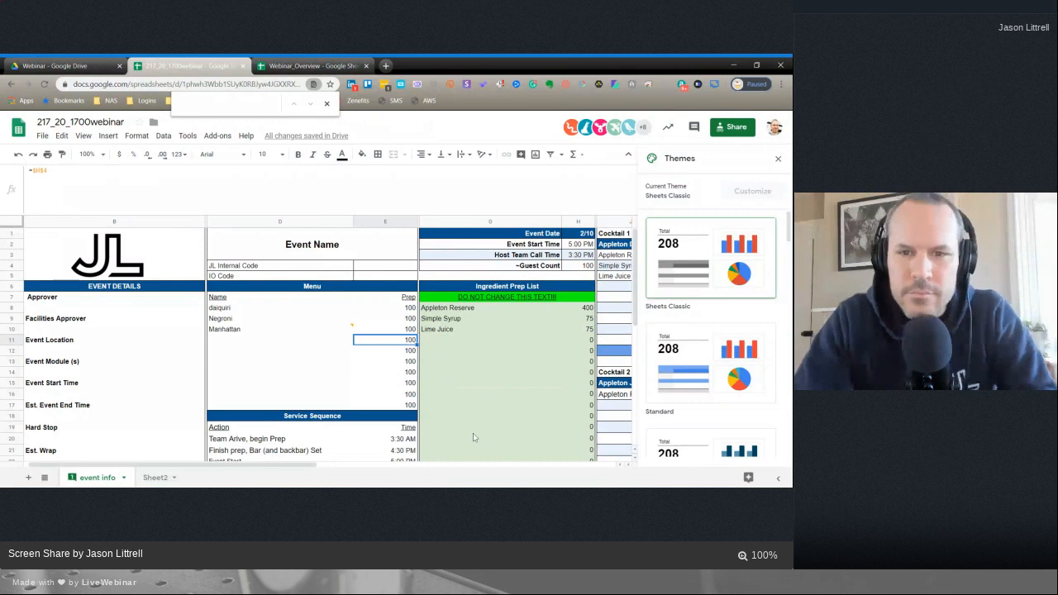
- Examine the Cocktail 1 block's layout, including its title, the Appleton Daiquiri name, the Spec heading and the first ingredient
{"action": "scroll", "coordinate": [474, 437], "scroll_direction": "down", "scroll_amount": 1}
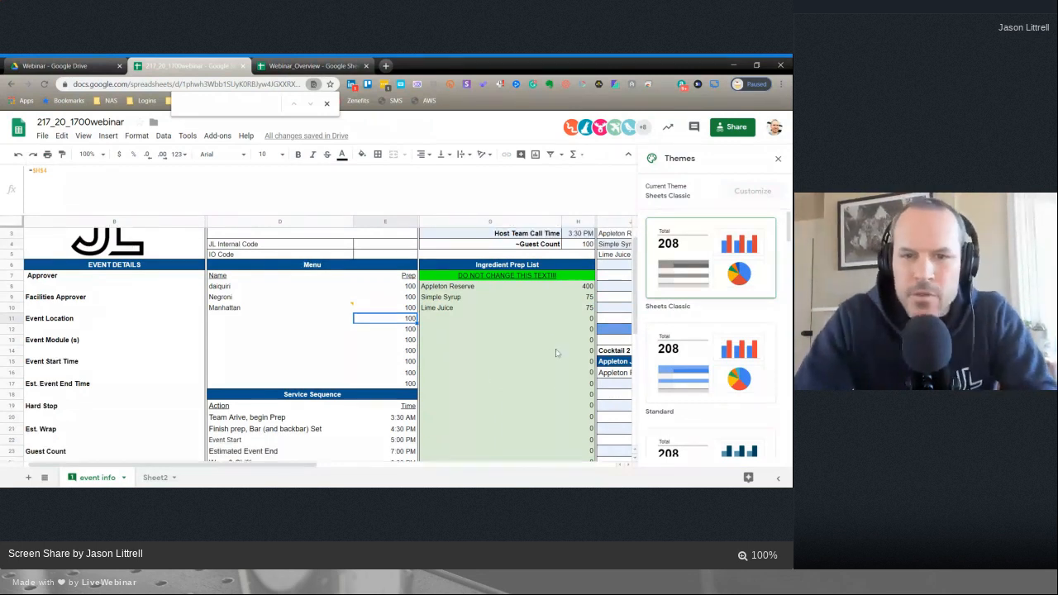
{"action": "scroll", "coordinate": [556, 354], "scroll_direction": "right", "scroll_amount": 3}
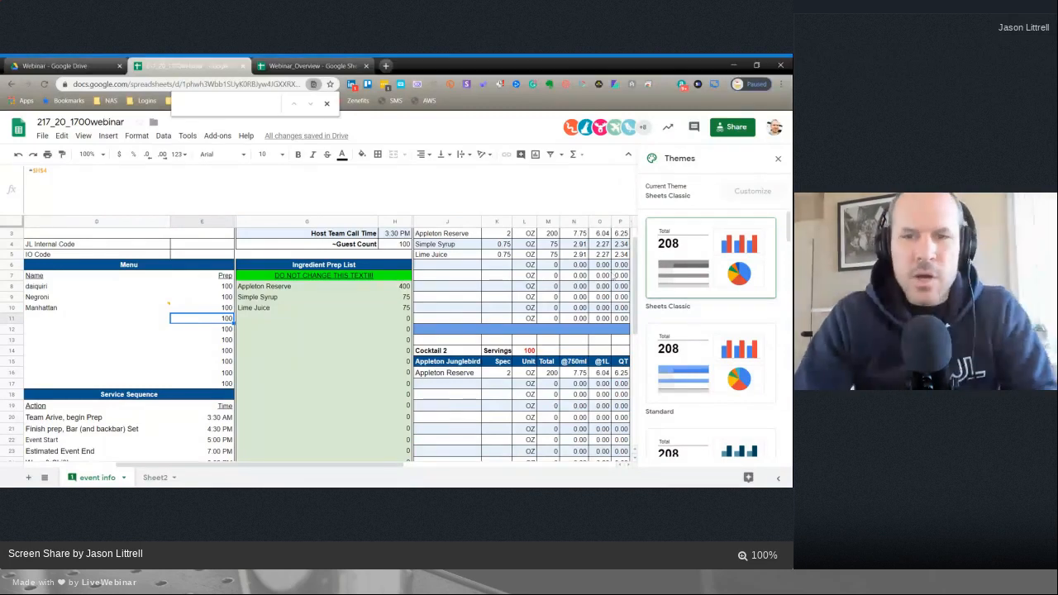
{"action": "scroll", "coordinate": [554, 285], "scroll_direction": "right", "scroll_amount": 3}
{"action": "scroll", "coordinate": [553, 285], "scroll_direction": "left", "scroll_amount": 2}
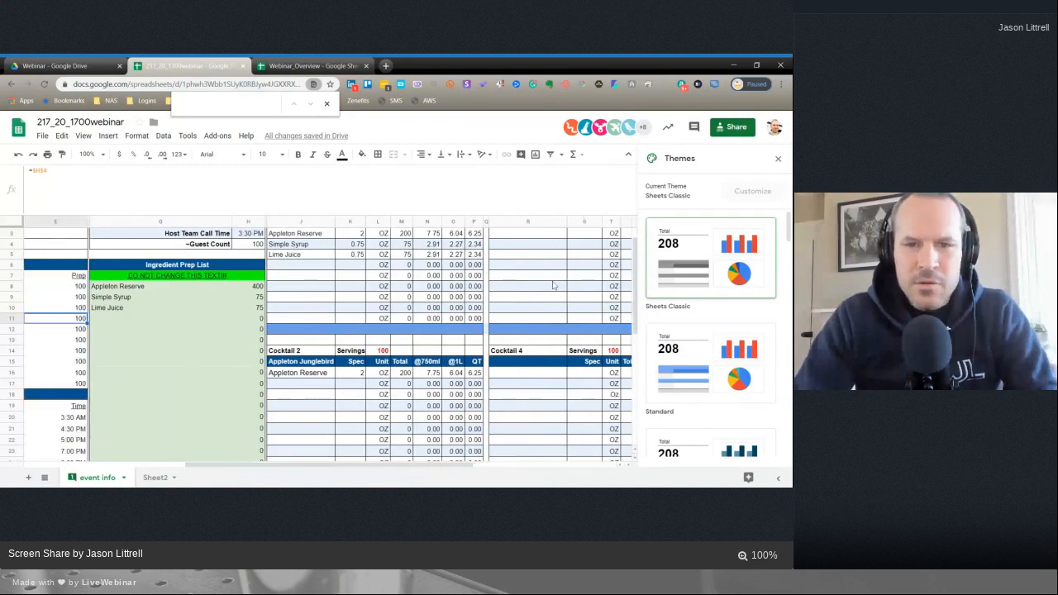
{"action": "scroll", "coordinate": [376, 286], "scroll_direction": "up", "scroll_amount": 1}
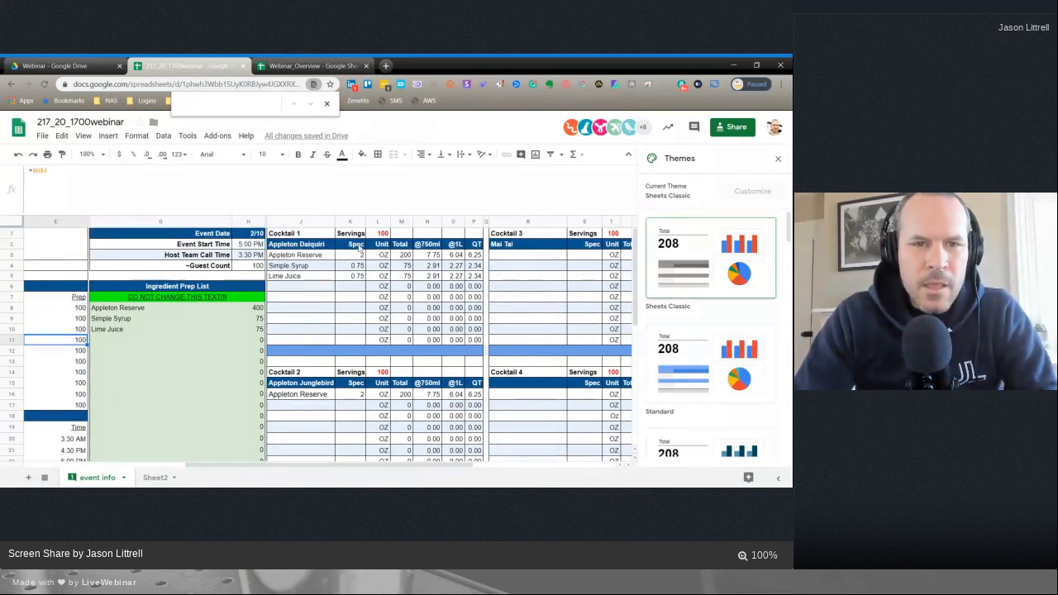
{"action": "left_click", "coordinate": [359, 246]}
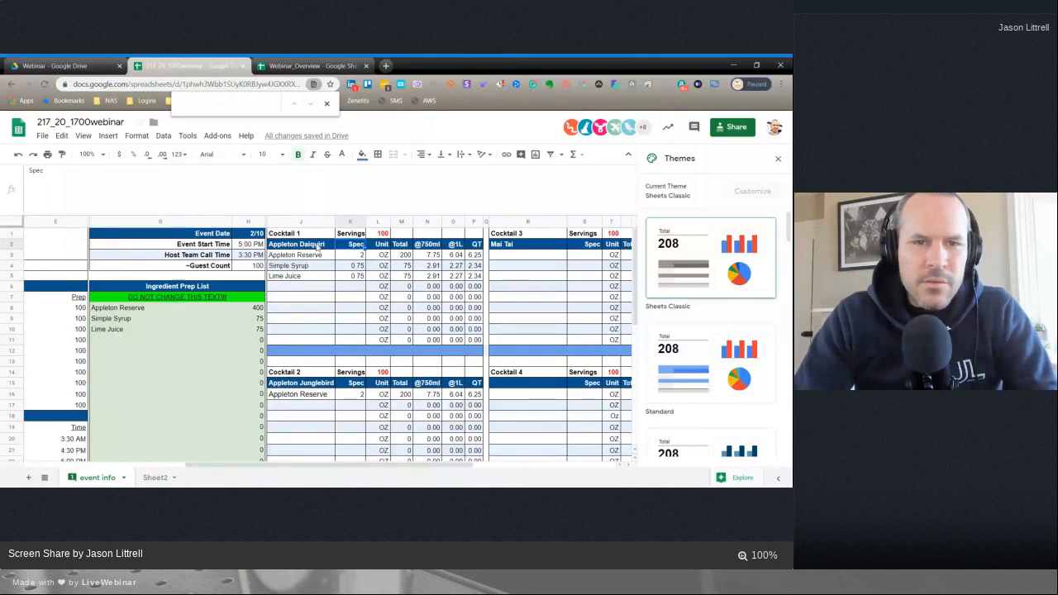
{"action": "left_click", "coordinate": [314, 246]}
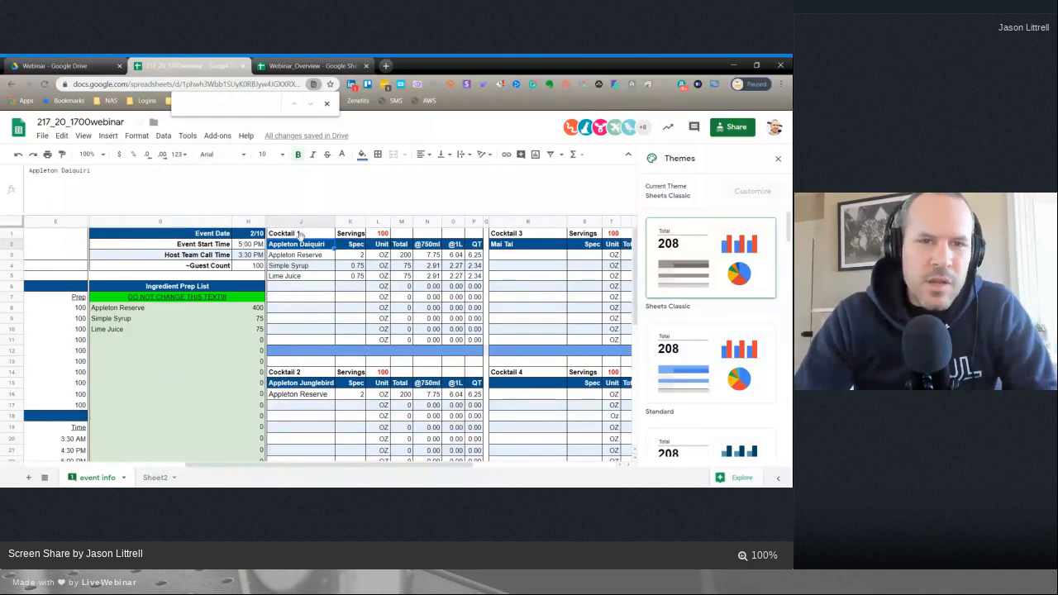
{"action": "left_click", "coordinate": [301, 235]}
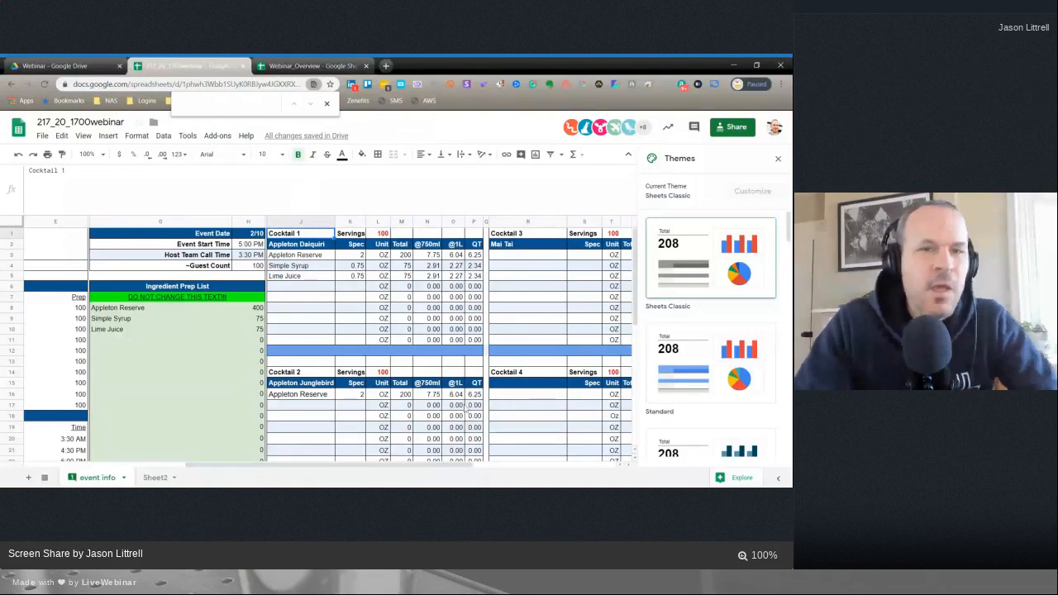
{"action": "left_click", "coordinate": [315, 245]}
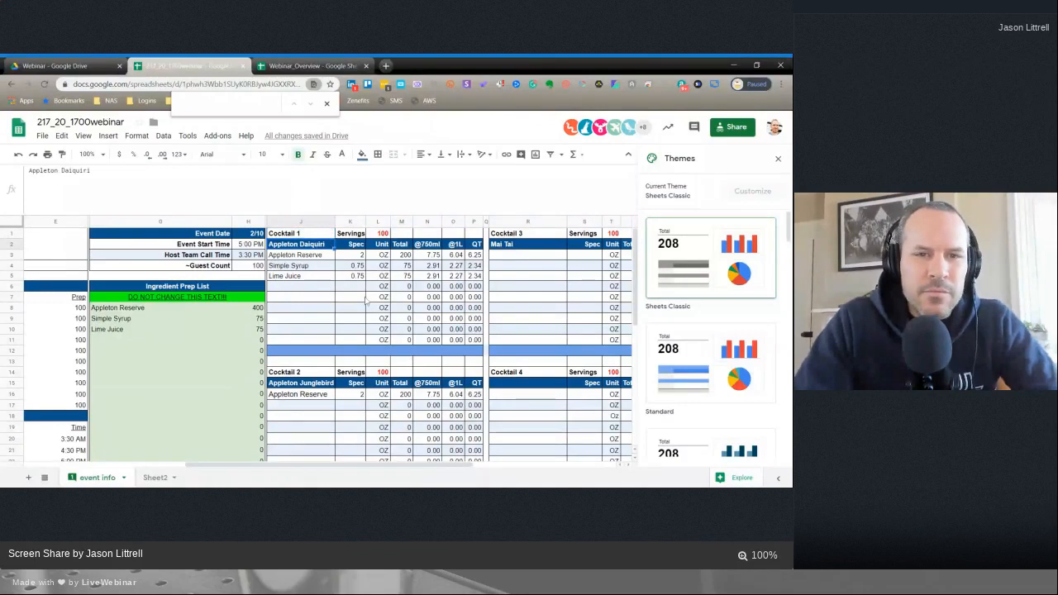
{"action": "right_click", "coordinate": [299, 256]}
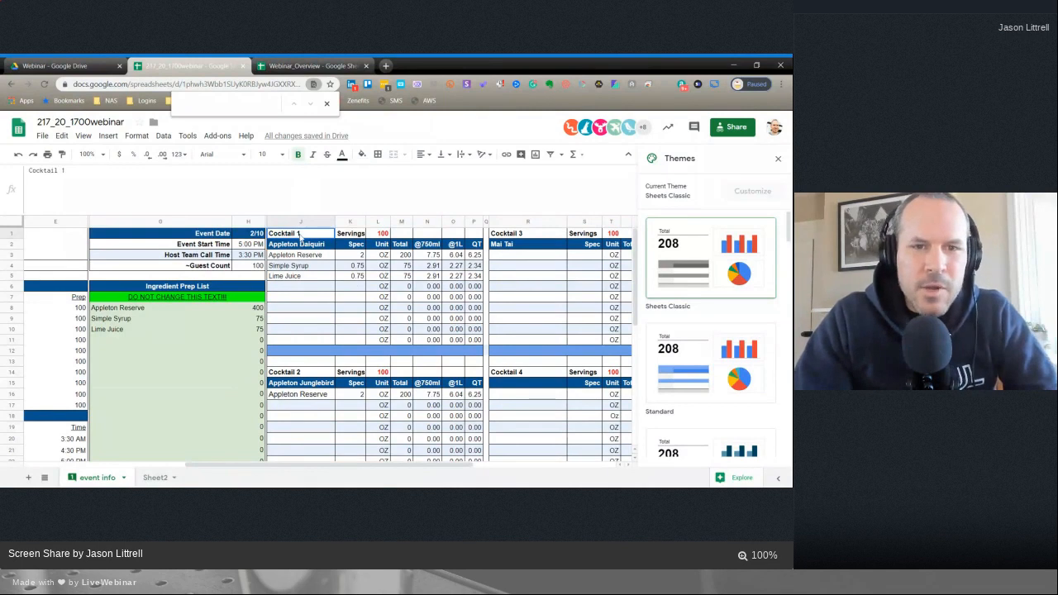
{"action": "key", "text": "Escape"}
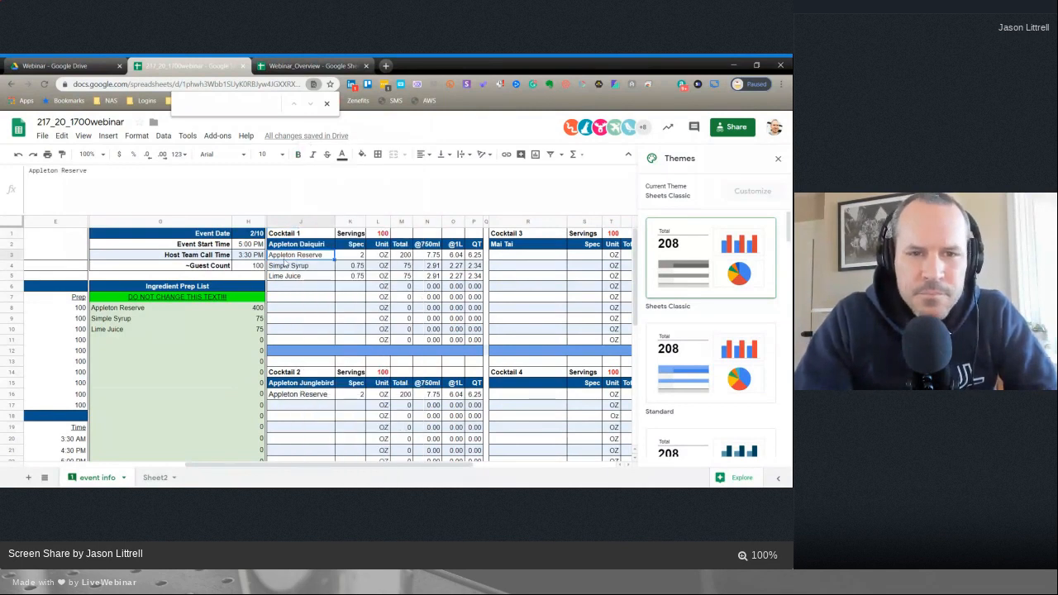
- Review the Appleton Daiquiri's Spec amounts in K3:K5 and its Unit column entries in L3:L11
{"action": "left_click", "coordinate": [357, 245]}
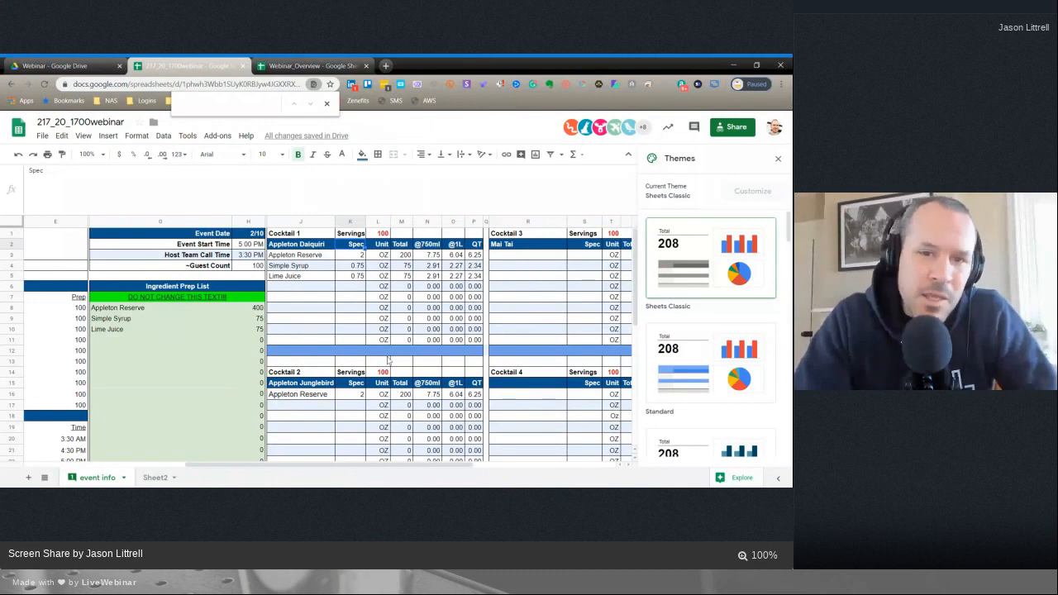
{"action": "left_click_drag", "start_coordinate": [363, 255], "coordinate": [361, 281]}
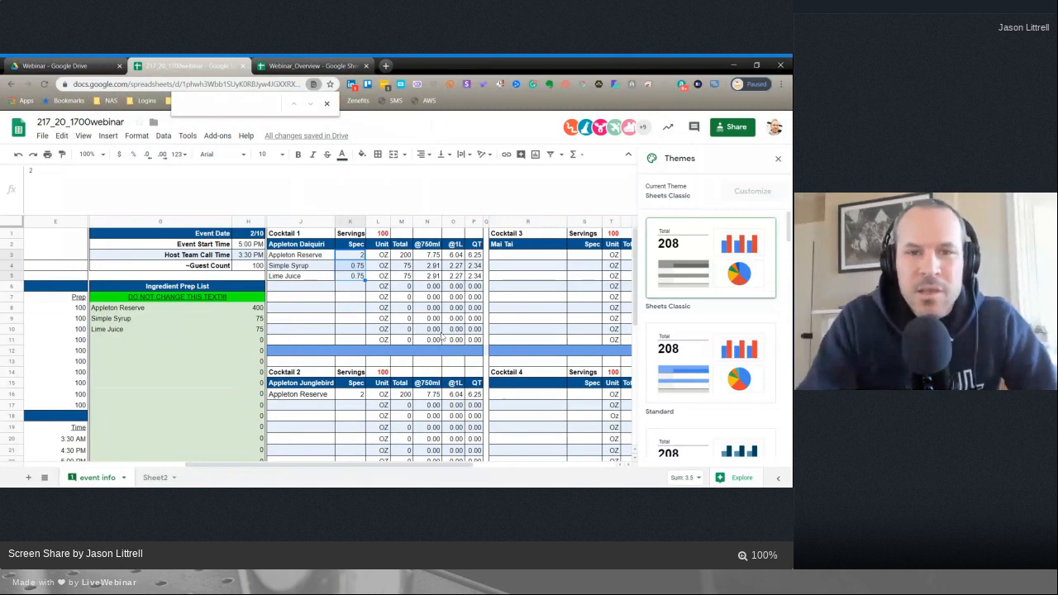
{"action": "left_click_drag", "start_coordinate": [383, 257], "coordinate": [378, 332]}
{"action": "left_click", "coordinate": [384, 256]}
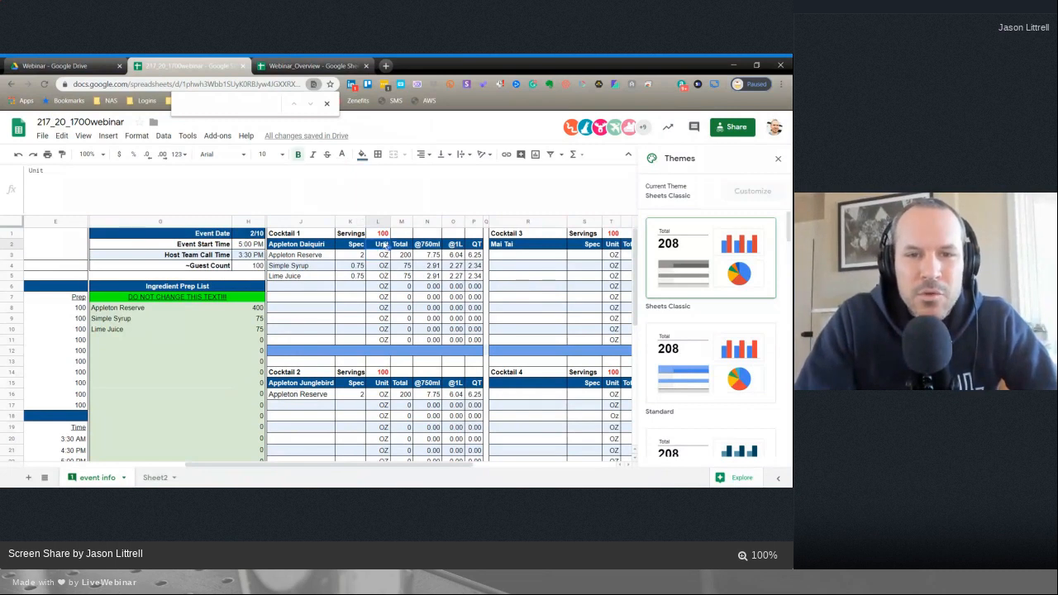
{"action": "left_click_drag", "start_coordinate": [382, 249], "coordinate": [386, 339]}
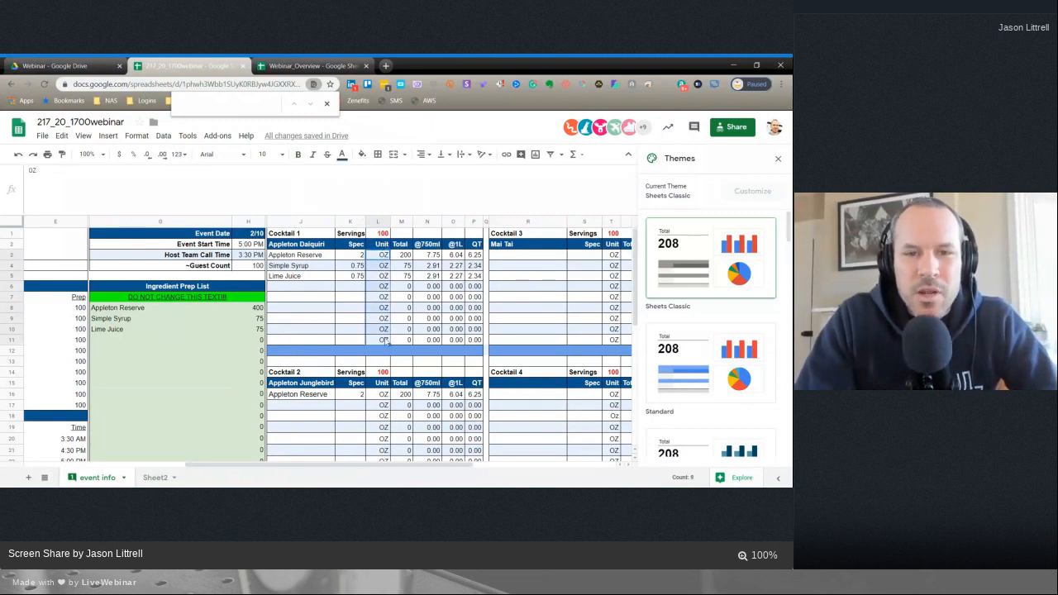
- Inspect the Appleton Reserve Total formula in M3, its Servings and Spec inputs, and the 750ml, 1L and QT formulas in row 3
{"action": "left_click", "coordinate": [404, 254]}
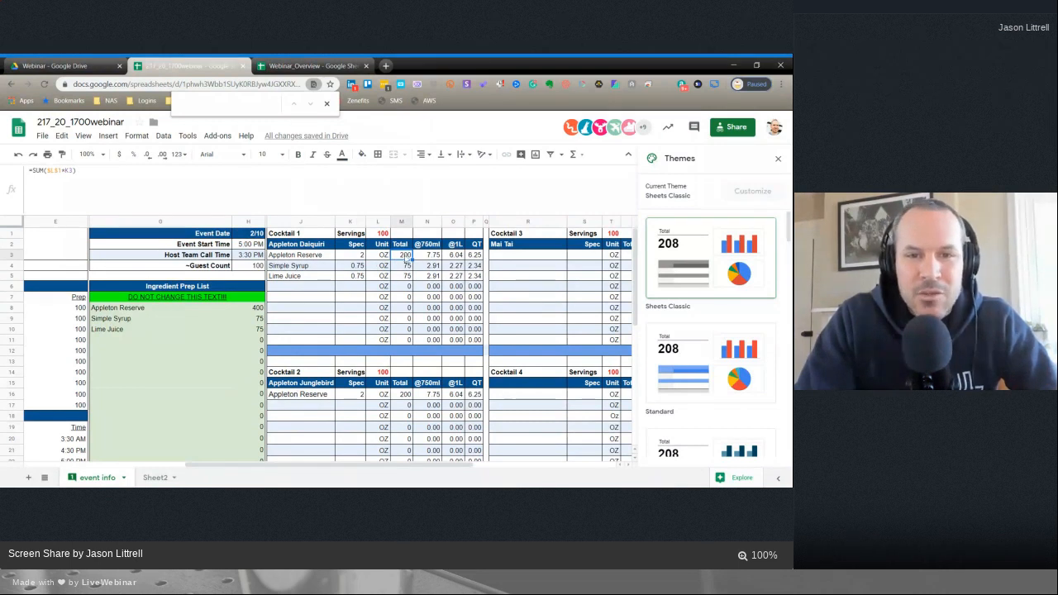
{"action": "left_click", "coordinate": [383, 234]}
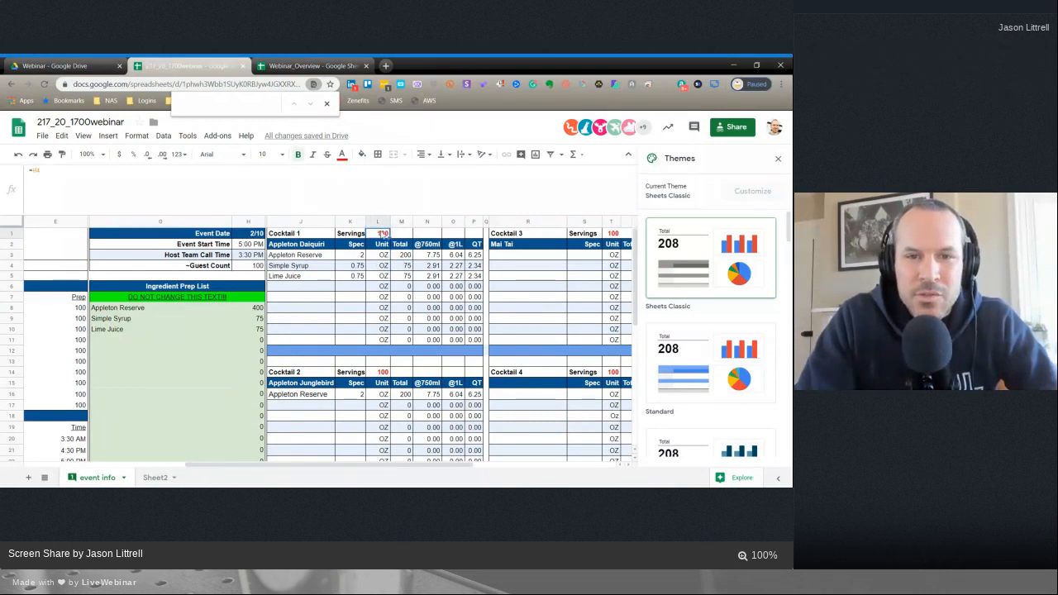
{"action": "left_click", "coordinate": [363, 256]}
{"action": "left_click", "coordinate": [406, 256]}
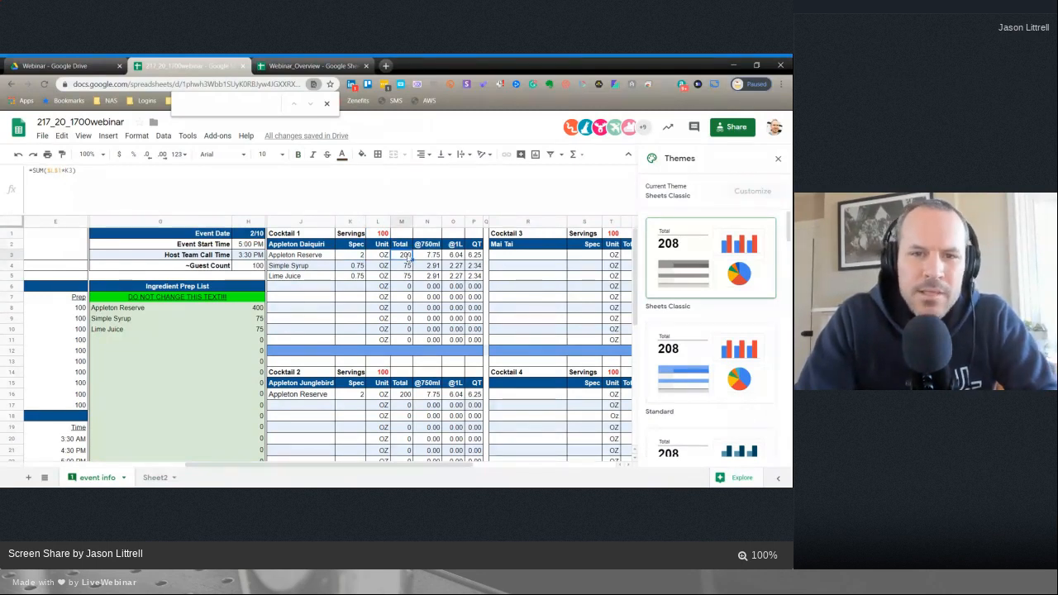
{"action": "left_click", "coordinate": [430, 256]}
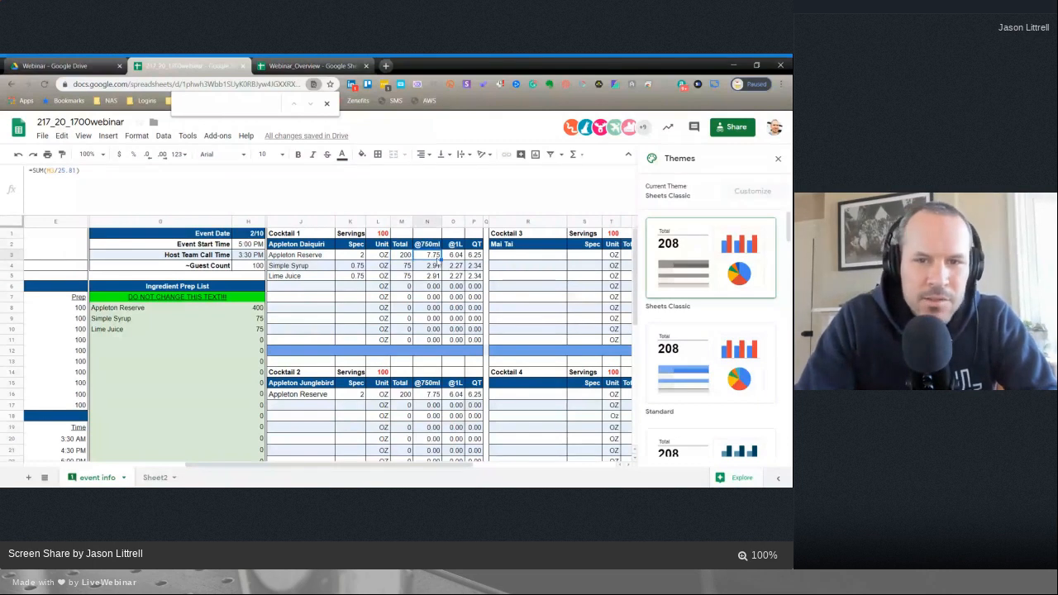
{"action": "left_click", "coordinate": [454, 258]}
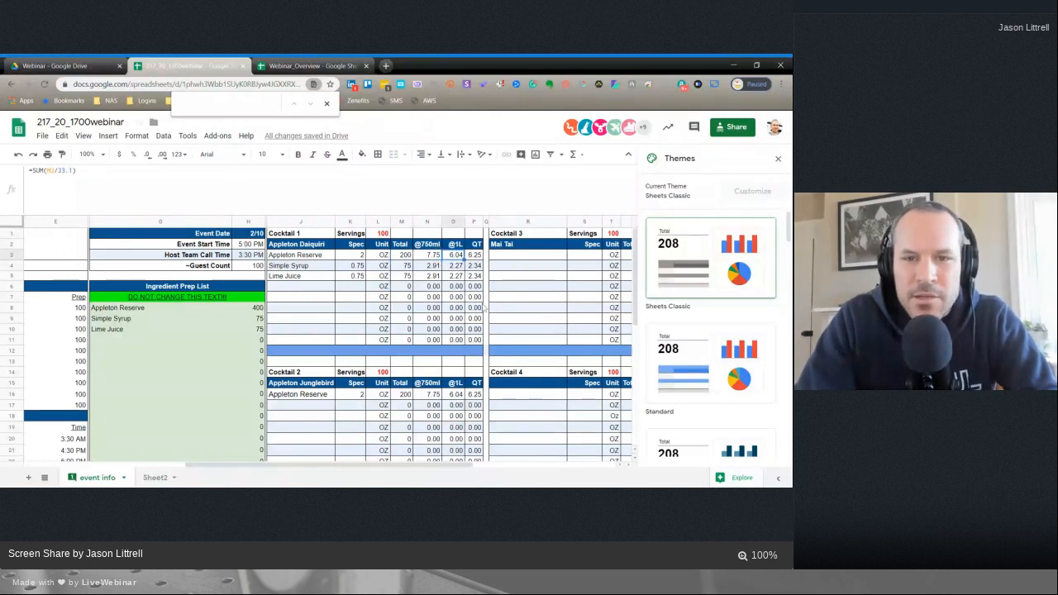
{"action": "left_click", "coordinate": [477, 257]}
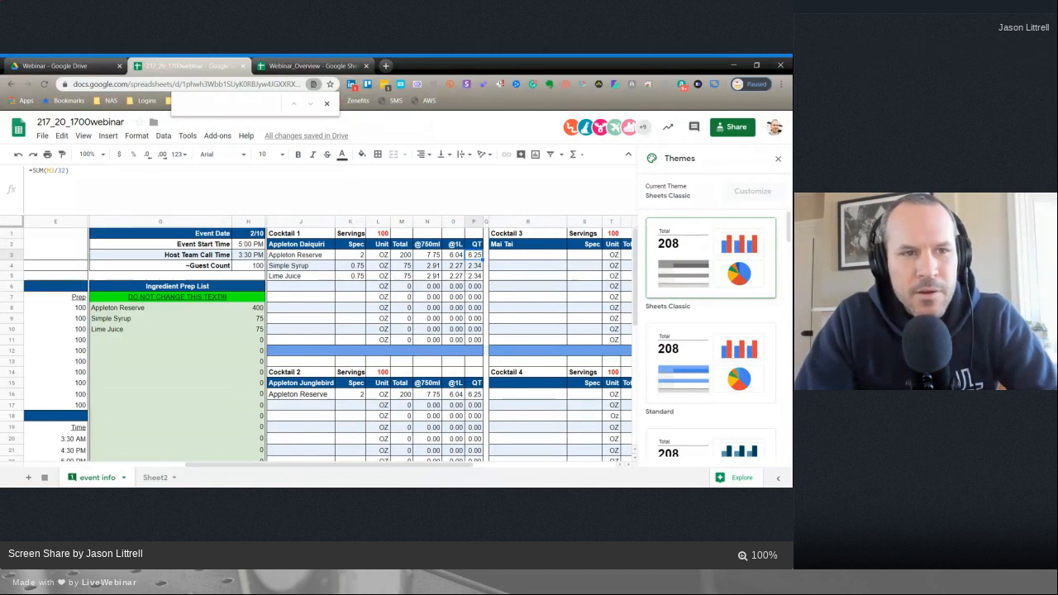
- Trace the M3 reference in the Appleton Reserve QT formula to its Total and recheck the 1L and 750ml conversion formulas
{"action": "double_click", "coordinate": [49, 170]}
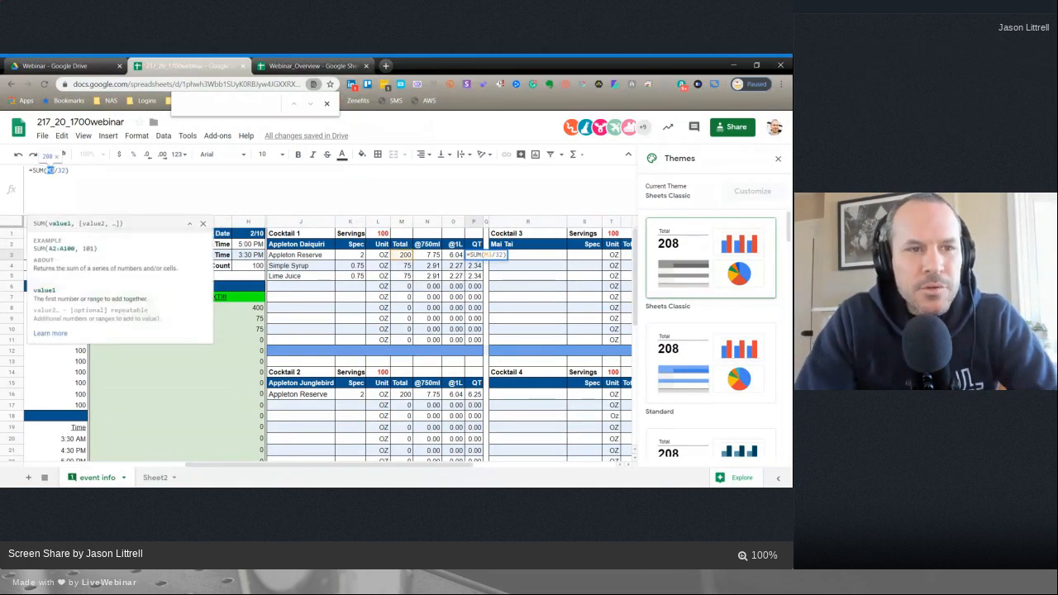
{"action": "left_click", "coordinate": [50, 171]}
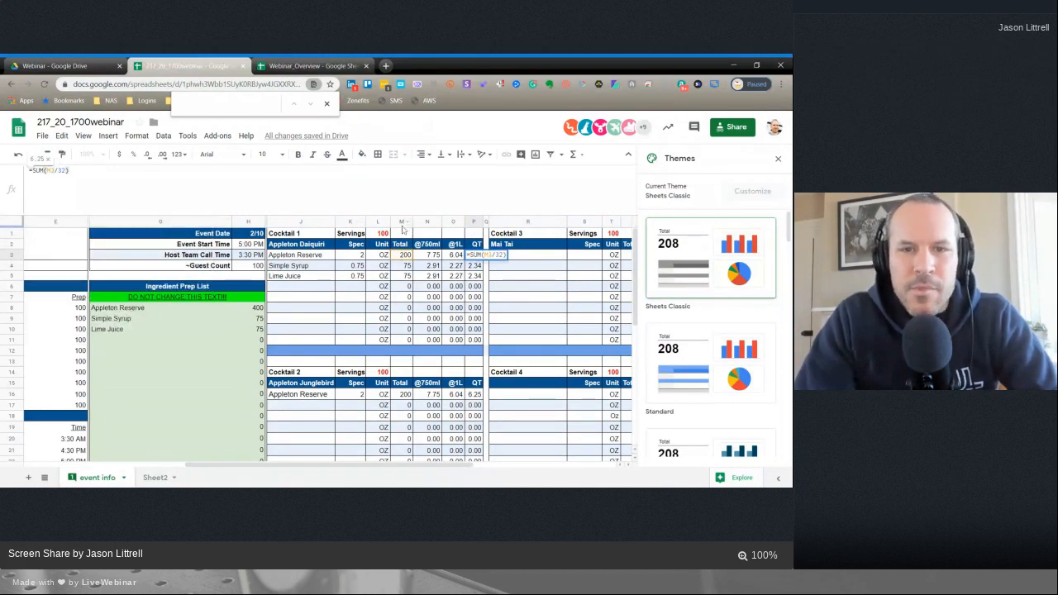
{"action": "left_click", "coordinate": [404, 255]}
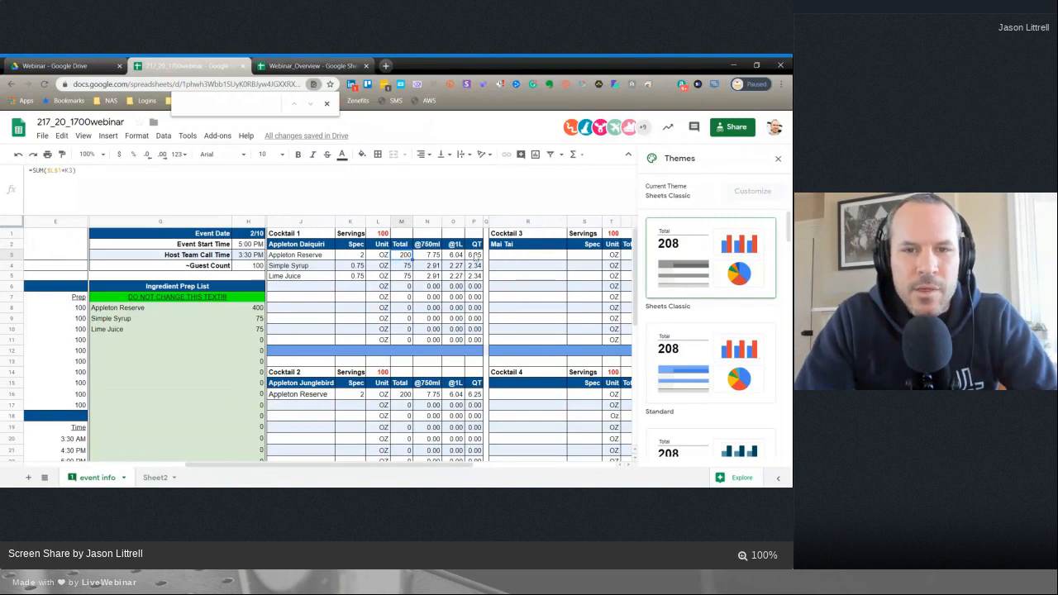
{"action": "left_click", "coordinate": [476, 255]}
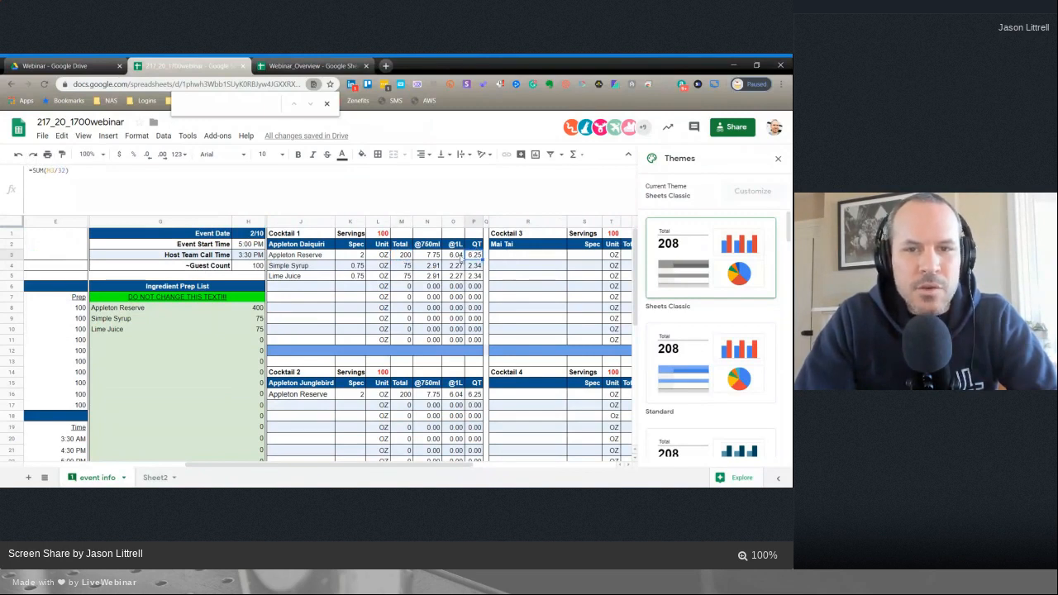
{"action": "left_click", "coordinate": [458, 256]}
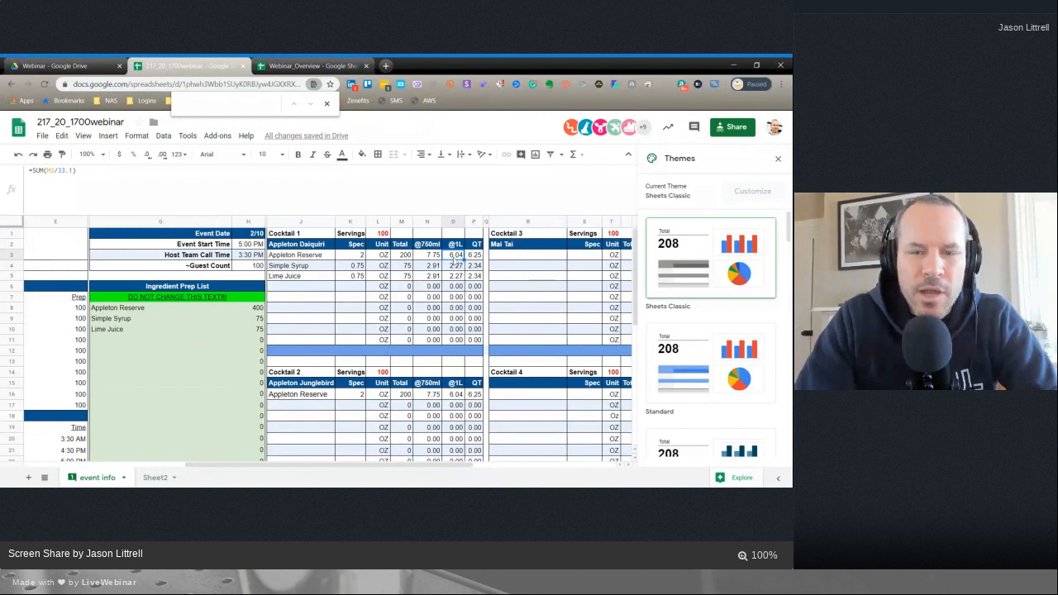
{"action": "left_click", "coordinate": [431, 257]}
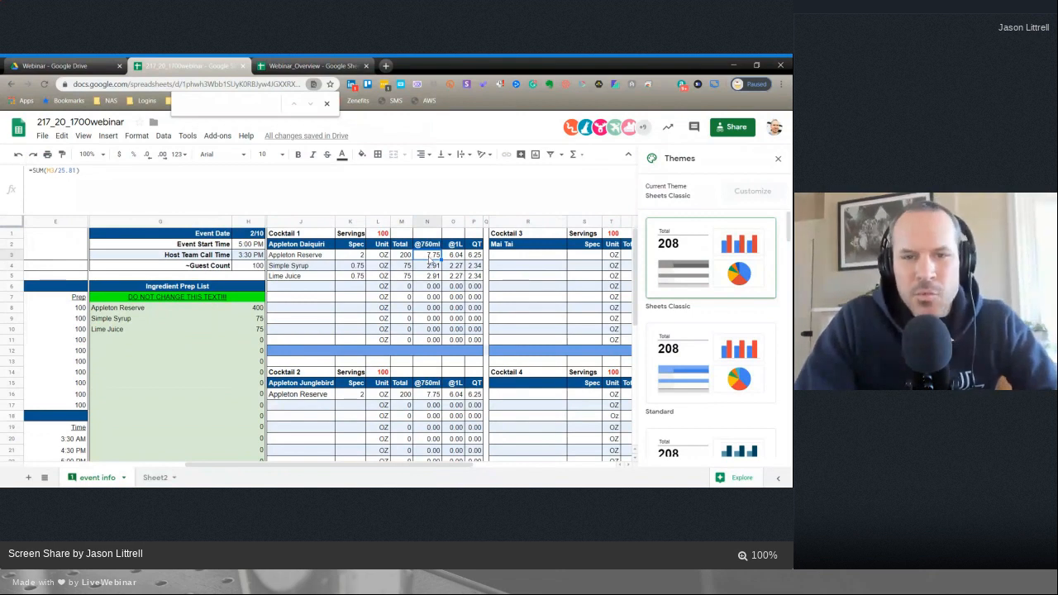
{"action": "key", "text": "Left"}
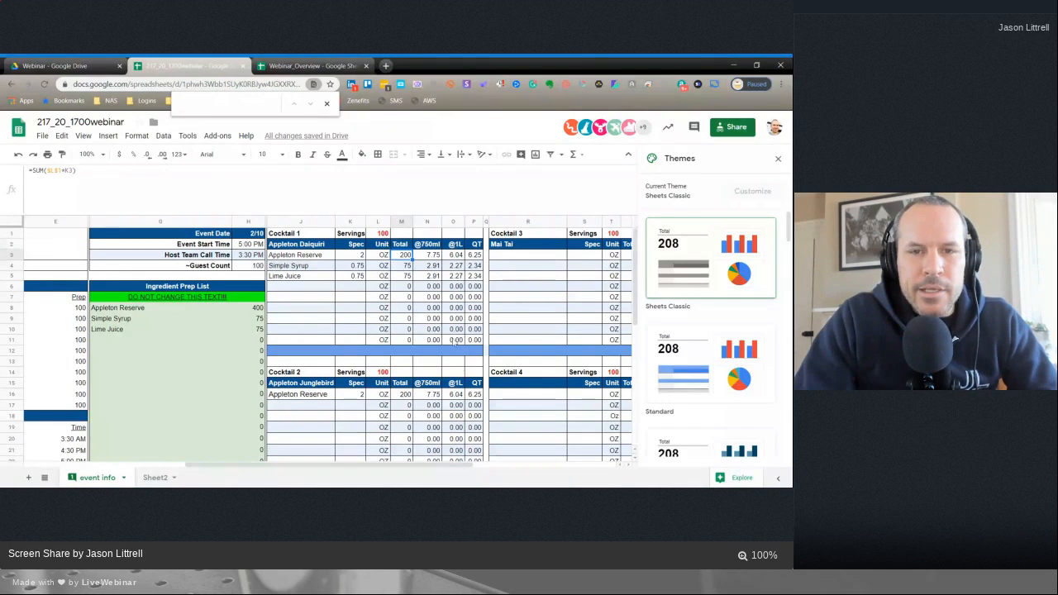
{"action": "left_click", "coordinate": [463, 351]}
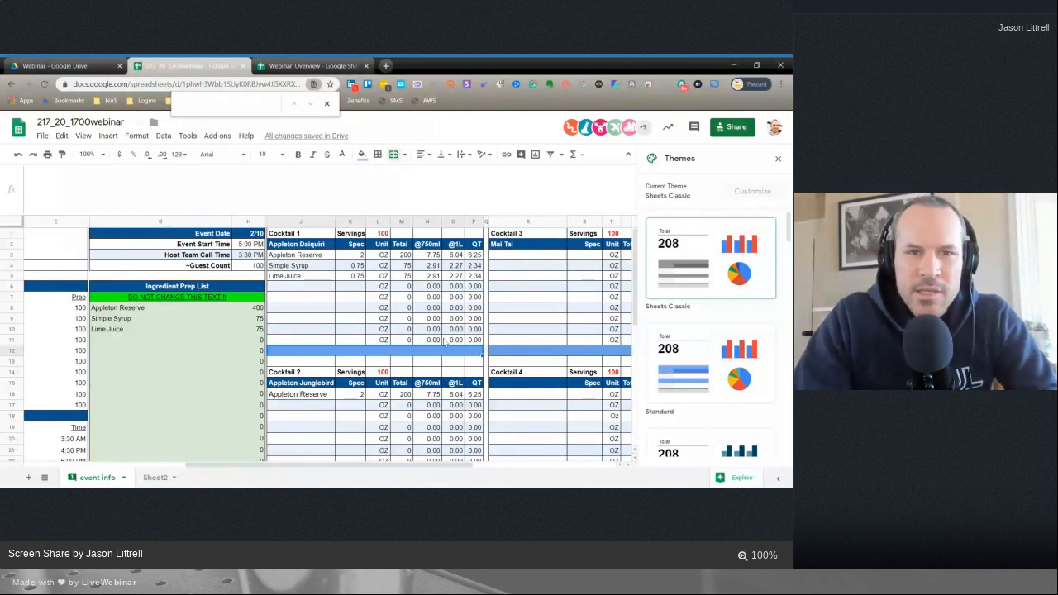
{"action": "left_click", "coordinate": [401, 235]}
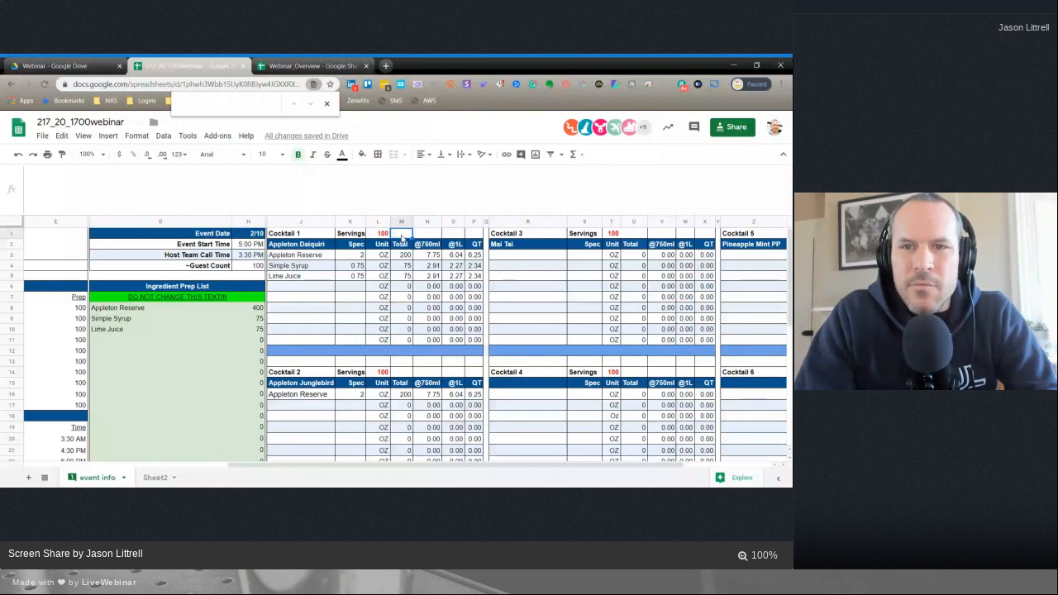
- Browse the available functions, insert a SUM function in cell M1 and examine its example syntax
{"action": "left_click", "coordinate": [576, 157]}
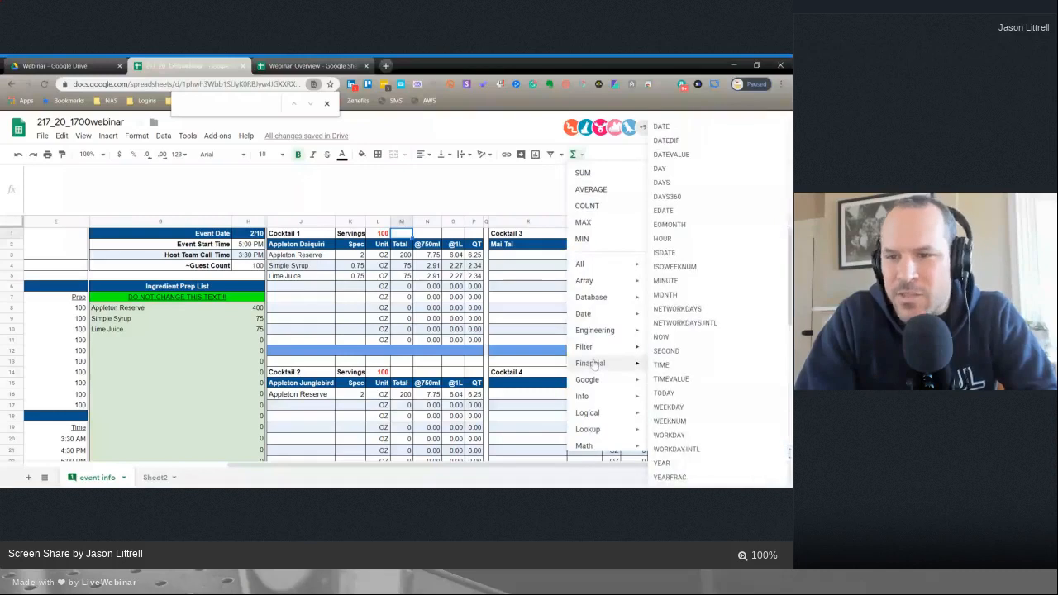
{"action": "mouse_move", "coordinate": [619, 331]}
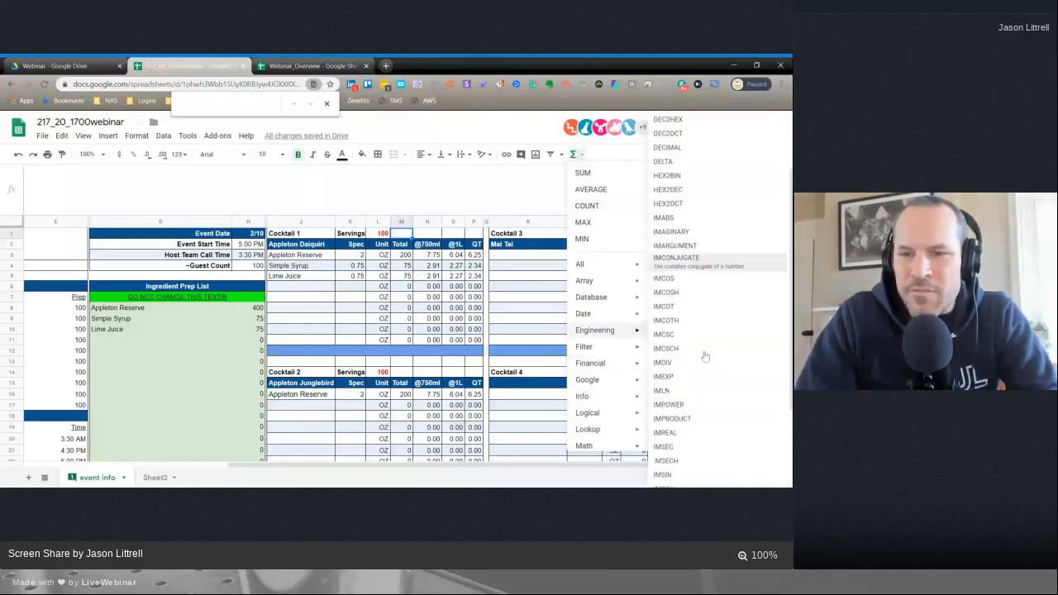
{"action": "scroll", "coordinate": [699, 364], "scroll_direction": "down", "scroll_amount": 3}
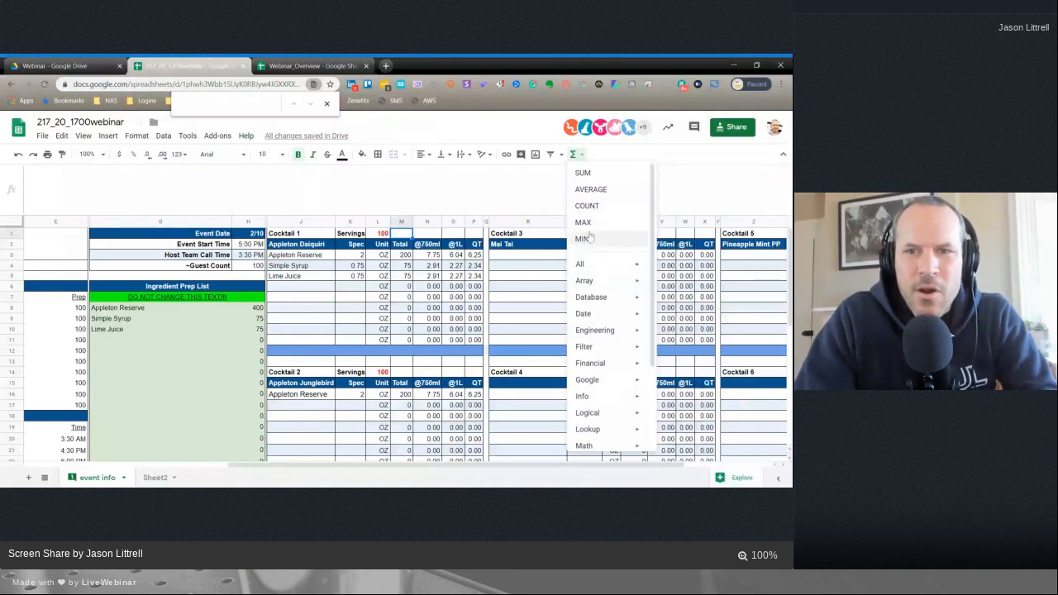
{"action": "left_click", "coordinate": [582, 173]}
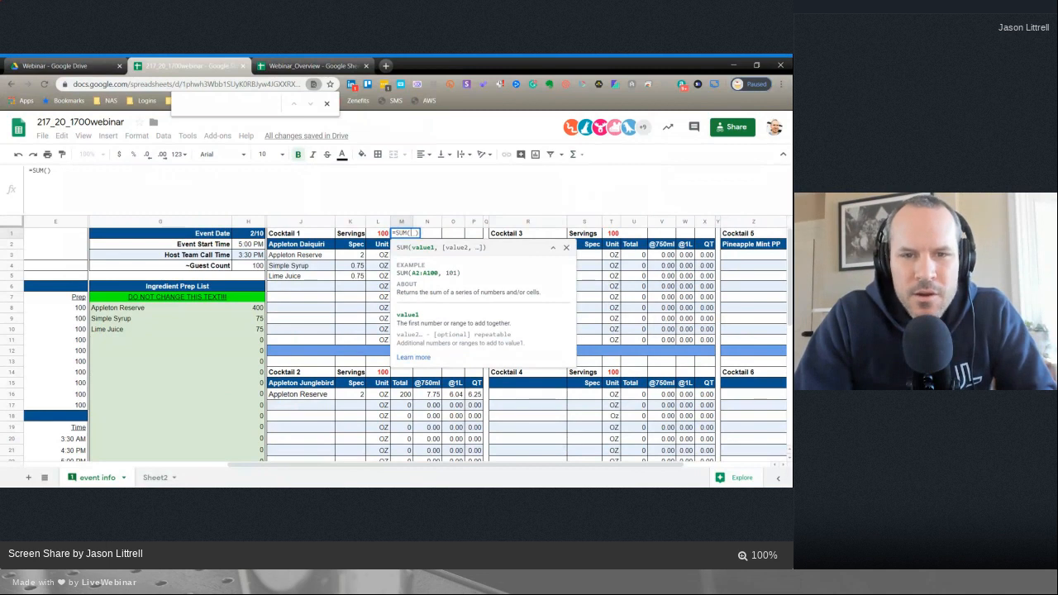
{"action": "left_click_drag", "start_coordinate": [397, 272], "coordinate": [464, 279]}
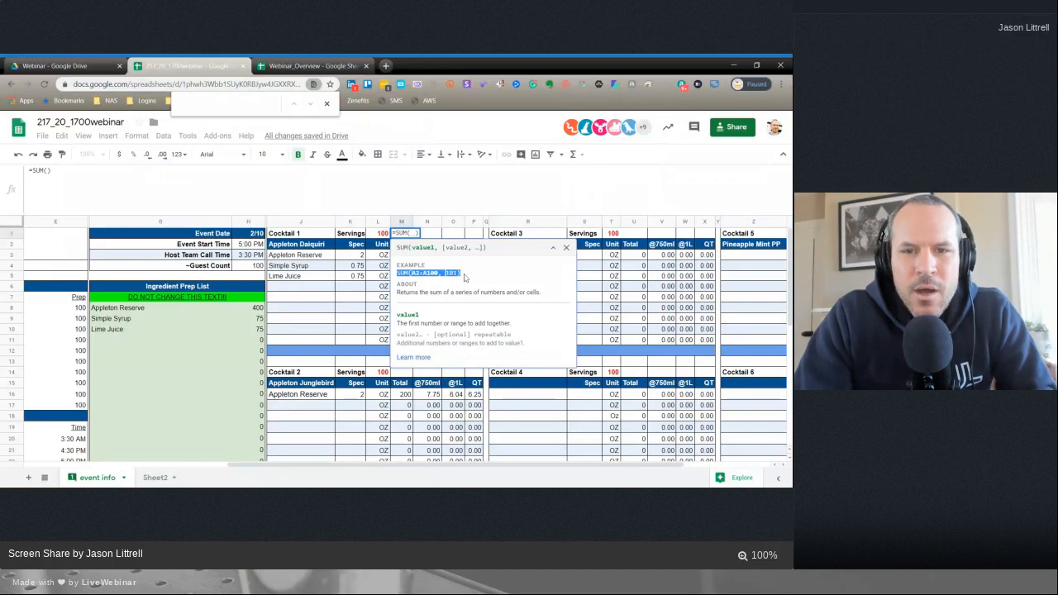
{"action": "left_click", "coordinate": [465, 279]}
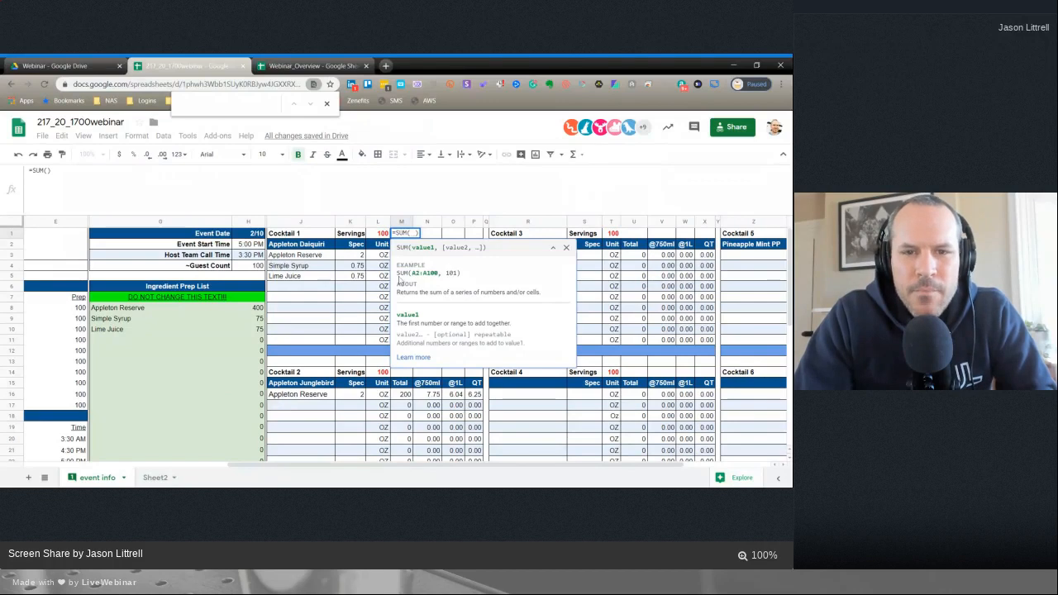
{"action": "double_click", "coordinate": [403, 273]}
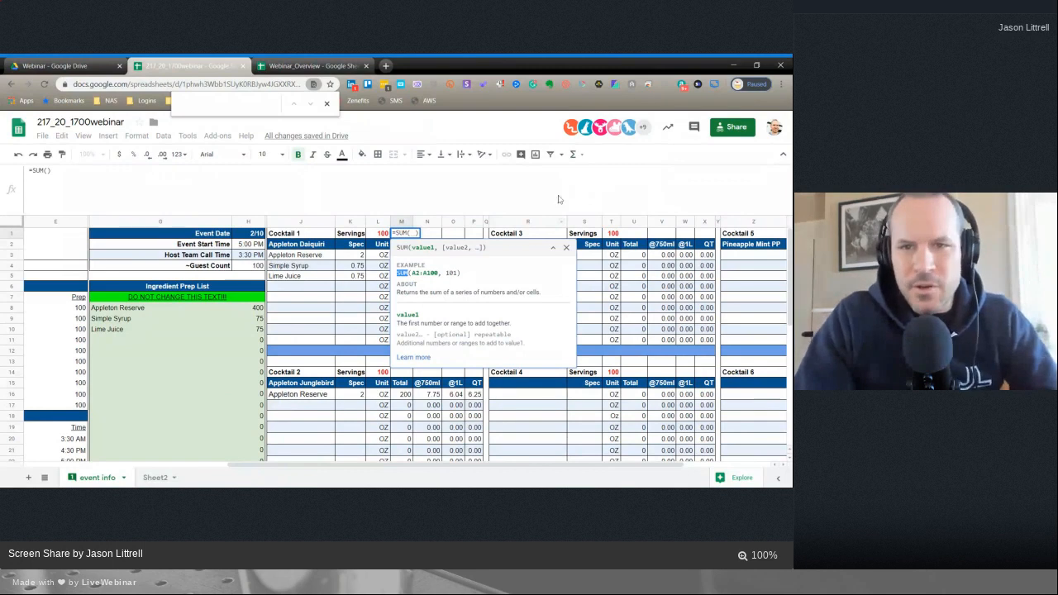
{"action": "left_click", "coordinate": [577, 155]}
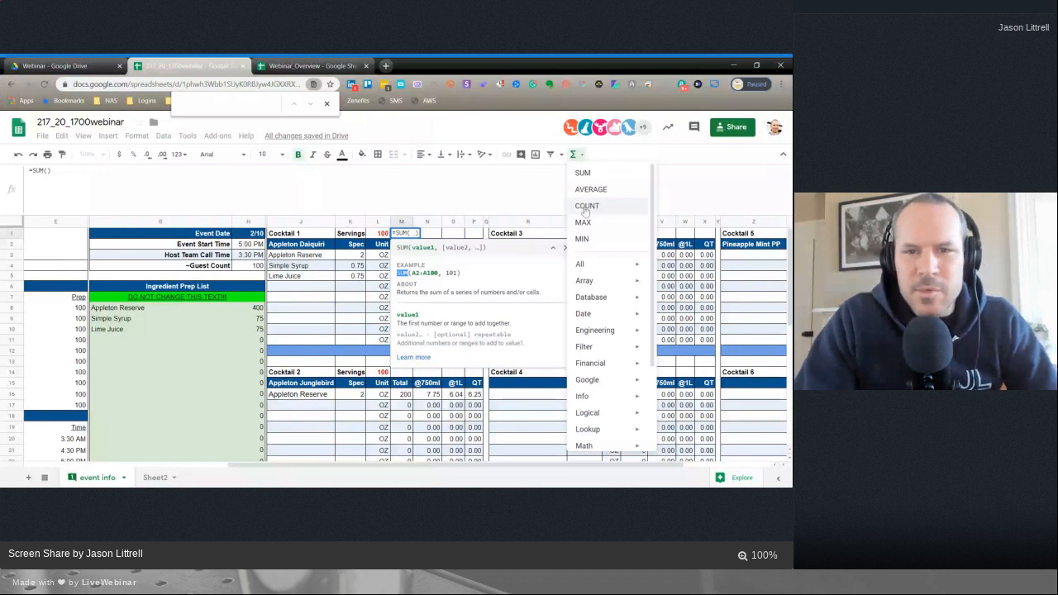
{"action": "left_click", "coordinate": [584, 173]}
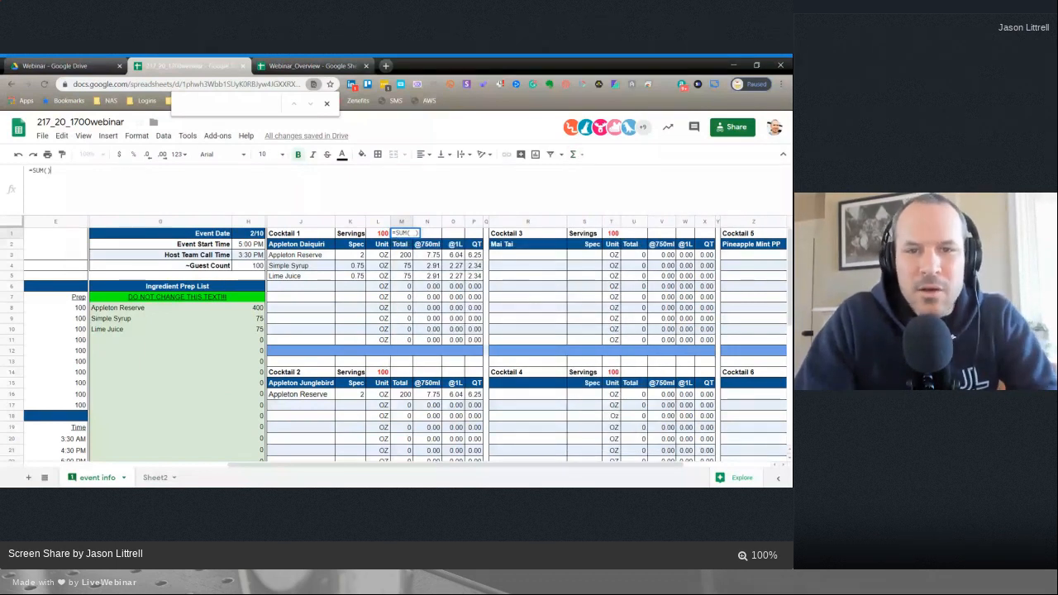
{"action": "key", "text": "Return"}
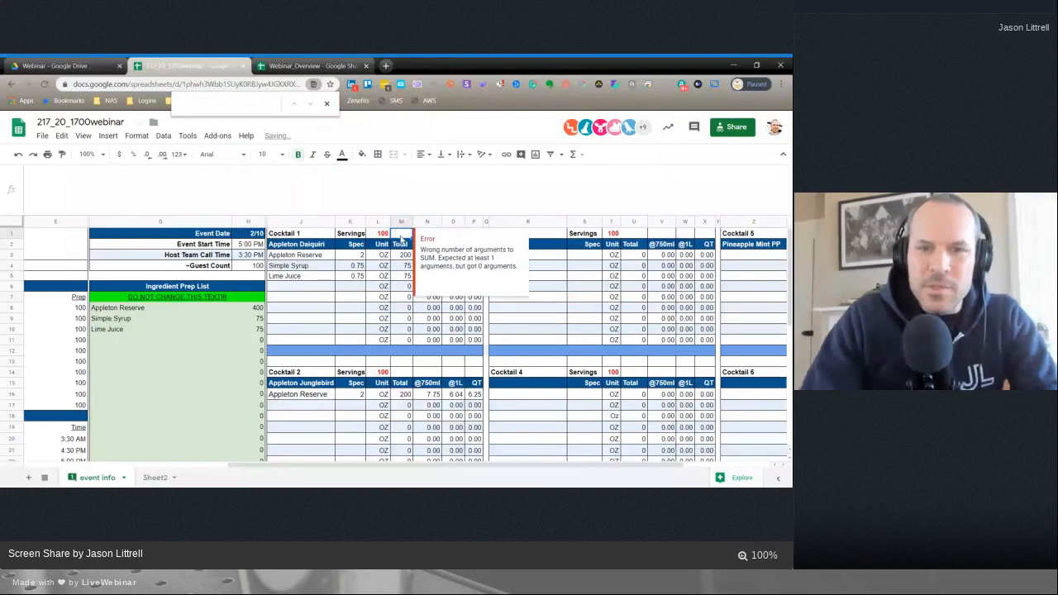
{"action": "left_click", "coordinate": [399, 321]}
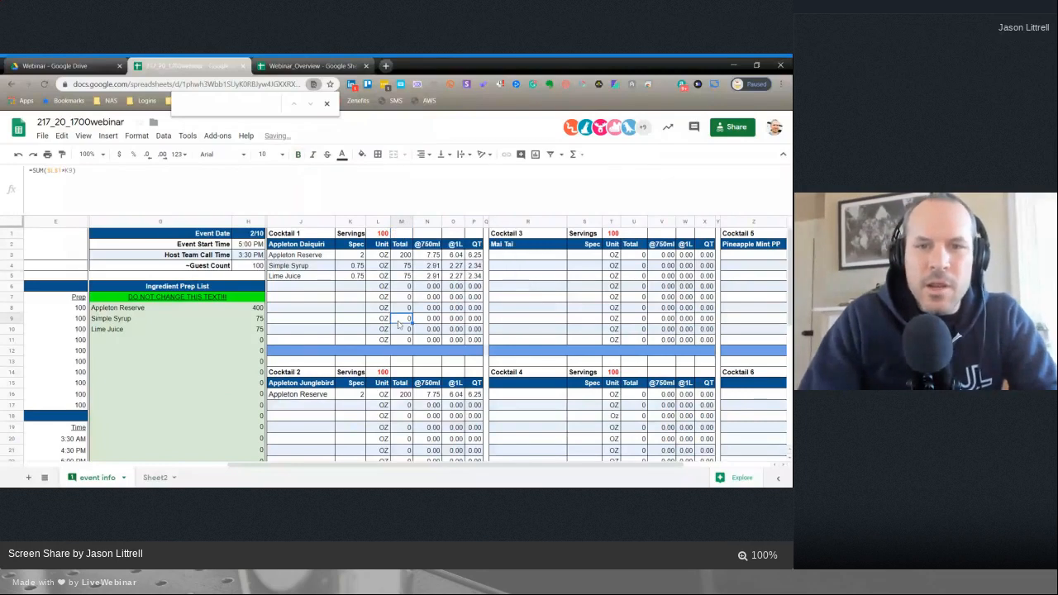
{"action": "left_click", "coordinate": [401, 236]}
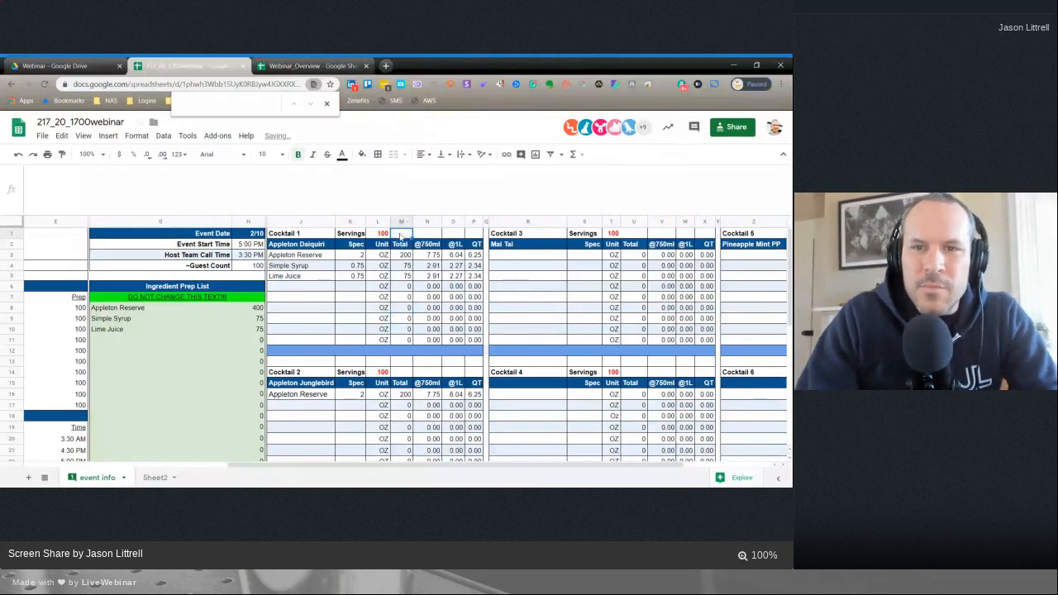
- Enter a SUM of the individual cells M3, P5 and M16 in cell M1, and clear that cell again
{"action": "left_click", "coordinate": [573, 154]}
{"action": "left_click", "coordinate": [583, 174]}
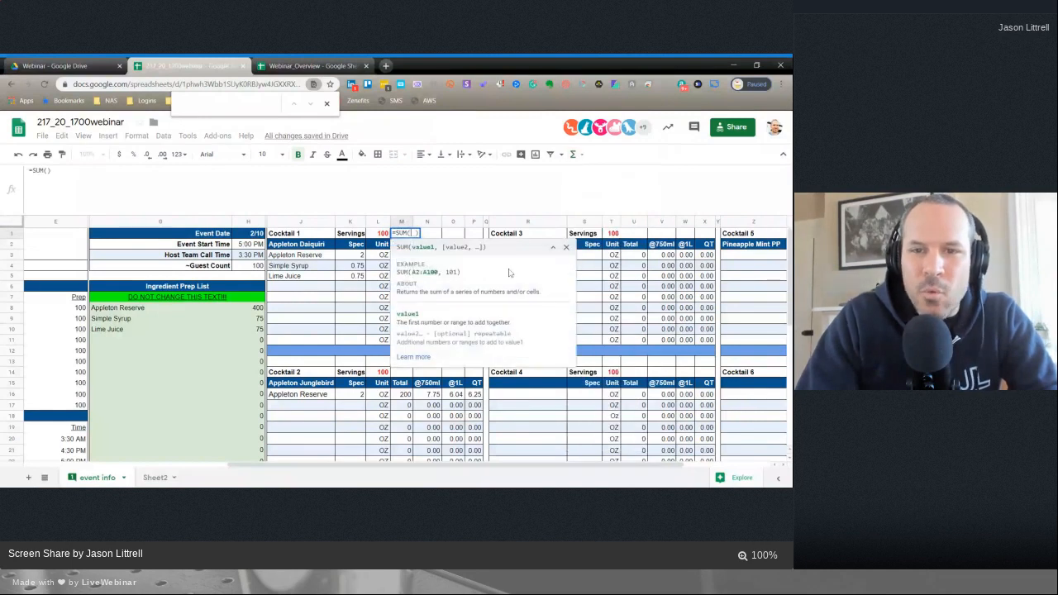
{"action": "left_click", "coordinate": [566, 248]}
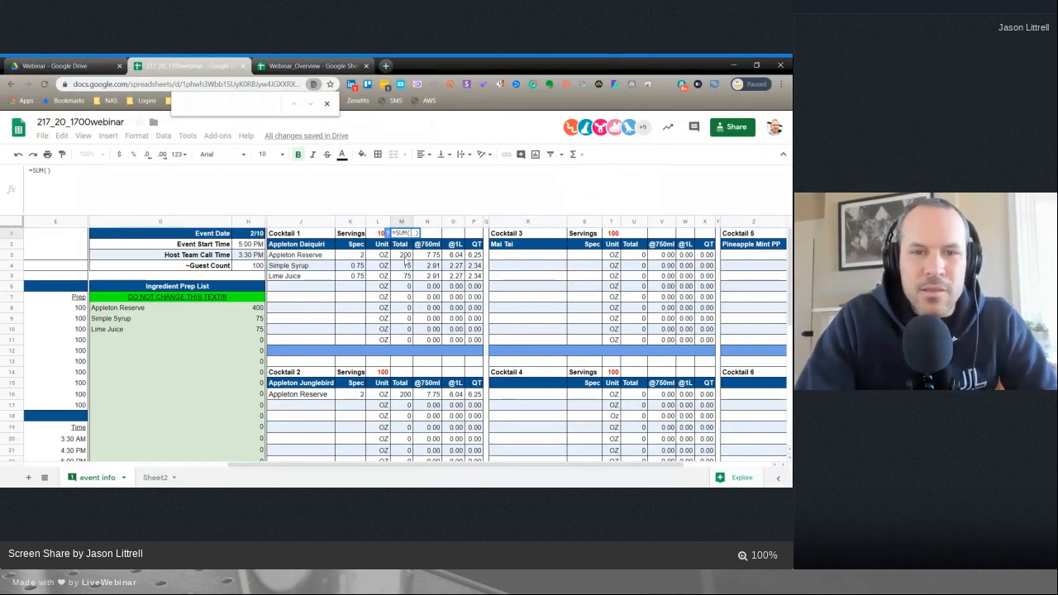
{"action": "left_click", "coordinate": [407, 257]}
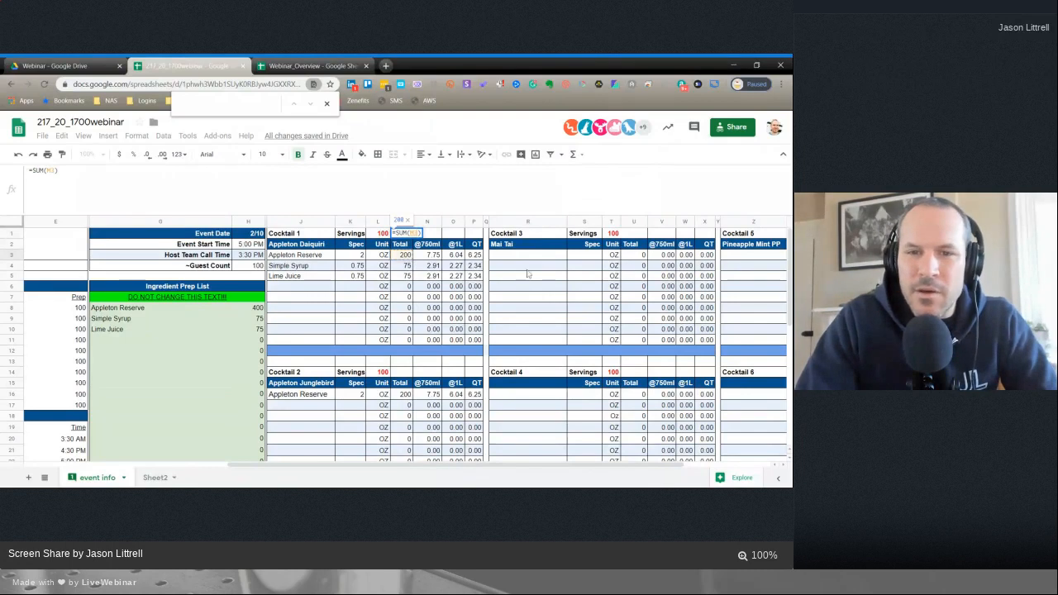
{"action": "type", "text": ","}
{"action": "left_click", "coordinate": [475, 276]}
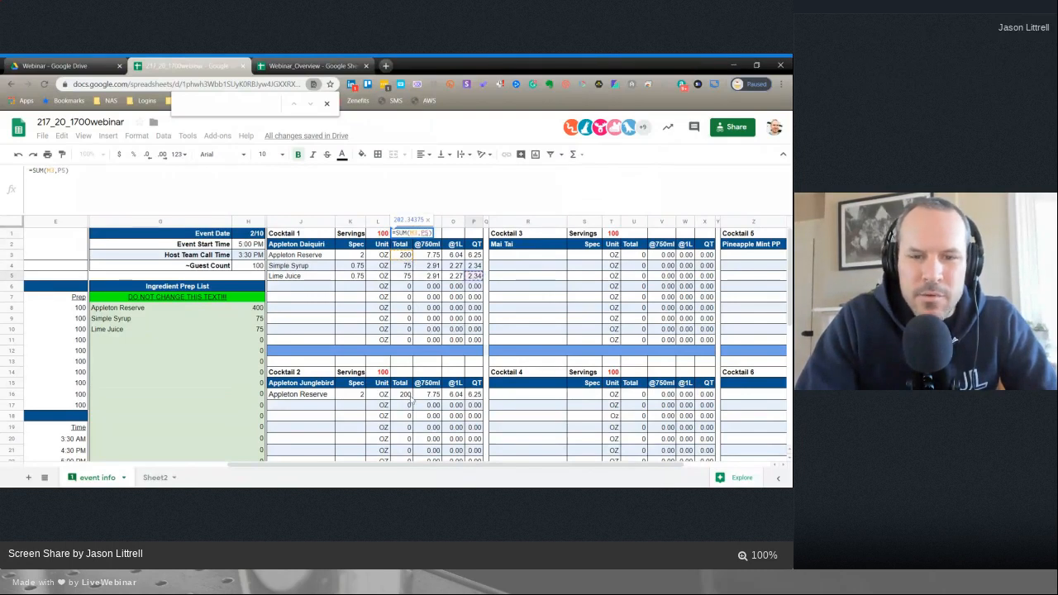
{"action": "type", "text": ","}
{"action": "left_click", "coordinate": [403, 396]}
{"action": "key", "text": "Return"}
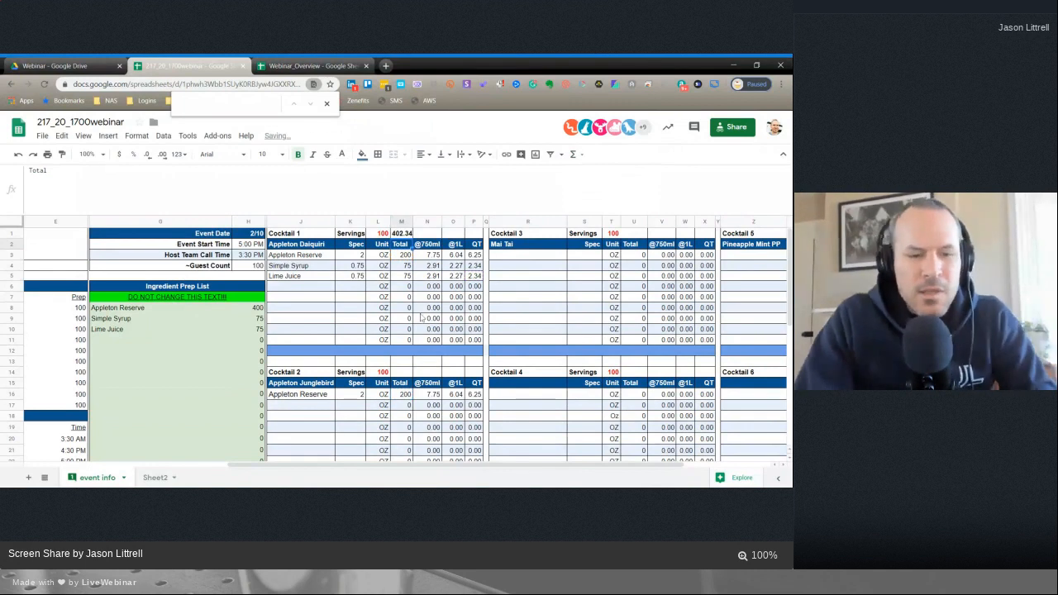
{"action": "key", "text": "Up"}
{"action": "key", "text": "Delete"}
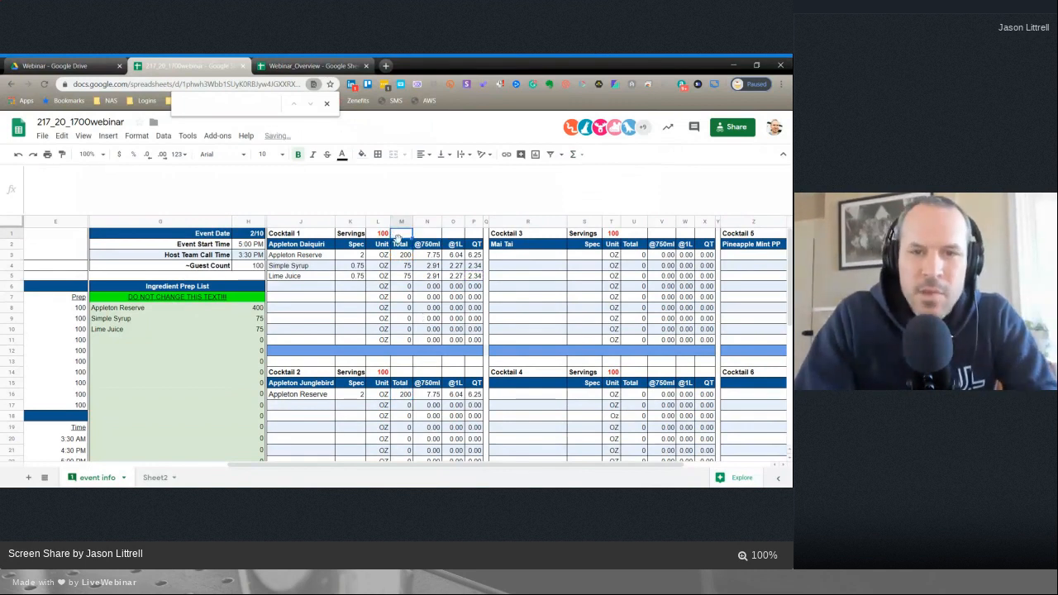
- Total the Cocktail 1 Total column in cell M1 with the formula =SUM(M3:M11)
{"action": "left_click", "coordinate": [581, 155]}
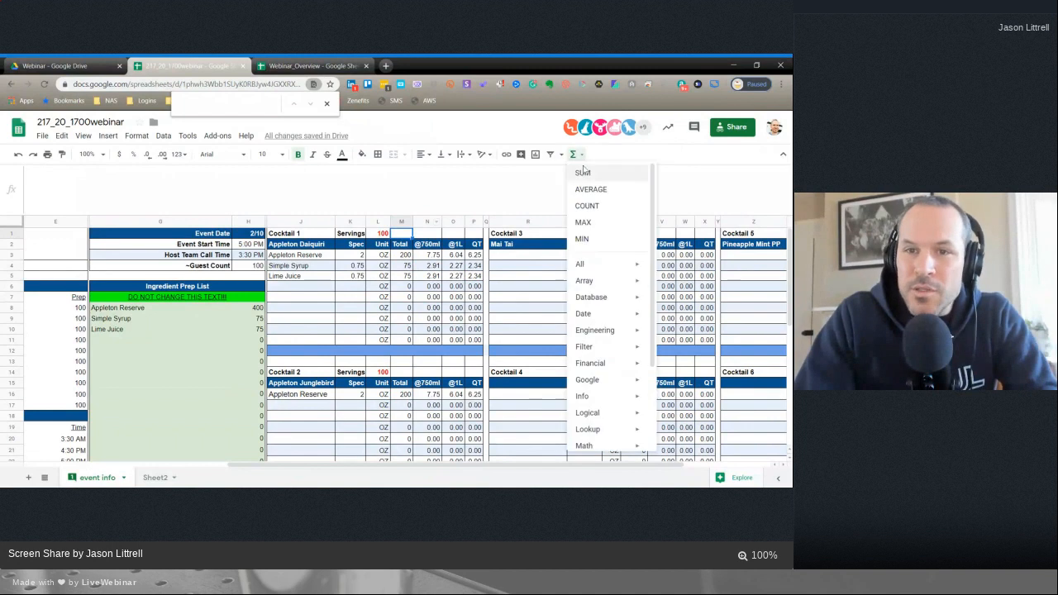
{"action": "left_click", "coordinate": [585, 172]}
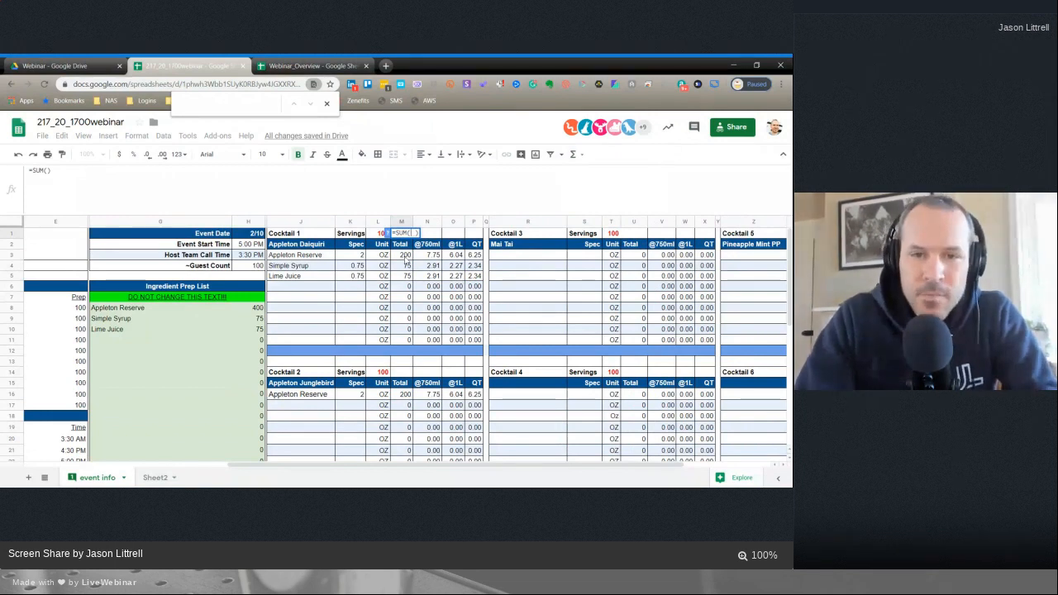
{"action": "left_click_drag", "start_coordinate": [406, 256], "coordinate": [405, 339]}
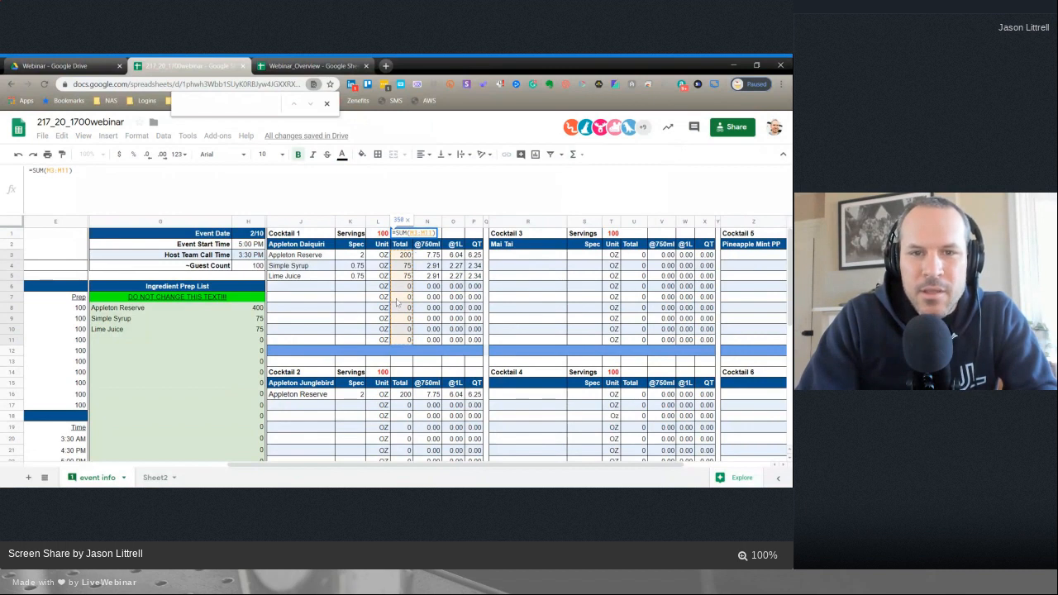
{"action": "key", "text": "Return"}
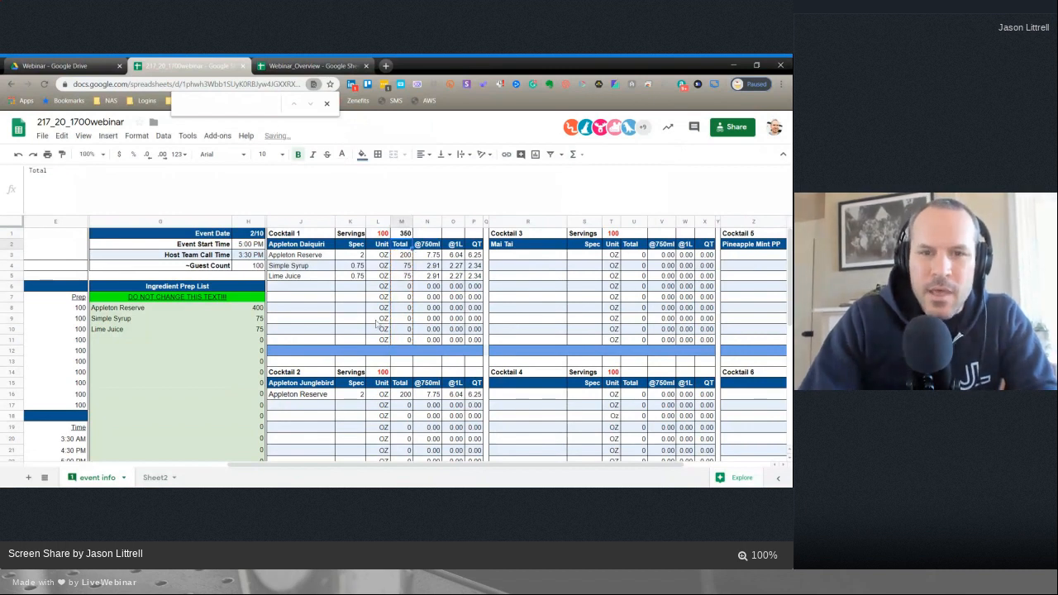
{"action": "left_click", "coordinate": [403, 236]}
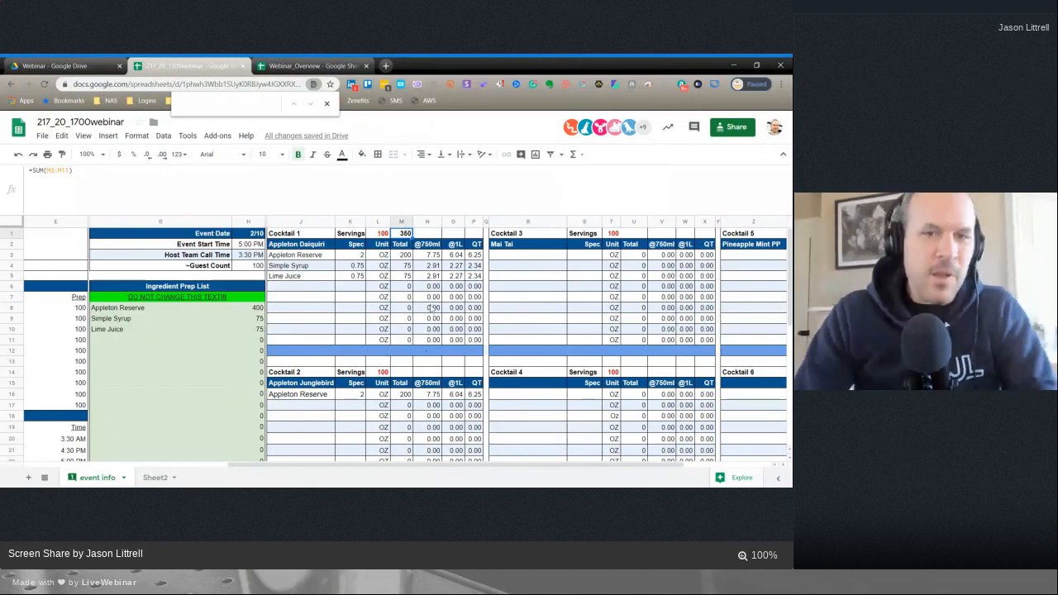
- Set the event's guest count to 200 and check the Cocktail 1 sum in cell M1
{"action": "left_click", "coordinate": [257, 267]}
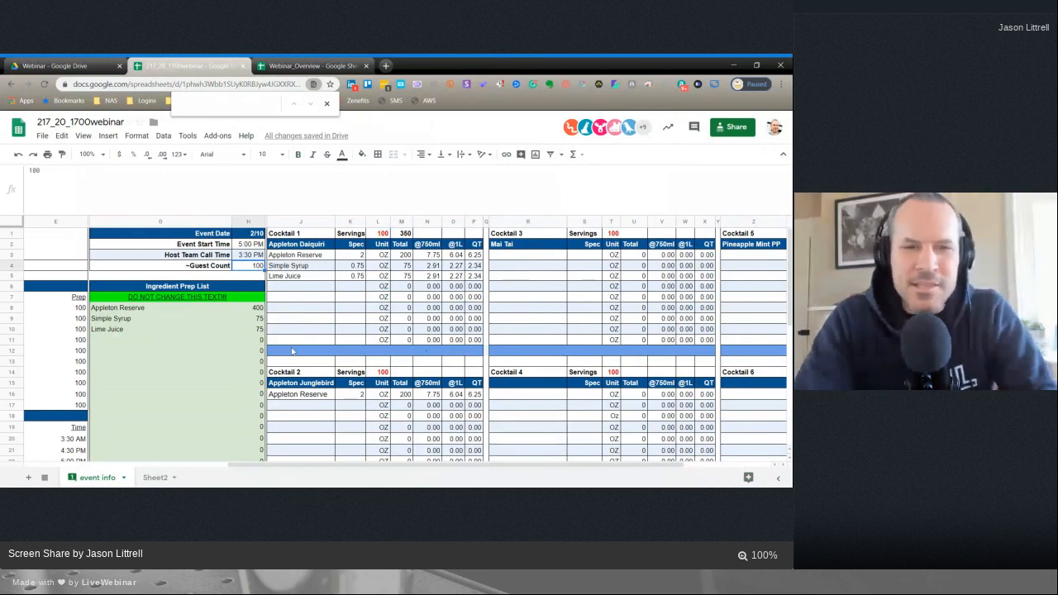
{"action": "type", "text": "200"}
{"action": "key", "text": "Return"}
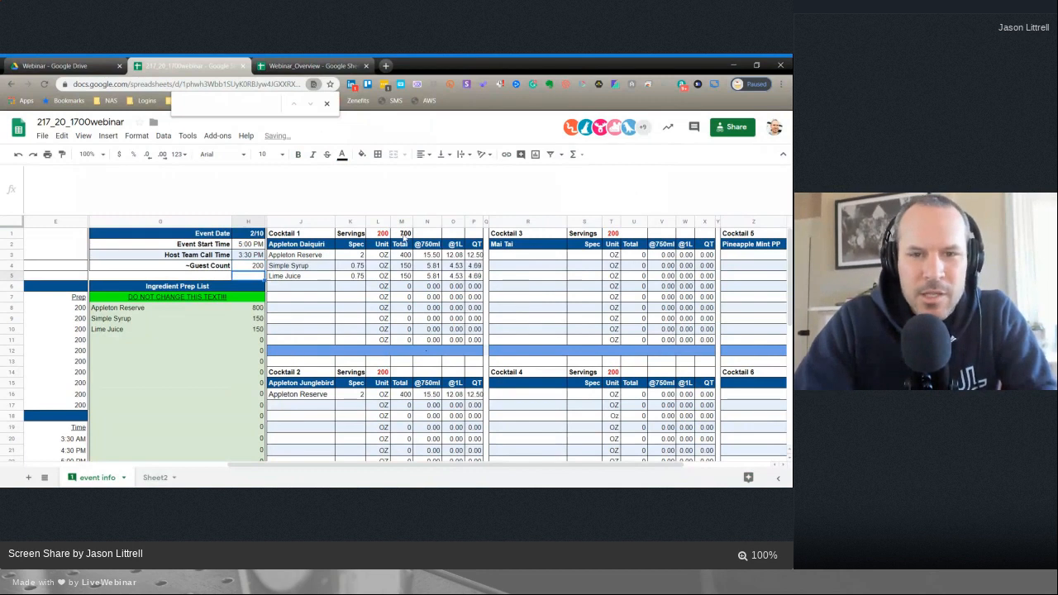
{"action": "left_click", "coordinate": [405, 234]}
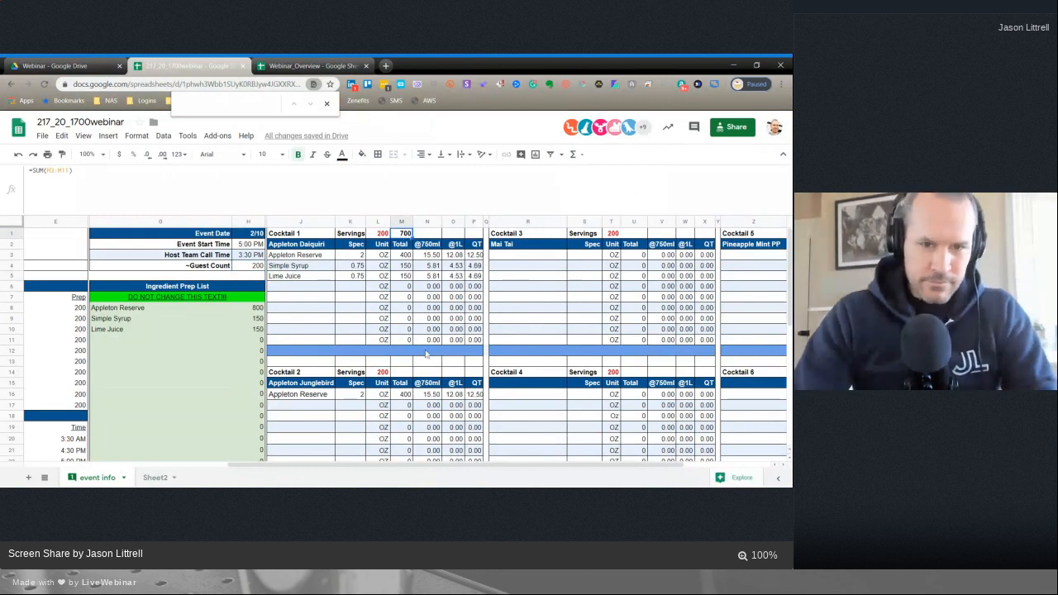
{"action": "scroll", "coordinate": [424, 357], "scroll_direction": "down", "scroll_amount": 1}
{"action": "scroll", "coordinate": [430, 343], "scroll_direction": "up", "scroll_amount": 1}
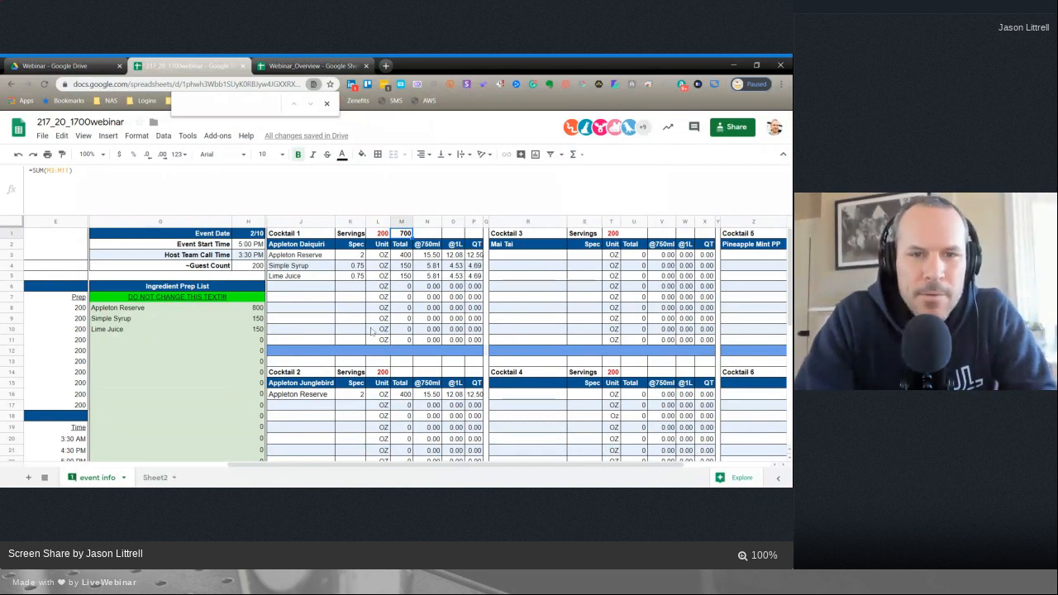
- Clear the sum formula from cell M1 above the Cocktail 1 Total column
{"action": "key", "text": "Return"}
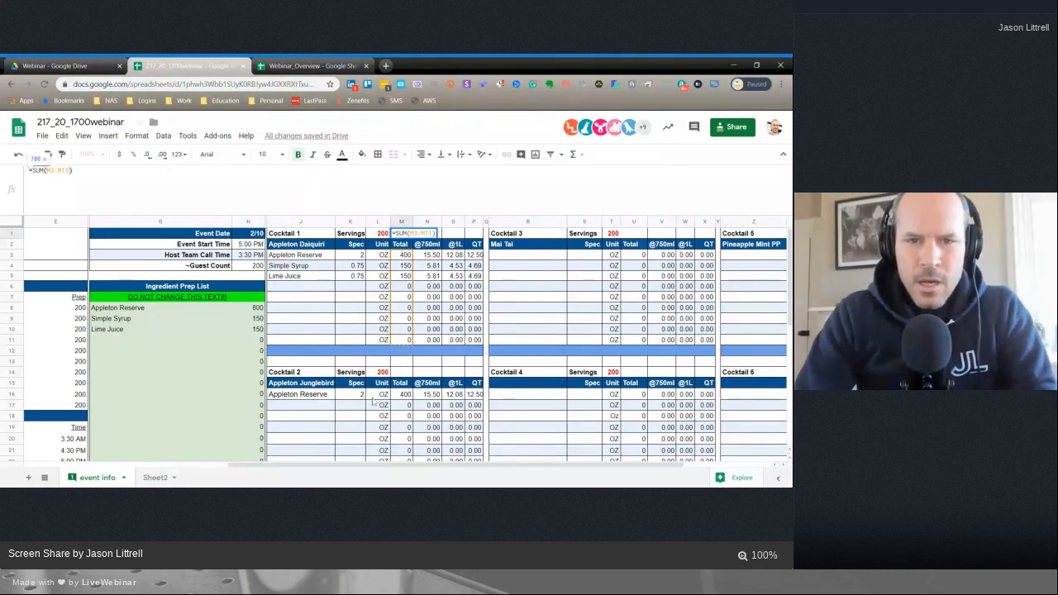
{"action": "key", "text": "Escape"}
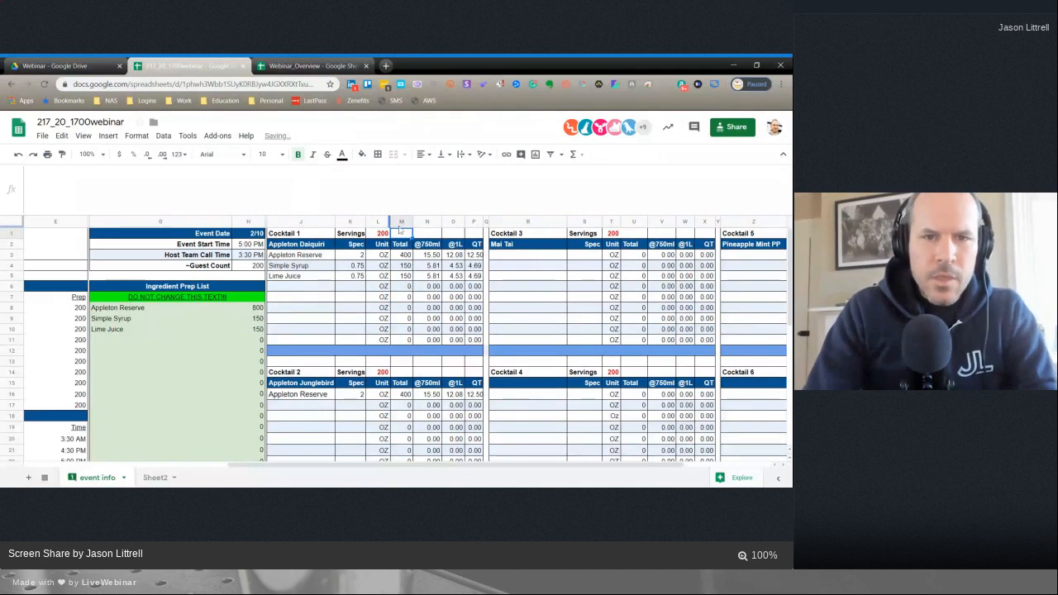
{"action": "left_click", "coordinate": [464, 297]}
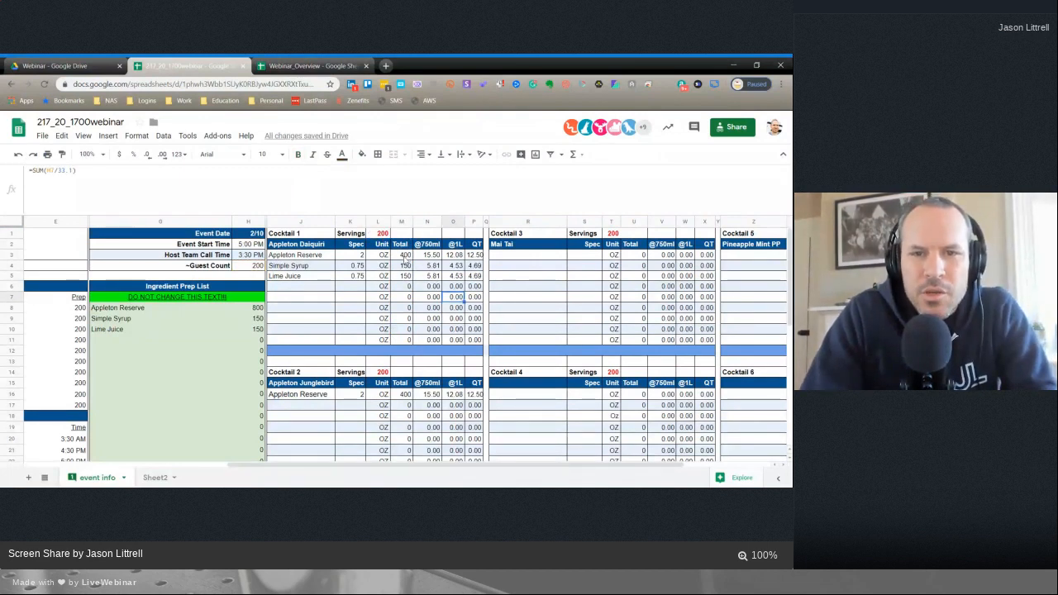
- Inspect the Appleton Reserve total formula in cell M3 and fill it down through cell M11
{"action": "double_click", "coordinate": [405, 256]}
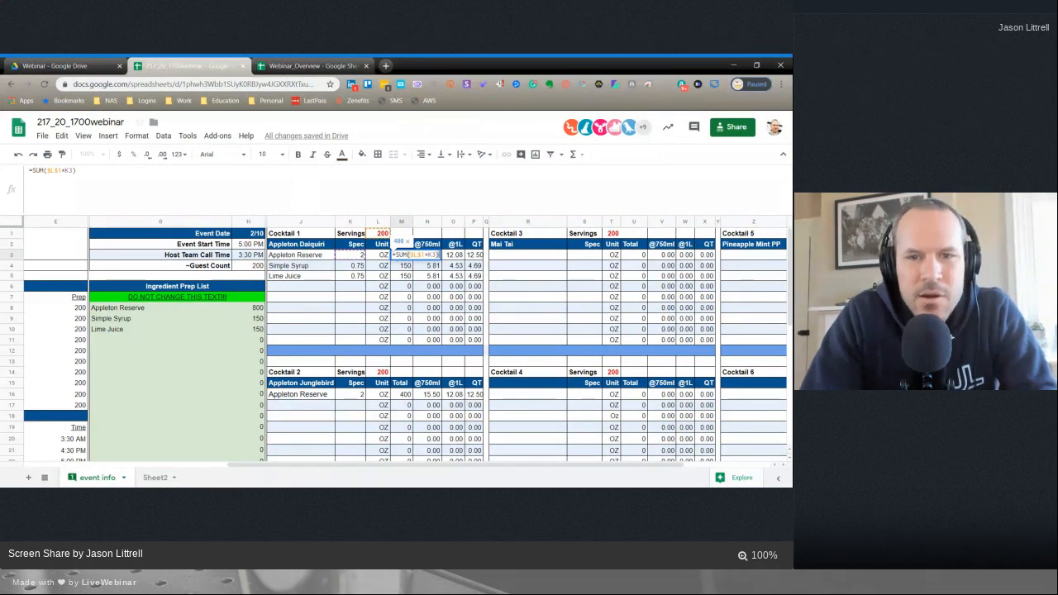
{"action": "key", "text": "Escape"}
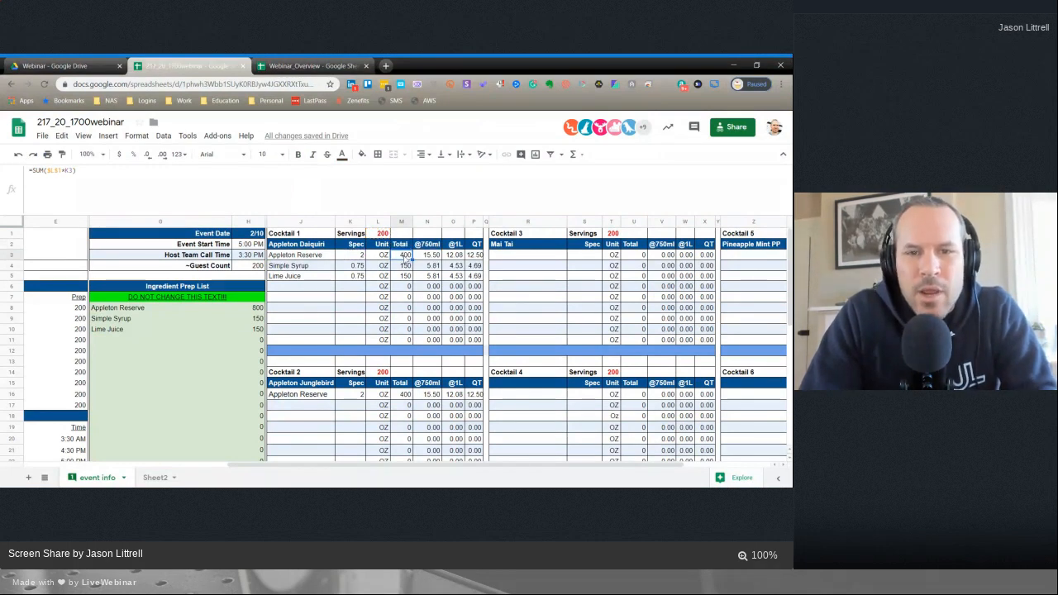
{"action": "left_click_drag", "start_coordinate": [413, 260], "coordinate": [409, 340]}
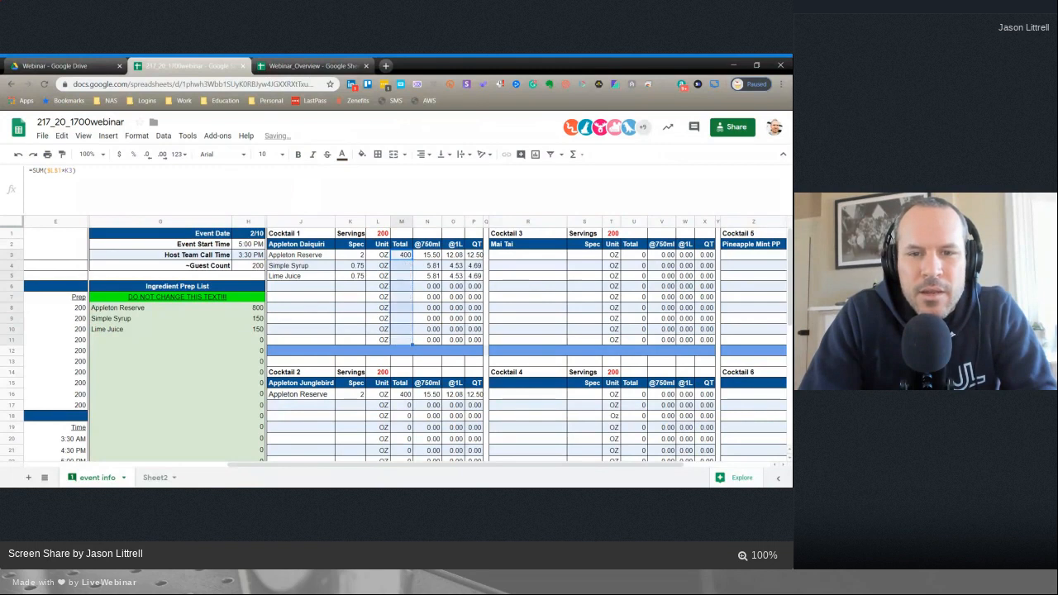
- Examine the filled formula in cell M8 and the cells it references
{"action": "left_click", "coordinate": [425, 307]}
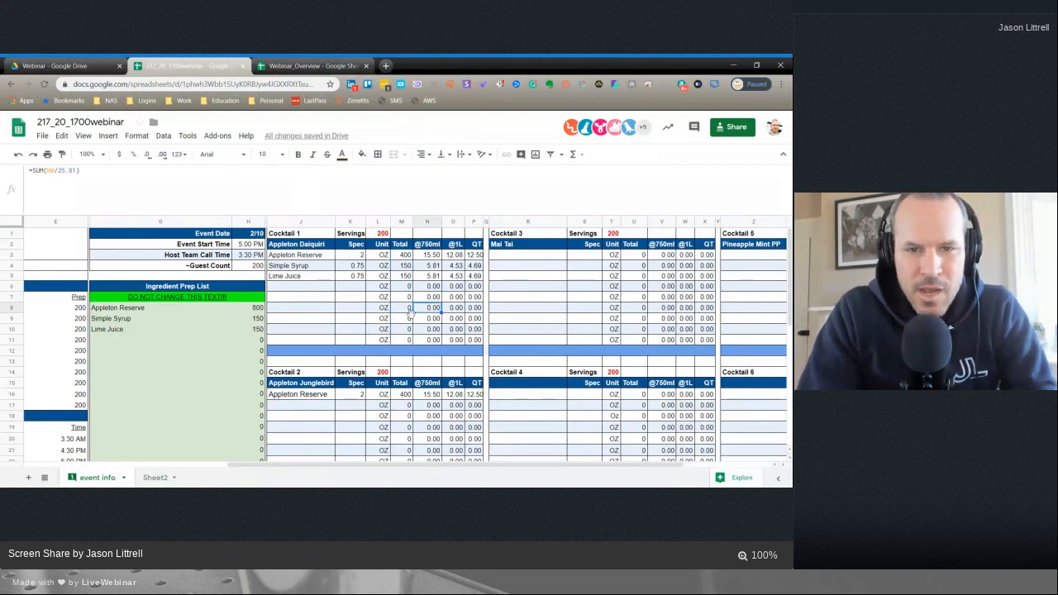
{"action": "left_click", "coordinate": [406, 308]}
{"action": "double_click", "coordinate": [407, 308]}
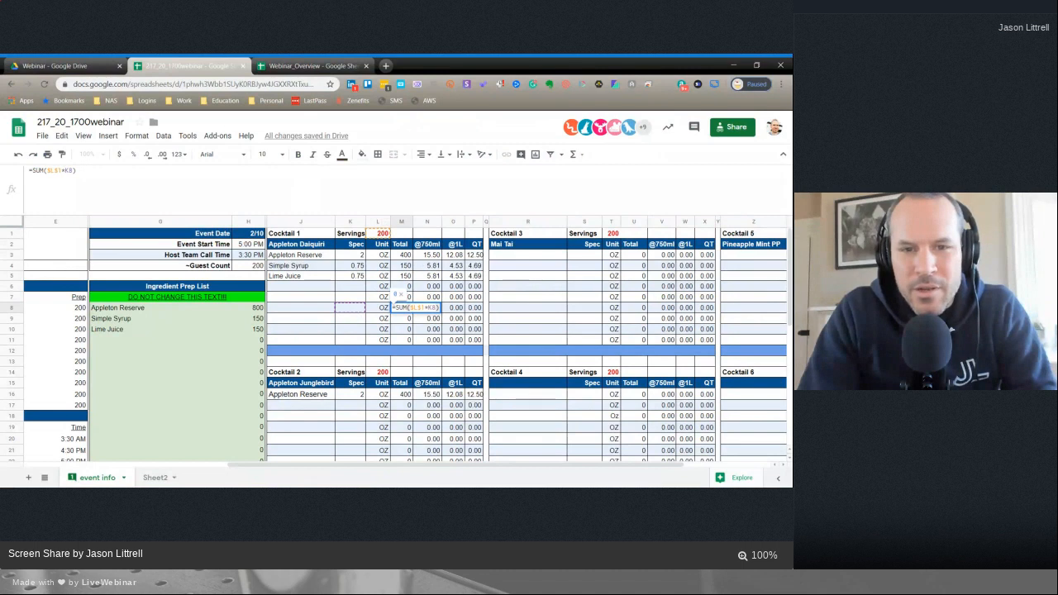
- Add Angostura as an ingredient in cell J8 of Cocktail 1 with a spec of 0.0001
{"action": "left_click", "coordinate": [354, 313]}
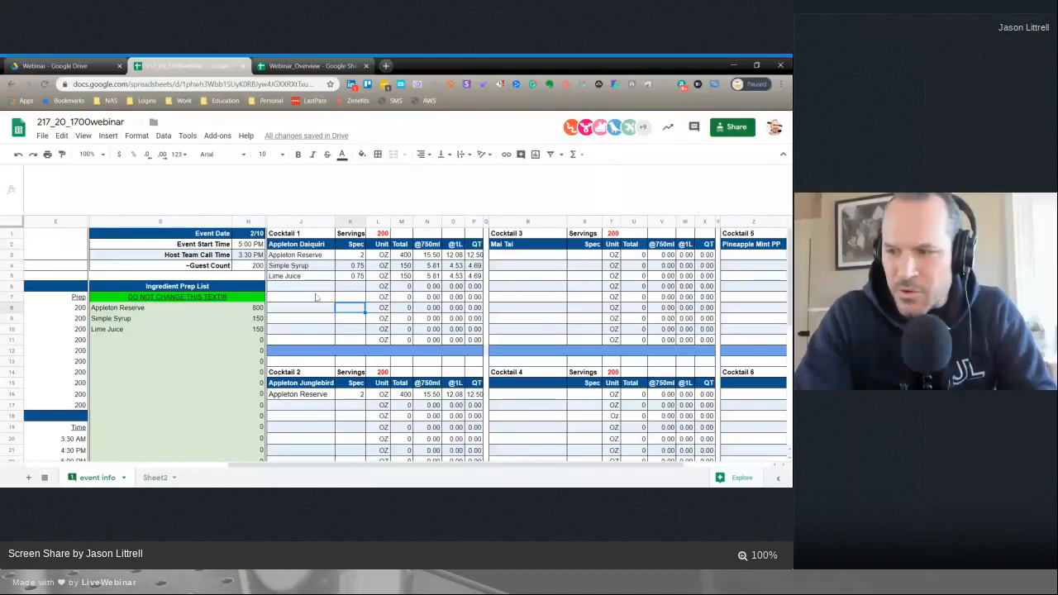
{"action": "left_click", "coordinate": [317, 311]}
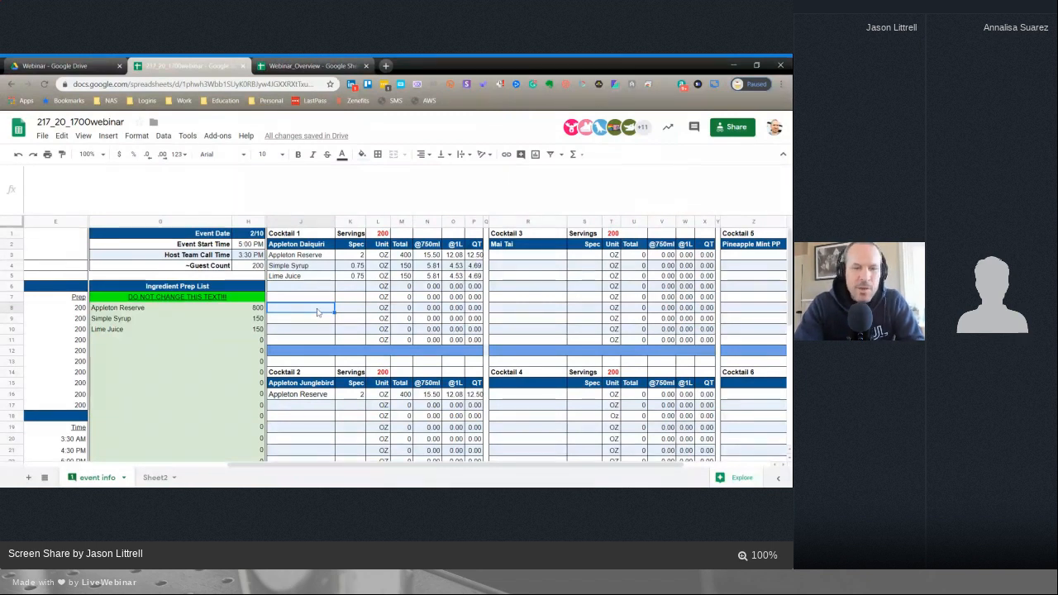
{"action": "type", "text": "A"}
{"action": "key", "text": "BackSpace"}
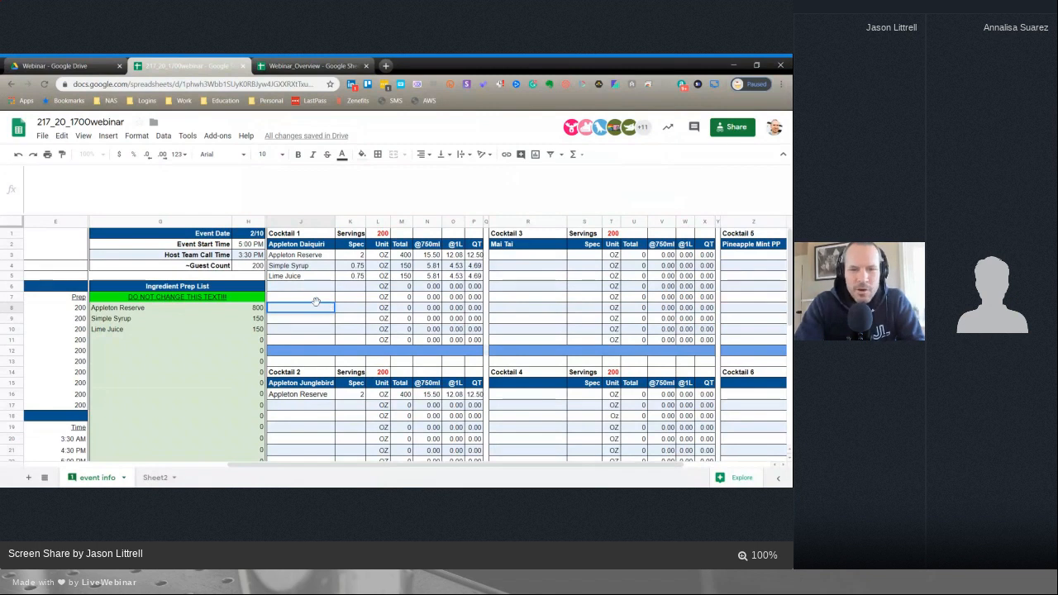
{"action": "type", "text": "Angostura"}
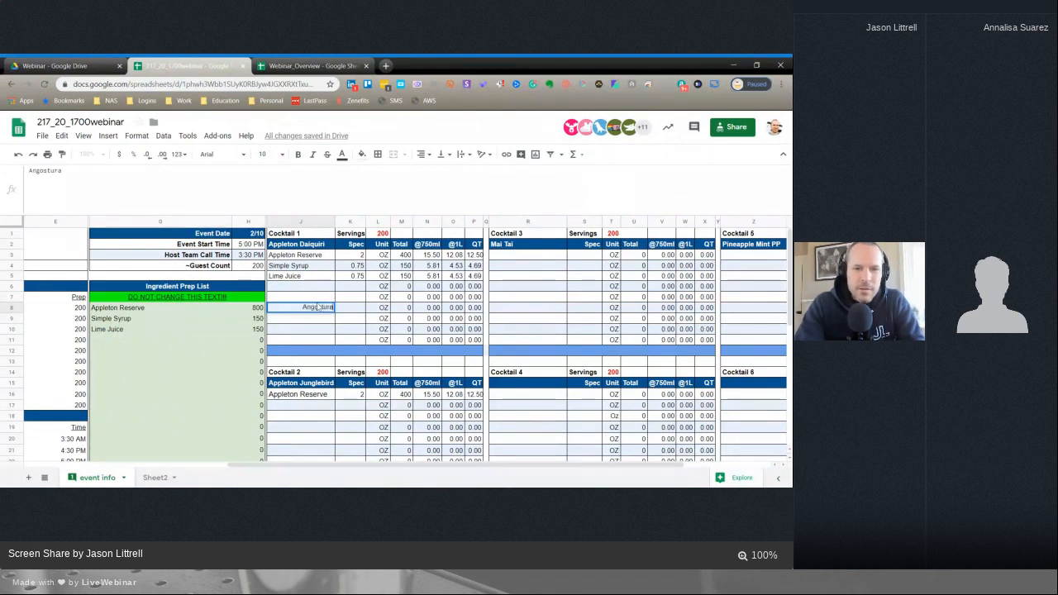
{"action": "key", "text": "Tab"}
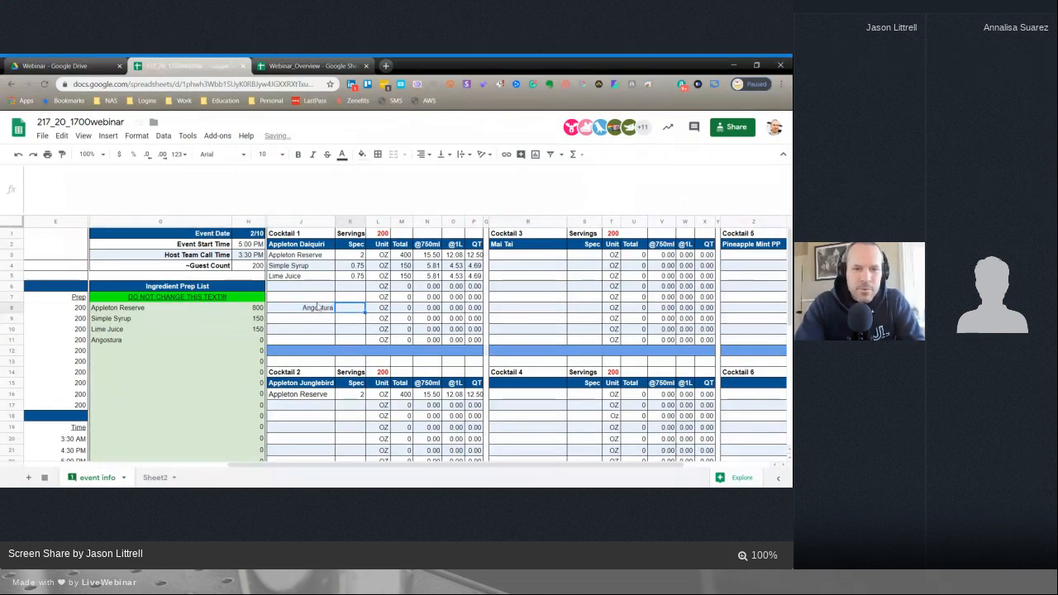
{"action": "type", "text": "0.0001"}
{"action": "key", "text": "Return"}
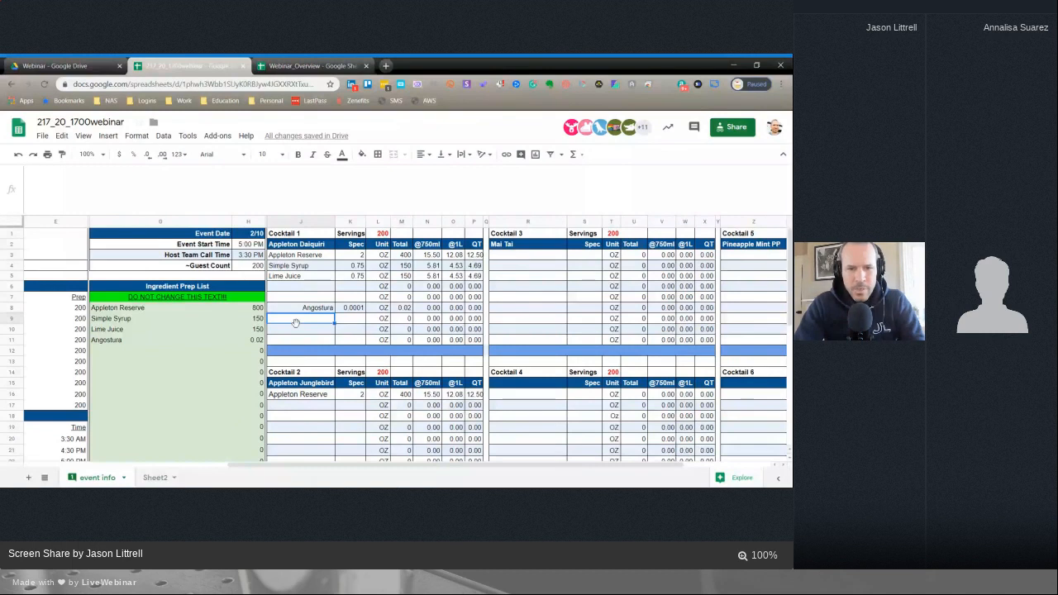
- Look over the event sheet's cocktail tables, ingredient prep list, service sequence and event details
{"action": "scroll", "coordinate": [295, 323], "scroll_direction": "down", "scroll_amount": 1}
{"action": "scroll", "coordinate": [374, 318], "scroll_direction": "up", "scroll_amount": 1}
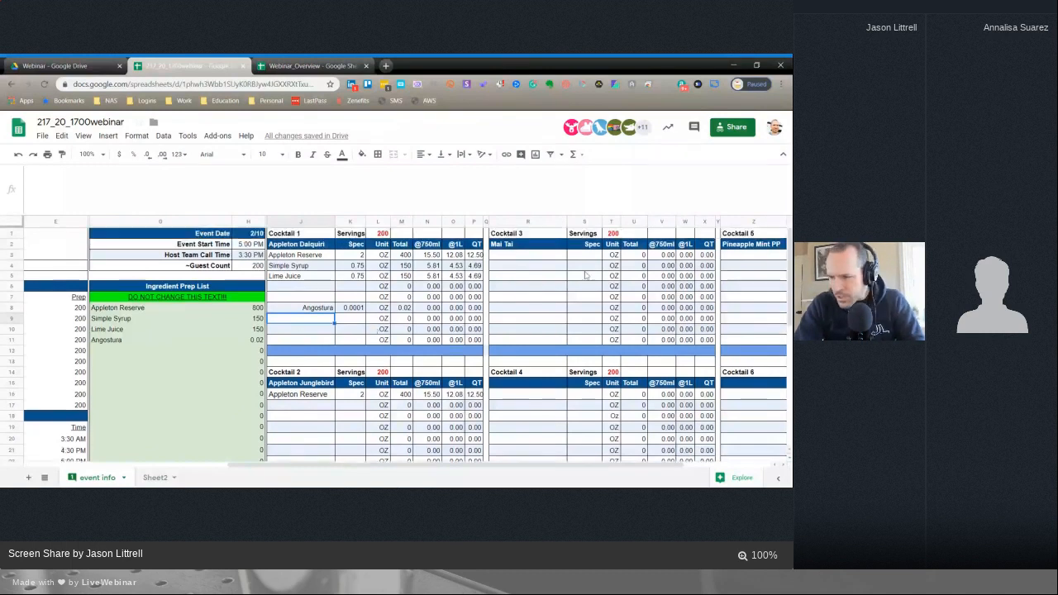
{"action": "scroll", "coordinate": [361, 395], "scroll_direction": "down", "scroll_amount": 3}
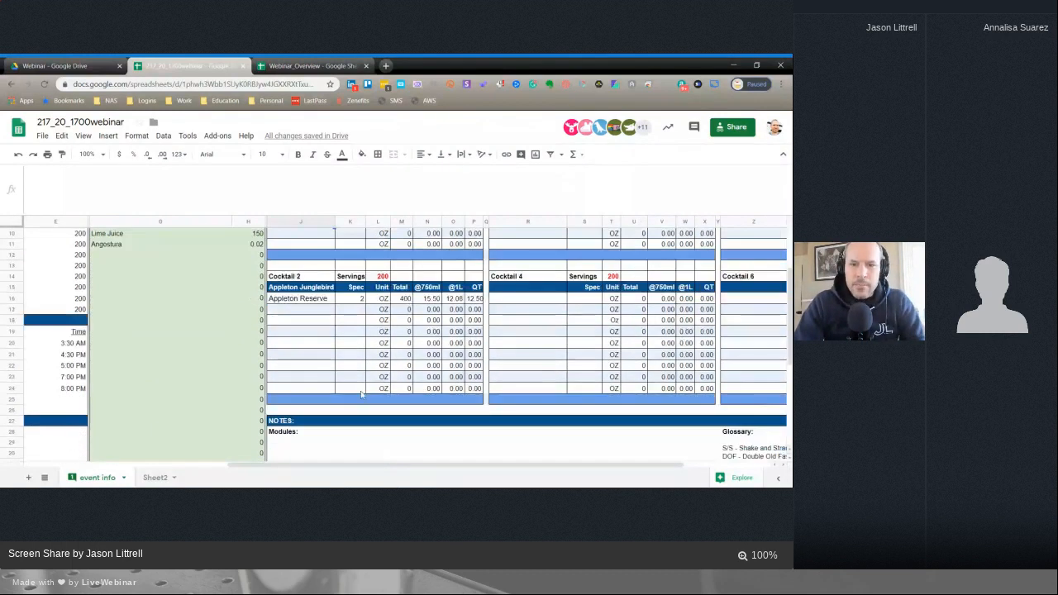
{"action": "scroll", "coordinate": [389, 348], "scroll_direction": "up", "scroll_amount": 3}
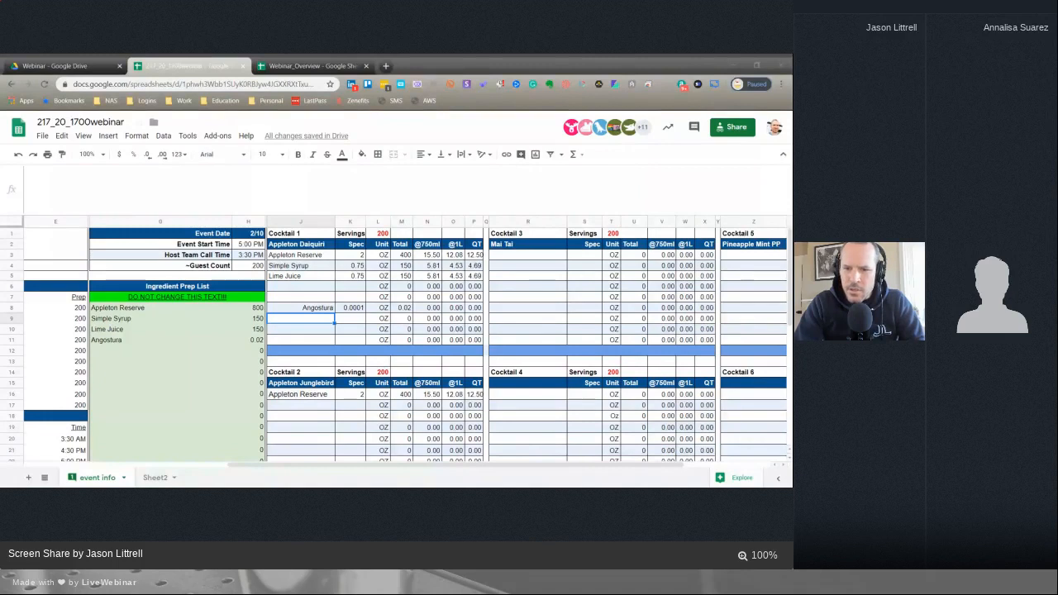
{"action": "left_click", "coordinate": [434, 477]}
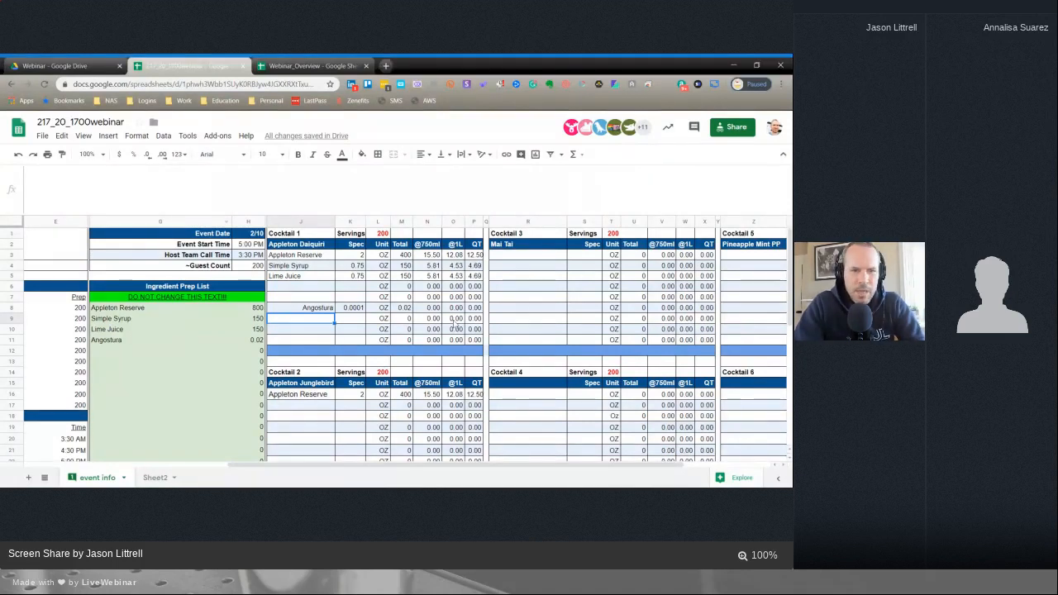
{"action": "scroll", "coordinate": [455, 324], "scroll_direction": "left", "scroll_amount": 4}
{"action": "scroll", "coordinate": [455, 323], "scroll_direction": "down", "scroll_amount": 2}
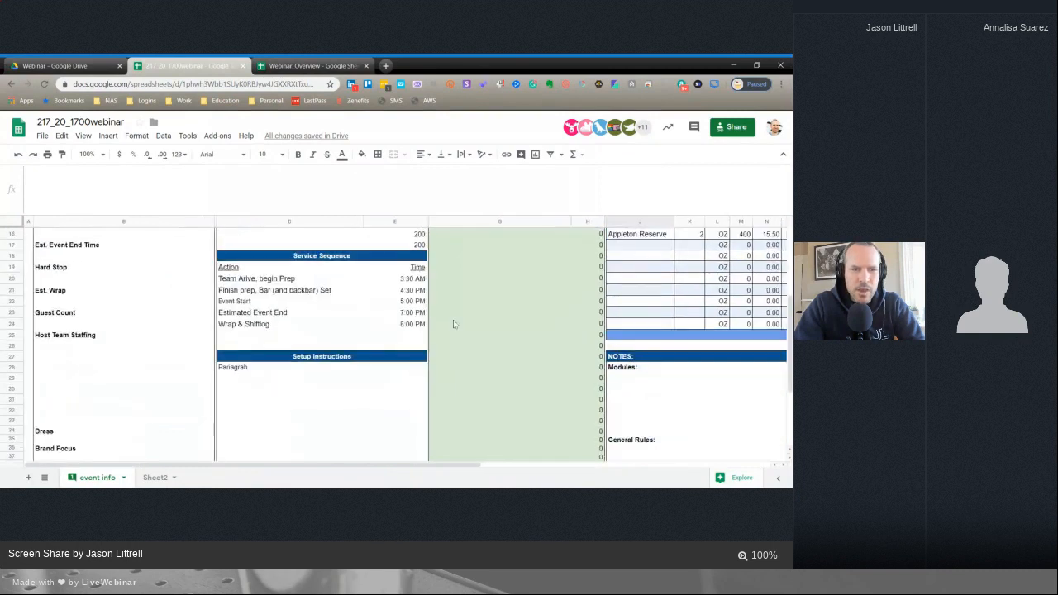
{"action": "scroll", "coordinate": [453, 320], "scroll_direction": "up", "scroll_amount": 5}
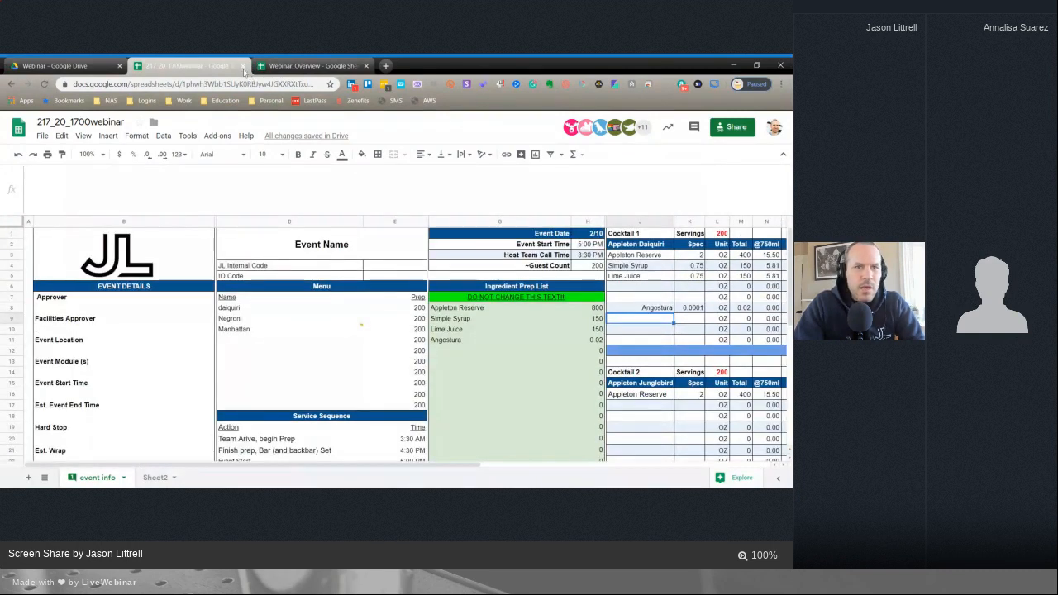
- Close the 217_20_1700webinar spreadsheet and tick the Columns/Rows checkbox under Formatting in Webinar_Overview
{"action": "left_click", "coordinate": [242, 66]}
{"action": "left_click", "coordinate": [213, 70]}
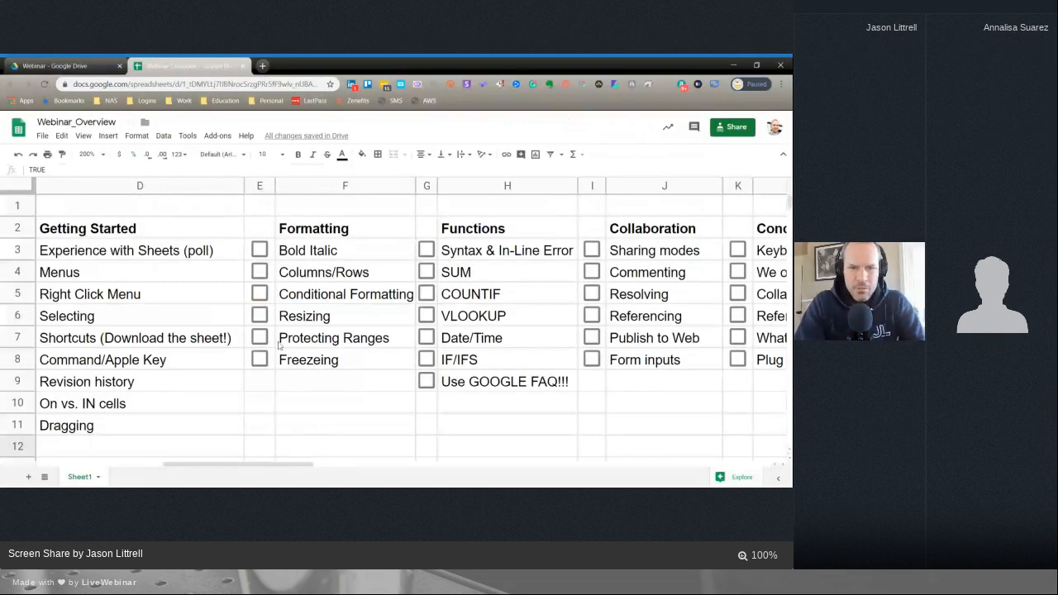
{"action": "scroll", "coordinate": [279, 347], "scroll_direction": "left", "scroll_amount": 1}
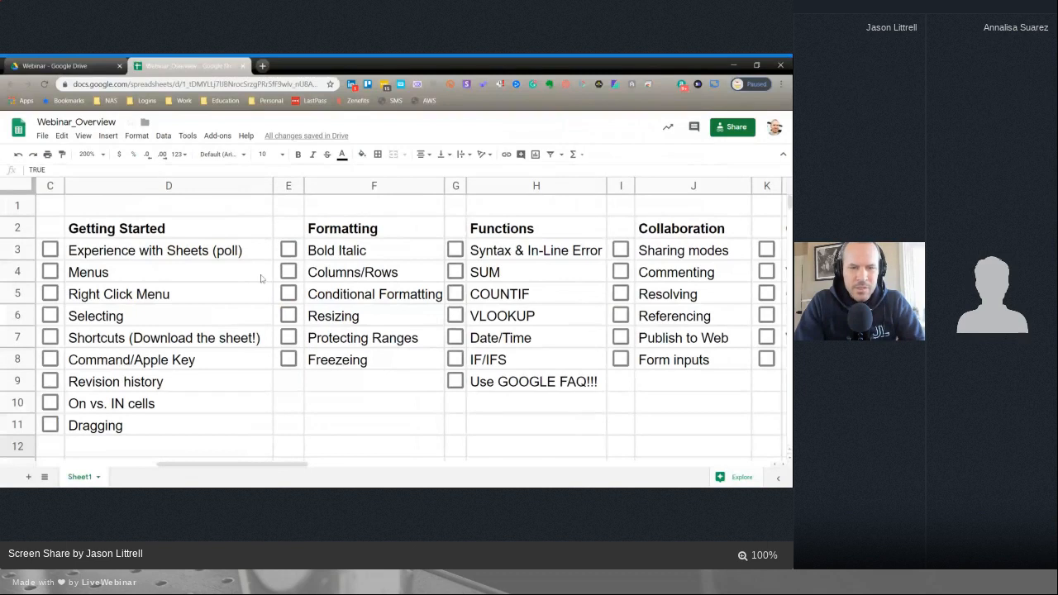
{"action": "left_click", "coordinate": [288, 272]}
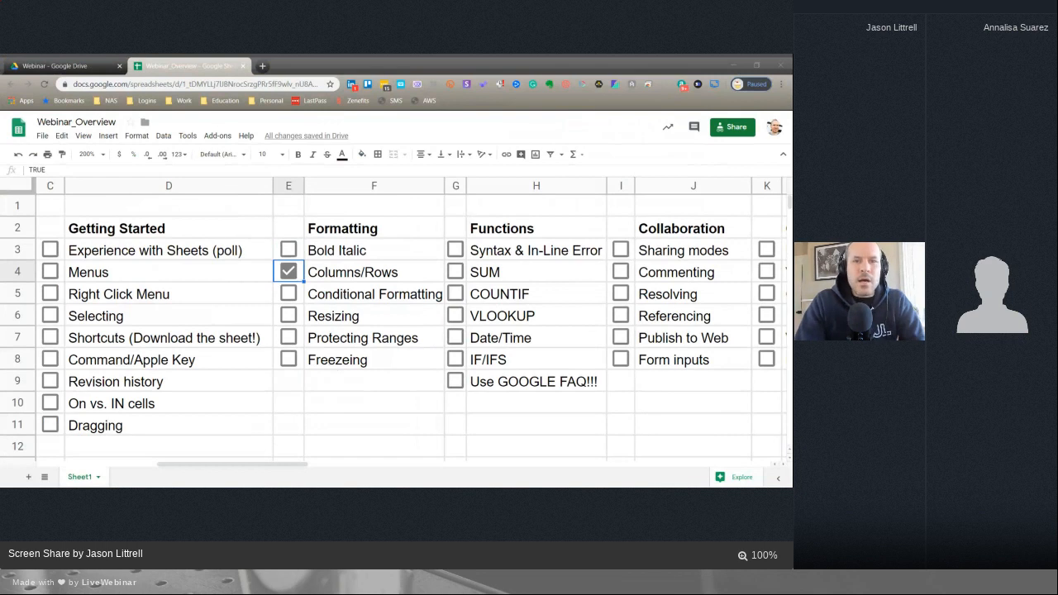
{"action": "key", "text": "alt+Tab"}
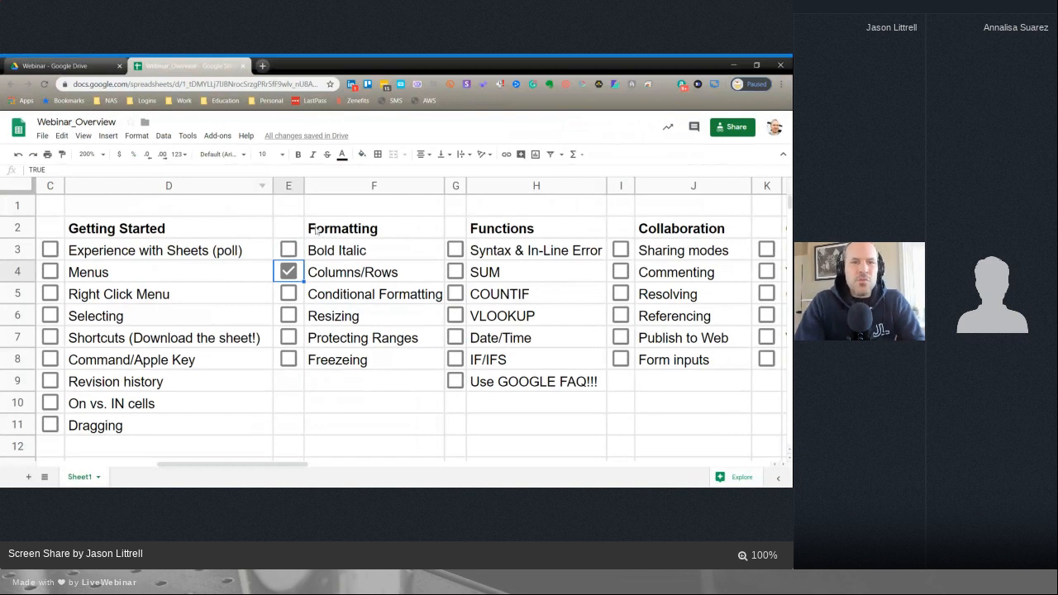
{"action": "left_click", "coordinate": [260, 65]}
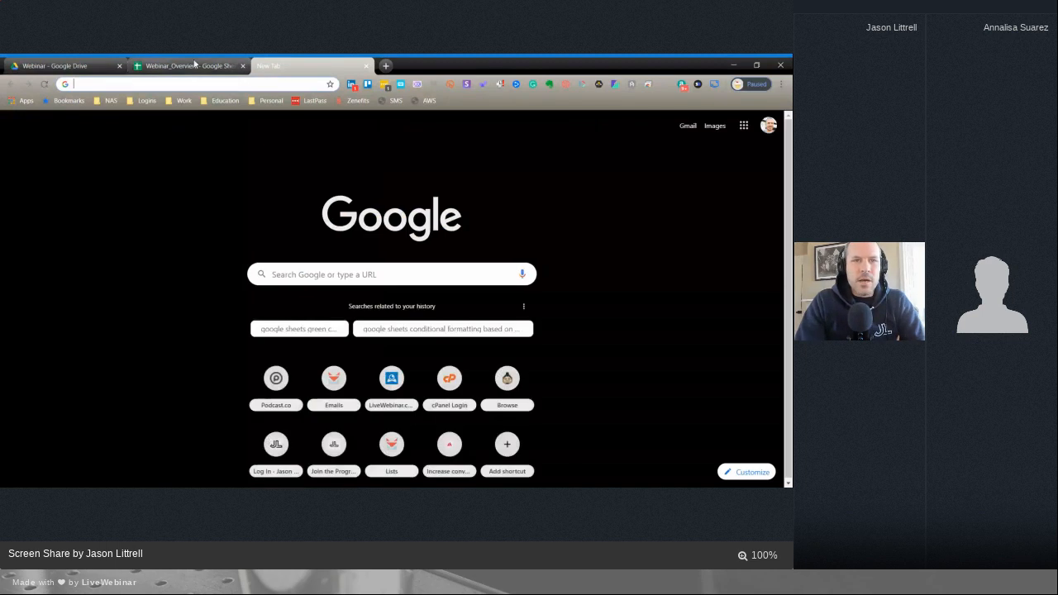
{"action": "key", "text": "ctrl+w"}
- Create a new blank spreadsheet from the Webinar_Overview file
{"action": "left_click", "coordinate": [42, 136]}
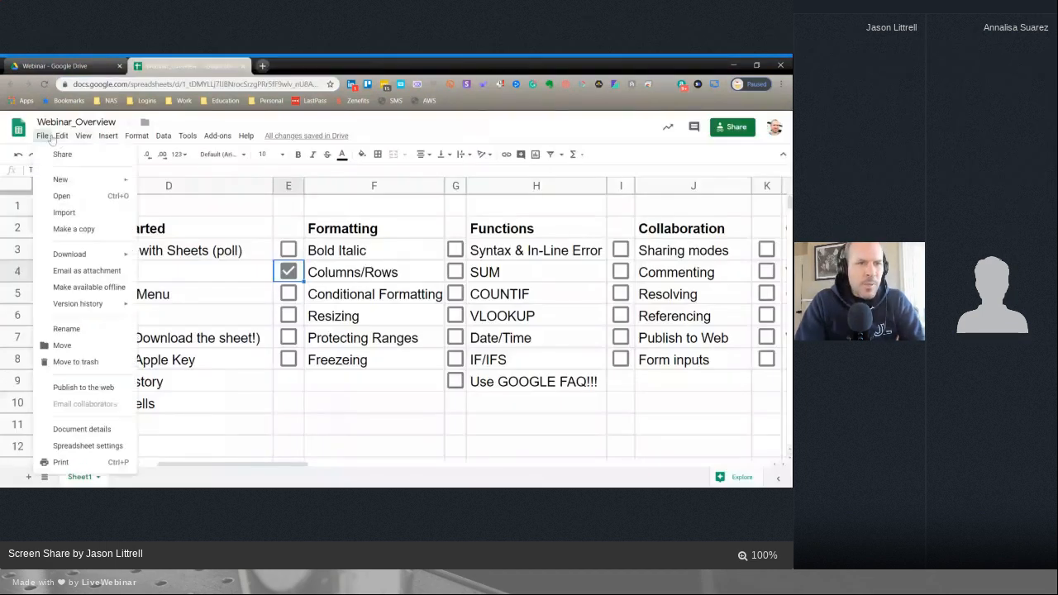
{"action": "mouse_move", "coordinate": [83, 182]}
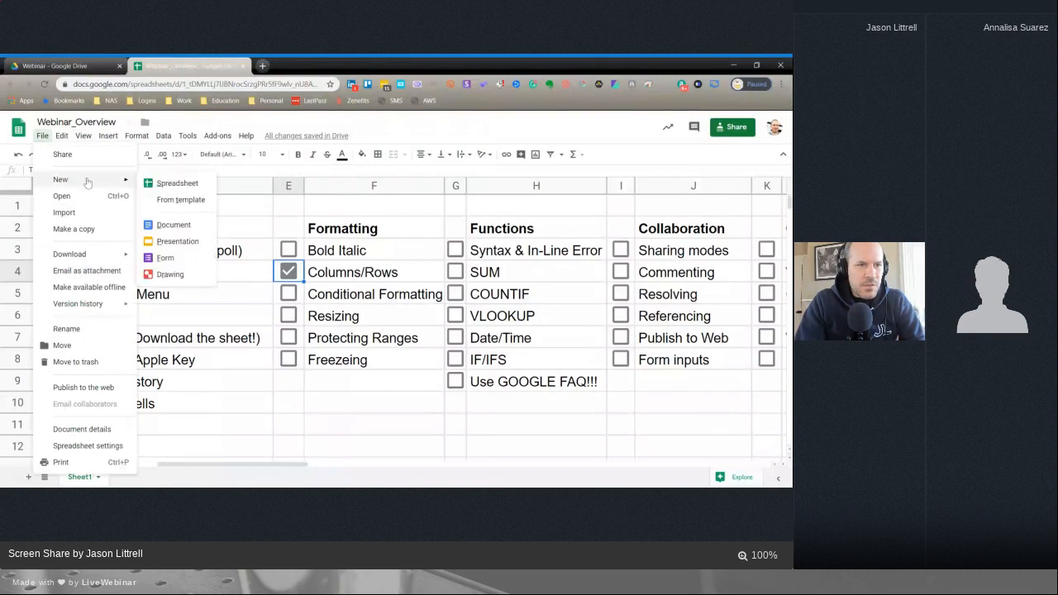
{"action": "left_click", "coordinate": [166, 186]}
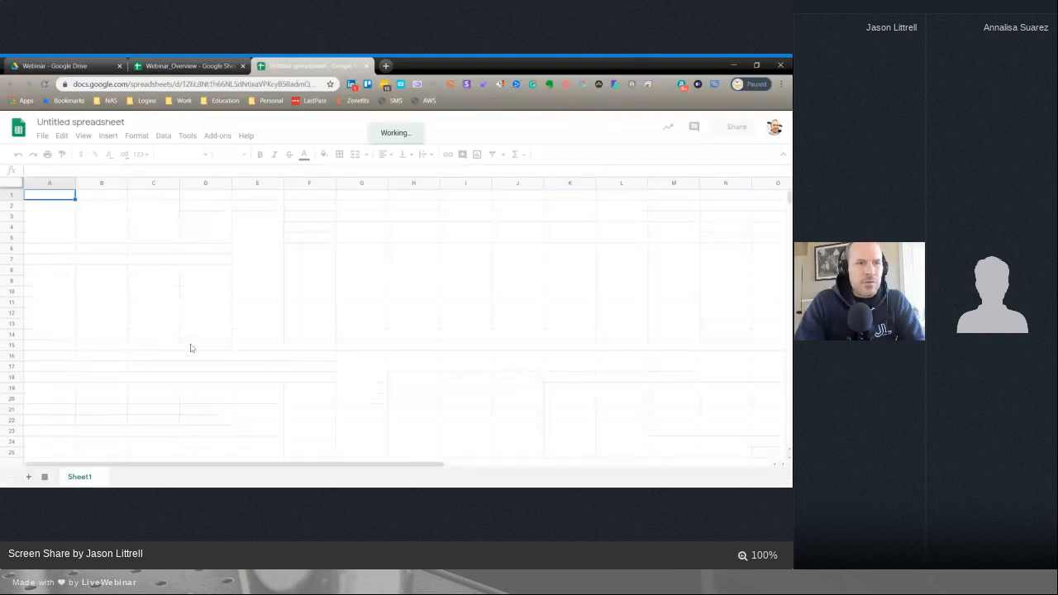
- Enter the weekdays Monday, Tuesday and Wednesday in cells B2 to D2
{"action": "left_click", "coordinate": [126, 208]}
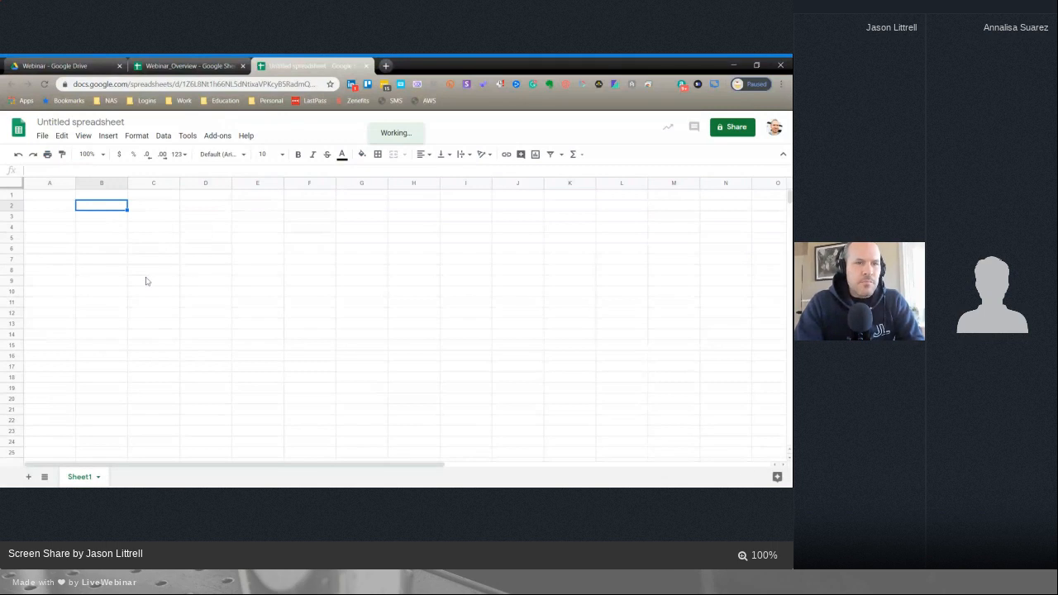
{"action": "type", "text": "Monday"}
{"action": "key", "text": "Tab"}
{"action": "type", "text": "Tuesday"}
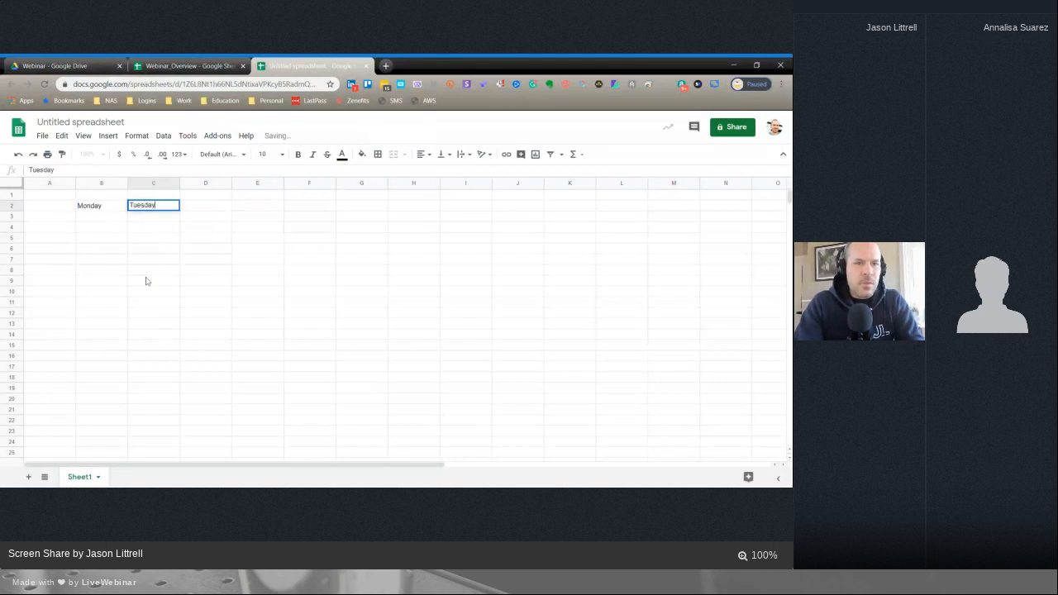
{"action": "key", "text": "Tab"}
{"action": "type", "text": "Wednesday"}
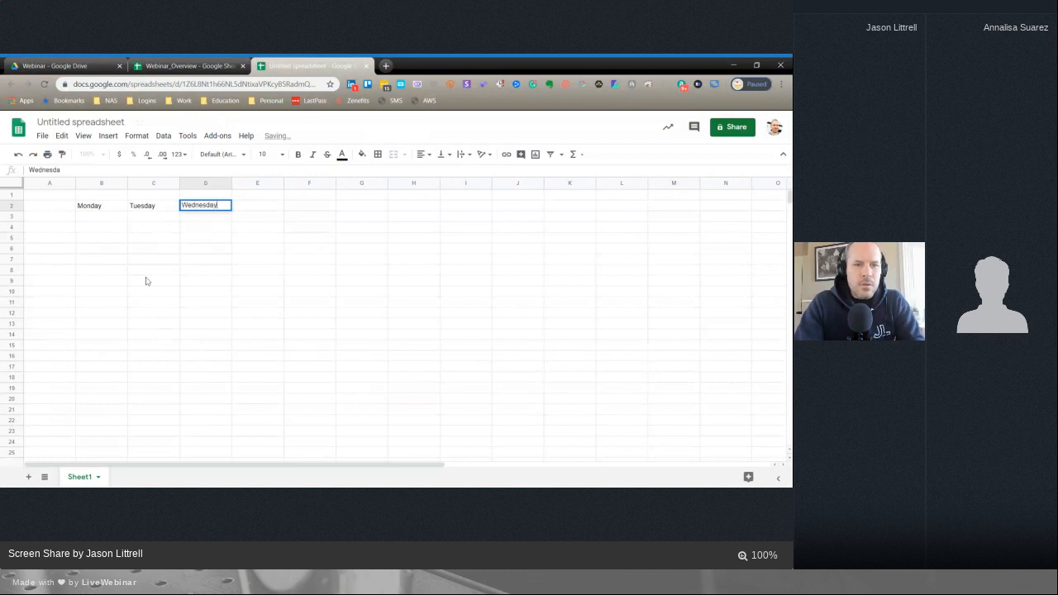
{"action": "key", "text": "Return"}
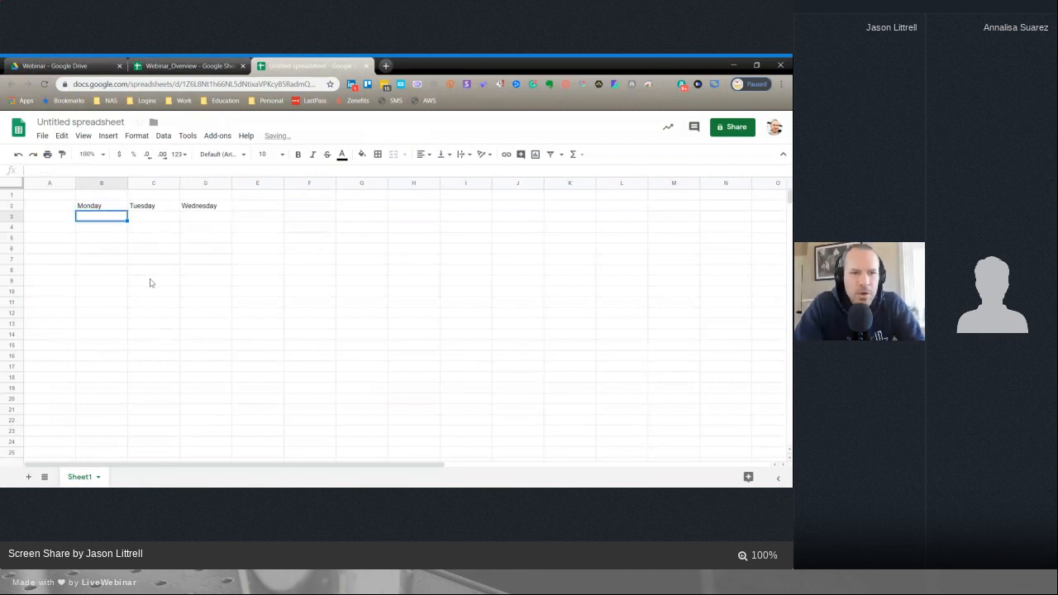
- Extend the weekday series from Wednesday in D2 across row 2 through cell K2 with autofill
{"action": "left_click", "coordinate": [97, 209]}
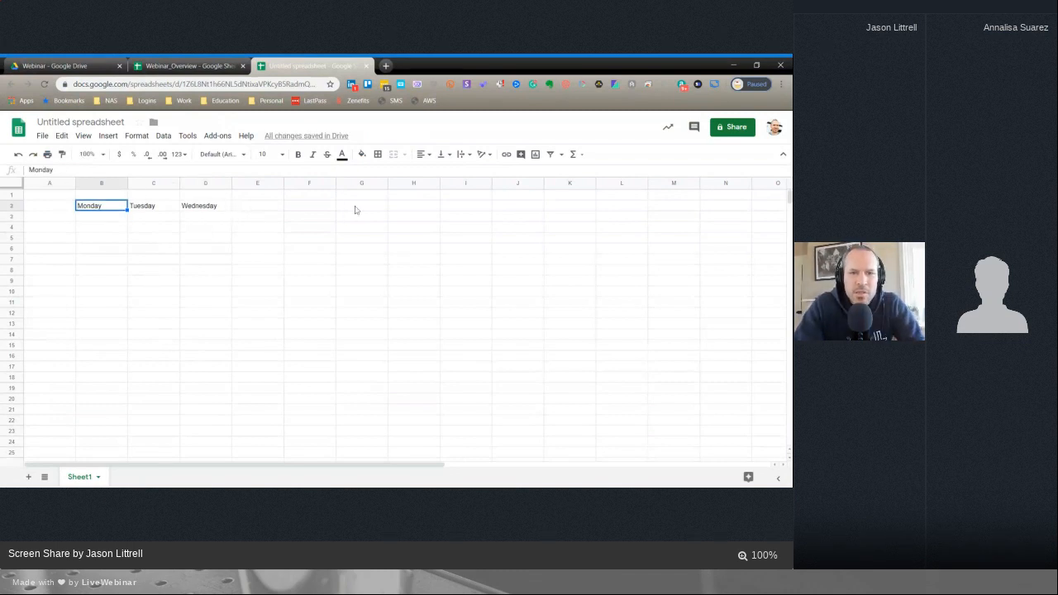
{"action": "left_click", "coordinate": [208, 211]}
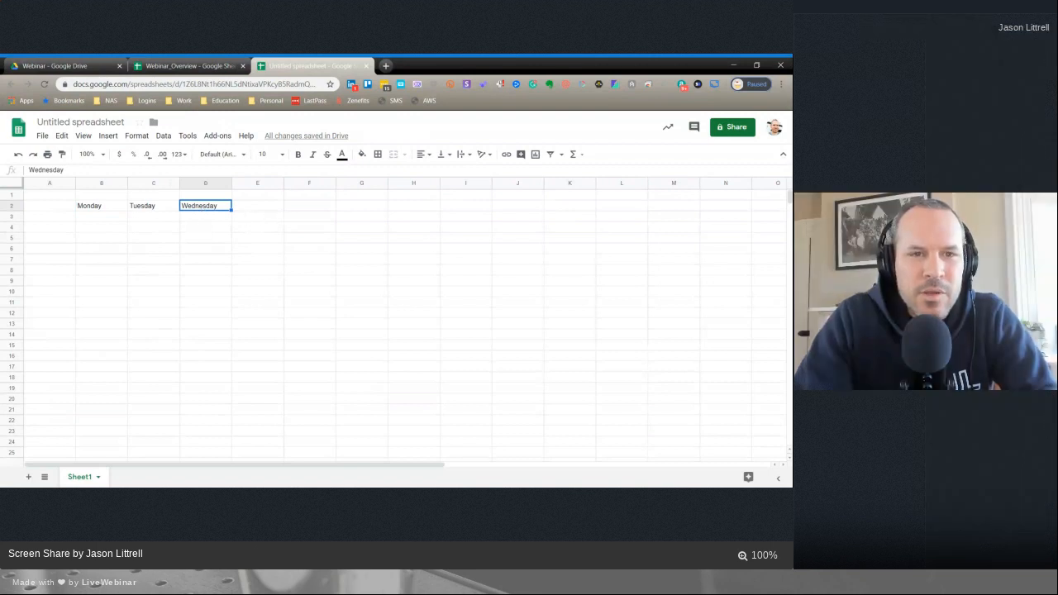
{"action": "left_click_drag", "start_coordinate": [231, 210], "coordinate": [594, 209]}
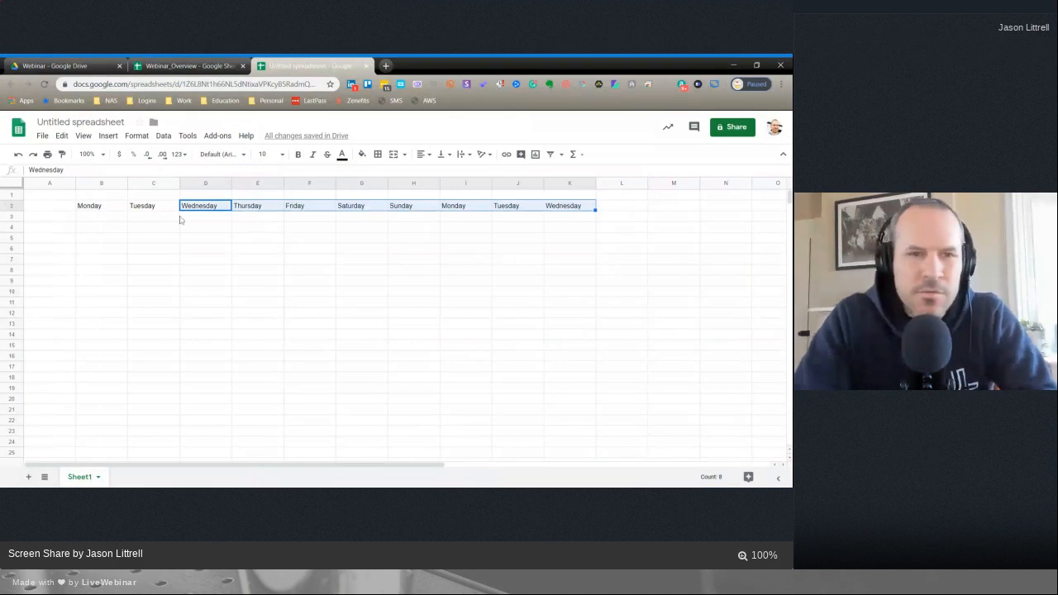
{"action": "left_click", "coordinate": [291, 315]}
- Enter the numbers 1, 2, 3 and 4 in cells B5 to E5
{"action": "left_click", "coordinate": [114, 241]}
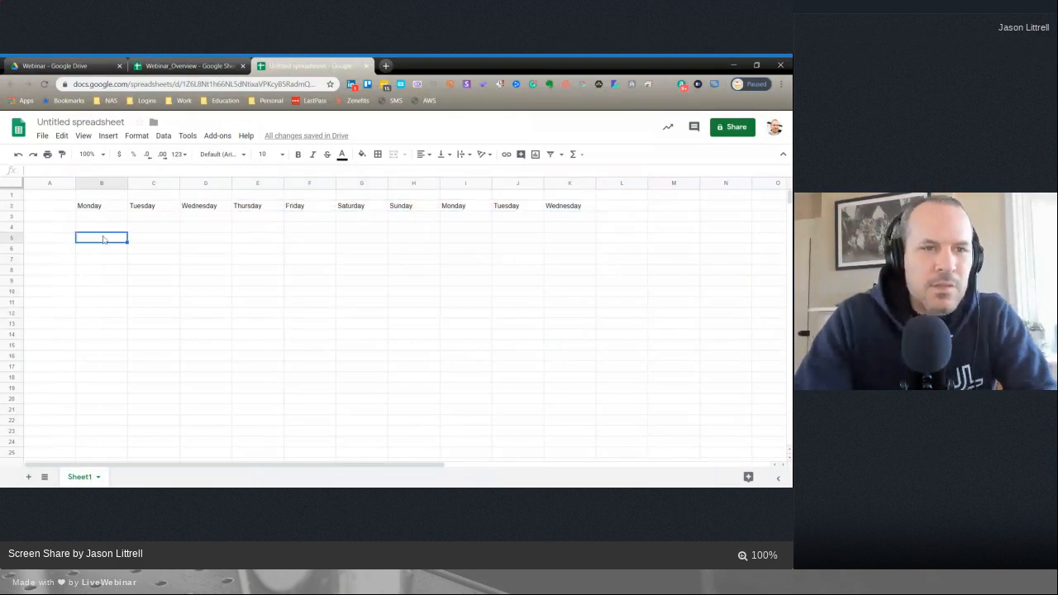
{"action": "type", "text": "1"}
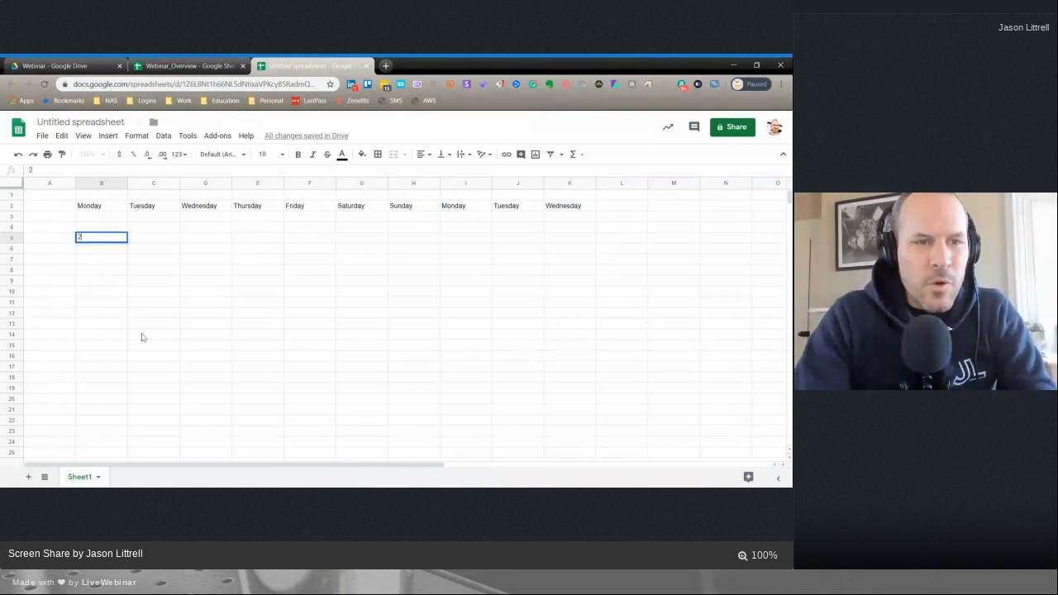
{"action": "key", "text": "Tab"}
{"action": "type", "text": "12"}
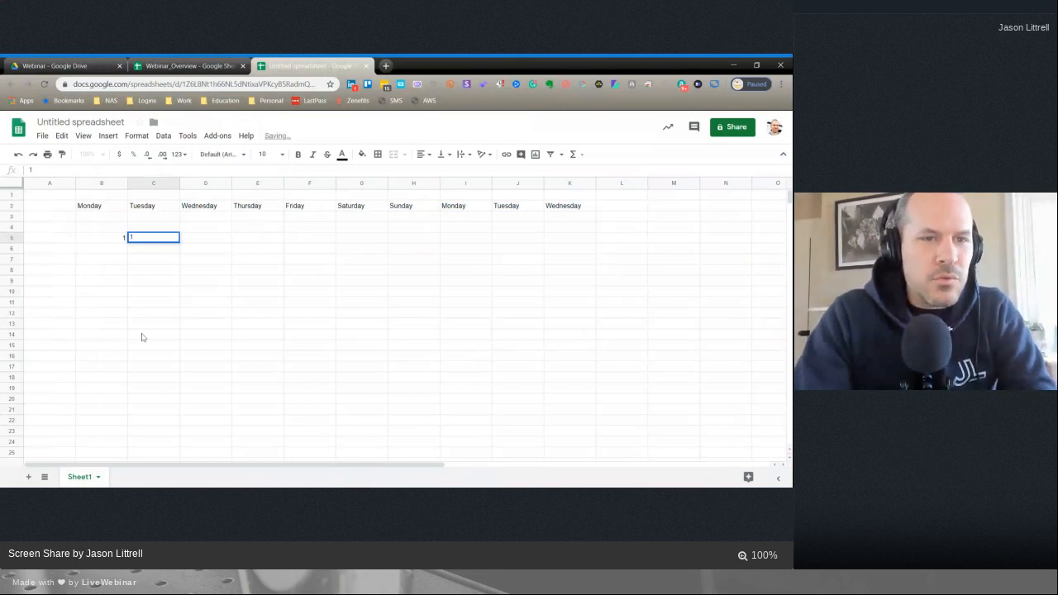
{"action": "key", "text": "BackSpace"}
{"action": "type", "text": "2"}
{"action": "key", "text": "Tab"}
{"action": "type", "text": "3"}
{"action": "key", "text": "Tab"}
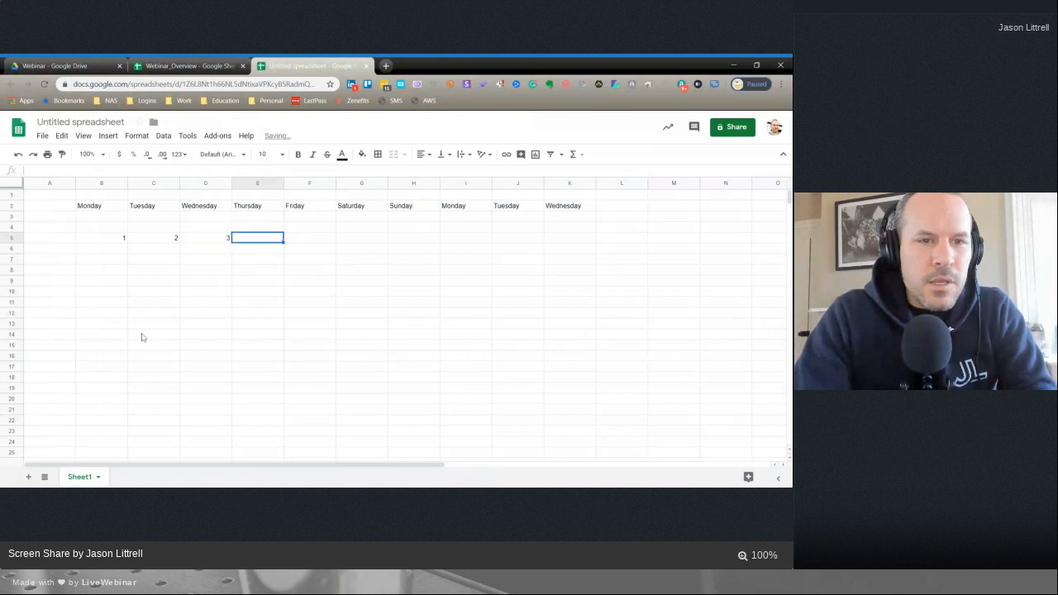
{"action": "type", "text": "4"}
{"action": "key", "text": "Return"}
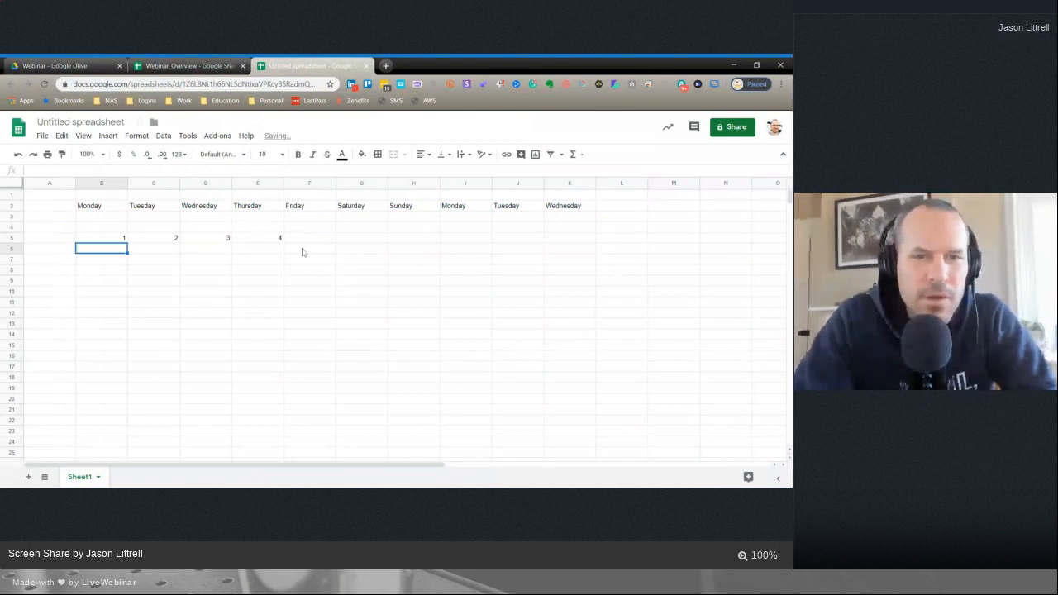
- Extend the number series from cells D5:E5 across row 5 through cell K5 with autofill
{"action": "left_click", "coordinate": [210, 240]}
{"action": "left_click", "coordinate": [261, 240], "text": "shift"}
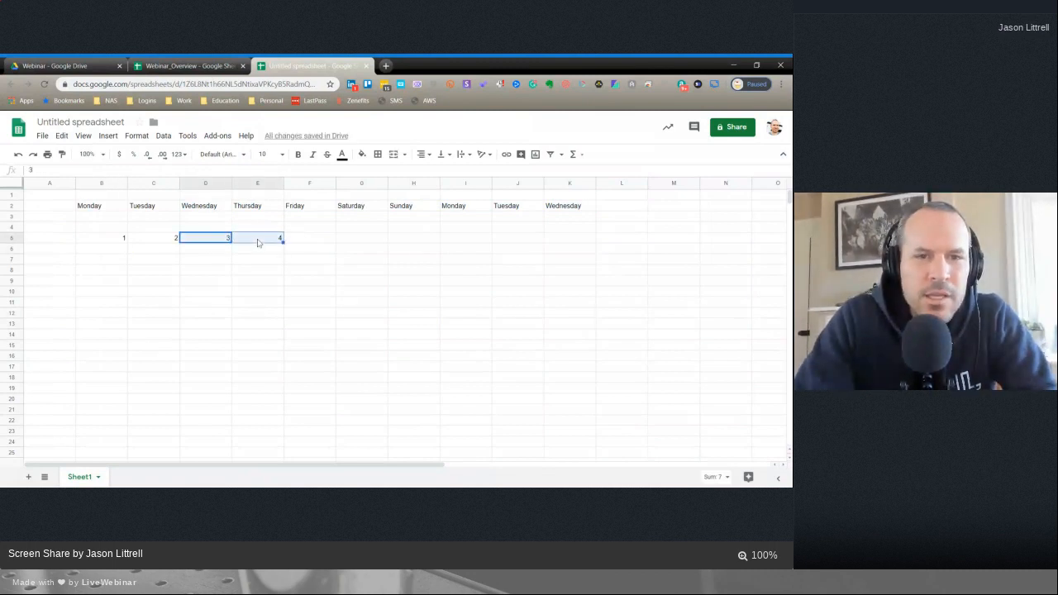
{"action": "left_click_drag", "start_coordinate": [284, 240], "coordinate": [573, 246]}
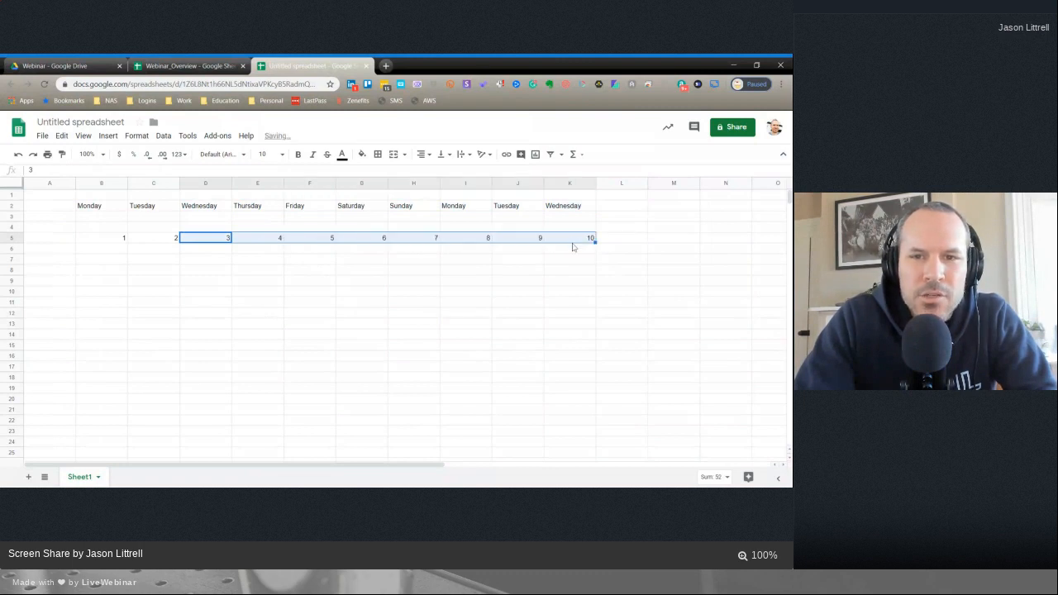
{"action": "left_click", "coordinate": [274, 270]}
{"action": "left_click", "coordinate": [215, 242]}
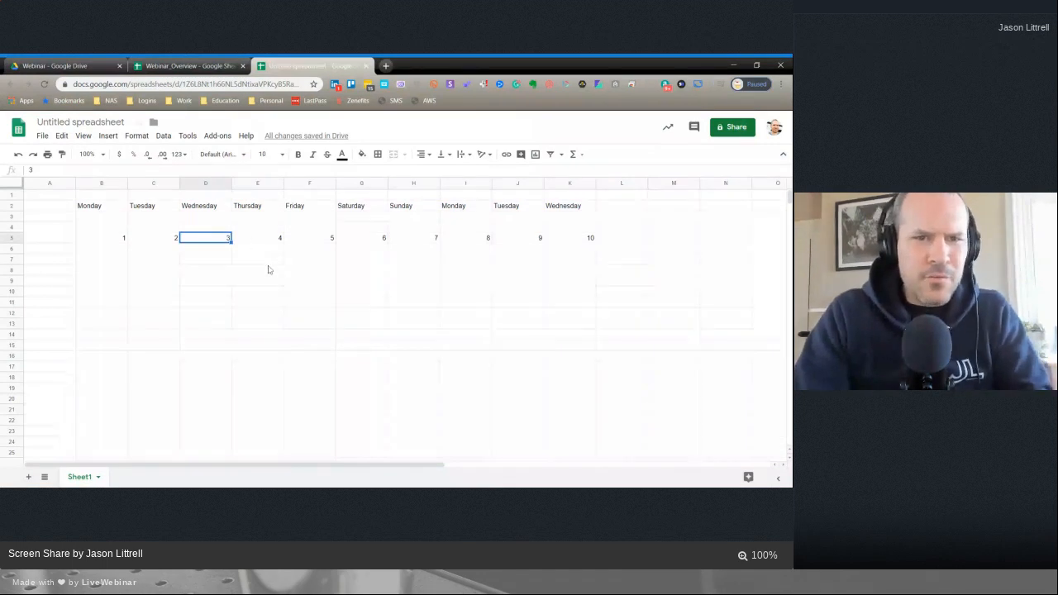
- Enter the numbers 2 and 4 in cells B6 and C6, directly below the first number series
{"action": "left_click", "coordinate": [122, 249]}
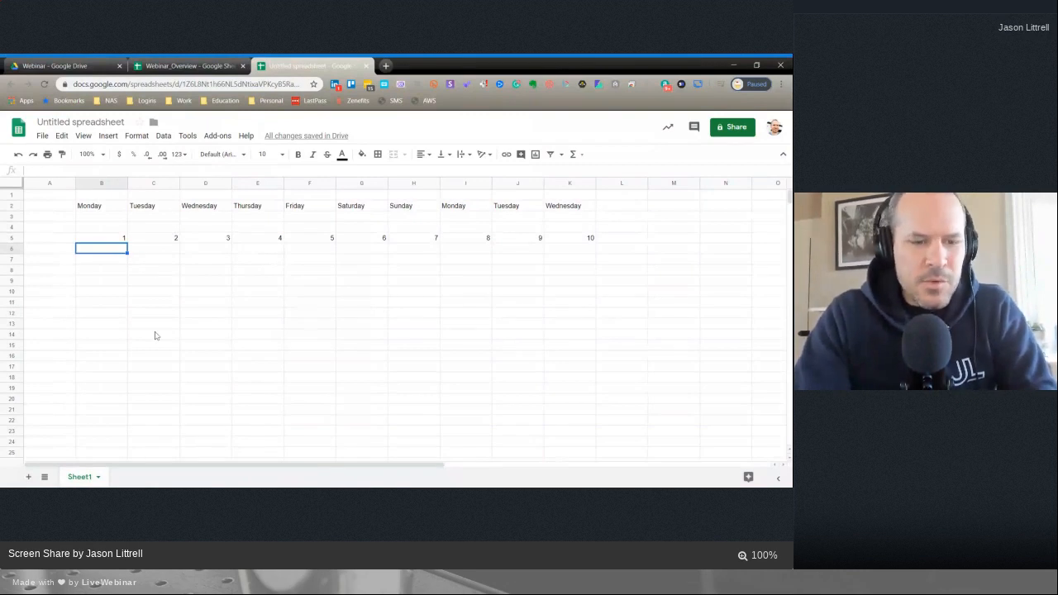
{"action": "type", "text": "2"}
{"action": "key", "text": "Tab"}
{"action": "type", "text": "4"}
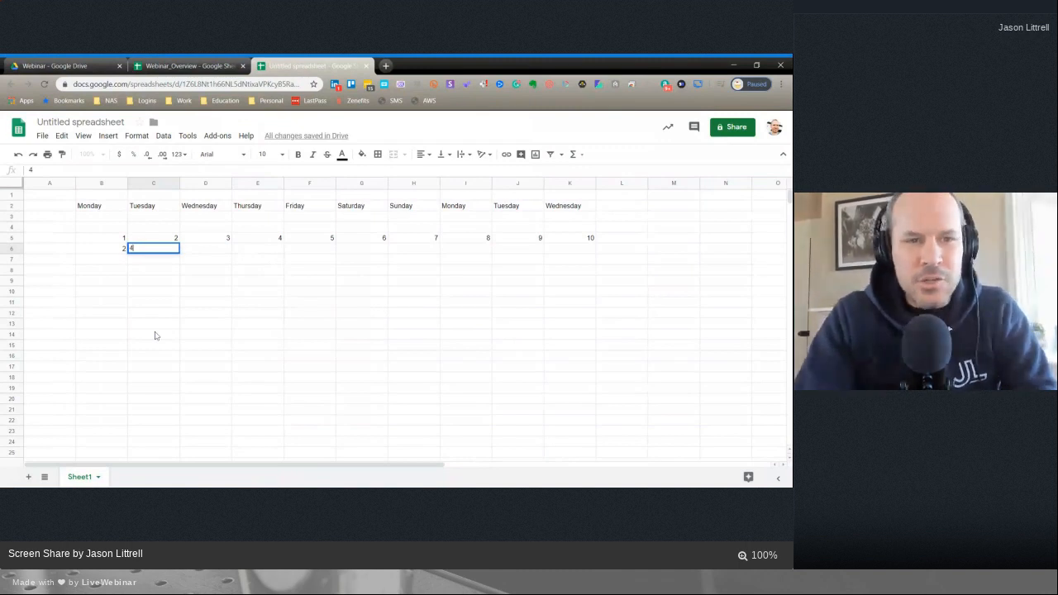
{"action": "key", "text": "Tab"}
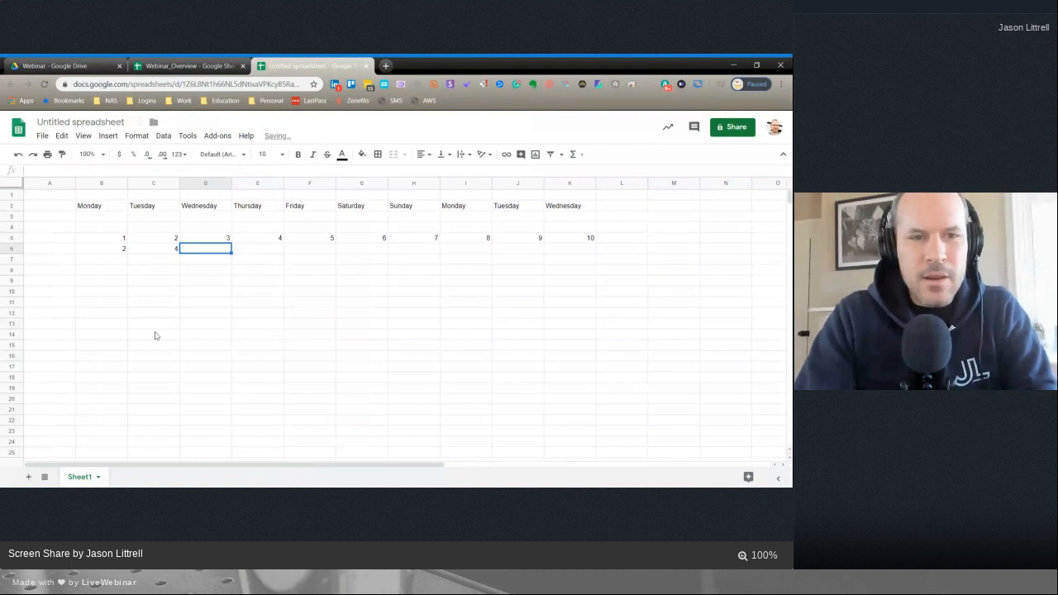
{"action": "key", "text": "Right"}
{"action": "key", "text": "Right"}
{"action": "key", "text": "Right"}
{"action": "key", "text": "Right"}
{"action": "key", "text": "Right"}
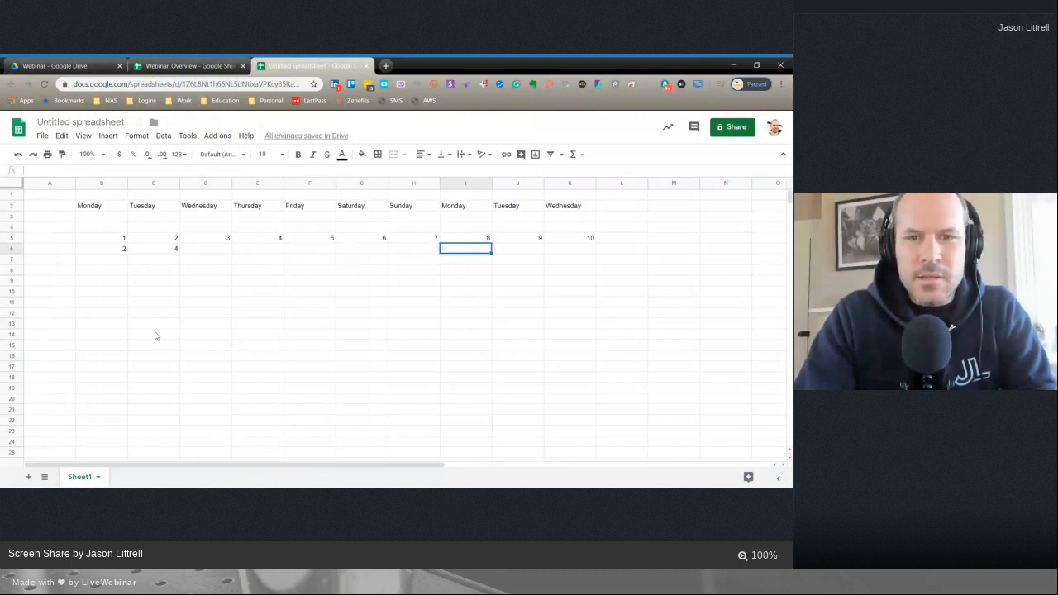
{"action": "key", "text": "Left"}
{"action": "key", "text": "Left"}
{"action": "key", "text": "Left"}
{"action": "key", "text": "Left"}
{"action": "key", "text": "Left"}
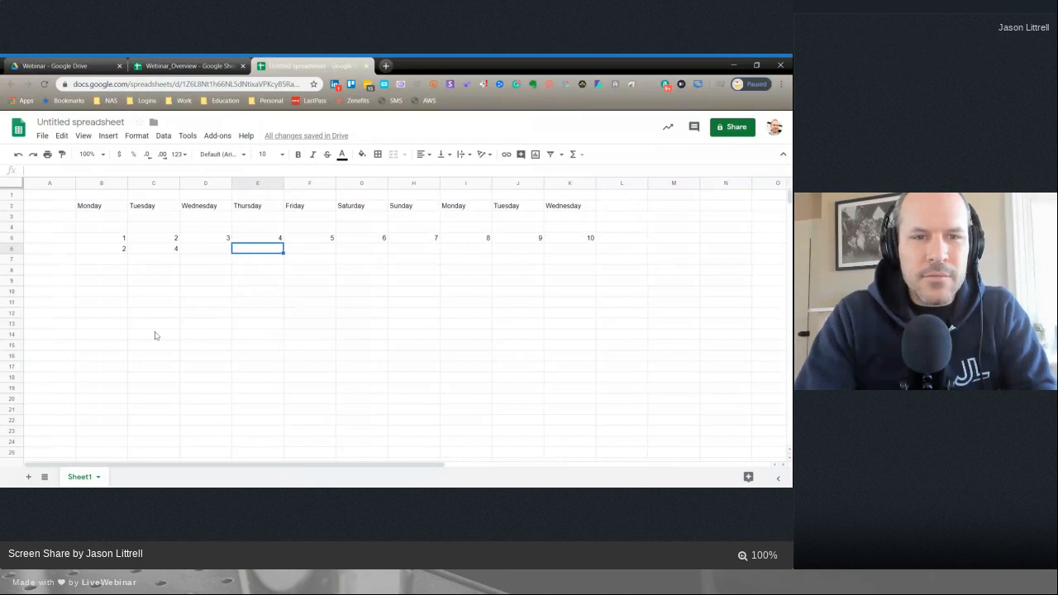
- Continue the even-number series in row 6 with 6 in cell D6 and 8 in cell E6
{"action": "type", "text": "6"}
{"action": "key", "text": "Tab"}
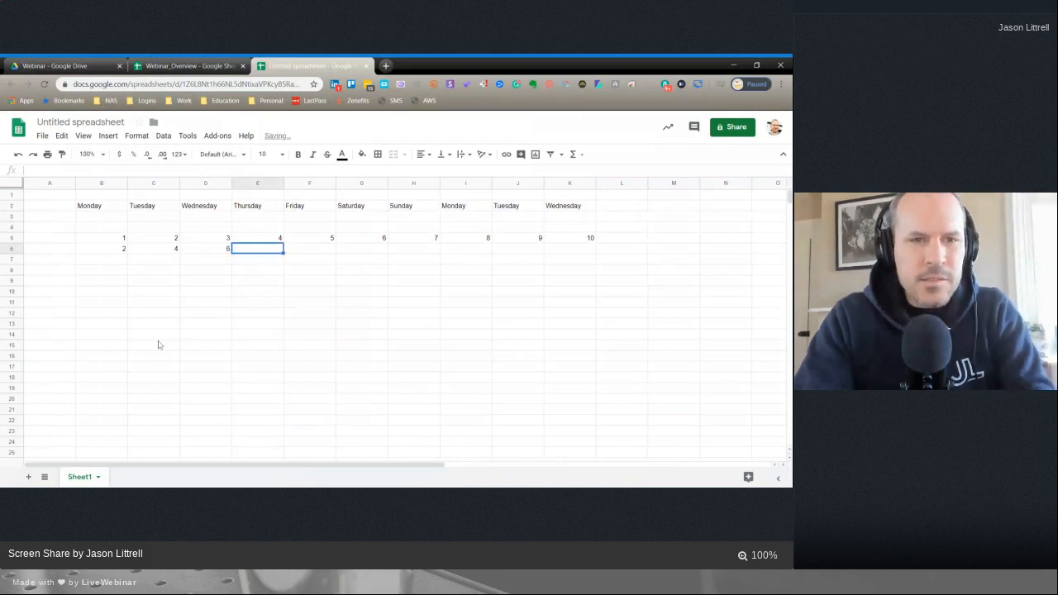
{"action": "type", "text": "8"}
{"action": "key", "text": "Tab"}
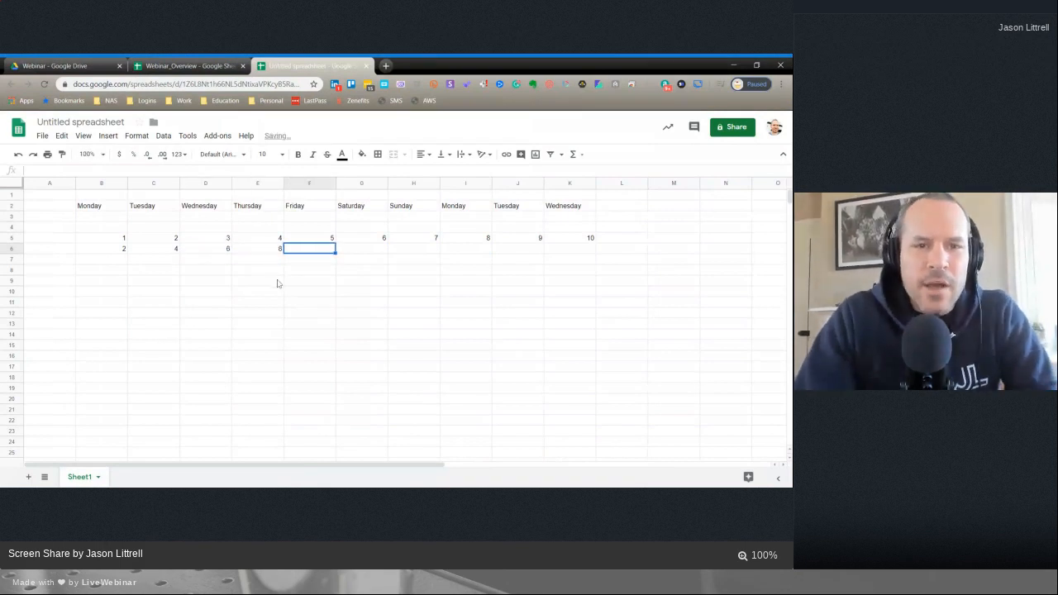
- Extend the even-number series from cells D6:E6 across row 6 through cell K6 with autofill
{"action": "left_click_drag", "start_coordinate": [232, 252], "coordinate": [284, 252]}
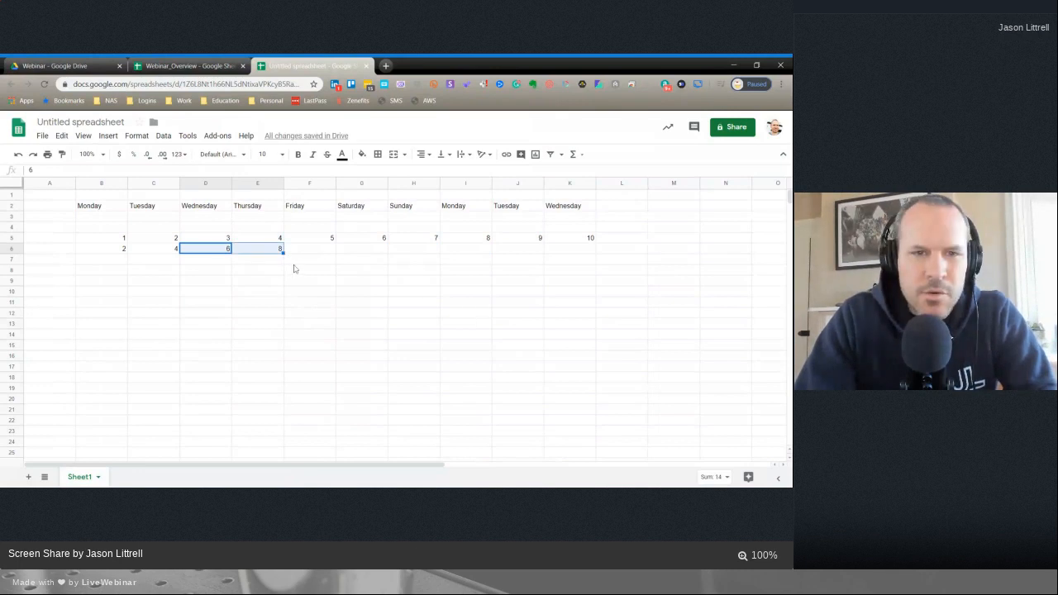
{"action": "left_click_drag", "start_coordinate": [283, 252], "coordinate": [594, 255]}
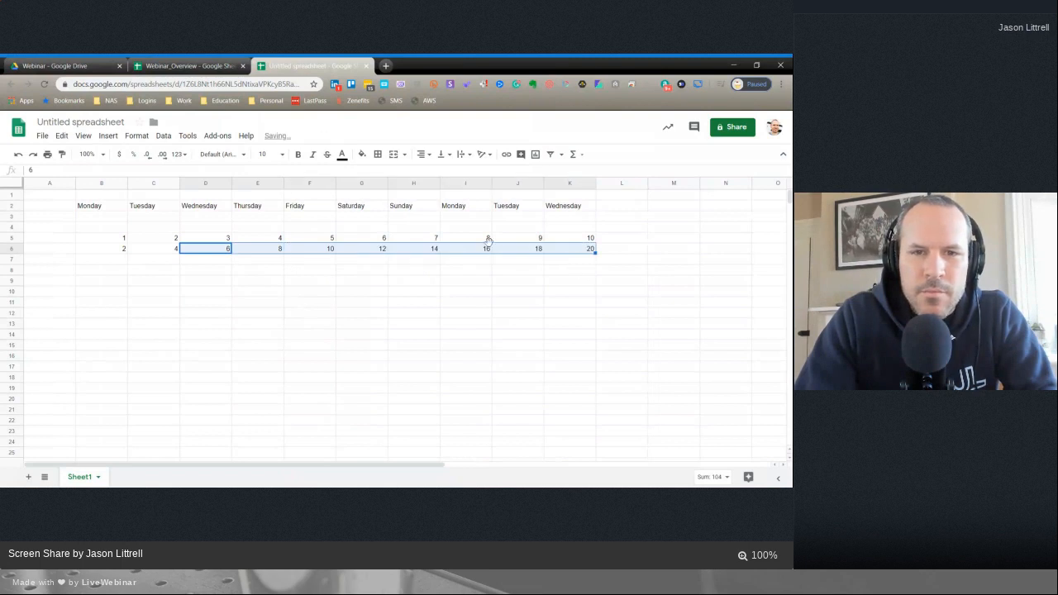
{"action": "left_click", "coordinate": [530, 283]}
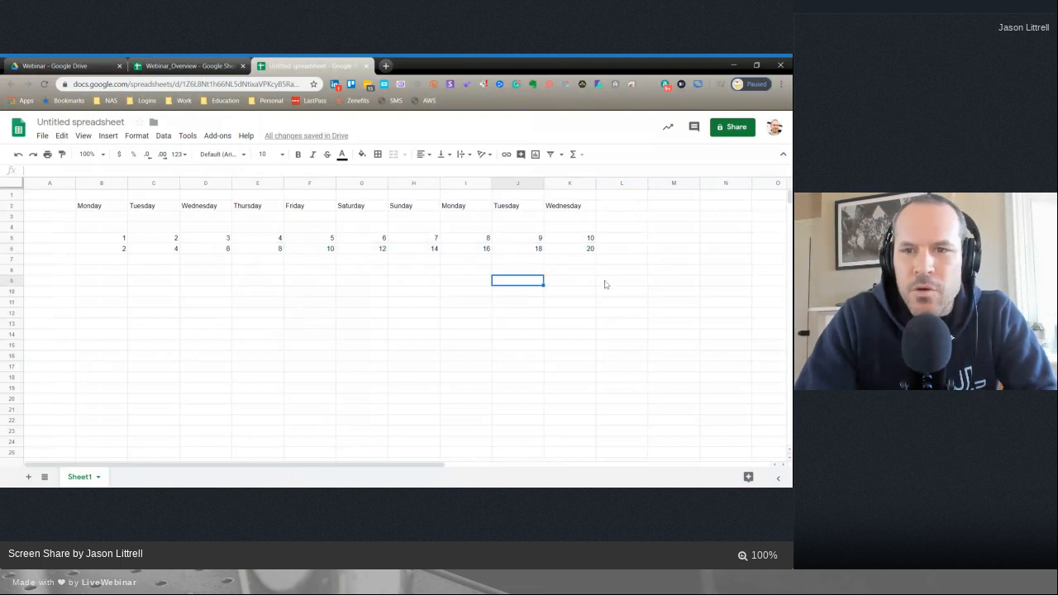
- Enter the irregular numbers 1, 5, 7, 9 and 29 in cells B7 to F7
{"action": "left_click", "coordinate": [108, 260]}
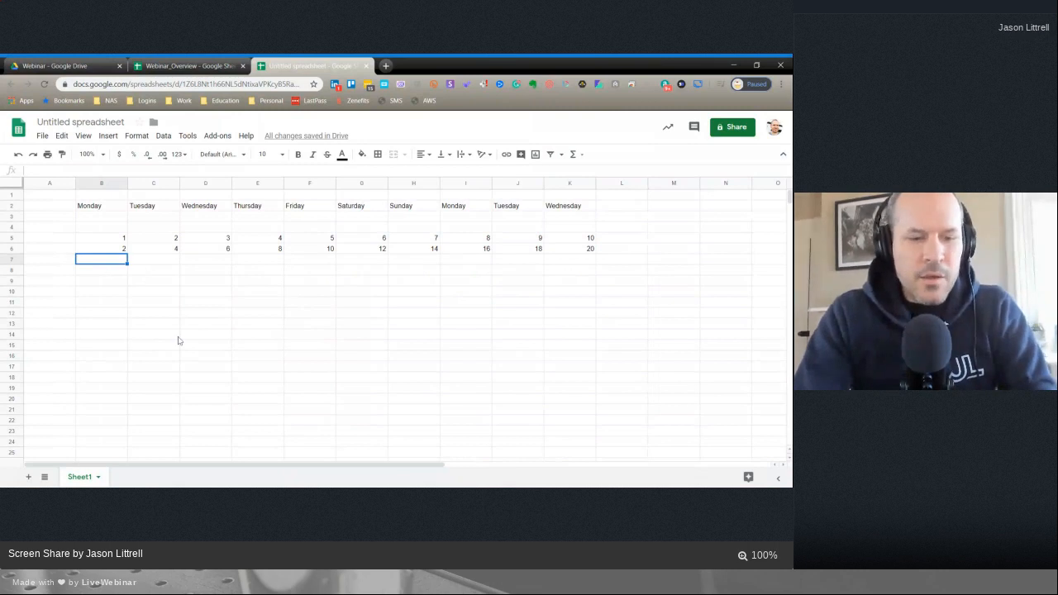
{"action": "type", "text": "1"}
{"action": "key", "text": "Tab"}
{"action": "type", "text": "5"}
{"action": "key", "text": "Tab"}
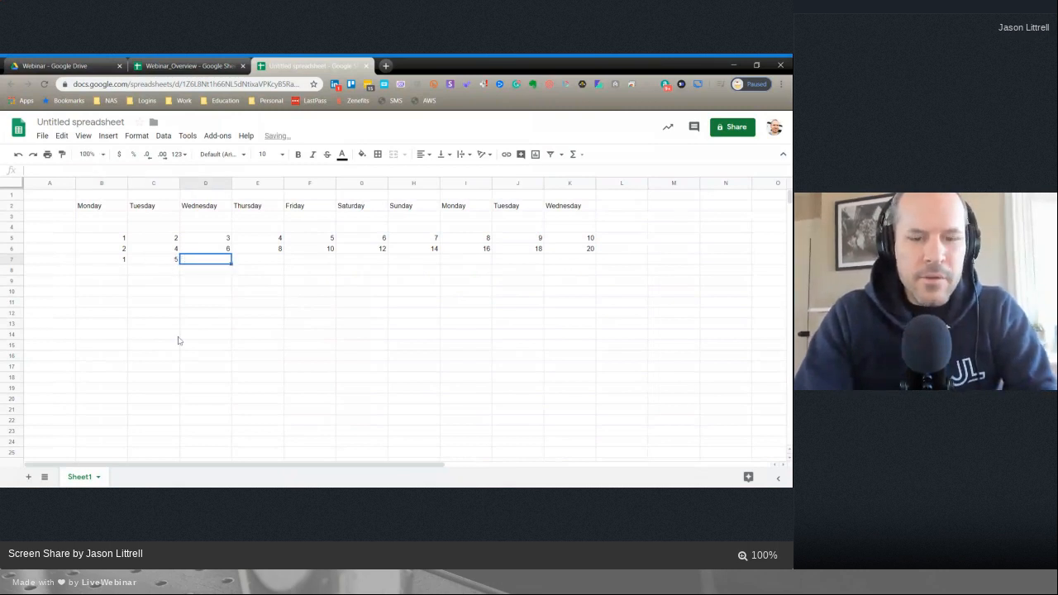
{"action": "type", "text": "7"}
{"action": "key", "text": "Tab"}
{"action": "type", "text": "9"}
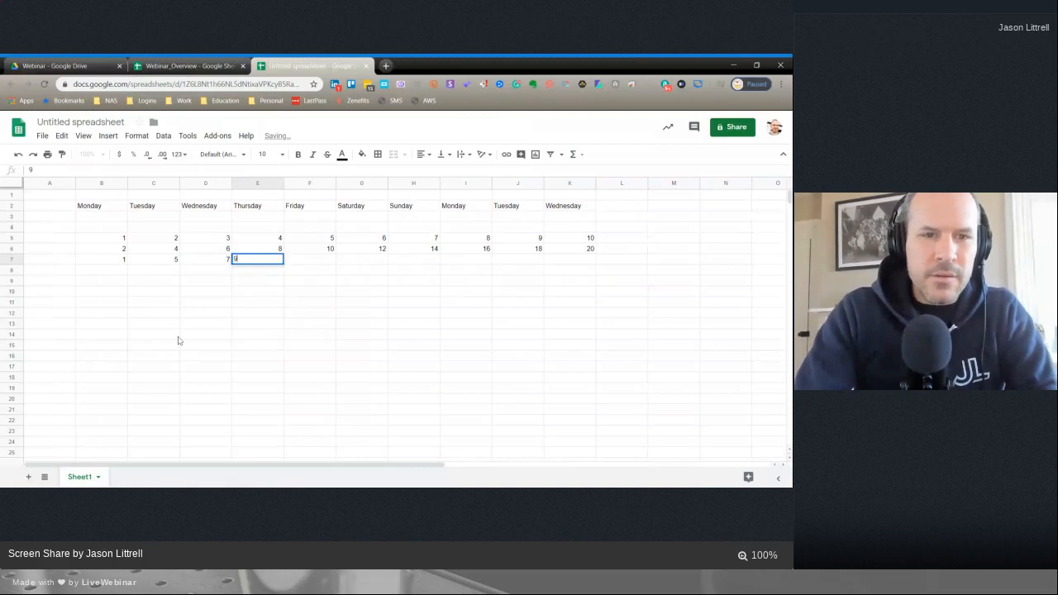
{"action": "key", "text": "Tab"}
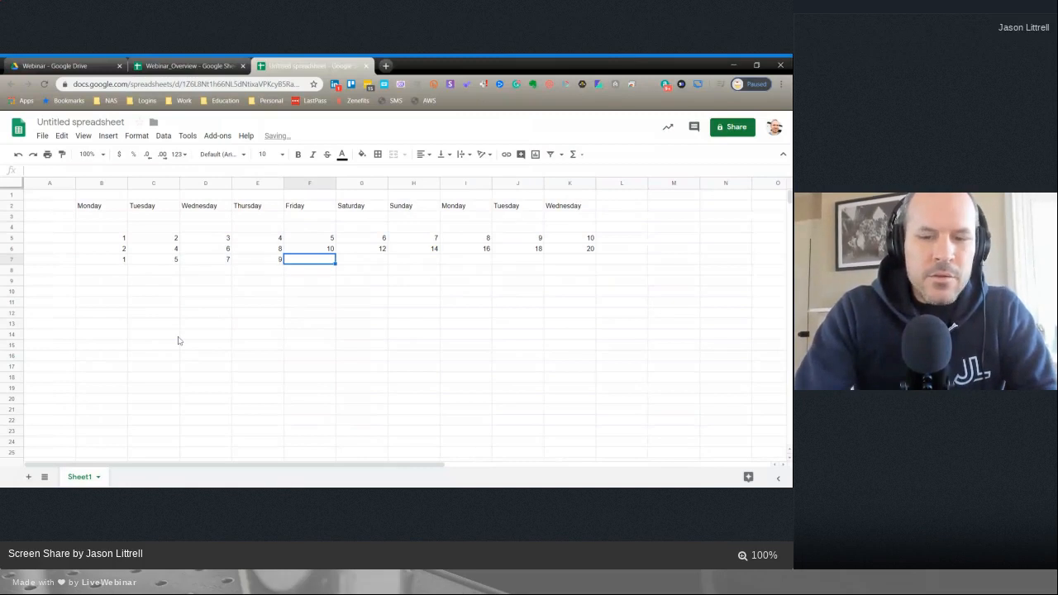
{"action": "type", "text": "29"}
{"action": "key", "text": "Tab"}
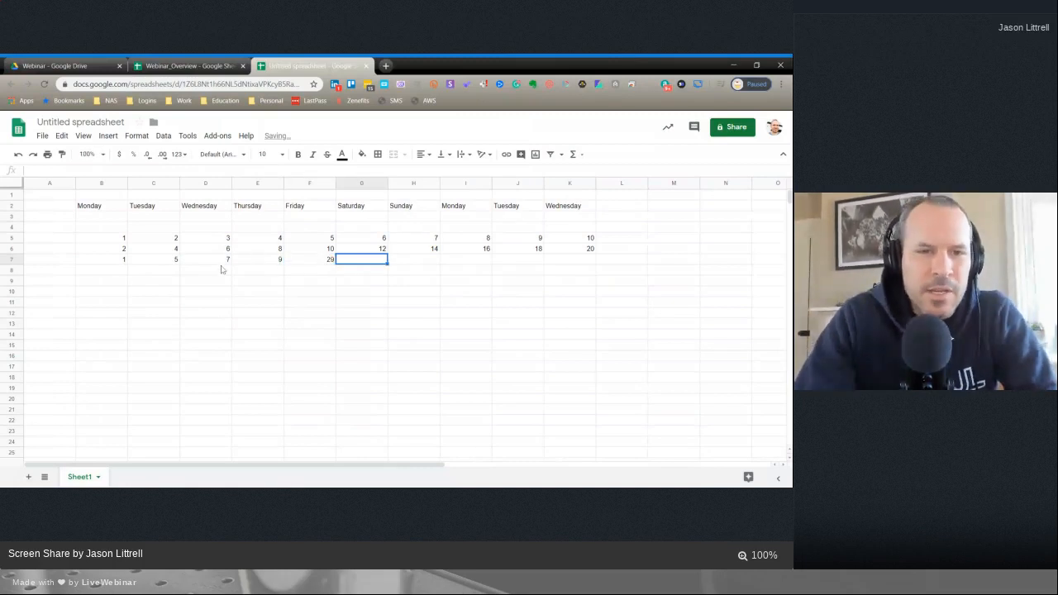
- Extend the irregular numbers in cells B7:F7 across row 7 through cell N7 with autofill
{"action": "left_click_drag", "start_coordinate": [113, 264], "coordinate": [743, 267]}
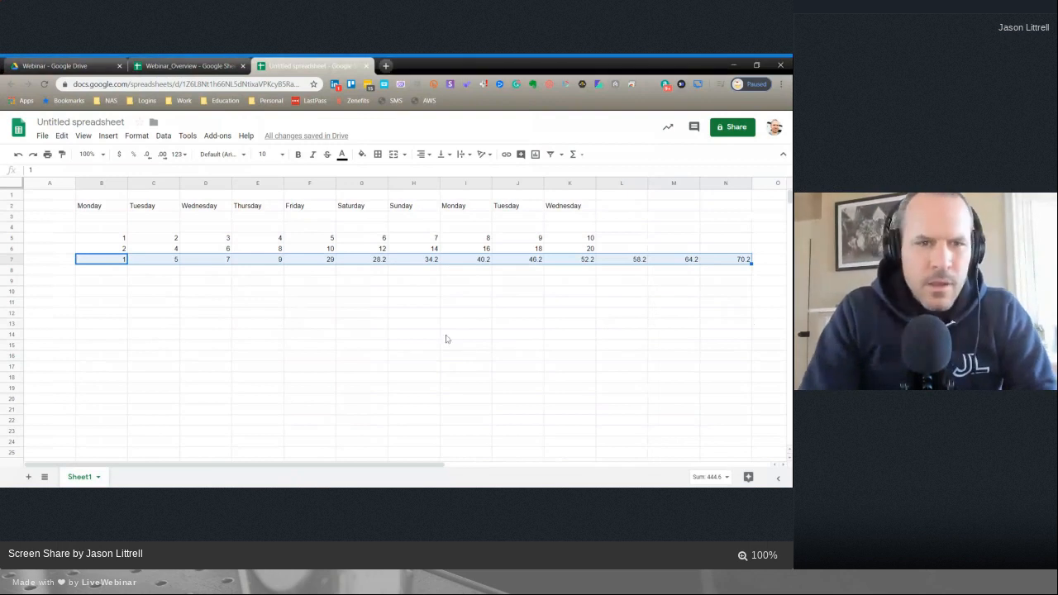
{"action": "left_click", "coordinate": [217, 356]}
{"action": "left_click", "coordinate": [122, 283]}
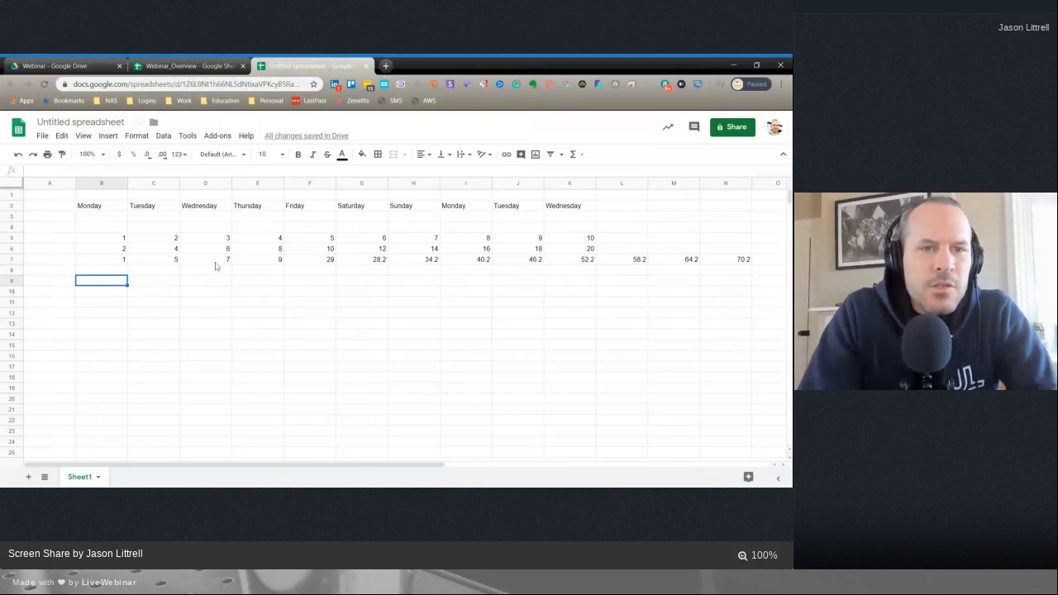
{"action": "left_click", "coordinate": [124, 263]}
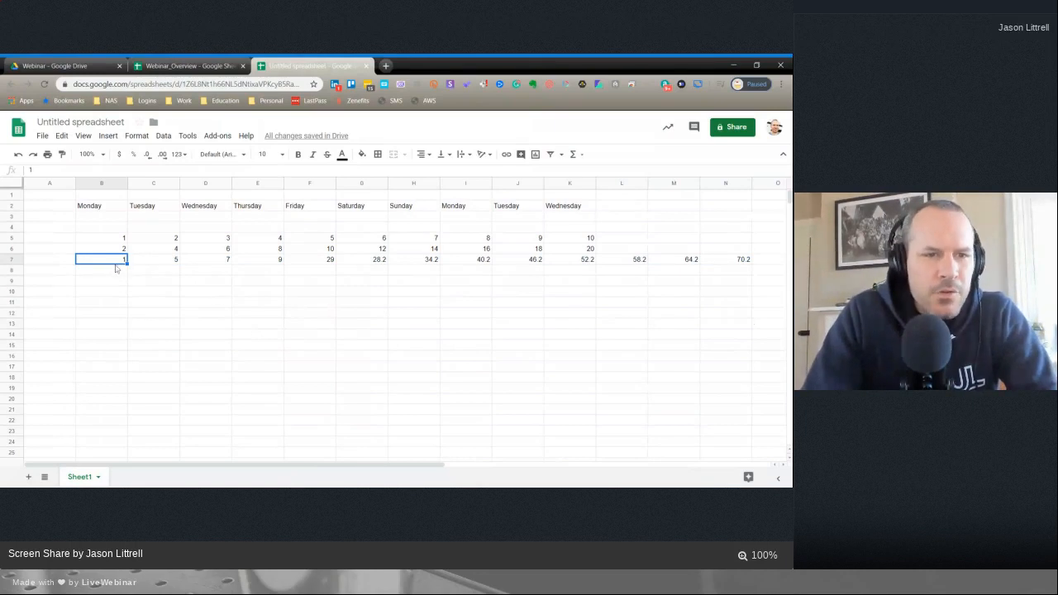
- Enter the number 5 in cell B10 as the start of a vertical series
{"action": "left_click", "coordinate": [115, 291]}
{"action": "type", "text": "="}
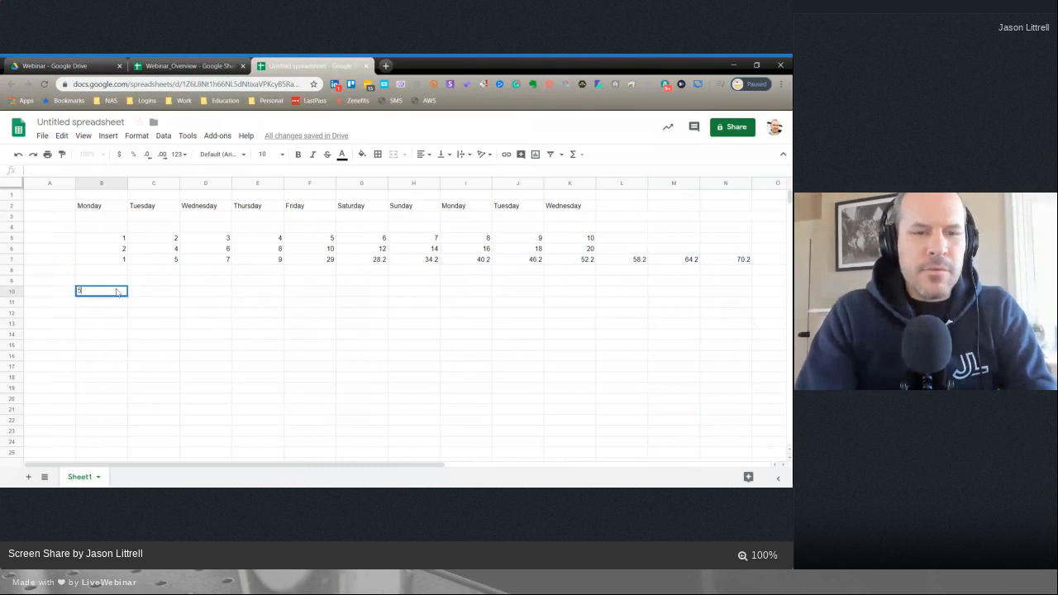
{"action": "key", "text": "Tab"}
{"action": "type", "text": "1"}
{"action": "key", "text": "Return"}
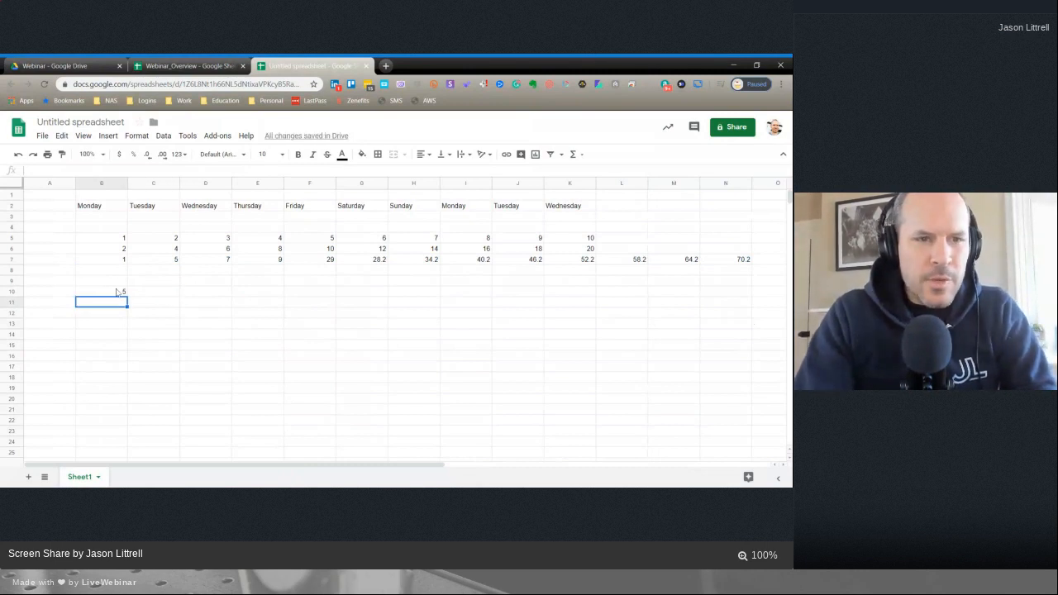
{"action": "key", "text": "Left"}
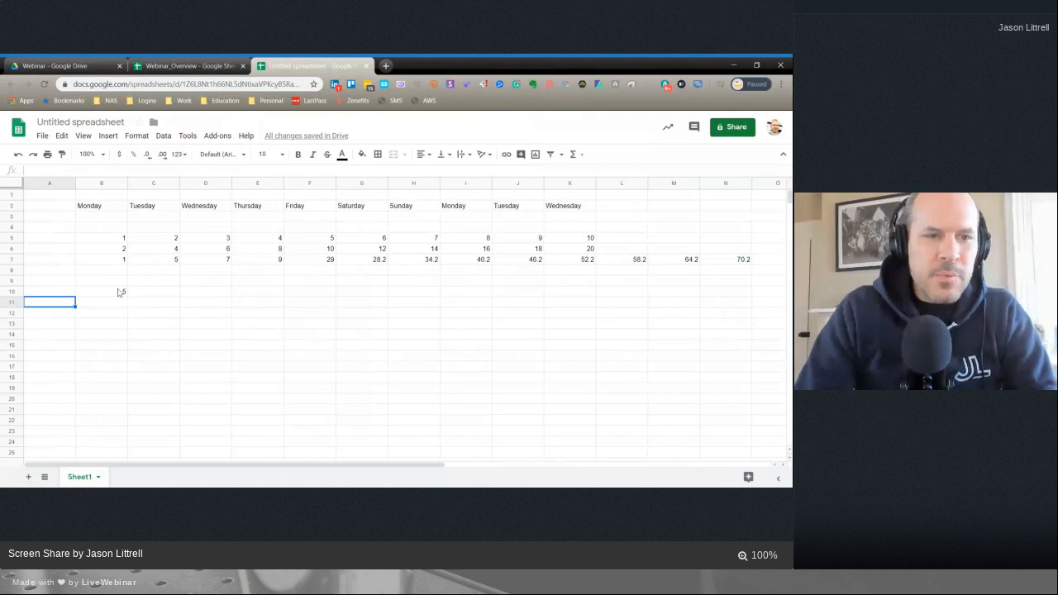
{"action": "key", "text": "Right"}
{"action": "key", "text": "Up"}
{"action": "key", "text": "Down"}
{"action": "key", "text": "Down"}
{"action": "key", "text": "Right"}
{"action": "key", "text": "Right"}
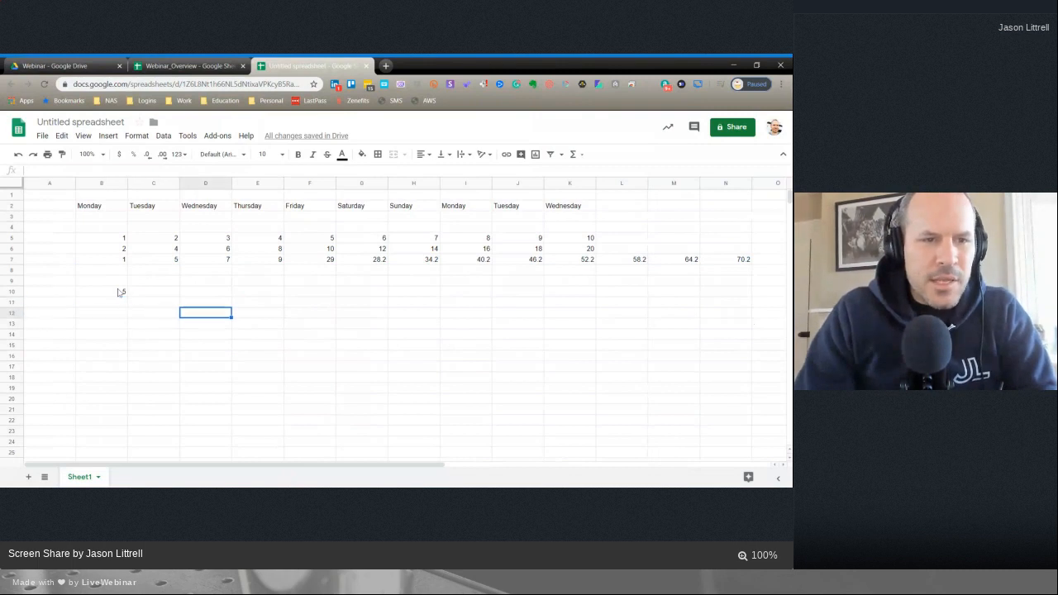
{"action": "key", "text": "Up"}
{"action": "key", "text": "Up"}
{"action": "key", "text": "Left"}
{"action": "key", "text": "Left"}
{"action": "key", "text": "Down"}
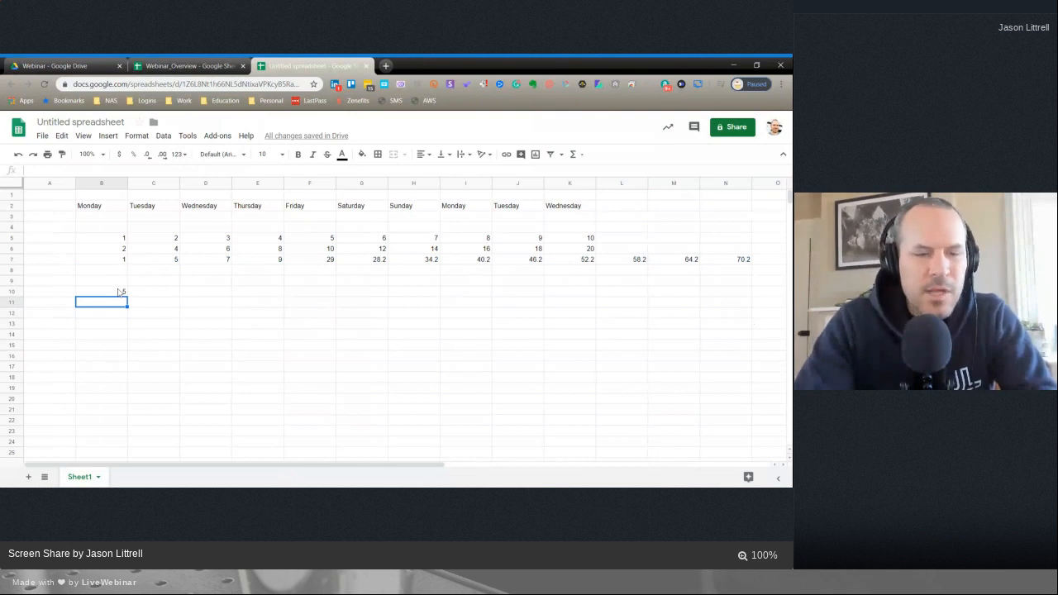
- Enter the numbers 10, 15 and 20 in cells B11 to B13, below the 5
{"action": "type", "text": "10"}
{"action": "key", "text": "Return"}
{"action": "type", "text": "15"}
{"action": "key", "text": "Return"}
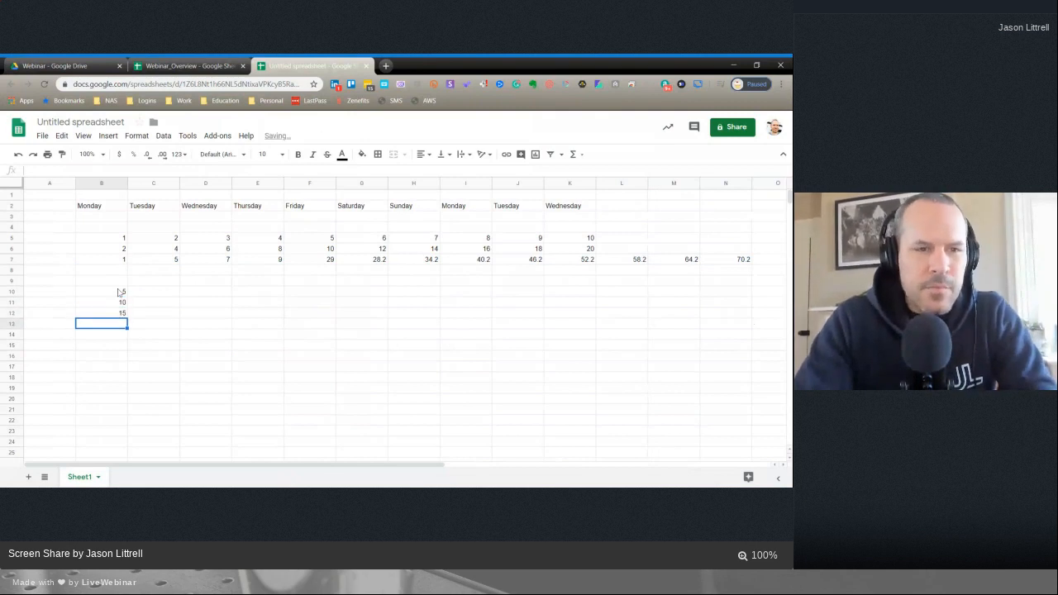
{"action": "type", "text": "20"}
{"action": "key", "text": "Return"}
- Extend the series of fives down column B through cell B21 with autofill
{"action": "left_click", "coordinate": [122, 327]}
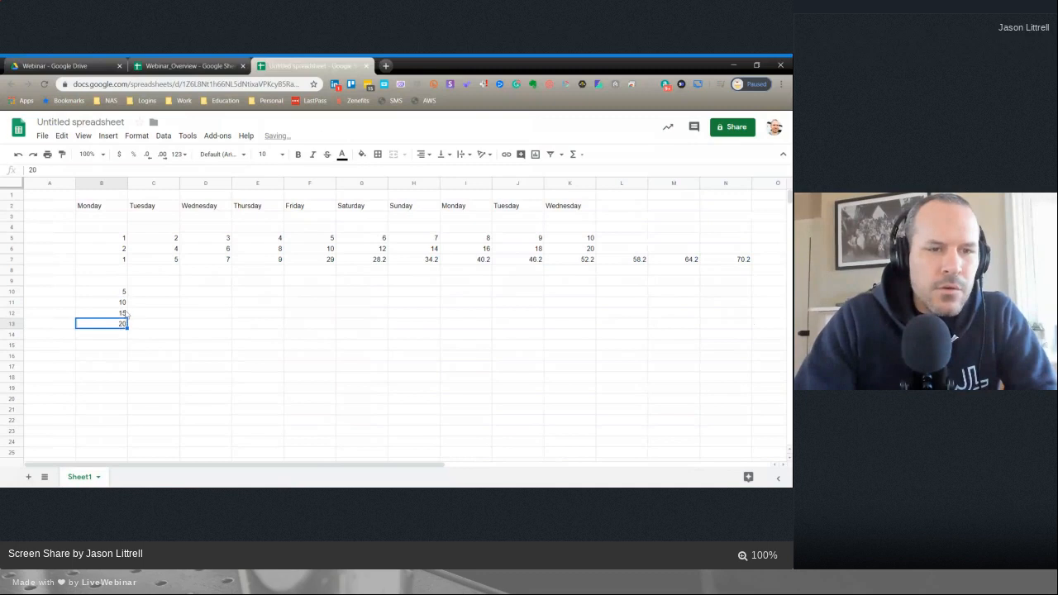
{"action": "left_click_drag", "start_coordinate": [125, 315], "coordinate": [126, 411]}
{"action": "left_click", "coordinate": [203, 397]}
- Start a conditional formatting rule for the number series in range B10:B21
{"action": "left_click_drag", "start_coordinate": [124, 297], "coordinate": [124, 411]}
{"action": "right_click", "coordinate": [120, 381]}
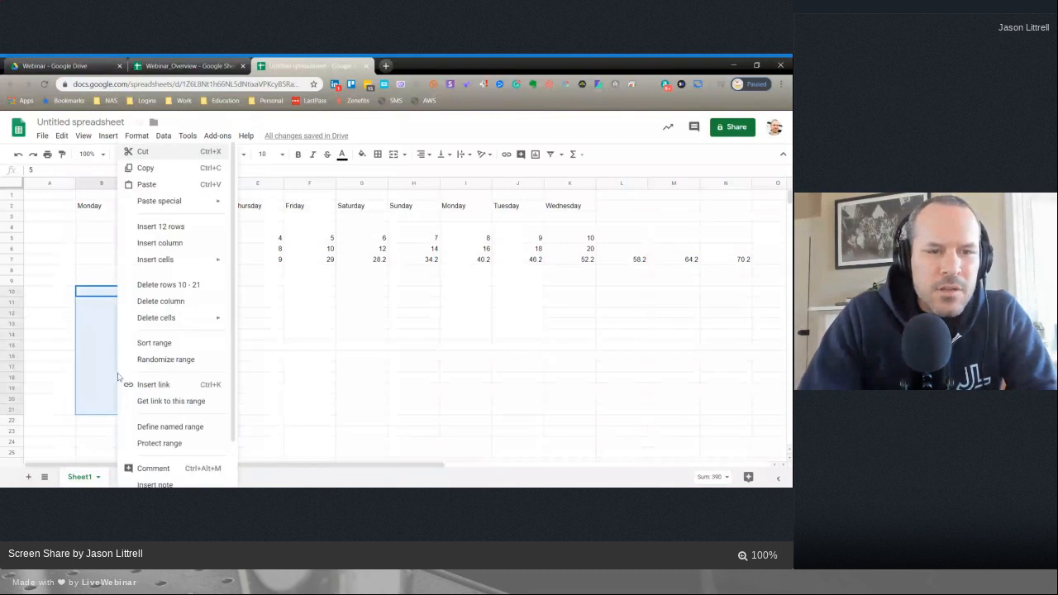
{"action": "scroll", "coordinate": [174, 414], "scroll_direction": "down", "scroll_amount": 2}
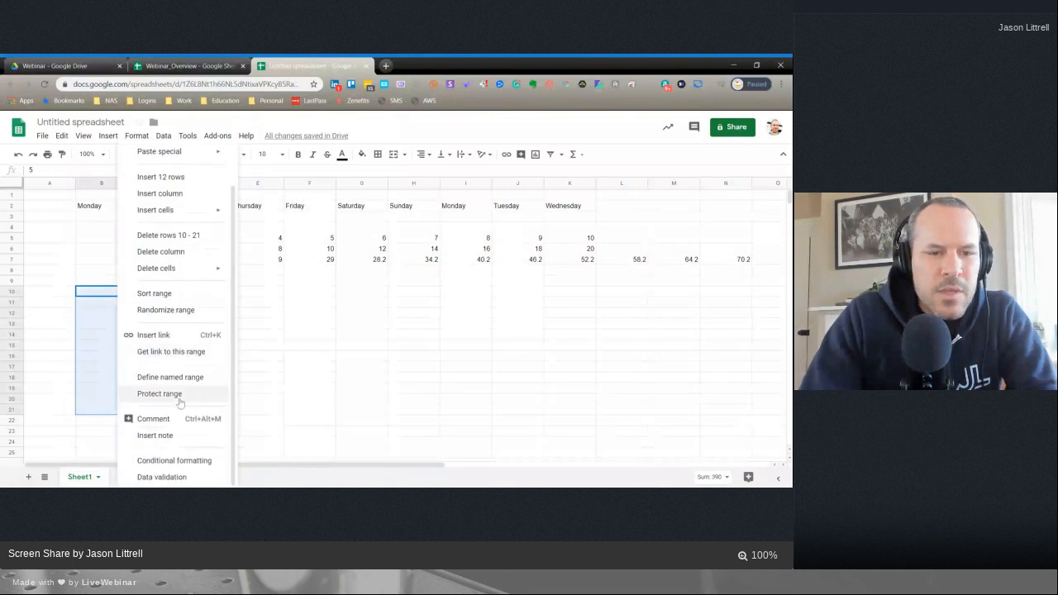
{"action": "left_click", "coordinate": [175, 460]}
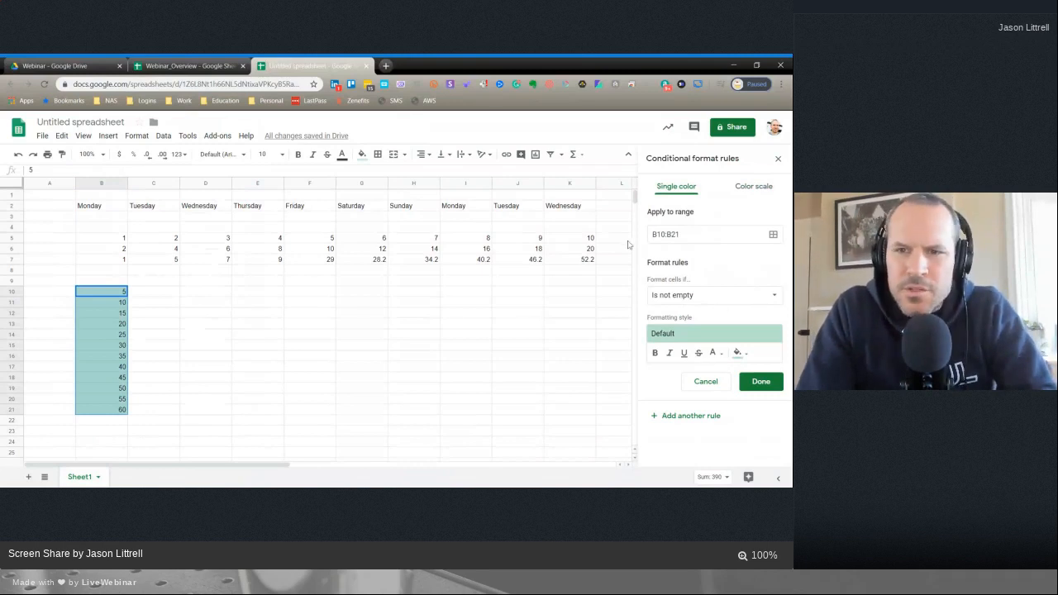
{"action": "left_click", "coordinate": [117, 294]}
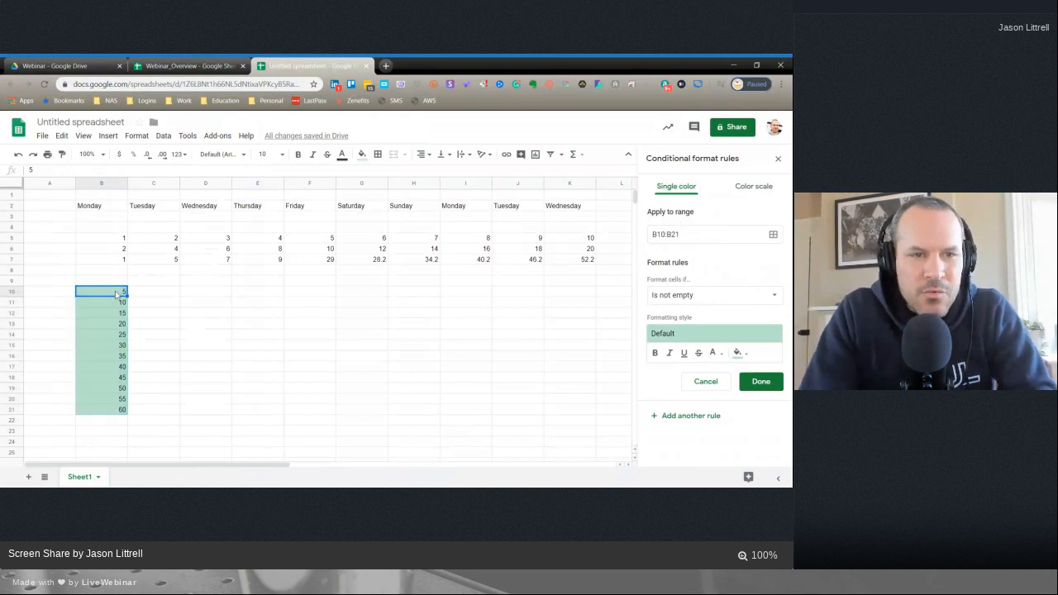
{"action": "left_click_drag", "start_coordinate": [122, 293], "coordinate": [116, 413]}
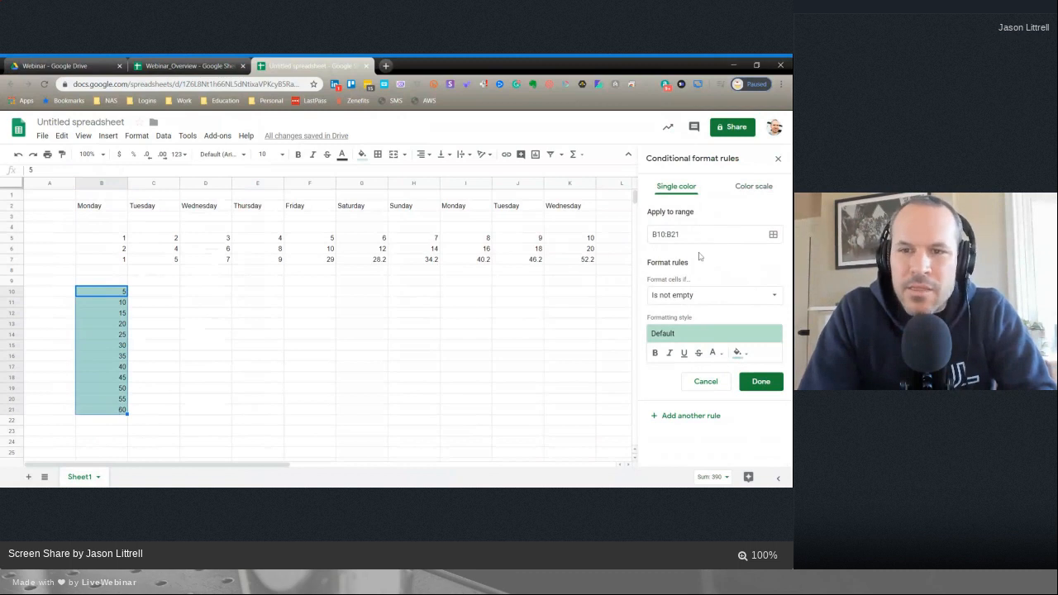
- Make the rule for B10:B21 fill values less than 20 with the red preset style and save it
{"action": "left_click", "coordinate": [686, 301]}
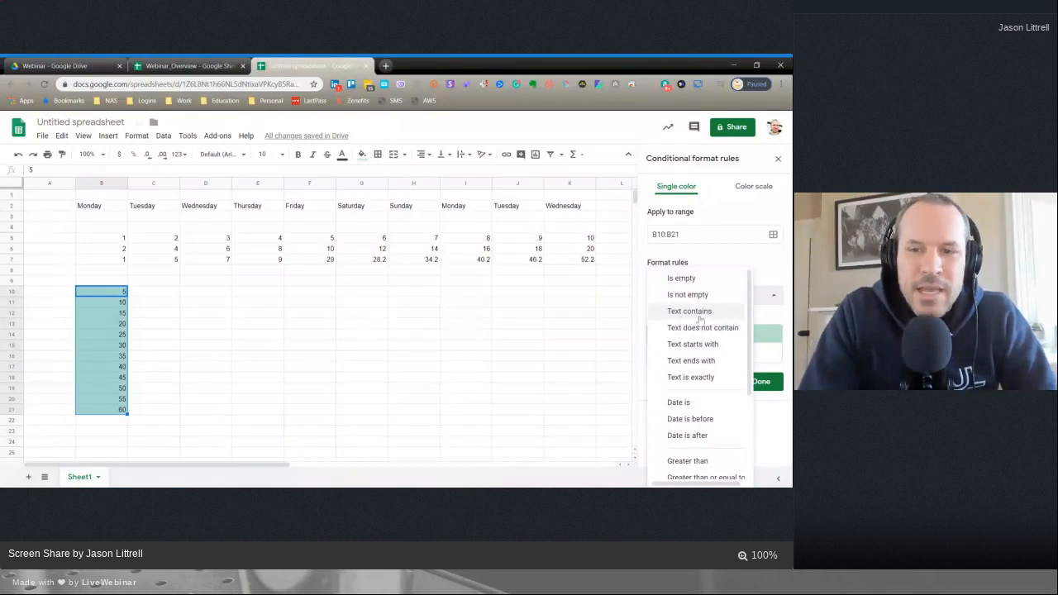
{"action": "scroll", "coordinate": [699, 413], "scroll_direction": "down", "scroll_amount": 3}
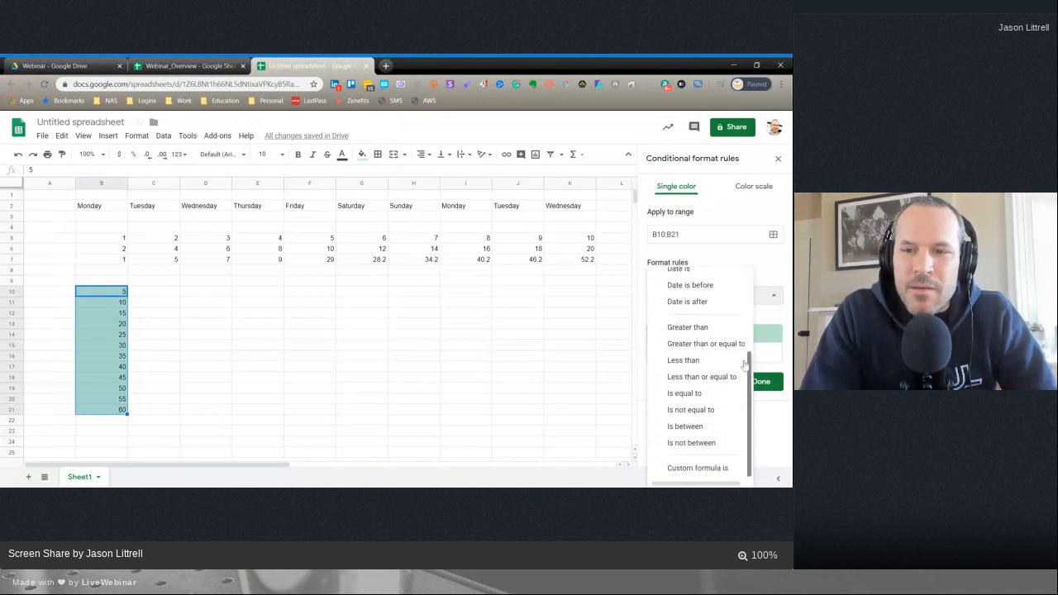
{"action": "left_click", "coordinate": [688, 362]}
{"action": "left_click", "coordinate": [651, 318]}
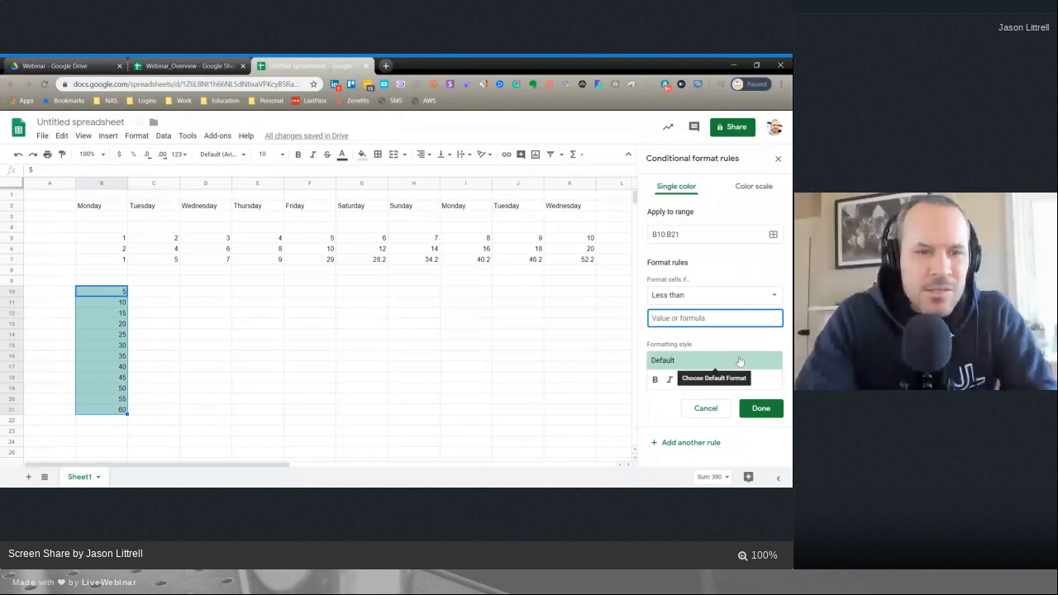
{"action": "type", "text": "20"}
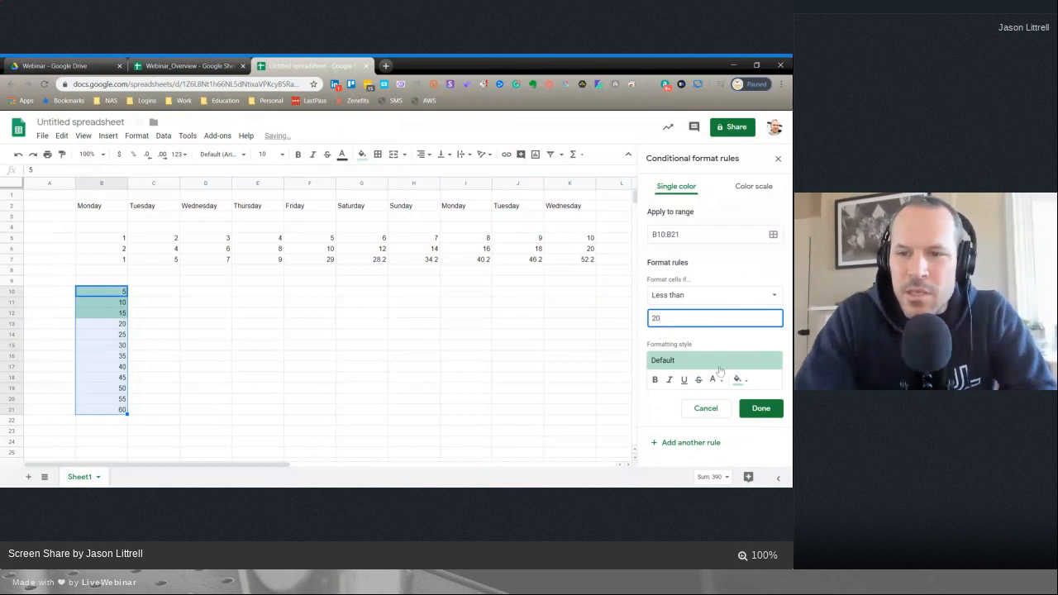
{"action": "left_click", "coordinate": [724, 358]}
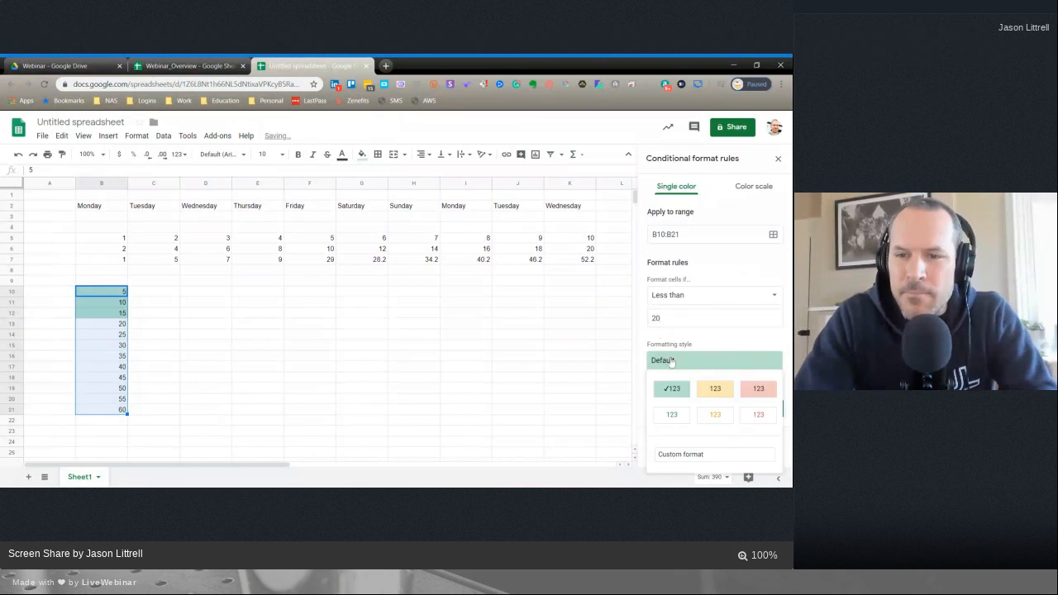
{"action": "left_click", "coordinate": [744, 397]}
{"action": "left_click", "coordinate": [748, 409]}
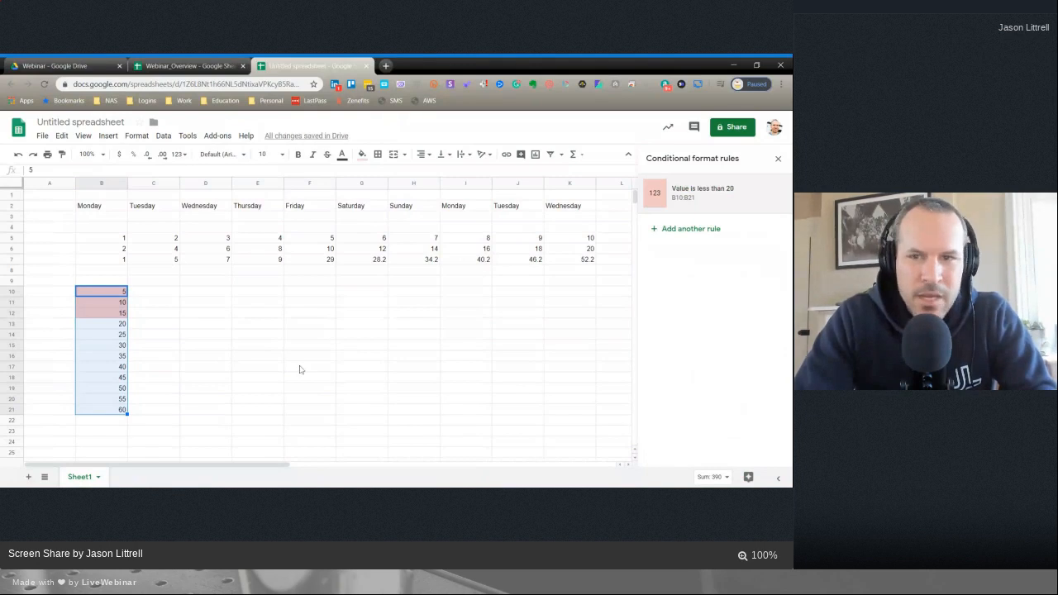
- Add a second rule to B10:B21 giving values greater than or equal to 20 the red preset style
{"action": "left_click", "coordinate": [726, 234]}
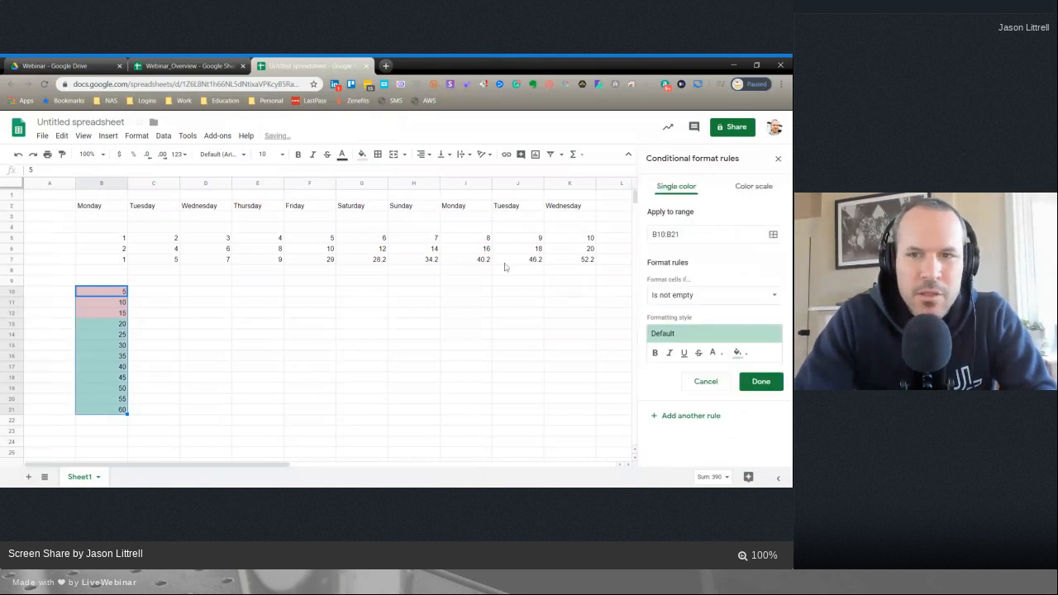
{"action": "left_click", "coordinate": [687, 297]}
{"action": "scroll", "coordinate": [699, 397], "scroll_direction": "down", "scroll_amount": 3}
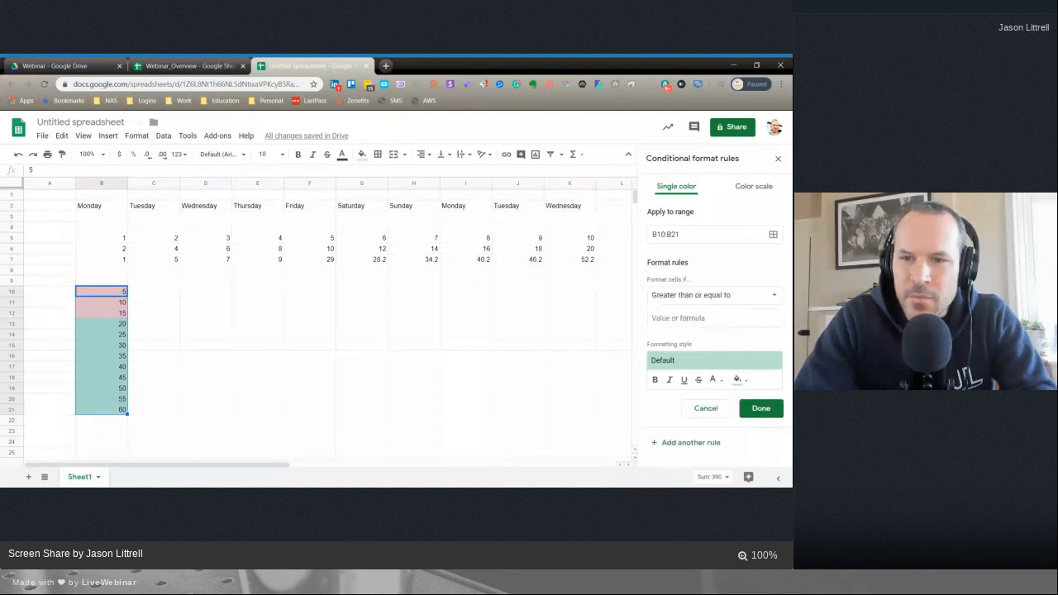
{"action": "left_click", "coordinate": [702, 344]}
{"action": "type", "text": "20"}
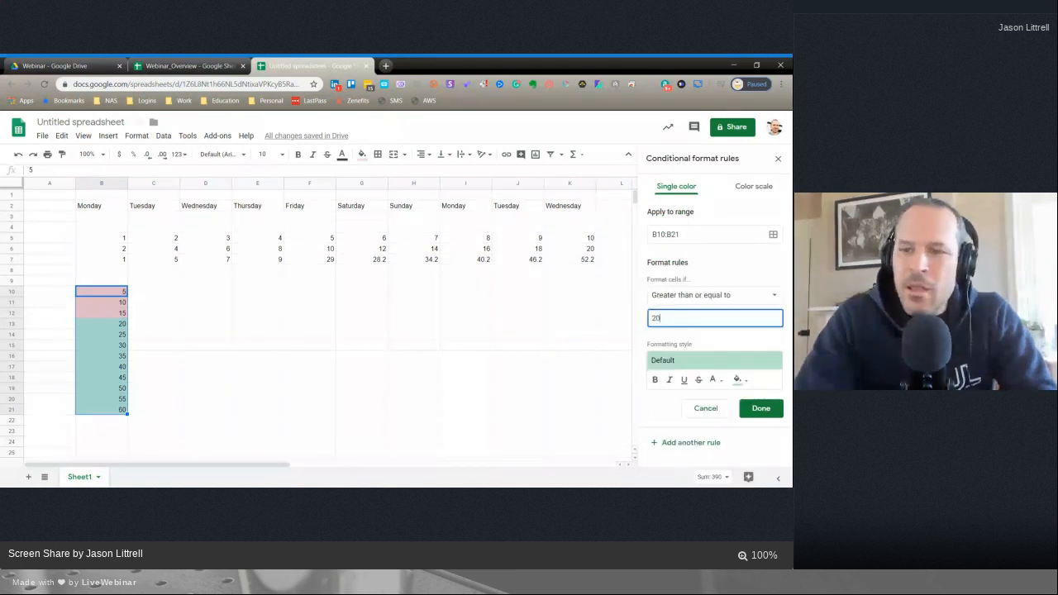
{"action": "left_click", "coordinate": [739, 379]}
{"action": "left_click", "coordinate": [767, 348]}
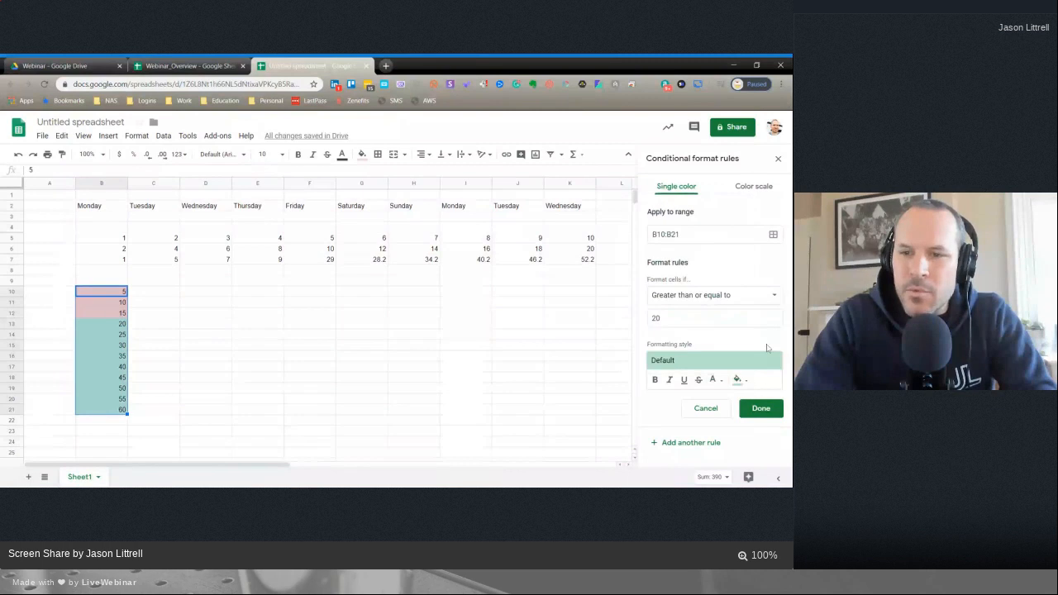
{"action": "left_click", "coordinate": [688, 361]}
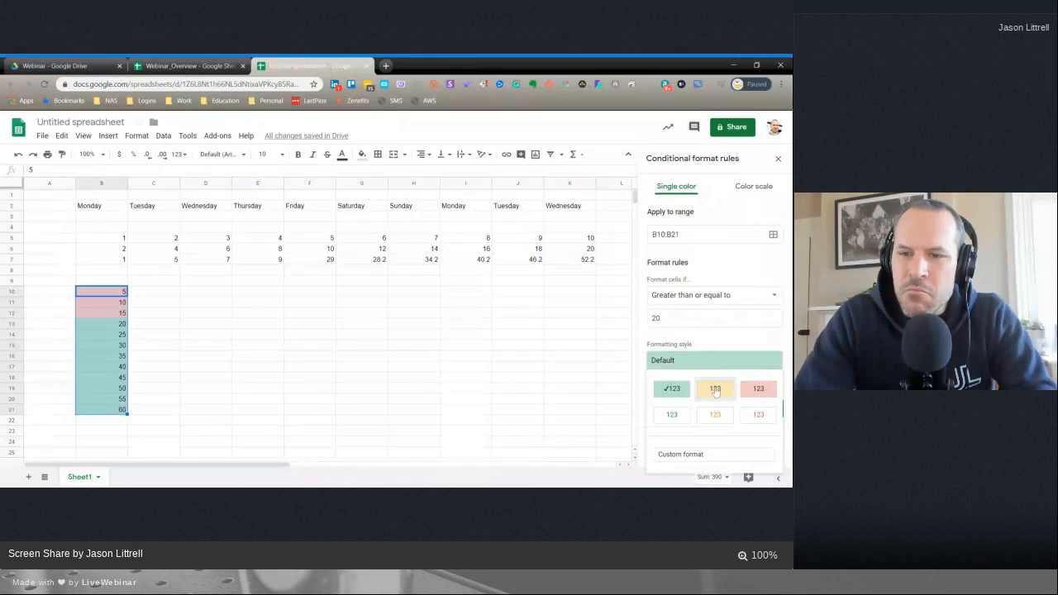
{"action": "left_click", "coordinate": [757, 390]}
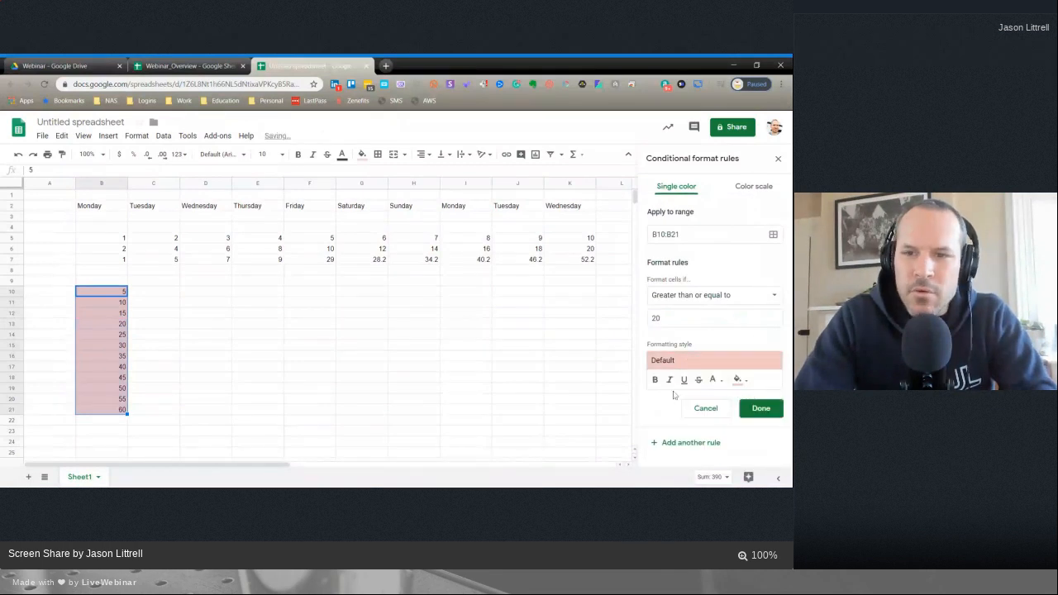
{"action": "left_click", "coordinate": [761, 409]}
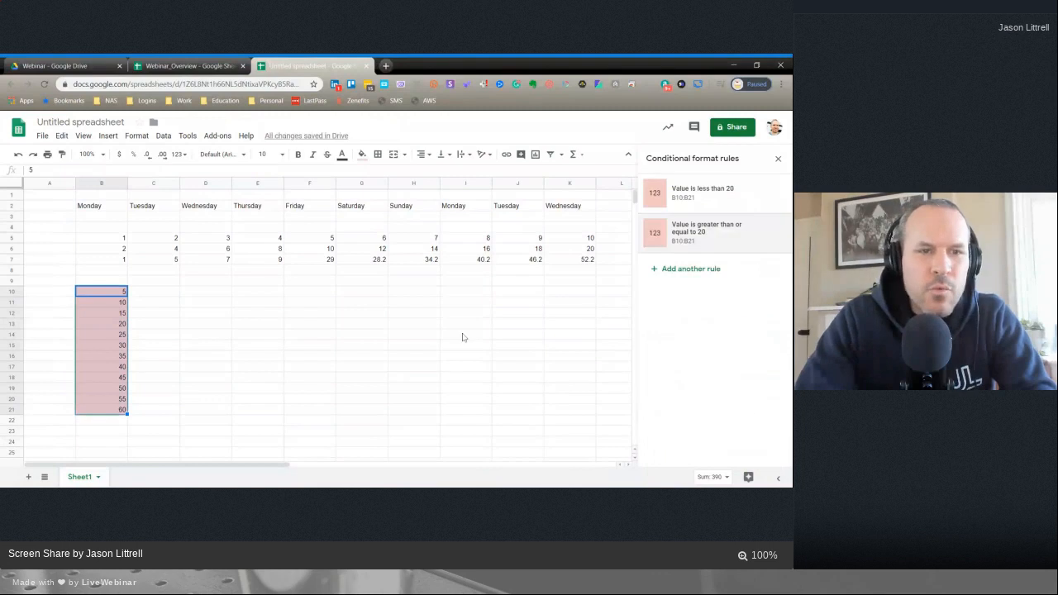
- Change the formatting style of the greater-than-or-equal-to-20 rule to the green preset
{"action": "left_click", "coordinate": [687, 236]}
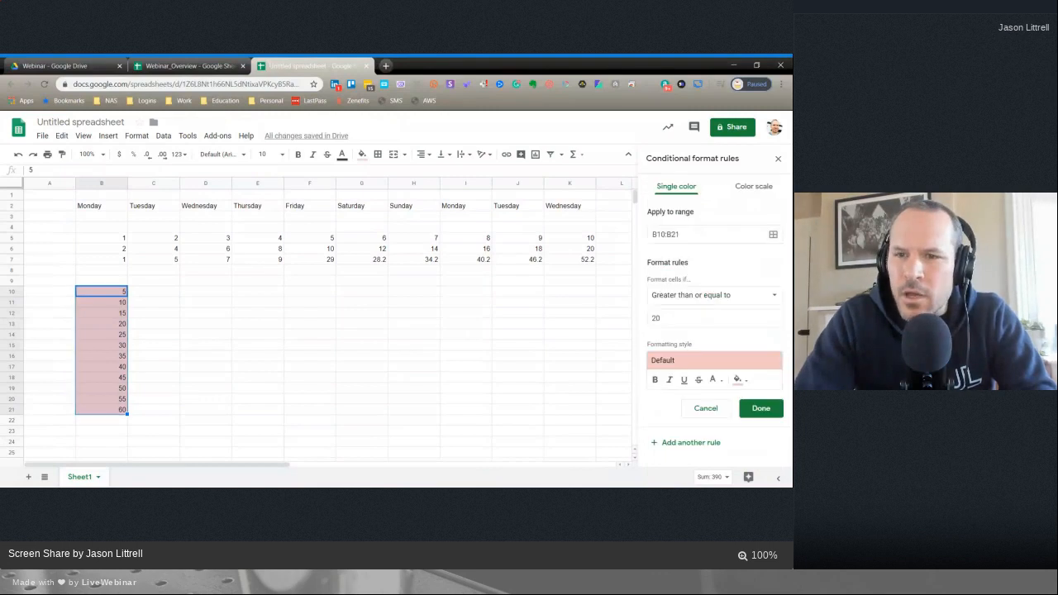
{"action": "left_click", "coordinate": [695, 364]}
{"action": "left_click", "coordinate": [672, 386]}
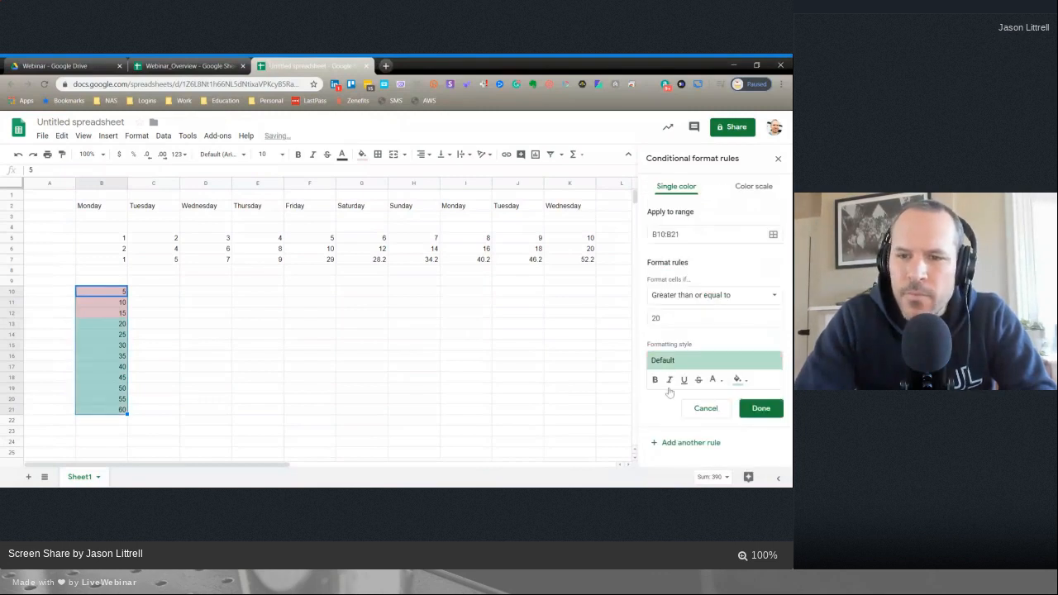
{"action": "left_click", "coordinate": [761, 408]}
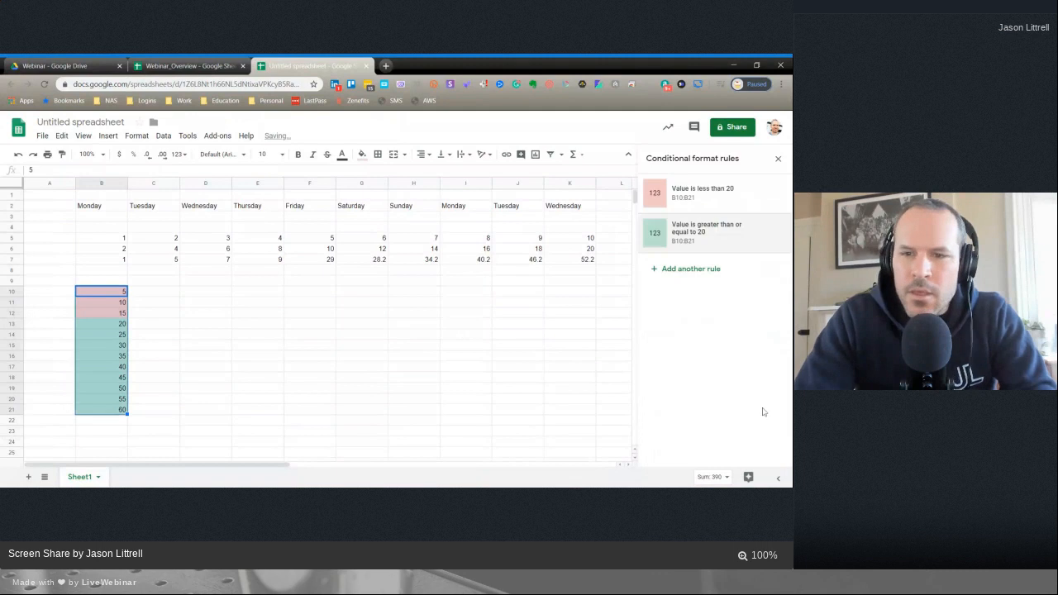
- Change the value in cell B12 to 21 to test the conditional formatting rules
{"action": "left_click", "coordinate": [153, 361]}
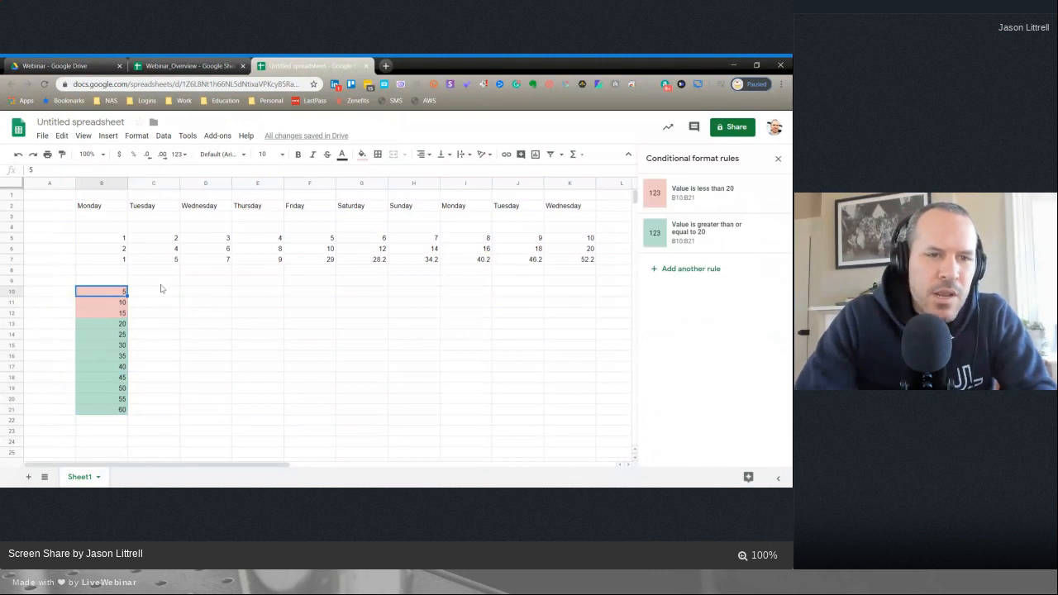
{"action": "left_click", "coordinate": [116, 314]}
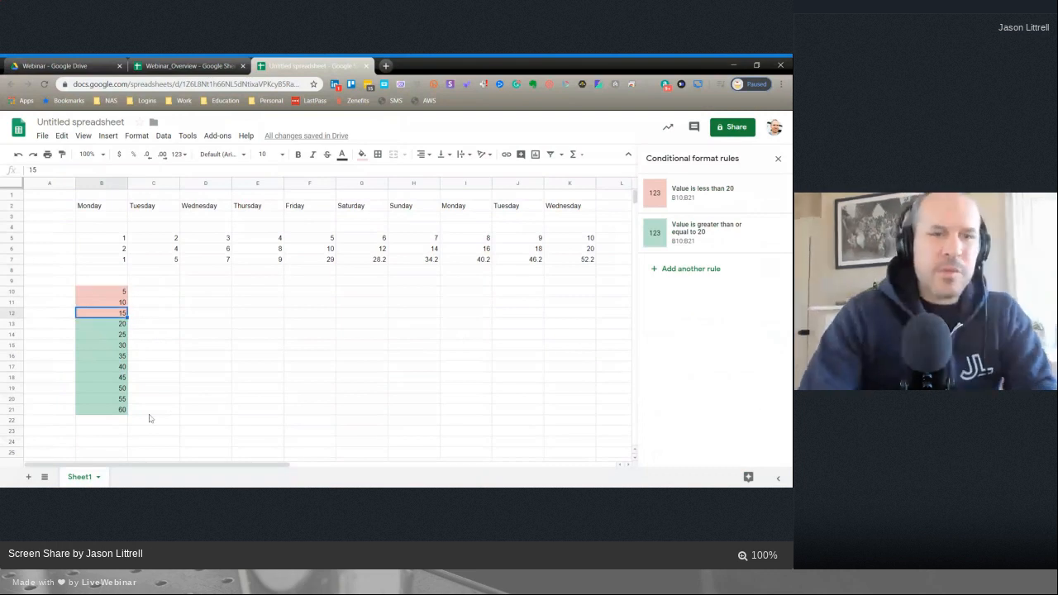
{"action": "type", "text": "21"}
{"action": "key", "text": "Return"}
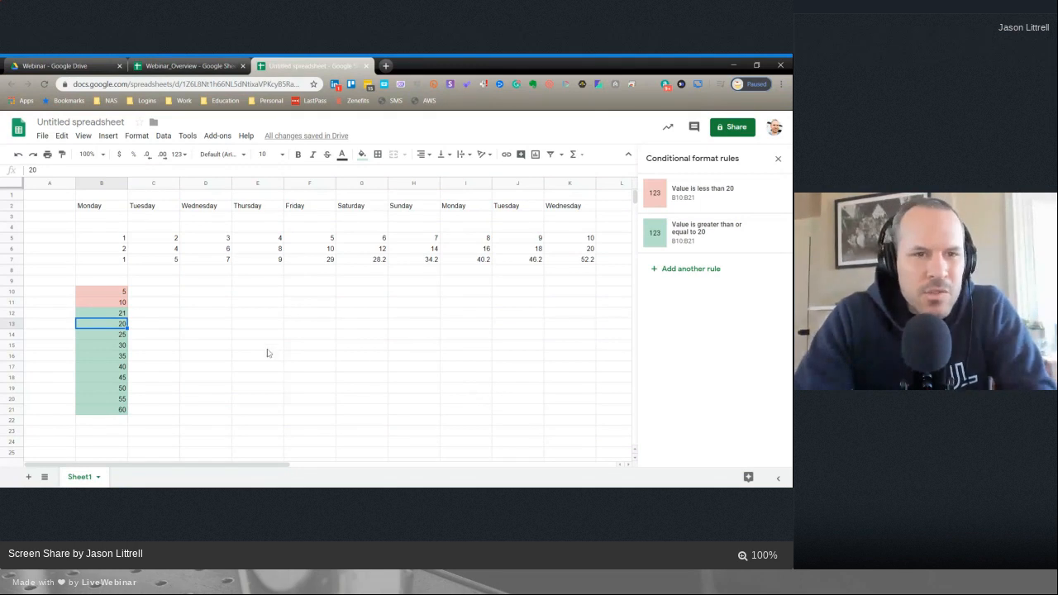
{"action": "scroll", "coordinate": [410, 342], "scroll_direction": "down", "scroll_amount": 2}
{"action": "scroll", "coordinate": [412, 343], "scroll_direction": "up", "scroll_amount": 2}
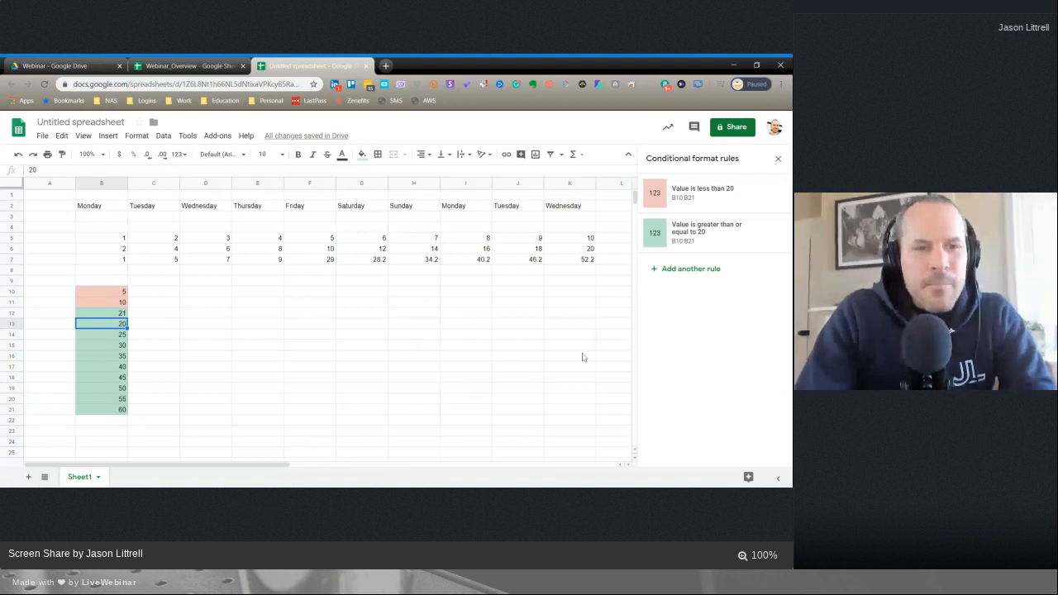
- Clear the number series from B10:B21, then reselect the emptied cells to check their formatting rules
{"action": "left_click_drag", "start_coordinate": [86, 292], "coordinate": [92, 426]}
{"action": "key", "text": "Delete"}
{"action": "left_click", "coordinate": [247, 399]}
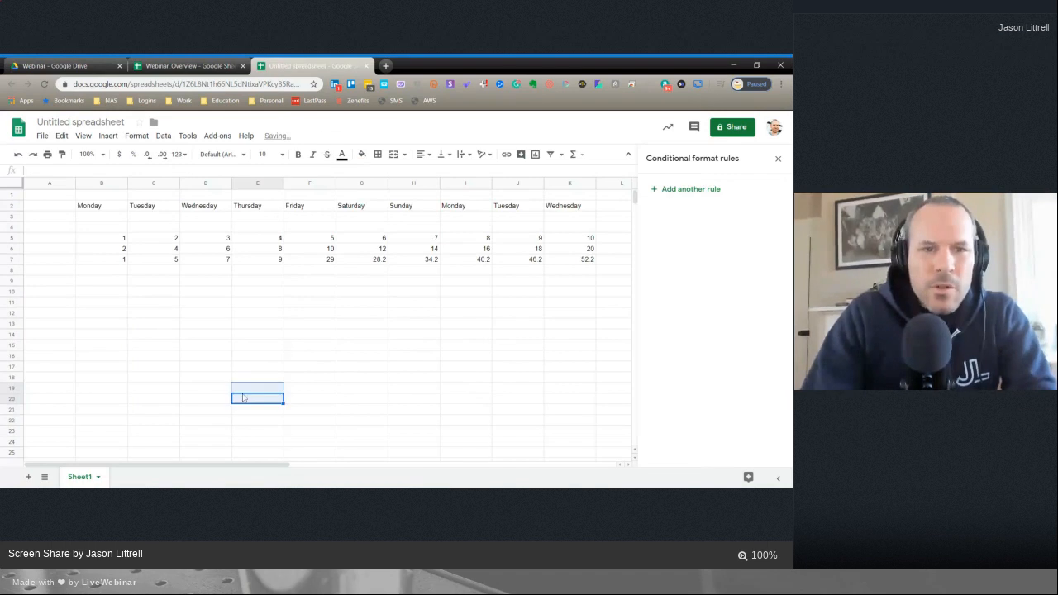
{"action": "left_click", "coordinate": [115, 296]}
{"action": "left_click_drag", "start_coordinate": [114, 296], "coordinate": [91, 430]}
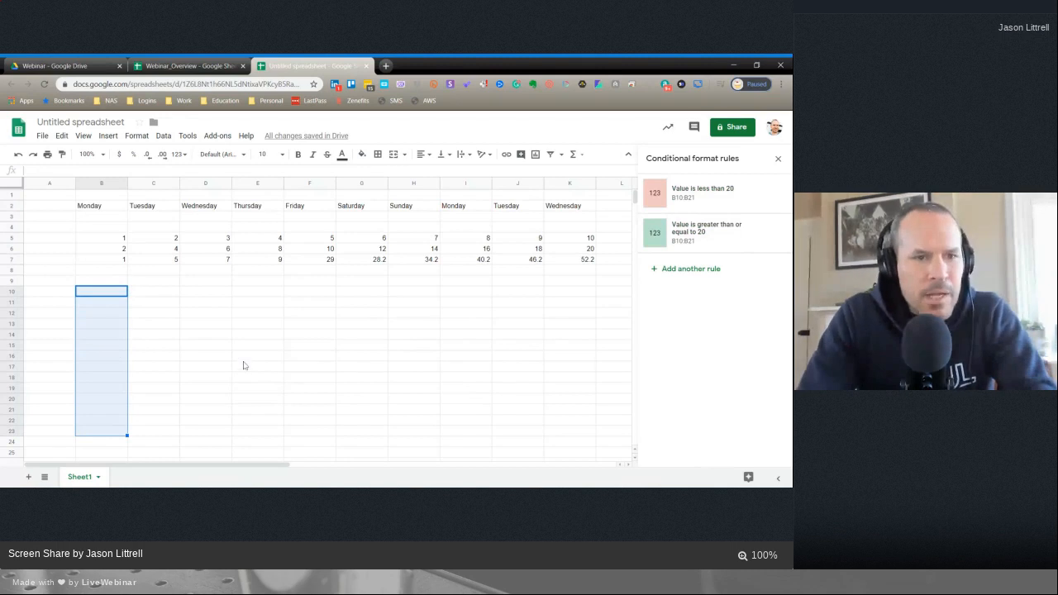
- Enter 5 in cell B12 and 500 in cell B16 to test both rules on the emptied range
{"action": "left_click", "coordinate": [133, 332]}
{"action": "left_click", "coordinate": [110, 313]}
{"action": "type", "text": "5"}
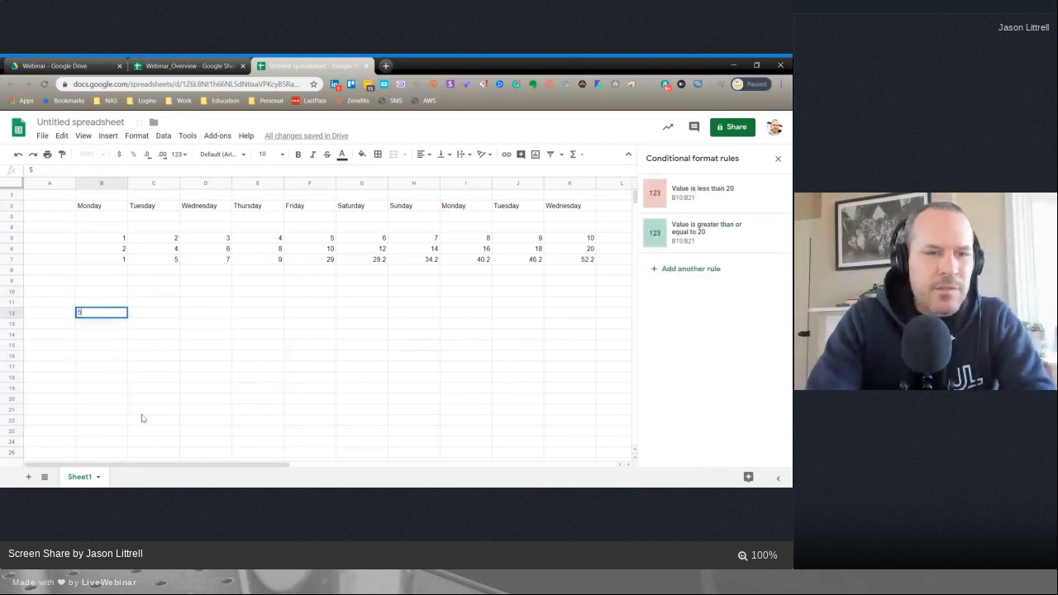
{"action": "key", "text": "Return"}
{"action": "key", "text": "Down"}
{"action": "key", "text": "Down"}
{"action": "key", "text": "Down"}
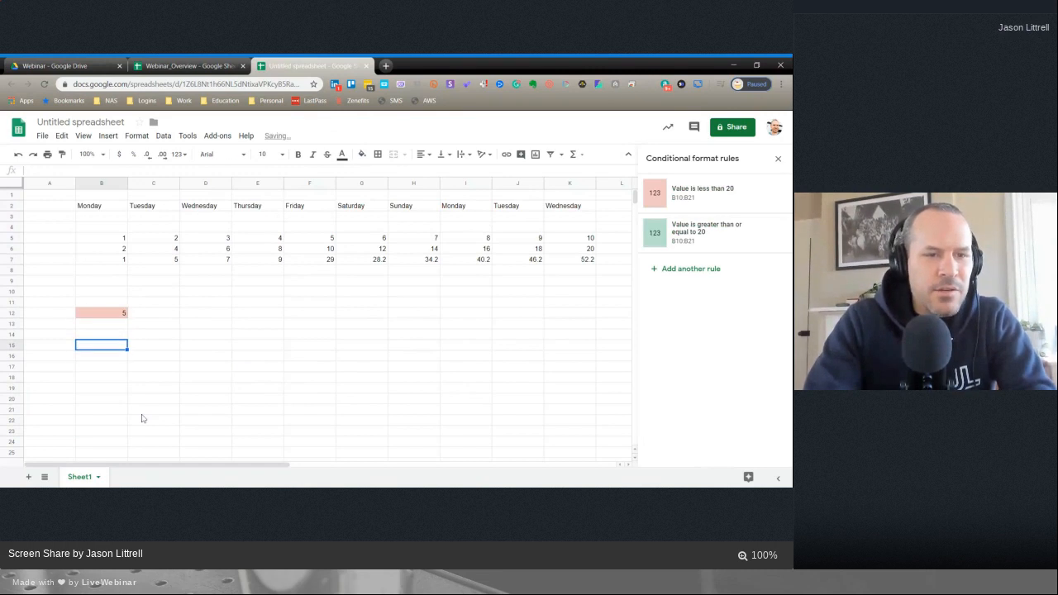
{"action": "type", "text": "500"}
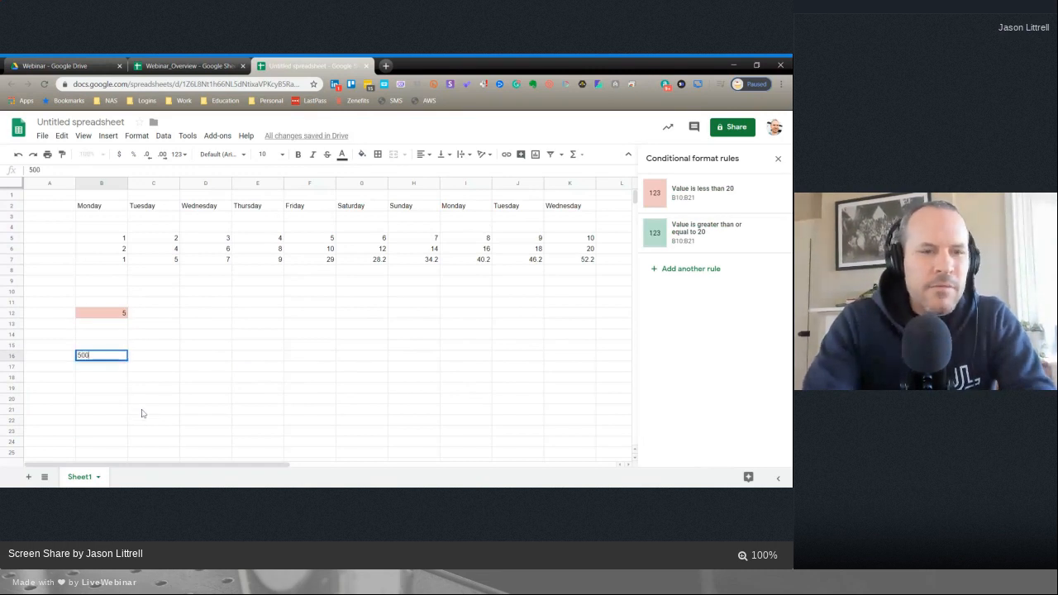
{"action": "key", "text": "Return"}
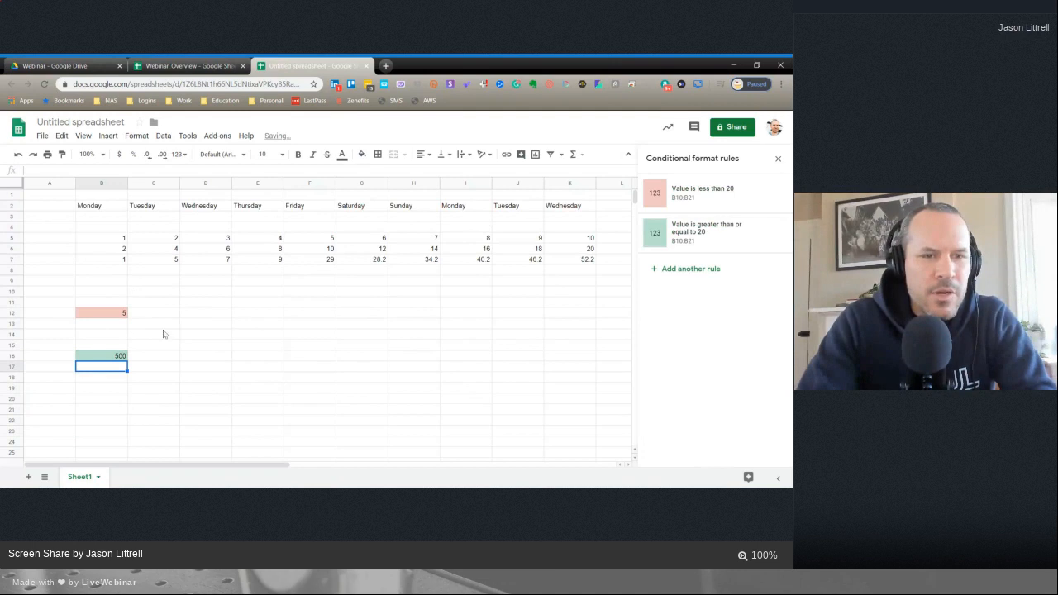
- Delete both conditional formatting rules applied to B10:B21
{"action": "left_click_drag", "start_coordinate": [107, 292], "coordinate": [97, 399]}
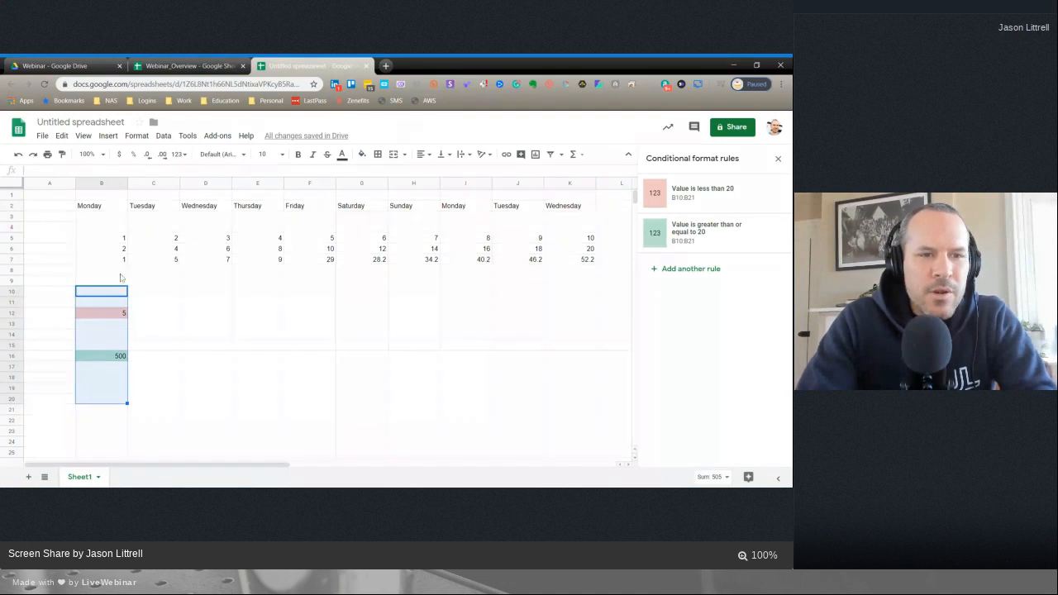
{"action": "left_click_drag", "start_coordinate": [100, 270], "coordinate": [88, 426]}
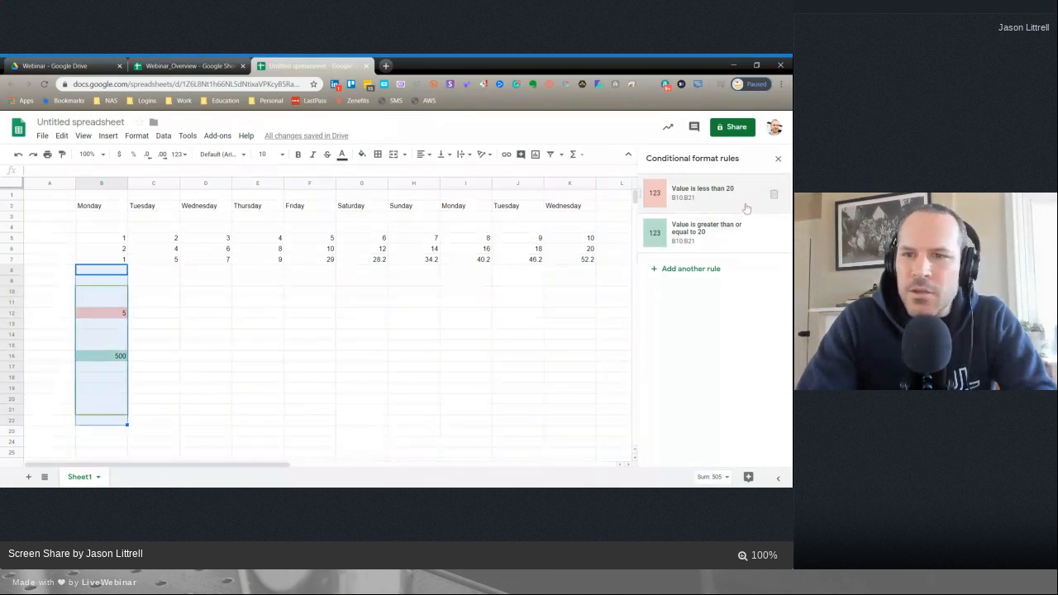
{"action": "left_click", "coordinate": [775, 195]}
{"action": "left_click", "coordinate": [775, 195]}
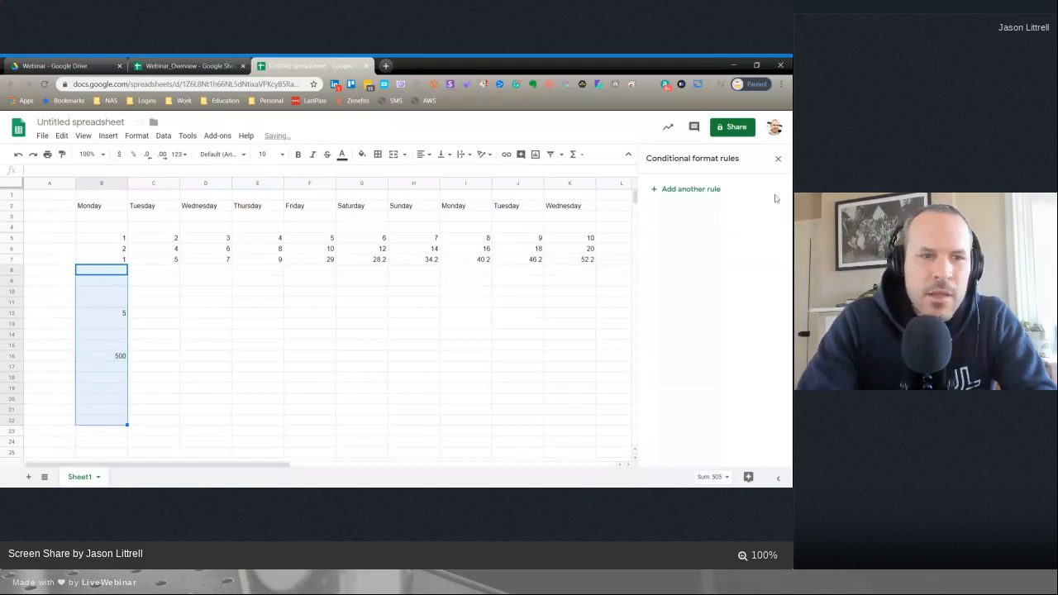
{"action": "left_click", "coordinate": [414, 345]}
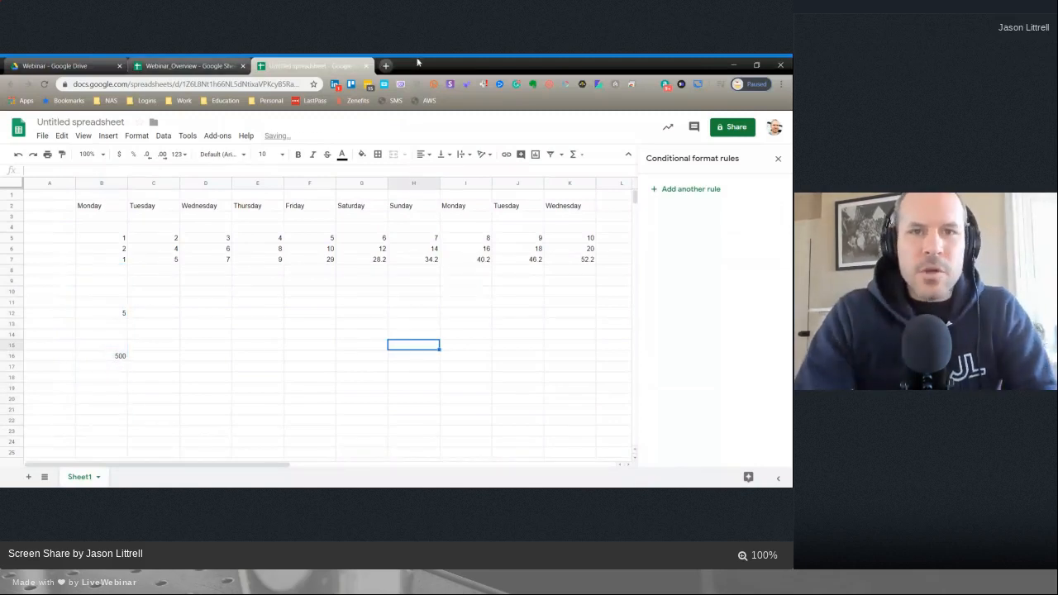
- Close the untitled spreadsheet and check off Conditional Formatting in the Webinar_Overview topic list
{"action": "left_click", "coordinate": [366, 67]}
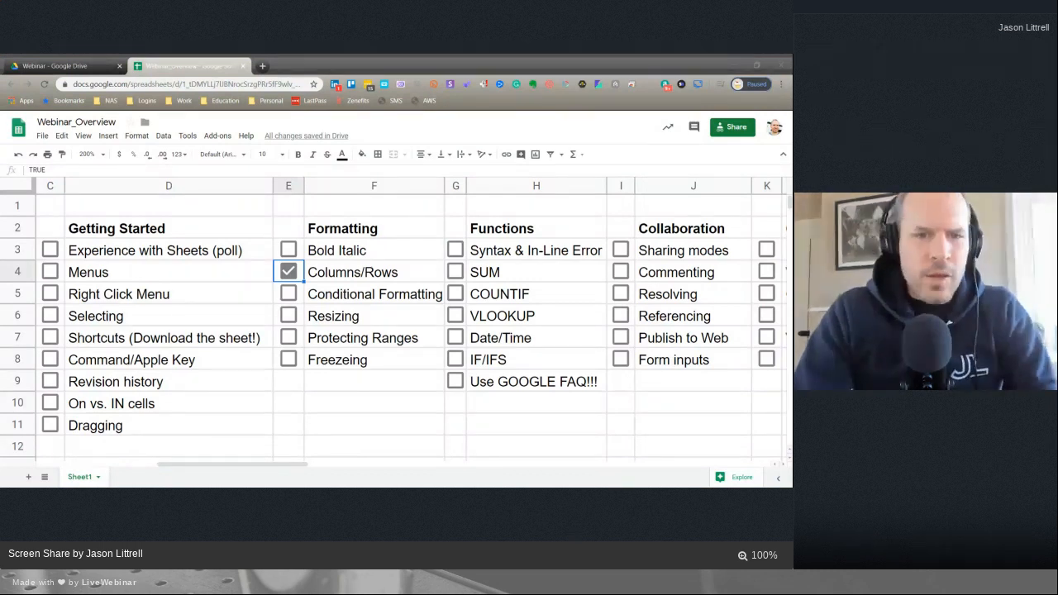
{"action": "key", "text": "alt+Tab"}
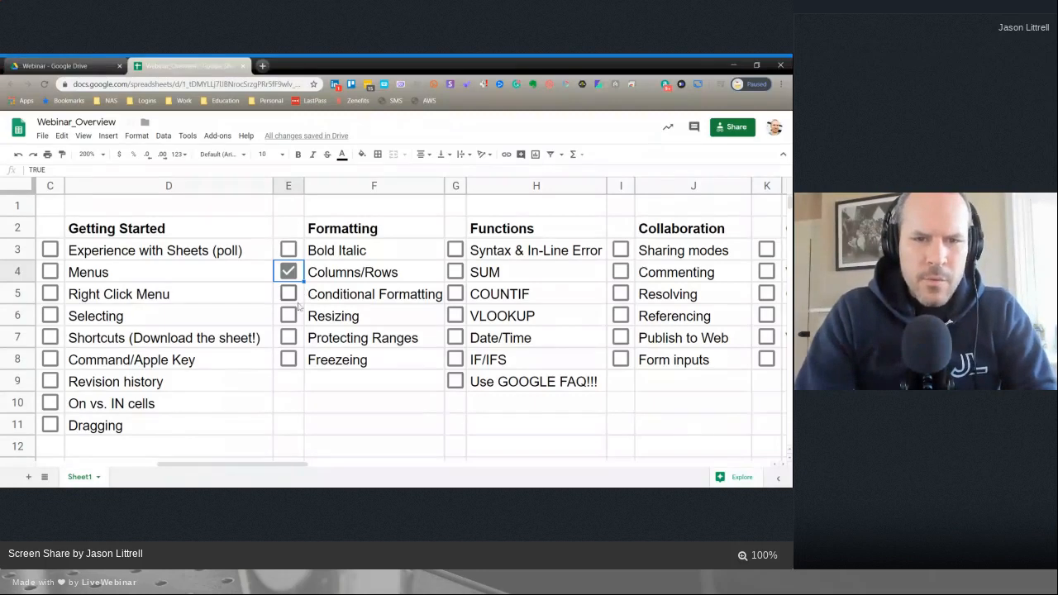
{"action": "left_click", "coordinate": [288, 294]}
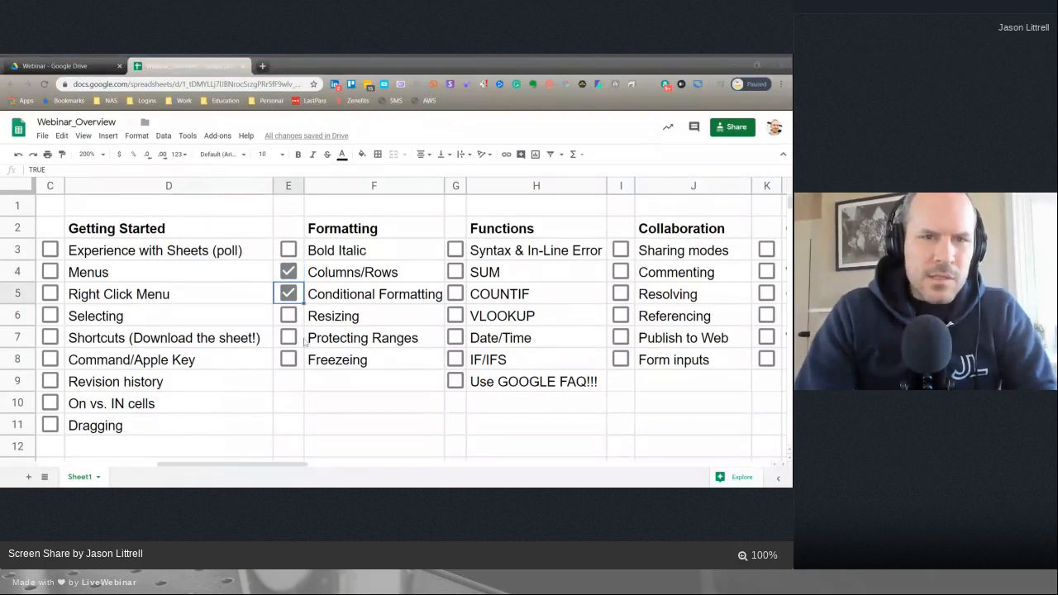
- Select the Freezeing topic in cell F8 of the Formatting list
{"action": "left_click", "coordinate": [277, 68]}
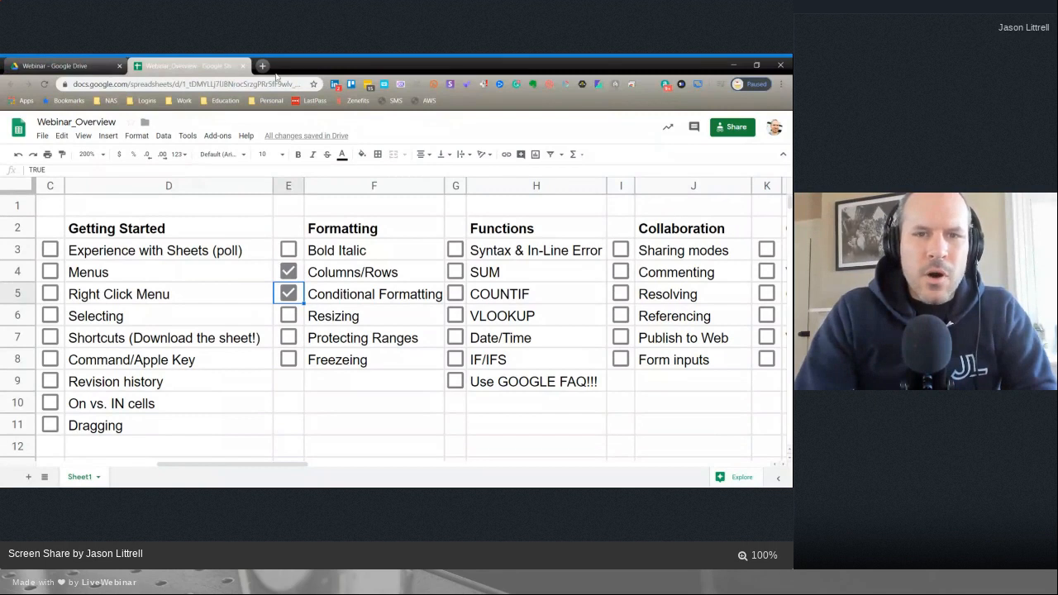
{"action": "scroll", "coordinate": [339, 291], "scroll_direction": "down", "scroll_amount": 2}
{"action": "left_click", "coordinate": [339, 292]}
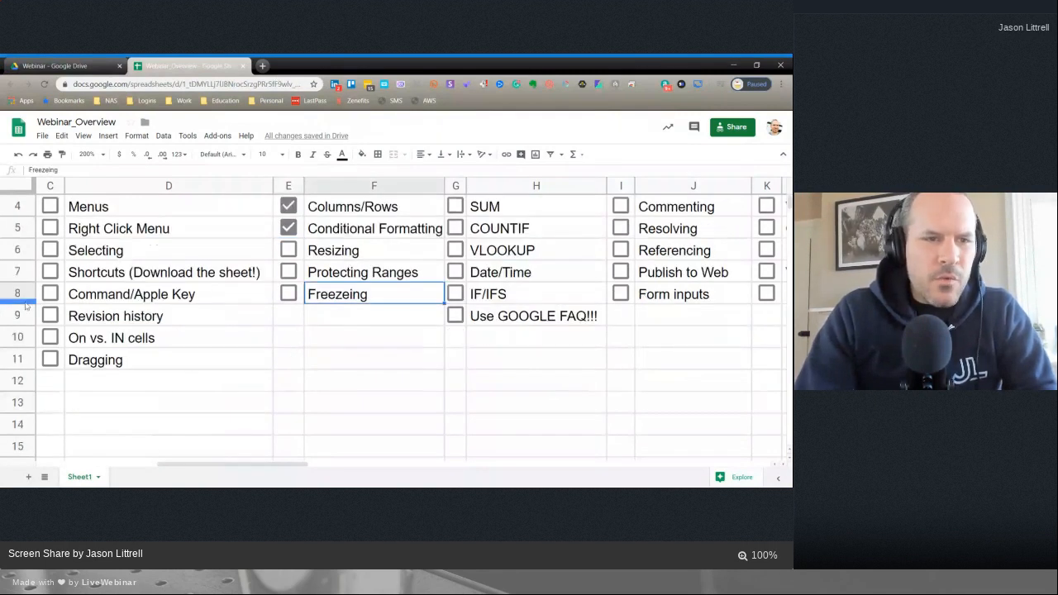
- Select row 8 and shrink row 7 above it to about half its height
{"action": "left_click", "coordinate": [20, 298]}
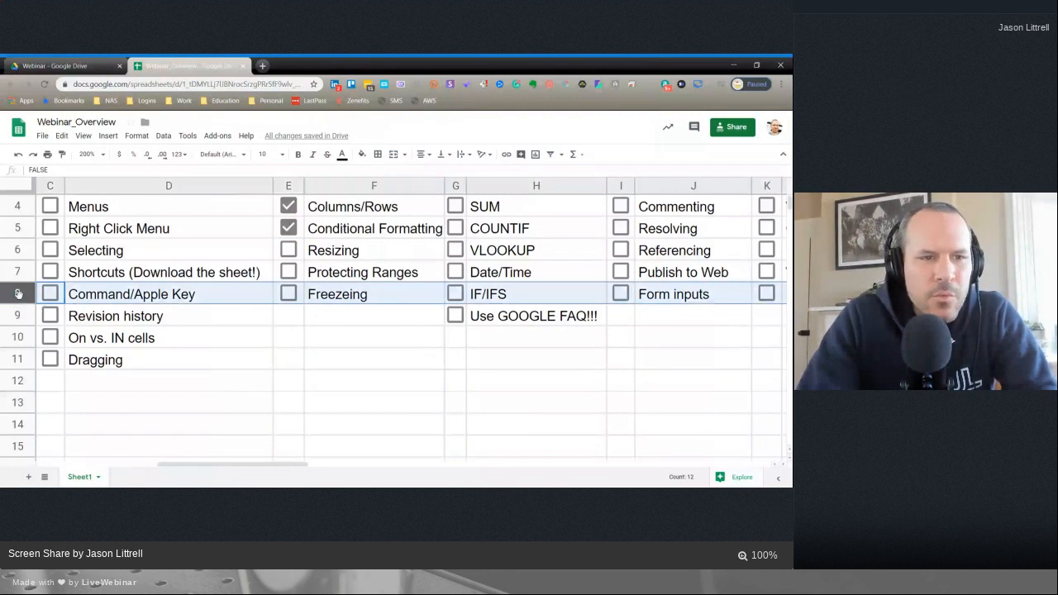
{"action": "left_click_drag", "start_coordinate": [19, 305], "coordinate": [19, 304]}
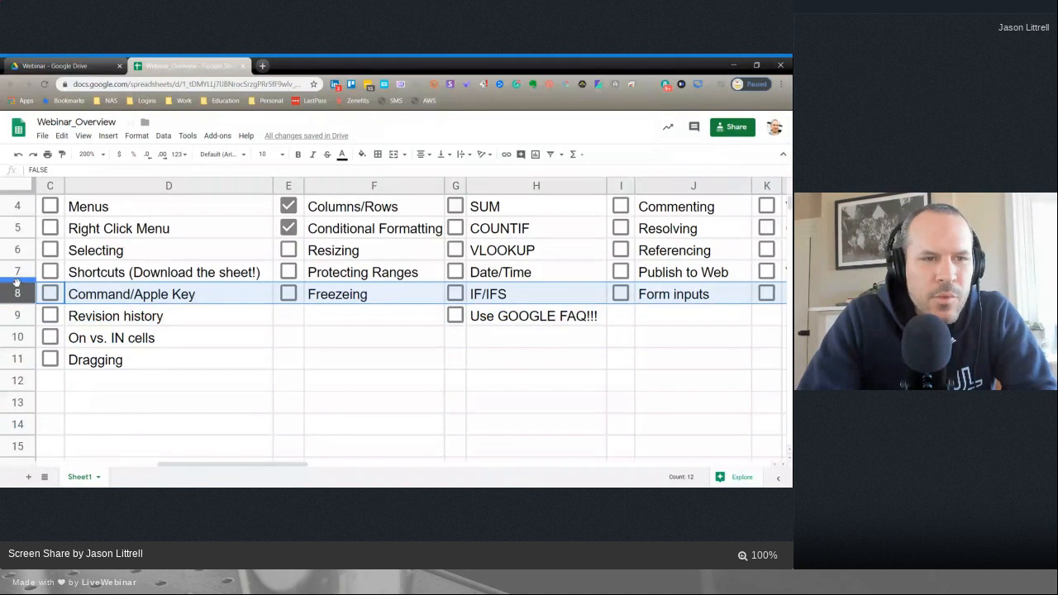
{"action": "left_click_drag", "start_coordinate": [17, 282], "coordinate": [13, 271]}
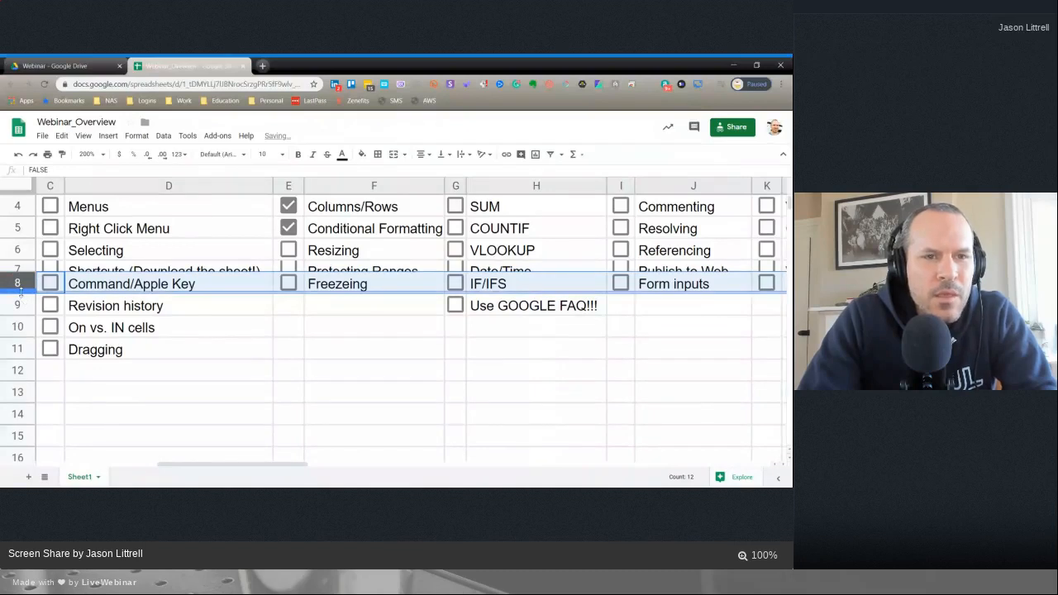
- Increase the height of row 8 several times over and widen column D by less than half
{"action": "left_click_drag", "start_coordinate": [16, 293], "coordinate": [17, 374]}
{"action": "left_click", "coordinate": [260, 185]}
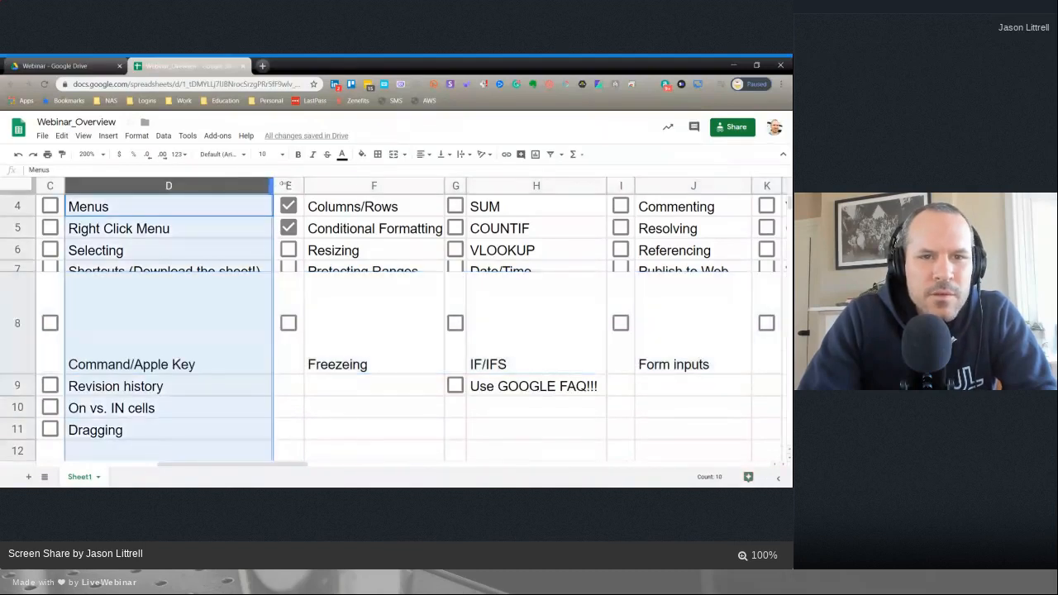
{"action": "left_click_drag", "start_coordinate": [272, 184], "coordinate": [358, 199]}
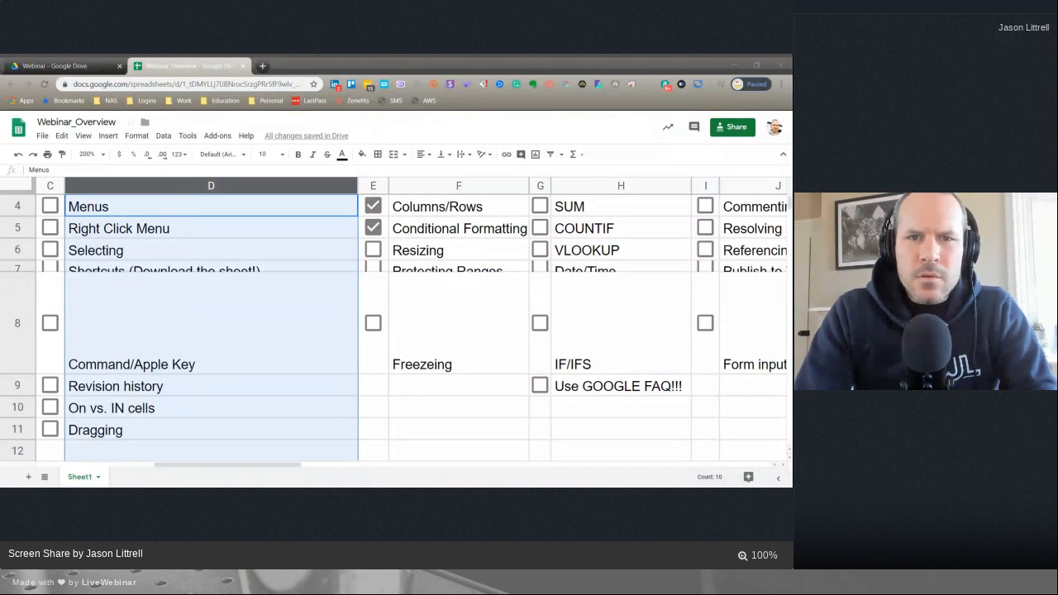
- Undo the widening of column D and the height increase of row 8
{"action": "left_click", "coordinate": [195, 66]}
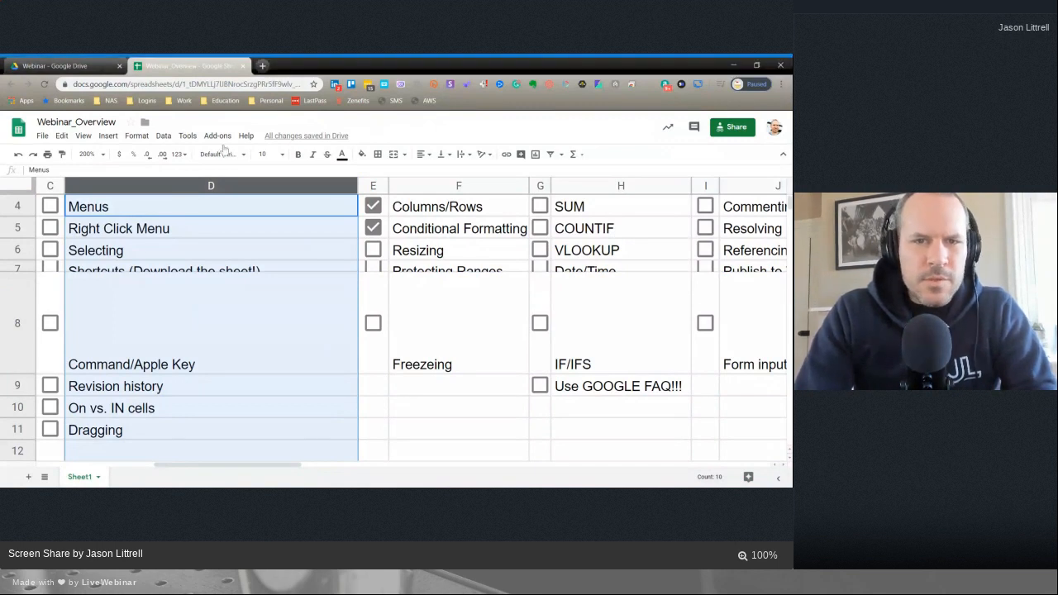
{"action": "key", "text": "ctrl+z"}
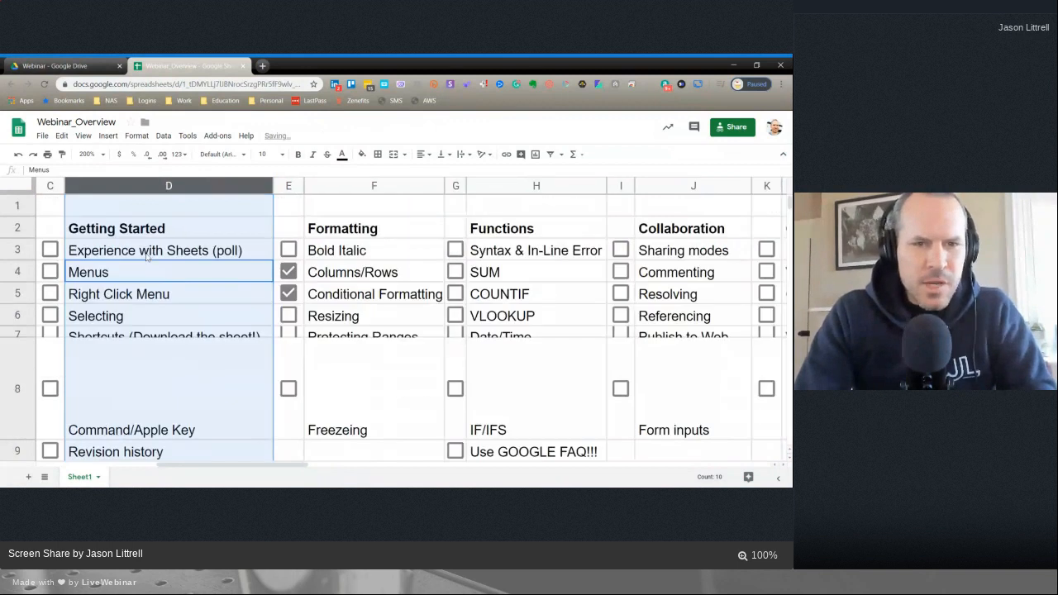
{"action": "key", "text": "ctrl+z"}
- Check off Resizing, Protecting Ranges, Freezeing and Bold Italic in the Formatting topic list
{"action": "scroll", "coordinate": [303, 368], "scroll_direction": "down", "scroll_amount": 1}
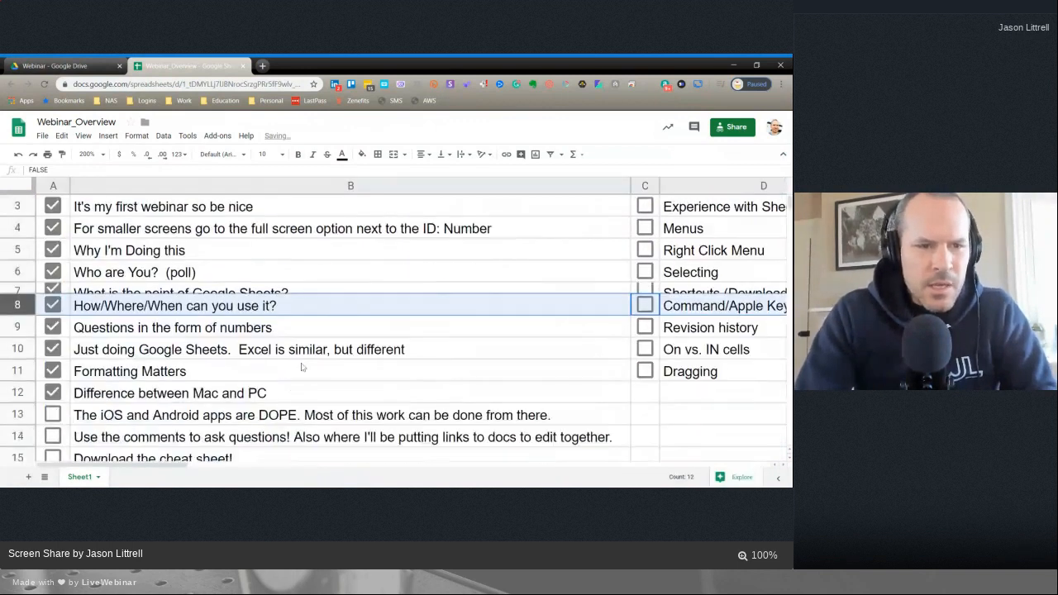
{"action": "scroll", "coordinate": [303, 368], "scroll_direction": "right", "scroll_amount": 10}
{"action": "scroll", "coordinate": [245, 306], "scroll_direction": "up", "scroll_amount": 1}
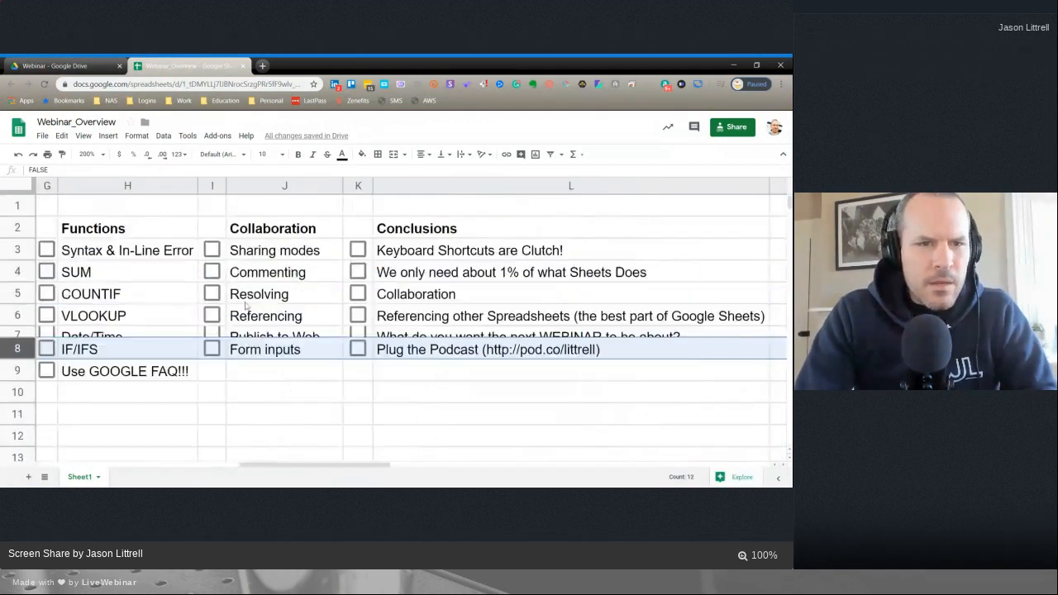
{"action": "scroll", "coordinate": [99, 273], "scroll_direction": "left", "scroll_amount": 10}
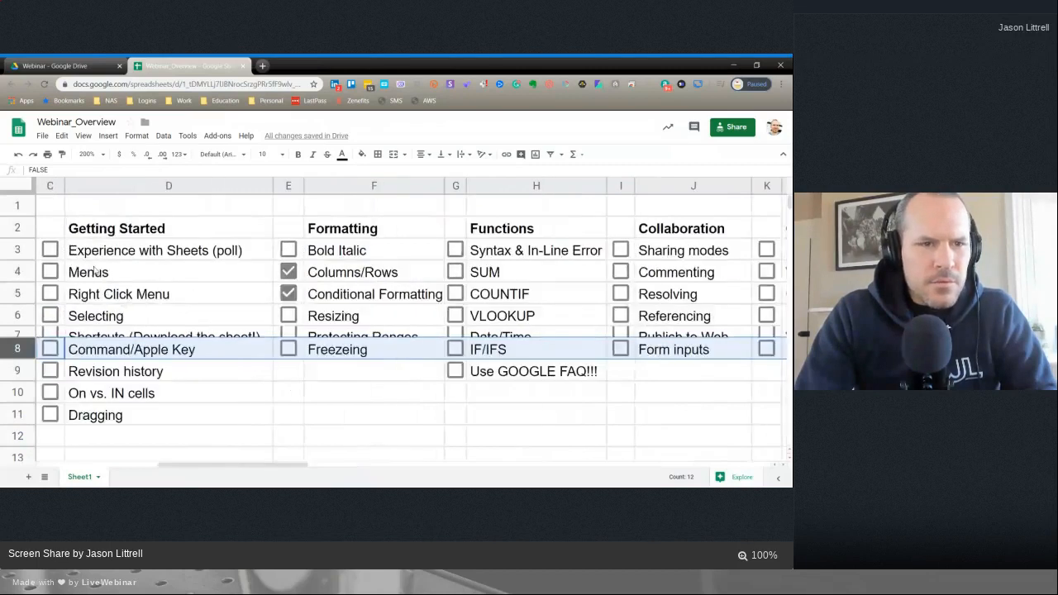
{"action": "scroll", "coordinate": [99, 273], "scroll_direction": "right", "scroll_amount": 4}
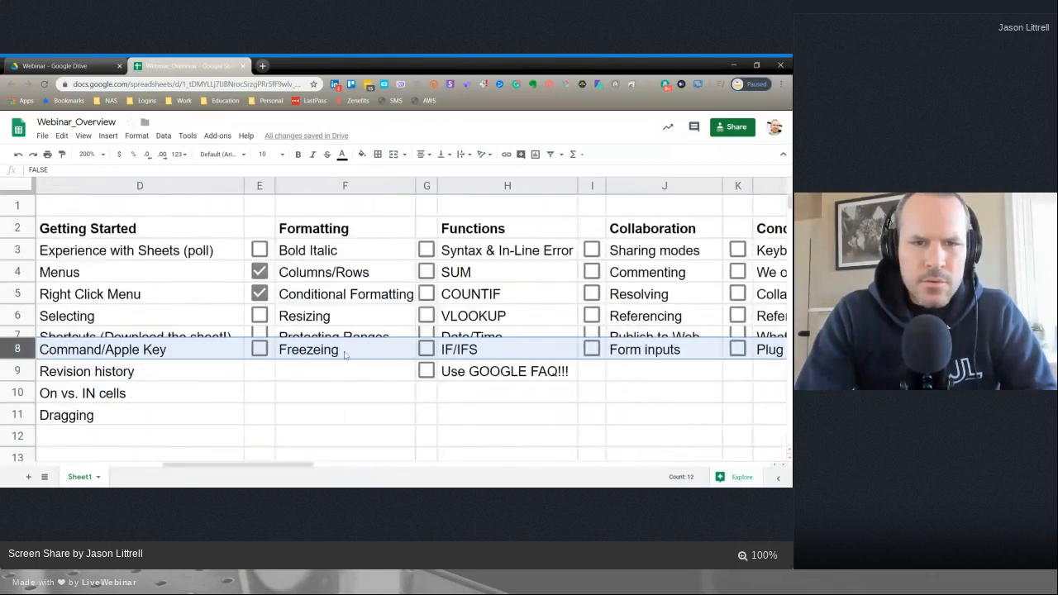
{"action": "left_click", "coordinate": [259, 315]}
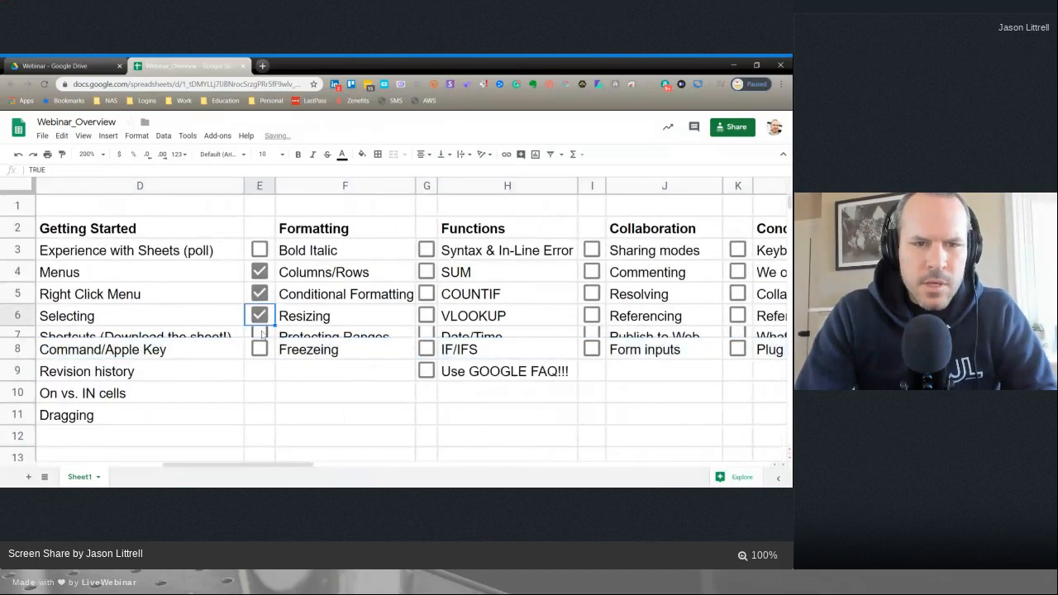
{"action": "left_click", "coordinate": [262, 333]}
{"action": "left_click", "coordinate": [260, 349]}
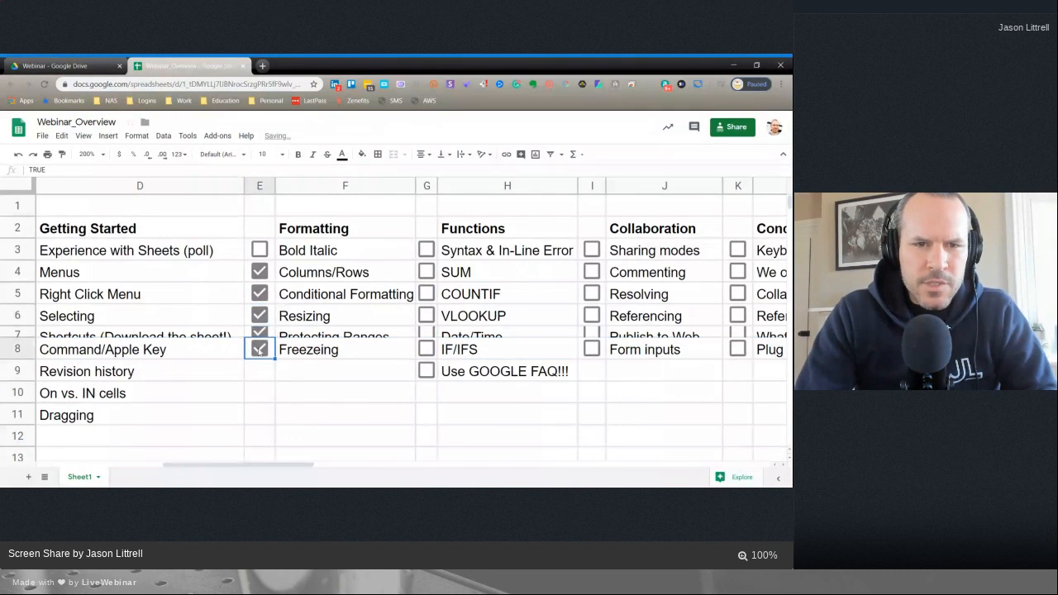
{"action": "left_click", "coordinate": [260, 250]}
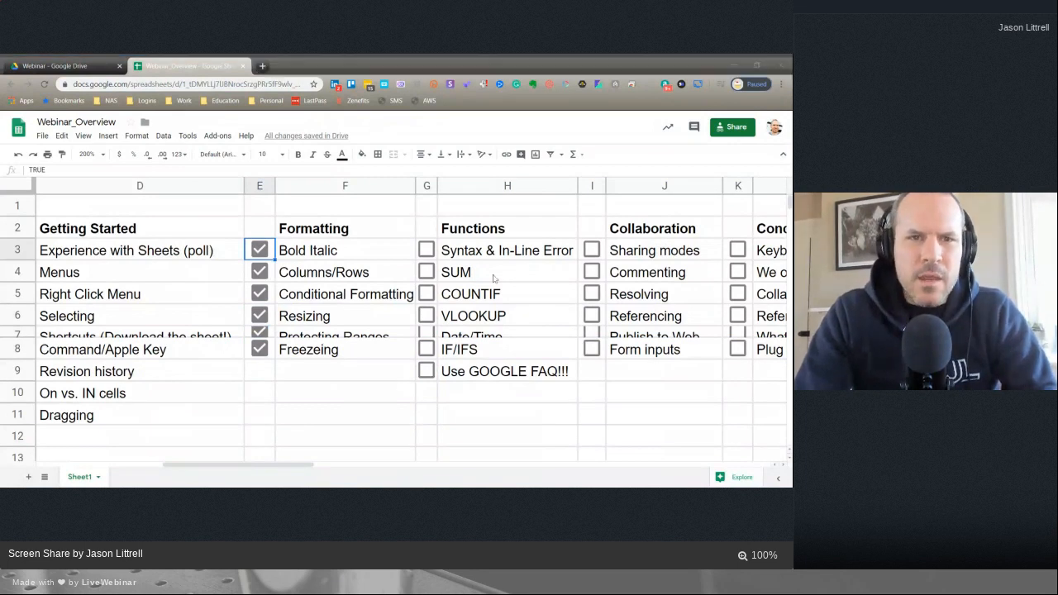
- Open Webinar_Event Bar Budget Model from the Webinar folder in Google Drive, in full screen at 200% zoom
{"action": "left_click", "coordinate": [62, 63]}
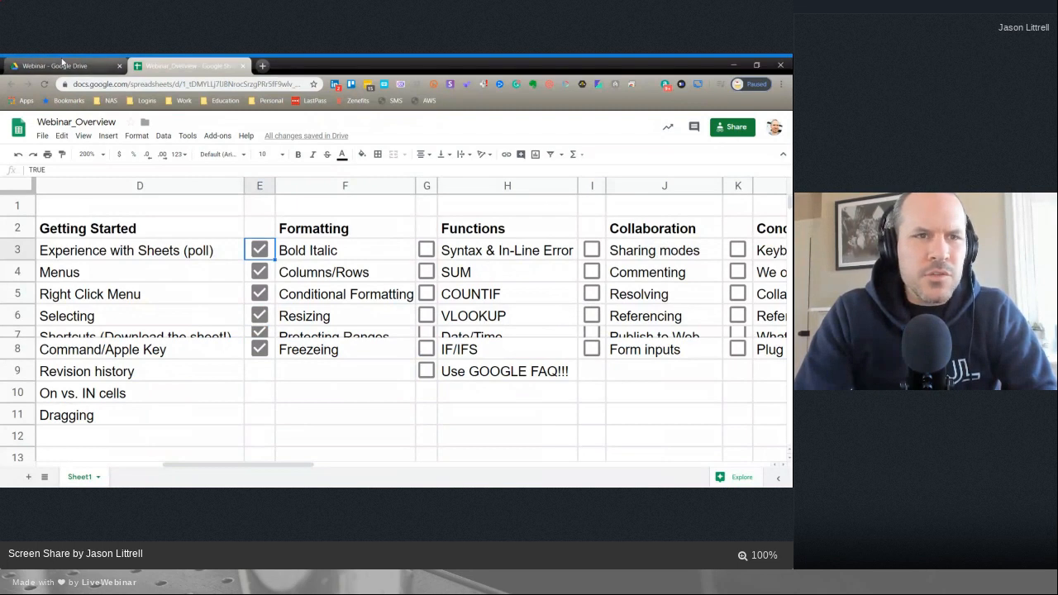
{"action": "left_click", "coordinate": [55, 66]}
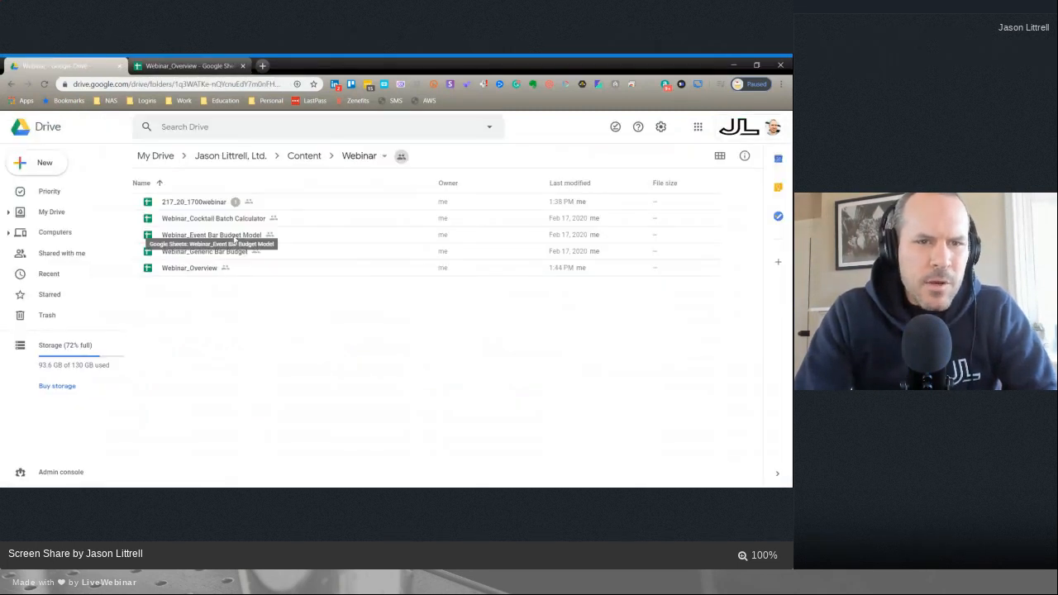
{"action": "double_click", "coordinate": [230, 238]}
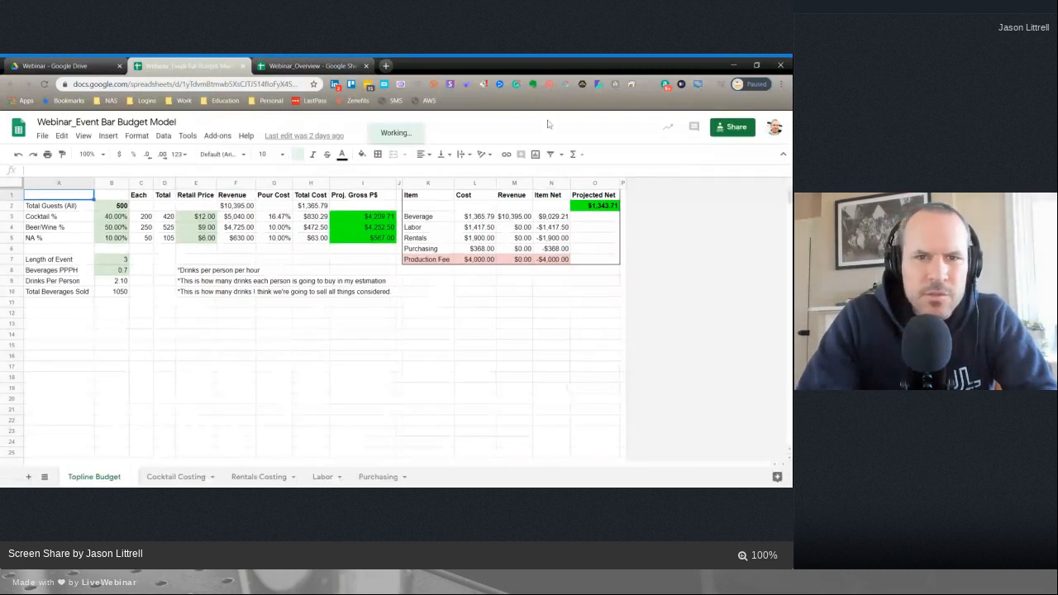
{"action": "key", "text": "F11"}
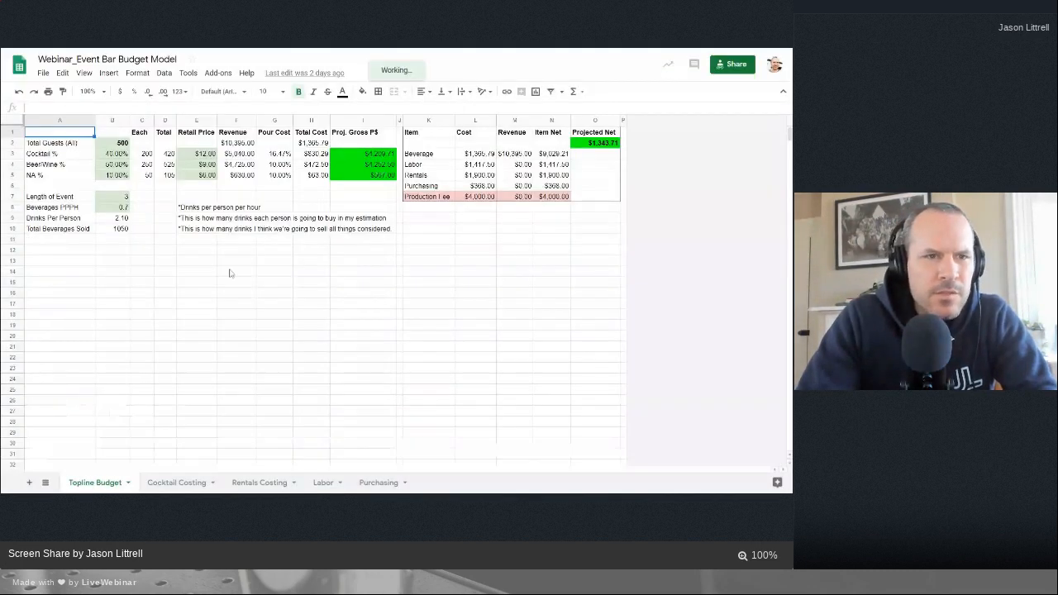
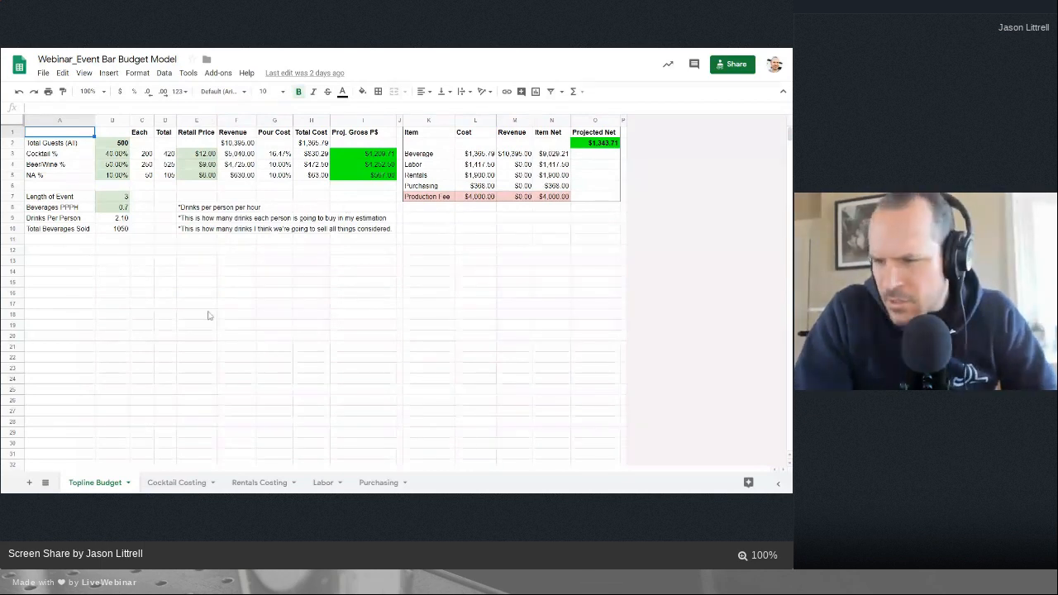
{"action": "left_click", "coordinate": [103, 92]}
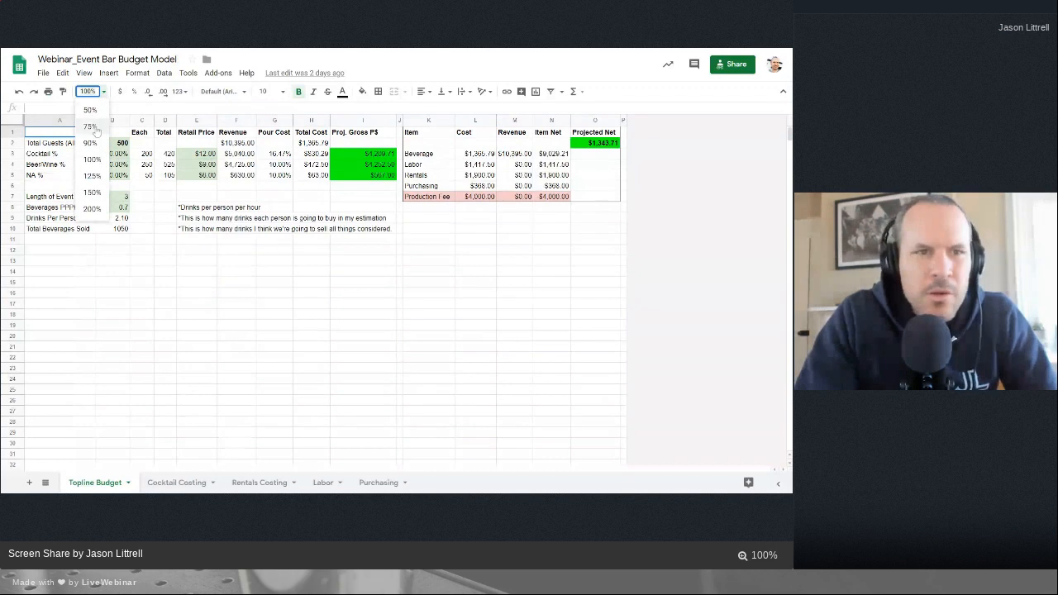
{"action": "left_click", "coordinate": [93, 209]}
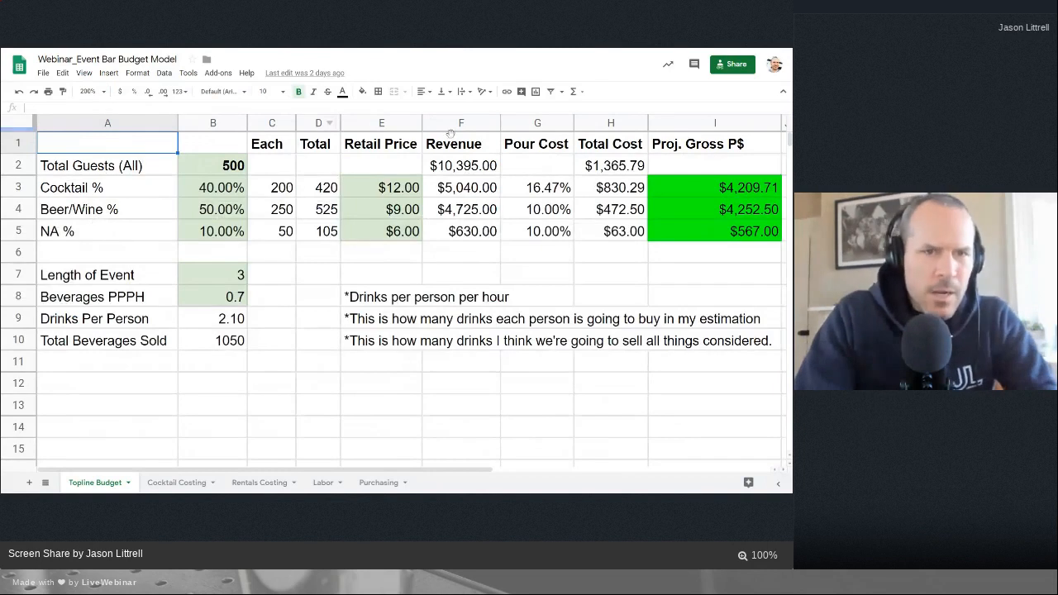
- Examine the Total Guests input in cell B2 and the Cocktail % input in cell B3 of the Topline Budget sheet
{"action": "left_click", "coordinate": [240, 170]}
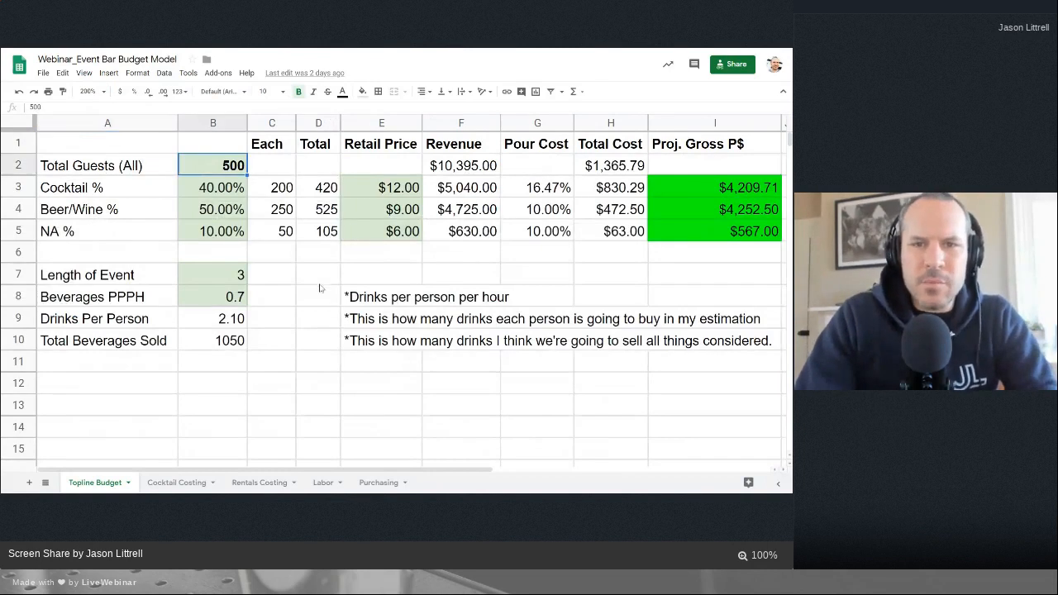
{"action": "scroll", "coordinate": [321, 287], "scroll_direction": "down", "scroll_amount": 1}
{"action": "scroll", "coordinate": [321, 286], "scroll_direction": "down", "scroll_amount": 1}
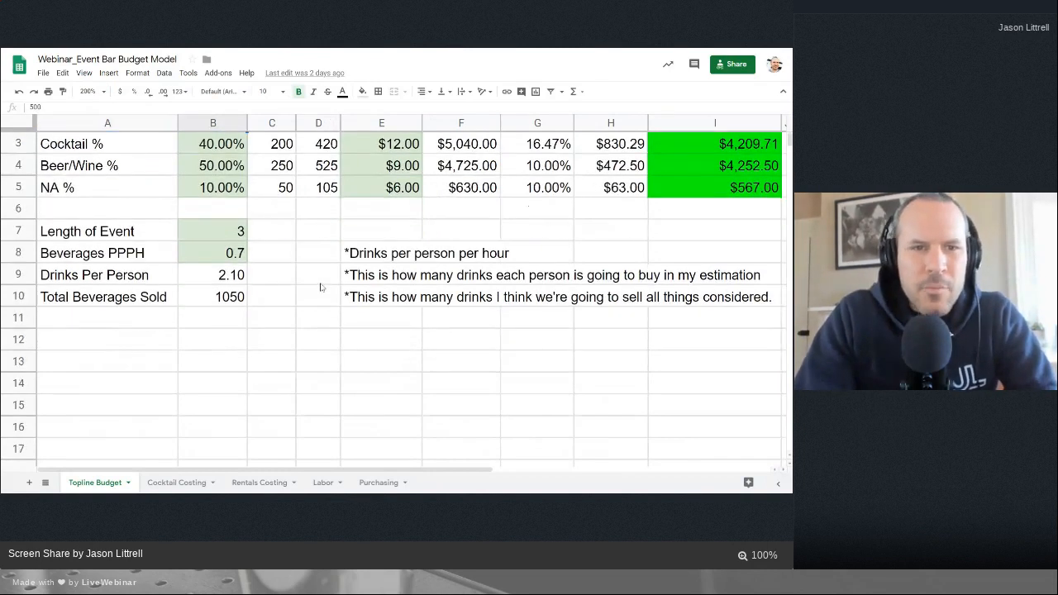
{"action": "scroll", "coordinate": [372, 269], "scroll_direction": "up", "scroll_amount": 2}
{"action": "scroll", "coordinate": [372, 357], "scroll_direction": "right", "scroll_amount": 3}
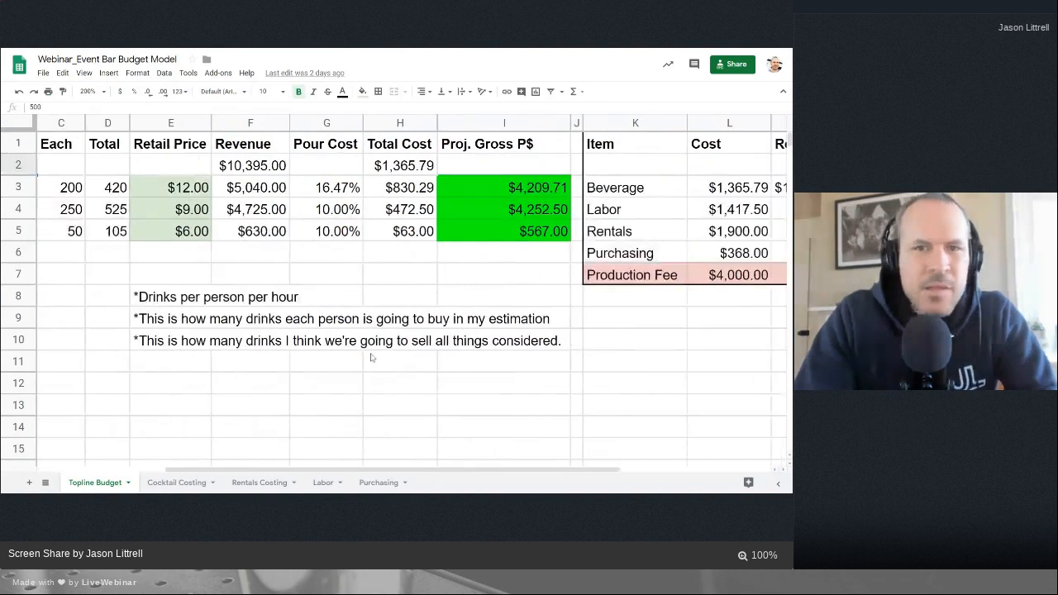
{"action": "scroll", "coordinate": [372, 357], "scroll_direction": "left", "scroll_amount": 3}
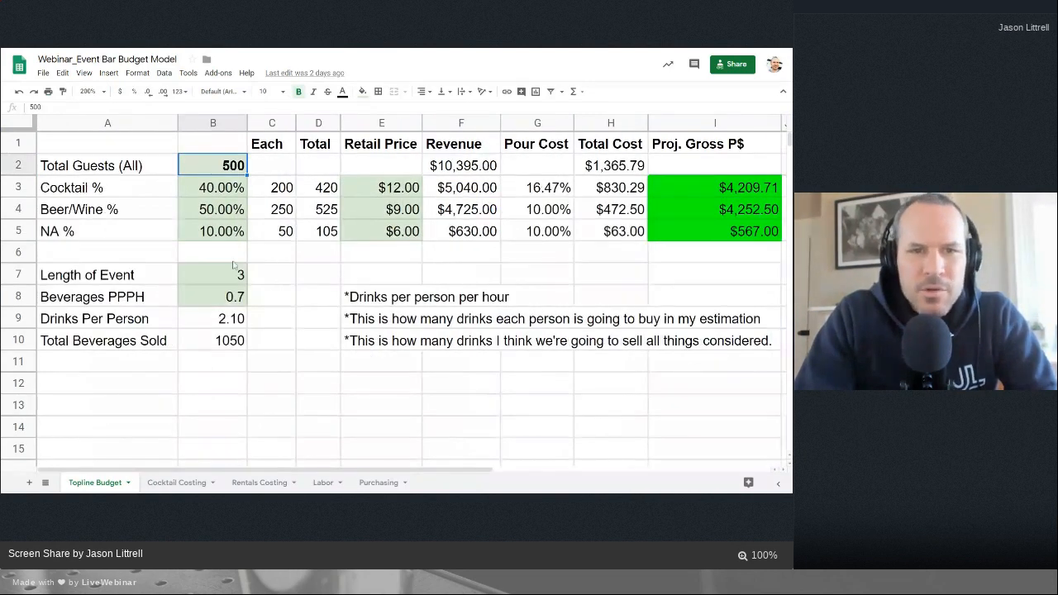
{"action": "key", "text": "Return"}
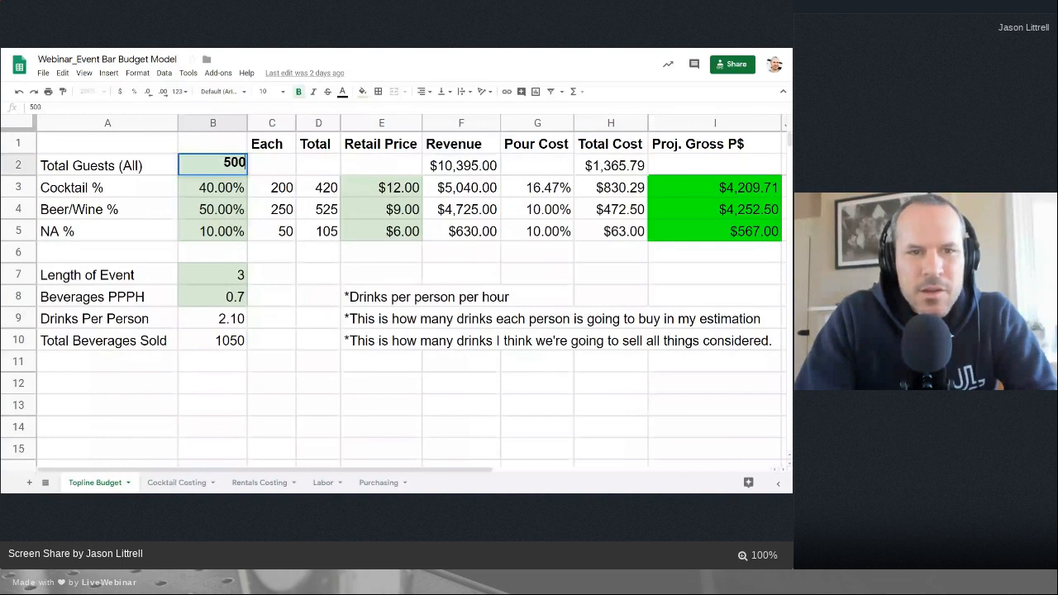
{"action": "left_click", "coordinate": [221, 190]}
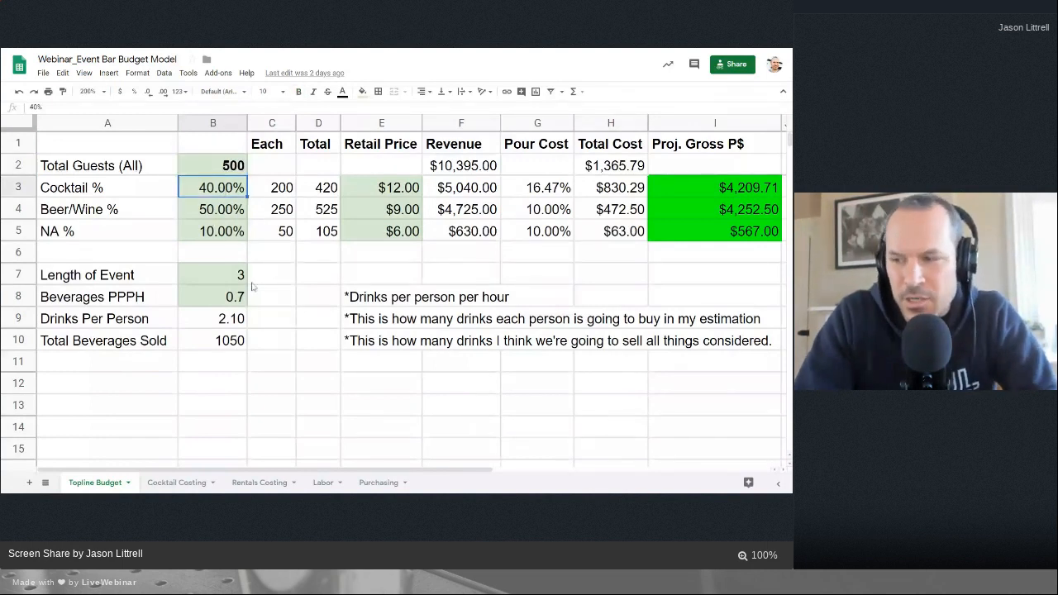
- Inspect the formula in cell C3 that calculates the Each value for cocktails, leaving it unchanged
{"action": "left_click", "coordinate": [292, 192]}
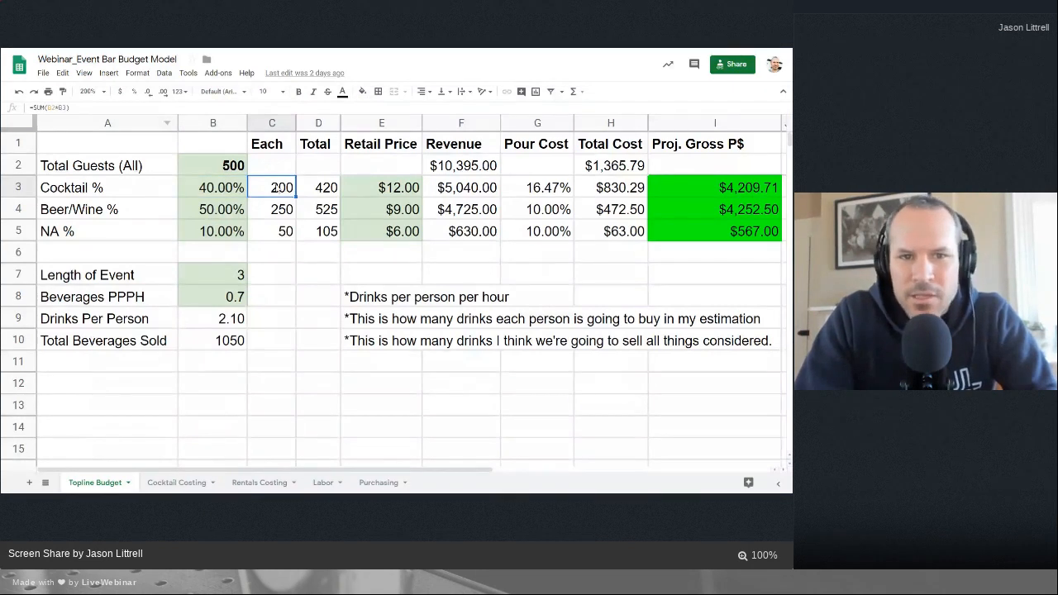
{"action": "double_click", "coordinate": [272, 188]}
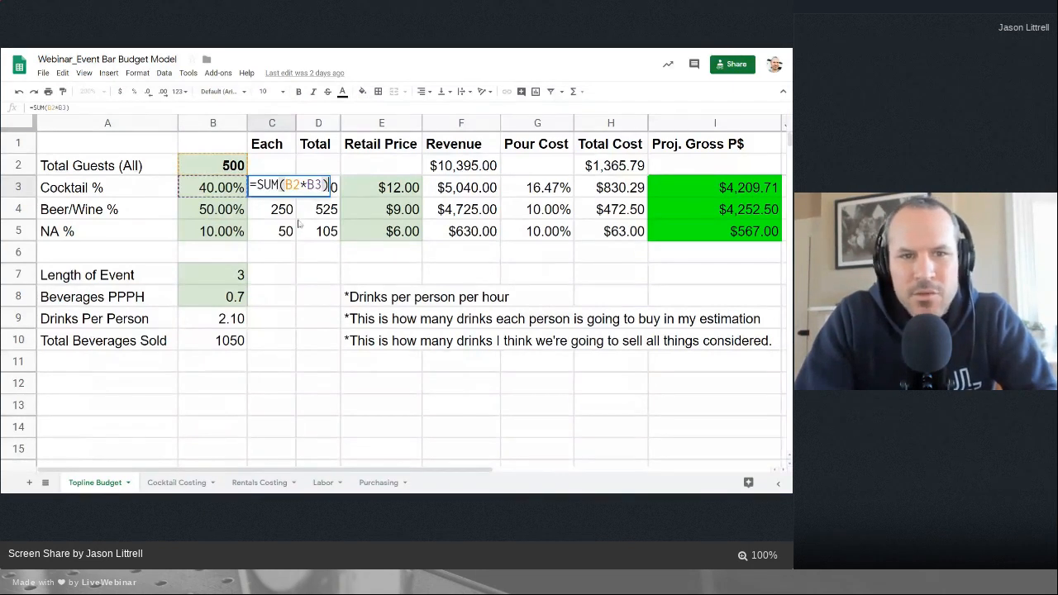
{"action": "left_click", "coordinate": [376, 281]}
{"action": "left_click", "coordinate": [283, 192]}
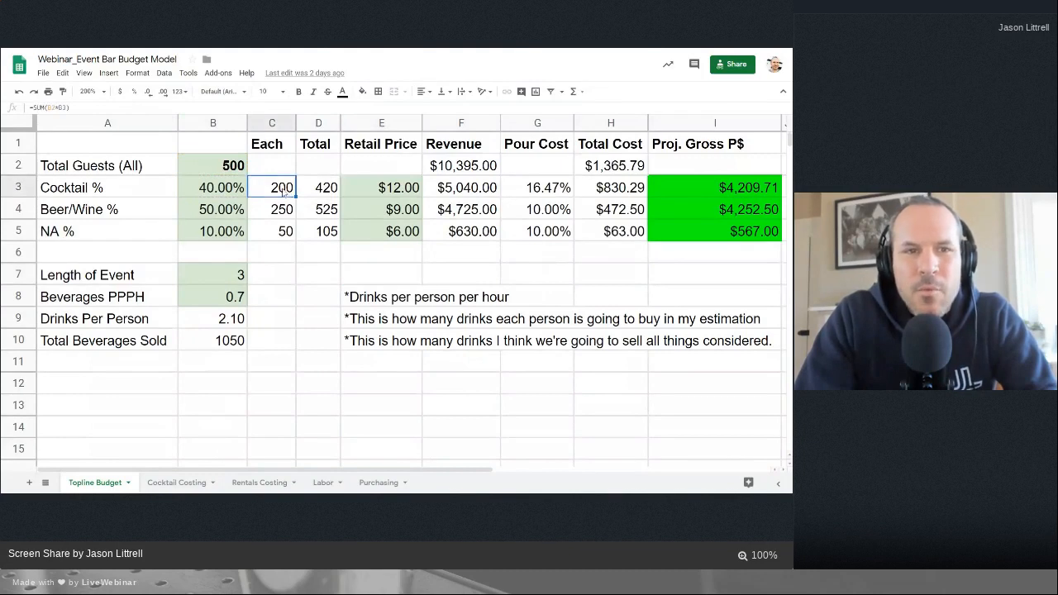
{"action": "double_click", "coordinate": [283, 191]}
{"action": "key", "text": "Escape"}
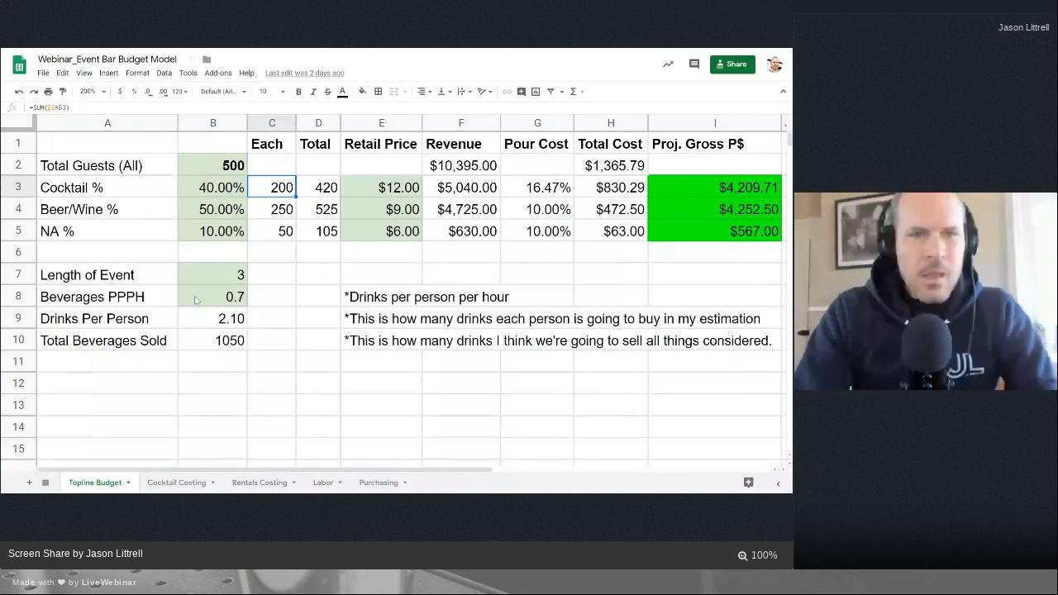
- Examine the cost and revenue item table and select the Projected Net formula in cell O2
{"action": "scroll", "coordinate": [438, 247], "scroll_direction": "right", "scroll_amount": 5}
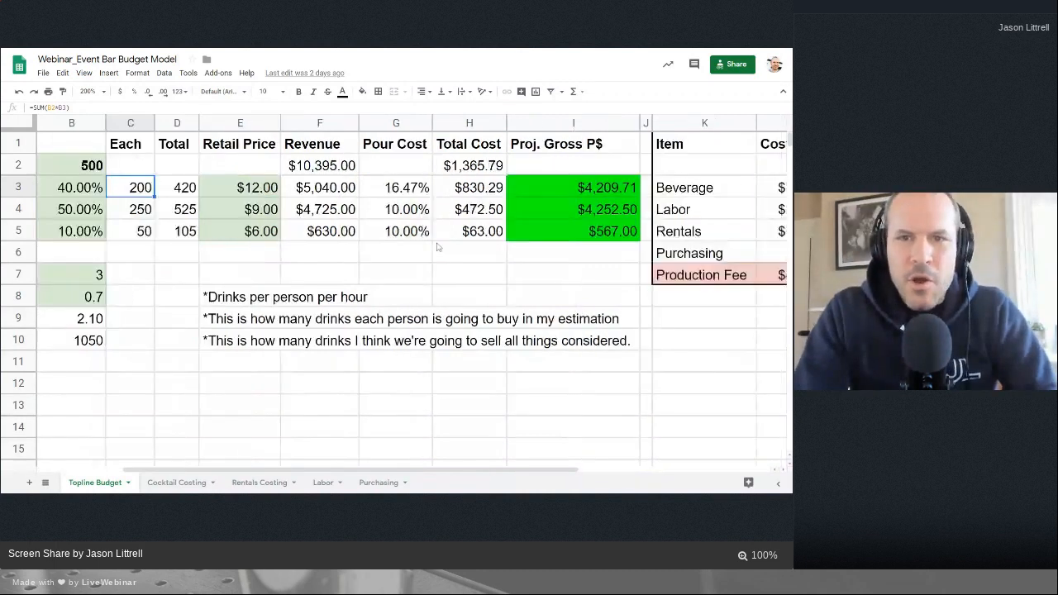
{"action": "scroll", "coordinate": [438, 246], "scroll_direction": "right", "scroll_amount": 2}
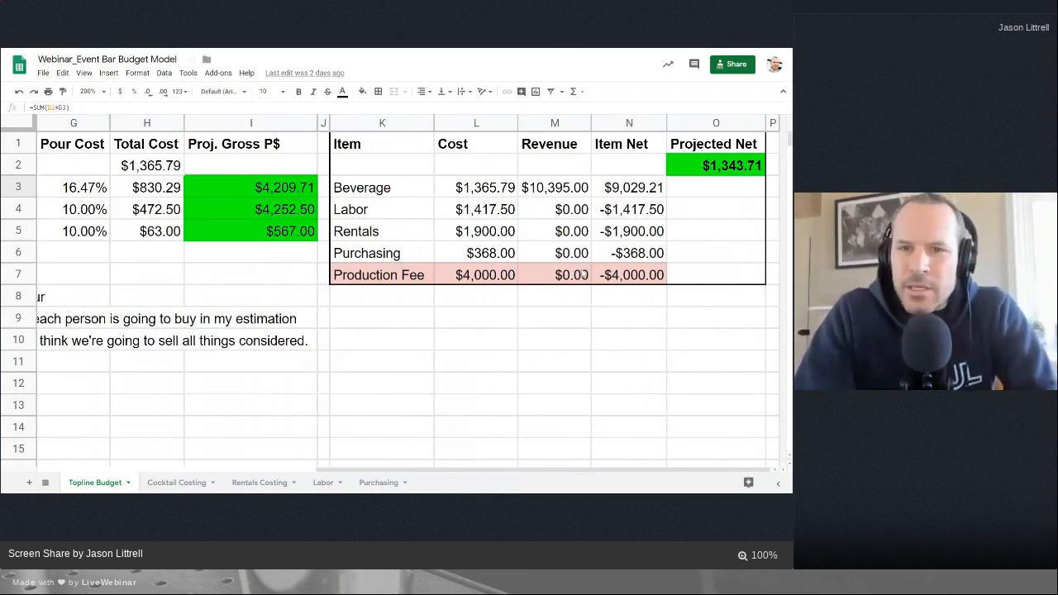
{"action": "scroll", "coordinate": [584, 274], "scroll_direction": "left", "scroll_amount": 3}
{"action": "scroll", "coordinate": [584, 275], "scroll_direction": "right", "scroll_amount": 3}
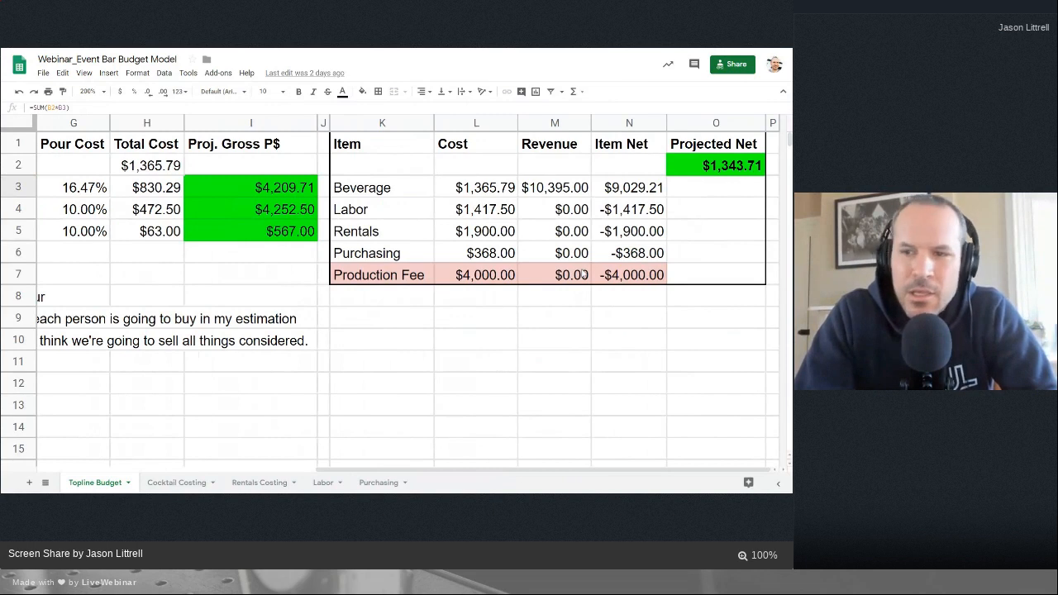
{"action": "left_click", "coordinate": [730, 168]}
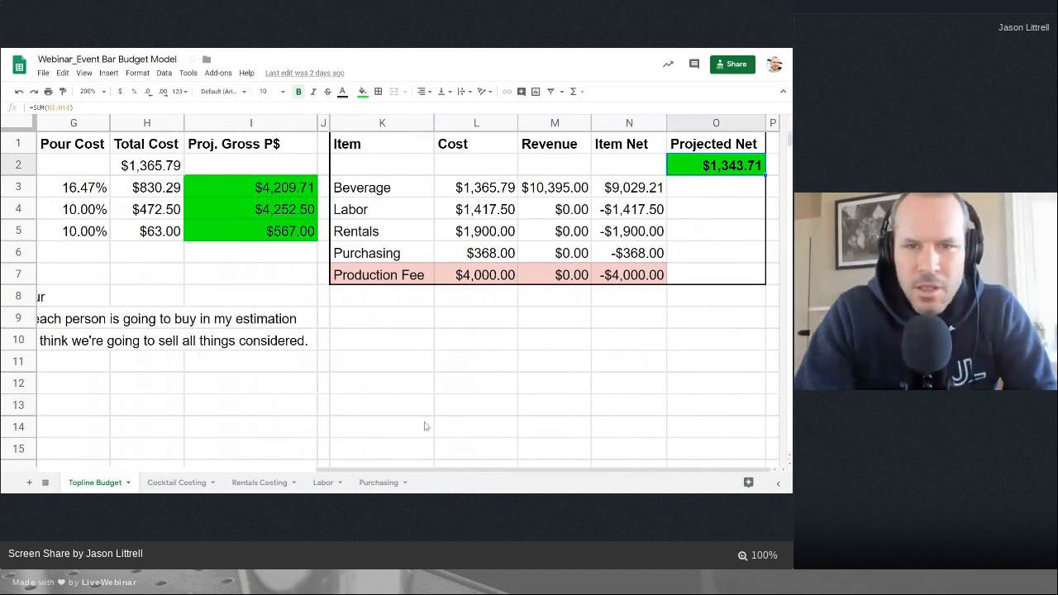
- Compare the guest and beverage figures with the cost, revenue and projected net table on the Topline Budget sheet
{"action": "scroll", "coordinate": [425, 427], "scroll_direction": "left", "scroll_amount": 6}
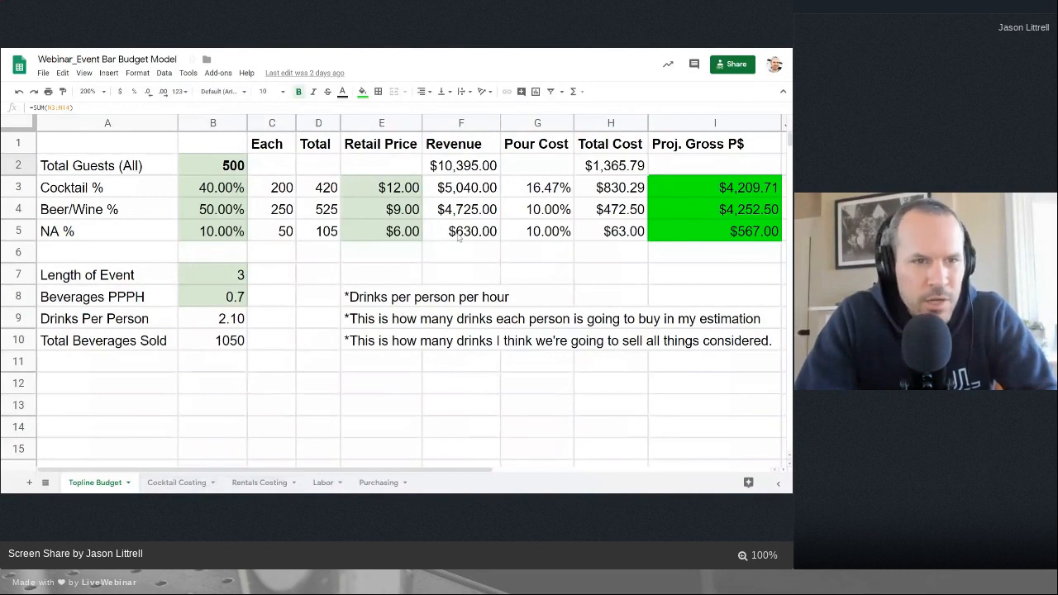
{"action": "scroll", "coordinate": [439, 247], "scroll_direction": "right", "scroll_amount": 5}
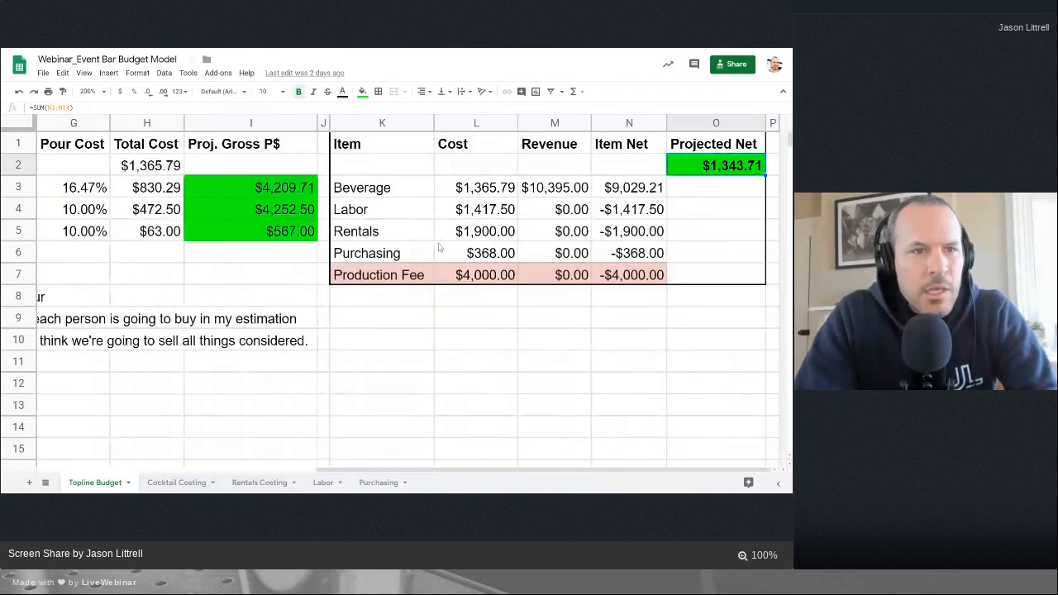
{"action": "scroll", "coordinate": [447, 246], "scroll_direction": "left", "scroll_amount": 5}
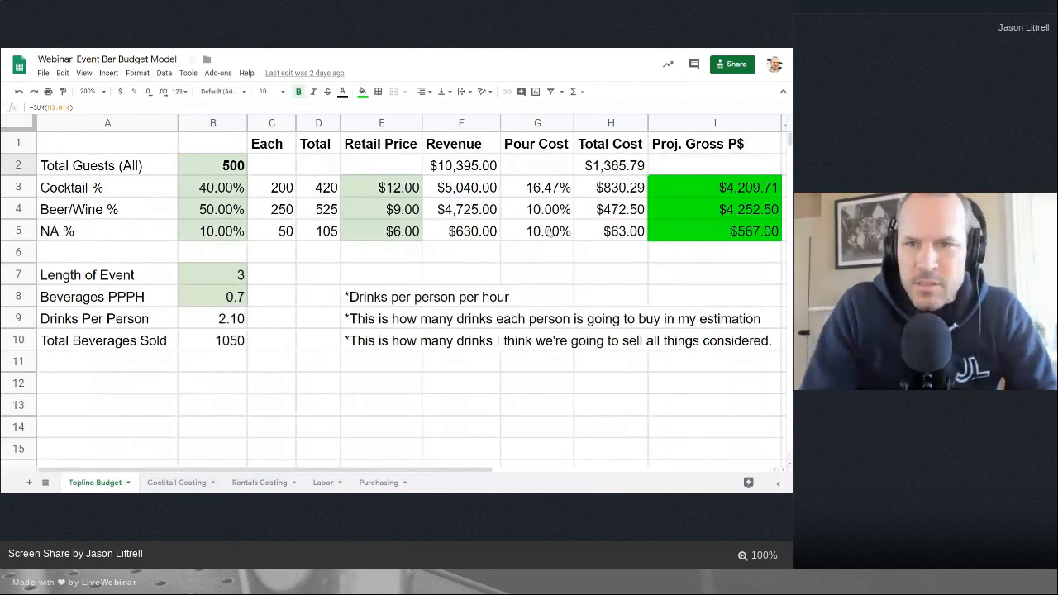
{"action": "scroll", "coordinate": [590, 258], "scroll_direction": "right", "scroll_amount": 3}
{"action": "scroll", "coordinate": [589, 258], "scroll_direction": "left", "scroll_amount": 3}
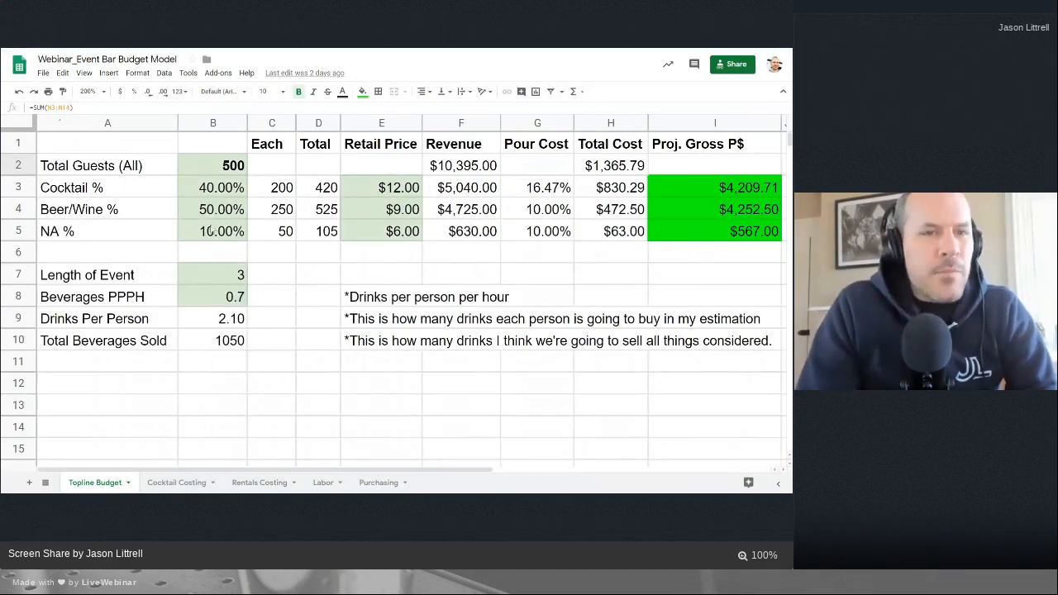
- Inspect the Cocktail % row in cells A3 and B3 and the Total Guests input in cell B2
{"action": "left_click", "coordinate": [238, 190]}
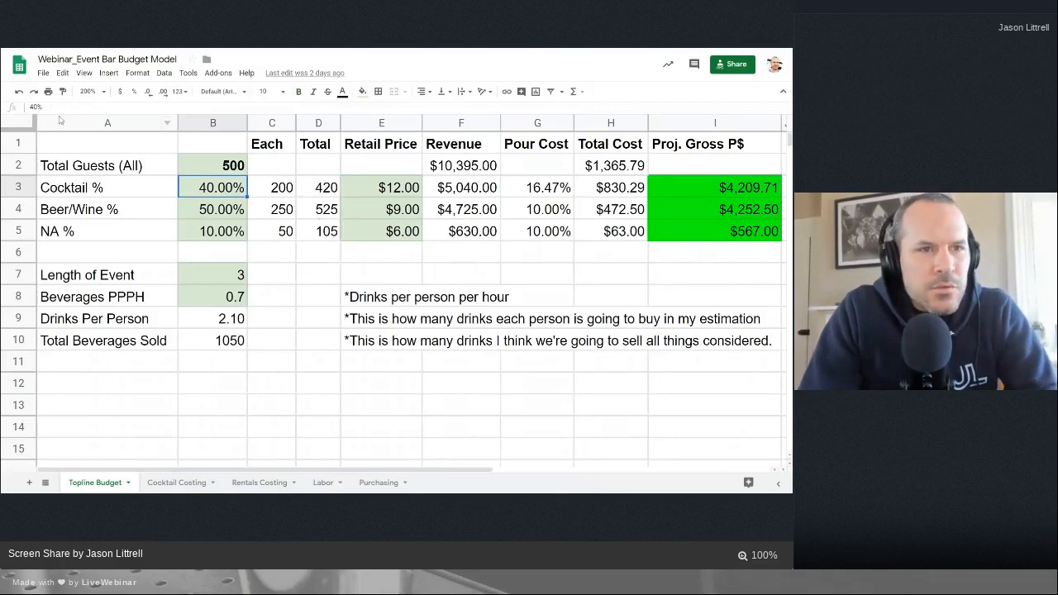
{"action": "key", "text": "Return"}
{"action": "key", "text": "Escape"}
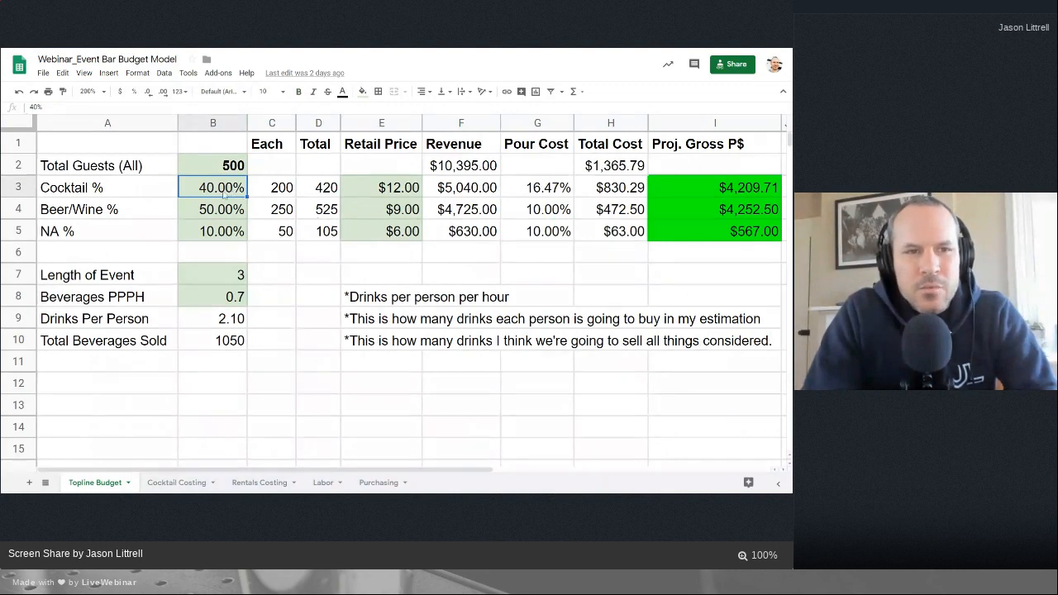
{"action": "key", "text": "Left"}
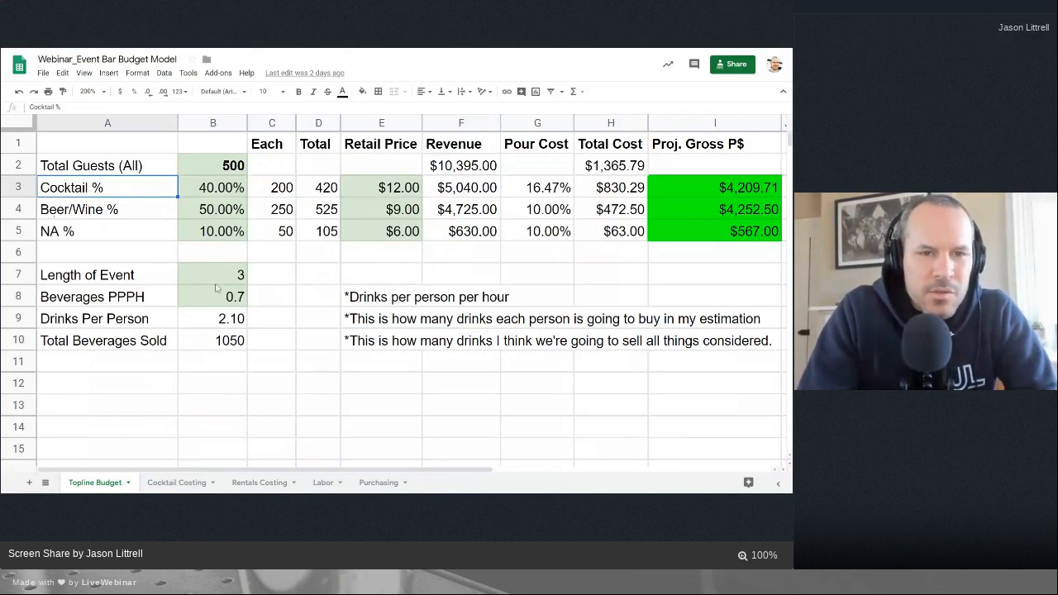
{"action": "left_click", "coordinate": [236, 169]}
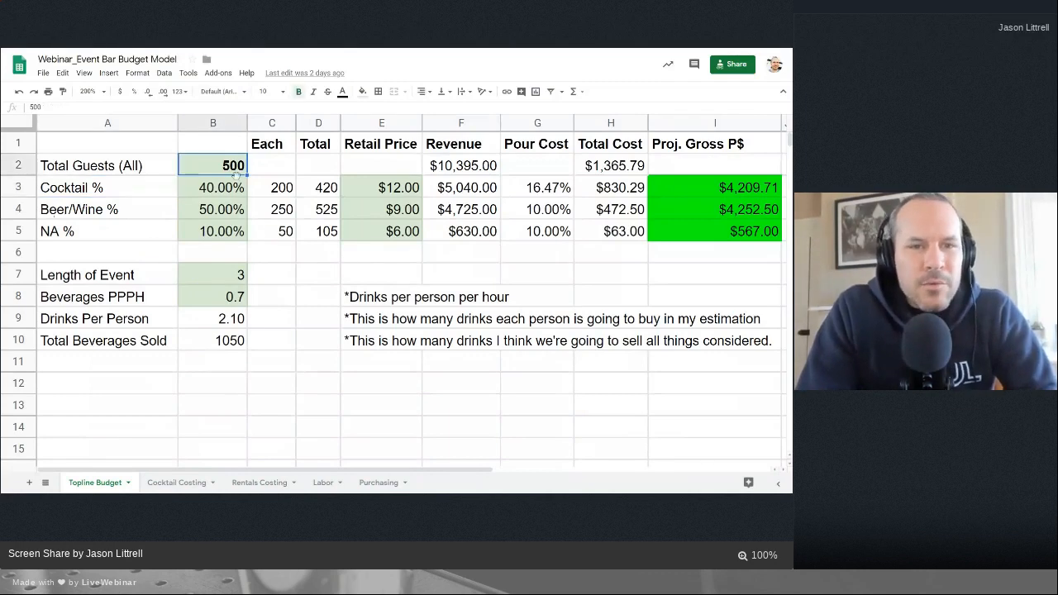
- Format the drink percentages in cells B3:B5 as currency and back to percent, twice
{"action": "left_click_drag", "start_coordinate": [233, 197], "coordinate": [229, 240]}
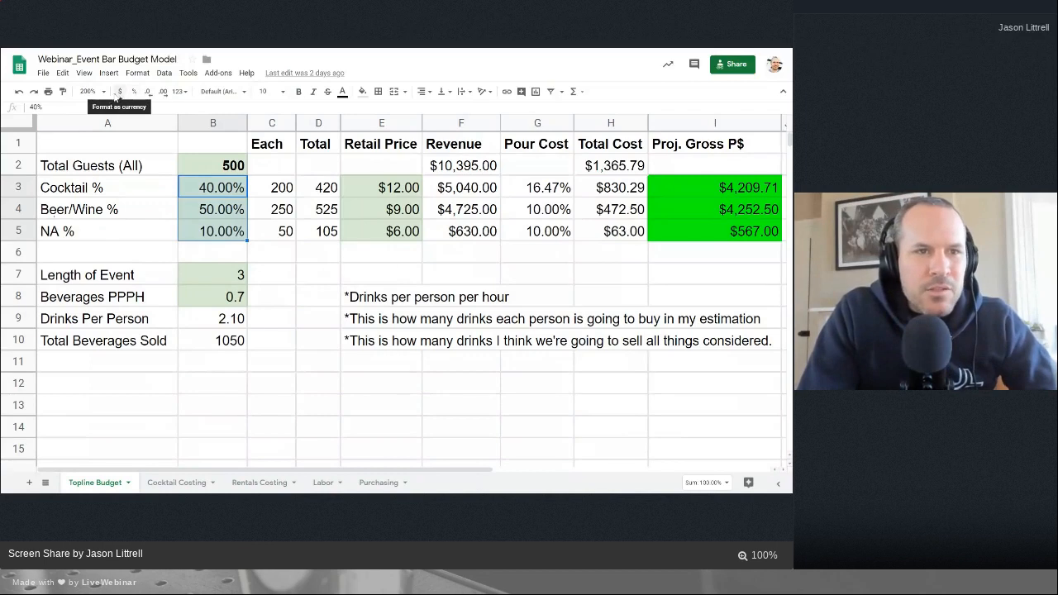
{"action": "left_click", "coordinate": [119, 92]}
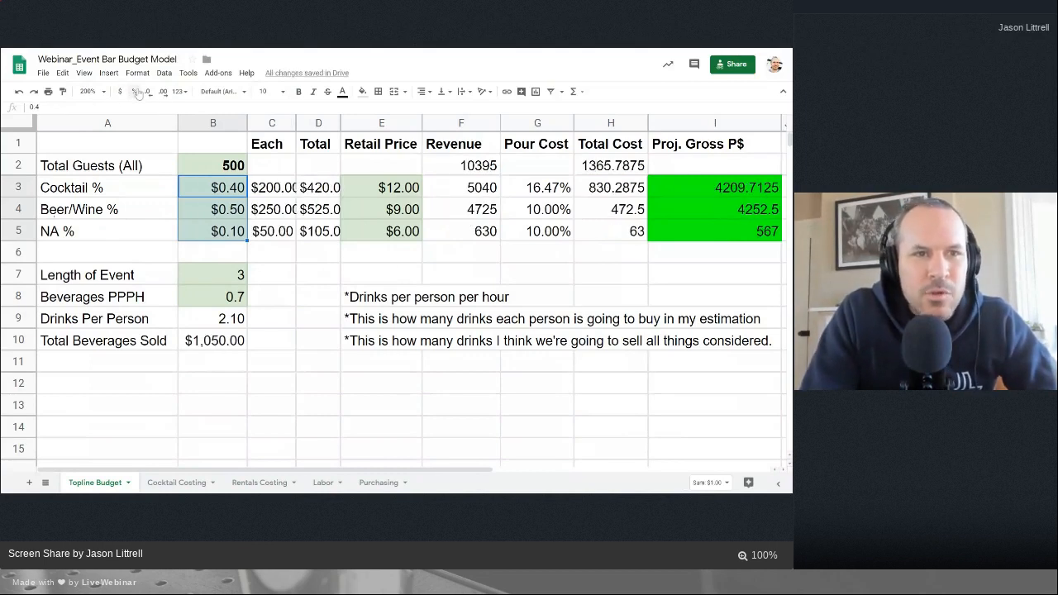
{"action": "left_click", "coordinate": [132, 92]}
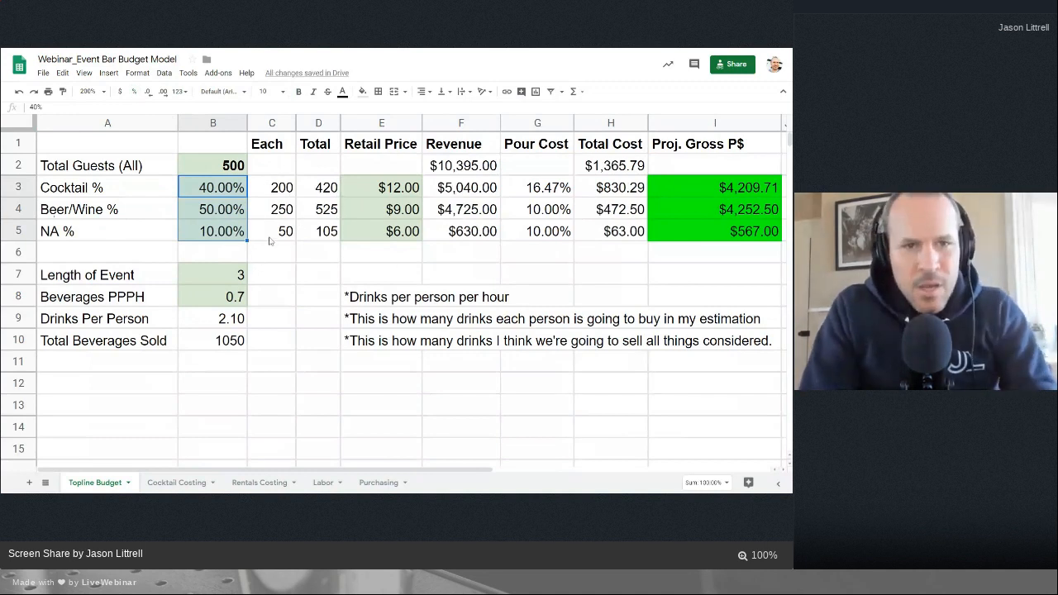
{"action": "left_click", "coordinate": [120, 91]}
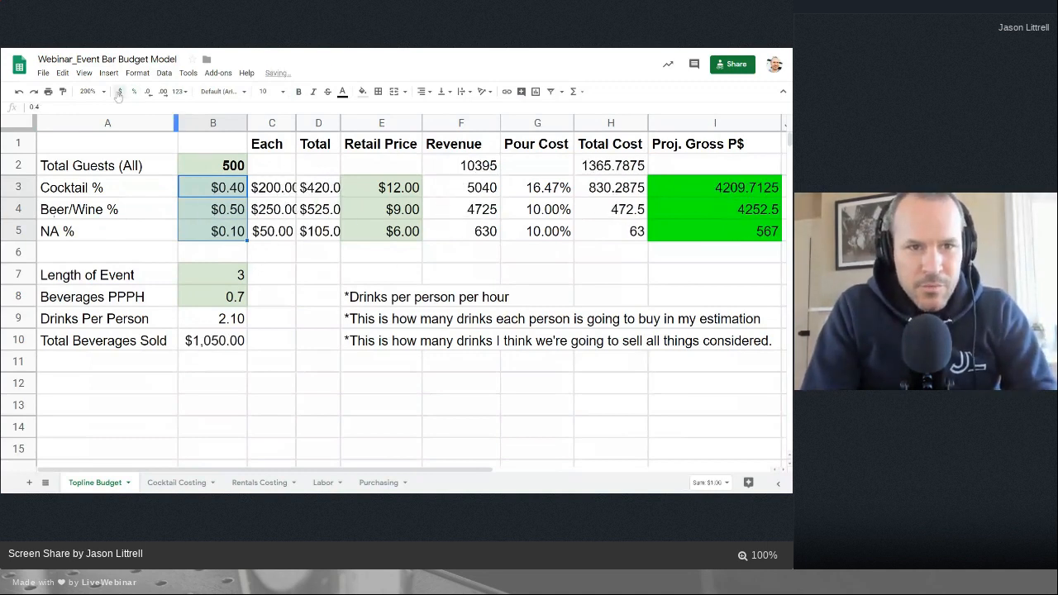
{"action": "left_click", "coordinate": [135, 92]}
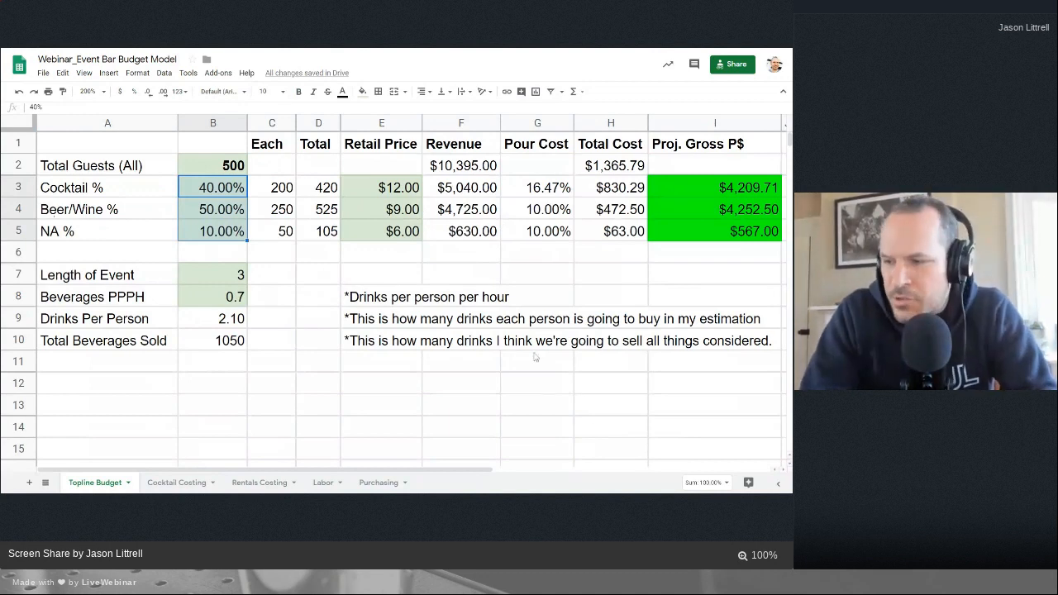
- Inspect the cocktail Each value in C3 against Total Guests in B2, and the Total formula in D3
{"action": "left_click", "coordinate": [280, 196]}
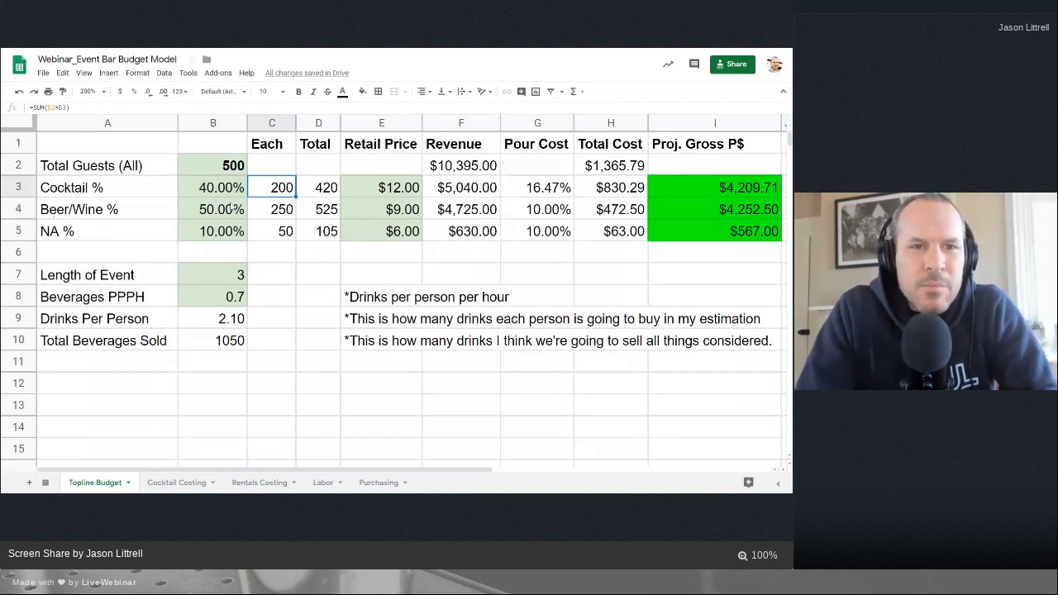
{"action": "left_click", "coordinate": [234, 169]}
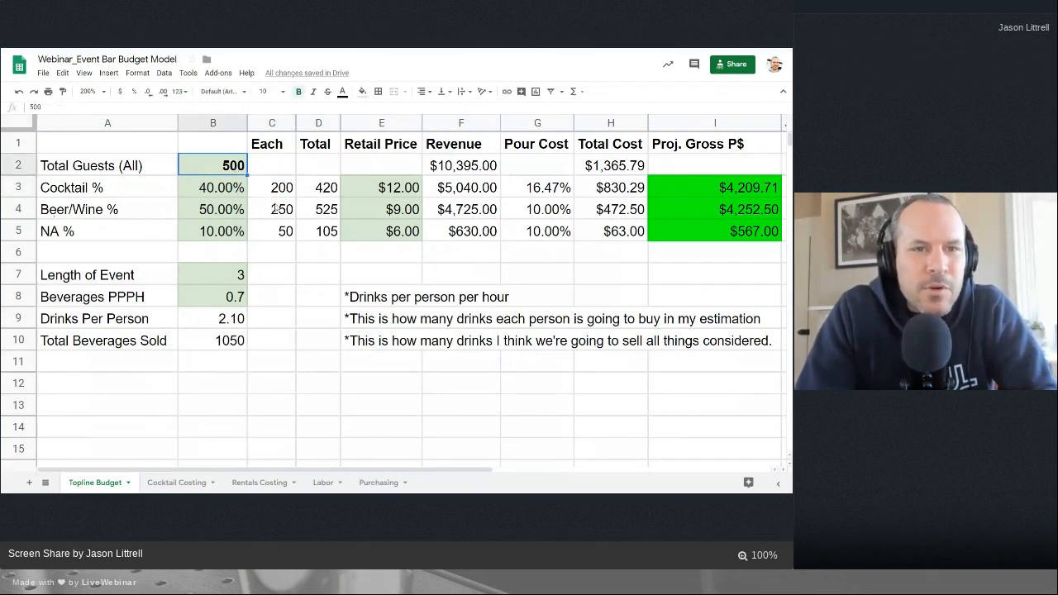
{"action": "left_click", "coordinate": [279, 192]}
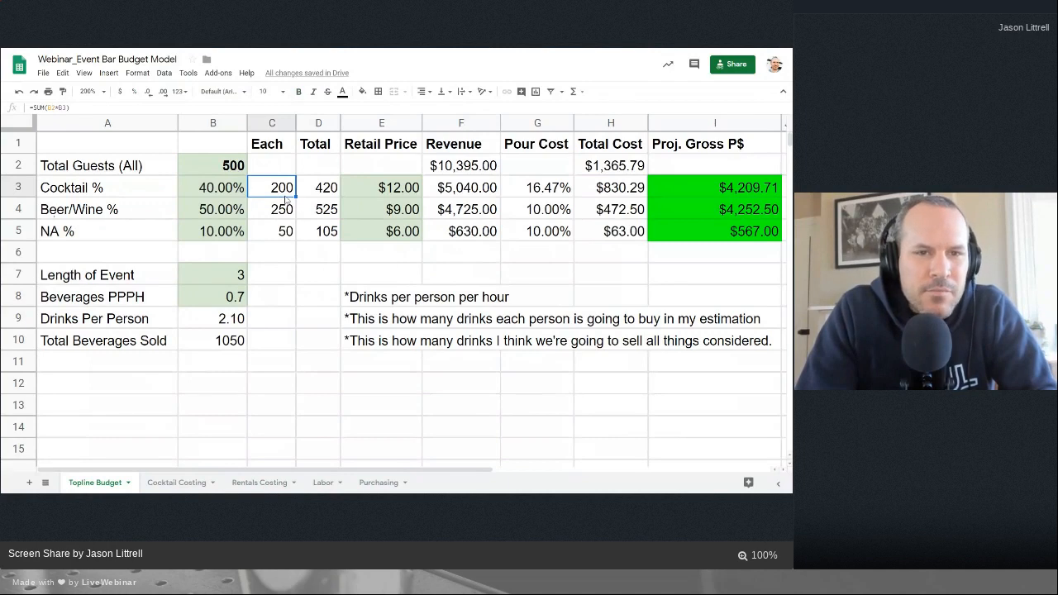
{"action": "left_click", "coordinate": [314, 196]}
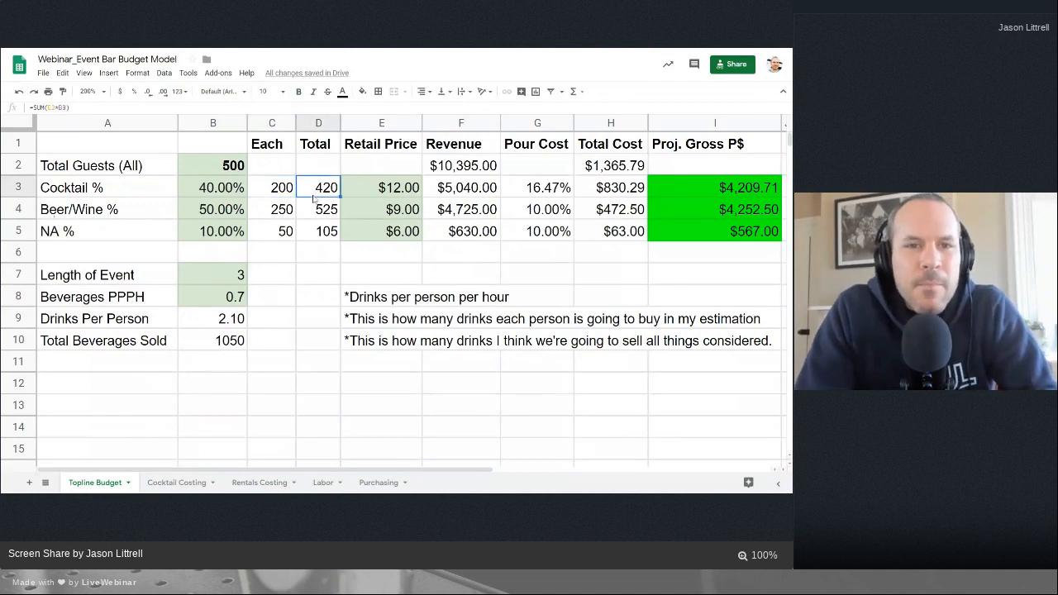
{"action": "double_click", "coordinate": [329, 192]}
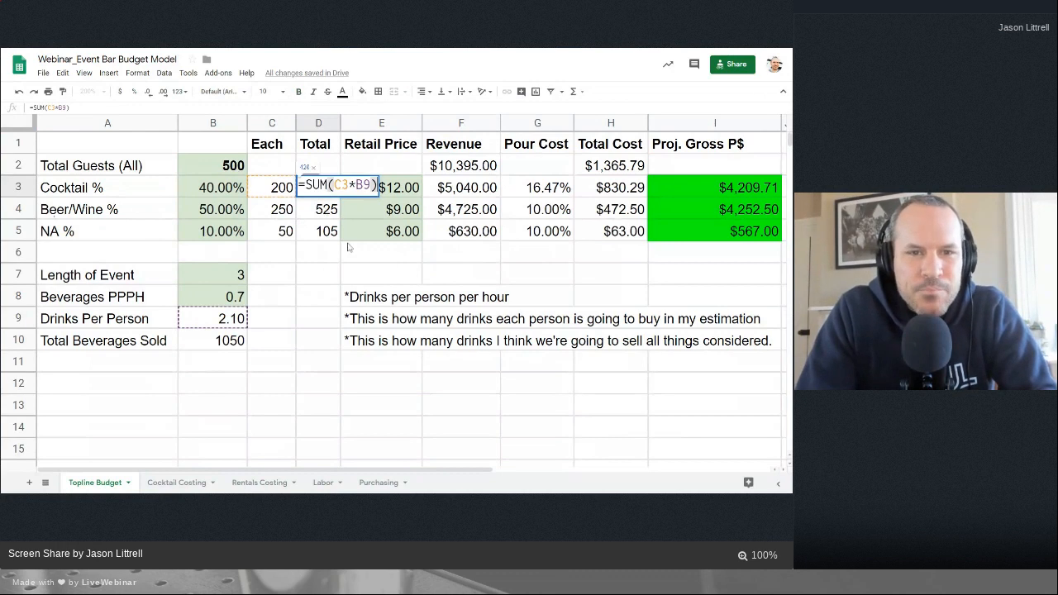
{"action": "left_click", "coordinate": [349, 246]}
{"action": "left_click", "coordinate": [272, 191]}
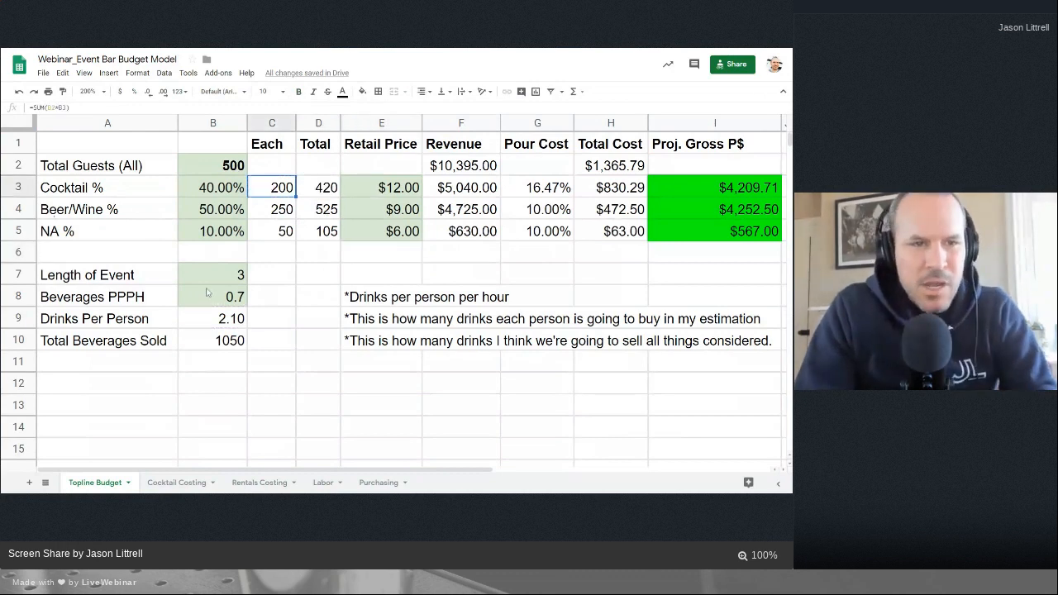
- Examine the event length and beverage estimate cells B7:B10, including the Total Beverages Sold formula
{"action": "left_click_drag", "start_coordinate": [217, 280], "coordinate": [213, 328]}
{"action": "left_click", "coordinate": [228, 364]}
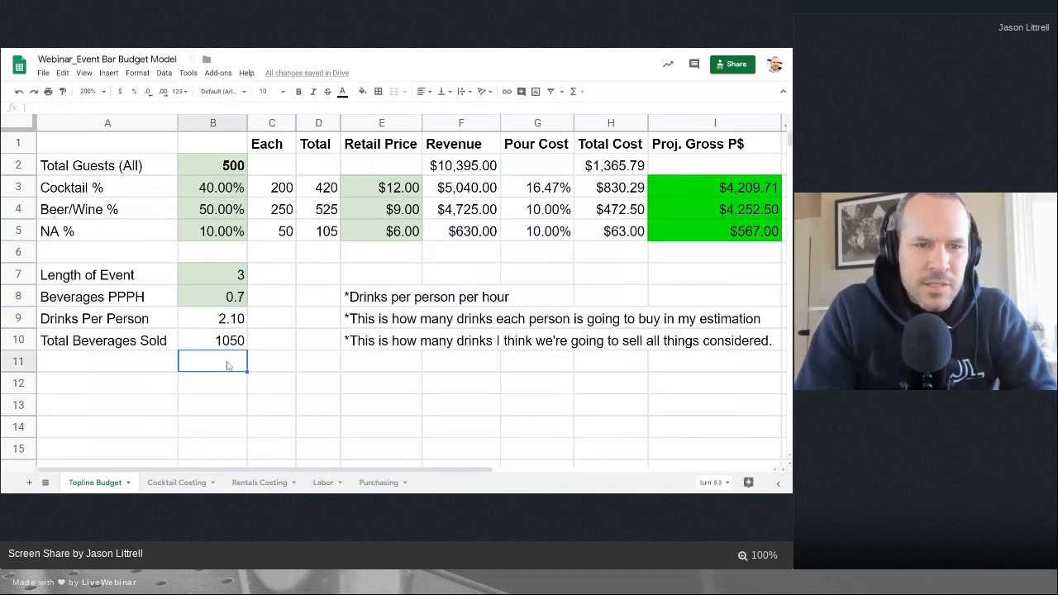
{"action": "left_click_drag", "start_coordinate": [221, 271], "coordinate": [224, 338]}
{"action": "left_click", "coordinate": [224, 337]}
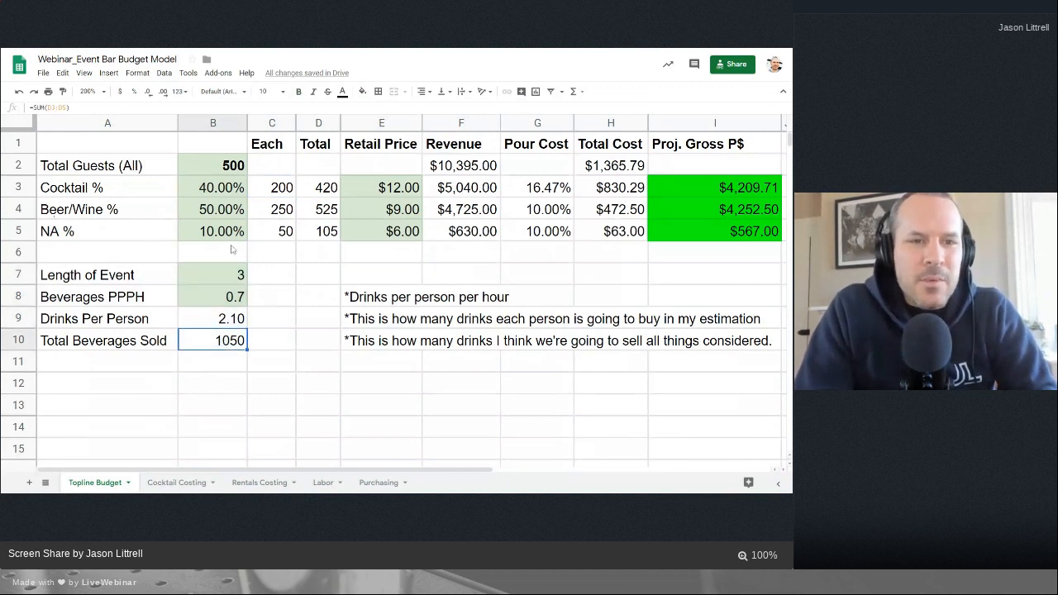
{"action": "left_click", "coordinate": [222, 275]}
{"action": "double_click", "coordinate": [221, 275]}
{"action": "left_click", "coordinate": [289, 343]}
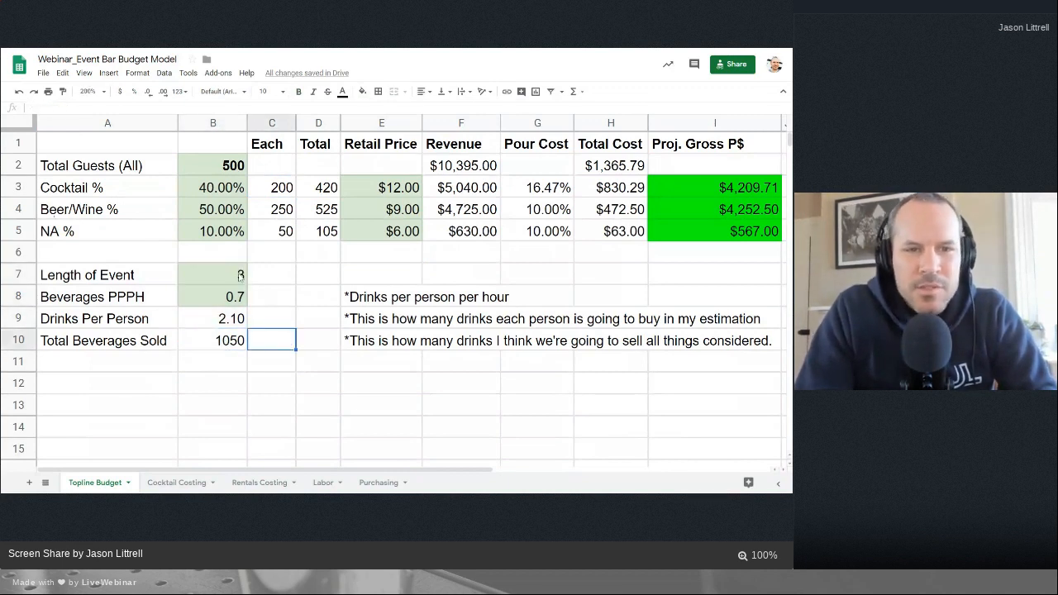
- Set the Length of Event in cell B7 to 4 and restore it to 3
{"action": "left_click", "coordinate": [235, 277]}
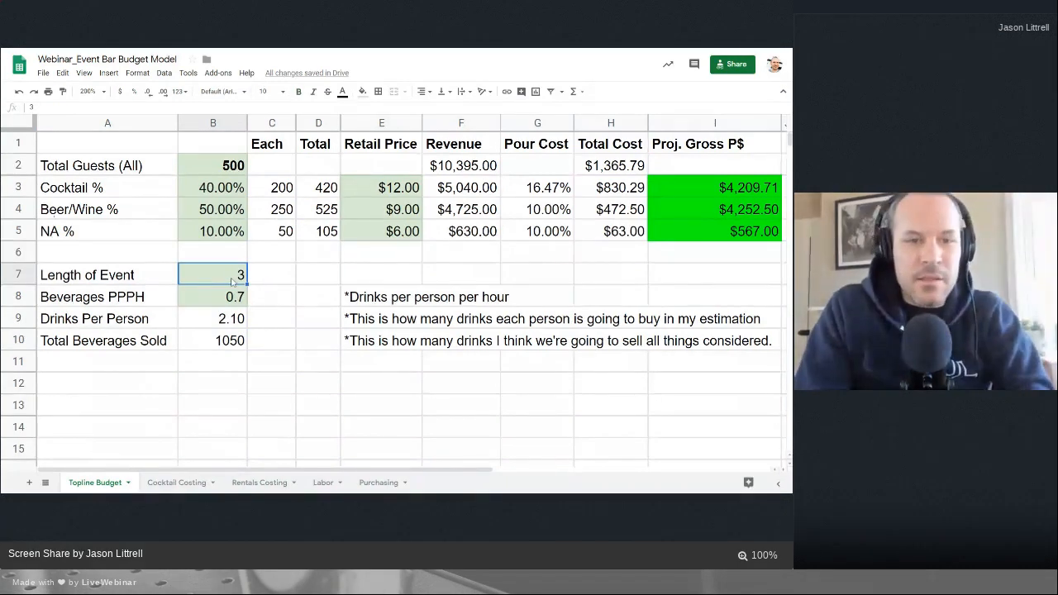
{"action": "double_click", "coordinate": [234, 282]}
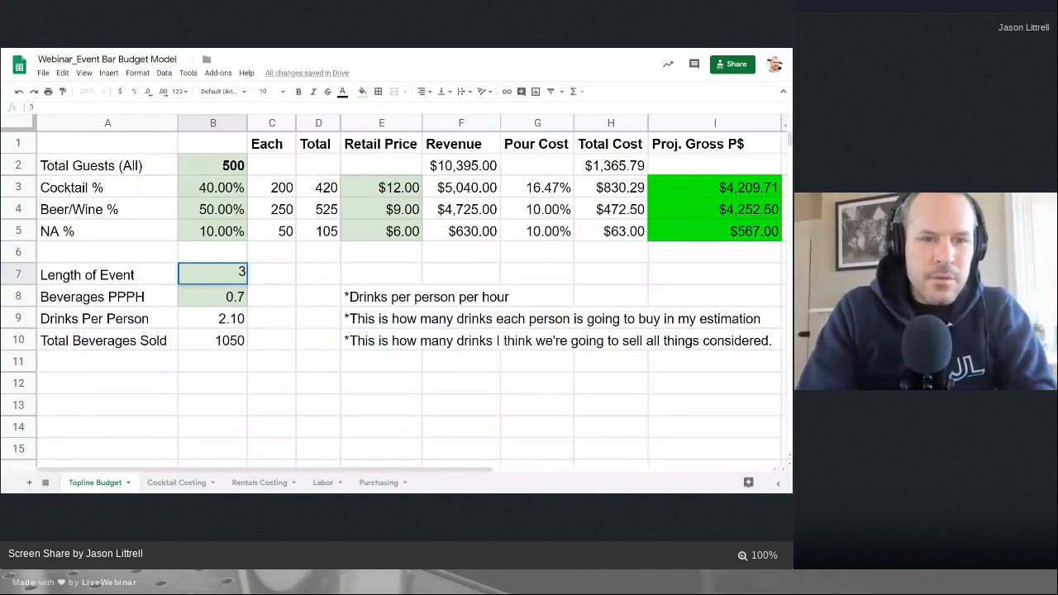
{"action": "key", "text": "BackSpace"}
{"action": "type", "text": "4"}
{"action": "key", "text": "Return"}
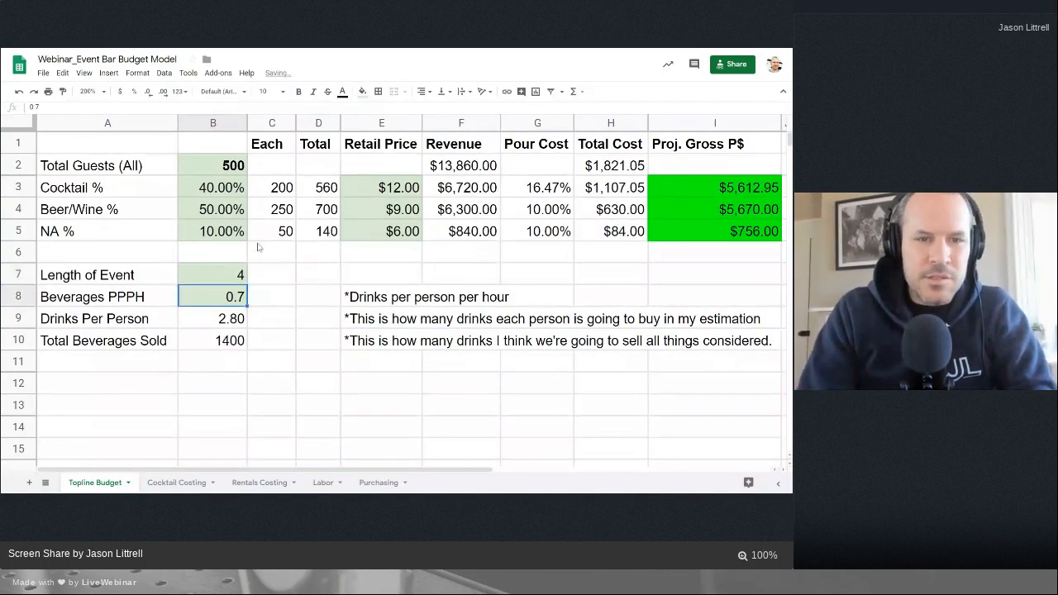
{"action": "left_click", "coordinate": [234, 275]}
{"action": "type", "text": "3"}
{"action": "key", "text": "Return"}
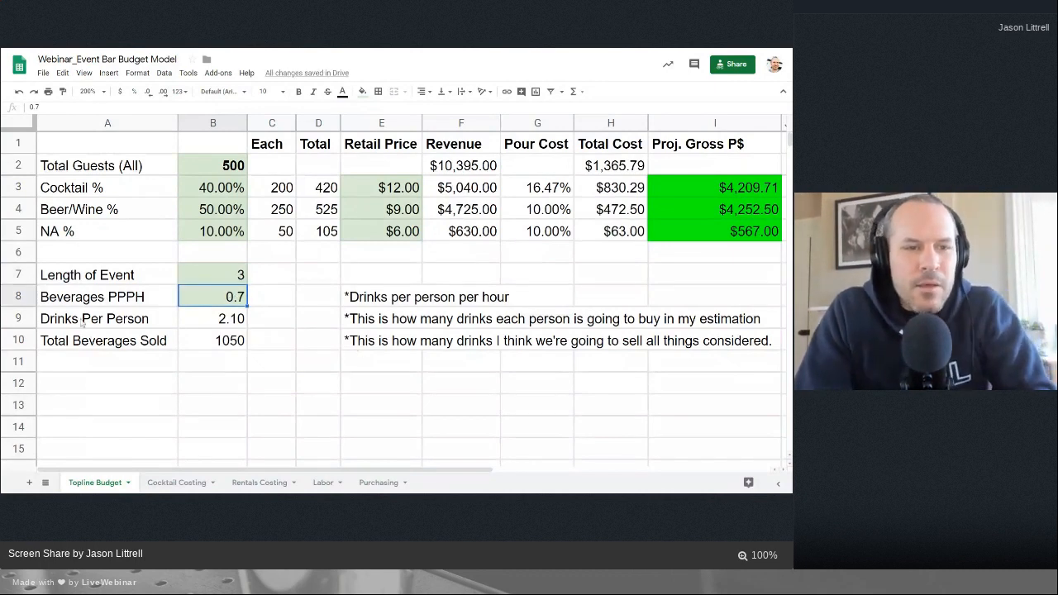
- Examine the Beverages PPPH input in cell B8 without changing its value
{"action": "double_click", "coordinate": [218, 303]}
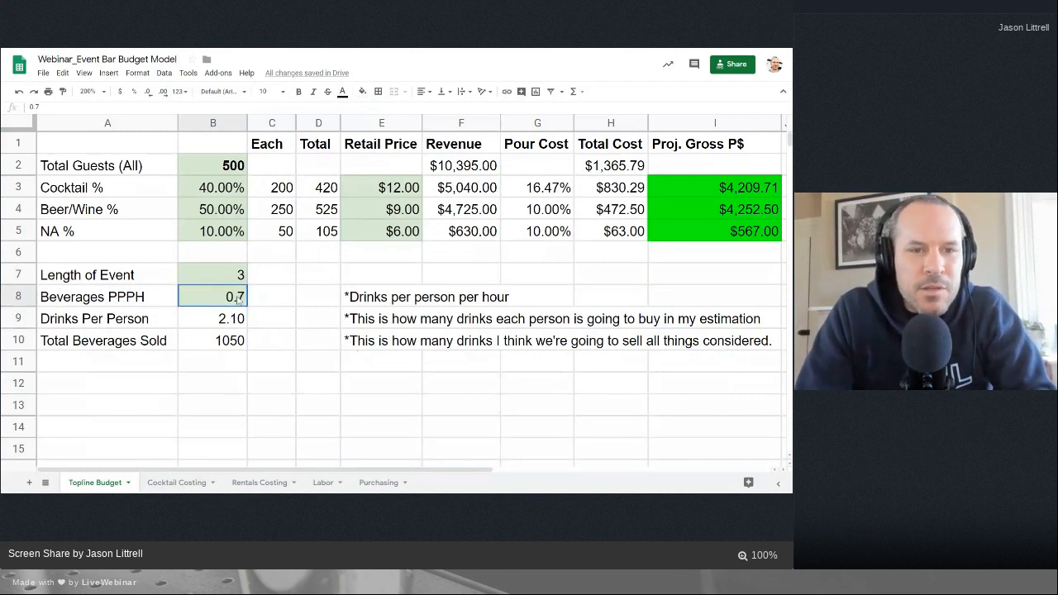
{"action": "left_click", "coordinate": [291, 321]}
{"action": "double_click", "coordinate": [239, 303]}
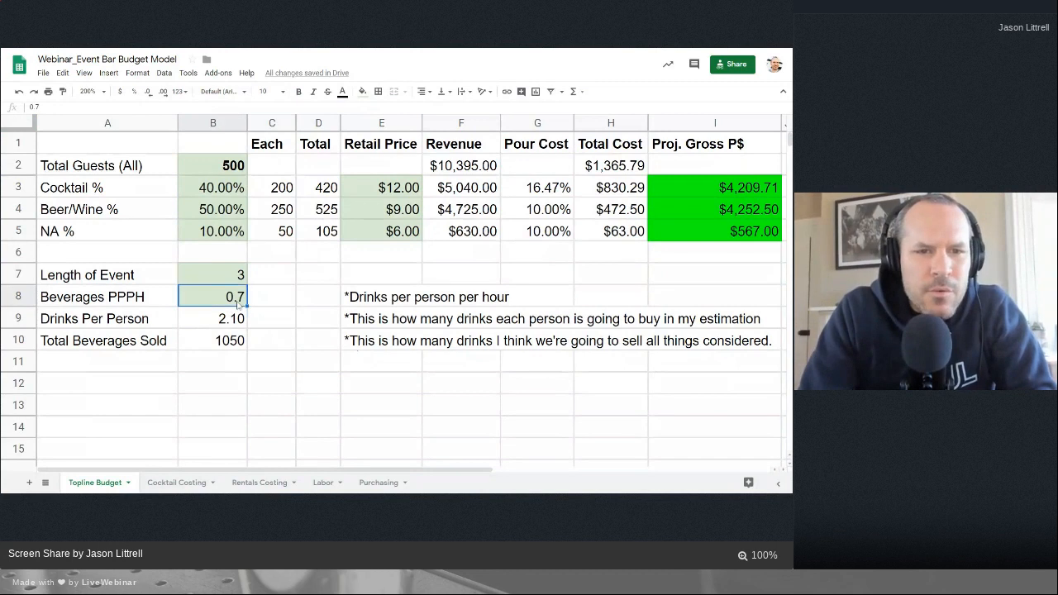
{"action": "left_click", "coordinate": [338, 348]}
{"action": "left_click", "coordinate": [228, 296]}
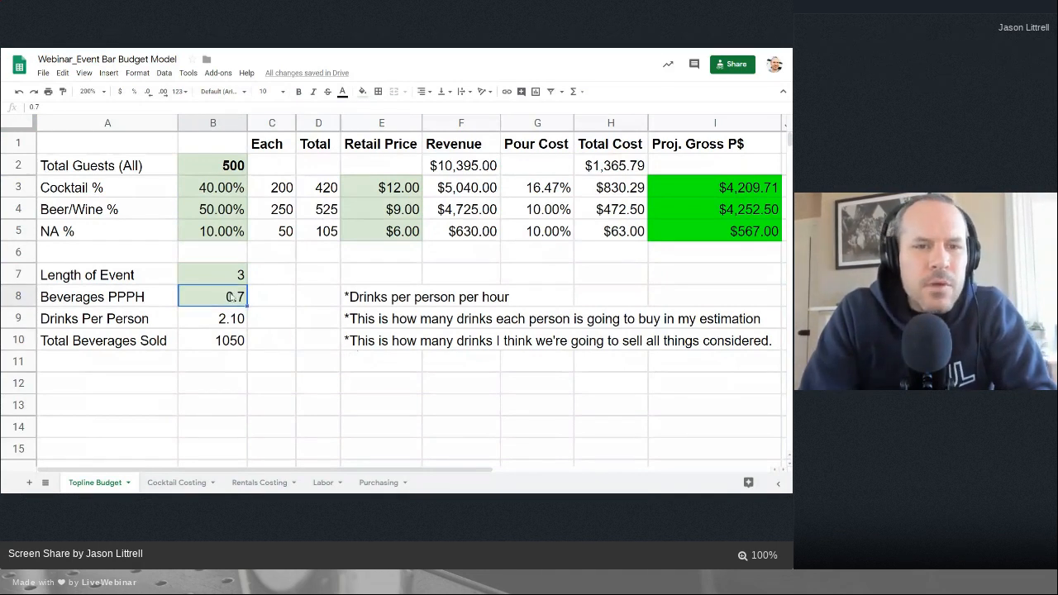
{"action": "left_click", "coordinate": [288, 325]}
{"action": "left_click", "coordinate": [239, 303]}
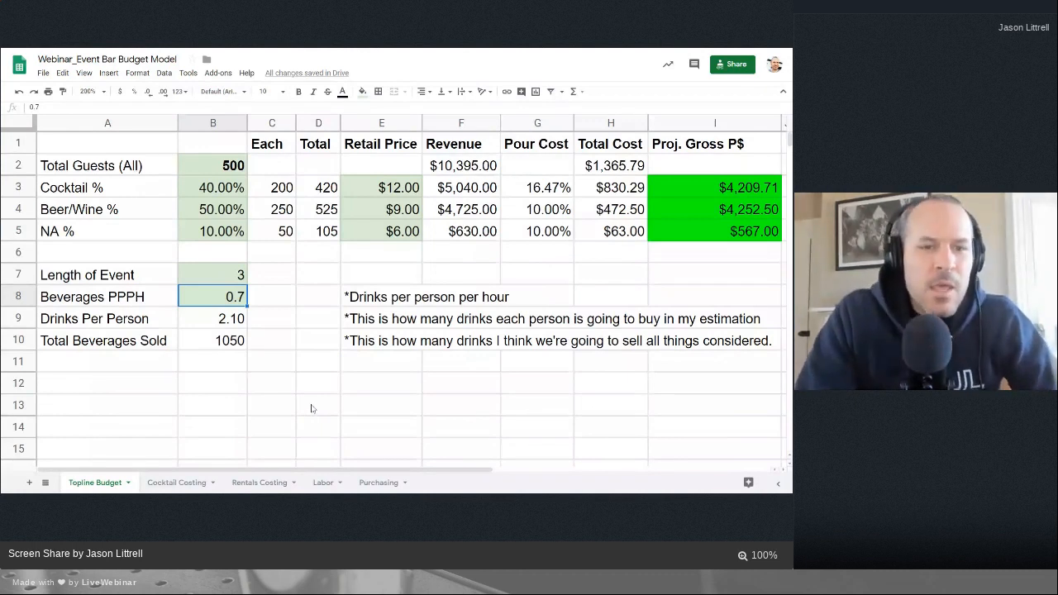
{"action": "left_click", "coordinate": [355, 361]}
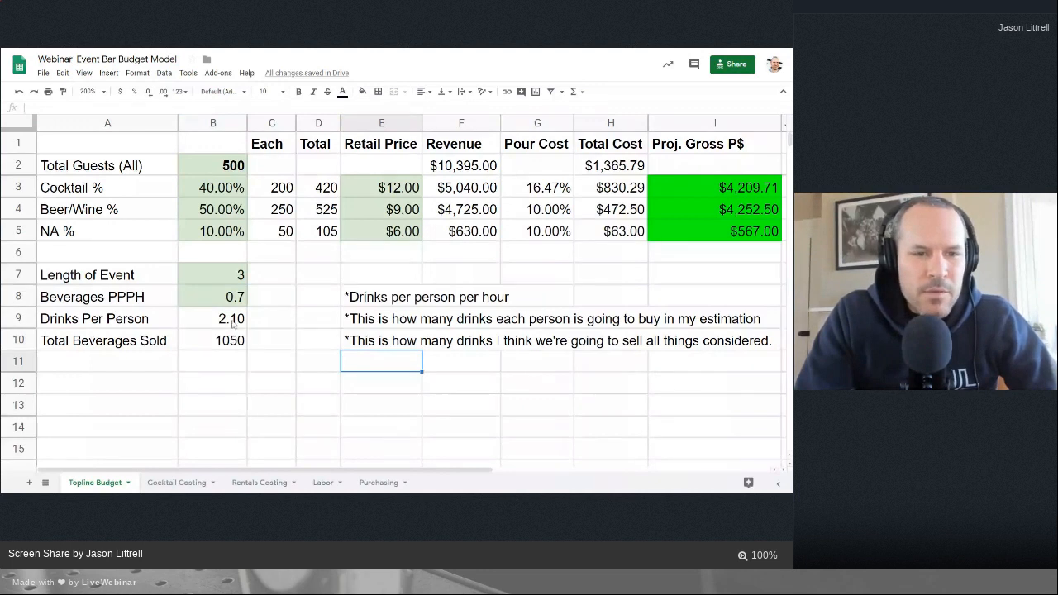
{"action": "left_click", "coordinate": [312, 380]}
{"action": "left_click", "coordinate": [234, 301]}
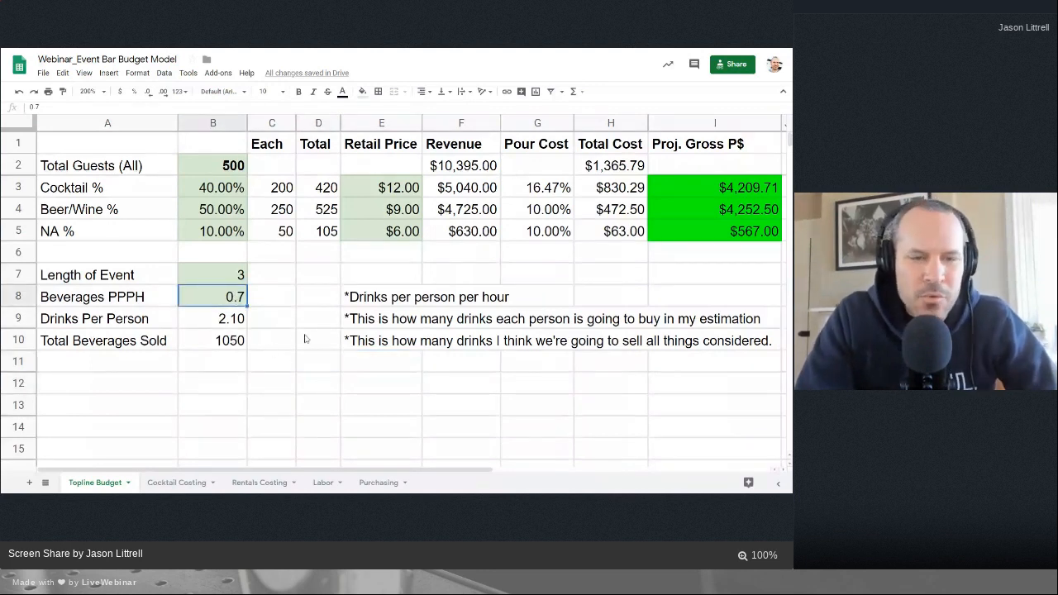
- Examine the Total Beverages Sold formula in B10 and the Drinks Per Person cell B9 without changing them
{"action": "left_click", "coordinate": [245, 339]}
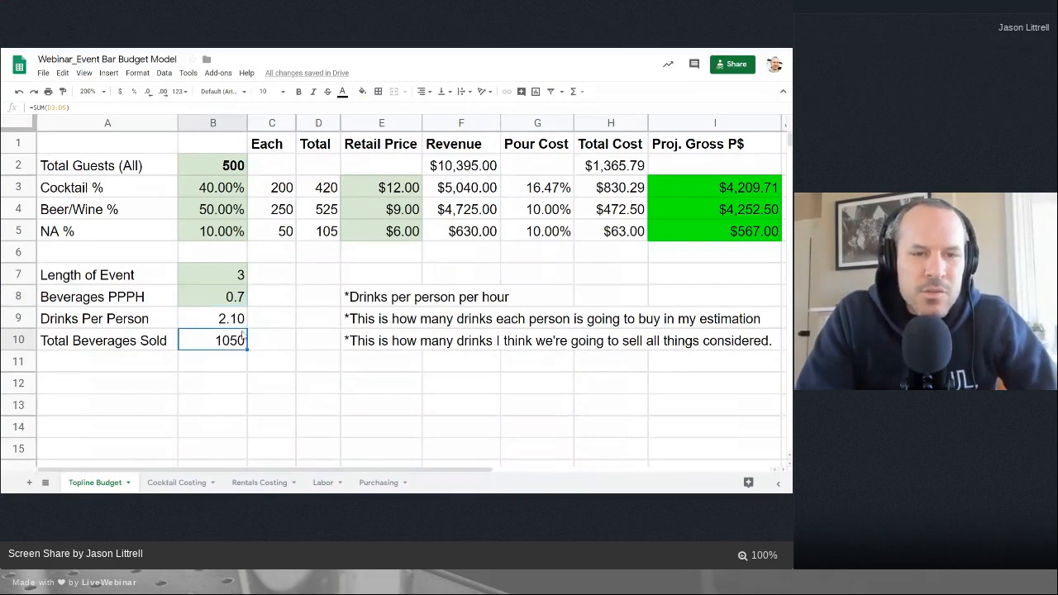
{"action": "left_click", "coordinate": [240, 324]}
{"action": "double_click", "coordinate": [240, 324]}
{"action": "left_click", "coordinate": [306, 388]}
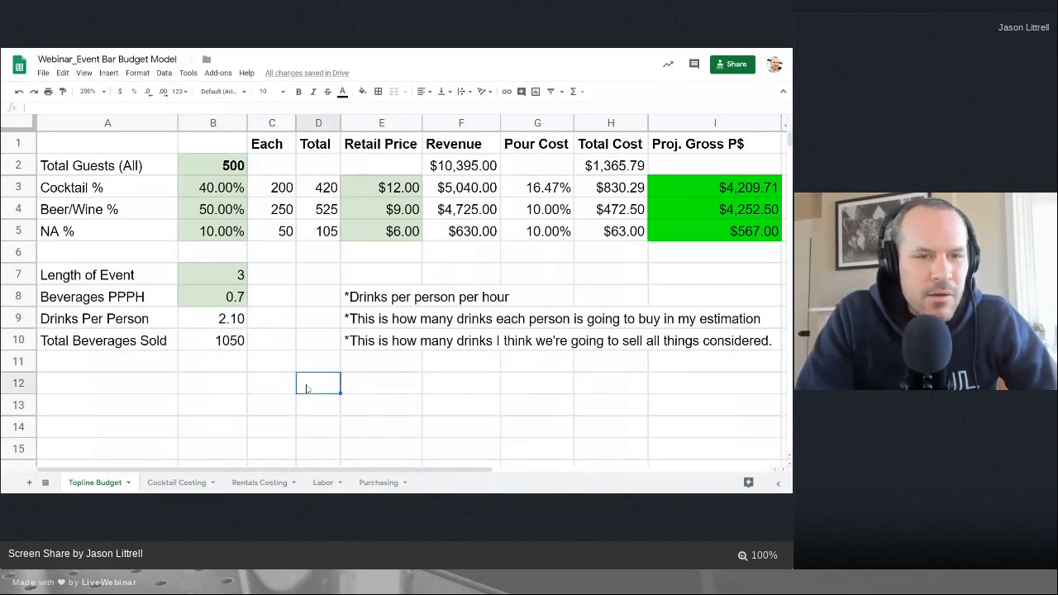
{"action": "double_click", "coordinate": [228, 345]}
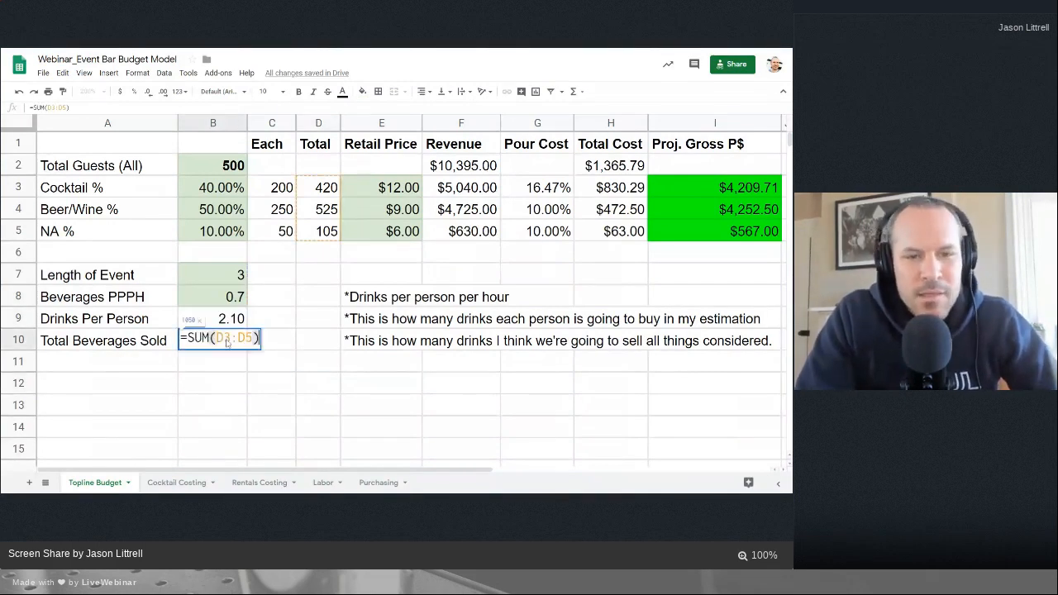
{"action": "left_click", "coordinate": [321, 382]}
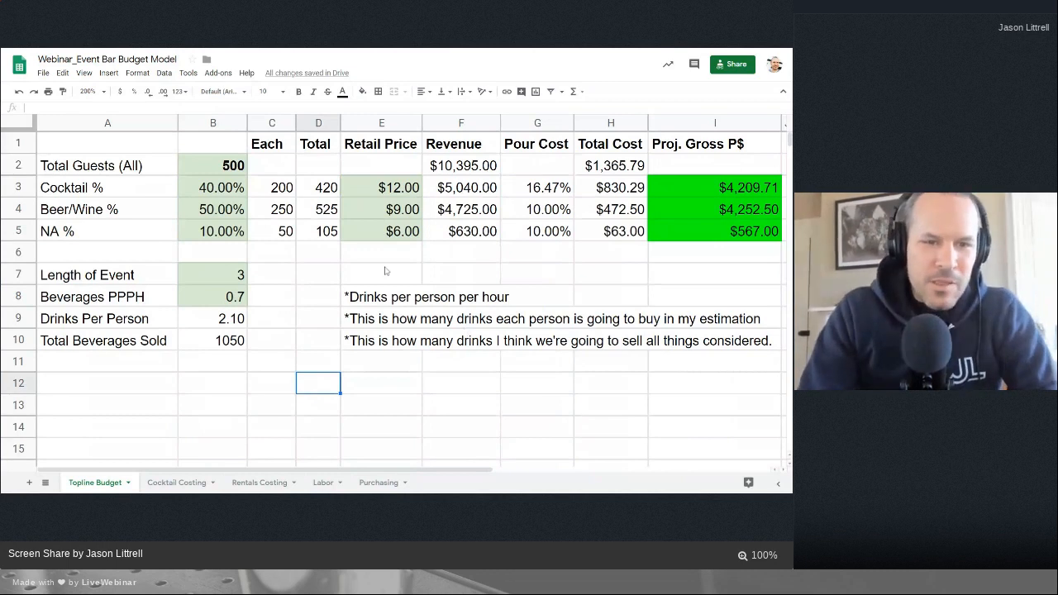
- Set Beverages PPPH in B8 to 1 and check the Total Beverages Sold and Length of Event cells
{"action": "left_click", "coordinate": [212, 296]}
{"action": "type", "text": "1"}
{"action": "key", "text": "Return"}
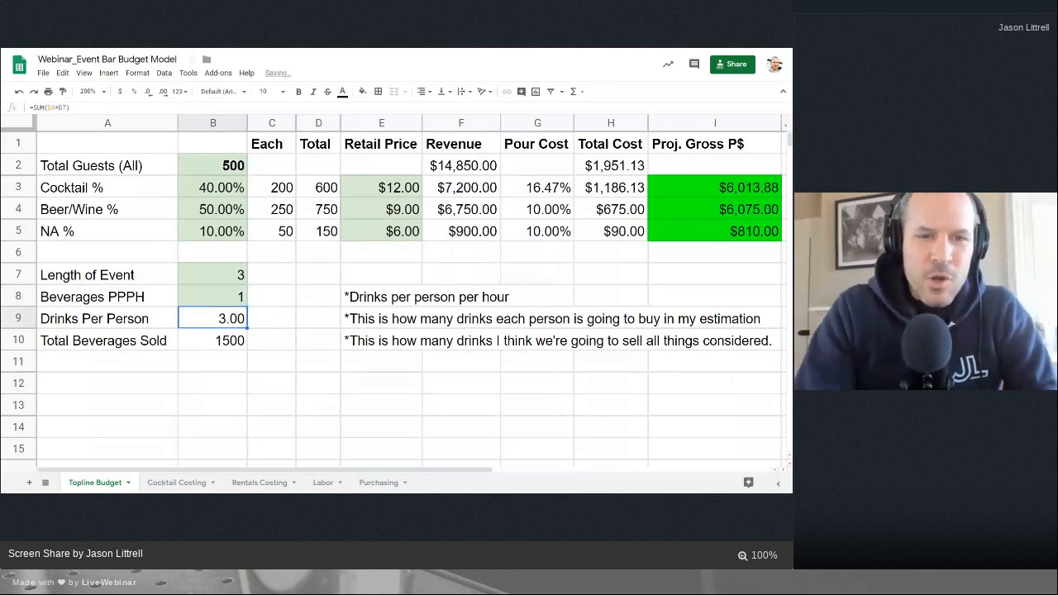
{"action": "left_click", "coordinate": [246, 342]}
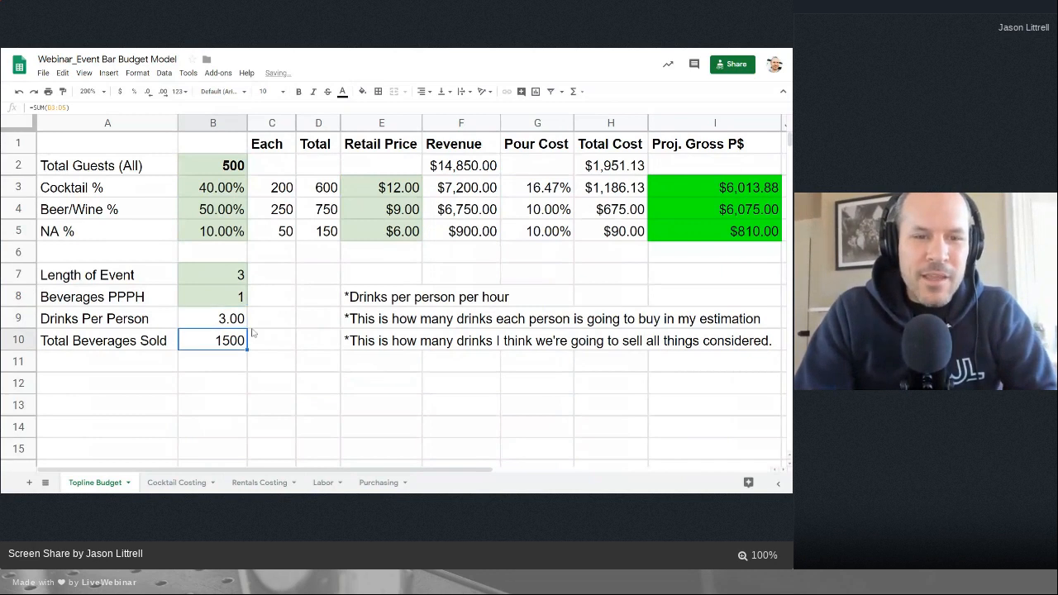
{"action": "left_click", "coordinate": [239, 279]}
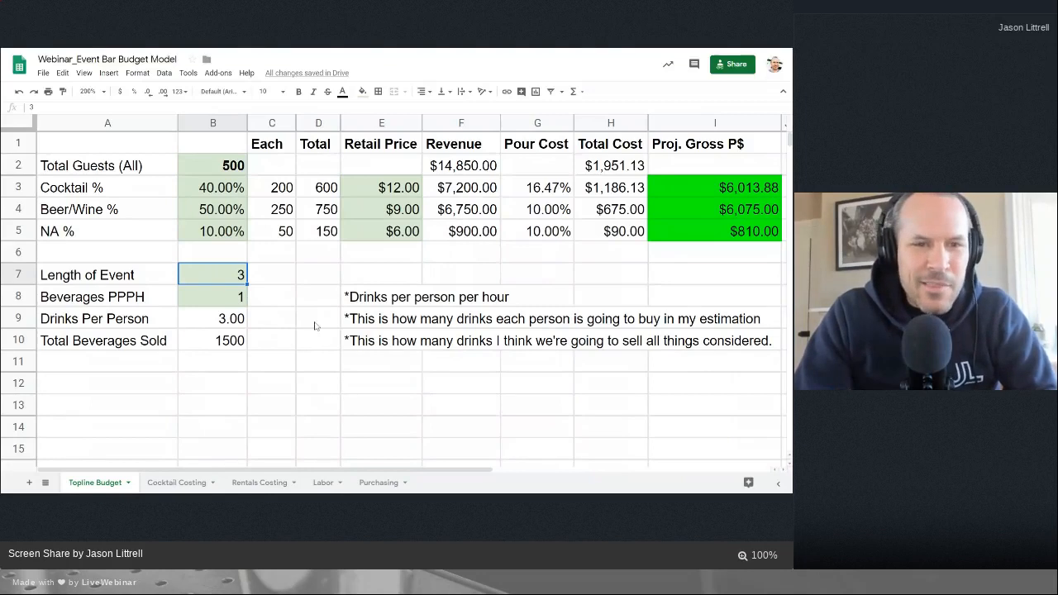
- Examine the Each formulas in C3:C5 that multiply Total Guests by each drink category's percentage
{"action": "double_click", "coordinate": [287, 188]}
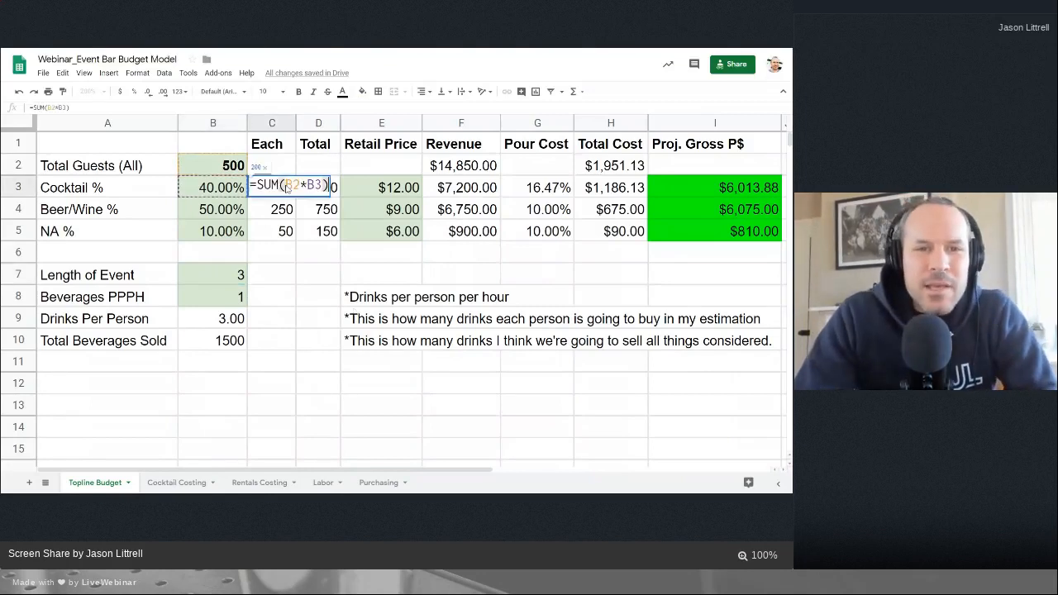
{"action": "left_click", "coordinate": [290, 274]}
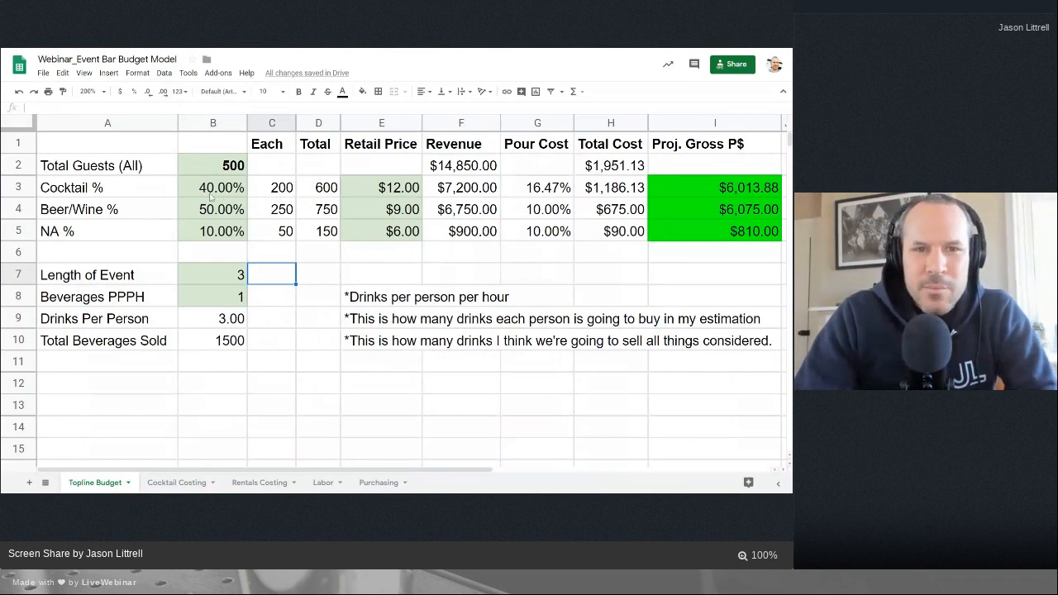
{"action": "left_click", "coordinate": [285, 191]}
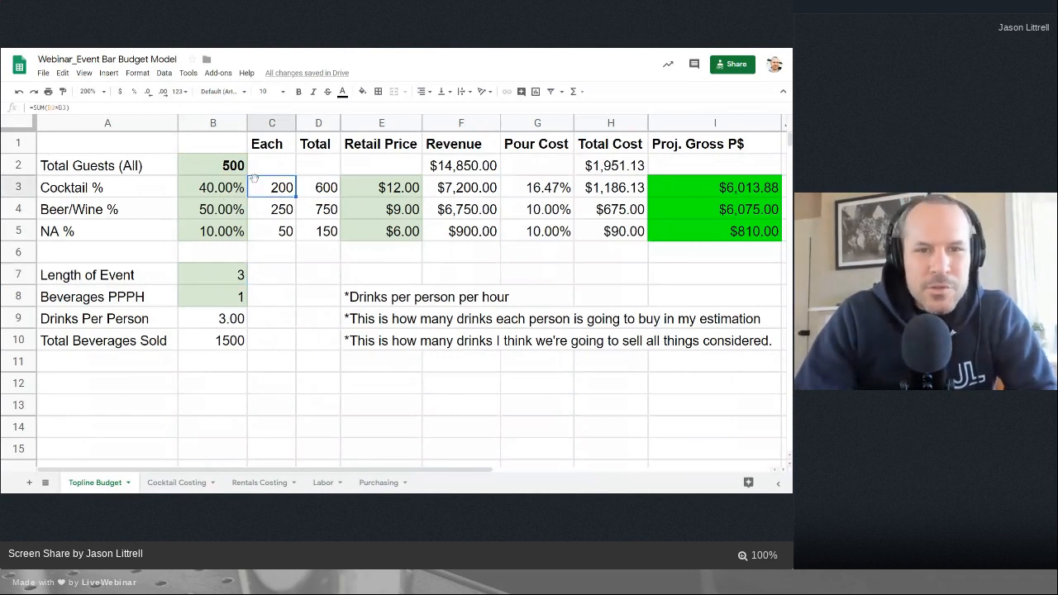
{"action": "left_click", "coordinate": [283, 212]}
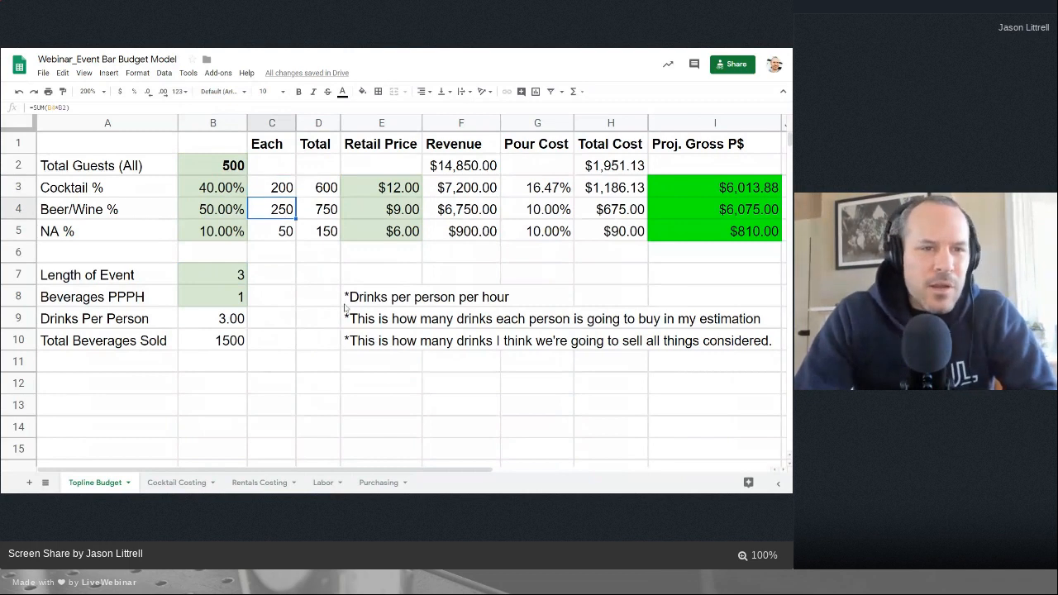
{"action": "left_click", "coordinate": [285, 248]}
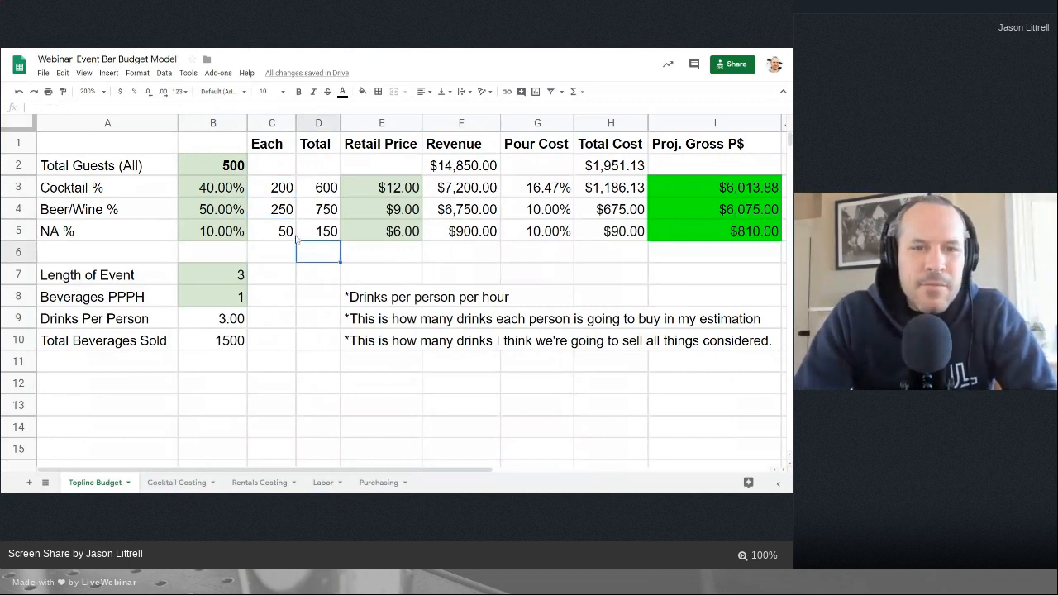
{"action": "left_click", "coordinate": [289, 237]}
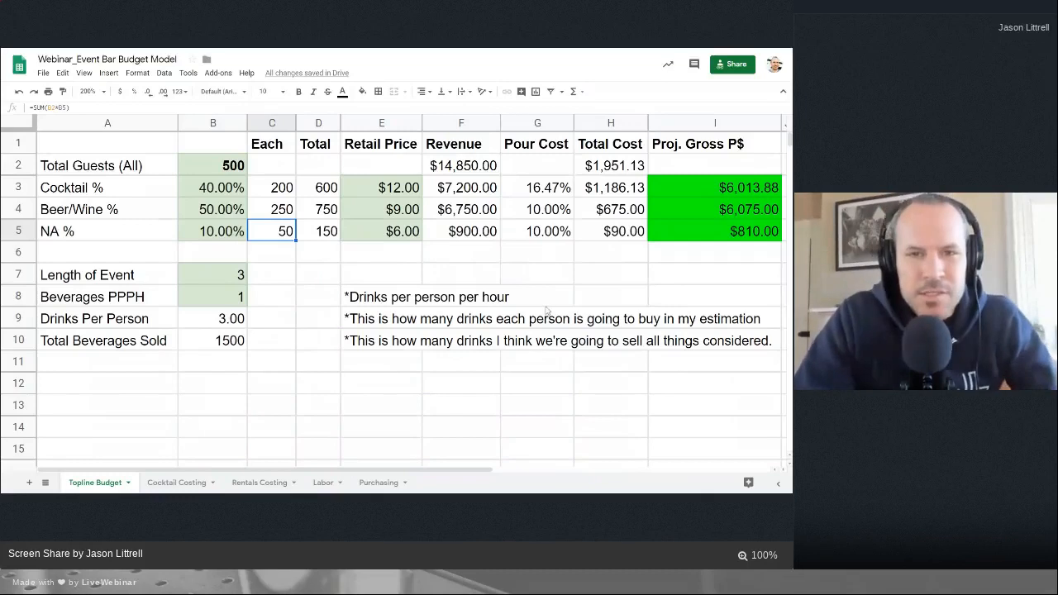
- Inspect the cocktail Total formula in D3, which multiplies C3 by Drinks Per Person in B9
{"action": "double_click", "coordinate": [310, 192]}
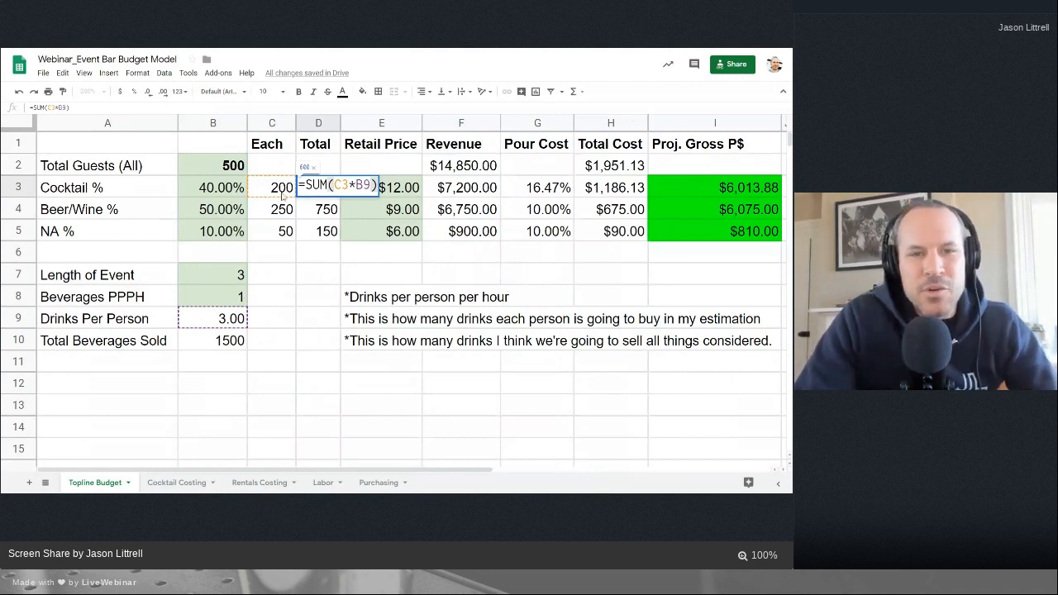
{"action": "left_click", "coordinate": [217, 253]}
{"action": "left_click", "coordinate": [319, 189]}
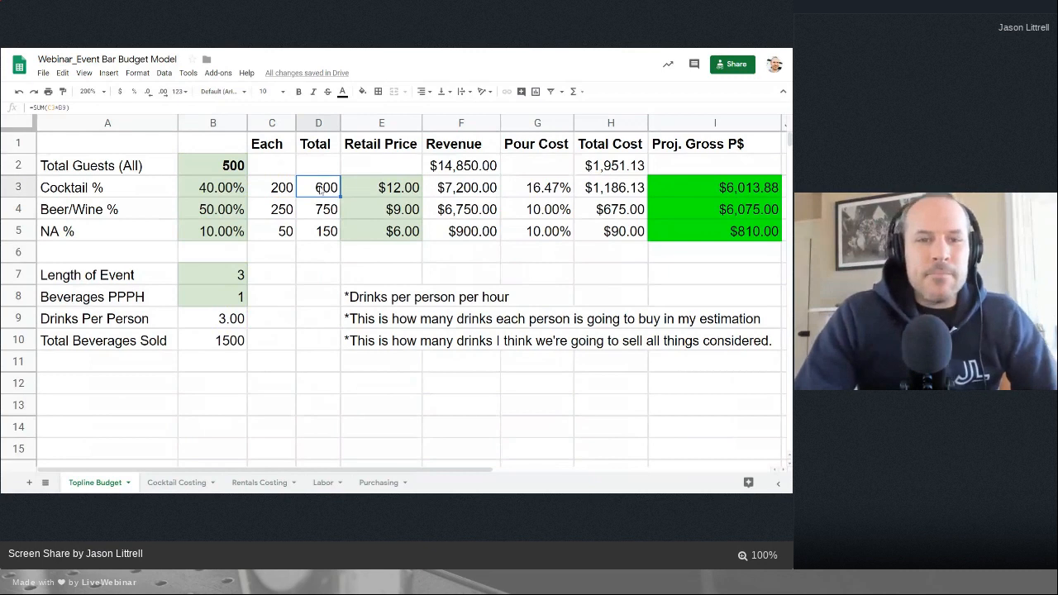
- Examine the cocktail Retail Price in E3, its Revenue in F3 and the revenue sum formula in F2
{"action": "left_click", "coordinate": [395, 190]}
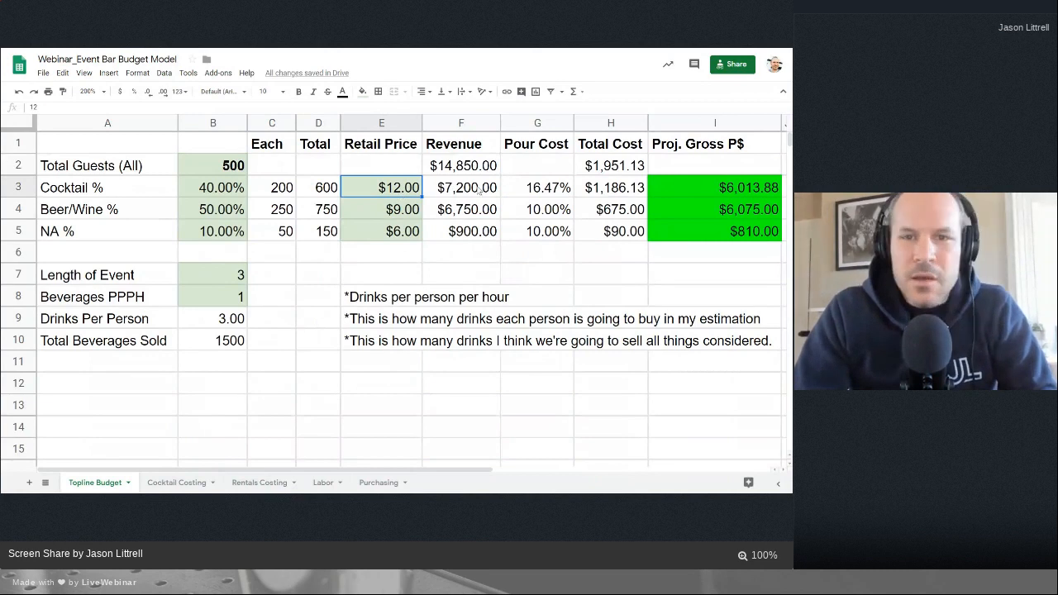
{"action": "double_click", "coordinate": [468, 188]}
{"action": "left_click", "coordinate": [518, 259]}
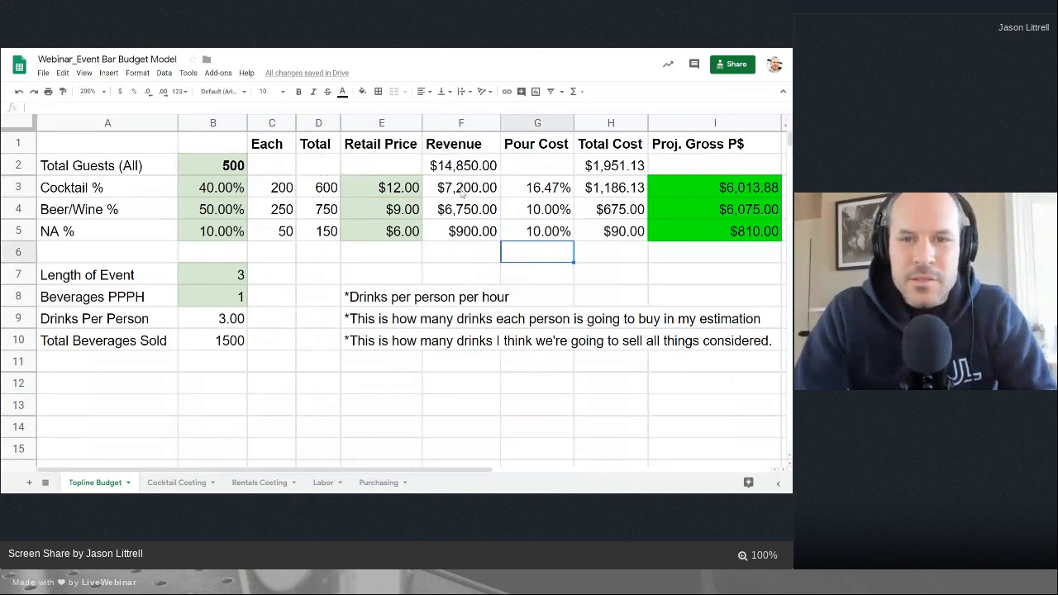
{"action": "double_click", "coordinate": [464, 166]}
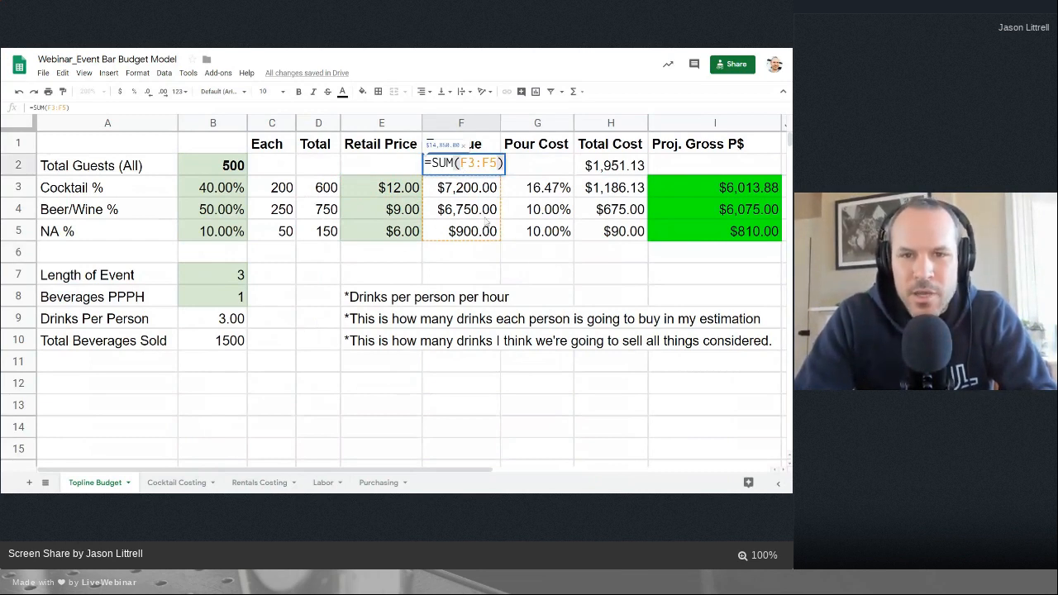
{"action": "left_click", "coordinate": [518, 276]}
{"action": "left_click", "coordinate": [467, 168]}
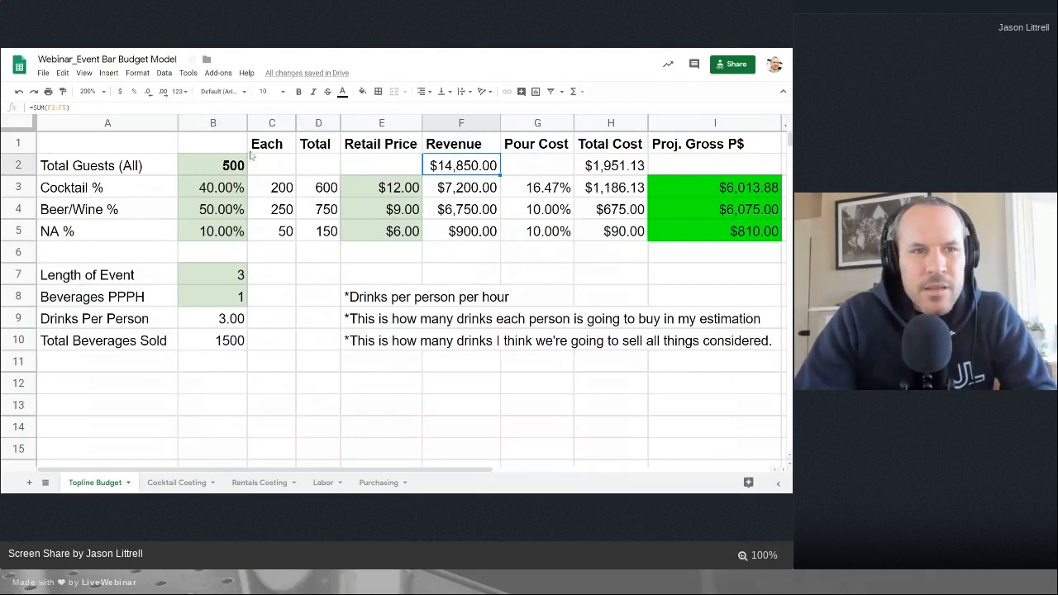
{"action": "left_click_drag", "start_coordinate": [71, 107], "coordinate": [25, 115]}
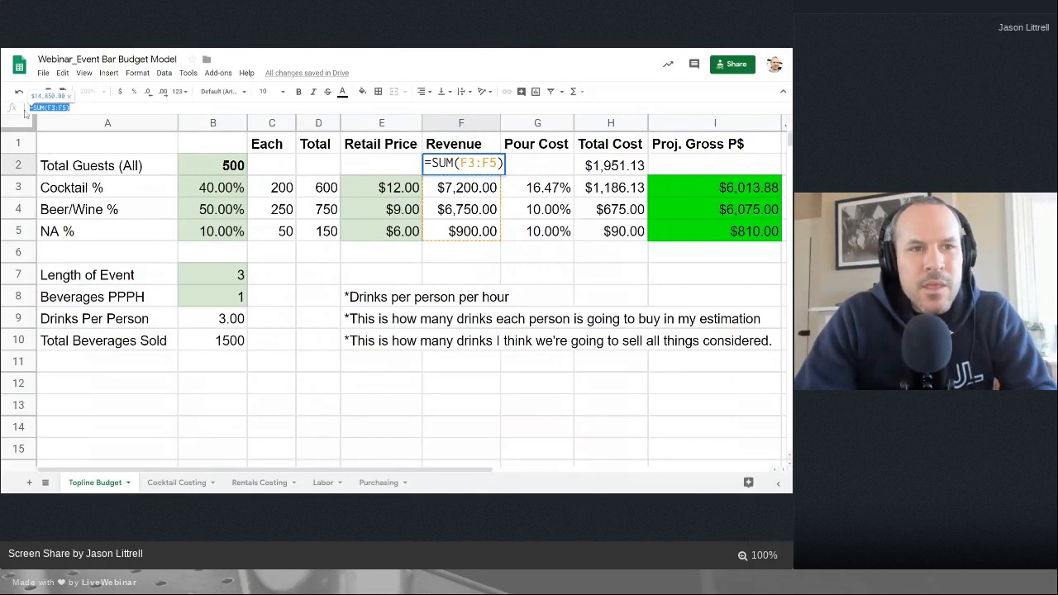
{"action": "left_click", "coordinate": [455, 249]}
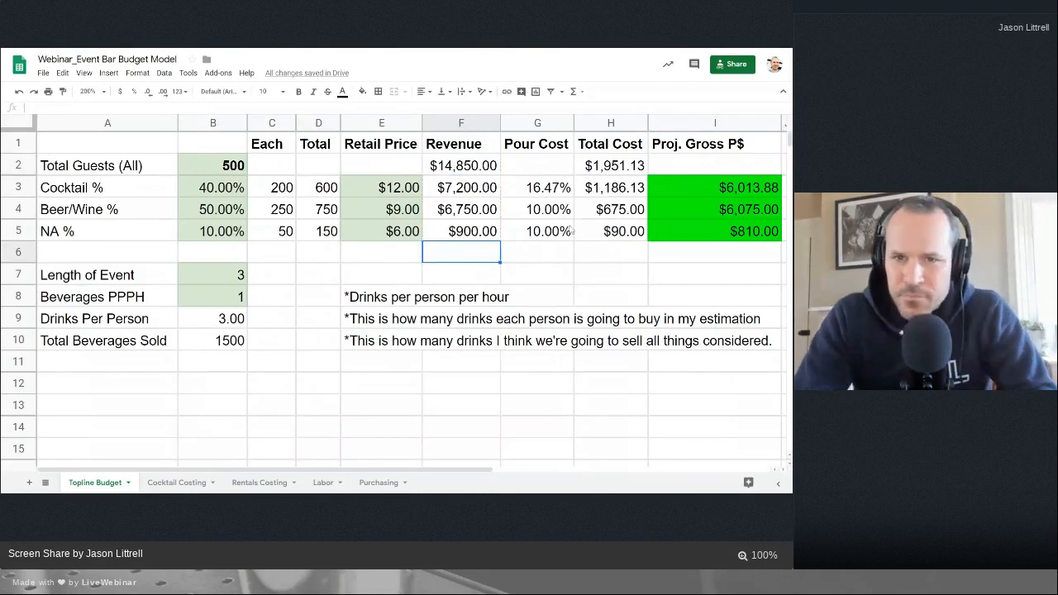
- View the cocktail Pour Cost cell G3 and look over the Topline Budget sheet
{"action": "left_click", "coordinate": [524, 189]}
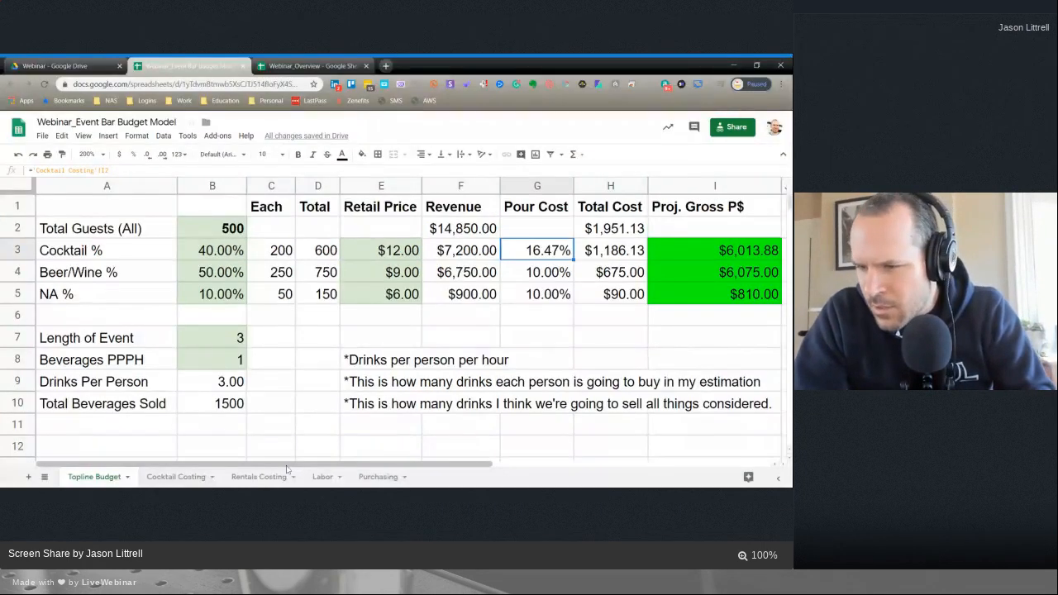
{"action": "scroll", "coordinate": [232, 413], "scroll_direction": "down", "scroll_amount": 6}
{"action": "scroll", "coordinate": [232, 413], "scroll_direction": "up", "scroll_amount": 3}
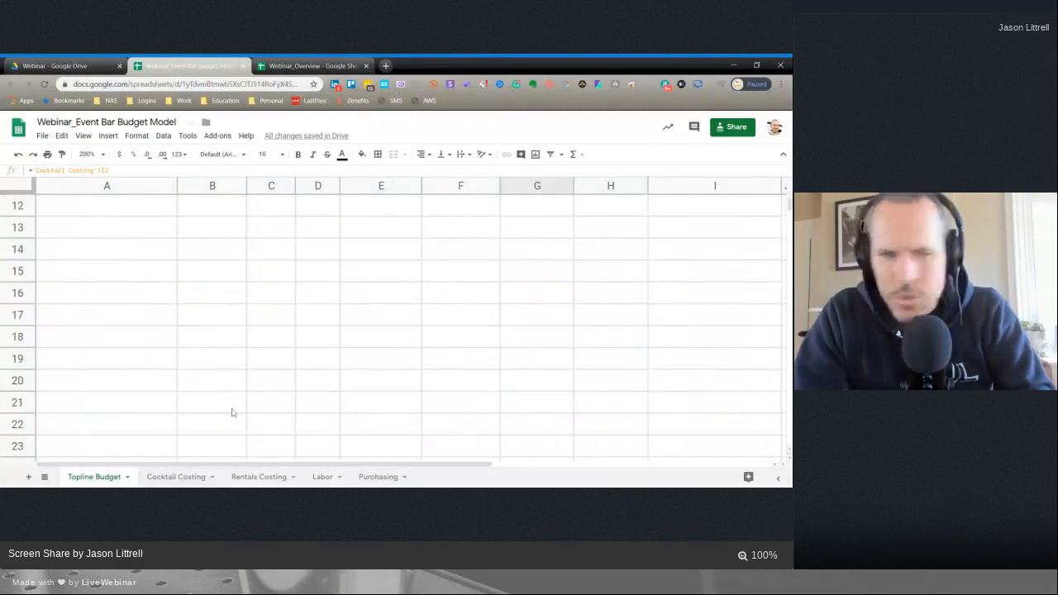
{"action": "scroll", "coordinate": [232, 412], "scroll_direction": "up", "scroll_amount": 4}
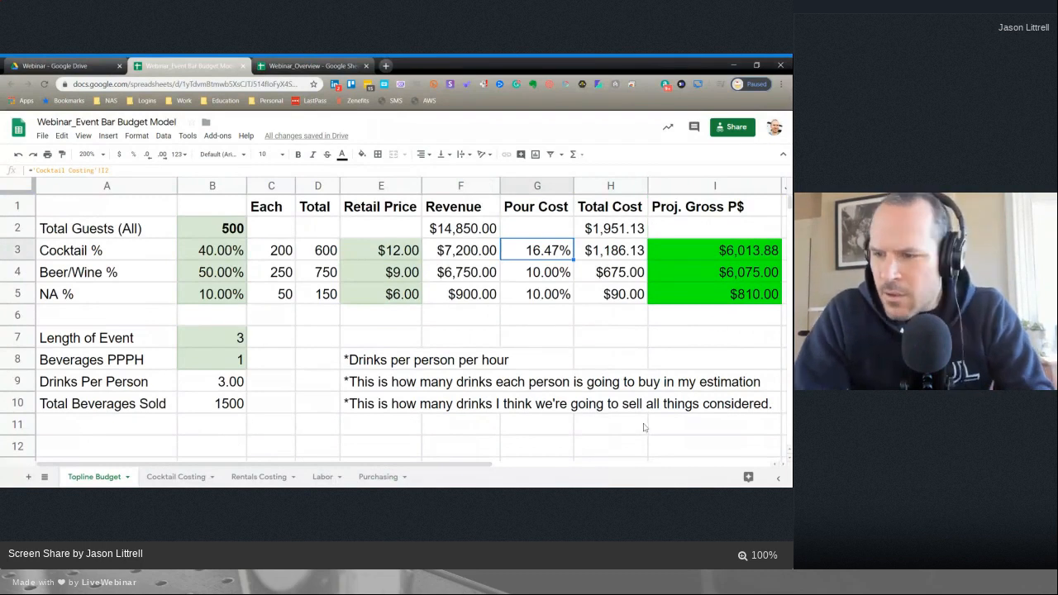
{"action": "scroll", "coordinate": [573, 402], "scroll_direction": "down", "scroll_amount": 6}
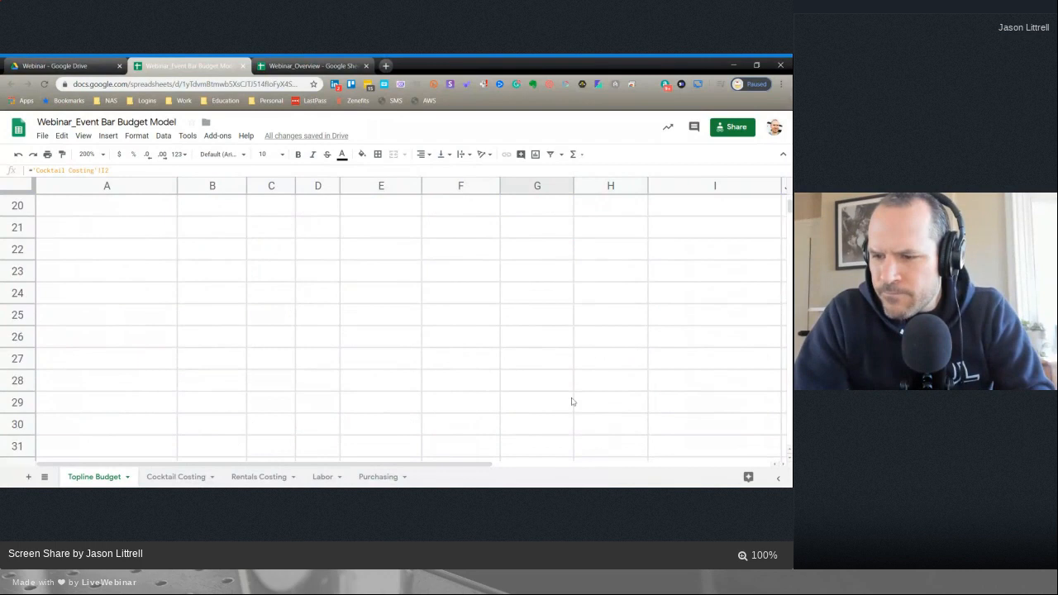
{"action": "scroll", "coordinate": [572, 402], "scroll_direction": "up", "scroll_amount": 6}
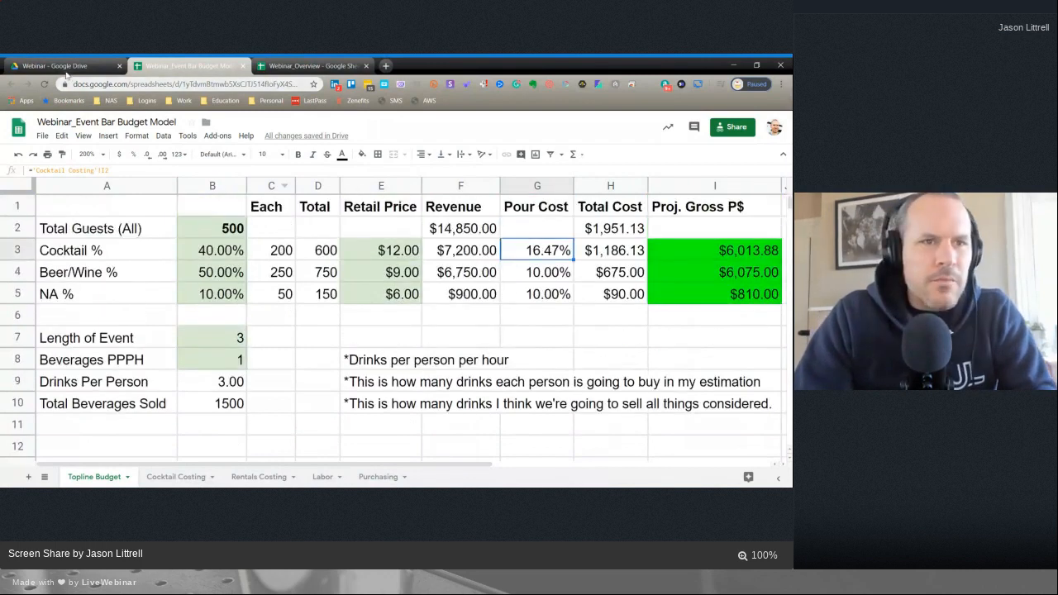
- Switch to Google Drive and copy the view-only share link for the Webinar_Event Bar Budget Model file
{"action": "left_click", "coordinate": [66, 68]}
{"action": "right_click", "coordinate": [220, 241]}
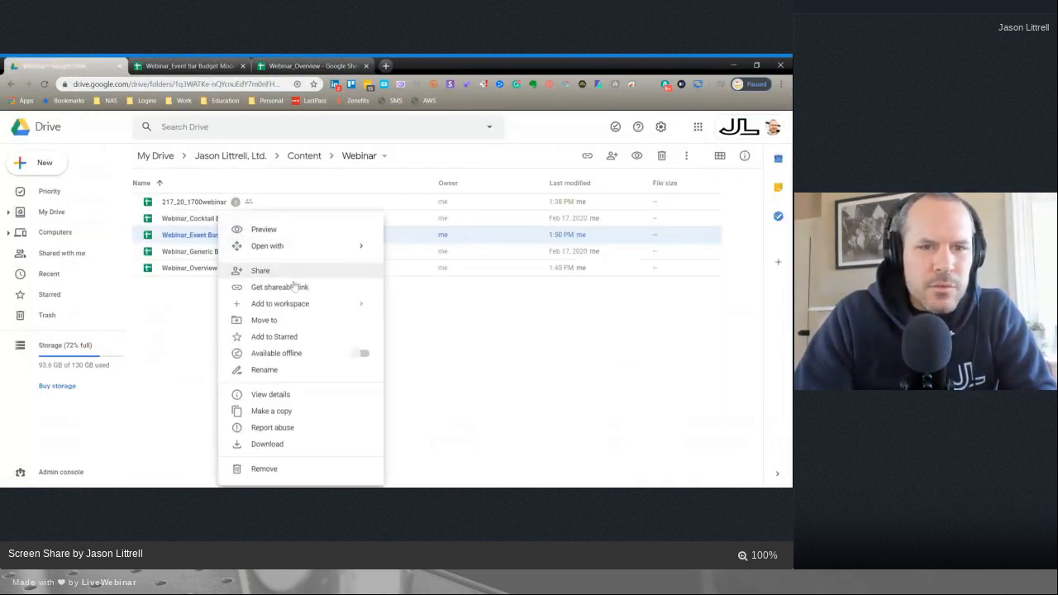
{"action": "left_click", "coordinate": [281, 269]}
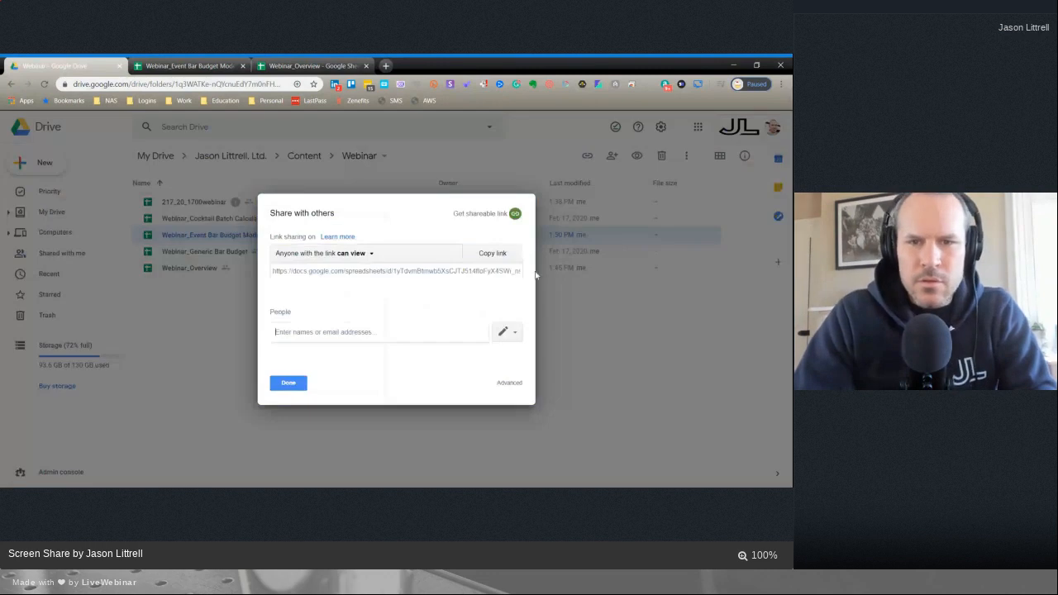
{"action": "left_click", "coordinate": [493, 254]}
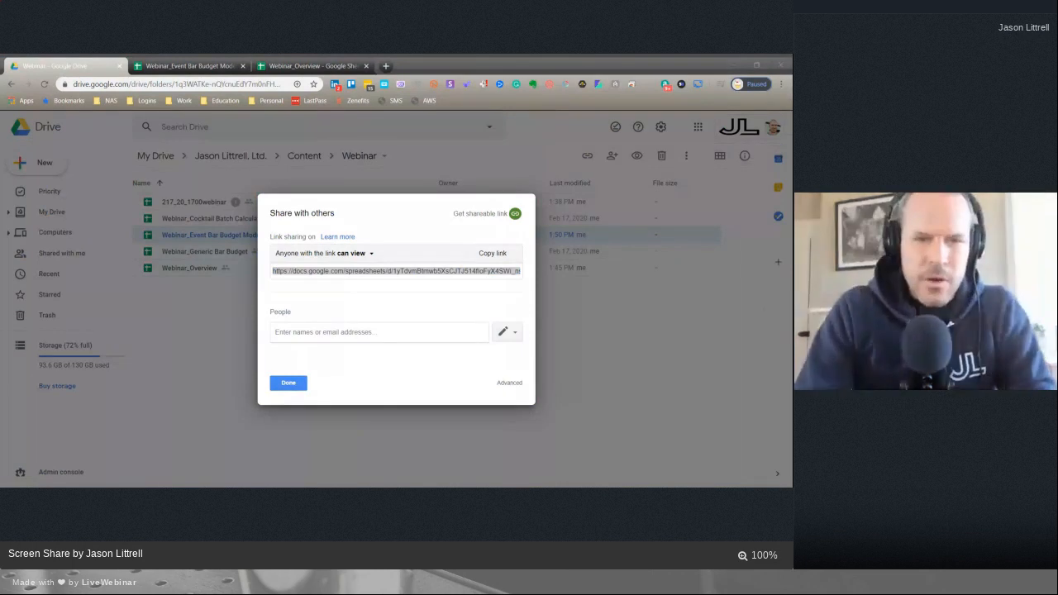
{"action": "left_click", "coordinate": [449, 316]}
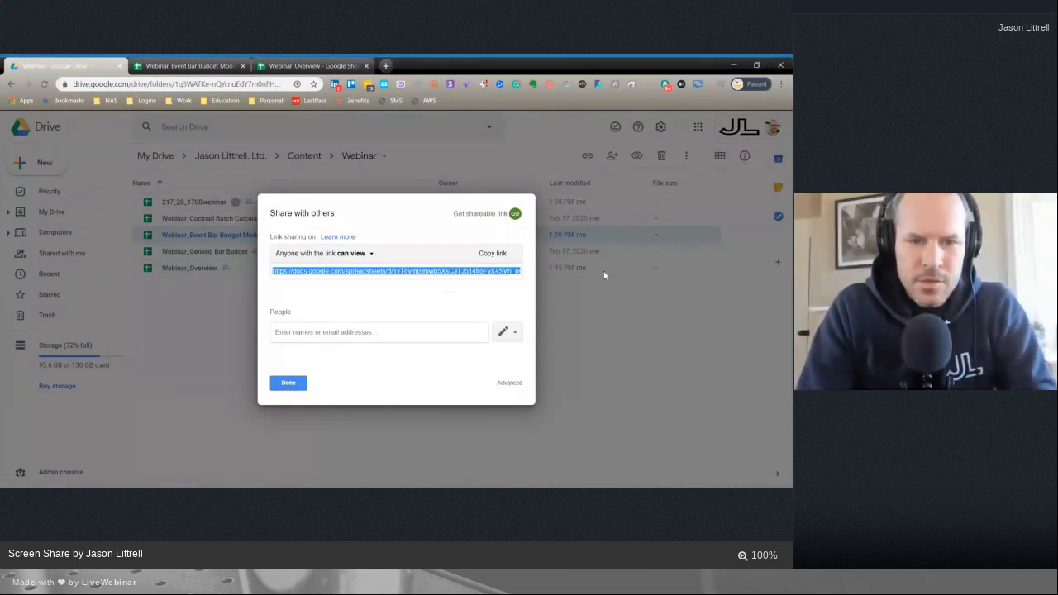
{"action": "left_click", "coordinate": [288, 383]}
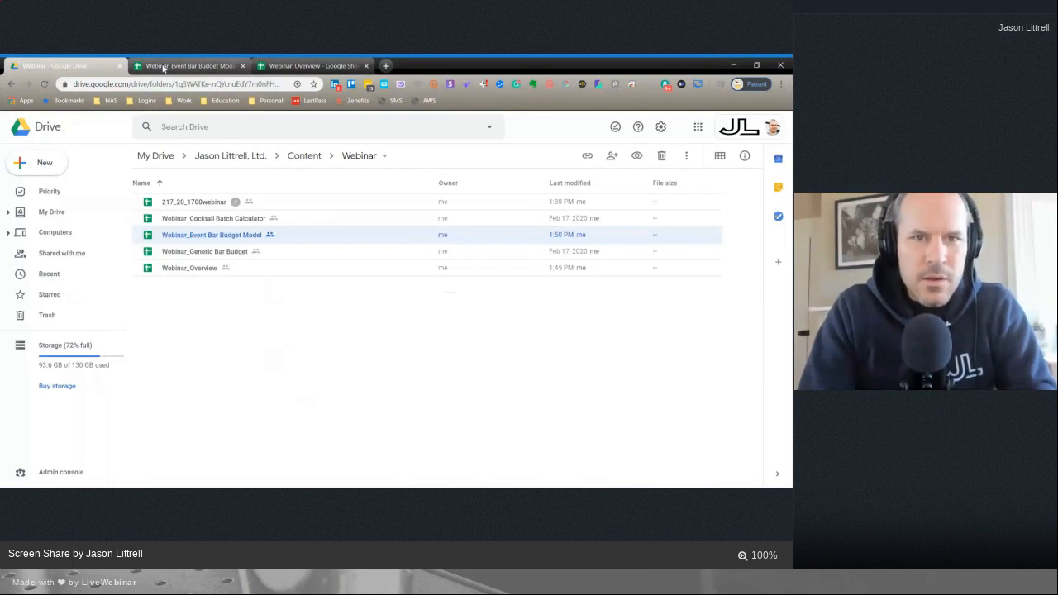
- Return to the Webinar_Event Bar Budget Model spreadsheet and examine G3's reference to cell I2 of the Cocktail Costing sheet
{"action": "left_click", "coordinate": [164, 67]}
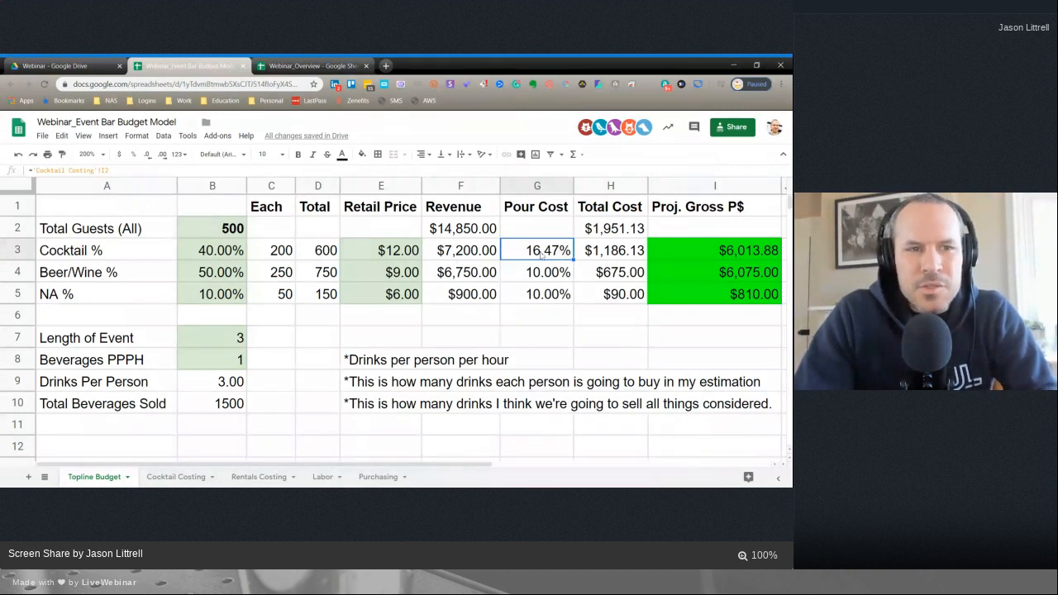
{"action": "left_click_drag", "start_coordinate": [111, 170], "coordinate": [30, 172]}
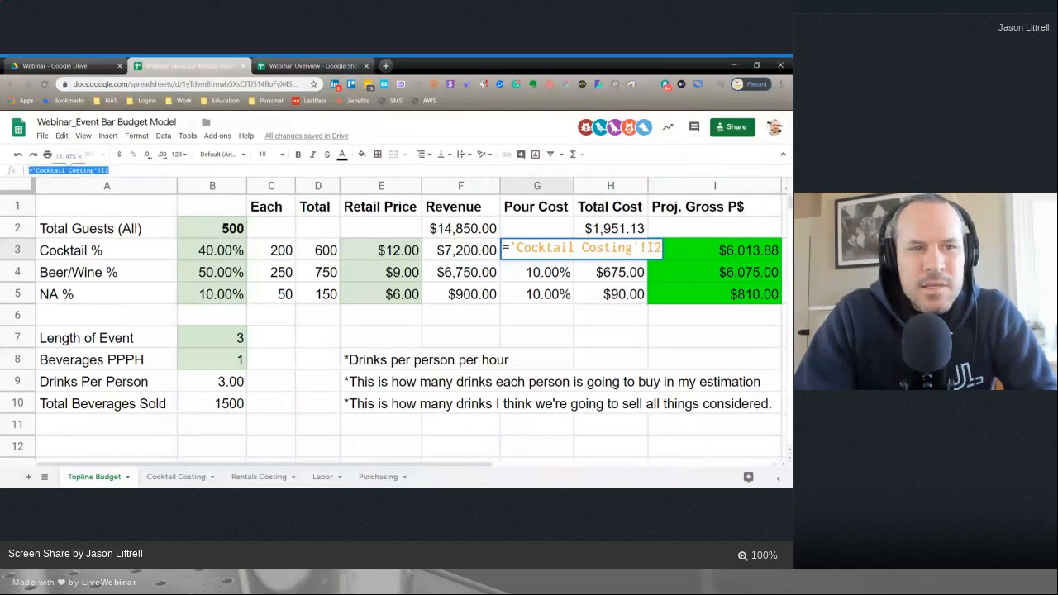
{"action": "left_click", "coordinate": [108, 170]}
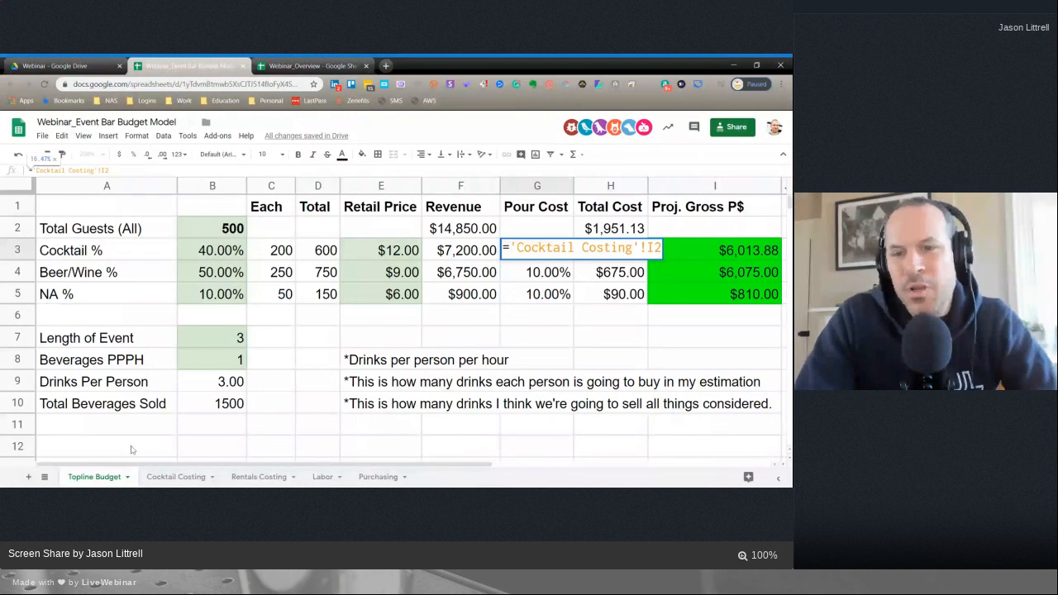
{"action": "left_click", "coordinate": [537, 360]}
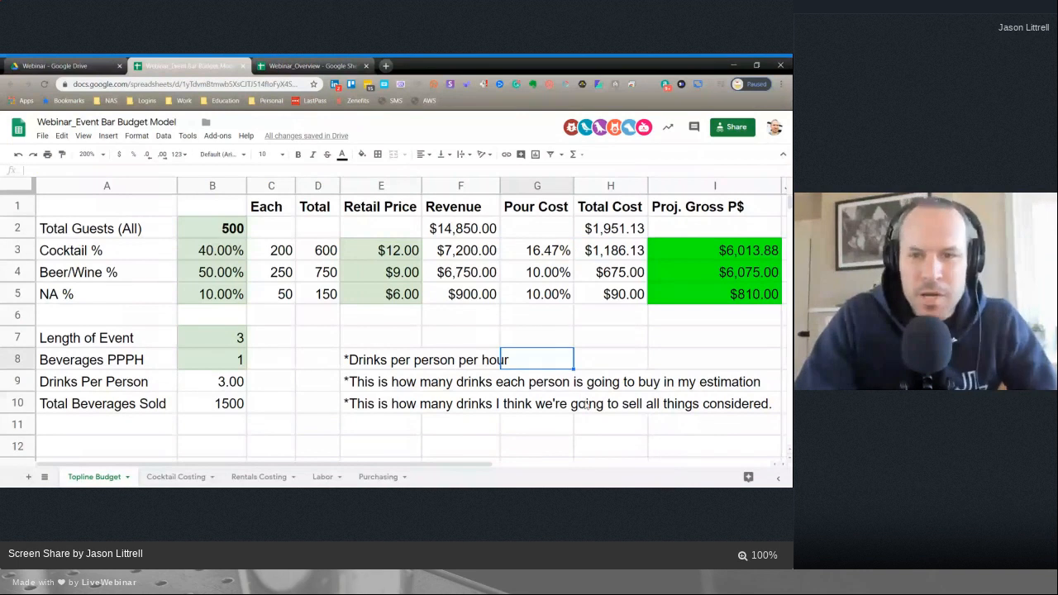
- Open the Cocktail Costing sheet and look over the New York Sour and Gin Sour cost tables
{"action": "scroll", "coordinate": [407, 382], "scroll_direction": "down", "scroll_amount": 1}
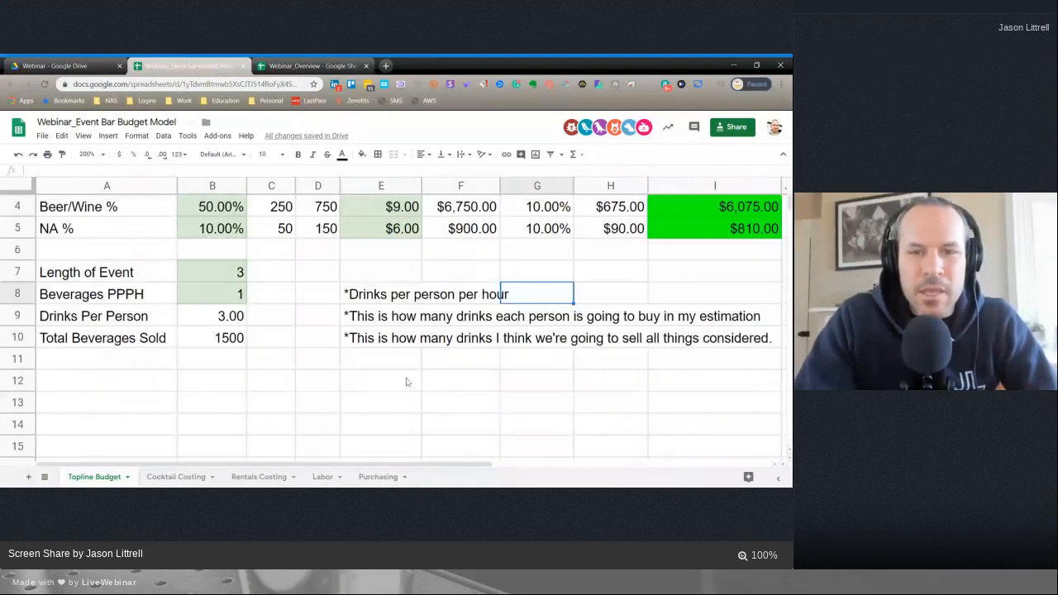
{"action": "scroll", "coordinate": [407, 382], "scroll_direction": "up", "scroll_amount": 1}
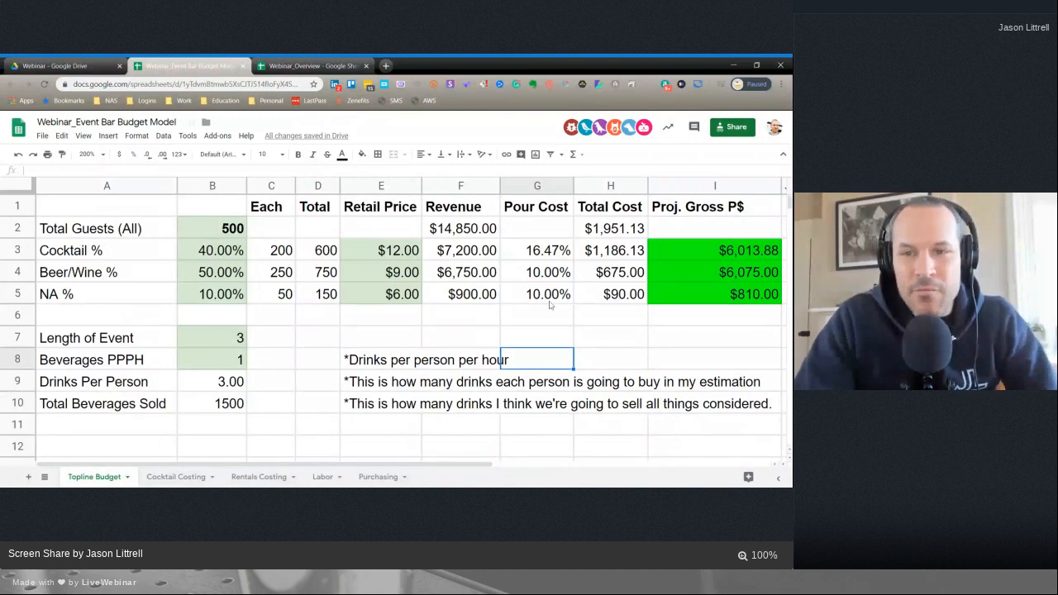
{"action": "left_click", "coordinate": [175, 478]}
{"action": "scroll", "coordinate": [362, 387], "scroll_direction": "down", "scroll_amount": 1}
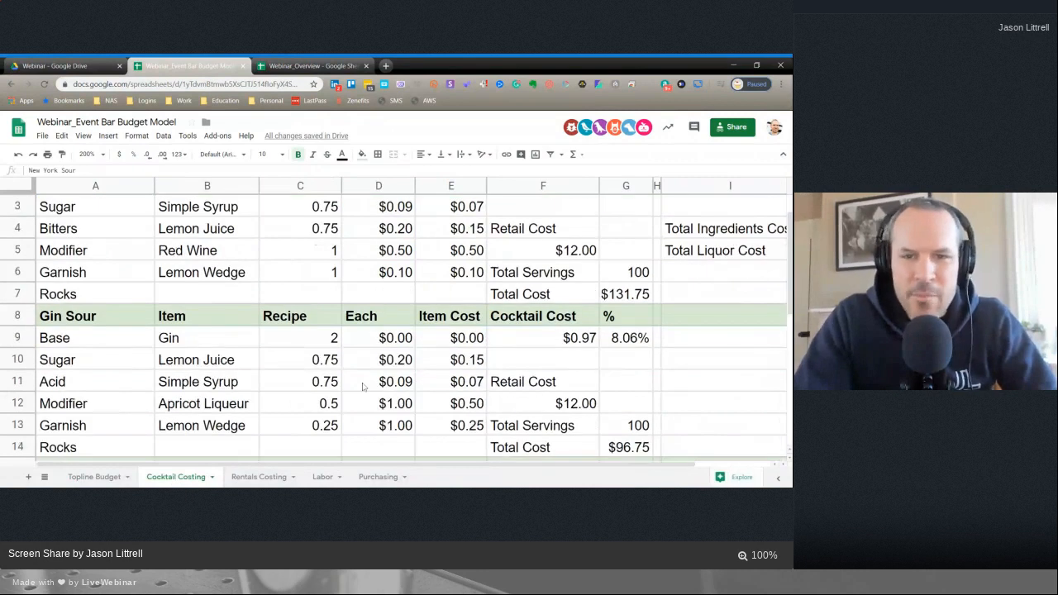
{"action": "scroll", "coordinate": [362, 387], "scroll_direction": "up", "scroll_amount": 1}
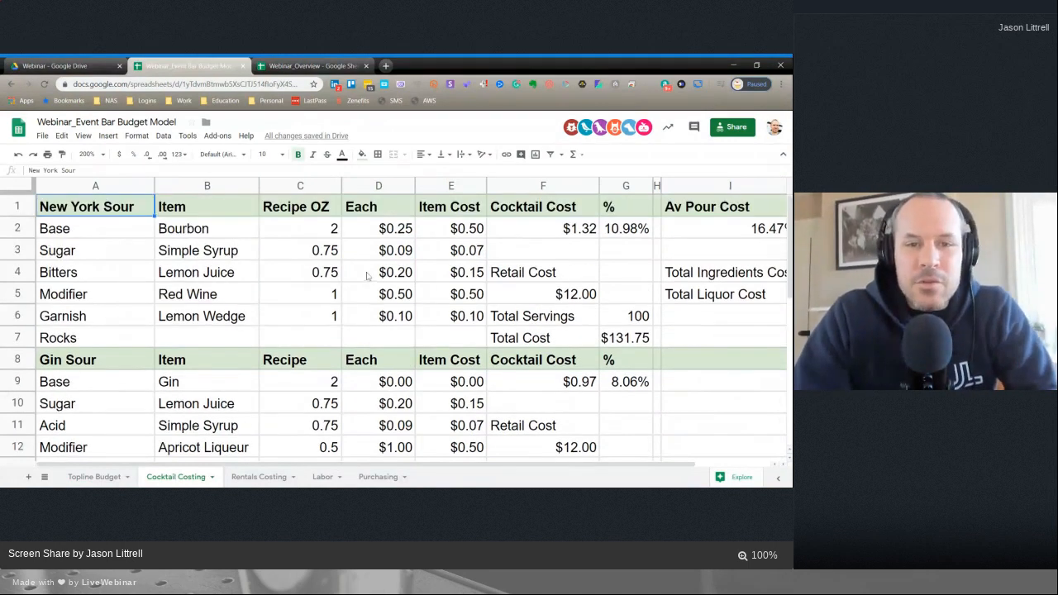
- Examine the New York Sour's Recipe OZ and Each values and the Item Cost formula in E2
{"action": "left_click_drag", "start_coordinate": [333, 232], "coordinate": [325, 327]}
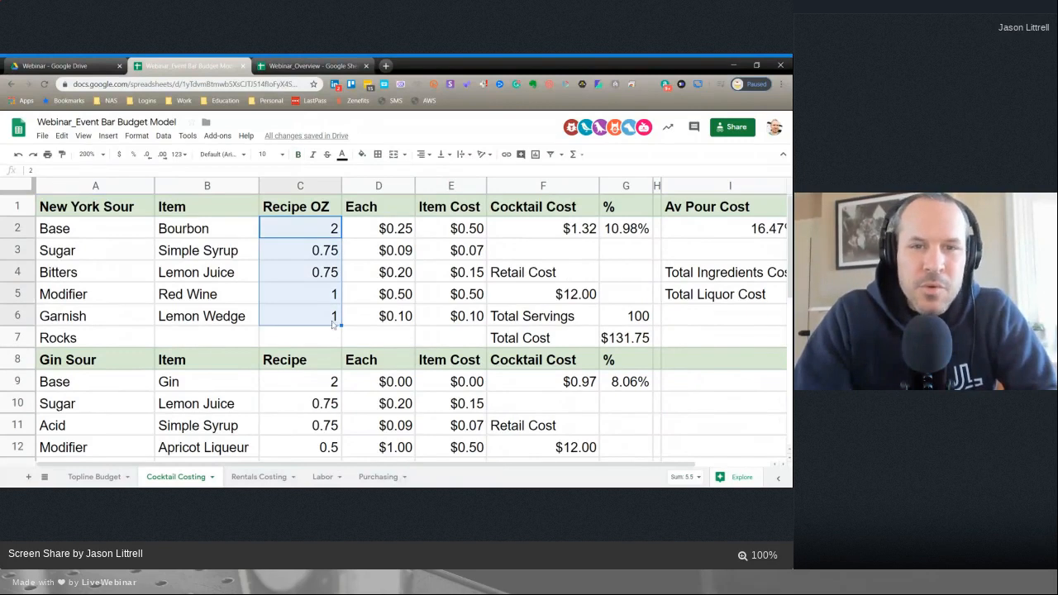
{"action": "left_click", "coordinate": [406, 234]}
{"action": "left_click_drag", "start_coordinate": [406, 234], "coordinate": [407, 322]}
{"action": "left_click", "coordinate": [445, 332]}
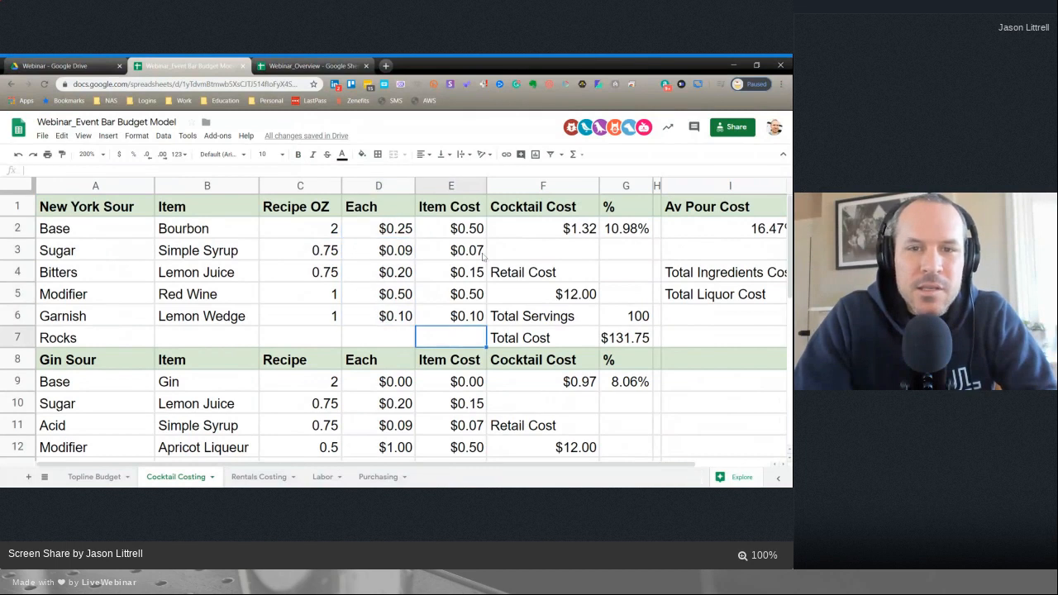
{"action": "double_click", "coordinate": [468, 238]}
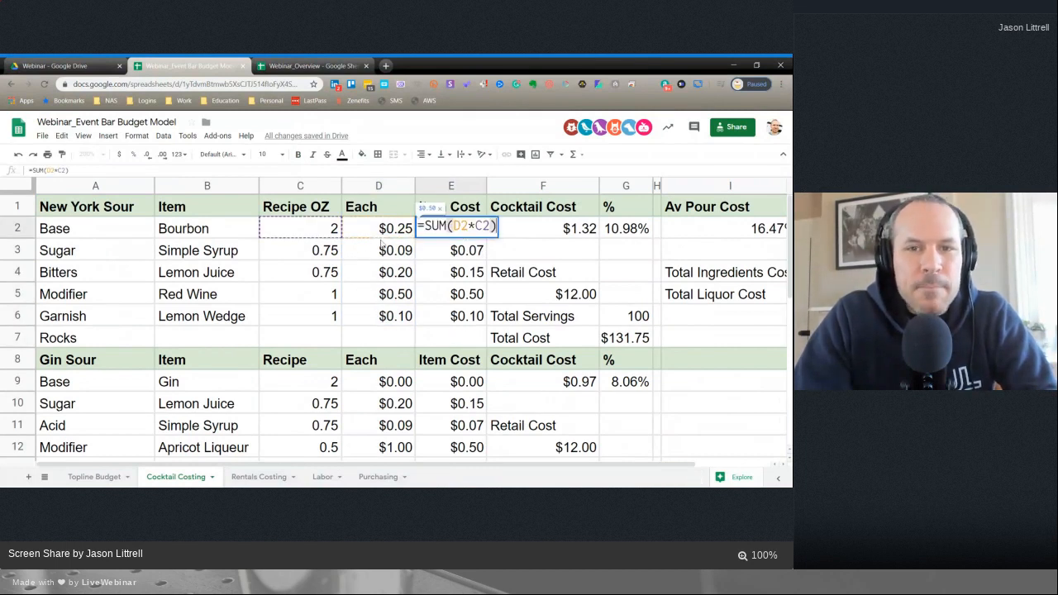
{"action": "left_click", "coordinate": [543, 294]}
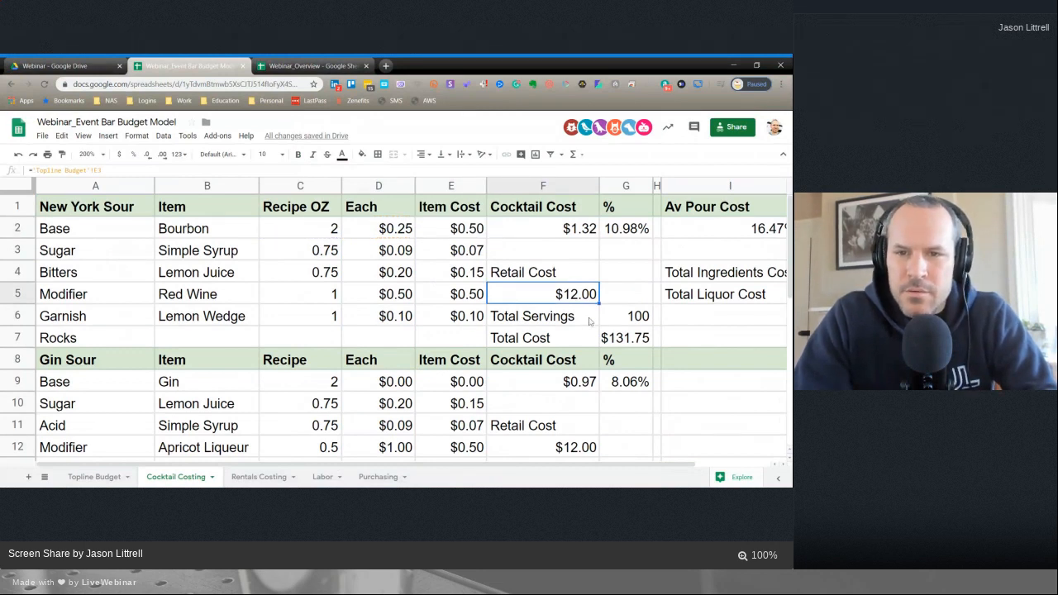
- Examine the New York Sour's Cocktail Cost sum formula in F2 and its Retail Cost reference in F5
{"action": "left_click", "coordinate": [582, 234]}
{"action": "double_click", "coordinate": [581, 235]}
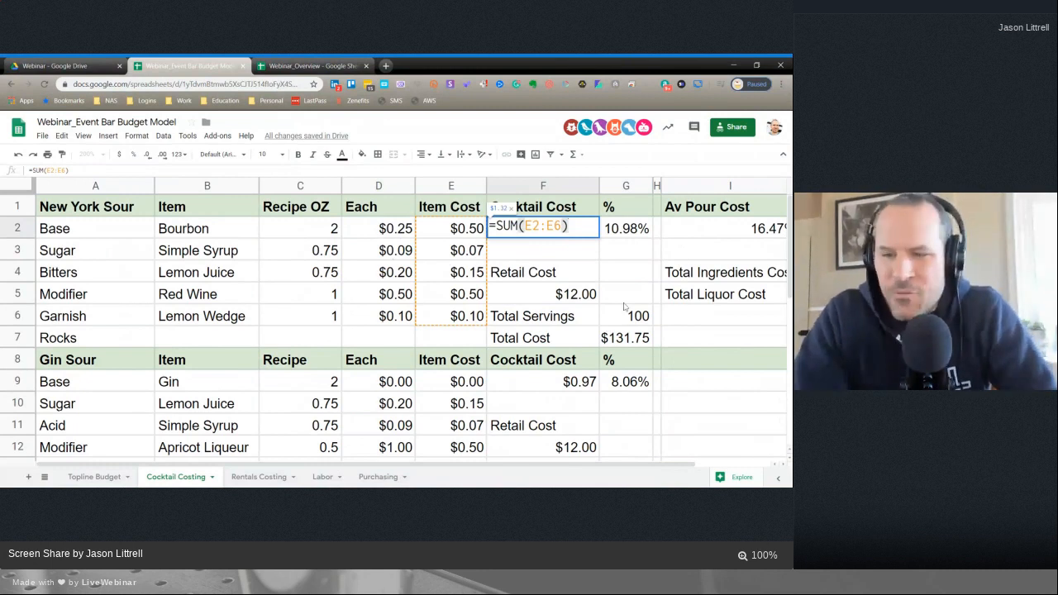
{"action": "left_click", "coordinate": [565, 302]}
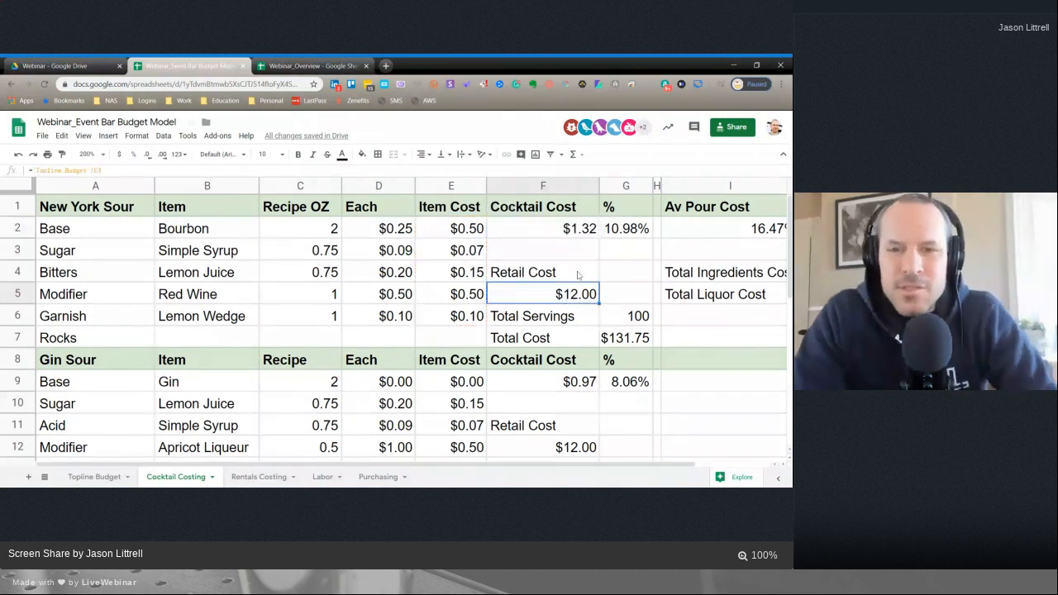
{"action": "double_click", "coordinate": [567, 233]}
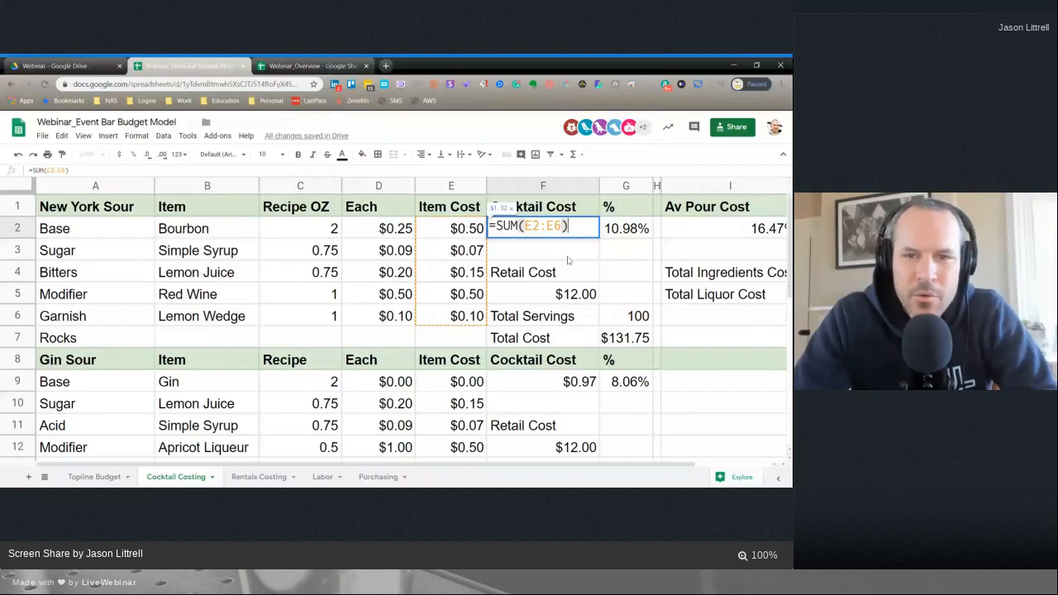
{"action": "left_click", "coordinate": [562, 293]}
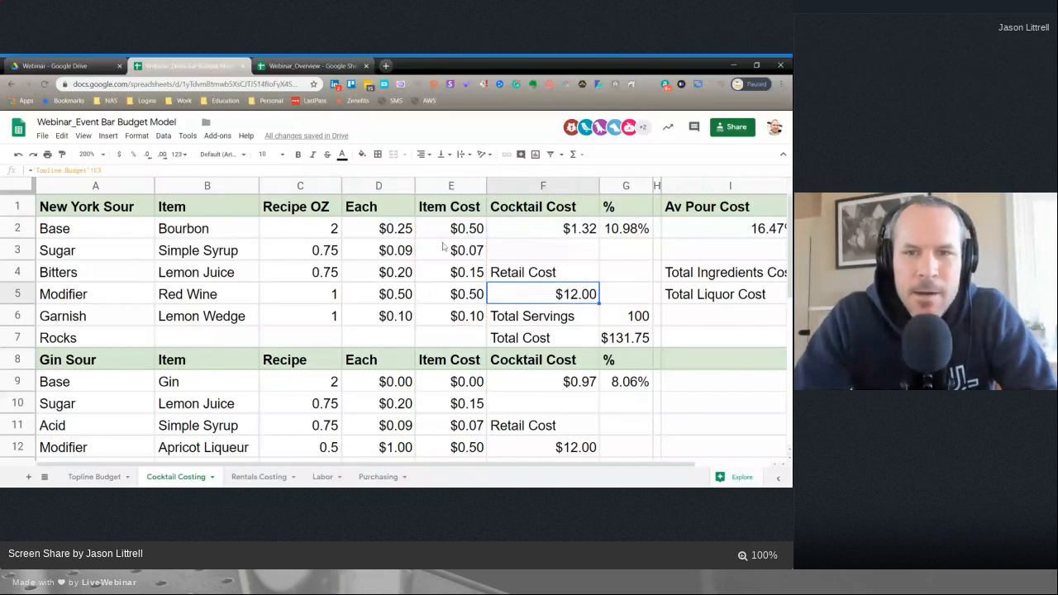
- Set the Bourbon Each price in D2 to 50 and check the Cocktail Cost in F2
{"action": "left_click", "coordinate": [403, 234]}
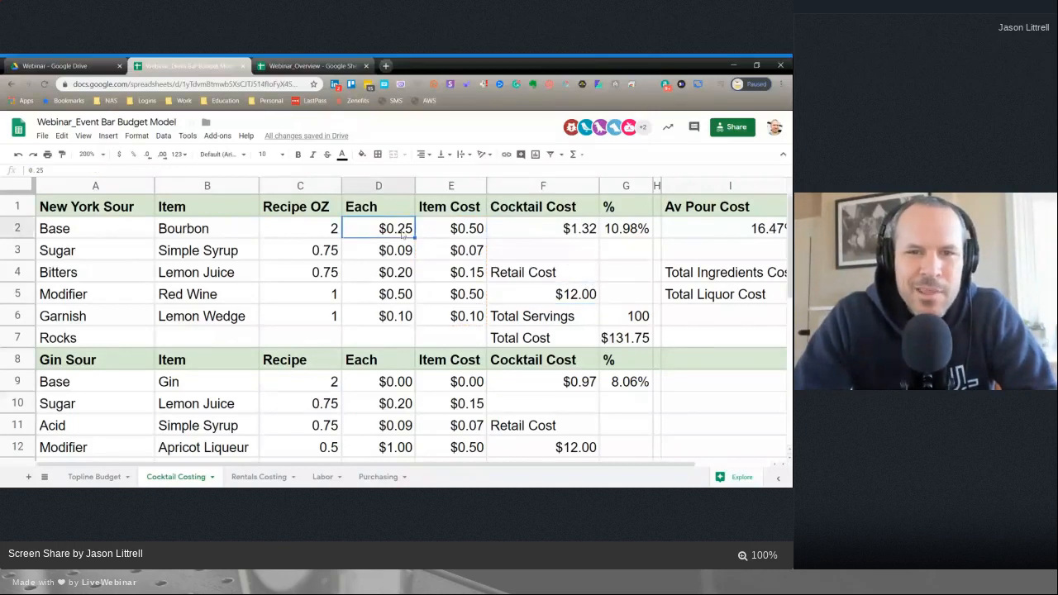
{"action": "type", "text": "50"}
{"action": "key", "text": "Return"}
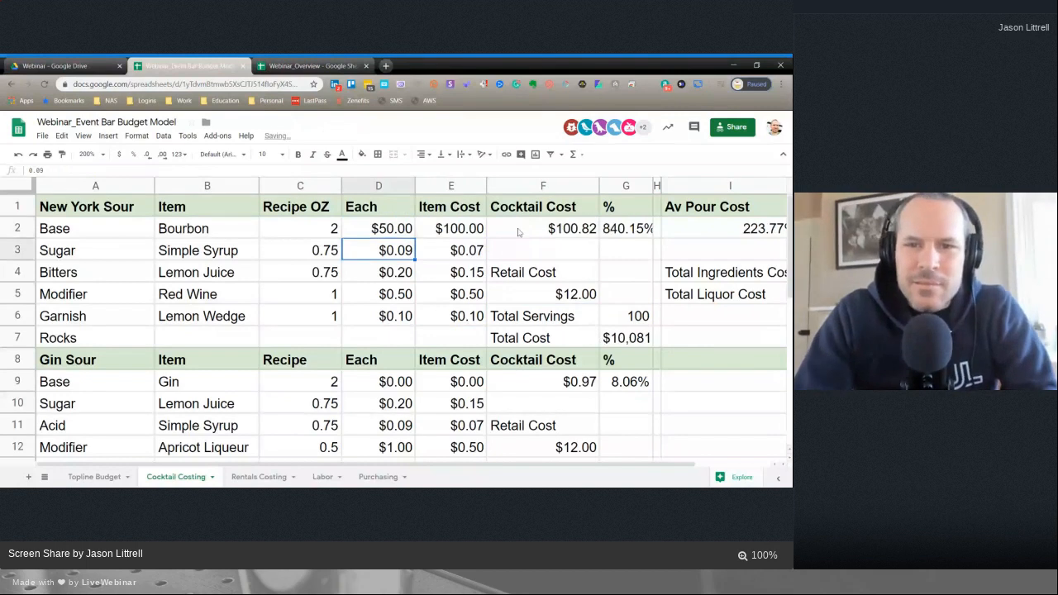
{"action": "left_click", "coordinate": [571, 234]}
- Set the Bourbon Each price in D2 to .50
{"action": "double_click", "coordinate": [396, 235]}
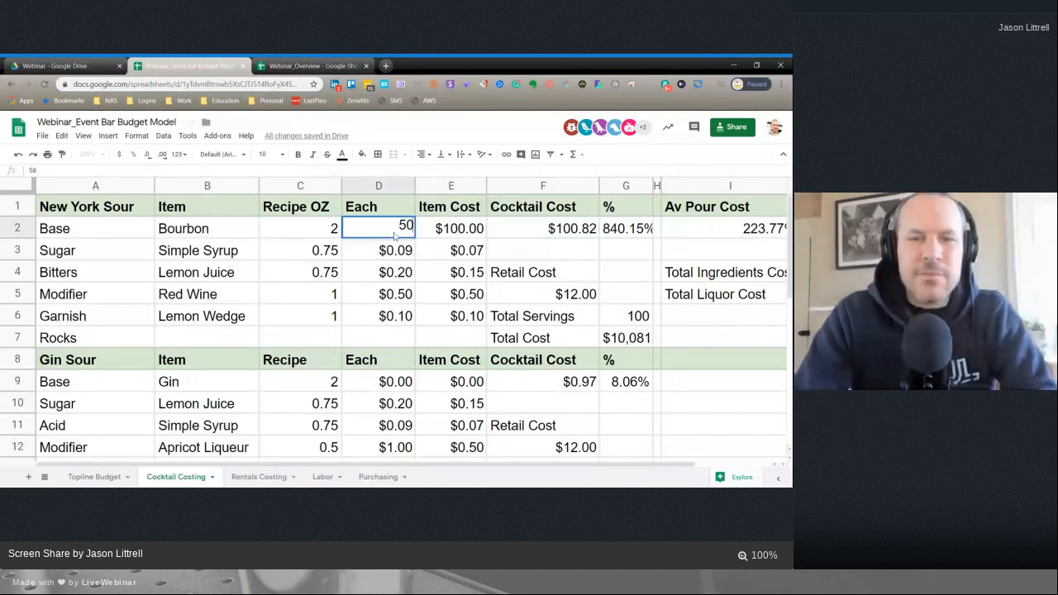
{"action": "key", "text": "BackSpace"}
{"action": "key", "text": "BackSpace"}
{"action": "type", "text": ".50"}
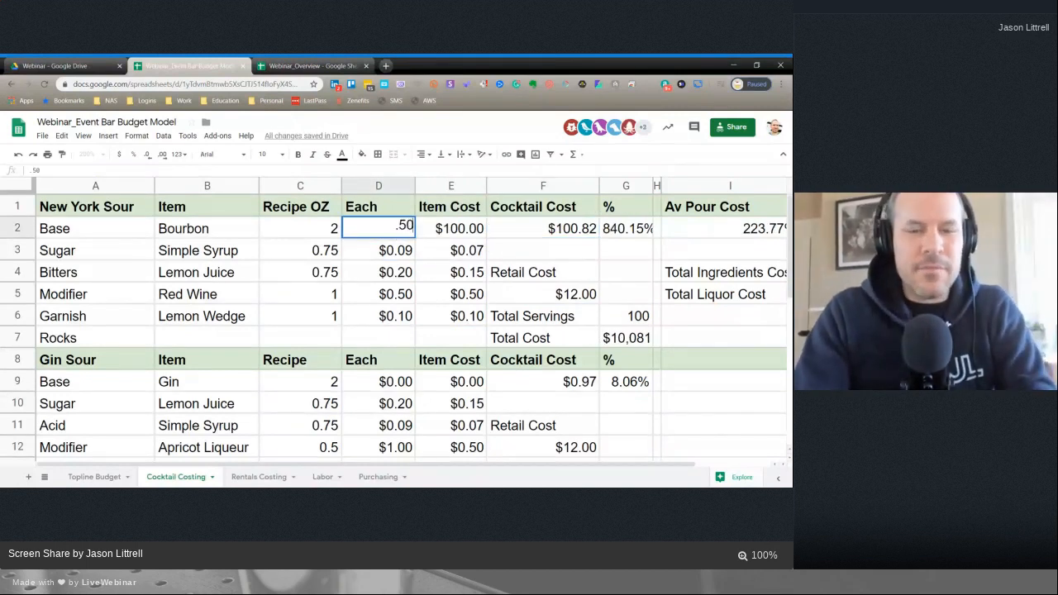
{"action": "key", "text": "Return"}
- Examine the New York Sour's Cocktail Cost in F2 and the cost percentage formula in G2
{"action": "left_click", "coordinate": [553, 236]}
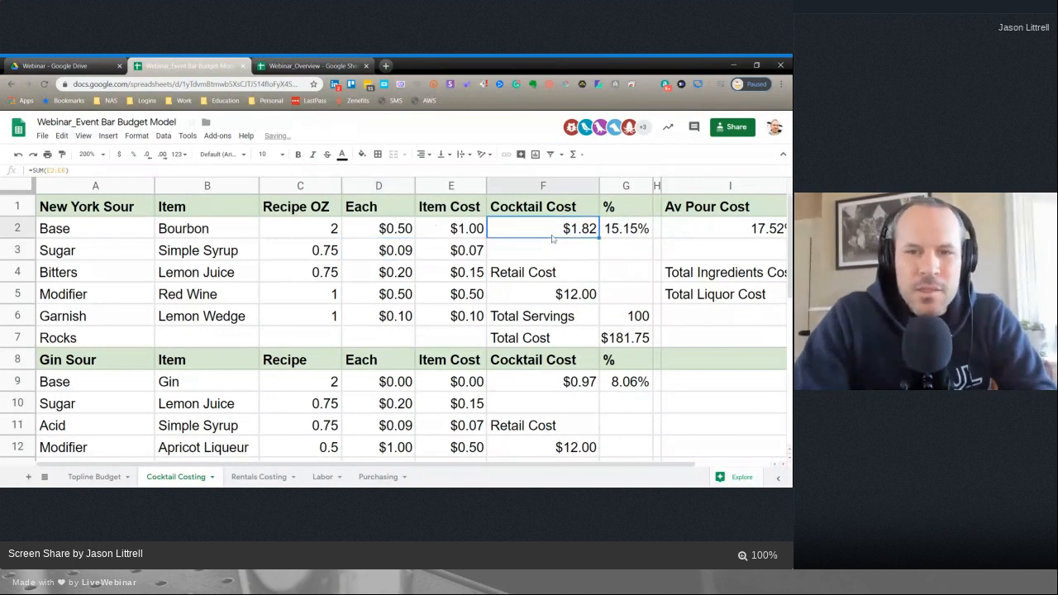
{"action": "double_click", "coordinate": [552, 238]}
{"action": "left_click", "coordinate": [571, 278]}
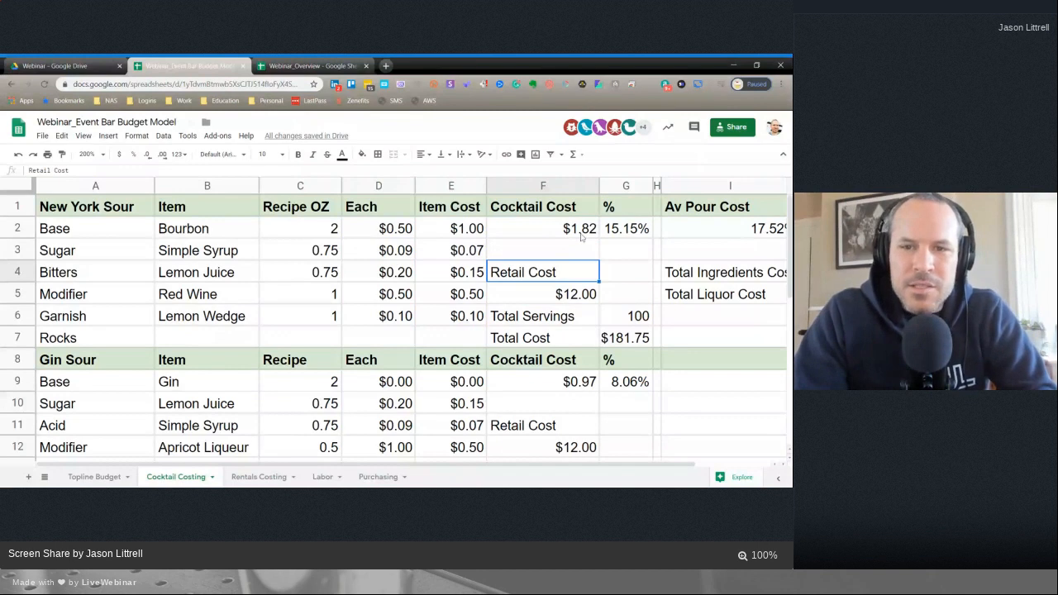
{"action": "double_click", "coordinate": [620, 234]}
{"action": "key", "text": "Escape"}
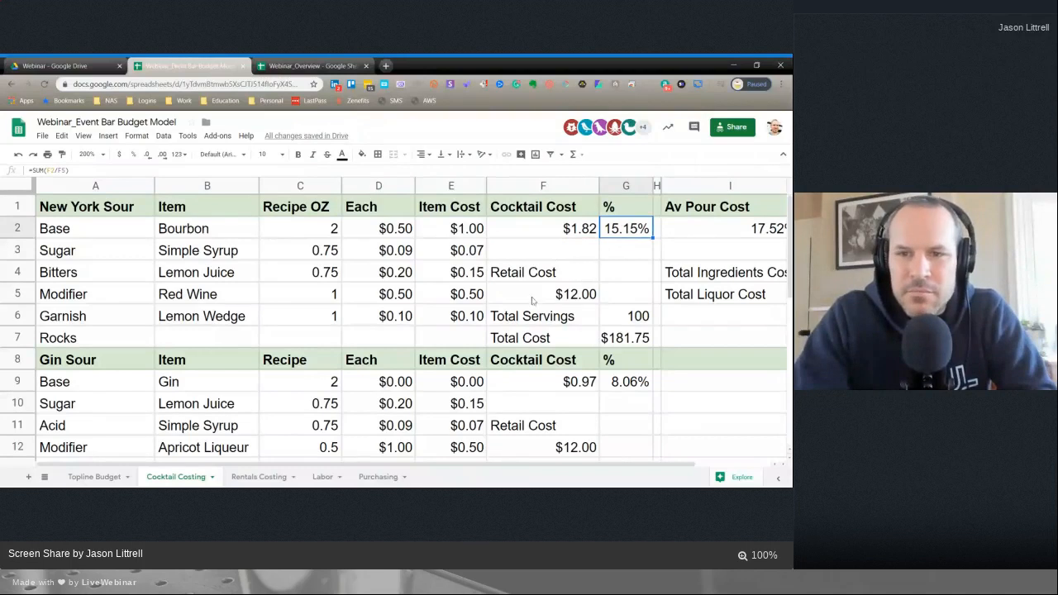
- Examine the New York Sour's Total Servings in G6 and the Total Cost formula in G7
{"action": "left_click", "coordinate": [638, 320]}
{"action": "left_click", "coordinate": [635, 345]}
{"action": "double_click", "coordinate": [635, 345]}
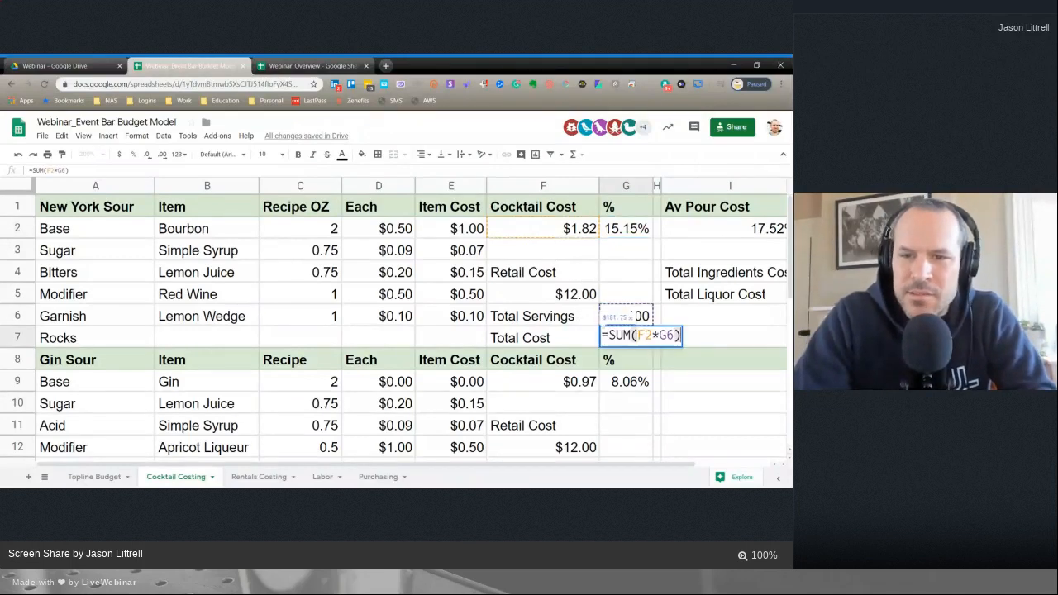
{"action": "left_click", "coordinate": [686, 405]}
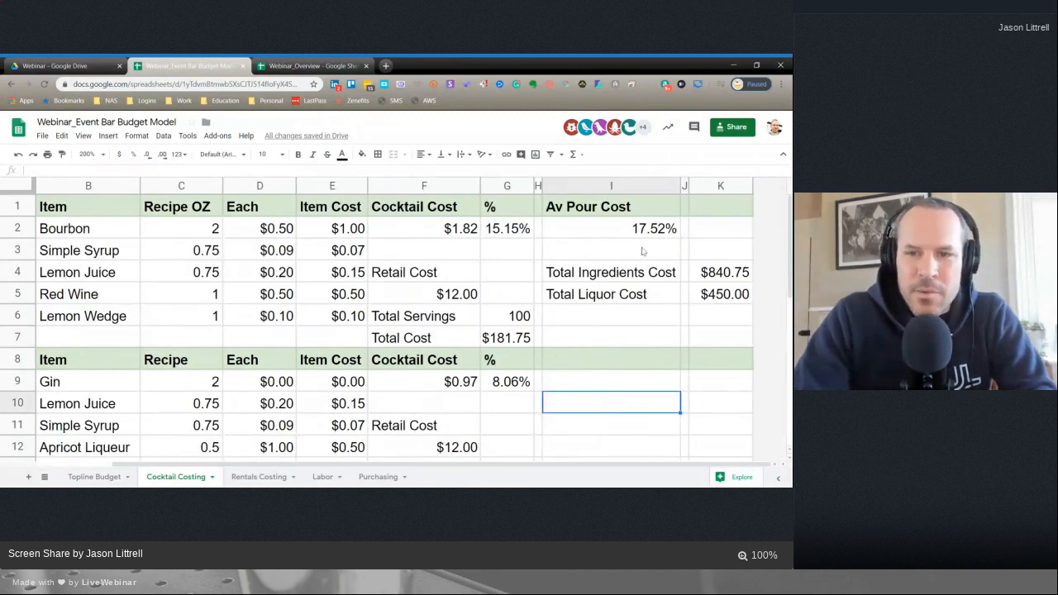
- Examine the Av Pour Cost average formula in I2 and the percentage cells it references
{"action": "double_click", "coordinate": [655, 233]}
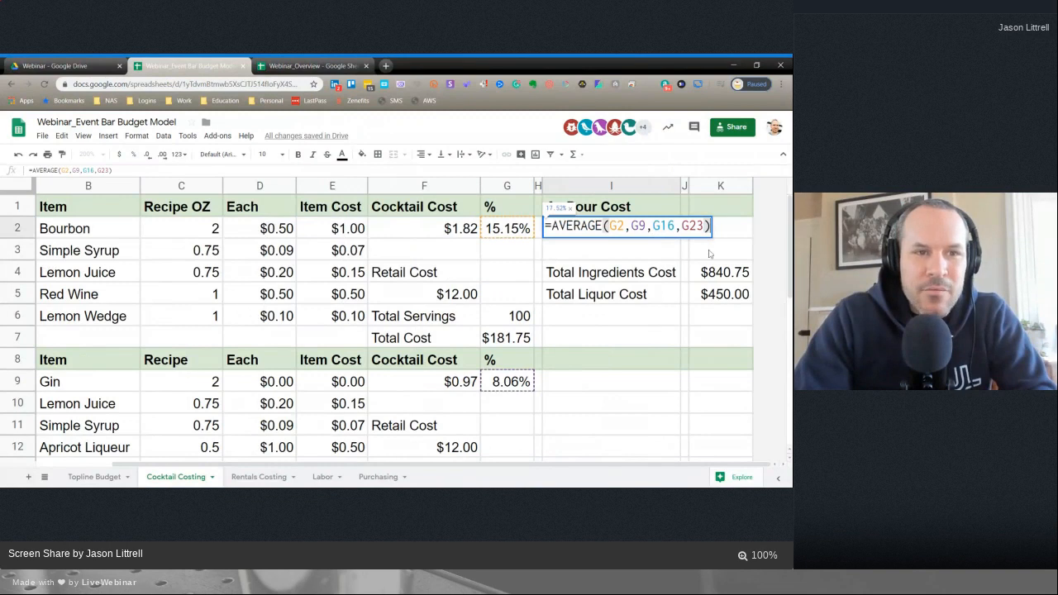
{"action": "scroll", "coordinate": [655, 319], "scroll_direction": "down", "scroll_amount": 1}
{"action": "scroll", "coordinate": [655, 318], "scroll_direction": "up", "scroll_amount": 1}
{"action": "scroll", "coordinate": [655, 319], "scroll_direction": "down", "scroll_amount": 1}
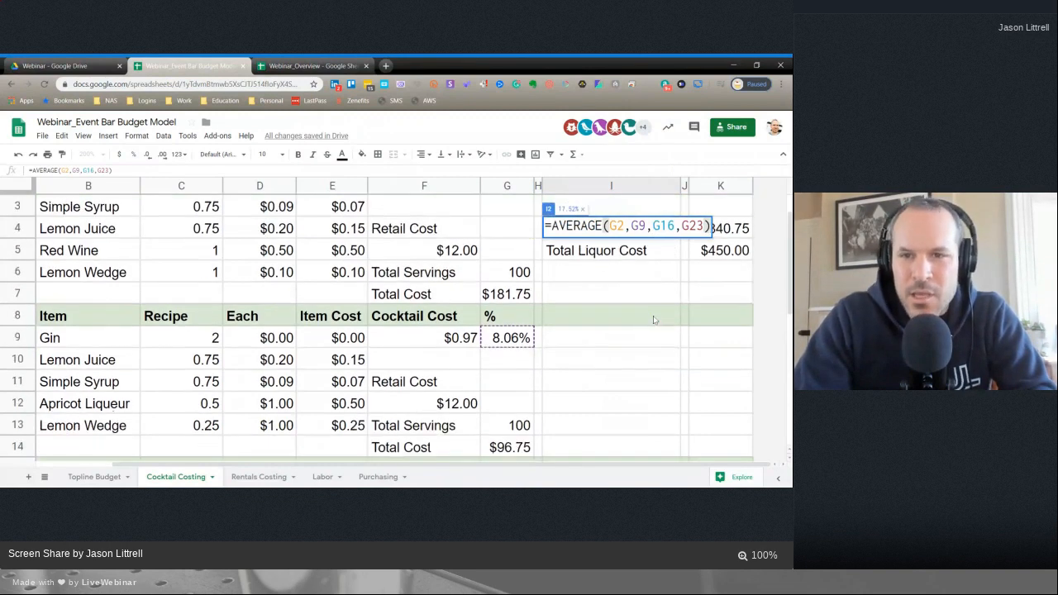
{"action": "left_click", "coordinate": [592, 330]}
- Review the Total Cost formula in G7 and the Total Cost cells of the other cocktails down the sheet
{"action": "double_click", "coordinate": [516, 296]}
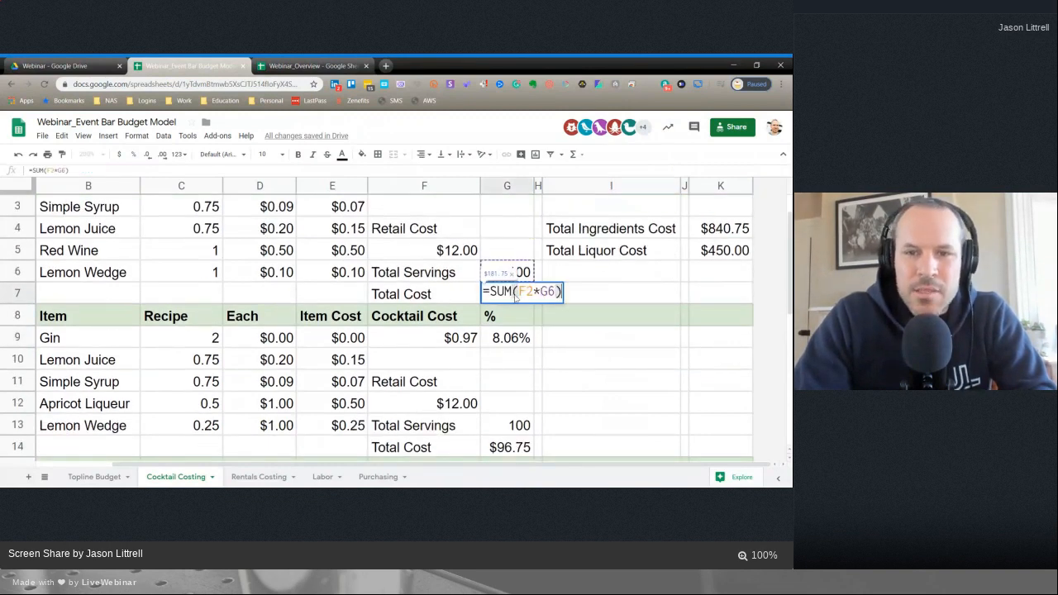
{"action": "left_click", "coordinate": [523, 312]}
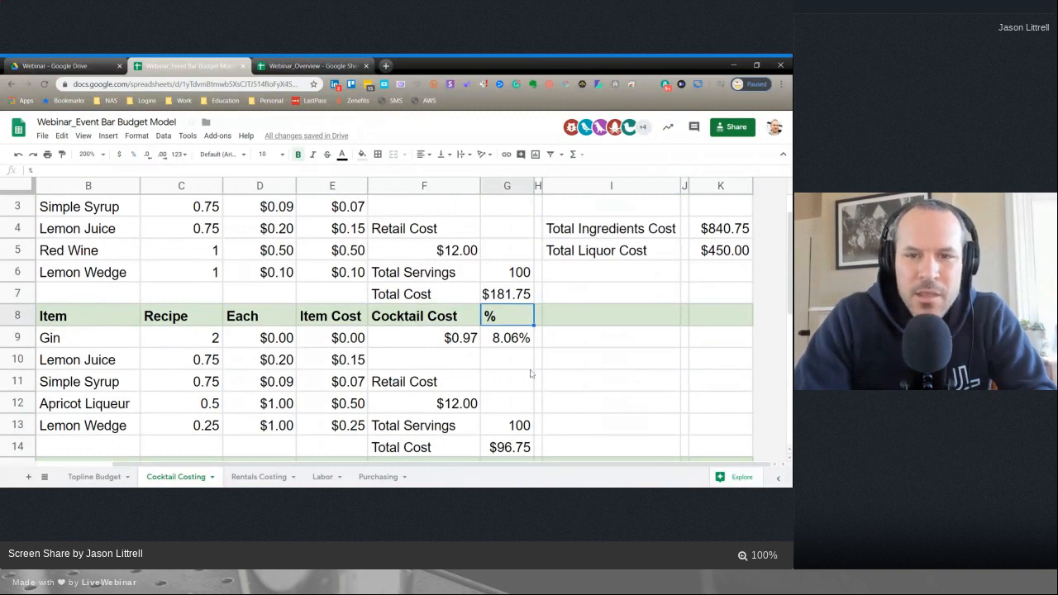
{"action": "scroll", "coordinate": [533, 374], "scroll_direction": "down", "scroll_amount": 2}
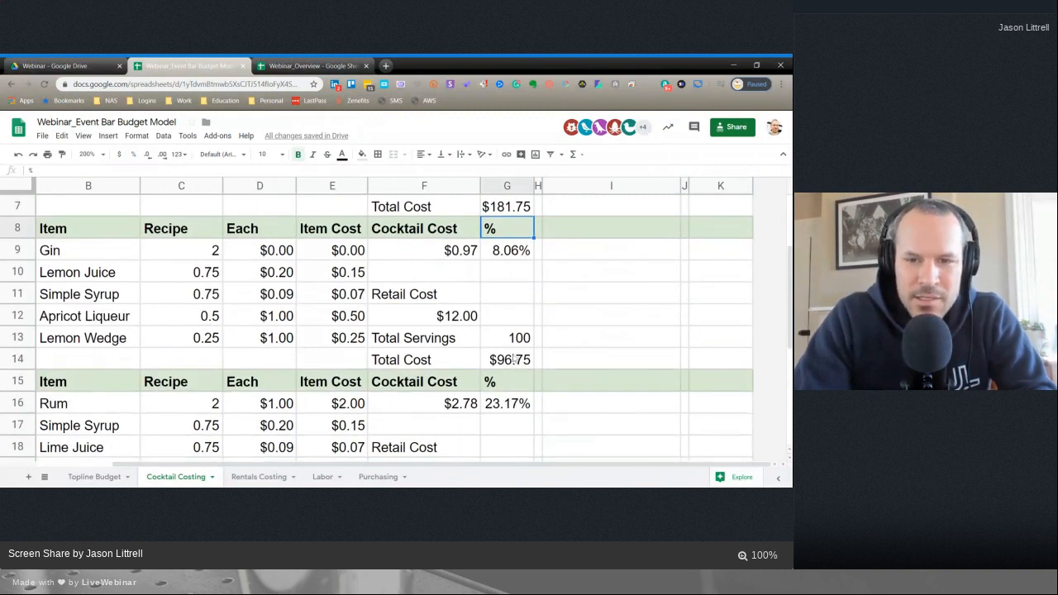
{"action": "scroll", "coordinate": [504, 377], "scroll_direction": "down", "scroll_amount": 3}
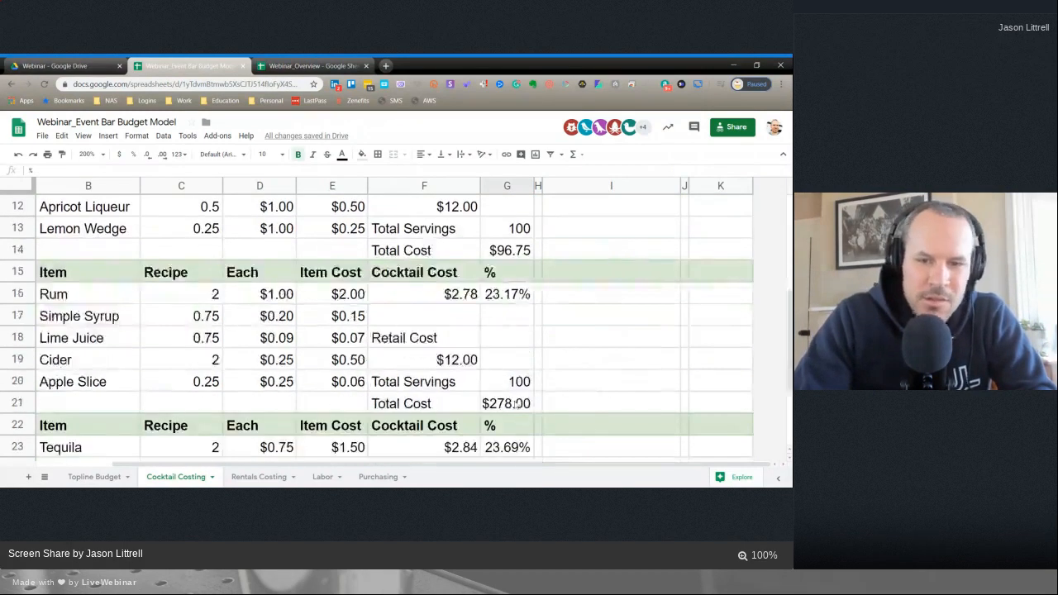
{"action": "scroll", "coordinate": [511, 409], "scroll_direction": "down", "scroll_amount": 5}
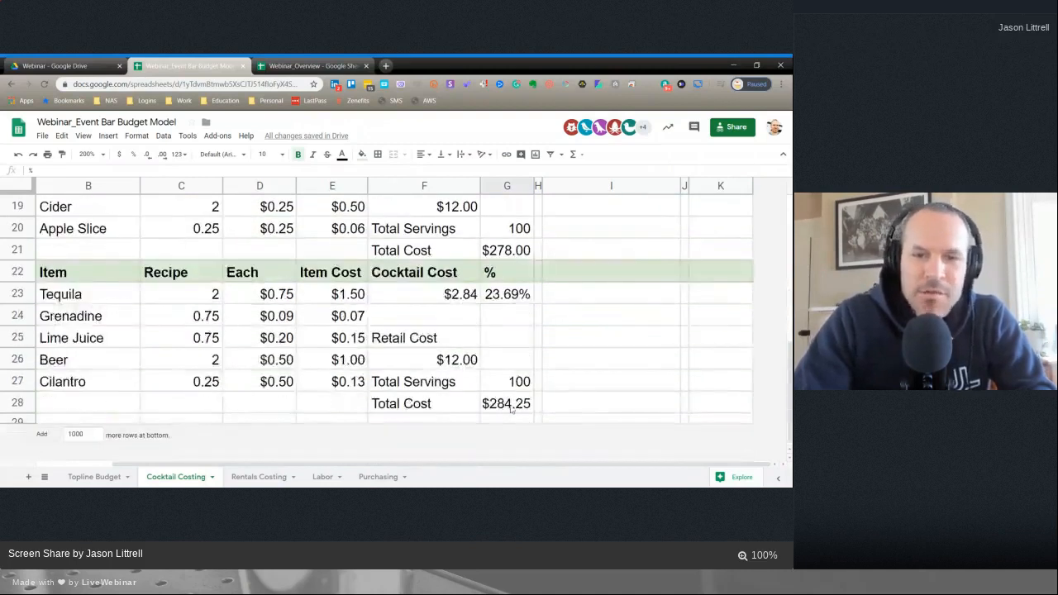
{"action": "scroll", "coordinate": [511, 409], "scroll_direction": "up", "scroll_amount": 12}
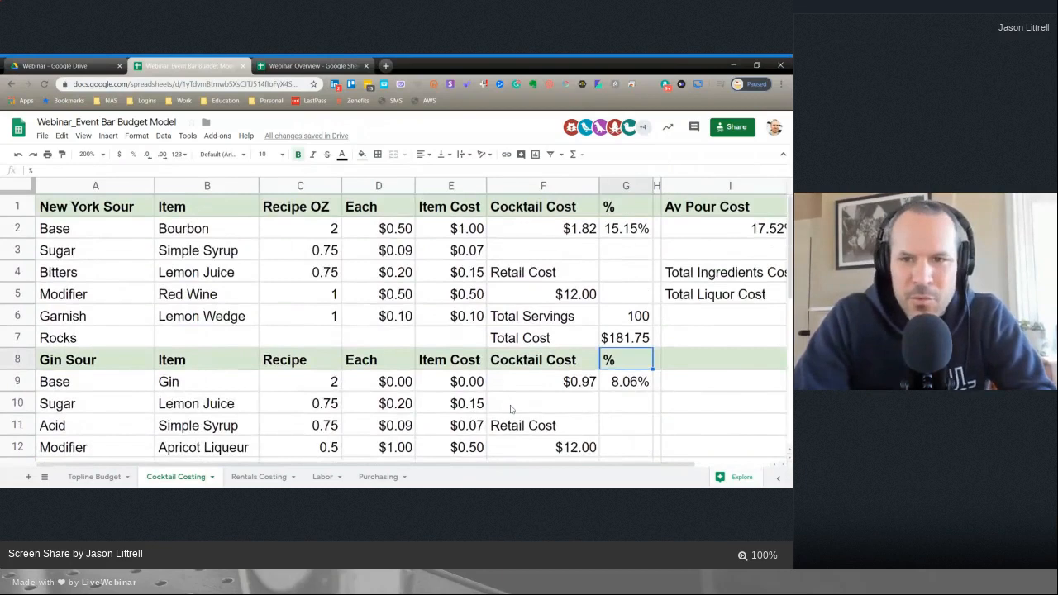
- Examine the Total Ingredients Cost formula in K4 and the Total Cost cells of each cocktail that it references
{"action": "scroll", "coordinate": [511, 410], "scroll_direction": "right", "scroll_amount": 3}
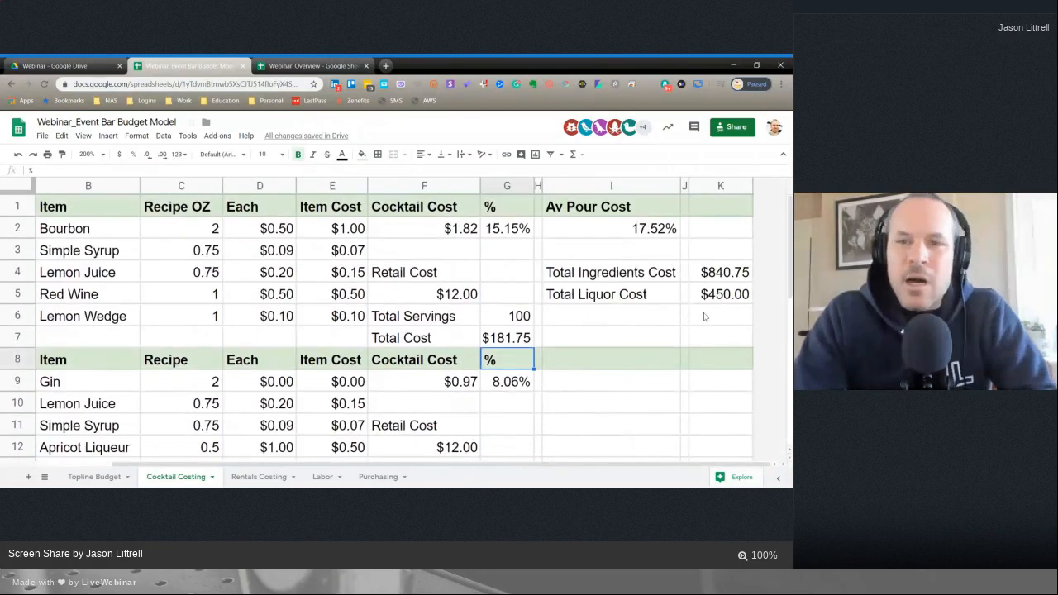
{"action": "left_click", "coordinate": [715, 276]}
{"action": "double_click", "coordinate": [715, 276]}
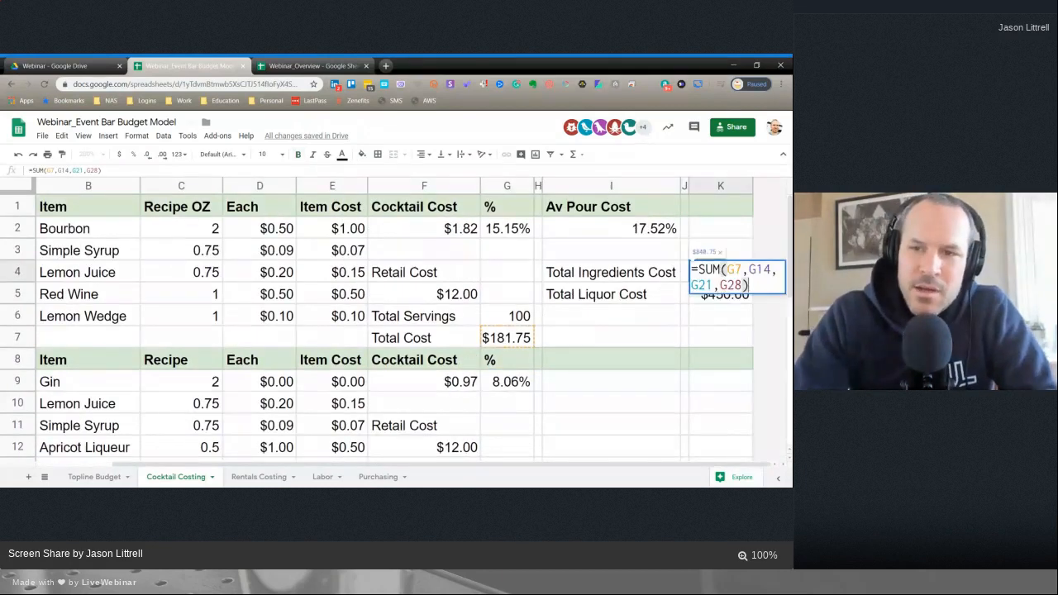
{"action": "key", "text": "Escape"}
{"action": "double_click", "coordinate": [740, 278]}
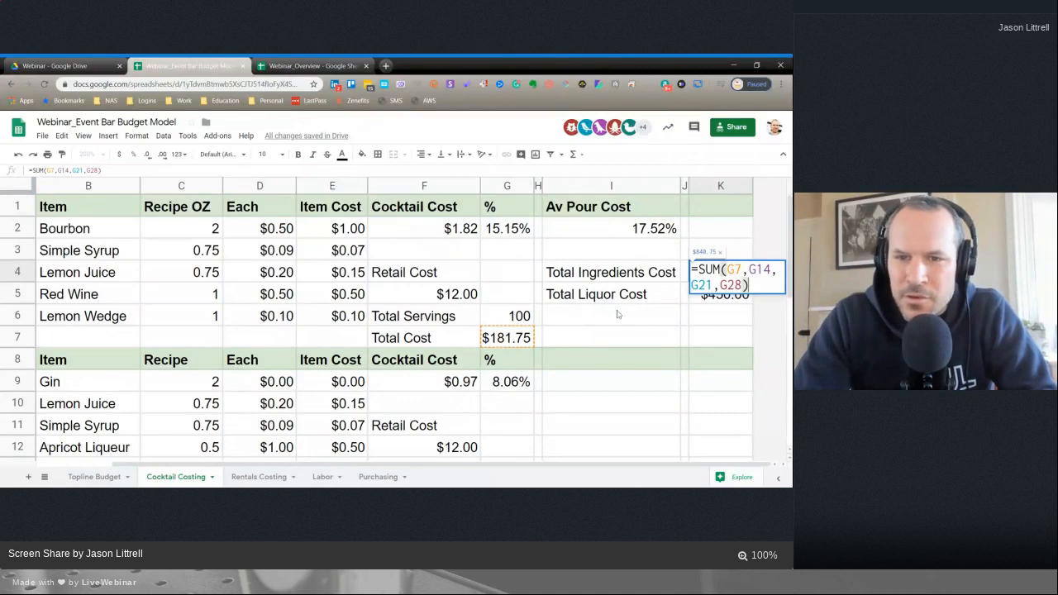
{"action": "scroll", "coordinate": [548, 348], "scroll_direction": "down", "scroll_amount": 1}
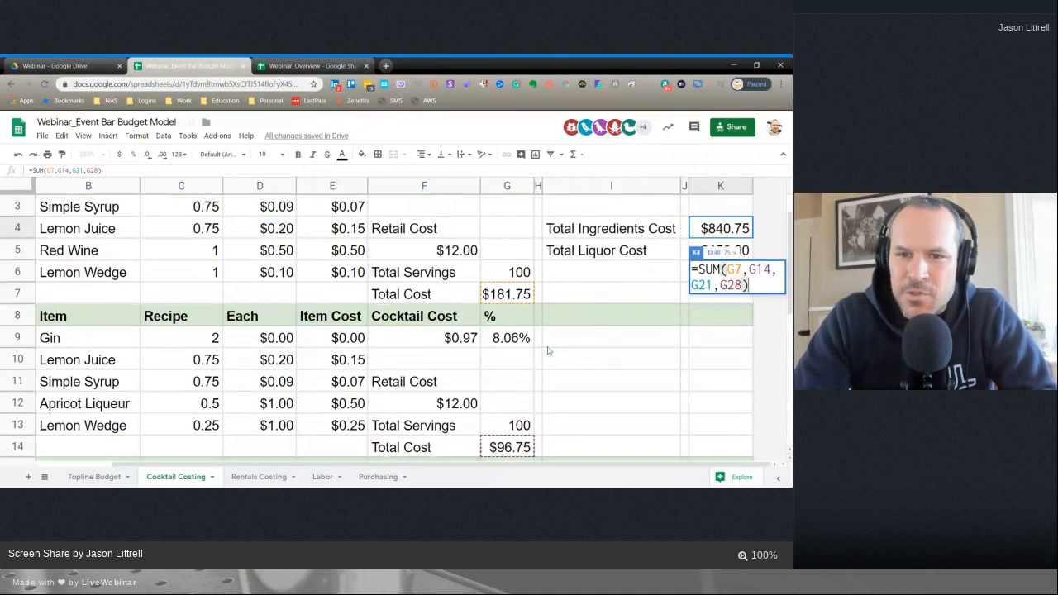
{"action": "scroll", "coordinate": [547, 351], "scroll_direction": "down", "scroll_amount": 1}
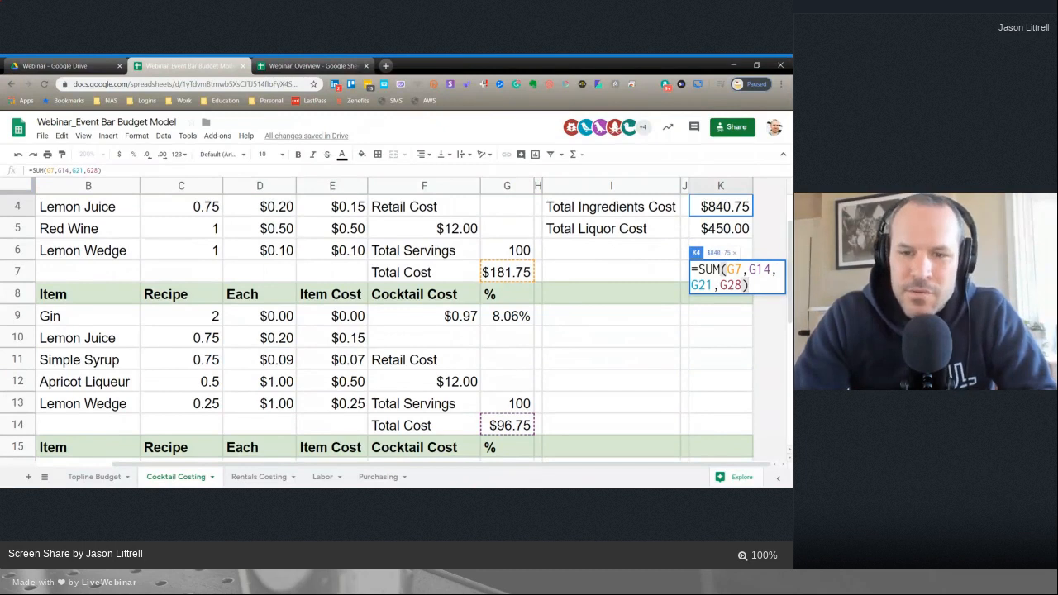
{"action": "scroll", "coordinate": [510, 423], "scroll_direction": "down", "scroll_amount": 1}
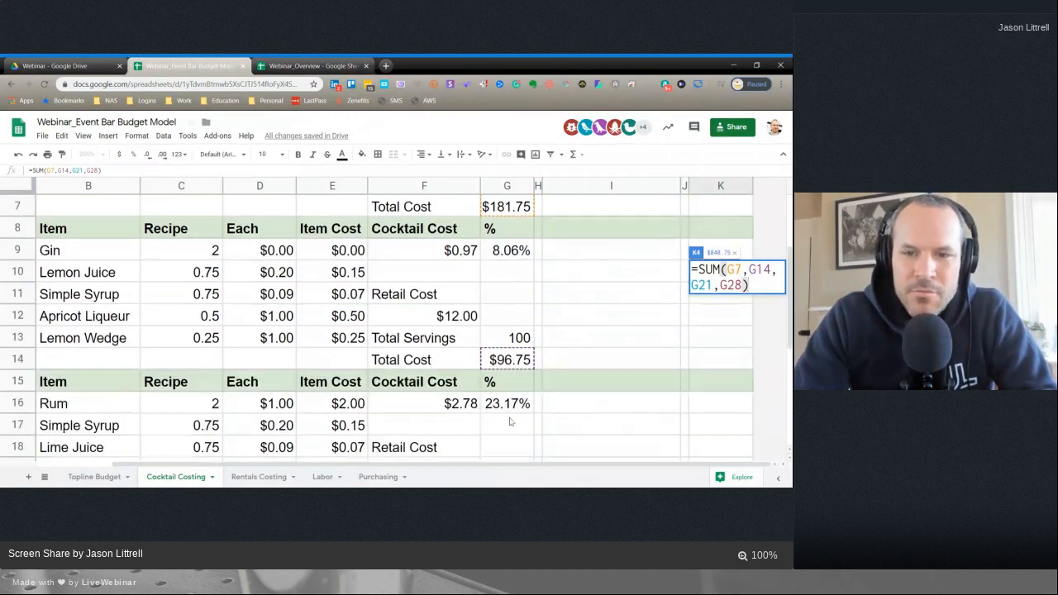
{"action": "scroll", "coordinate": [510, 422], "scroll_direction": "down", "scroll_amount": 2}
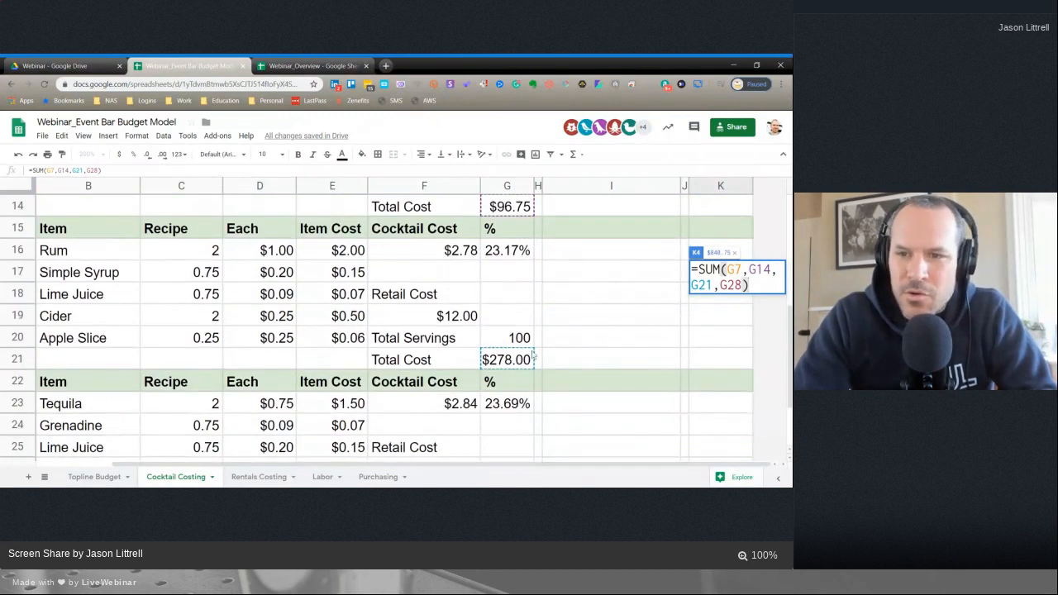
{"action": "scroll", "coordinate": [521, 355], "scroll_direction": "down", "scroll_amount": 2}
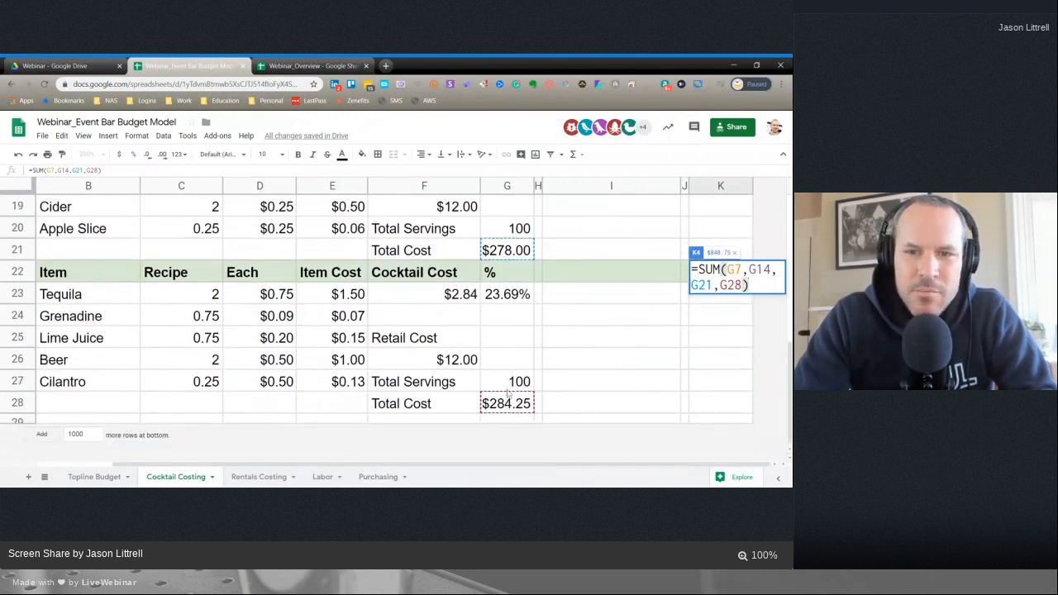
{"action": "scroll", "coordinate": [544, 401], "scroll_direction": "up", "scroll_amount": 6}
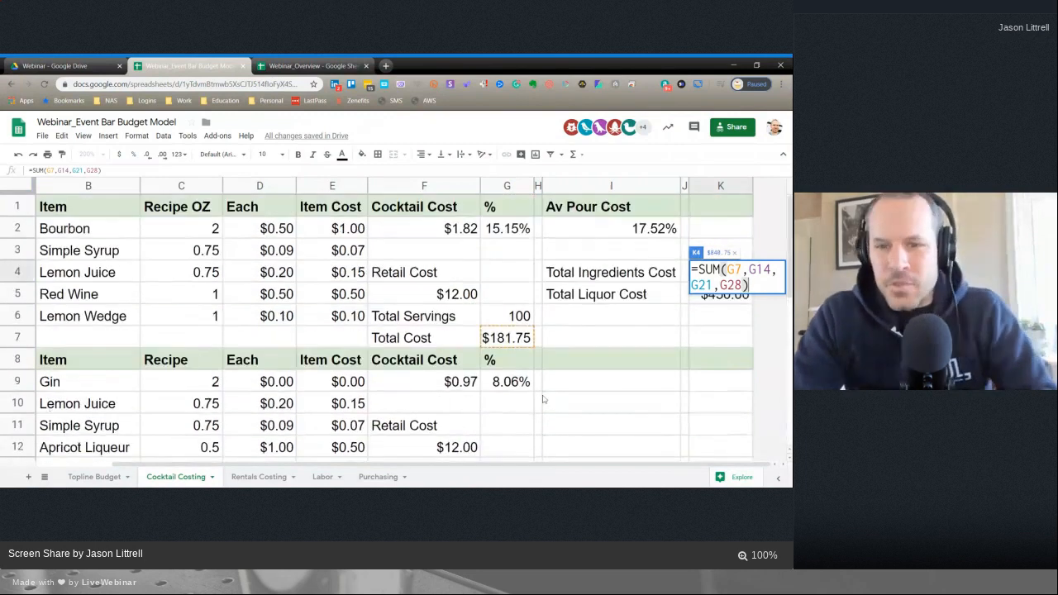
{"action": "left_click", "coordinate": [716, 341]}
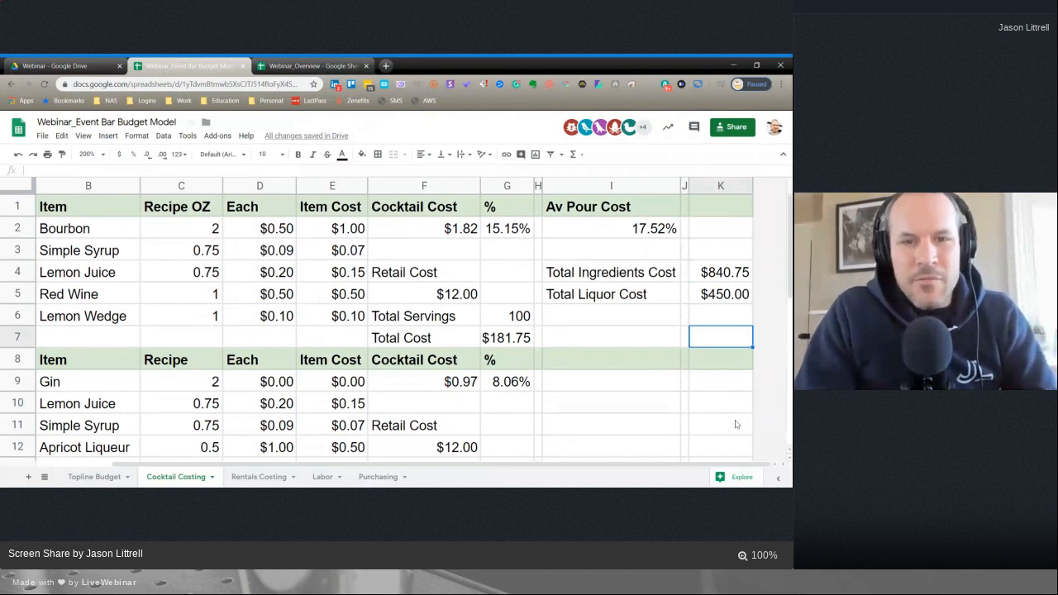
- Review the recipe and cost blocks of the cocktails down the Cocktail Costing sheet
{"action": "scroll", "coordinate": [736, 424], "scroll_direction": "down", "scroll_amount": 5}
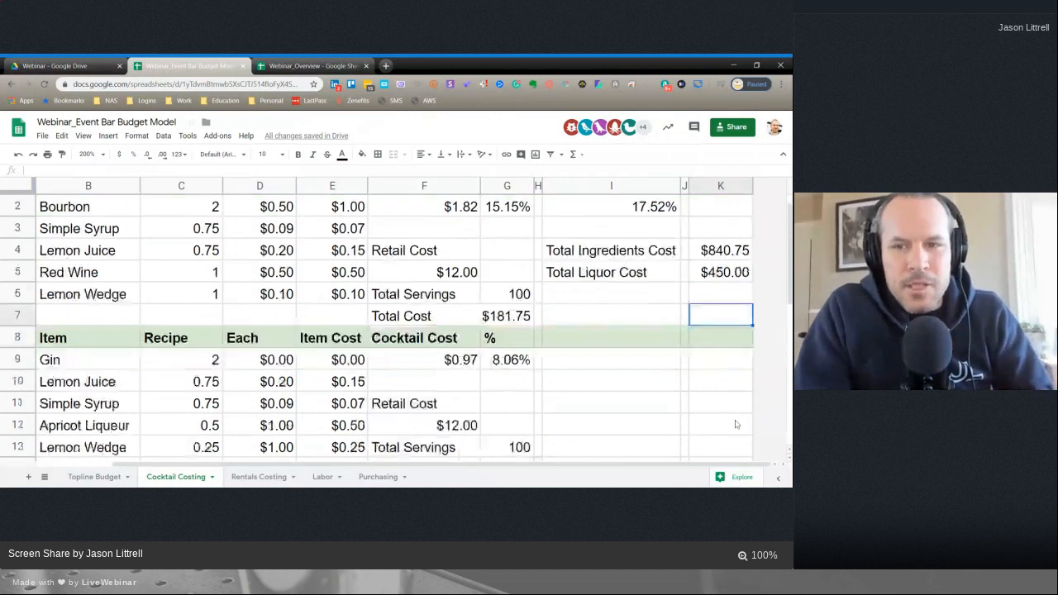
{"action": "scroll", "coordinate": [736, 424], "scroll_direction": "up", "scroll_amount": 5}
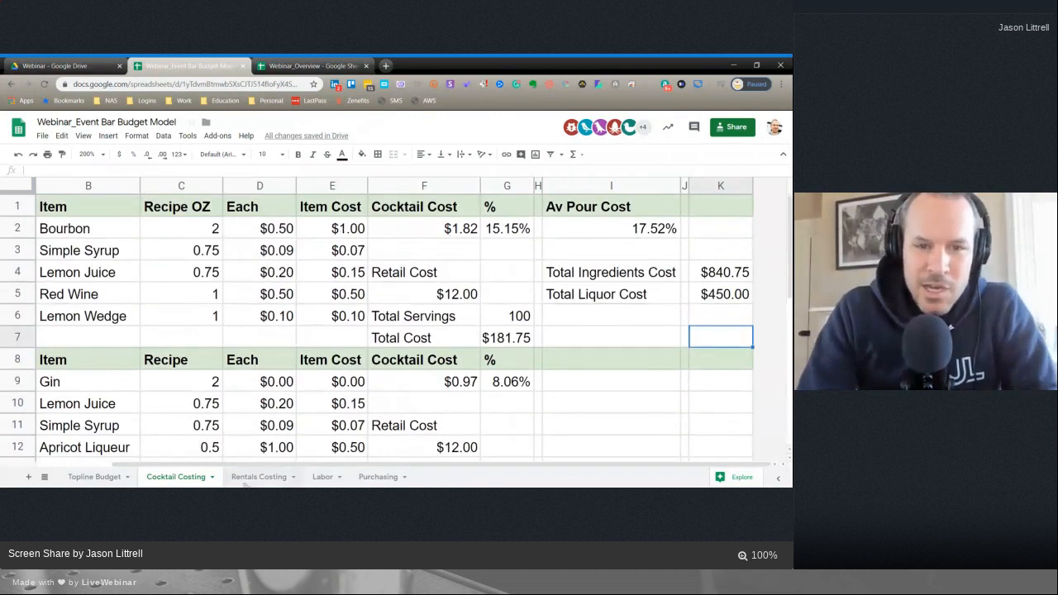
{"action": "left_click", "coordinate": [206, 400]}
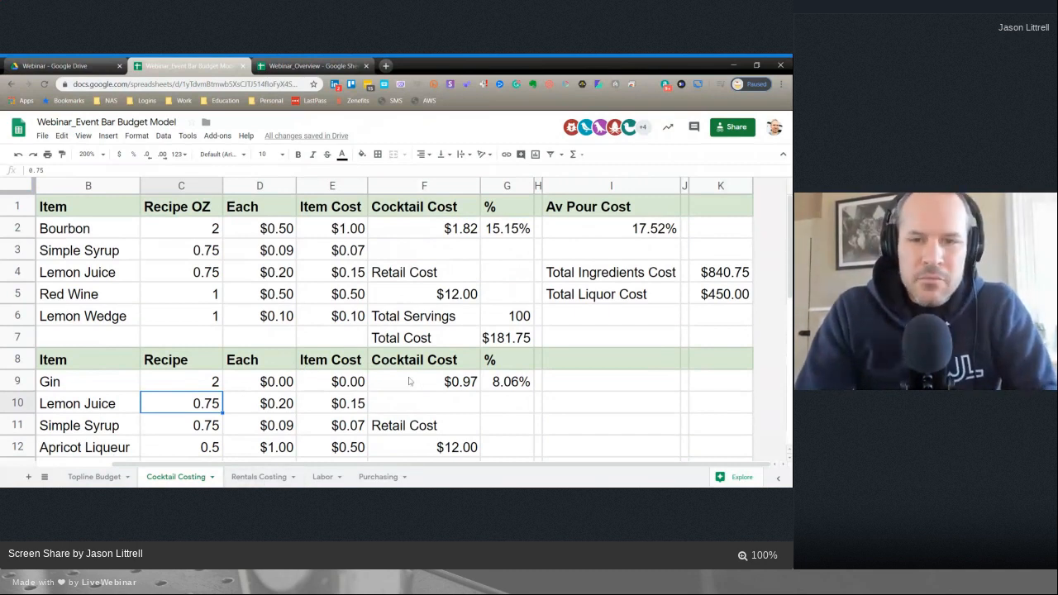
{"action": "scroll", "coordinate": [403, 350], "scroll_direction": "down", "scroll_amount": 1}
{"action": "scroll", "coordinate": [403, 350], "scroll_direction": "up", "scroll_amount": 1}
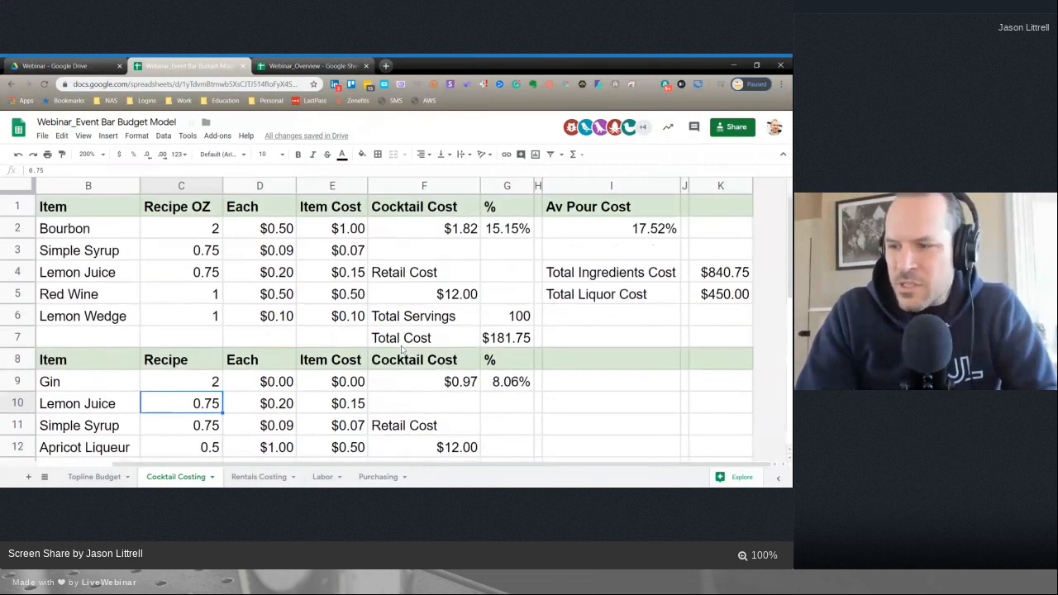
{"action": "scroll", "coordinate": [403, 351], "scroll_direction": "down", "scroll_amount": 4}
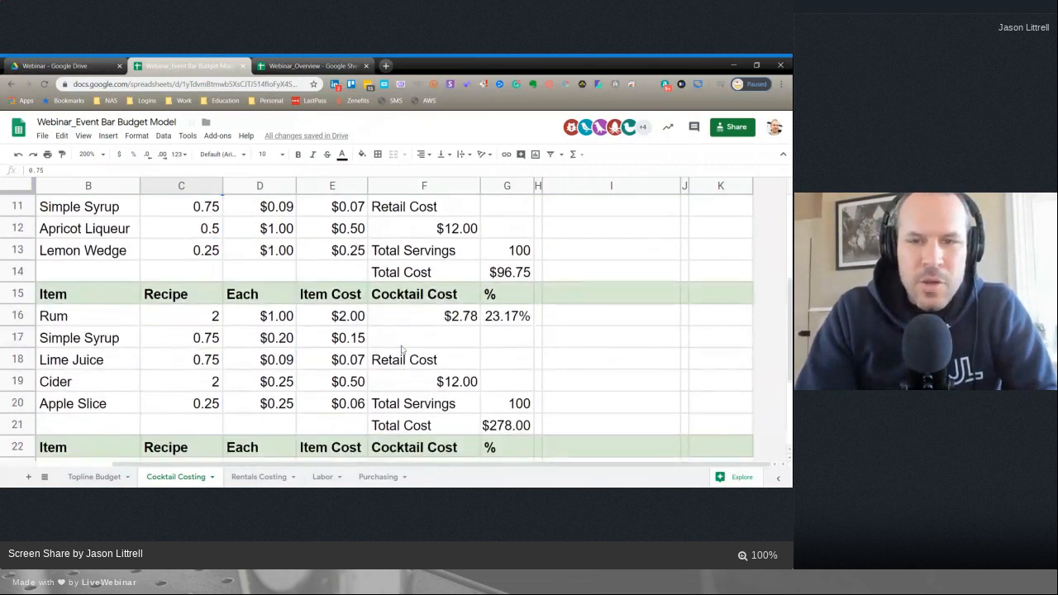
{"action": "scroll", "coordinate": [403, 351], "scroll_direction": "down", "scroll_amount": 1}
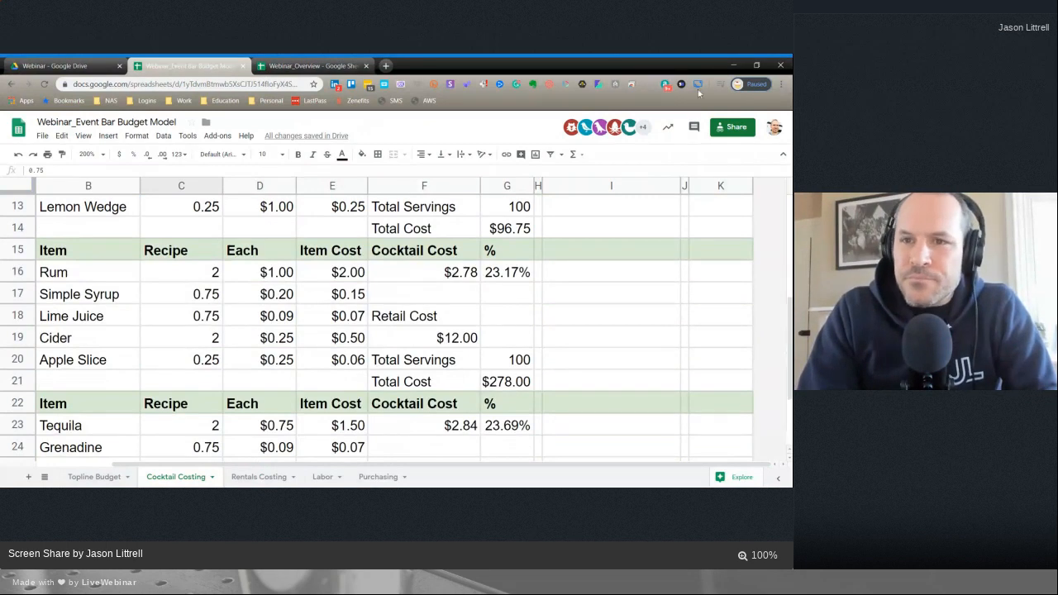
- Show the browser full screen and examine the total cost formula in E2 of the Rentals Costing sheet
{"action": "key", "text": "F11"}
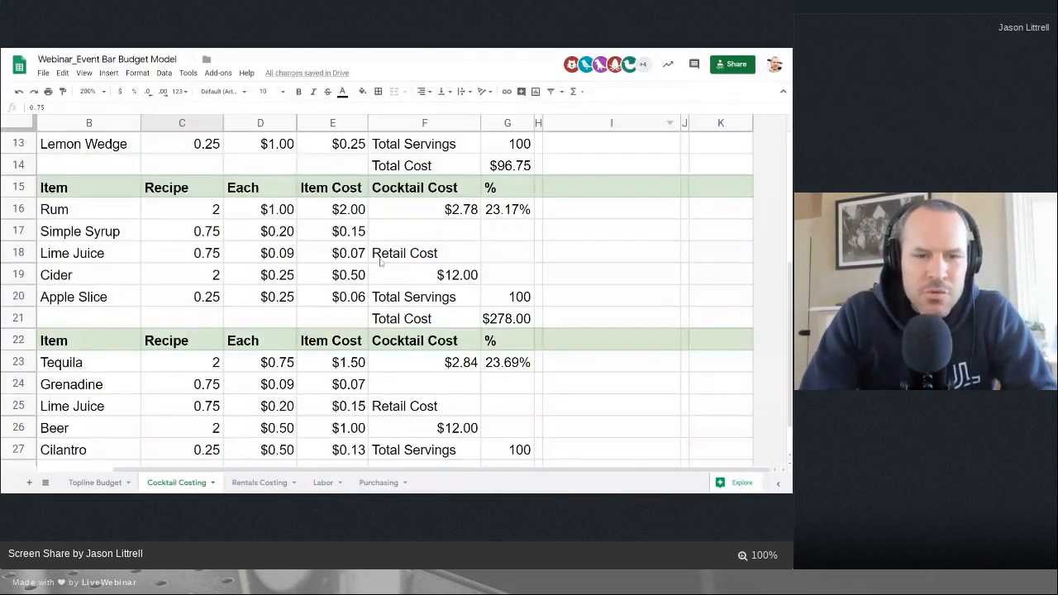
{"action": "left_click", "coordinate": [258, 483]}
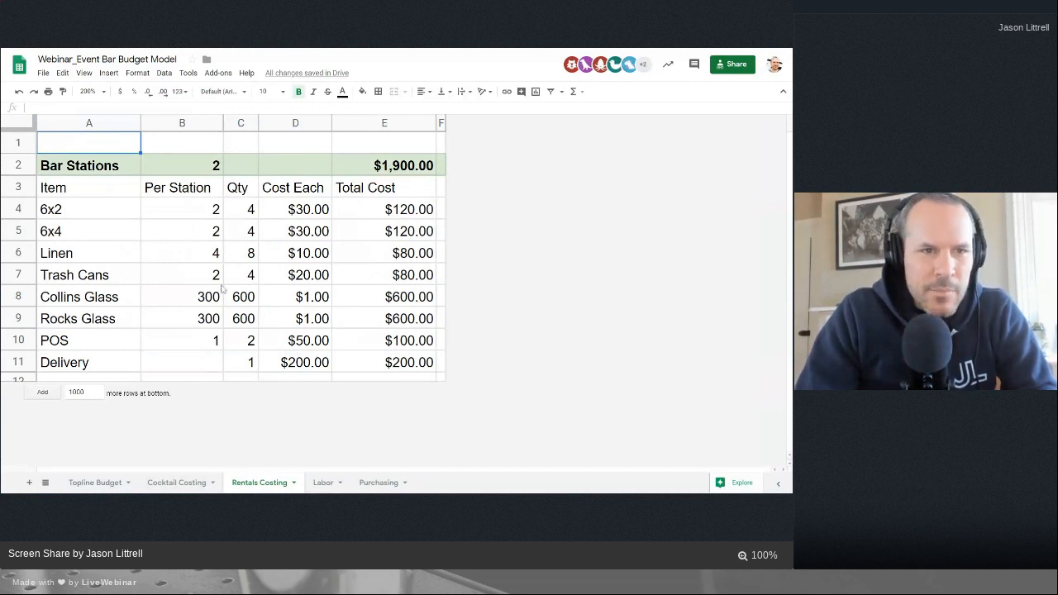
{"action": "left_click", "coordinate": [403, 168]}
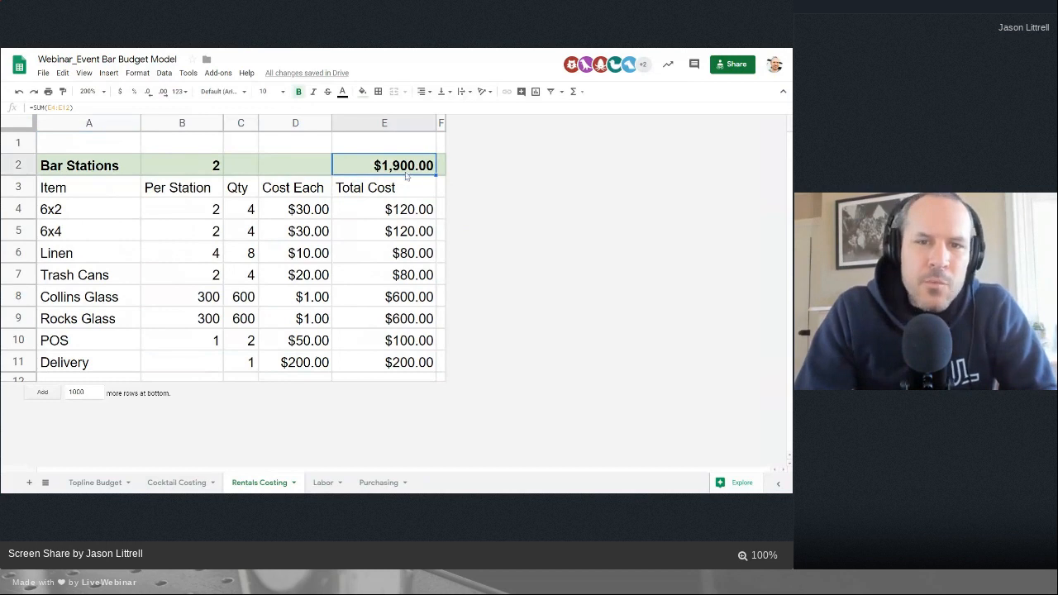
- Open the Labor sheet and examine the Bartender row's Qty, Start Time, End Time and Total Shift cells
{"action": "left_click", "coordinate": [324, 483]}
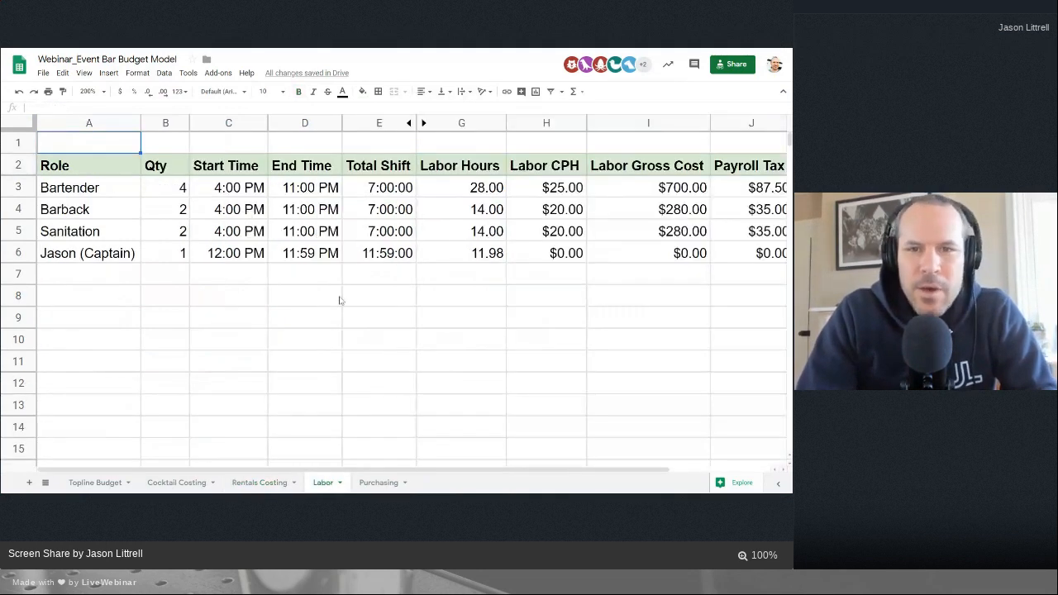
{"action": "left_click", "coordinate": [87, 187]}
{"action": "left_click", "coordinate": [167, 195]}
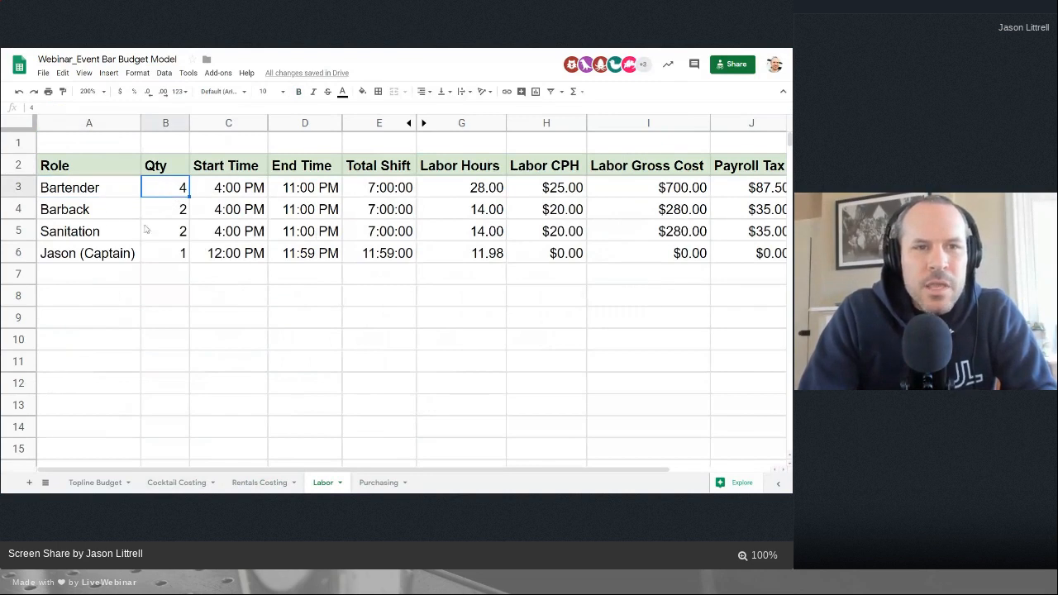
{"action": "left_click", "coordinate": [349, 198]}
{"action": "left_click", "coordinate": [303, 196]}
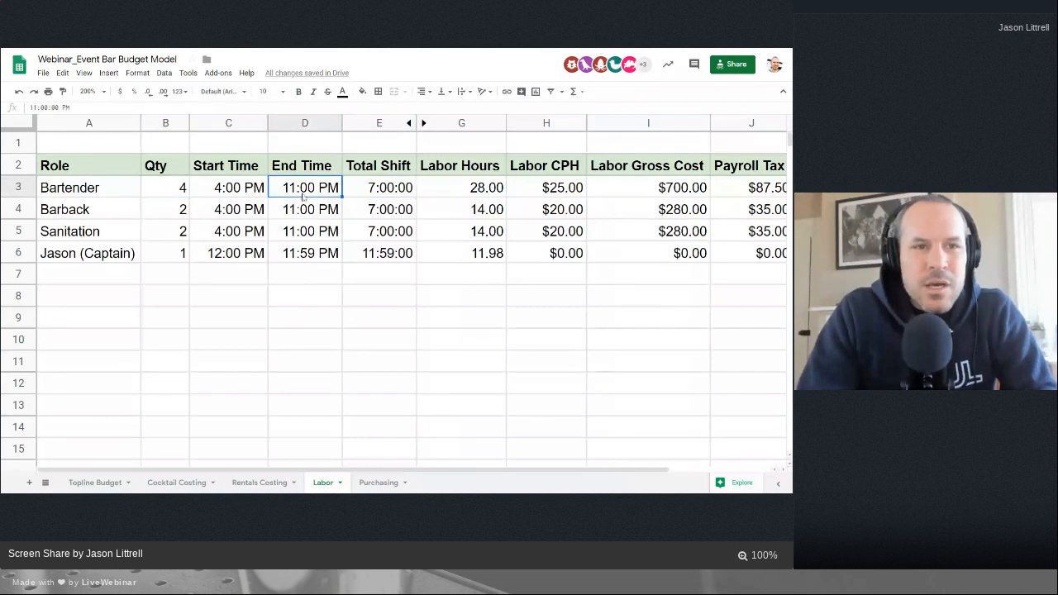
{"action": "left_click", "coordinate": [234, 194]}
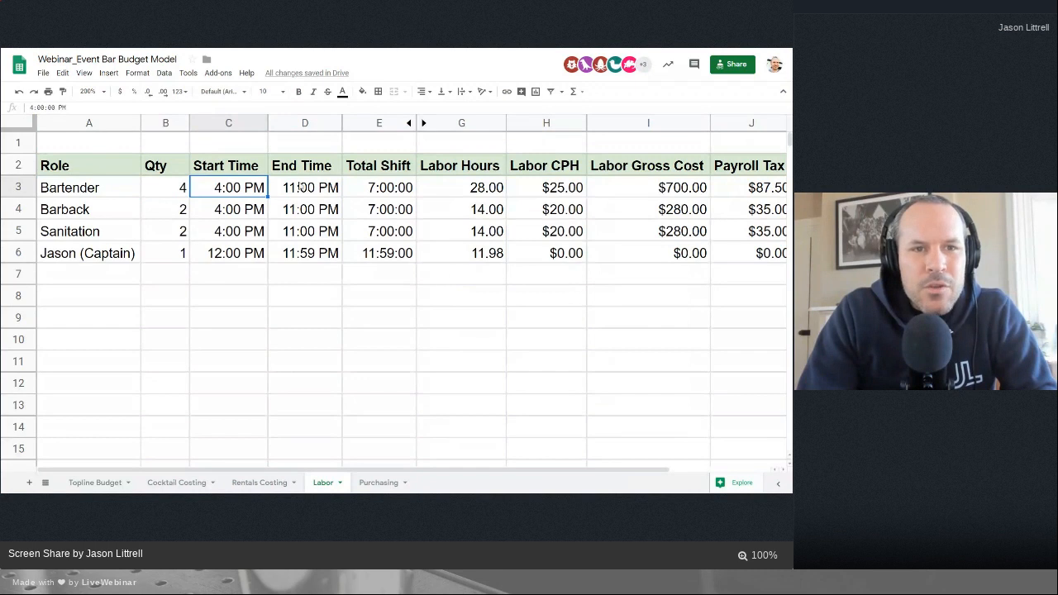
- Format the Bartender's Start Time and End Time cells C3:D3 with the Time number format
{"action": "left_click_drag", "start_coordinate": [259, 189], "coordinate": [303, 197]}
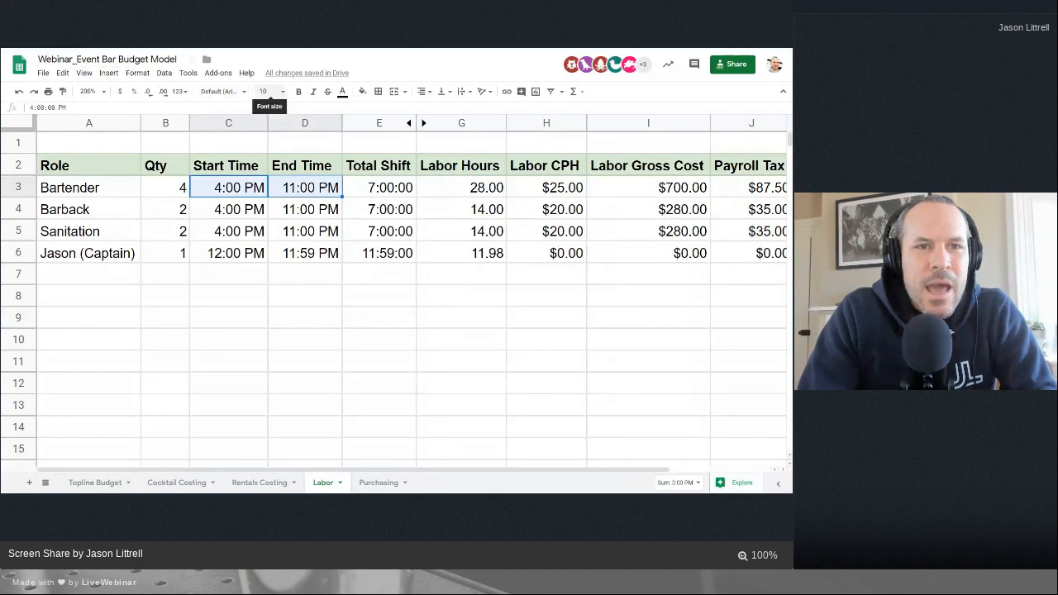
{"action": "left_click", "coordinate": [181, 92]}
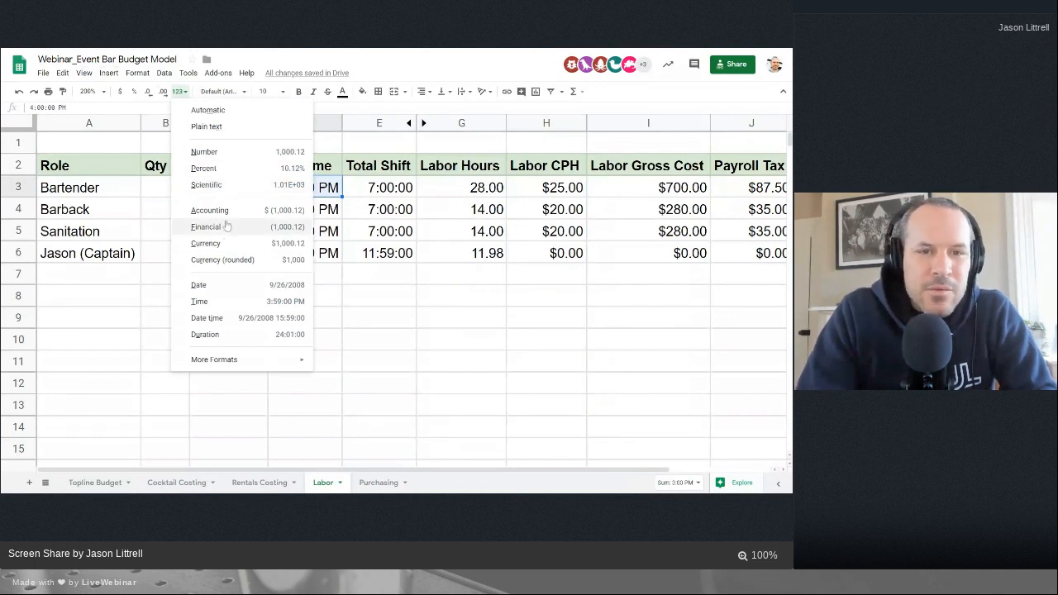
{"action": "left_click", "coordinate": [264, 303]}
{"action": "left_click", "coordinate": [374, 326]}
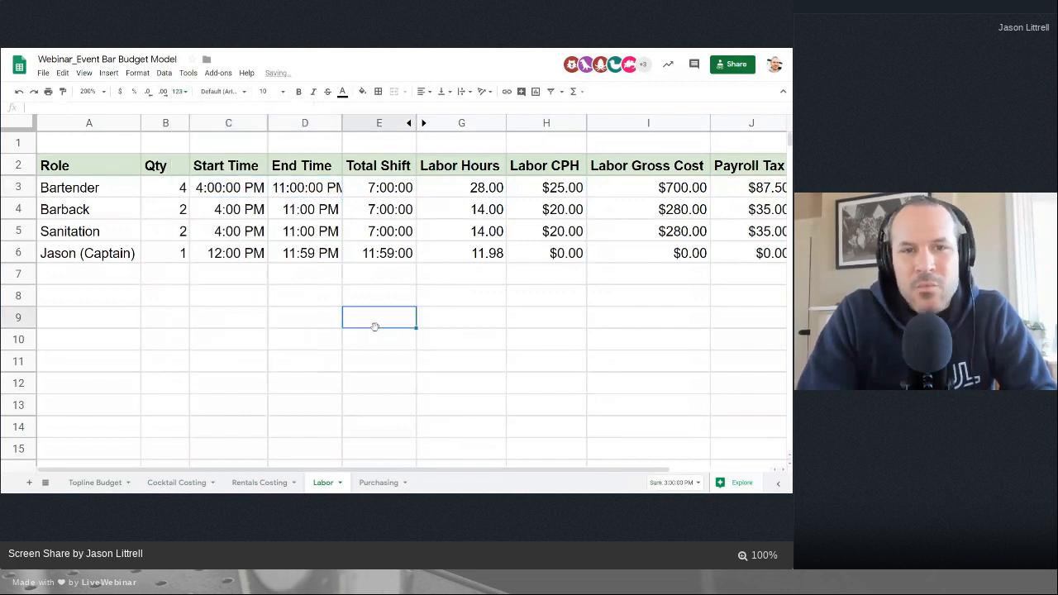
- Examine the Bartender's Total Shift formula in E3 and its SUM function
{"action": "left_click", "coordinate": [380, 188]}
{"action": "double_click", "coordinate": [380, 189]}
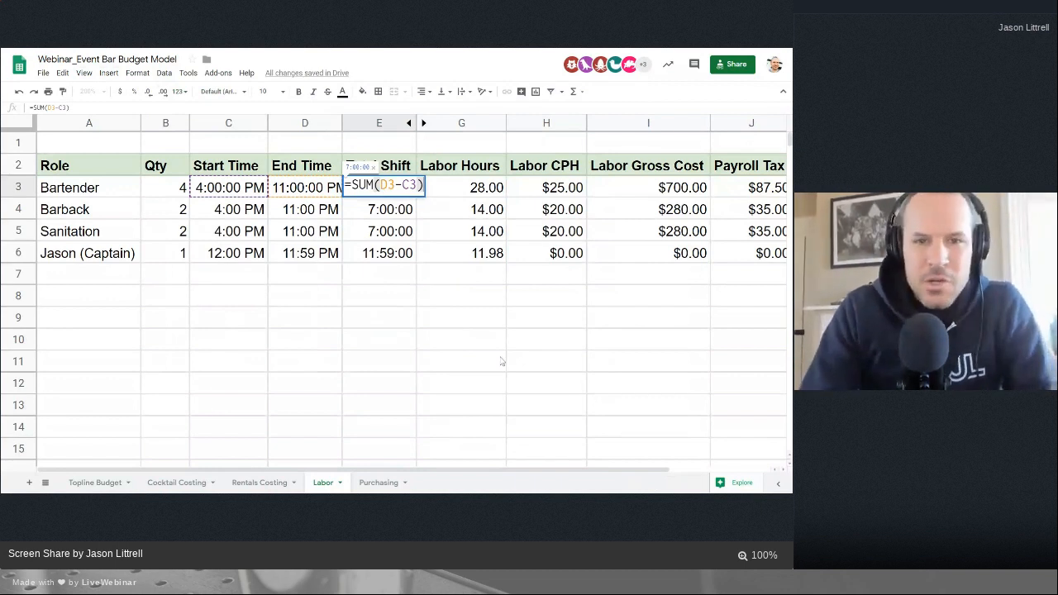
{"action": "key", "text": "Return"}
{"action": "double_click", "coordinate": [376, 185]}
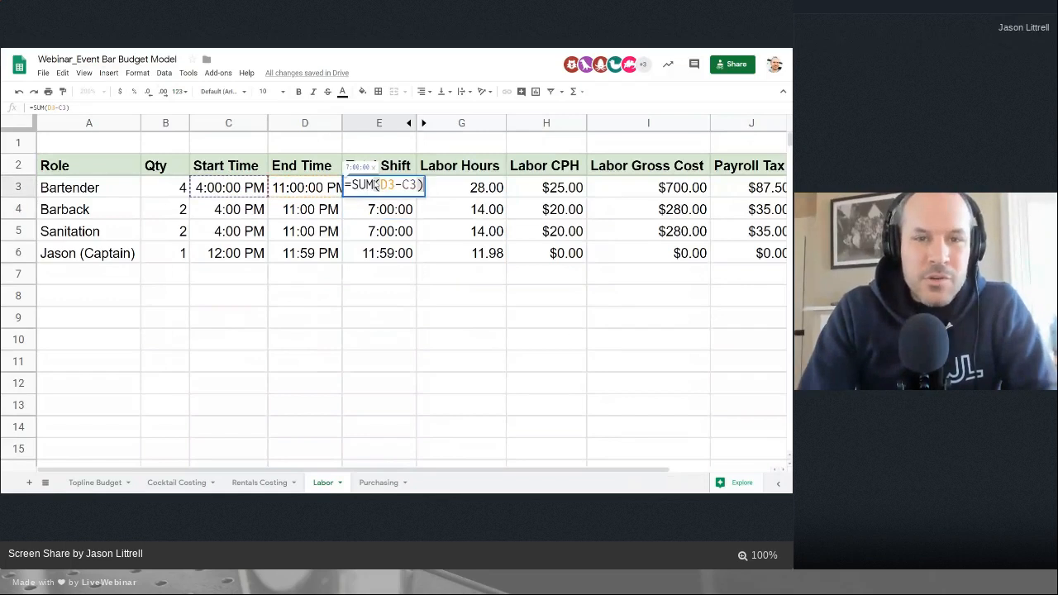
{"action": "left_click", "coordinate": [33, 108]}
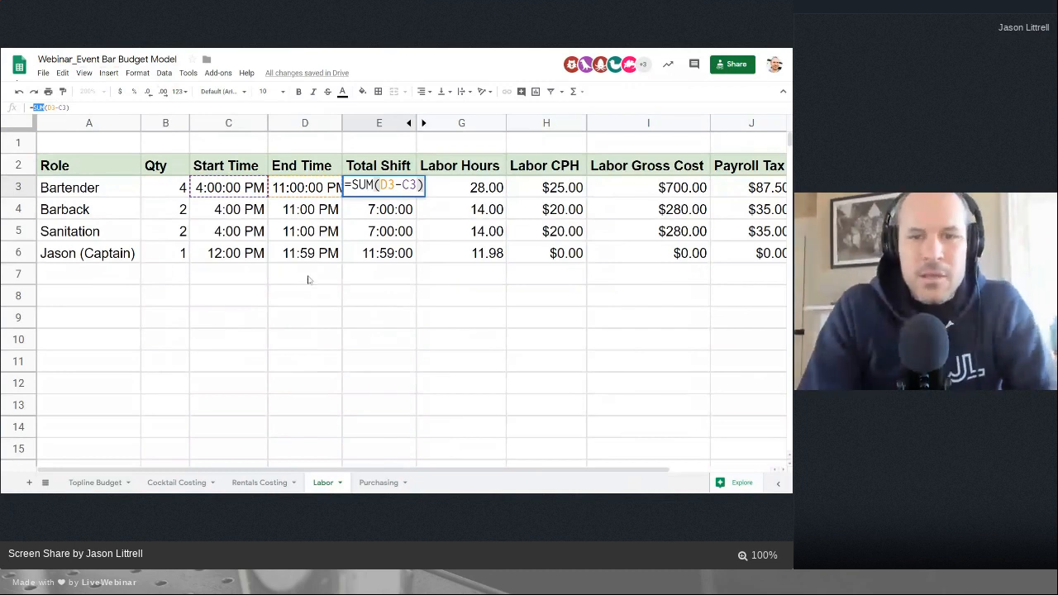
{"action": "left_click", "coordinate": [473, 324]}
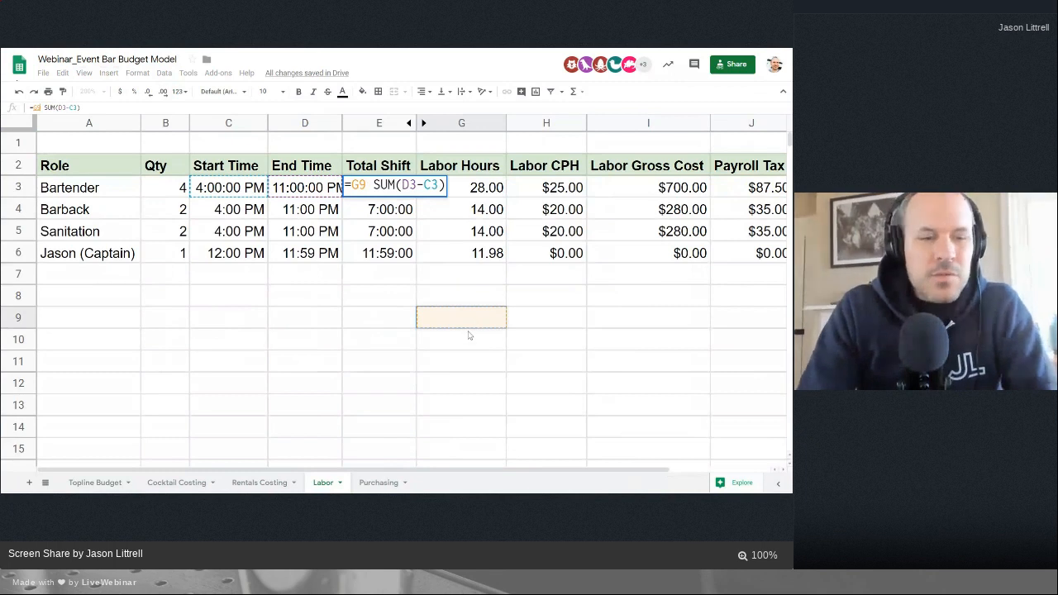
{"action": "key", "text": "F11"}
{"action": "left_click", "coordinate": [406, 337]}
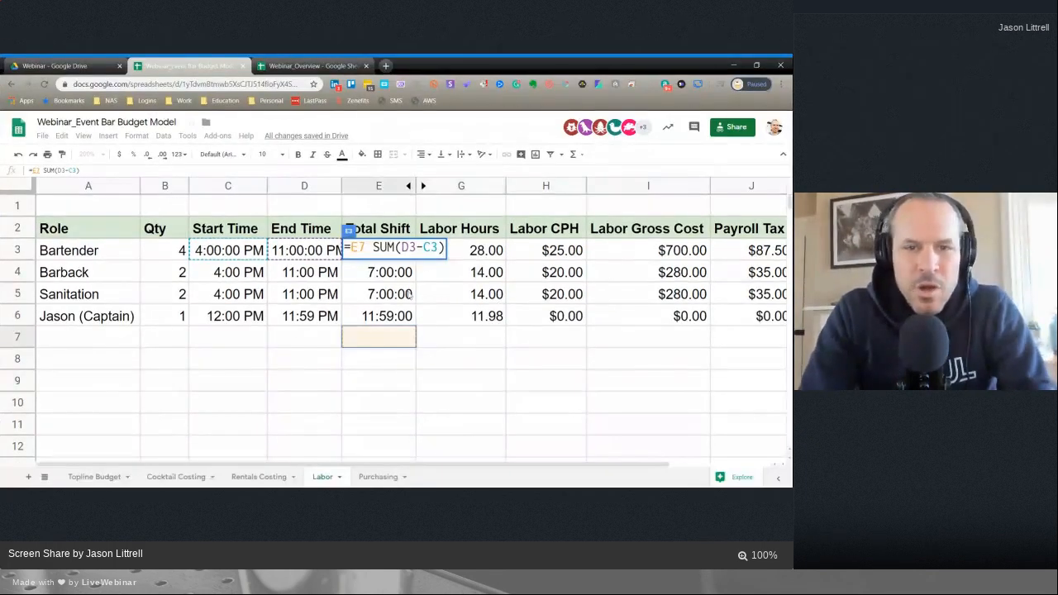
{"action": "left_click", "coordinate": [490, 390]}
{"action": "left_click", "coordinate": [324, 385]}
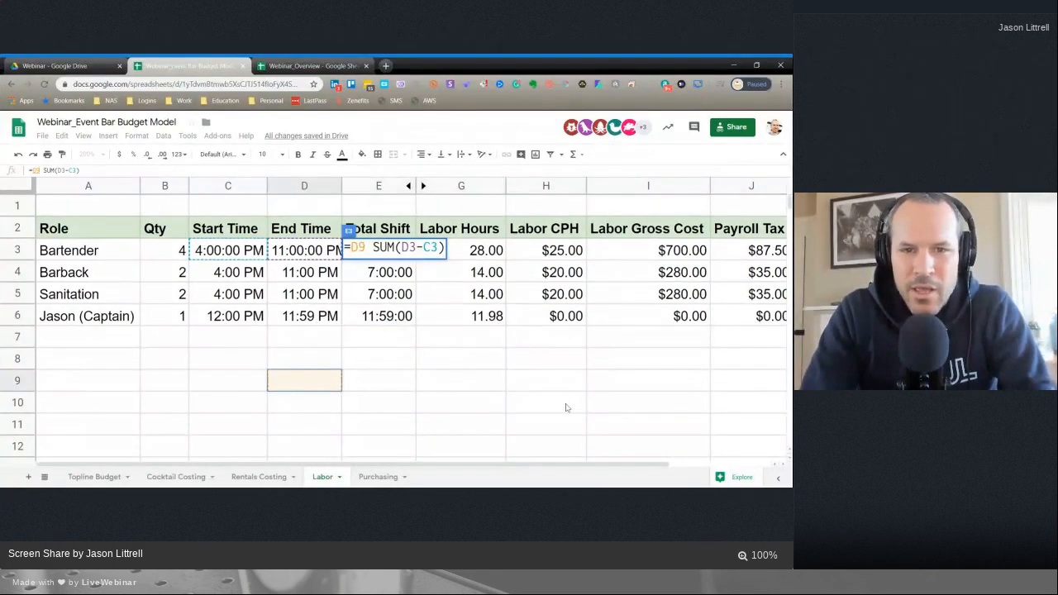
{"action": "left_click", "coordinate": [566, 405]}
{"action": "left_click", "coordinate": [253, 386]}
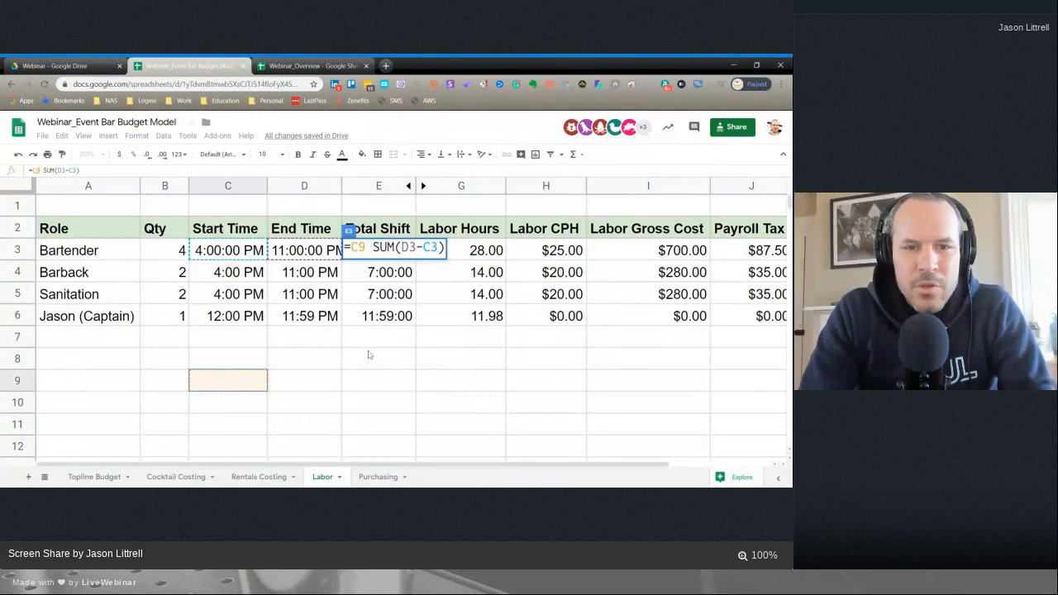
{"action": "key", "text": "Escape"}
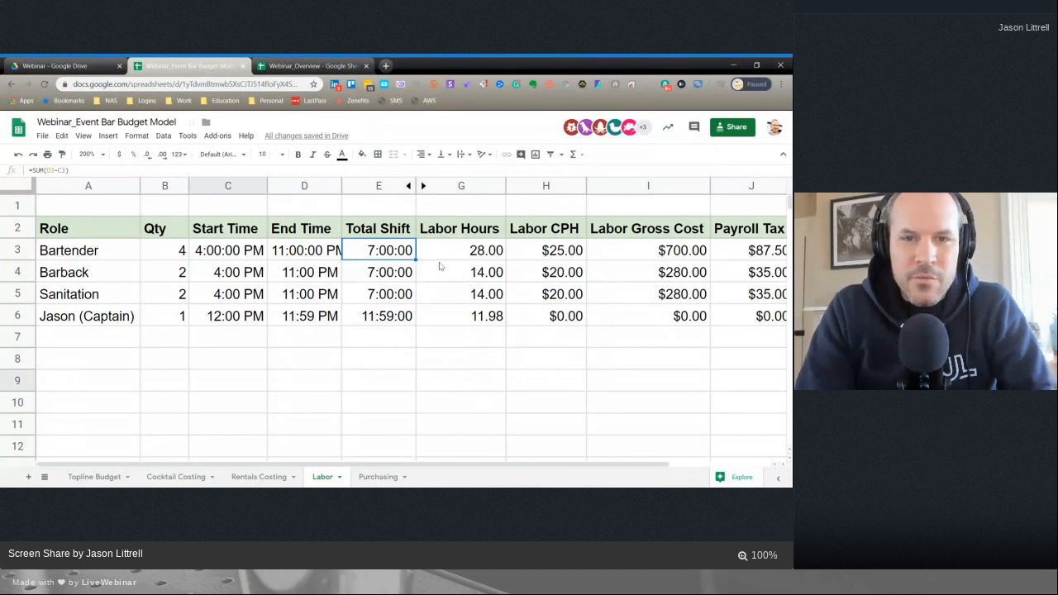
- Examine the Bartender's Labor Hours formula in G3 of the Labor sheet
{"action": "left_click", "coordinate": [476, 258]}
{"action": "double_click", "coordinate": [484, 255]}
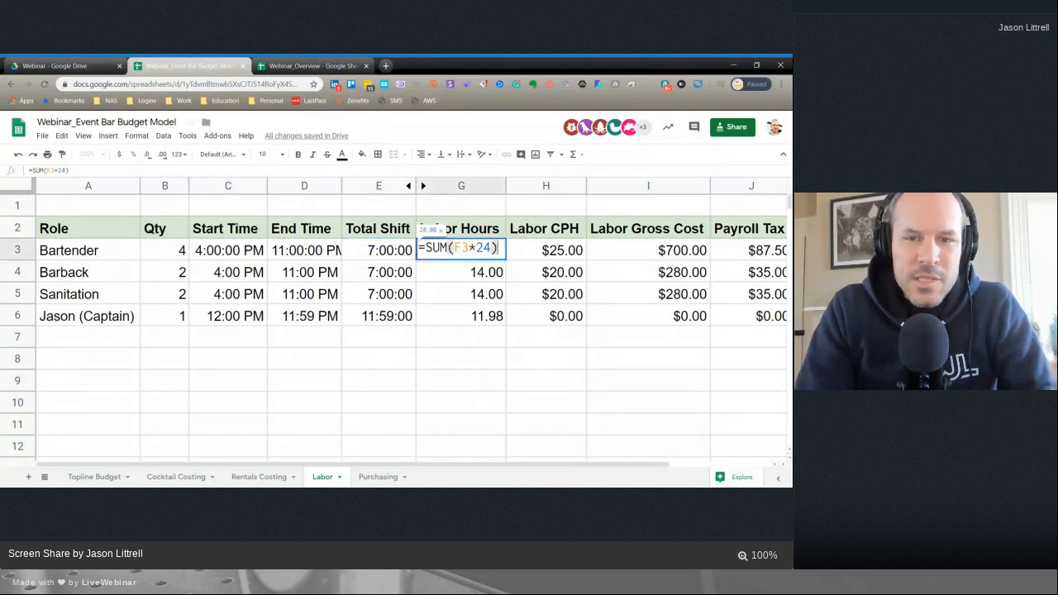
{"action": "key", "text": "Return"}
{"action": "left_click", "coordinate": [491, 255]}
{"action": "double_click", "coordinate": [491, 255]}
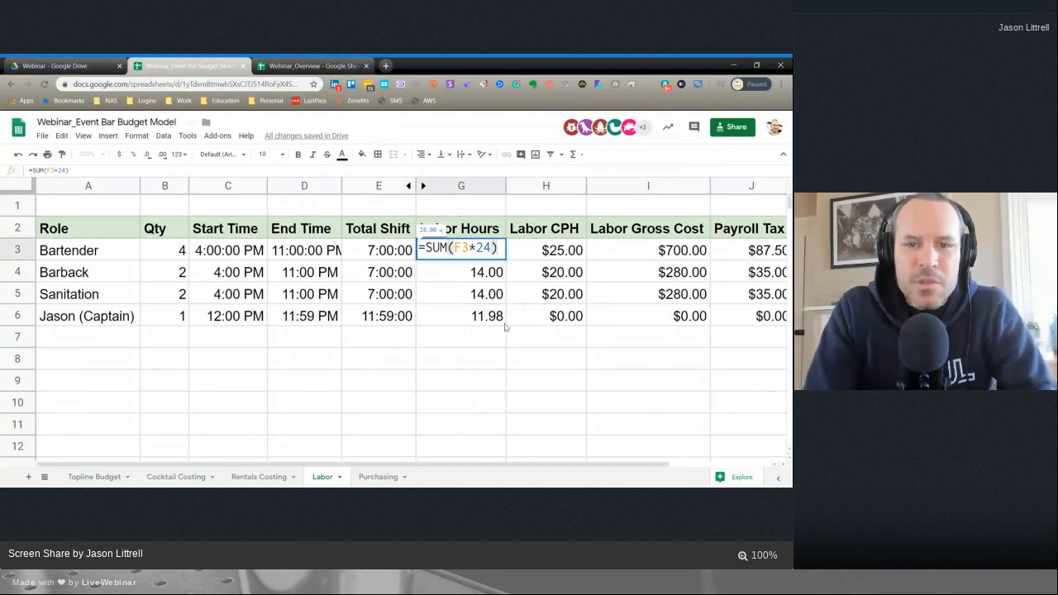
{"action": "left_click", "coordinate": [495, 299]}
{"action": "double_click", "coordinate": [473, 250]}
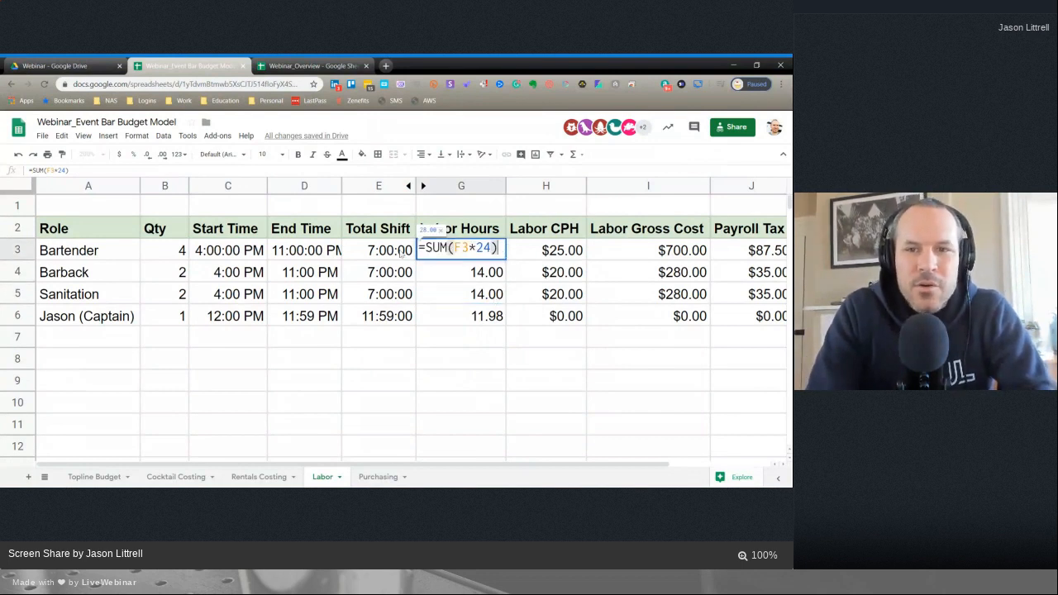
- Examine the hourly rates in the Labor CPH column for the Bartender and Captain rows
{"action": "left_click", "coordinate": [542, 258]}
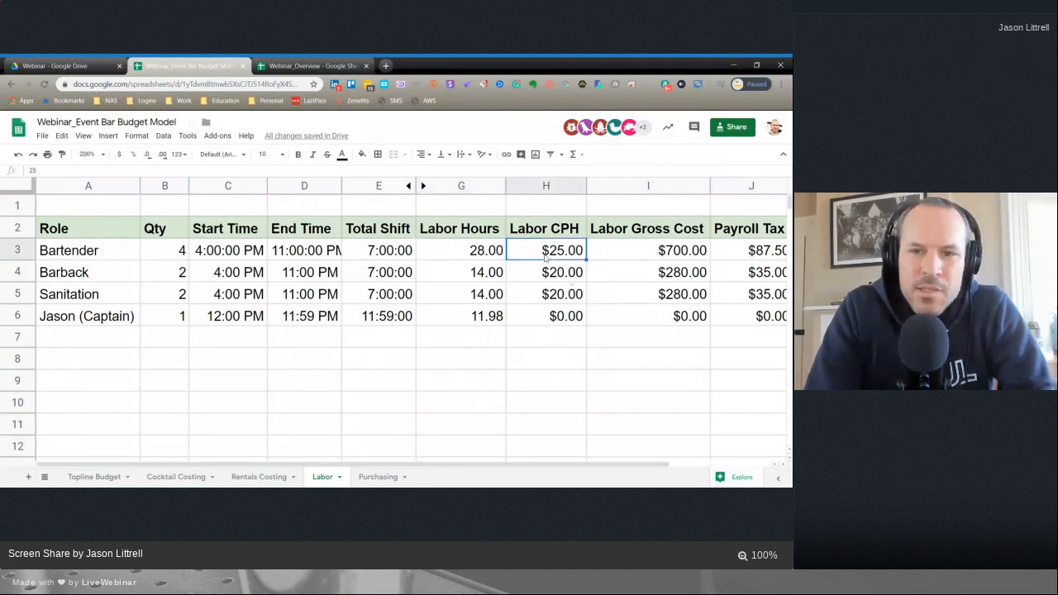
{"action": "double_click", "coordinate": [545, 258]}
{"action": "left_click", "coordinate": [560, 326]}
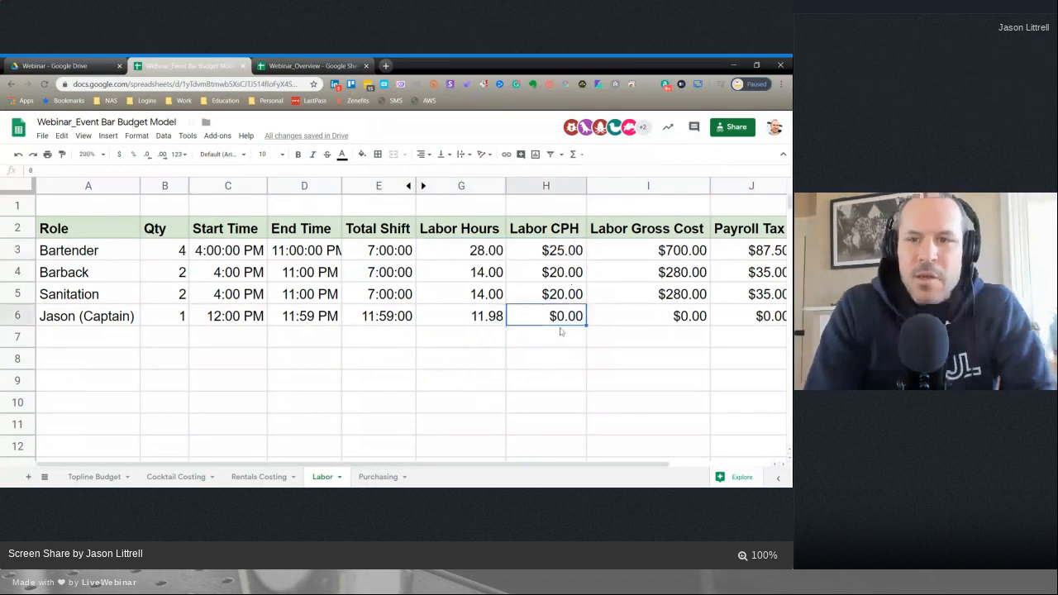
- Examine the Bartender's Labor Gross Cost formula in I3 and Payroll Tax formula in J3
{"action": "scroll", "coordinate": [560, 331], "scroll_direction": "right", "scroll_amount": 2}
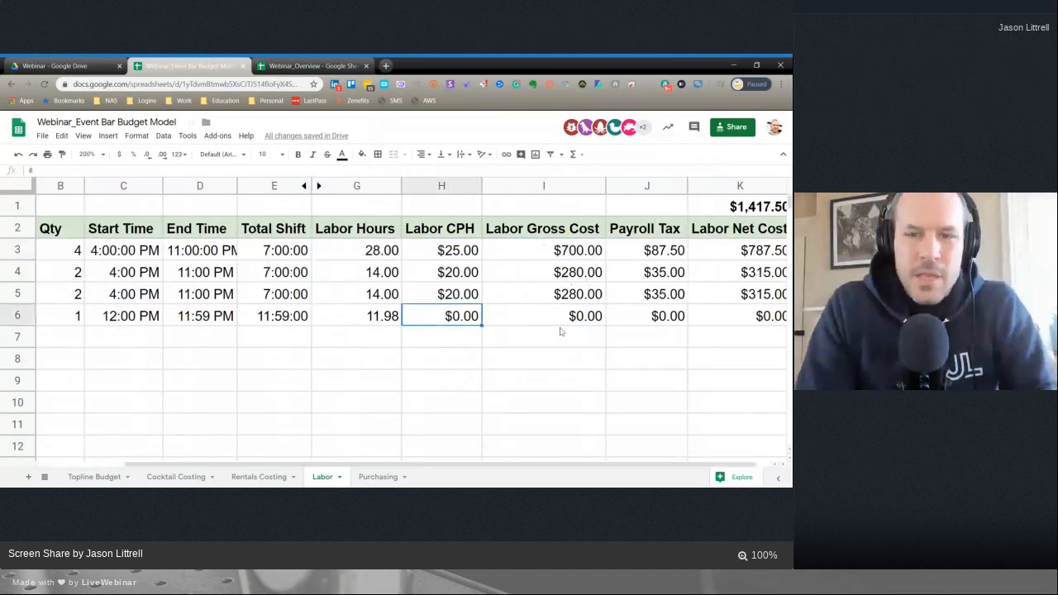
{"action": "double_click", "coordinate": [563, 252]}
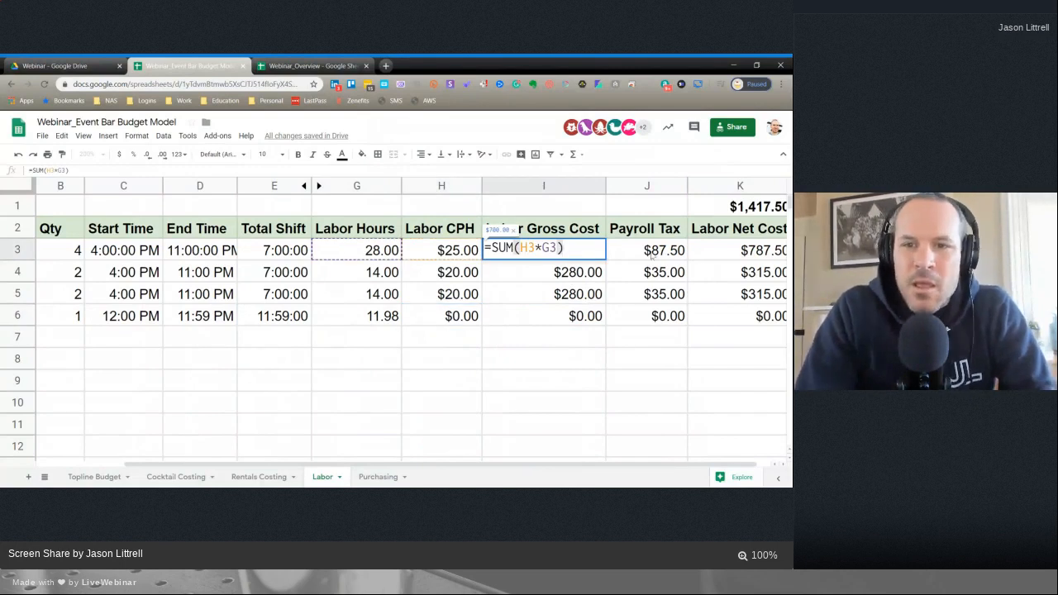
{"action": "left_click", "coordinate": [652, 256]}
{"action": "double_click", "coordinate": [668, 254]}
{"action": "scroll", "coordinate": [625, 347], "scroll_direction": "right", "scroll_amount": 1}
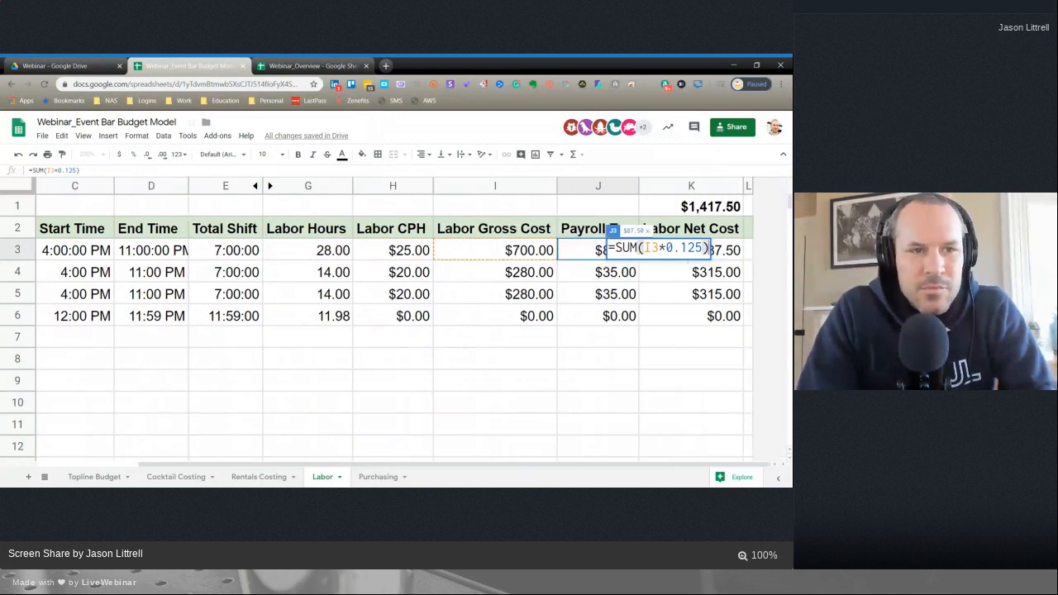
{"action": "left_click", "coordinate": [581, 339]}
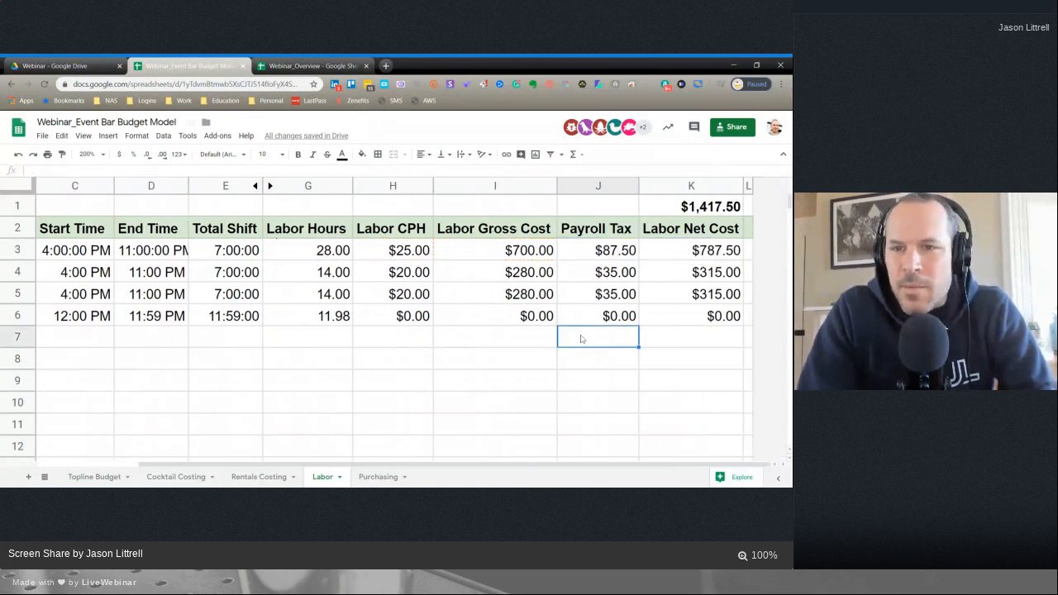
- Examine the Bartender's Labor Net Cost formula in K3 and look across the Labor sheet's columns
{"action": "double_click", "coordinate": [701, 253]}
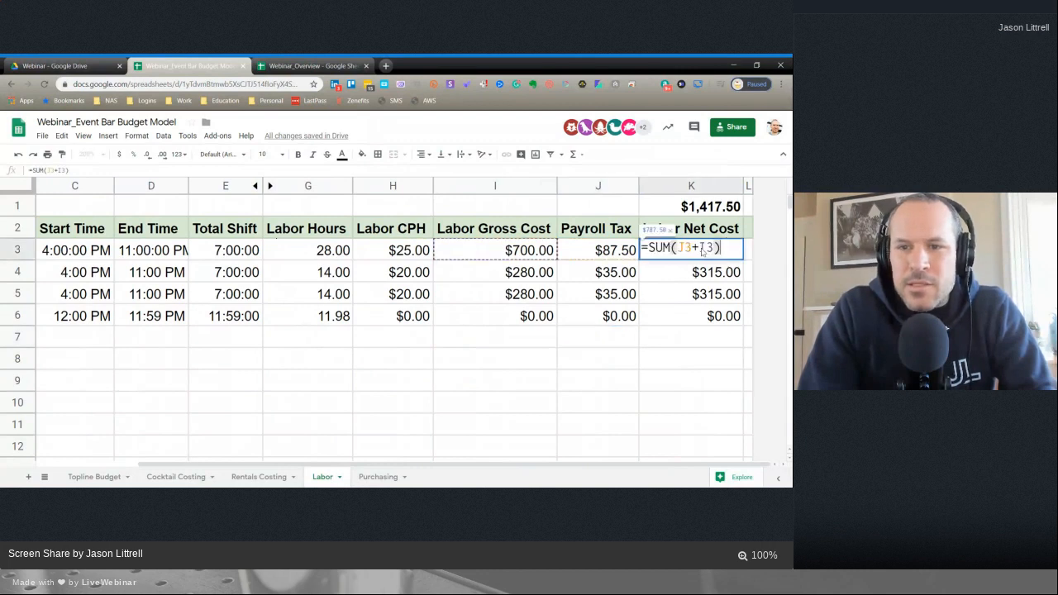
{"action": "left_click", "coordinate": [690, 365]}
{"action": "left_click", "coordinate": [708, 253]}
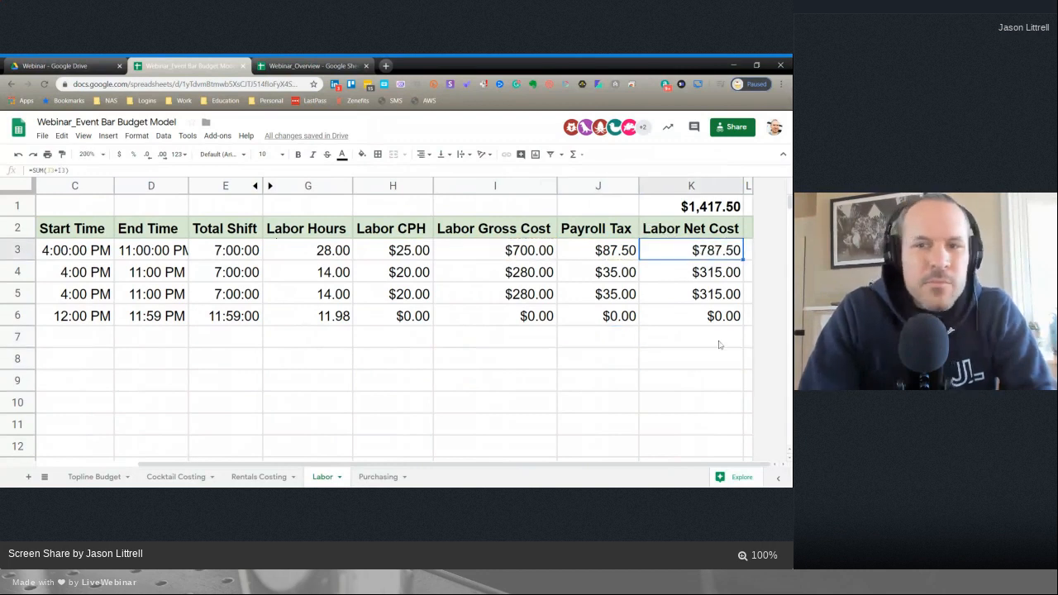
{"action": "scroll", "coordinate": [435, 397], "scroll_direction": "left", "scroll_amount": 2}
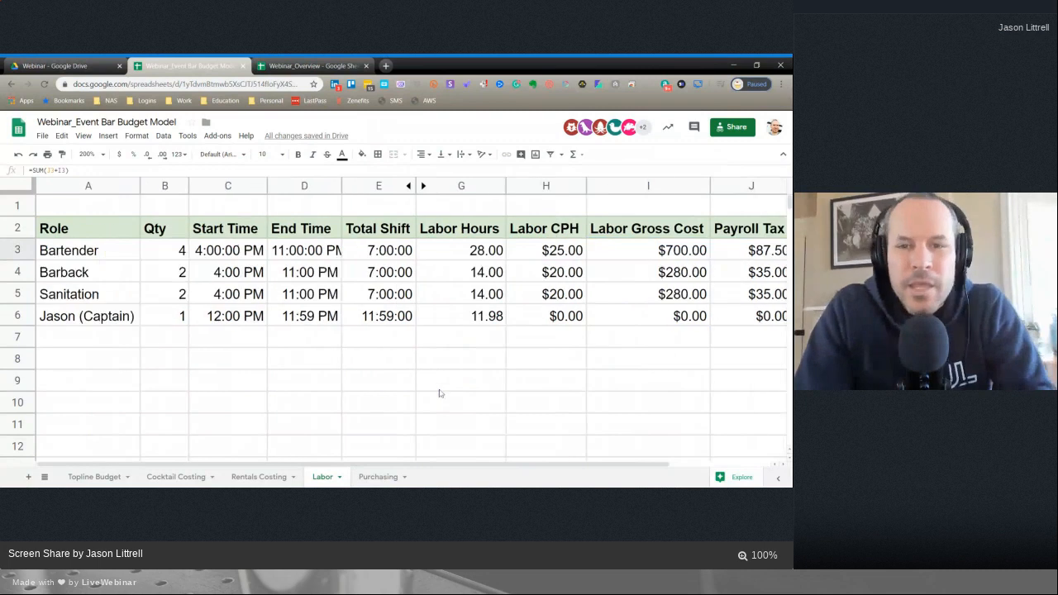
{"action": "scroll", "coordinate": [520, 323], "scroll_direction": "right", "scroll_amount": 2}
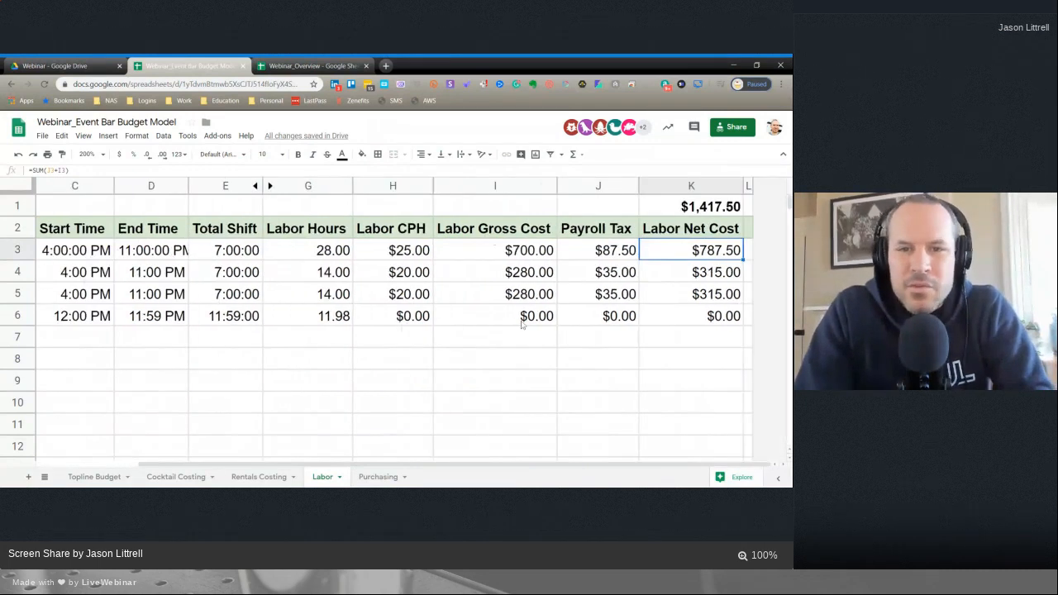
- Set the Bartender's Labor CPH in H3 to 65 and check the Labor Net Cost in K3
{"action": "double_click", "coordinate": [399, 259]}
{"action": "left_click_drag", "start_coordinate": [416, 248], "coordinate": [438, 256]}
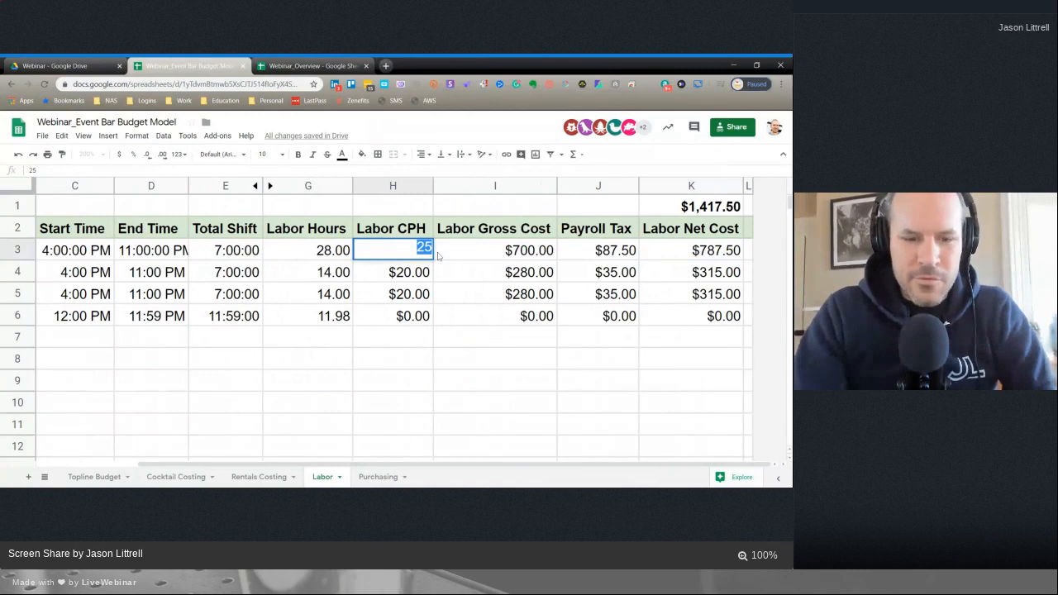
{"action": "type", "text": "65"}
{"action": "key", "text": "Return"}
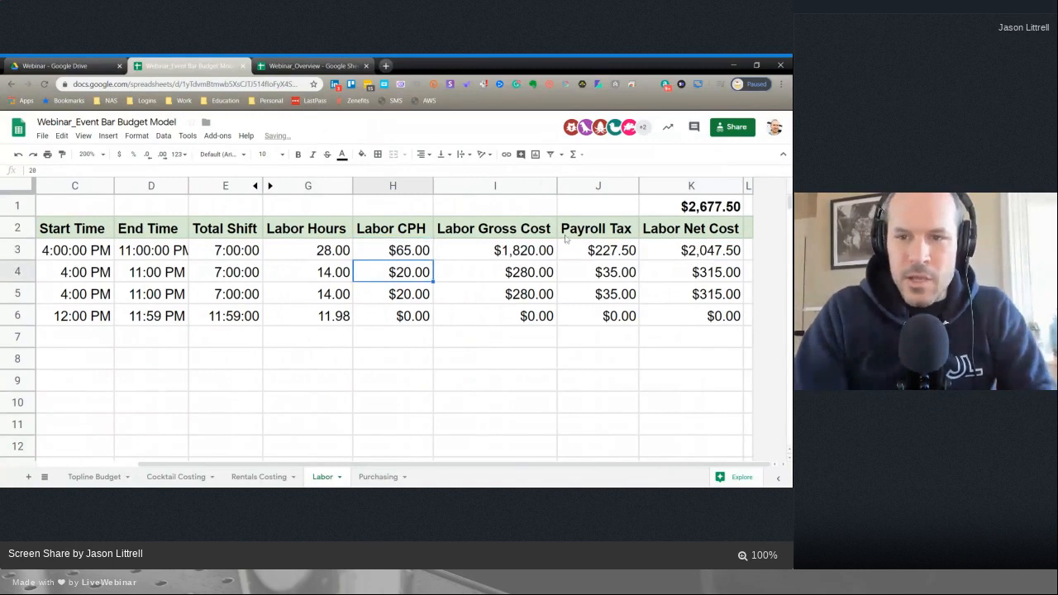
{"action": "left_click", "coordinate": [690, 253]}
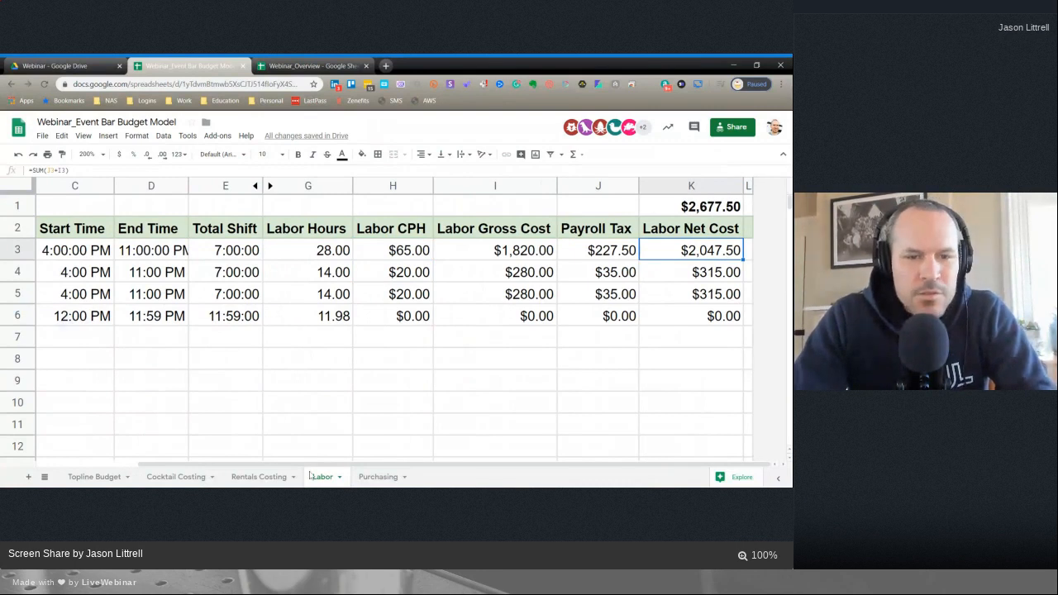
- Glance at the Rentals Costing and Labor sheets, and open the Purchasing sheet to examine the Shakers item and its Each price
{"action": "left_click", "coordinate": [298, 477]}
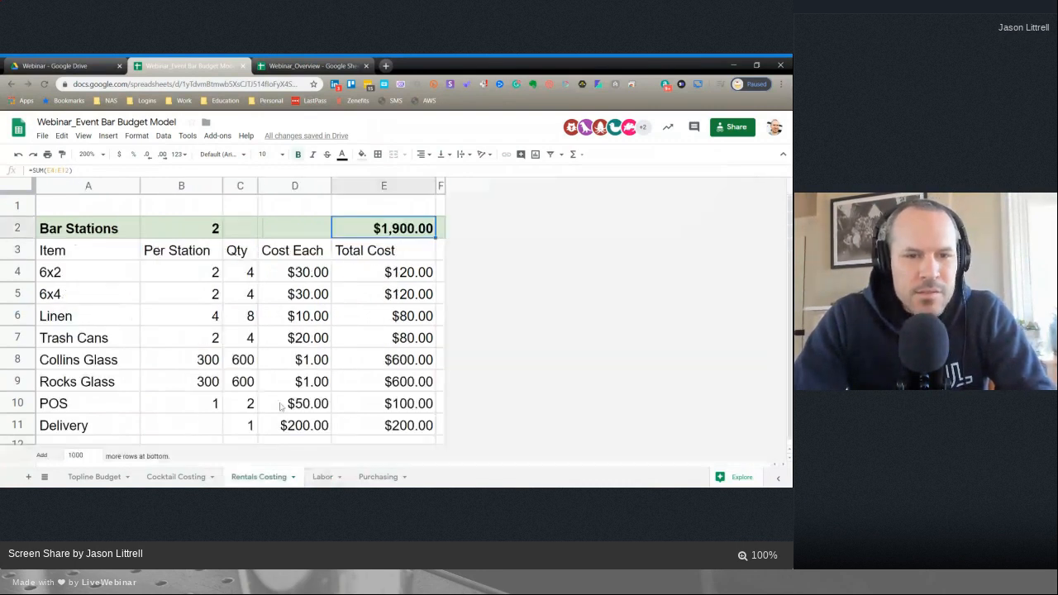
{"action": "left_click", "coordinate": [323, 477]}
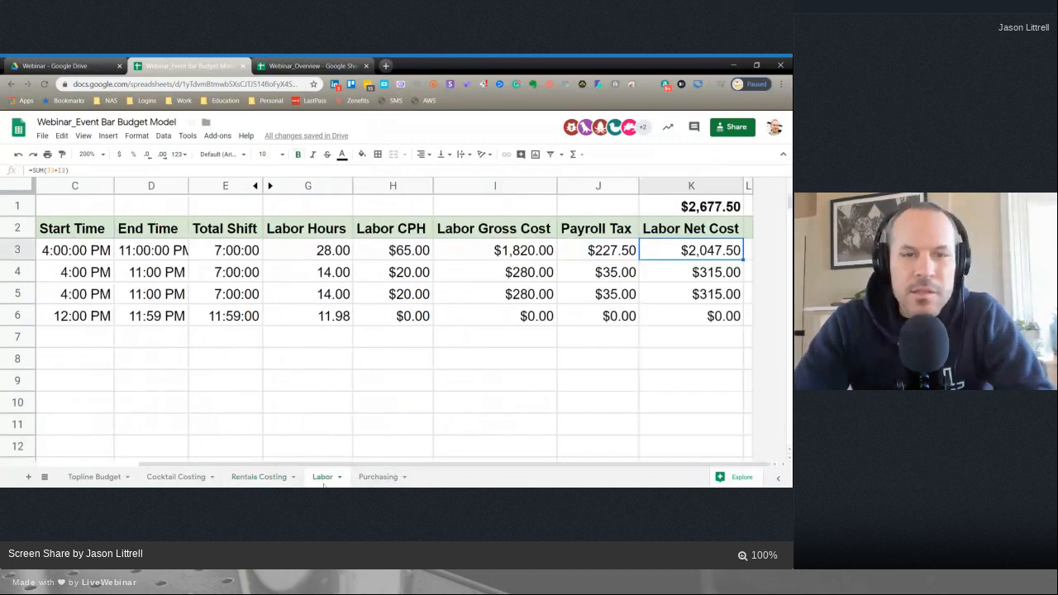
{"action": "left_click", "coordinate": [378, 477]}
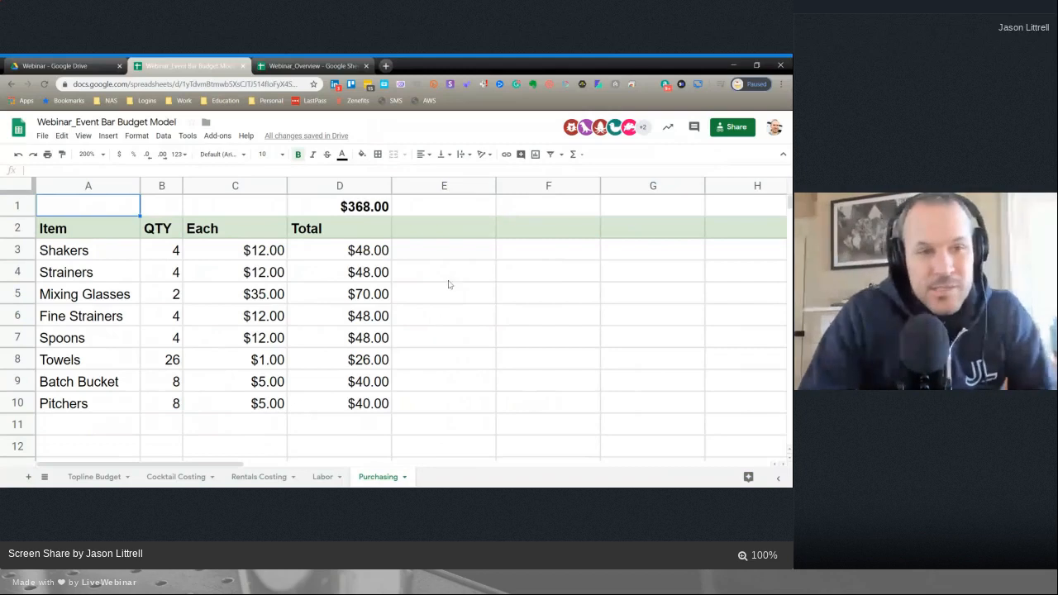
{"action": "left_click", "coordinate": [90, 253]}
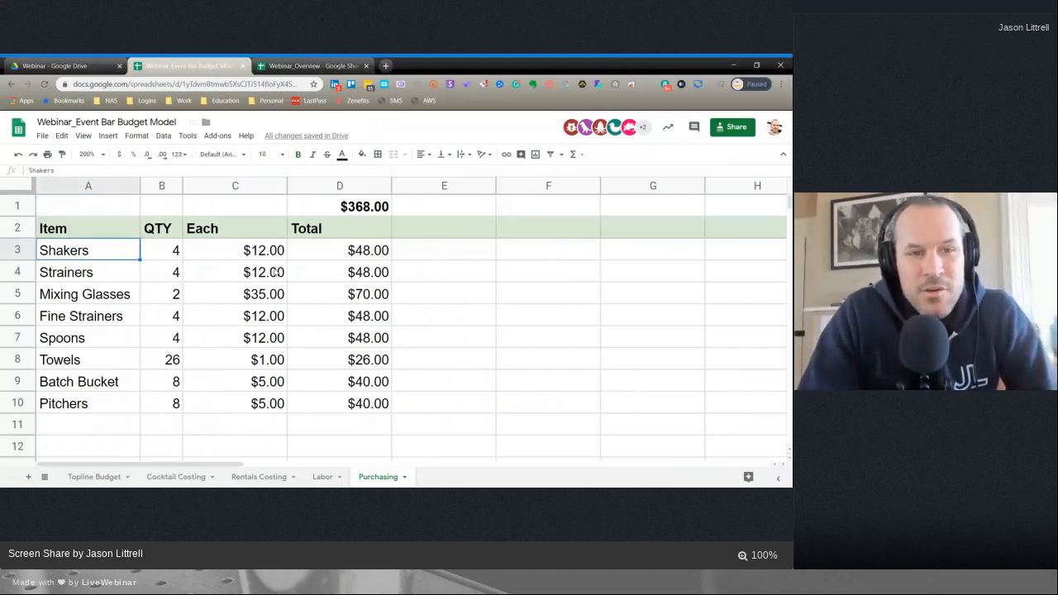
{"action": "left_click", "coordinate": [252, 253]}
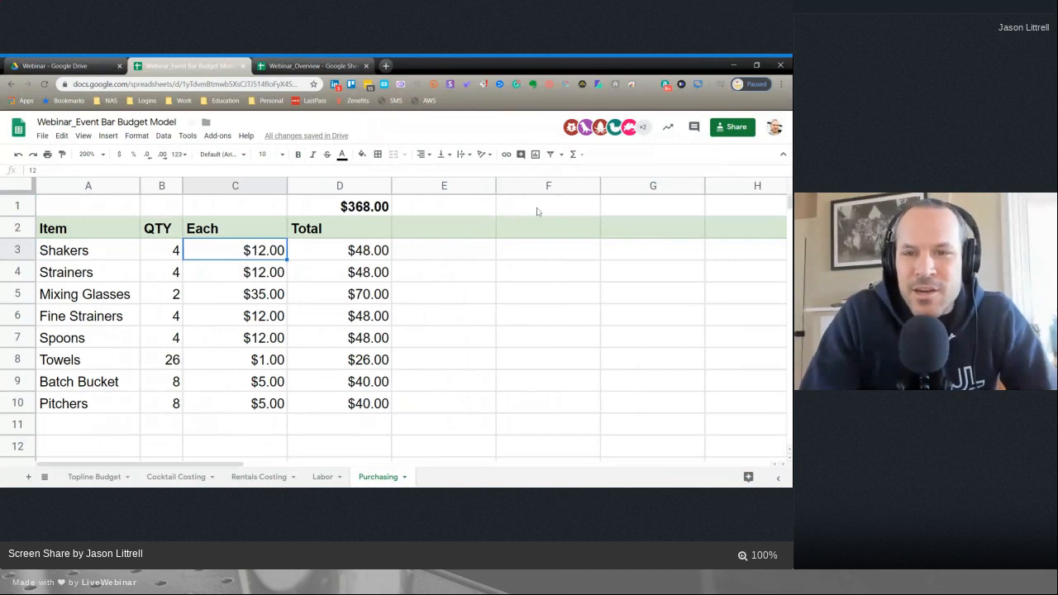
- Enter the item name Shakers, with only its first letter capitalized, in cell F4 of the Purchasing sheet
{"action": "left_click", "coordinate": [544, 272]}
{"action": "type", "text": "sHAKERS"}
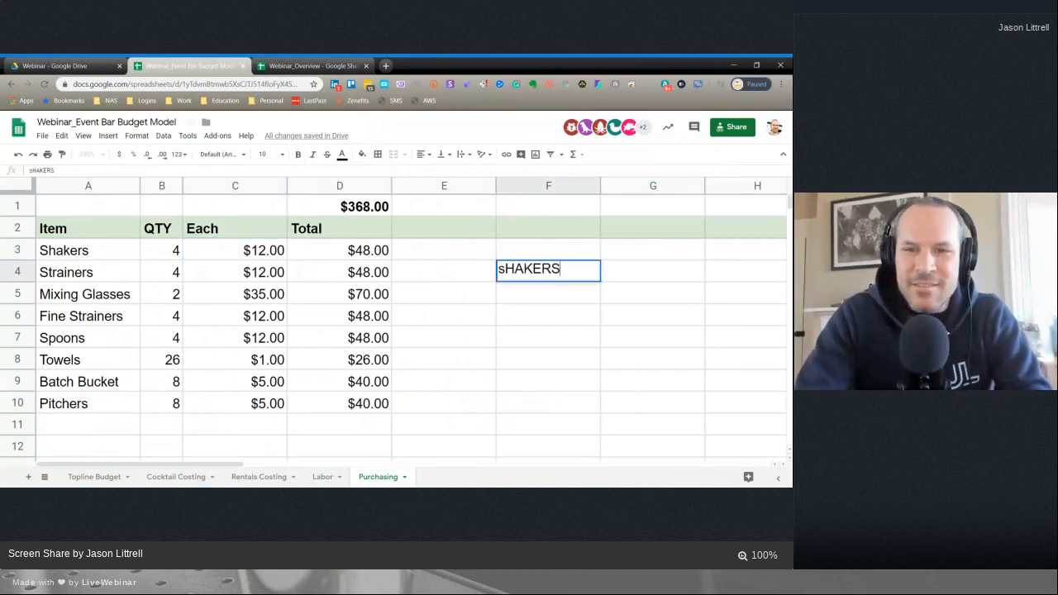
{"action": "key", "text": "Tab"}
{"action": "key", "text": "Left"}
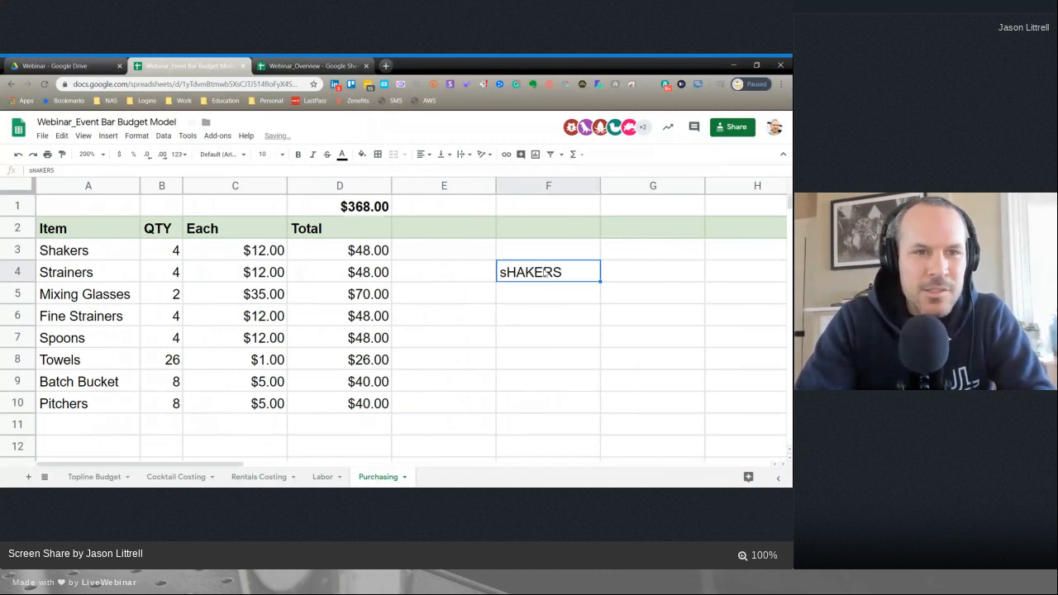
{"action": "type", "text": "s"}
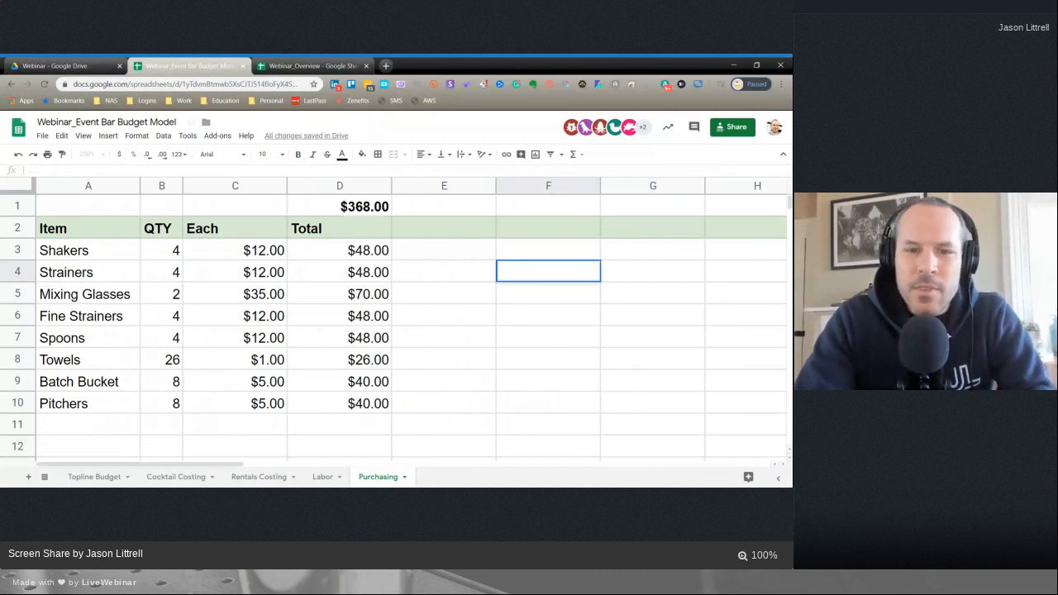
{"action": "type", "text": "Shakers"}
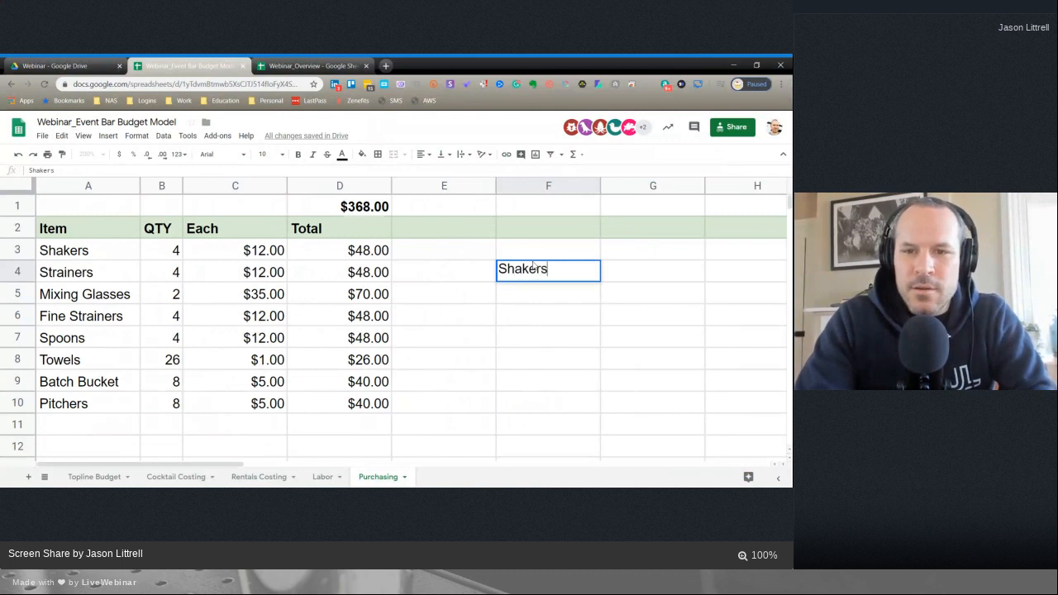
{"action": "key", "text": "Tab"}
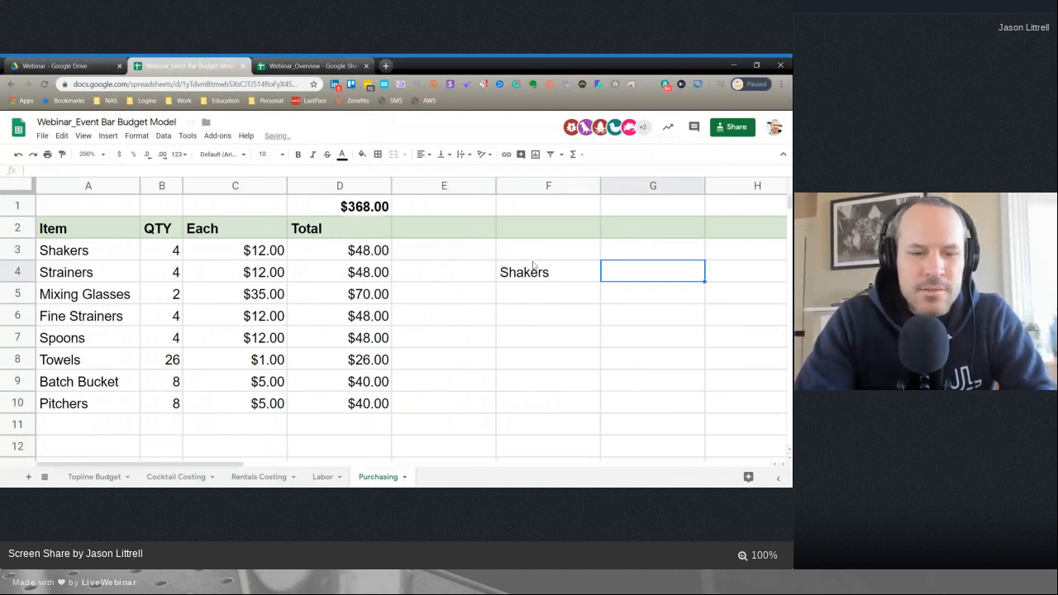
- Enter 12.0 as the price in G4 beside the new Shakers entry
{"action": "type", "text": "1200"}
{"action": "key", "text": "BackSpace"}
{"action": "key", "text": "BackSpace"}
{"action": "type", "text": ".0"}
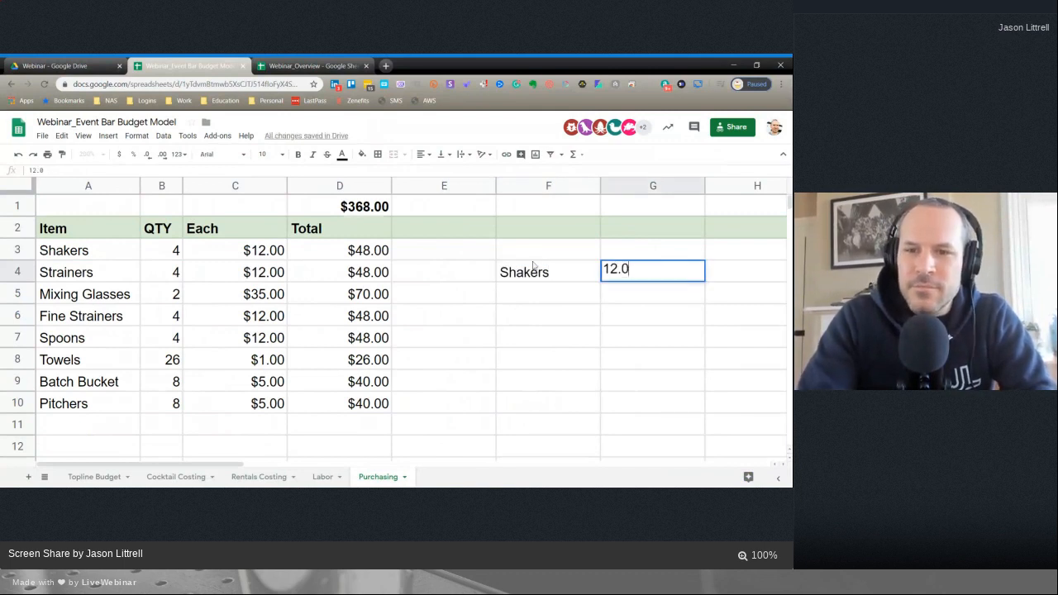
{"action": "key", "text": "Return"}
- Format all of column G as currency and enter $5 in G8
{"action": "left_click", "coordinate": [683, 183]}
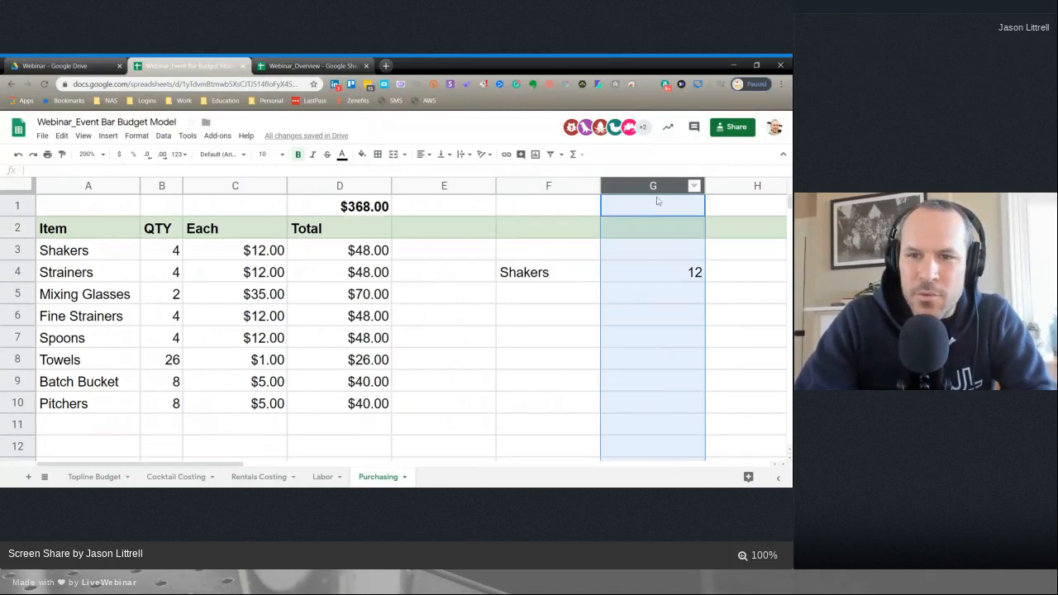
{"action": "left_click", "coordinate": [120, 156]}
{"action": "left_click", "coordinate": [632, 362]}
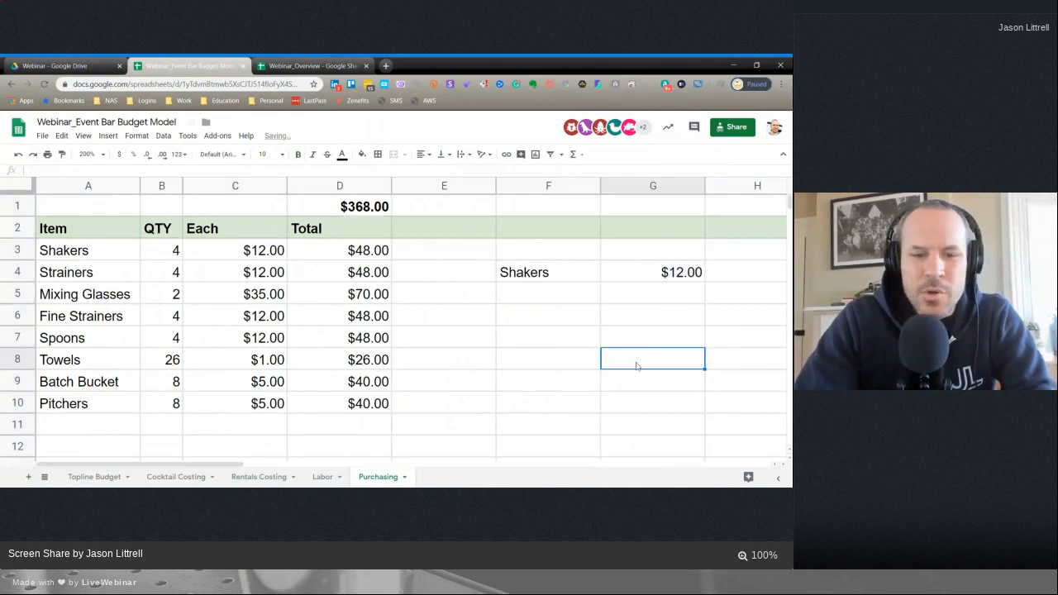
{"action": "type", "text": "$5"}
{"action": "key", "text": "Return"}
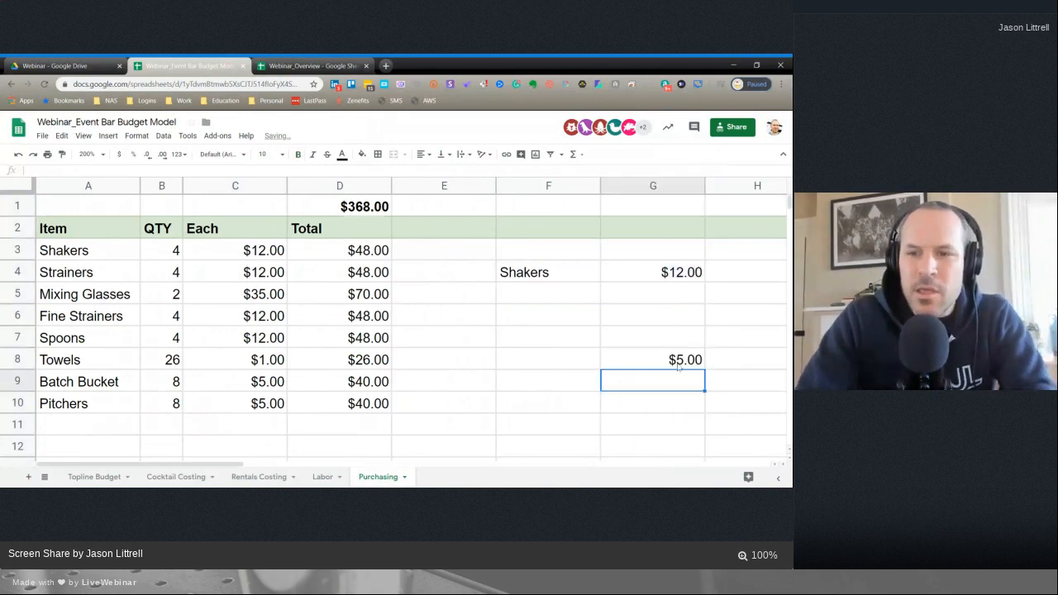
- Clear the stray $5.00 value from cell G8 of the Purchasing sheet
{"action": "left_click", "coordinate": [678, 366]}
{"action": "key", "text": "Delete"}
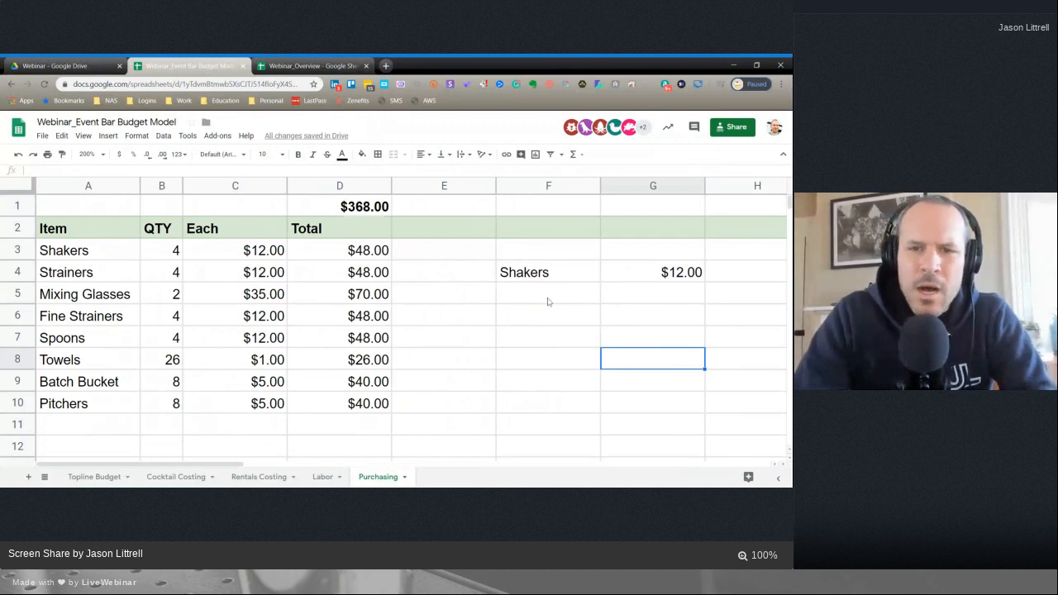
{"action": "left_click", "coordinate": [240, 281]}
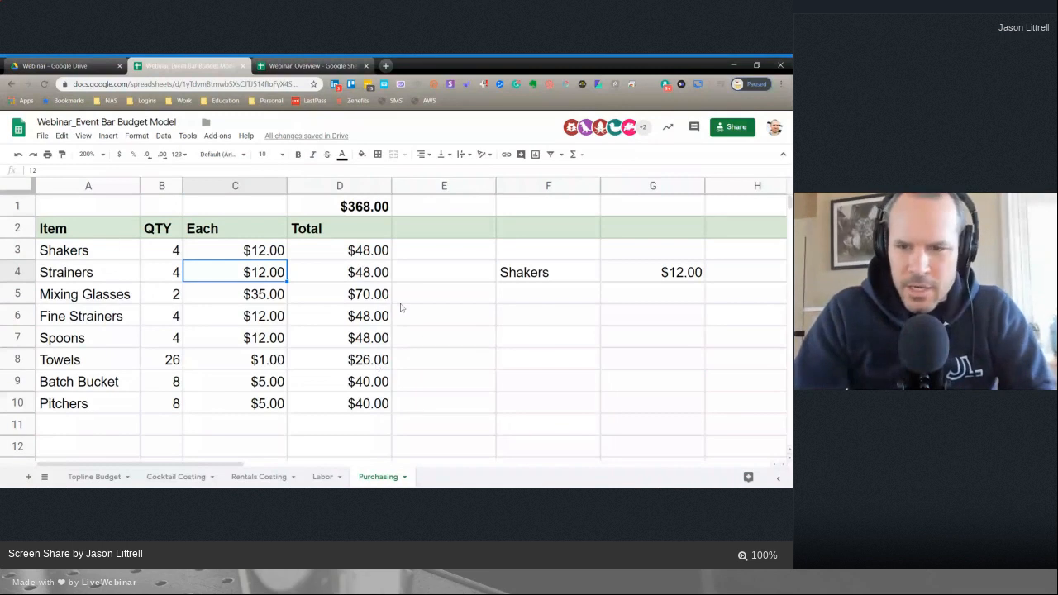
{"action": "scroll", "coordinate": [488, 368], "scroll_direction": "down", "scroll_amount": 2}
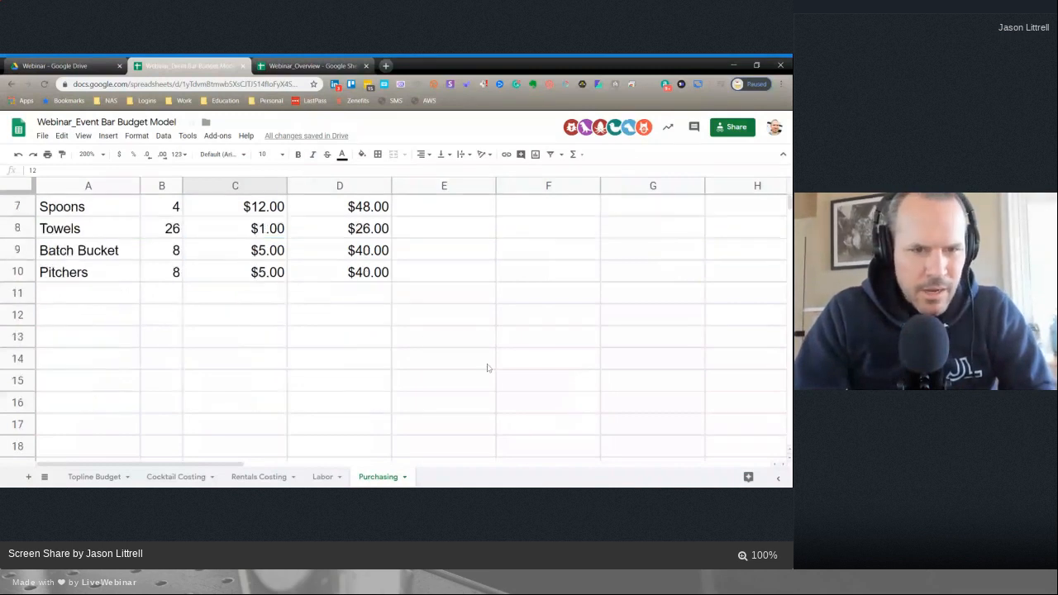
{"action": "scroll", "coordinate": [496, 376], "scroll_direction": "up", "scroll_amount": 2}
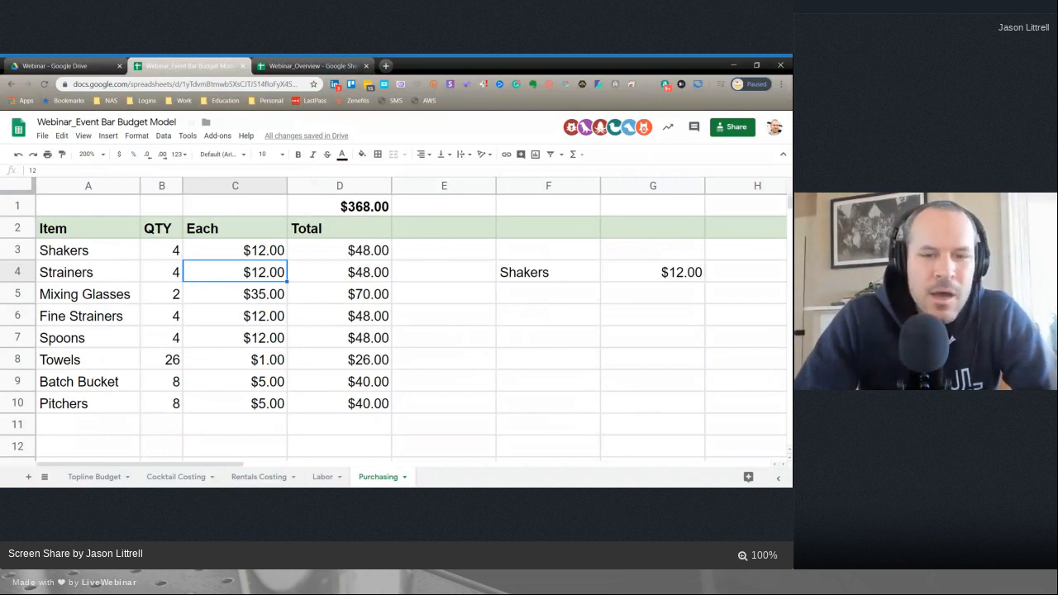
- Examine the formula behind the Beverage cost in the item summary of the Topline Budget sheet
{"action": "left_click", "coordinate": [86, 478]}
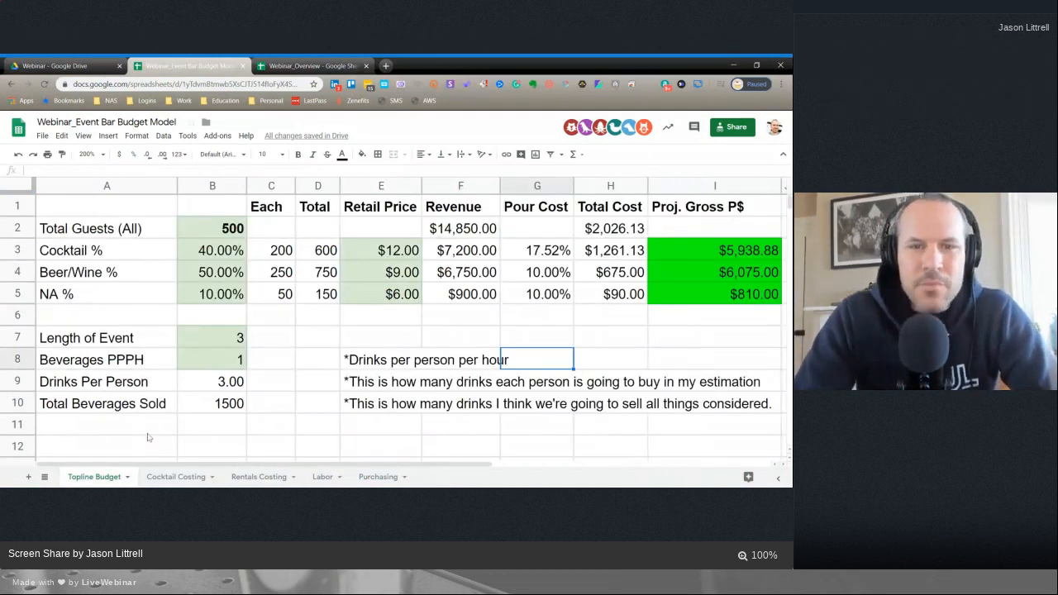
{"action": "scroll", "coordinate": [356, 259], "scroll_direction": "right", "scroll_amount": 5}
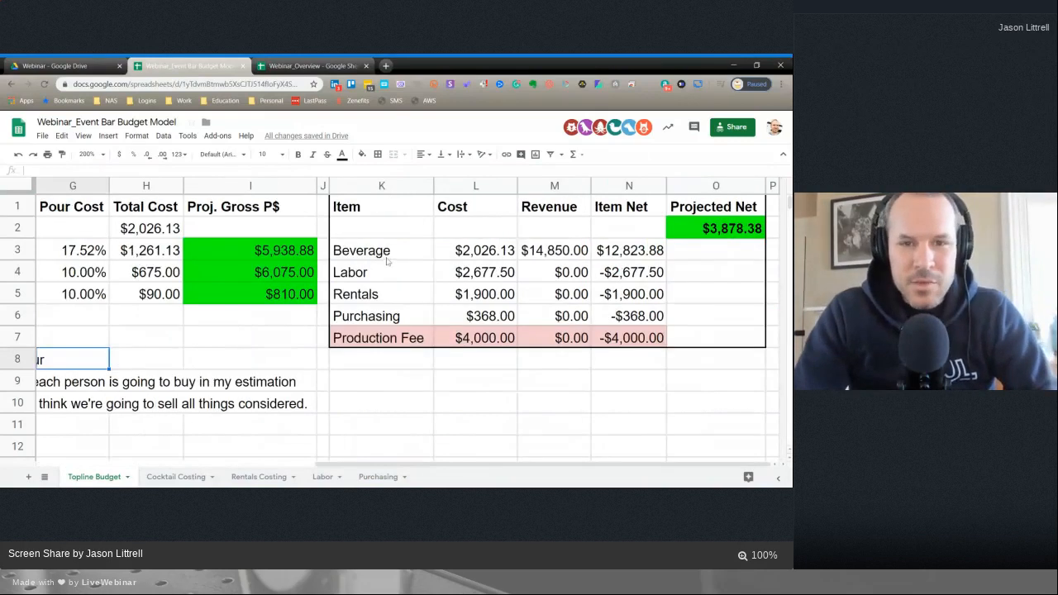
{"action": "left_click", "coordinate": [423, 261]}
{"action": "double_click", "coordinate": [500, 254]}
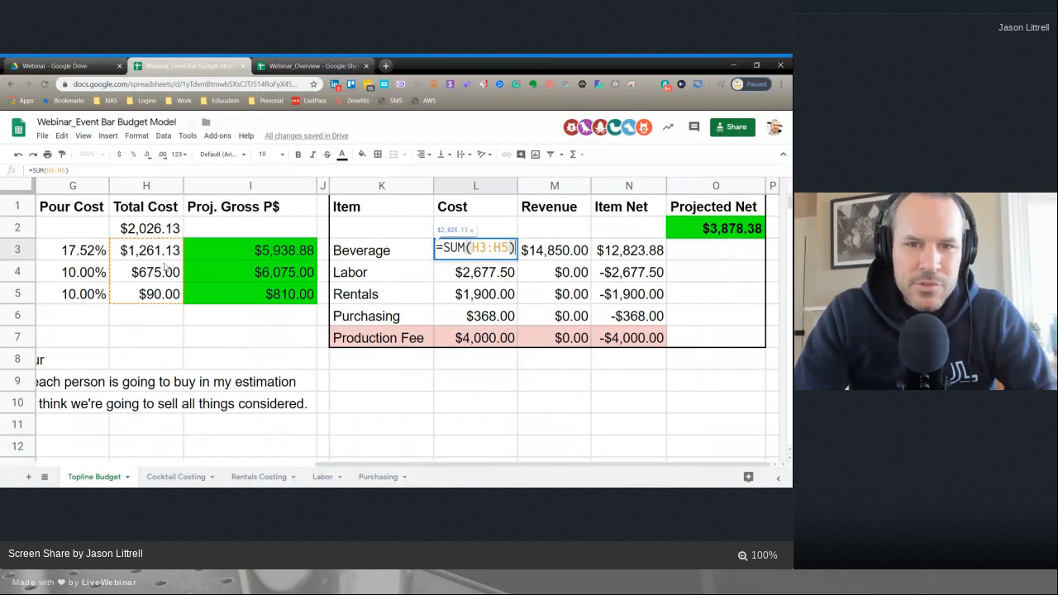
{"action": "key", "text": "Return"}
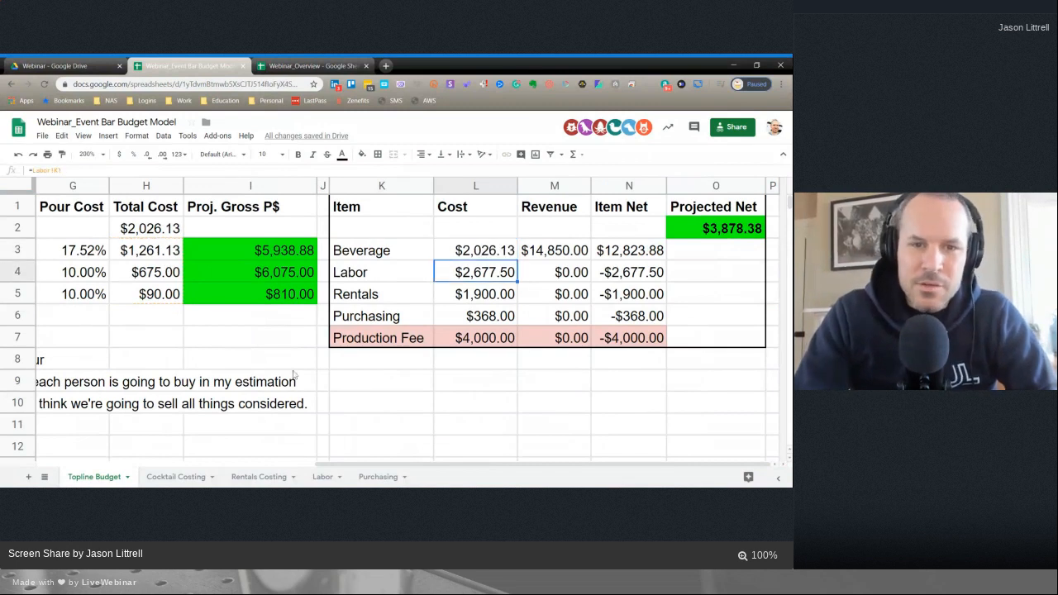
- Re-enter the Labor cost formula in L4 as =labor!K1
{"action": "double_click", "coordinate": [484, 275]}
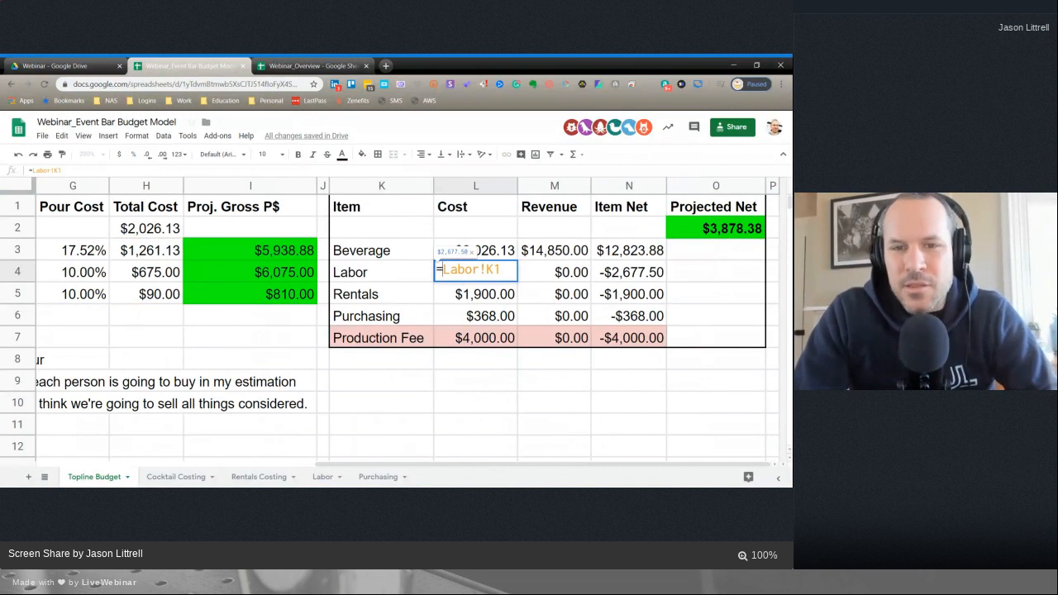
{"action": "left_click_drag", "start_coordinate": [443, 271], "coordinate": [486, 273]}
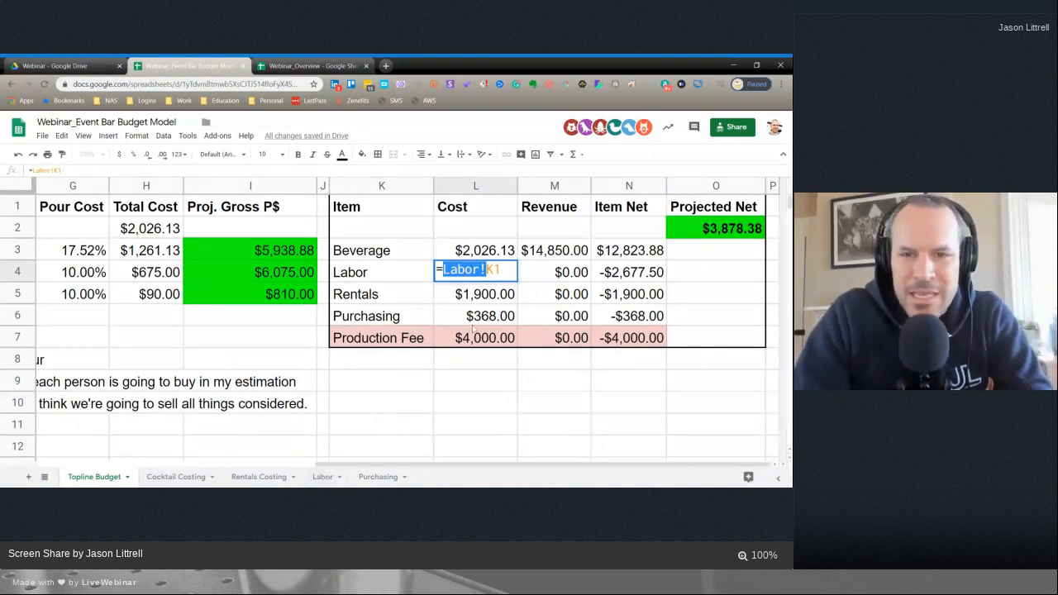
{"action": "key", "text": "Right"}
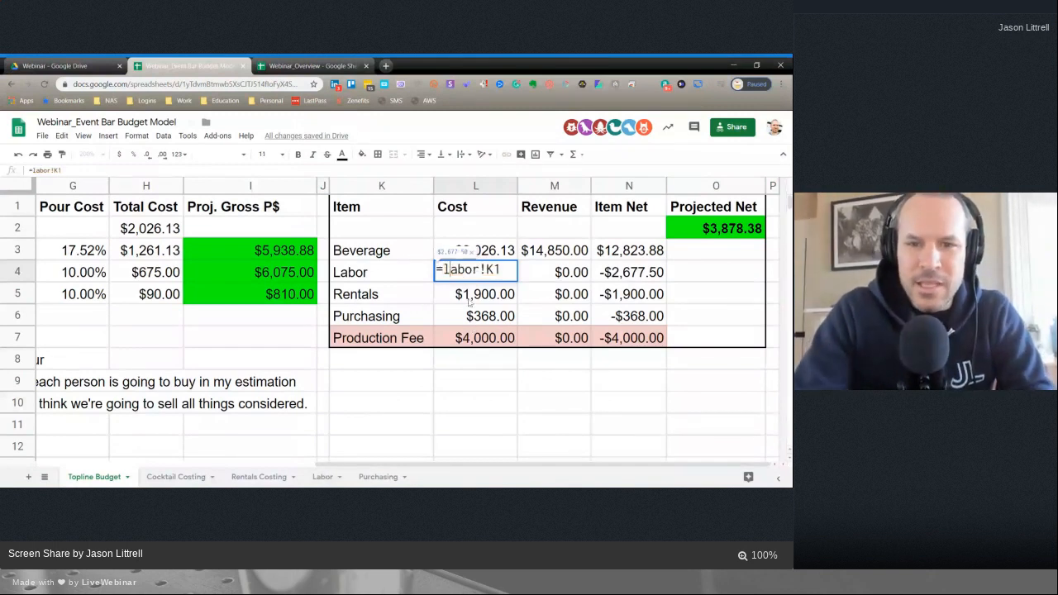
{"action": "key", "text": "Return"}
{"action": "key", "text": "Up"}
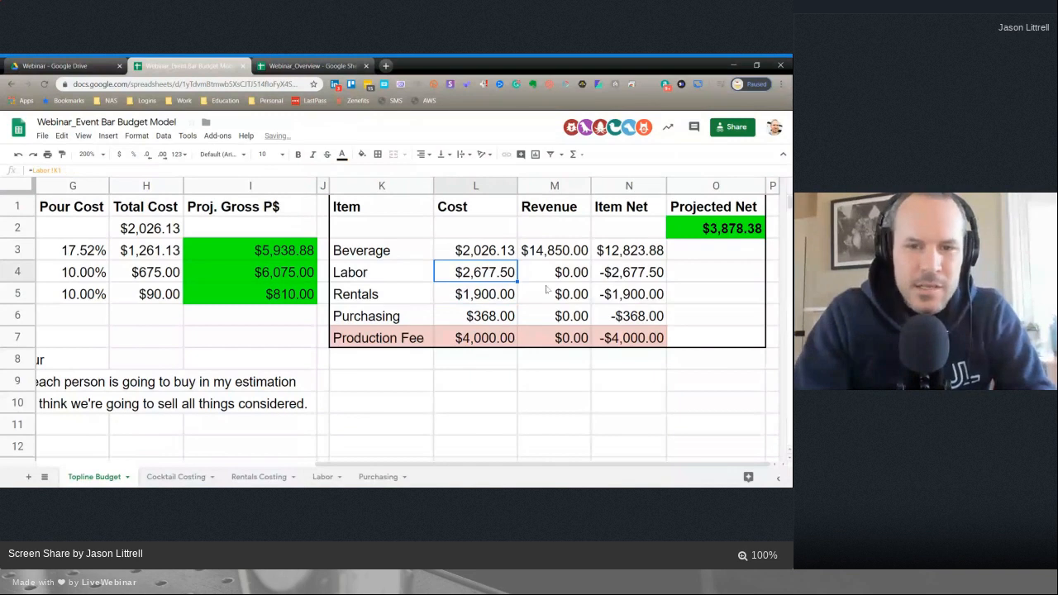
- Examine the Rentals cost formula in L5 and its Rentals Costing sheet reference, comparing it with the Labor cost cell
{"action": "left_click", "coordinate": [471, 295]}
{"action": "left_click", "coordinate": [479, 272]}
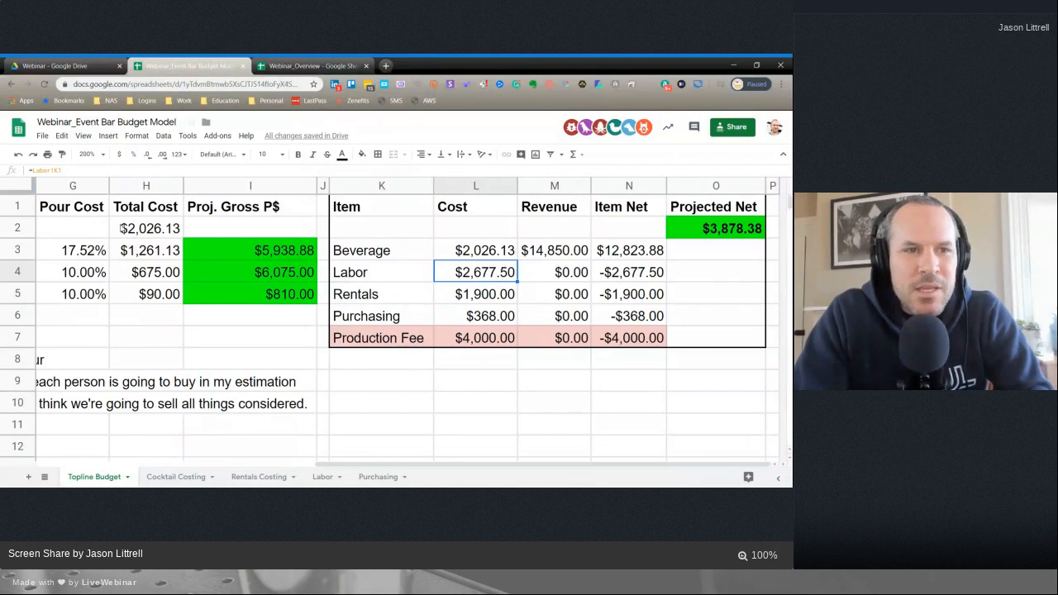
{"action": "left_click", "coordinate": [470, 296]}
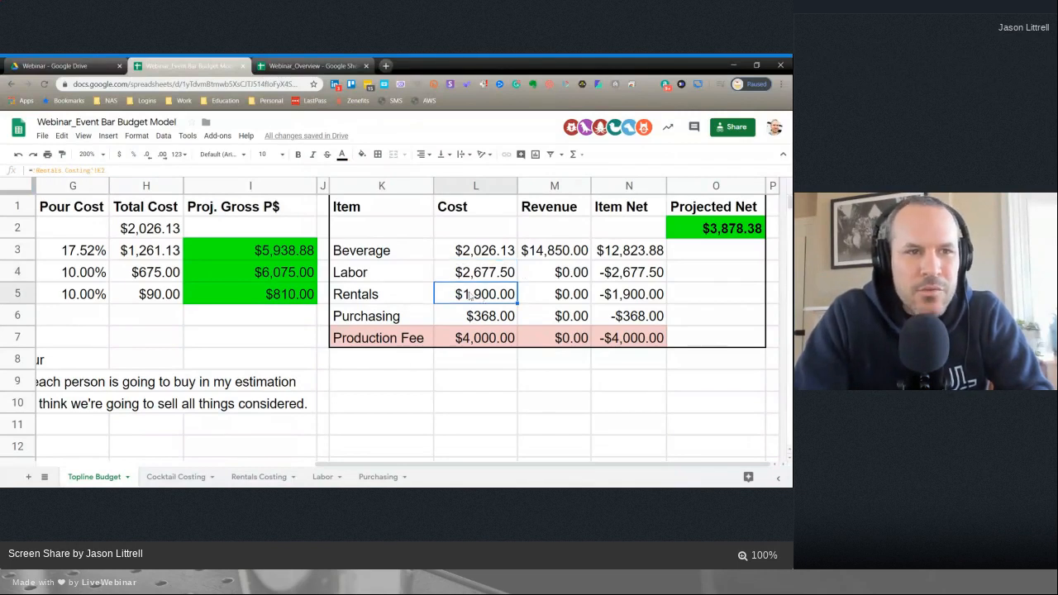
{"action": "left_click_drag", "start_coordinate": [91, 170], "coordinate": [40, 171]}
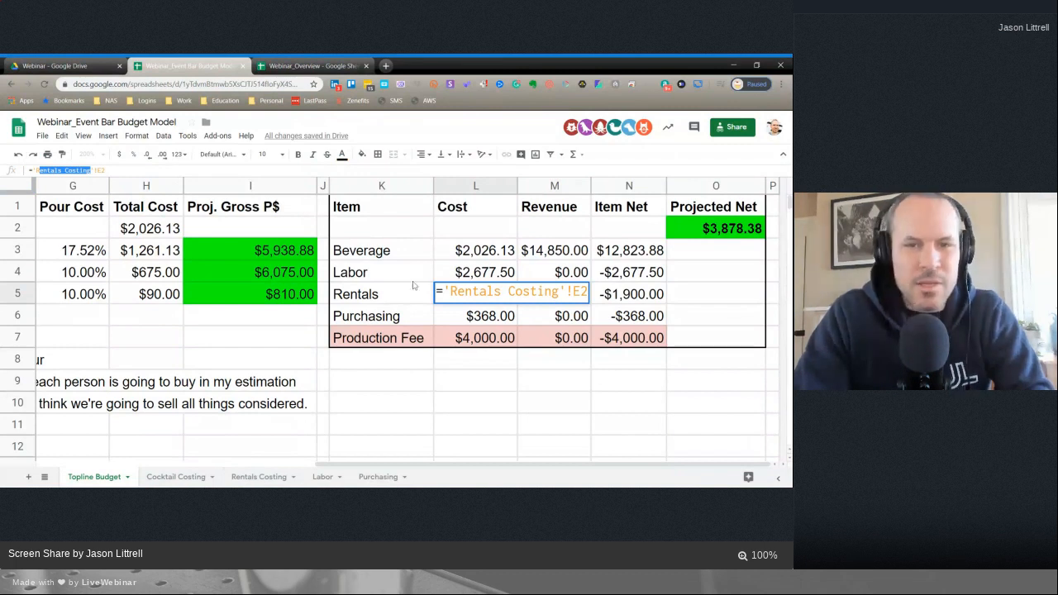
{"action": "key", "text": "Return"}
{"action": "left_click", "coordinate": [471, 278]}
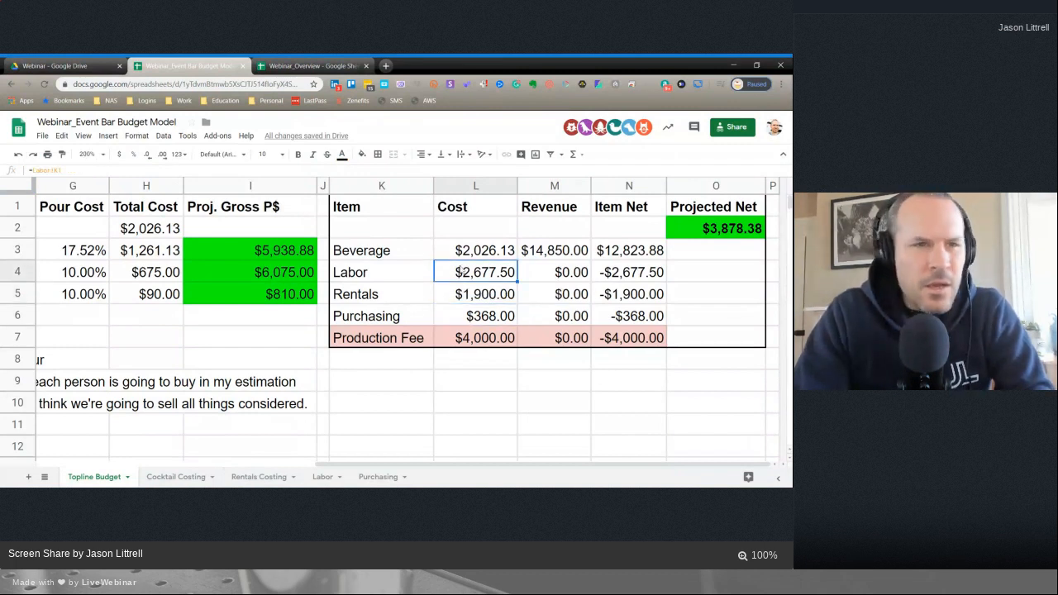
- Examine the Purchasing cost formula in L6 and the Production Fee cost entry in L7
{"action": "left_click", "coordinate": [483, 322]}
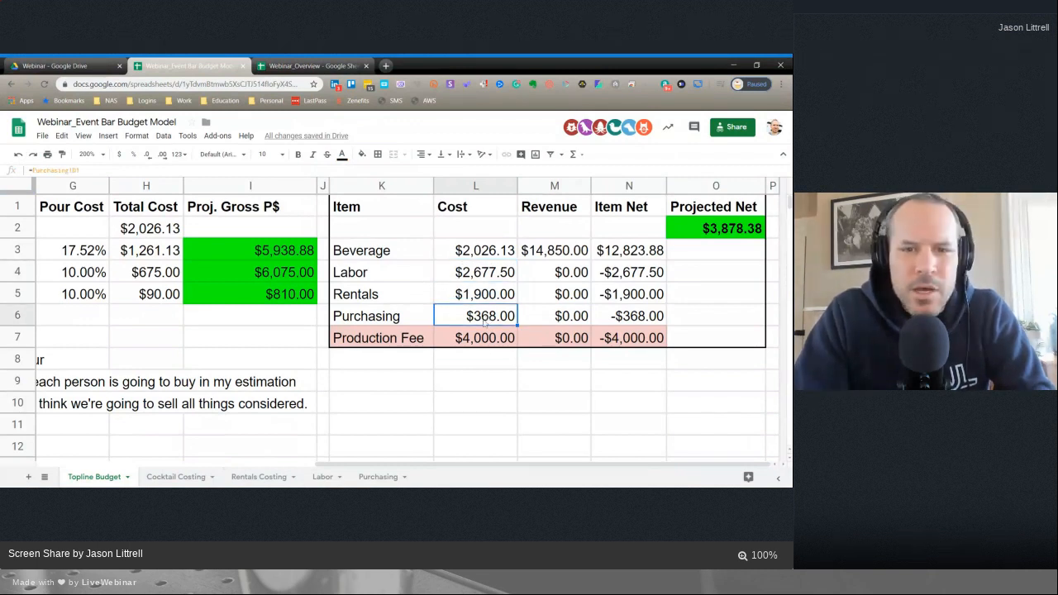
{"action": "double_click", "coordinate": [488, 321]}
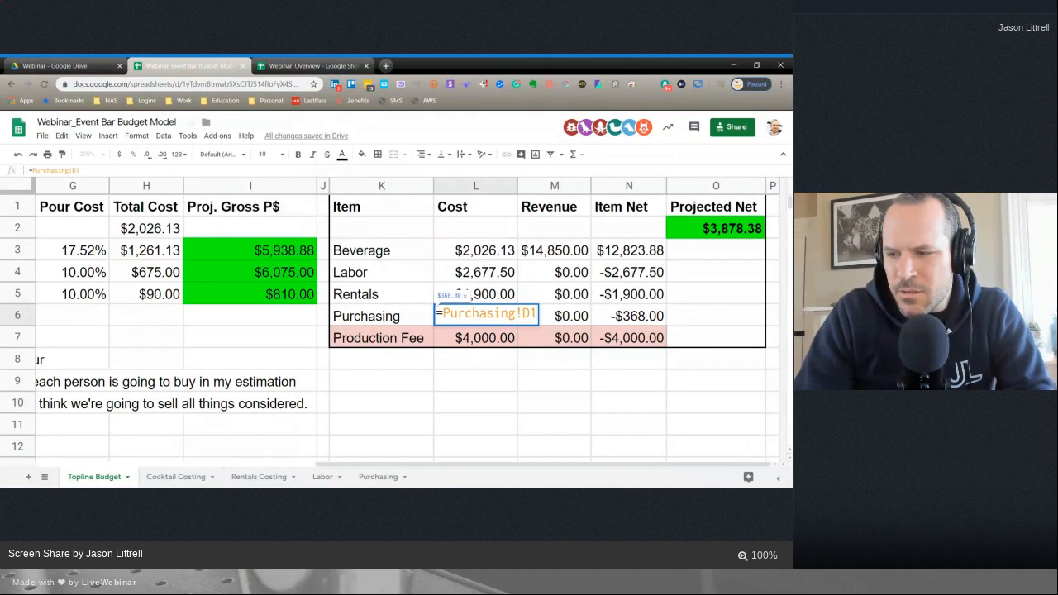
{"action": "left_click", "coordinate": [533, 364]}
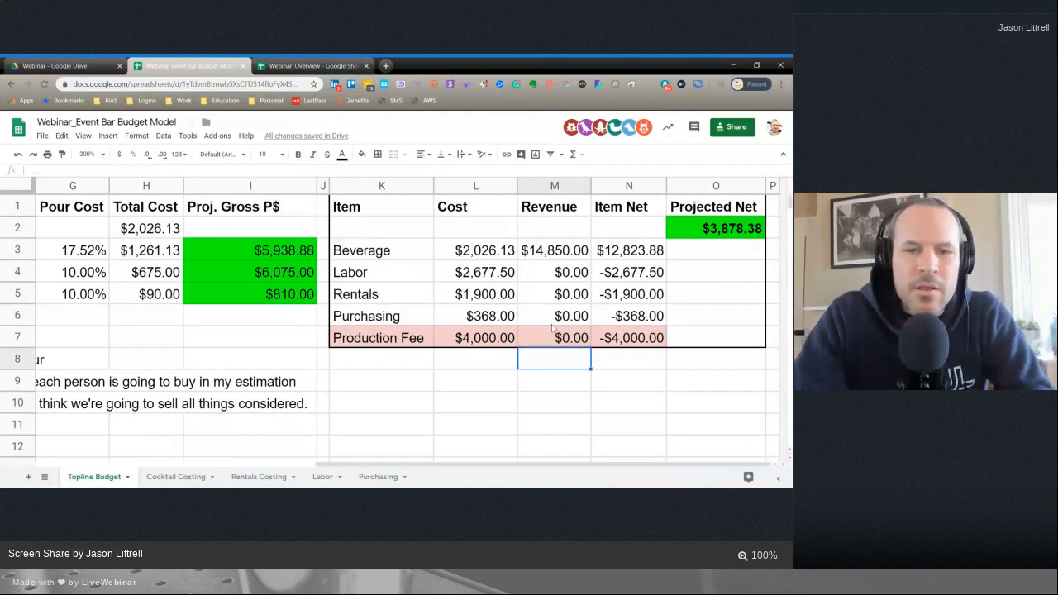
{"action": "left_click", "coordinate": [484, 339]}
{"action": "double_click", "coordinate": [484, 339]}
{"action": "left_click", "coordinate": [499, 373]}
{"action": "left_click", "coordinate": [478, 346]}
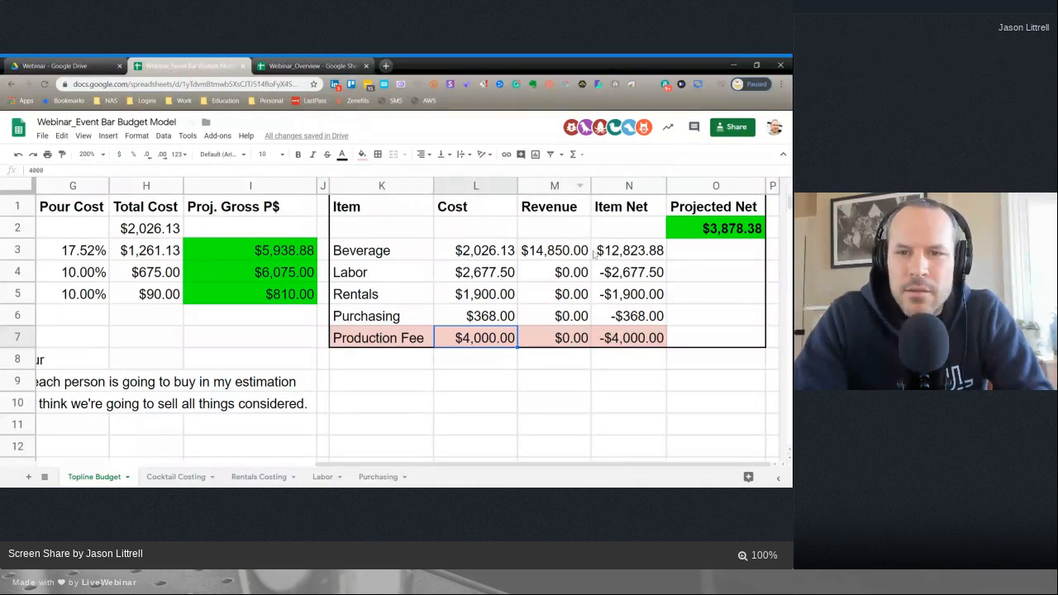
- Examine the Beverage revenue formula in M3 and trace it back to the revenue total in F2
{"action": "left_click", "coordinate": [559, 252]}
{"action": "double_click", "coordinate": [559, 251]}
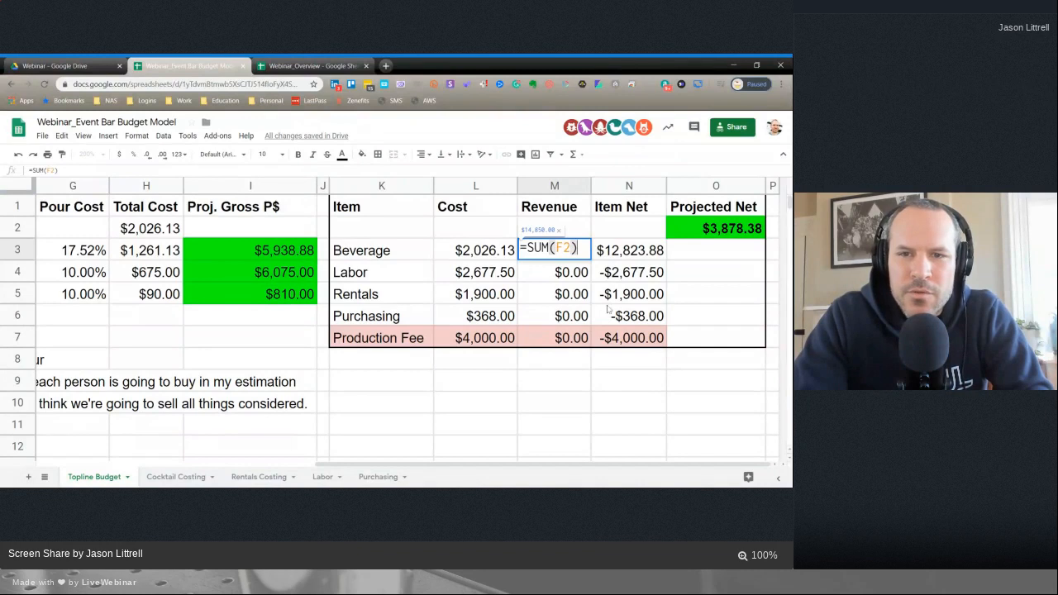
{"action": "key", "text": "Escape"}
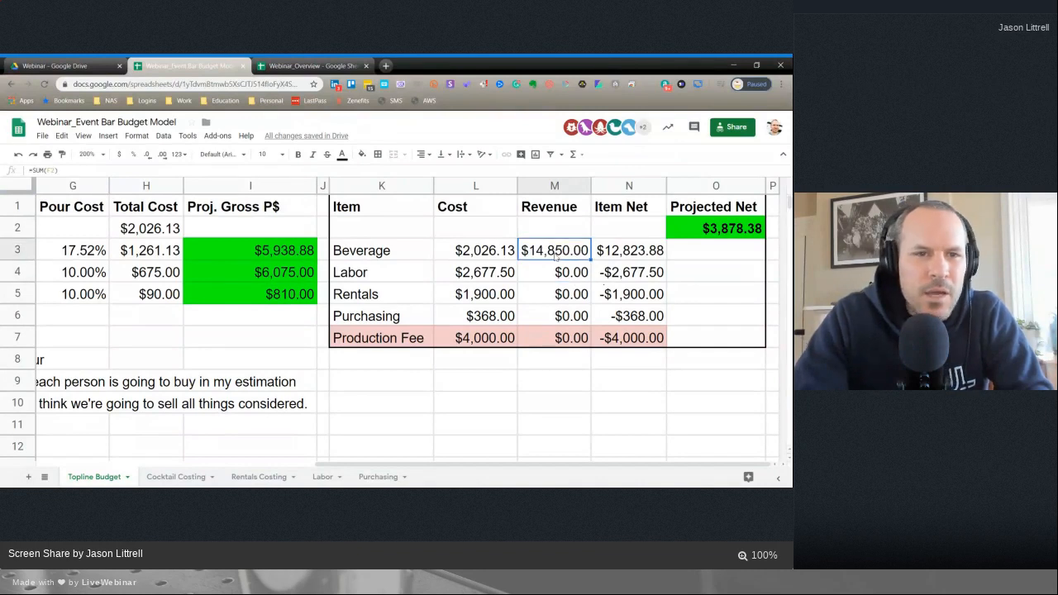
{"action": "scroll", "coordinate": [287, 374], "scroll_direction": "left", "scroll_amount": 10}
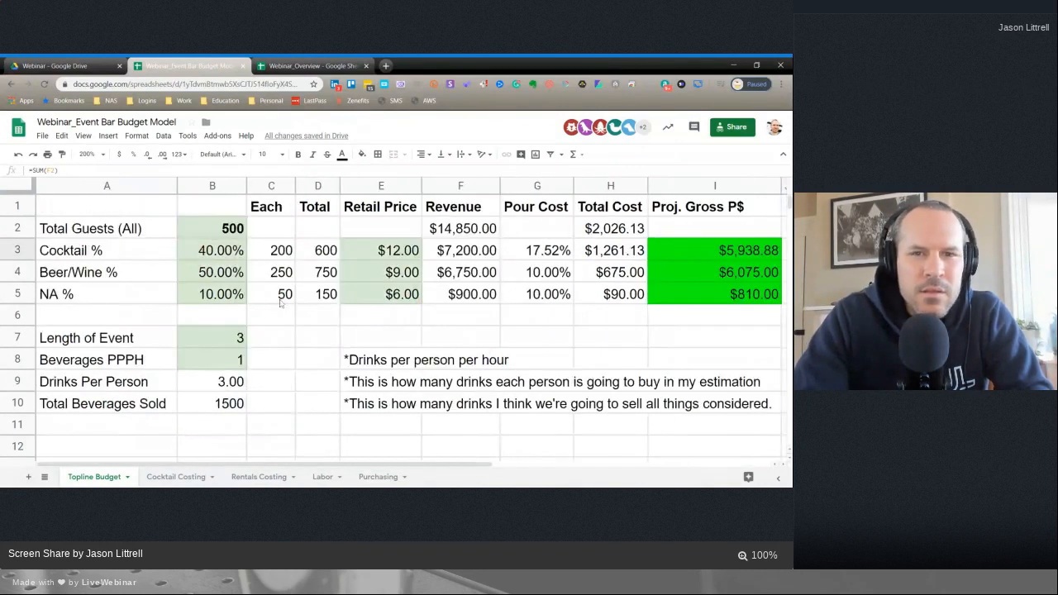
{"action": "left_click", "coordinate": [461, 231]}
{"action": "double_click", "coordinate": [461, 232]}
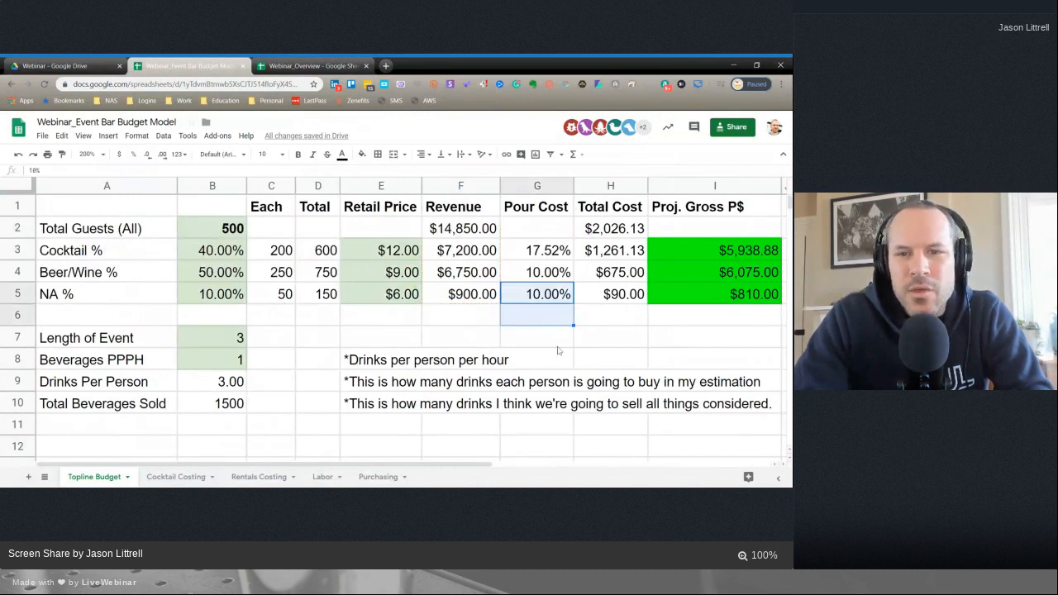
- Set the Beer/Wine retail price in E4 to $10
{"action": "scroll", "coordinate": [558, 351], "scroll_direction": "right", "scroll_amount": 5}
{"action": "scroll", "coordinate": [558, 351], "scroll_direction": "right", "scroll_amount": 1}
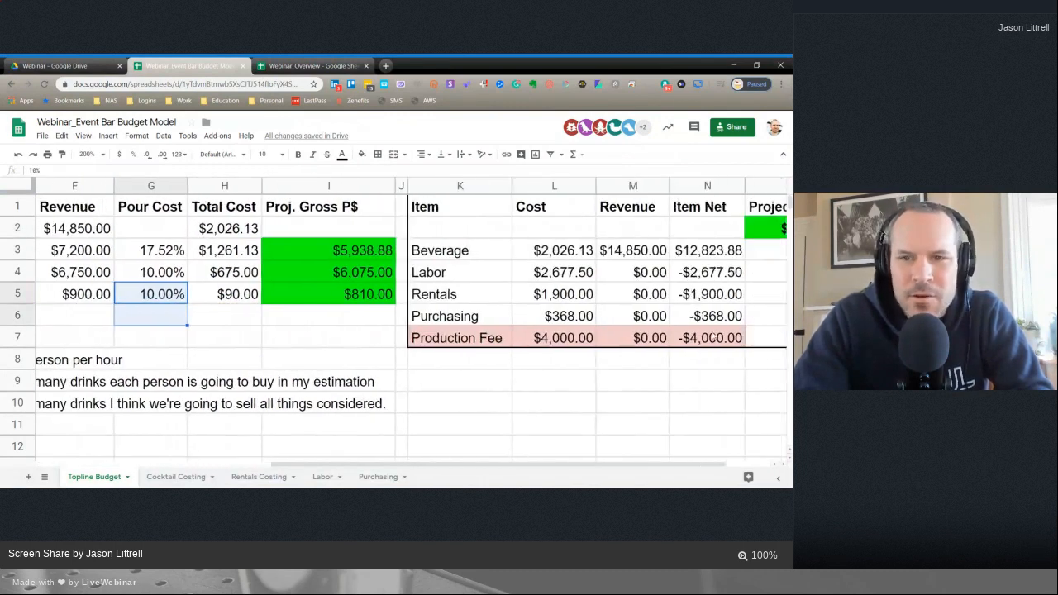
{"action": "scroll", "coordinate": [153, 319], "scroll_direction": "left", "scroll_amount": 5}
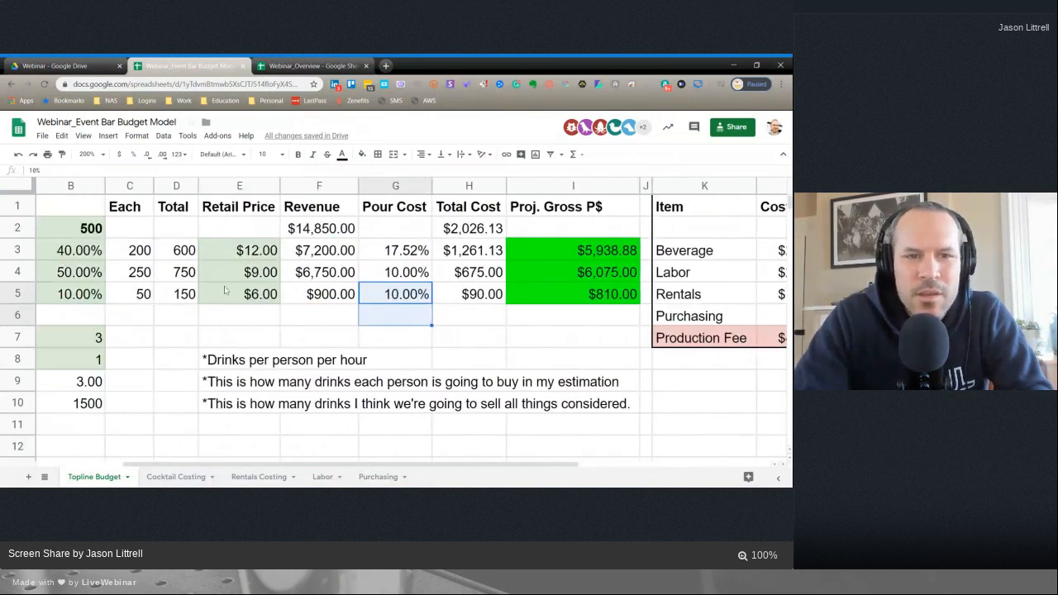
{"action": "left_click", "coordinate": [255, 281]}
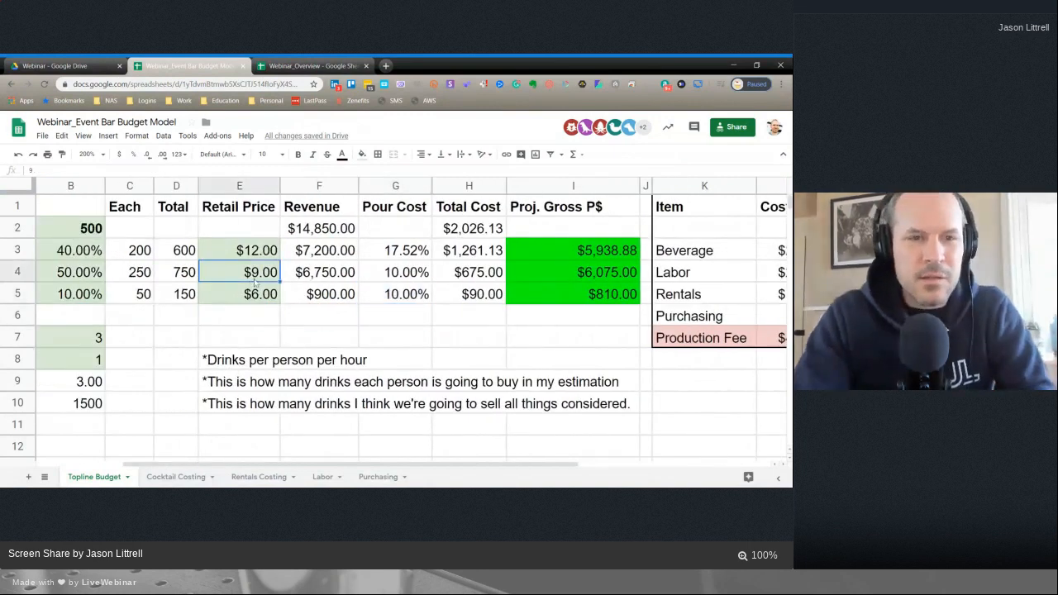
{"action": "type", "text": "10"}
{"action": "key", "text": "Return"}
- Examine the Beverage row's revenue, cost and Item Net formula in the item summary
{"action": "scroll", "coordinate": [569, 250], "scroll_direction": "right", "scroll_amount": 5}
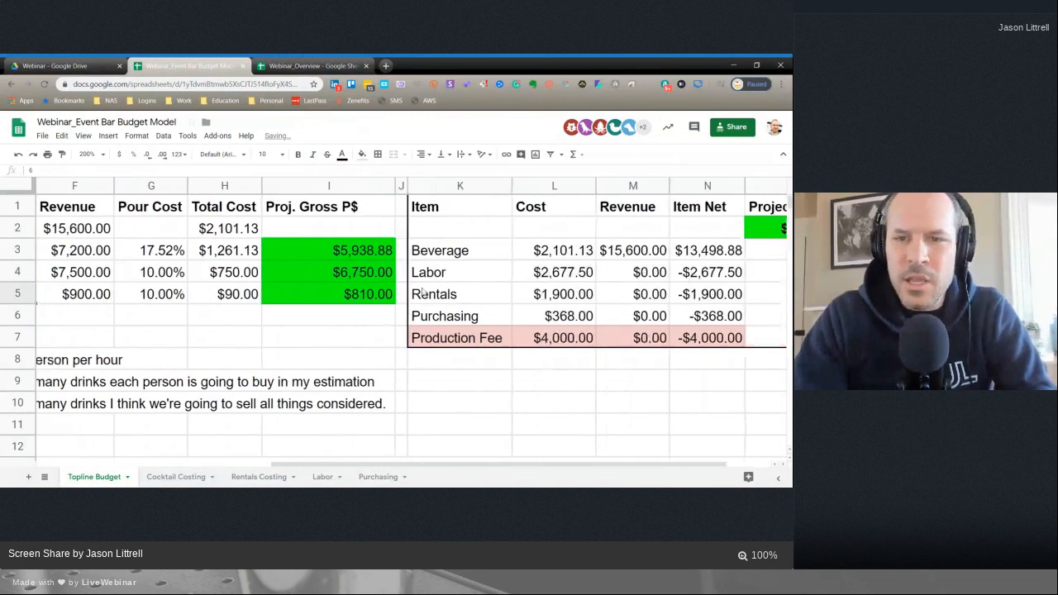
{"action": "right_click", "coordinate": [546, 253]}
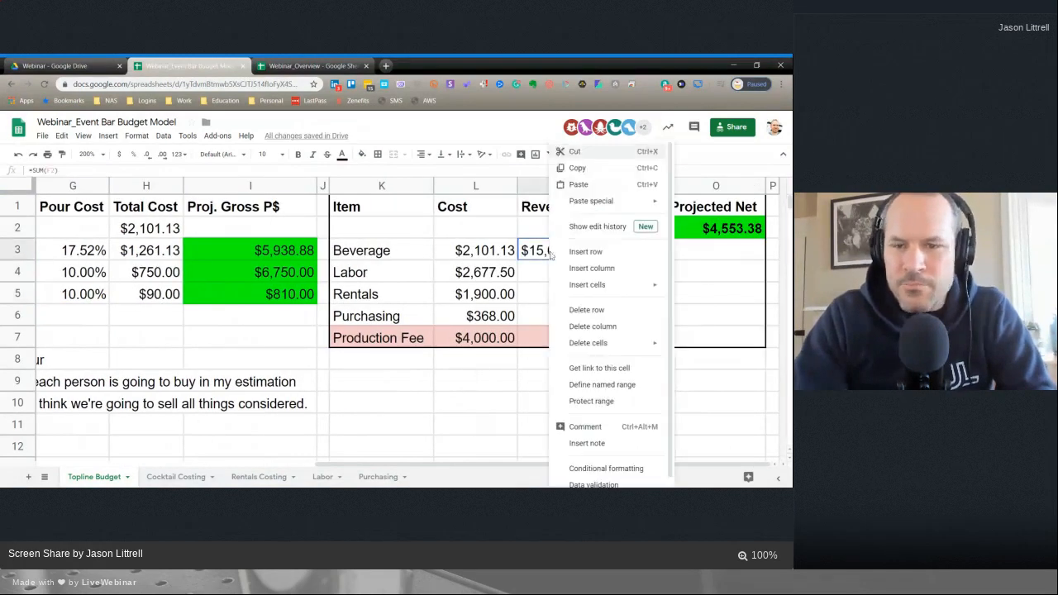
{"action": "left_click", "coordinate": [733, 336]}
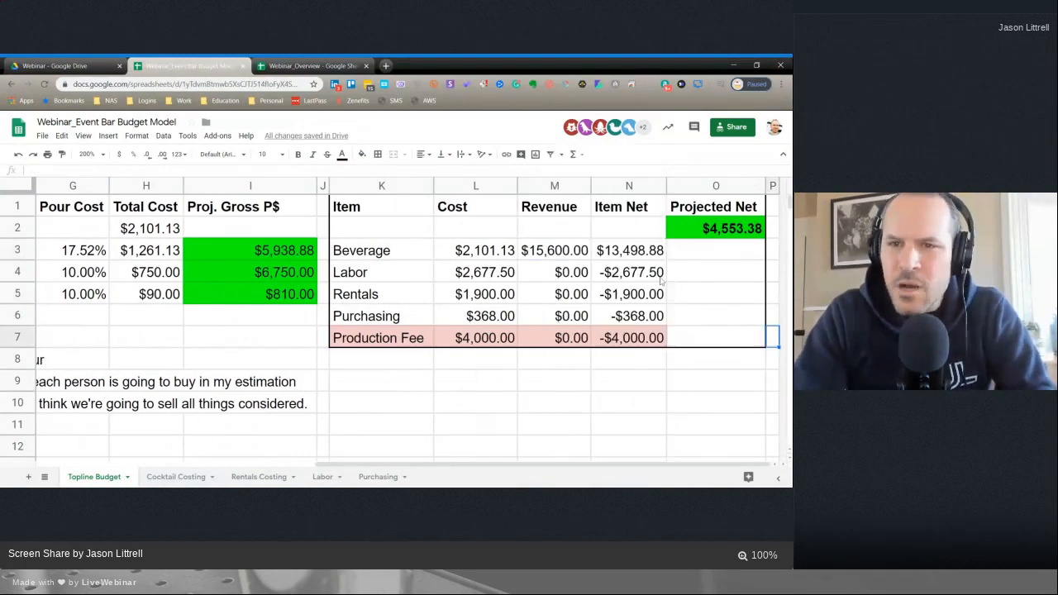
{"action": "left_click", "coordinate": [606, 259]}
{"action": "double_click", "coordinate": [606, 259]}
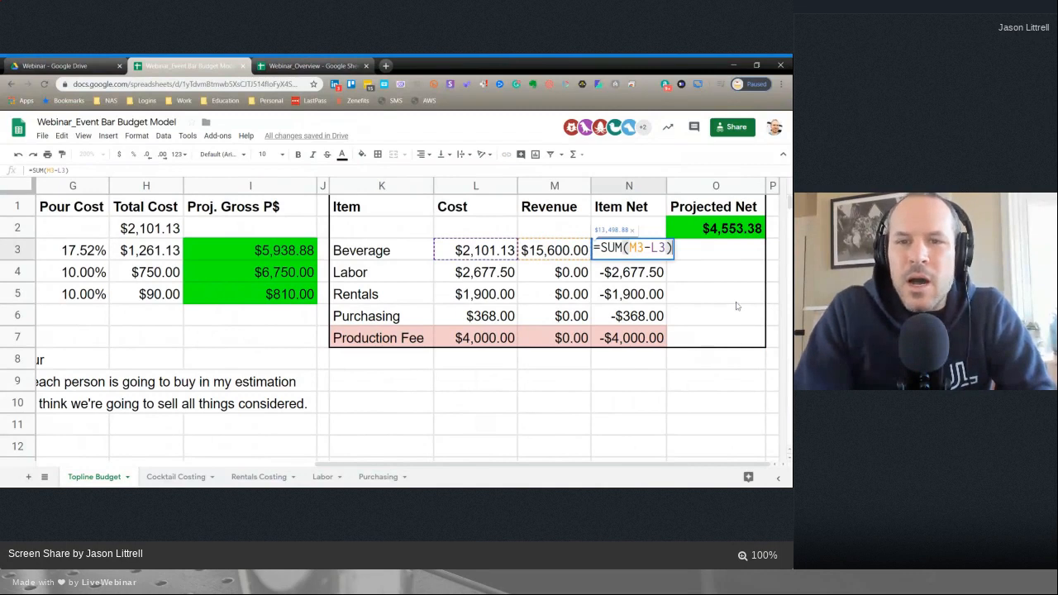
{"action": "left_click", "coordinate": [736, 304]}
{"action": "left_click", "coordinate": [546, 252]}
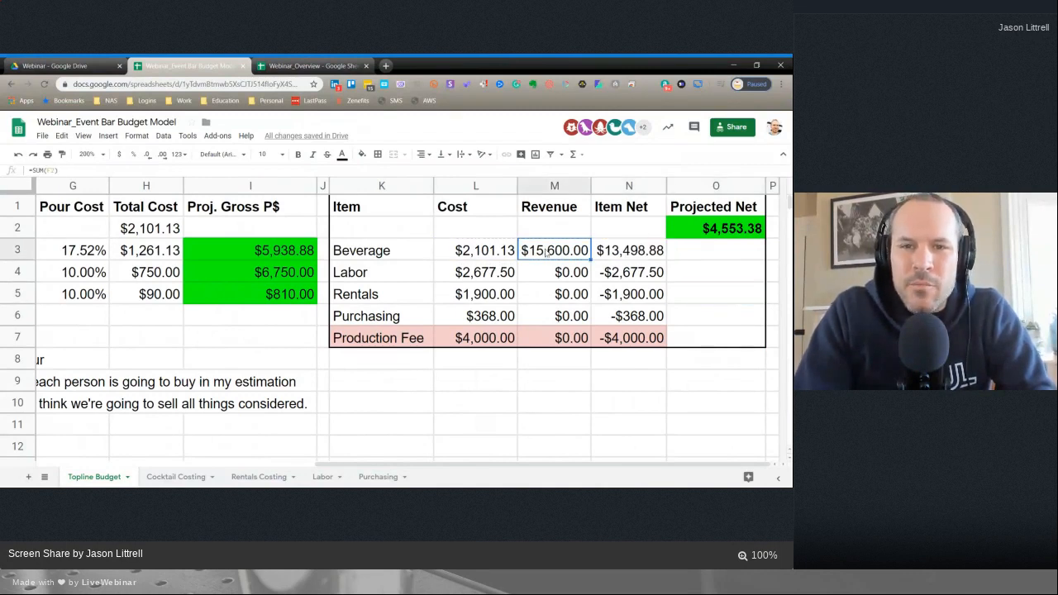
{"action": "left_click", "coordinate": [490, 251]}
{"action": "double_click", "coordinate": [652, 250]}
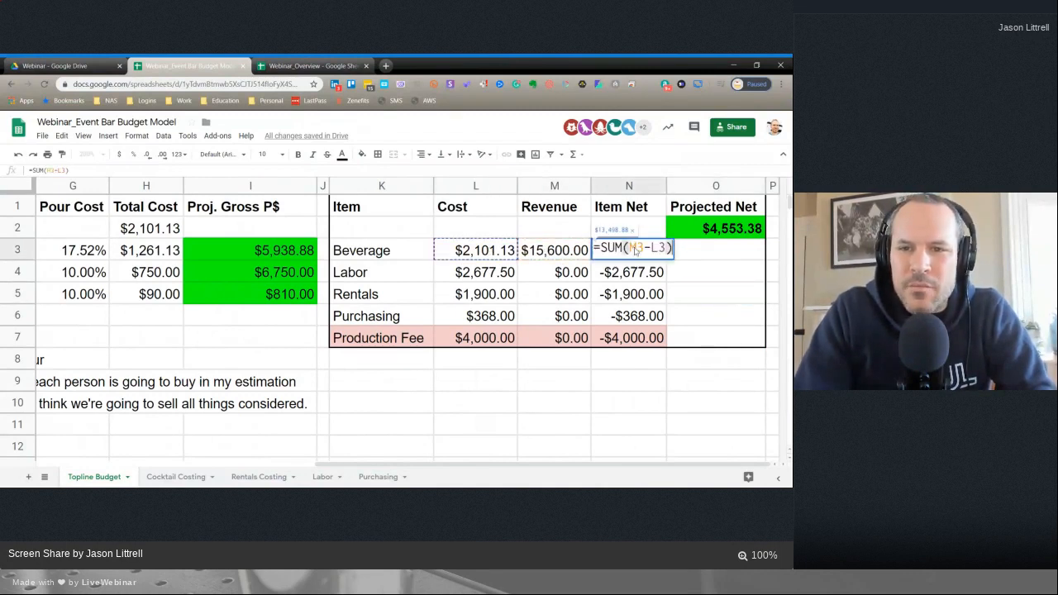
{"action": "left_click", "coordinate": [705, 290]}
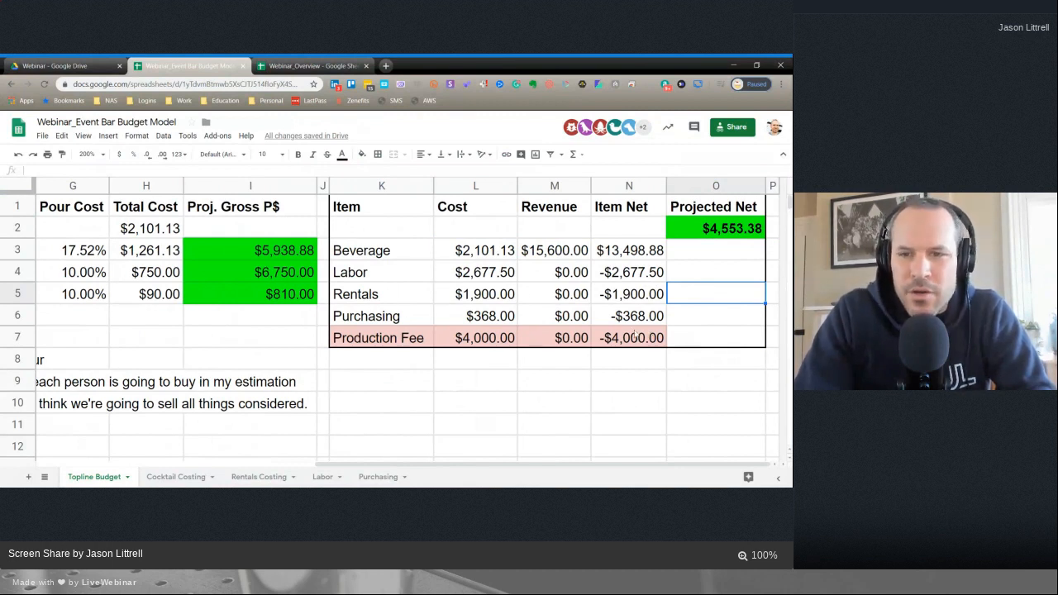
{"action": "double_click", "coordinate": [644, 253]}
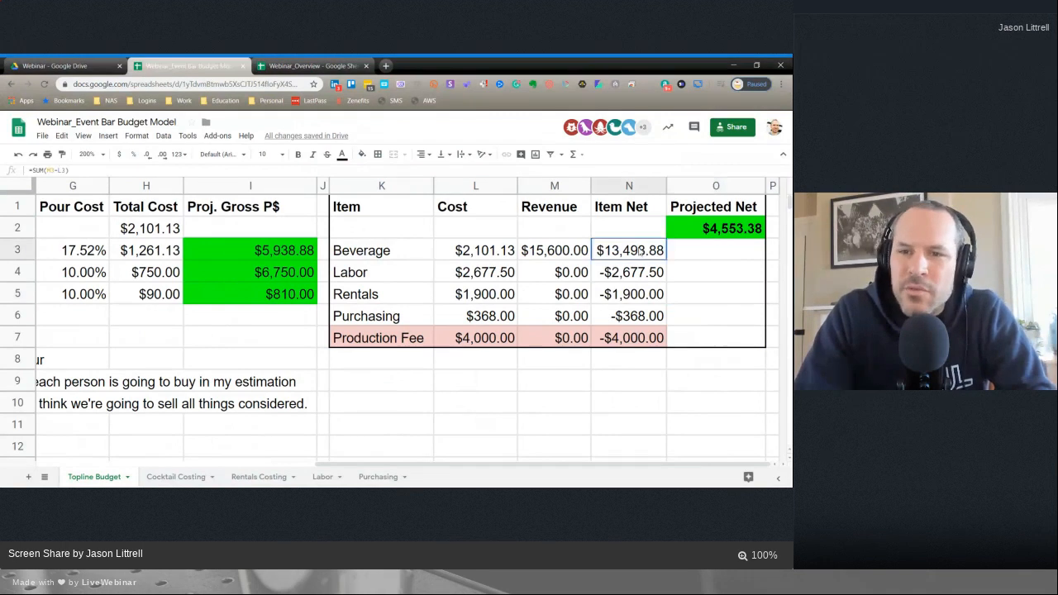
- Examine the Projected Net formula in O2 and the Item Net range it sums
{"action": "left_click", "coordinate": [749, 275]}
{"action": "left_click", "coordinate": [696, 230]}
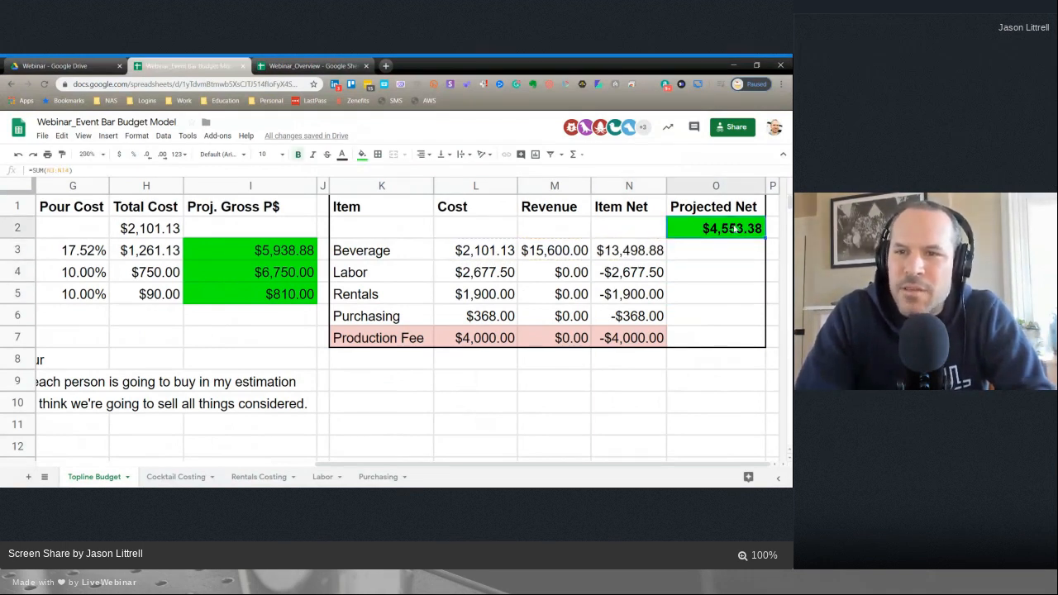
{"action": "key", "text": "Return"}
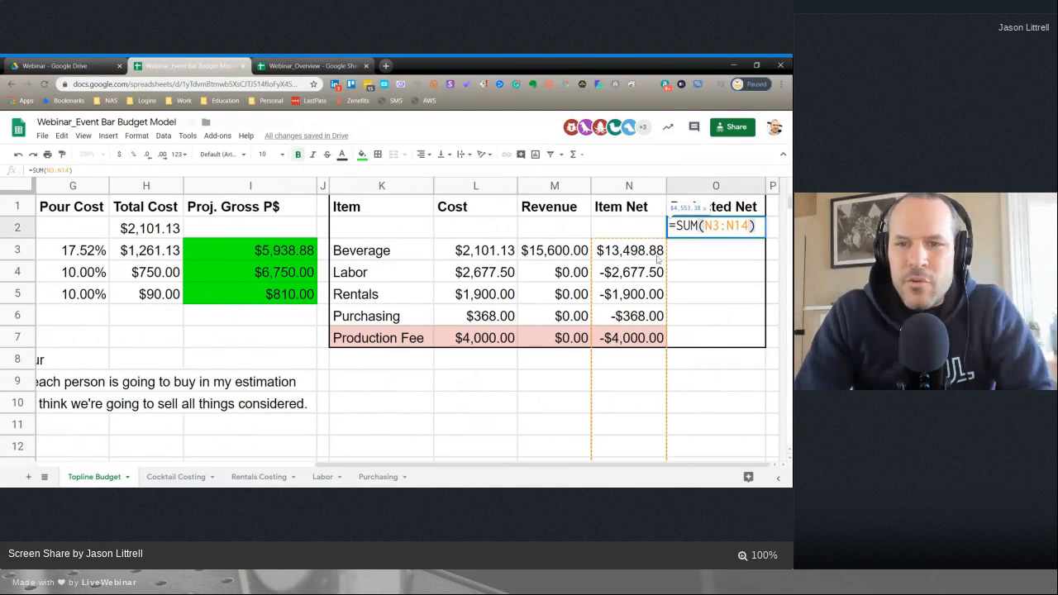
{"action": "left_click", "coordinate": [707, 296]}
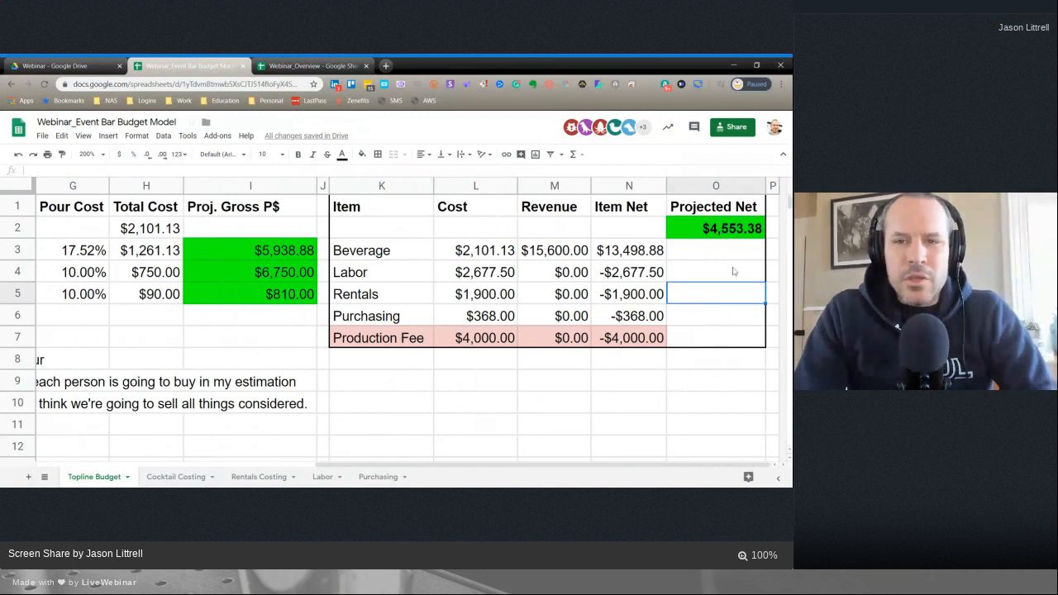
- Set the Beer/Wine retail price in E4 to $9 and check the Projected Net
{"action": "scroll", "coordinate": [557, 333], "scroll_direction": "left", "scroll_amount": 10}
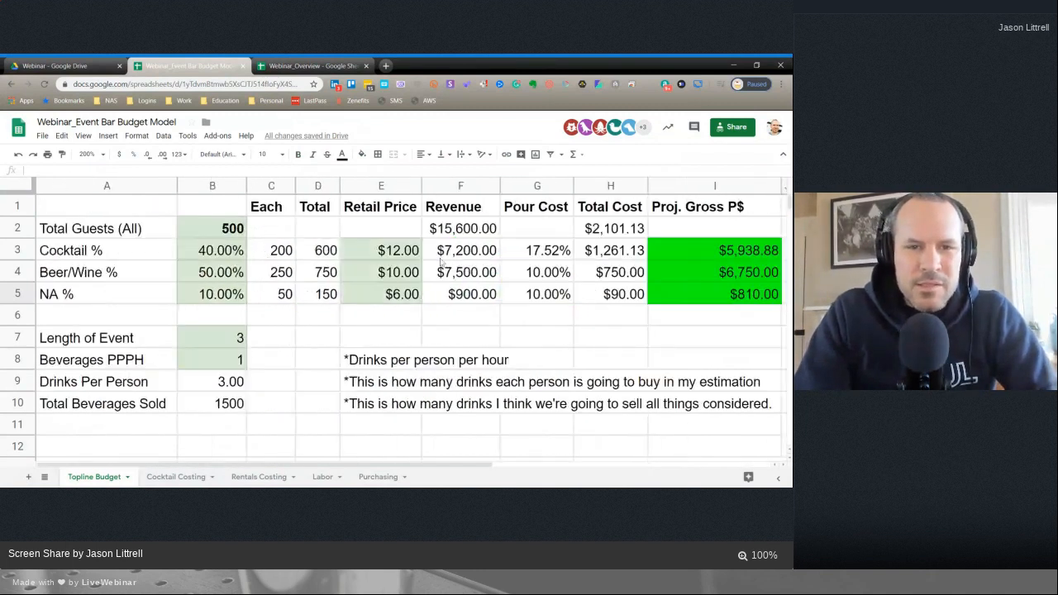
{"action": "left_click", "coordinate": [380, 283]}
{"action": "type", "text": "9"}
{"action": "key", "text": "Return"}
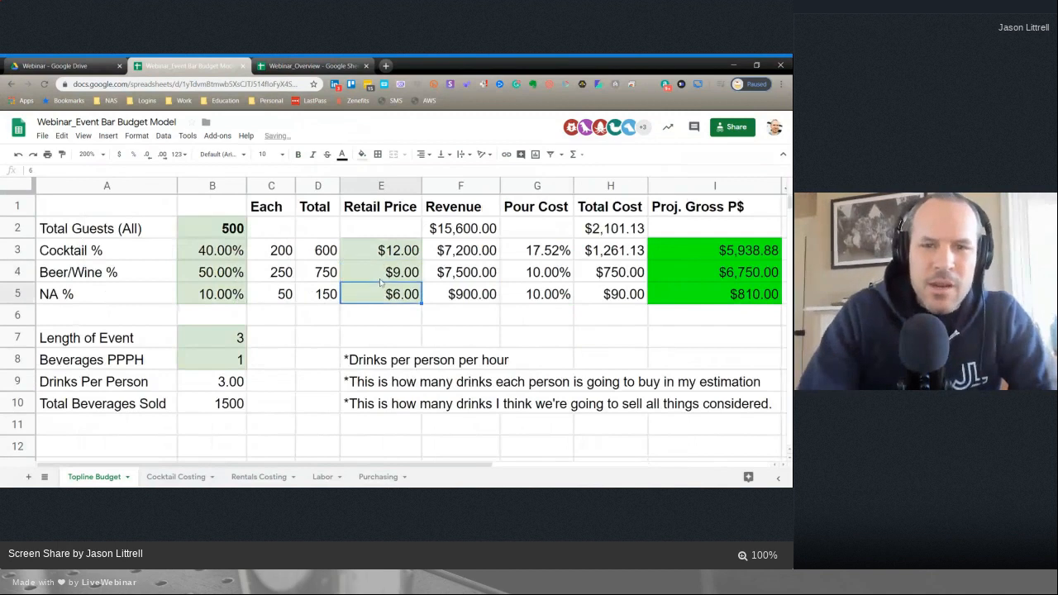
{"action": "scroll", "coordinate": [476, 297], "scroll_direction": "right", "scroll_amount": 10}
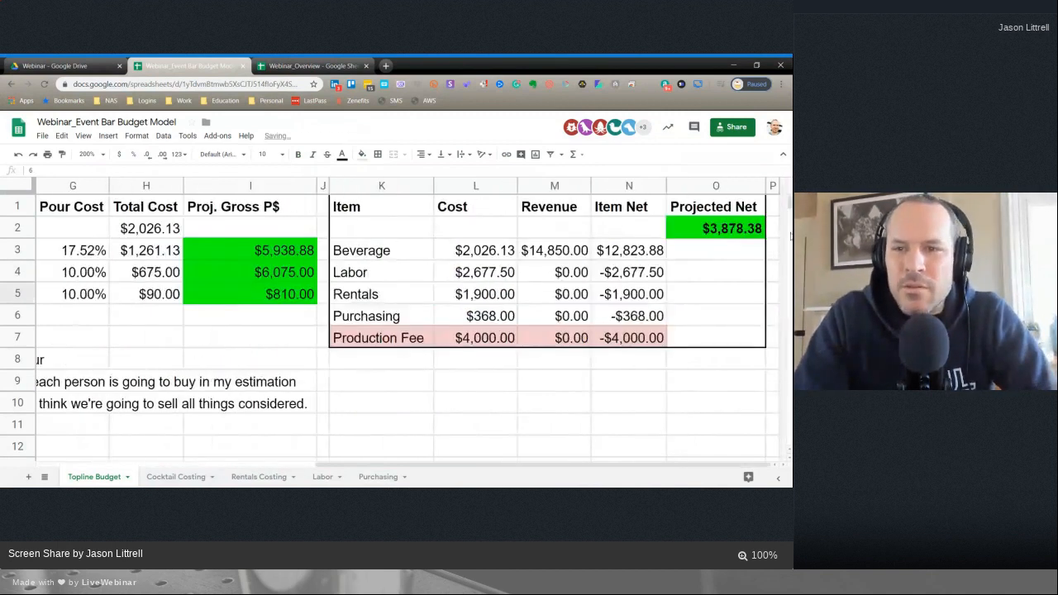
- Set the Beer/Wine retail price in E4 to $7 and check its effect on the Projected Net
{"action": "scroll", "coordinate": [478, 333], "scroll_direction": "left", "scroll_amount": 10}
{"action": "left_click", "coordinate": [402, 279]}
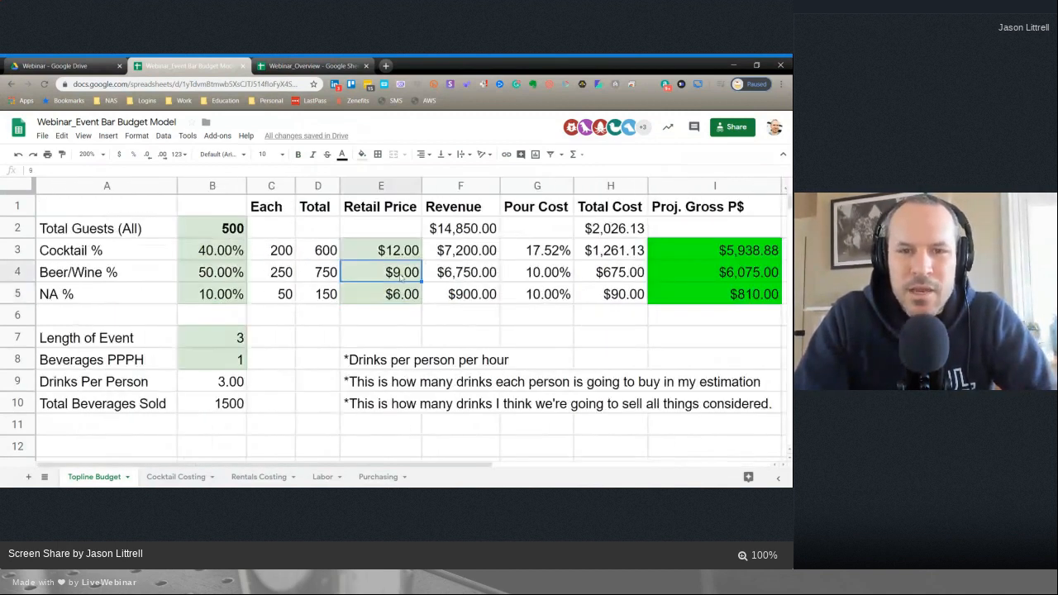
{"action": "type", "text": "7"}
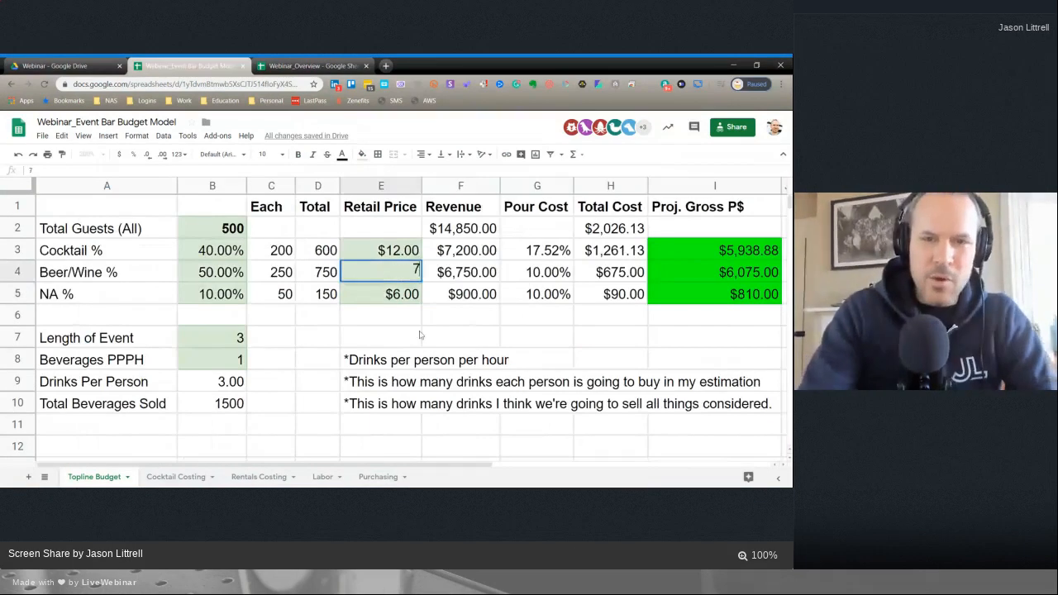
{"action": "key", "text": "Return"}
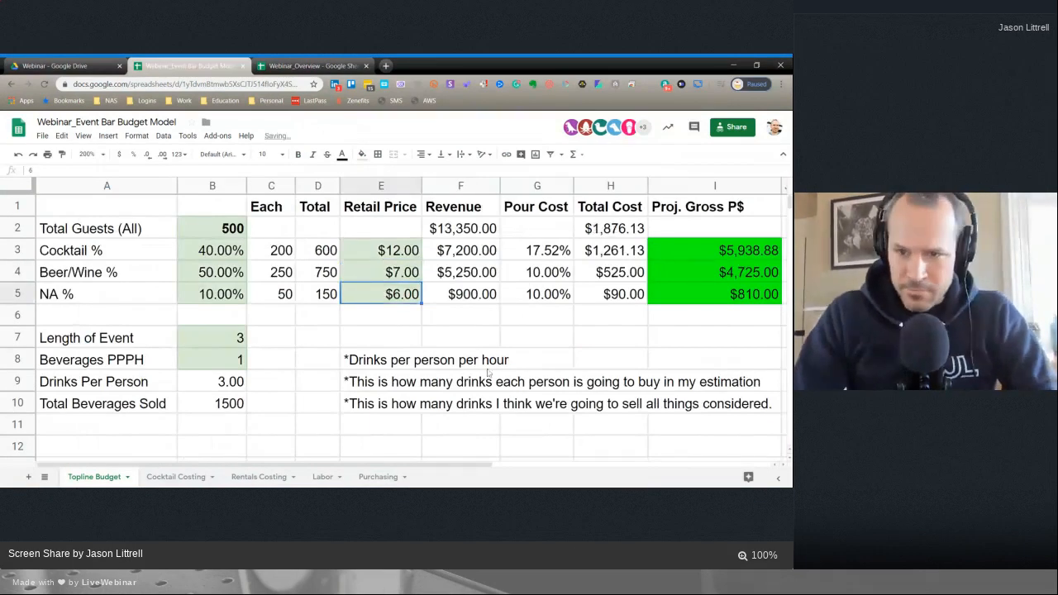
{"action": "scroll", "coordinate": [479, 364], "scroll_direction": "right", "scroll_amount": 10}
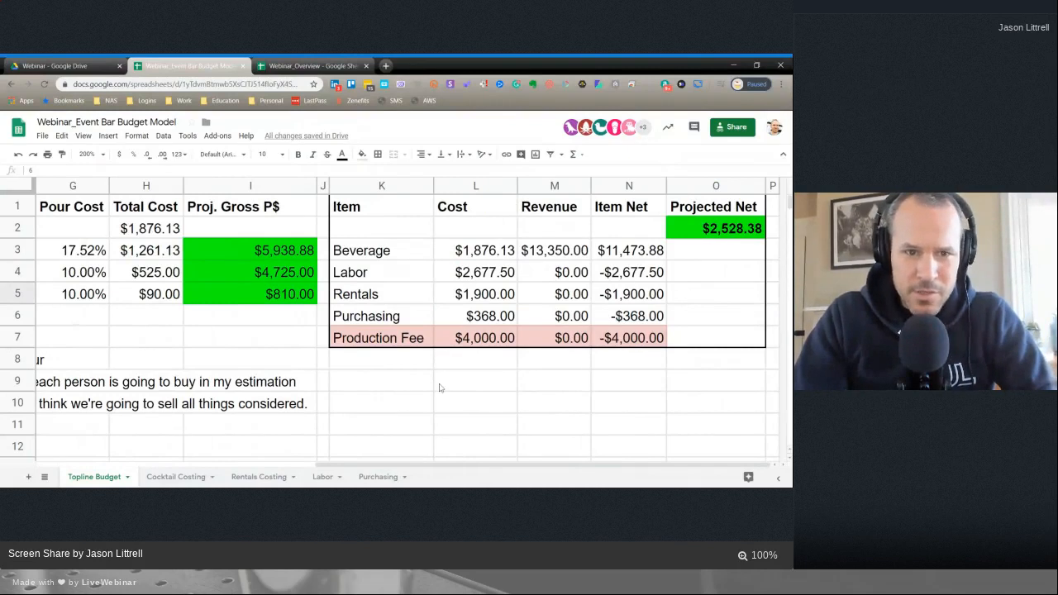
- Set the Cocktail retail price in E3 to $14 and check the Projected Net in the item summary
{"action": "scroll", "coordinate": [441, 388], "scroll_direction": "left", "scroll_amount": 5}
{"action": "scroll", "coordinate": [441, 388], "scroll_direction": "left", "scroll_amount": 3}
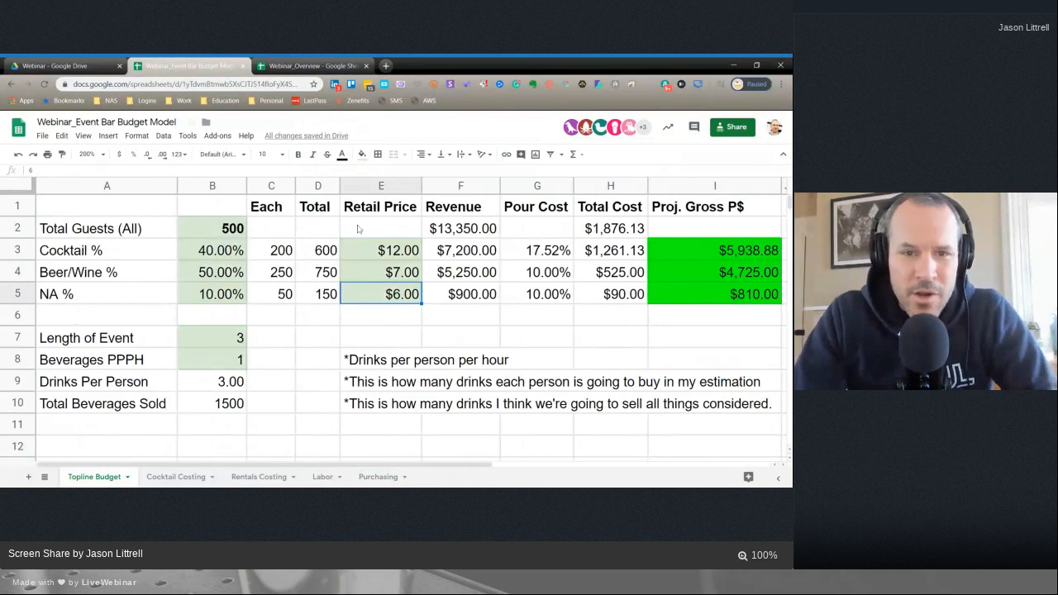
{"action": "left_click", "coordinate": [399, 255]}
{"action": "right_click", "coordinate": [398, 255]}
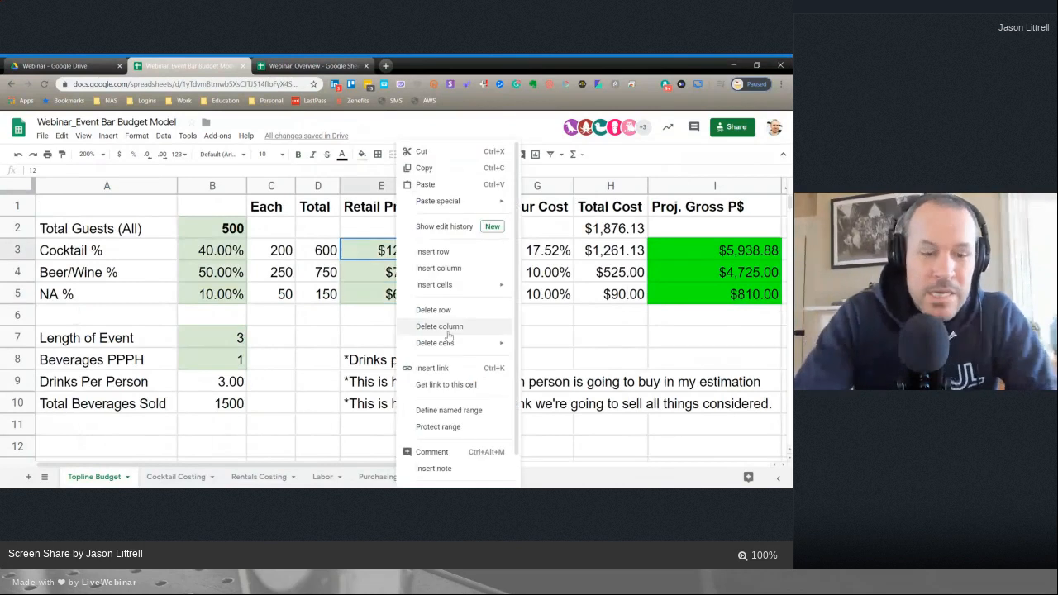
{"action": "left_click", "coordinate": [373, 269]}
{"action": "left_click", "coordinate": [383, 252]}
{"action": "type", "text": "14"}
{"action": "key", "text": "Return"}
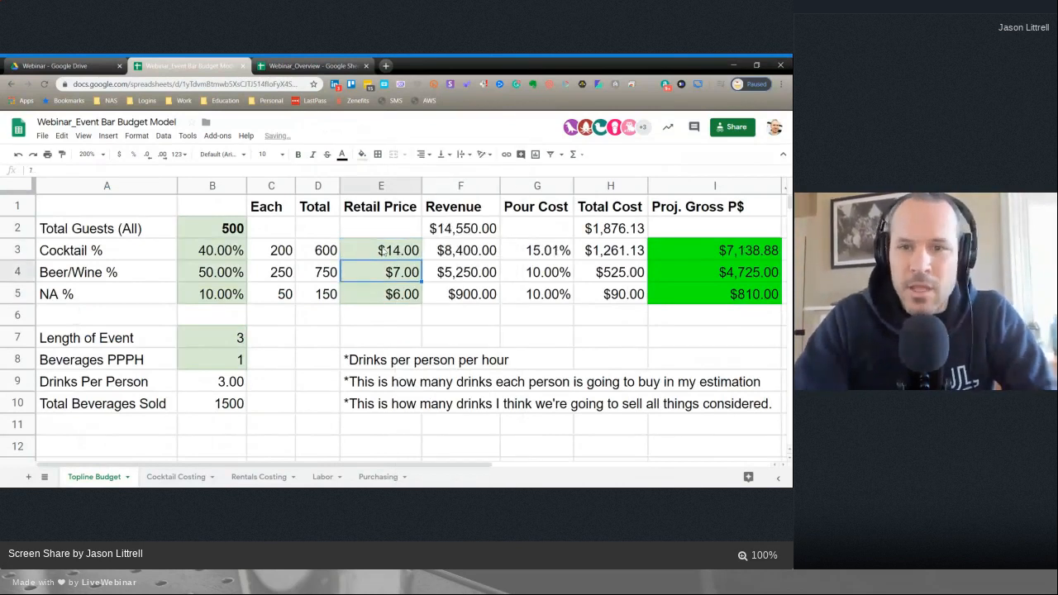
{"action": "scroll", "coordinate": [476, 306], "scroll_direction": "right", "scroll_amount": 5}
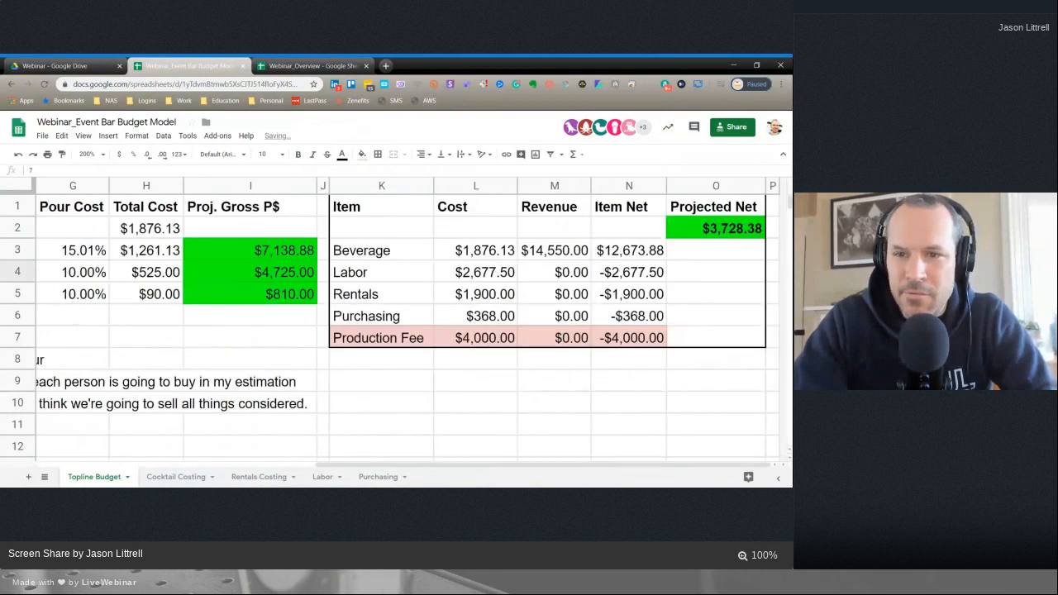
{"action": "scroll", "coordinate": [661, 331], "scroll_direction": "down", "scroll_amount": 1}
{"action": "scroll", "coordinate": [662, 331], "scroll_direction": "up", "scroll_amount": 1}
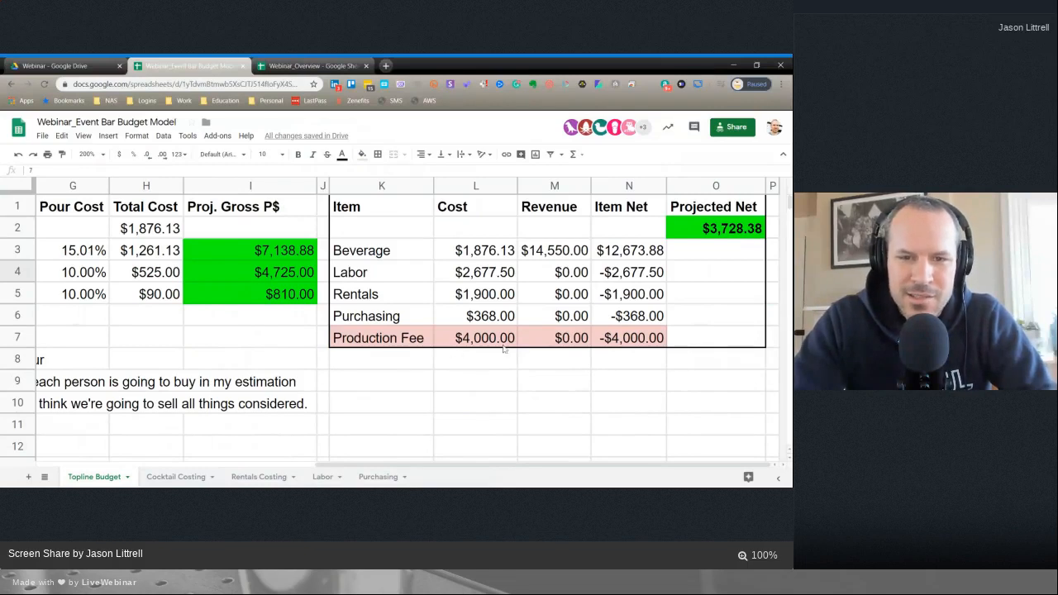
- Review the Functions, Collaboration and Conclusions topics in the Webinar_Overview spreadsheet, and return to the Event Bar Budget Model
{"action": "scroll", "coordinate": [393, 369], "scroll_direction": "left", "scroll_amount": 6}
{"action": "scroll", "coordinate": [393, 369], "scroll_direction": "down", "scroll_amount": 3}
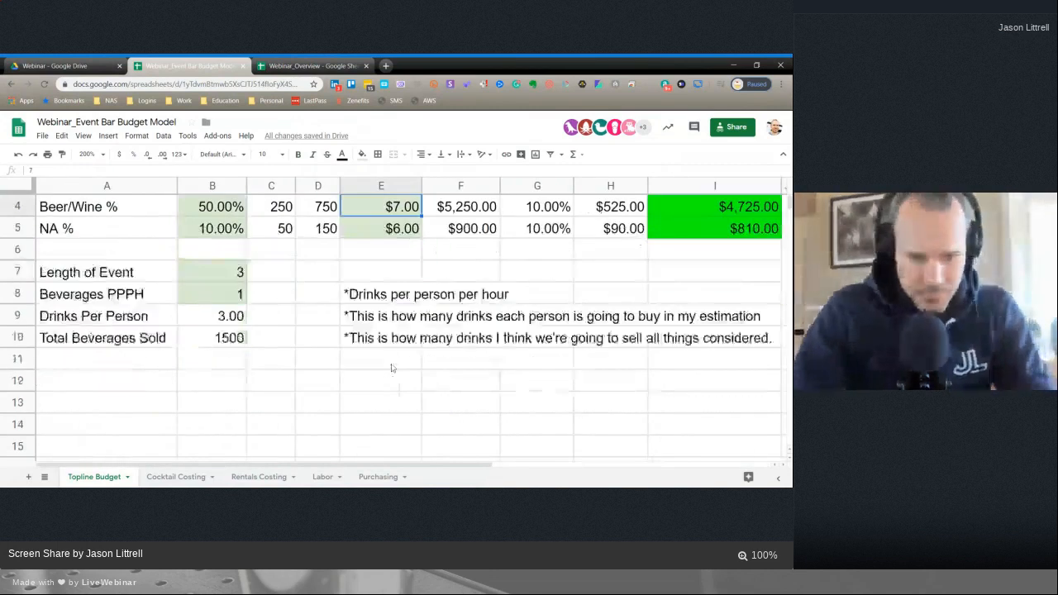
{"action": "scroll", "coordinate": [390, 366], "scroll_direction": "up", "scroll_amount": 3}
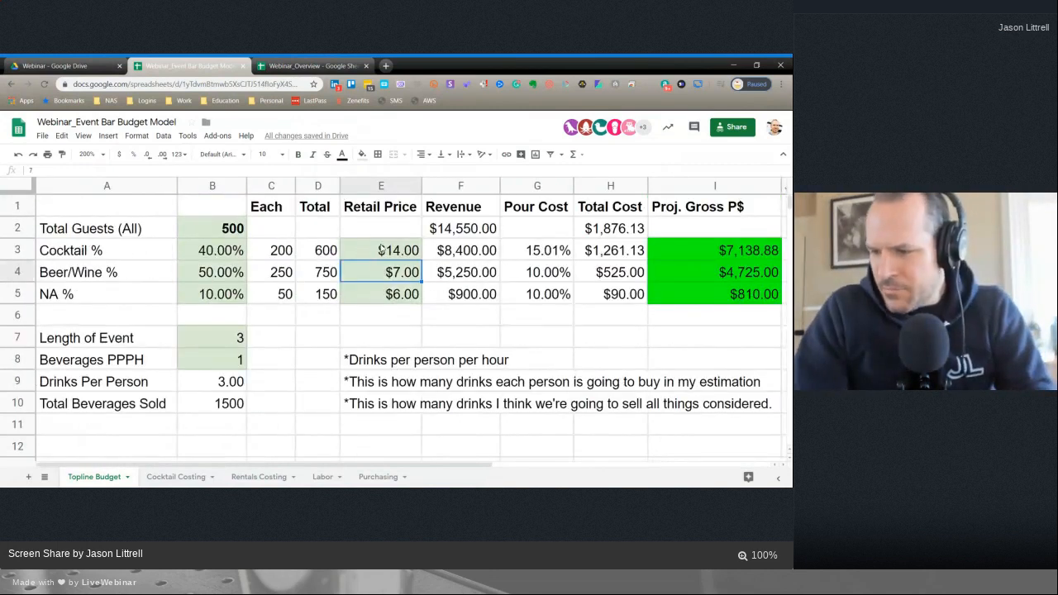
{"action": "left_click", "coordinate": [322, 69]}
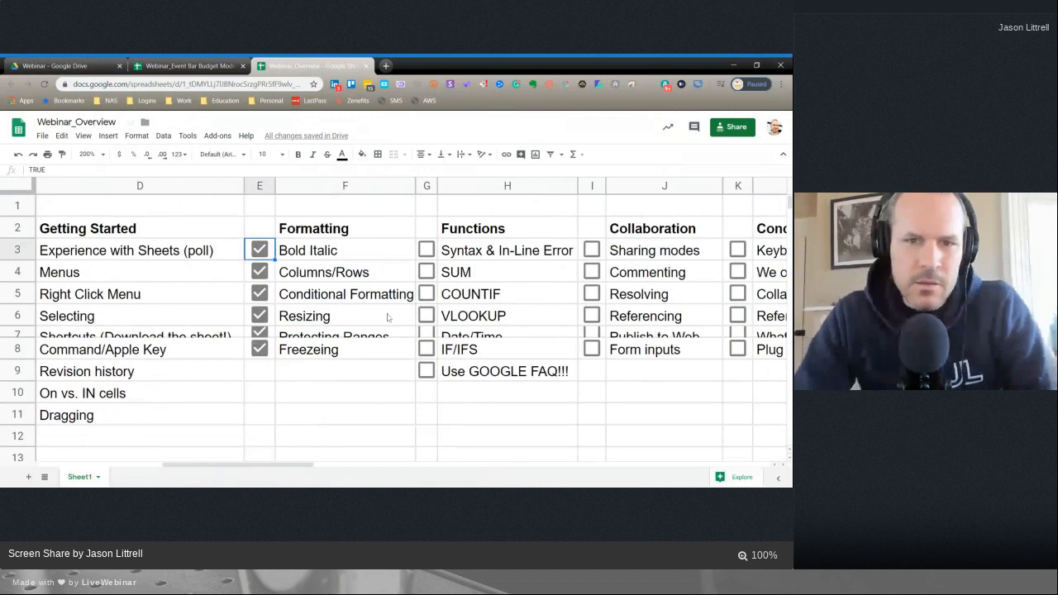
{"action": "scroll", "coordinate": [387, 318], "scroll_direction": "right", "scroll_amount": 3}
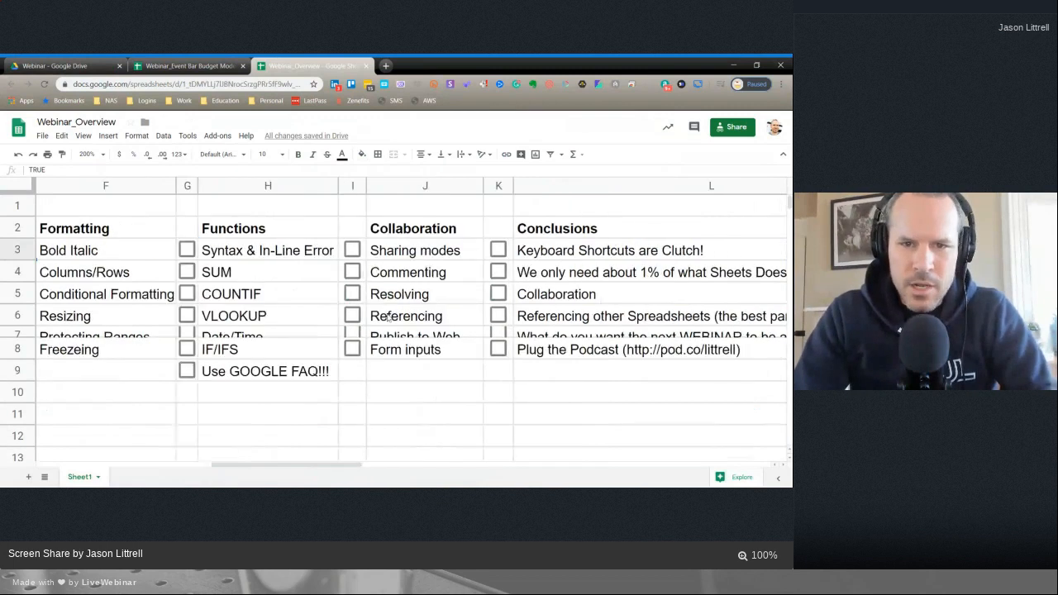
{"action": "scroll", "coordinate": [388, 317], "scroll_direction": "right", "scroll_amount": 2}
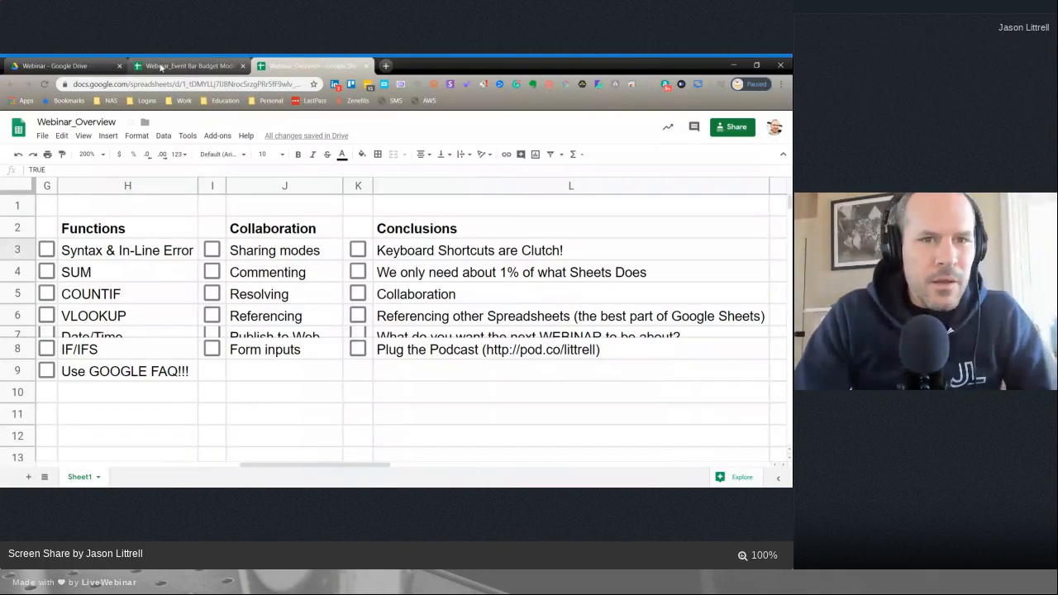
{"action": "left_click", "coordinate": [234, 66]}
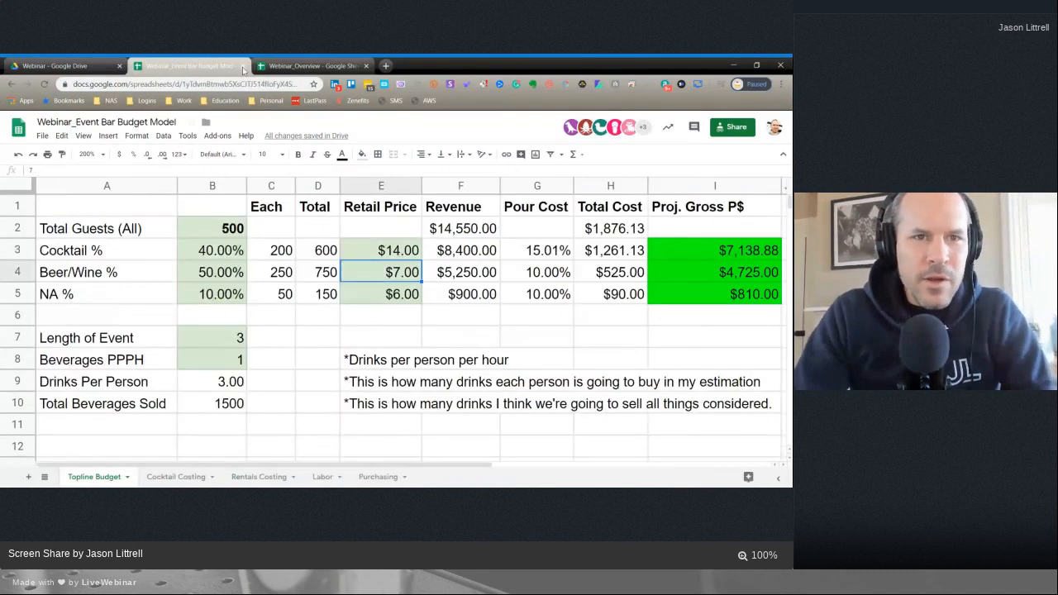
- Close the Event Bar Budget Model and get a shareable link for Webinar_Generic Bar Budget in the Webinar Drive folder
{"action": "left_click", "coordinate": [243, 66]}
{"action": "left_click", "coordinate": [94, 65]}
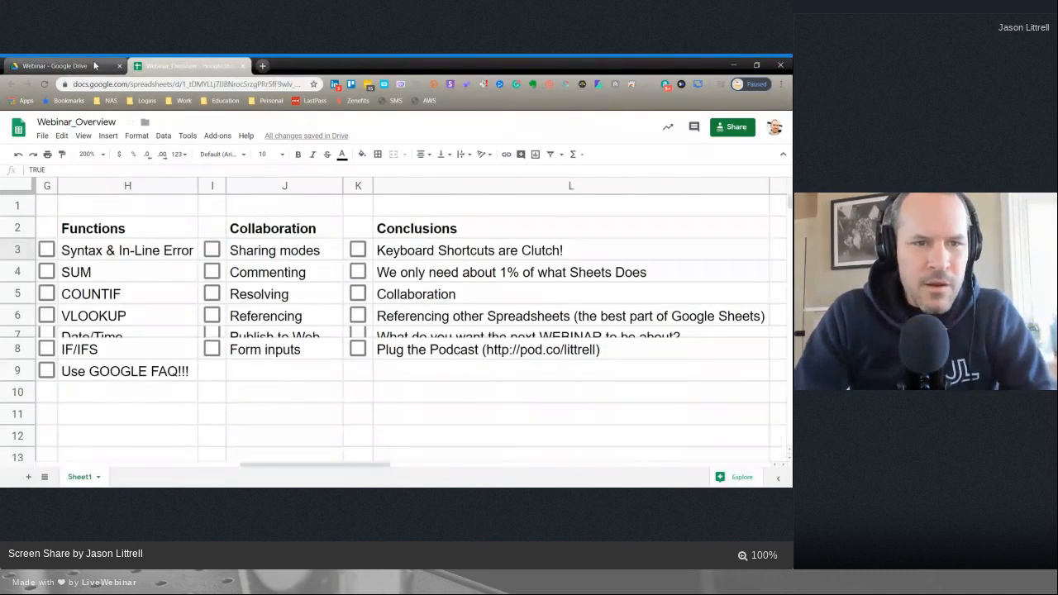
{"action": "right_click", "coordinate": [207, 253]}
{"action": "mouse_move", "coordinate": [207, 248]}
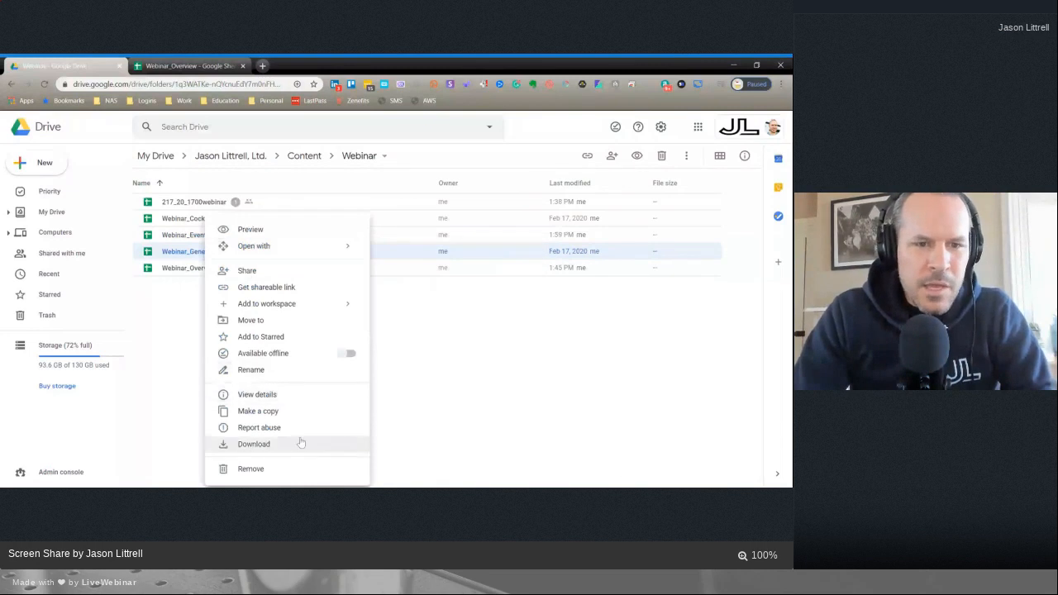
{"action": "left_click", "coordinate": [267, 288]}
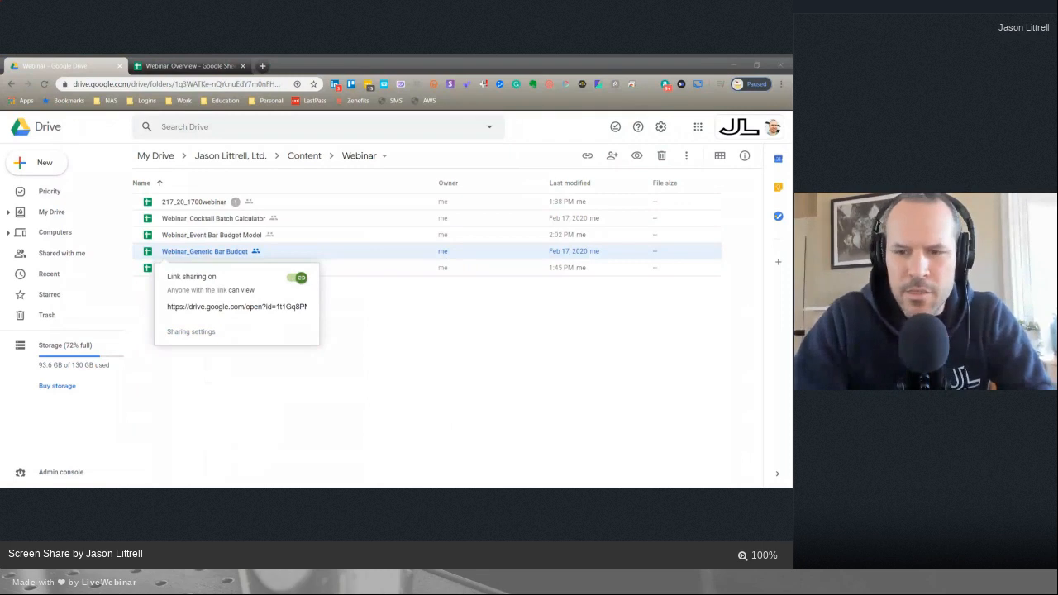
{"action": "key", "text": "alt+Tab"}
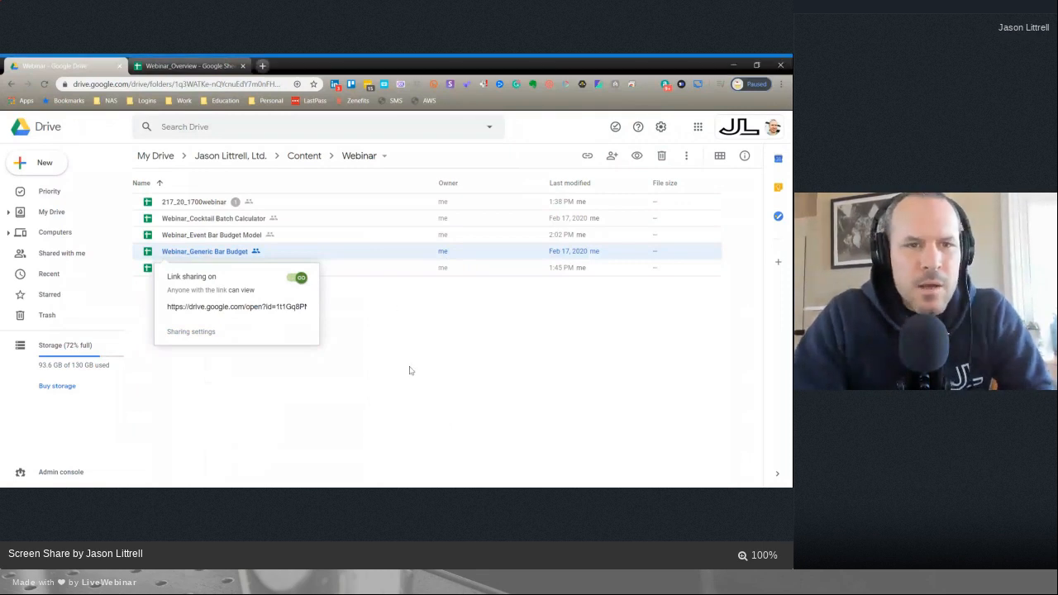
- Open the Webinar_Generic Bar Budget spreadsheet from the Webinar folder in Drive
{"action": "left_click", "coordinate": [179, 66]}
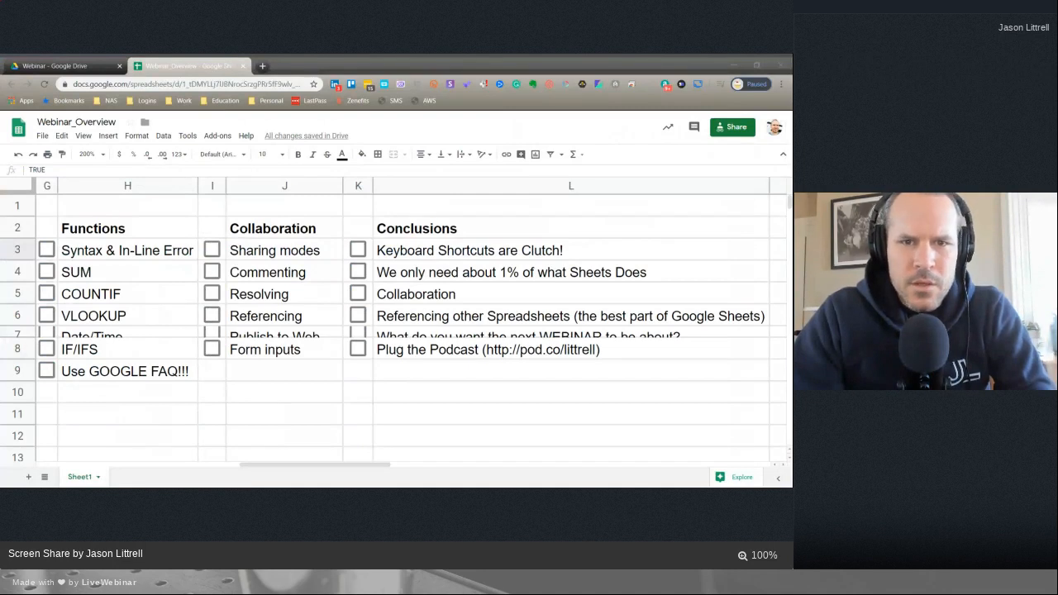
{"action": "left_click", "coordinate": [297, 208]}
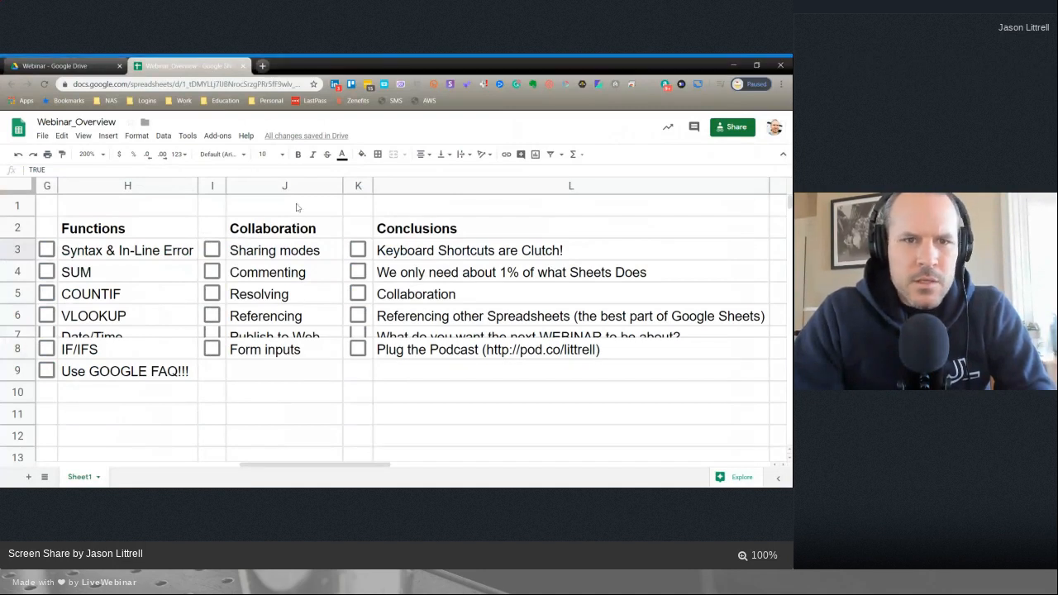
{"action": "left_click", "coordinate": [64, 67]}
{"action": "double_click", "coordinate": [211, 253]}
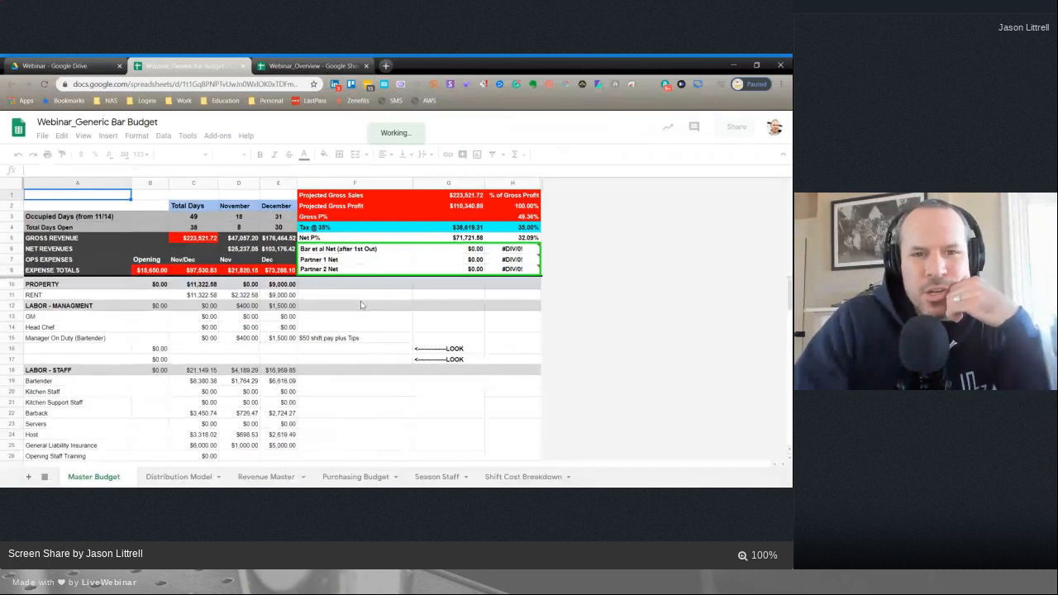
- Examine the Master Budget sheet's occupied days, revenue summary and expense categories from Property down to Opening Hard Costs
{"action": "scroll", "coordinate": [344, 322], "scroll_direction": "down", "scroll_amount": 1}
{"action": "scroll", "coordinate": [343, 322], "scroll_direction": "up", "scroll_amount": 1}
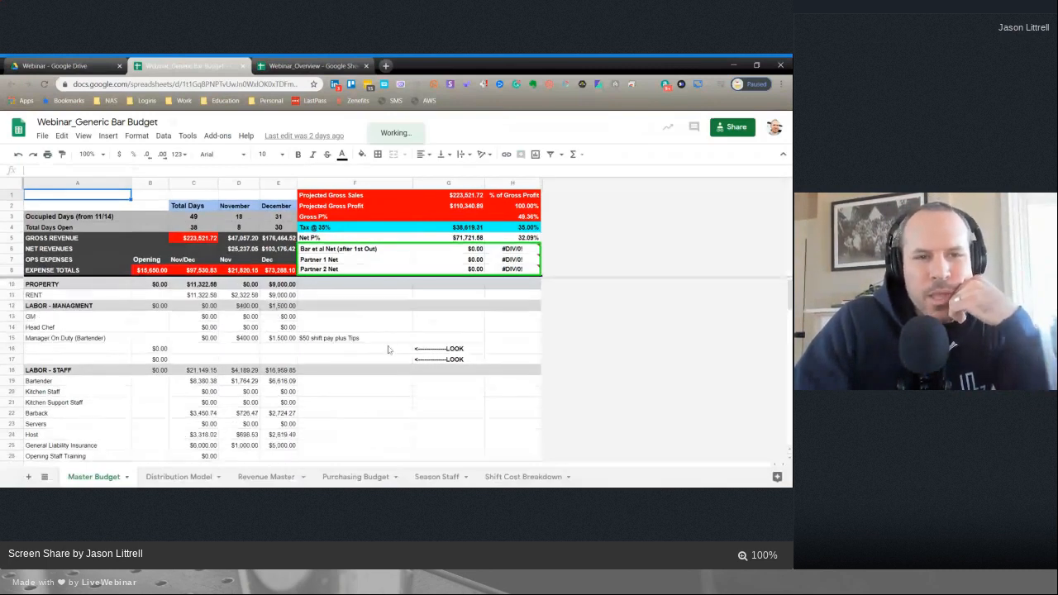
{"action": "left_click", "coordinate": [190, 217]}
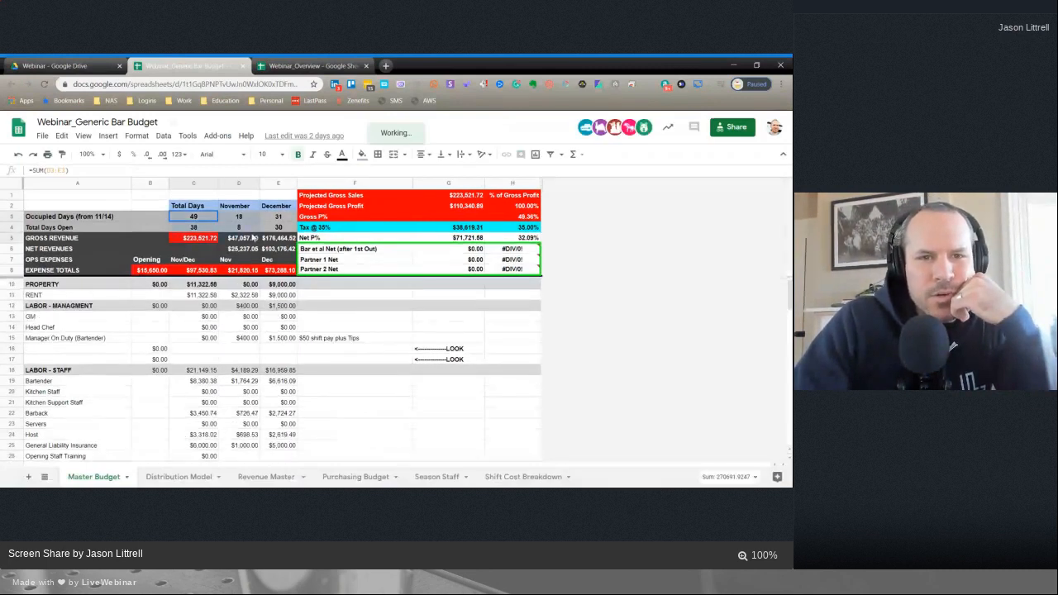
{"action": "left_click", "coordinate": [281, 318]}
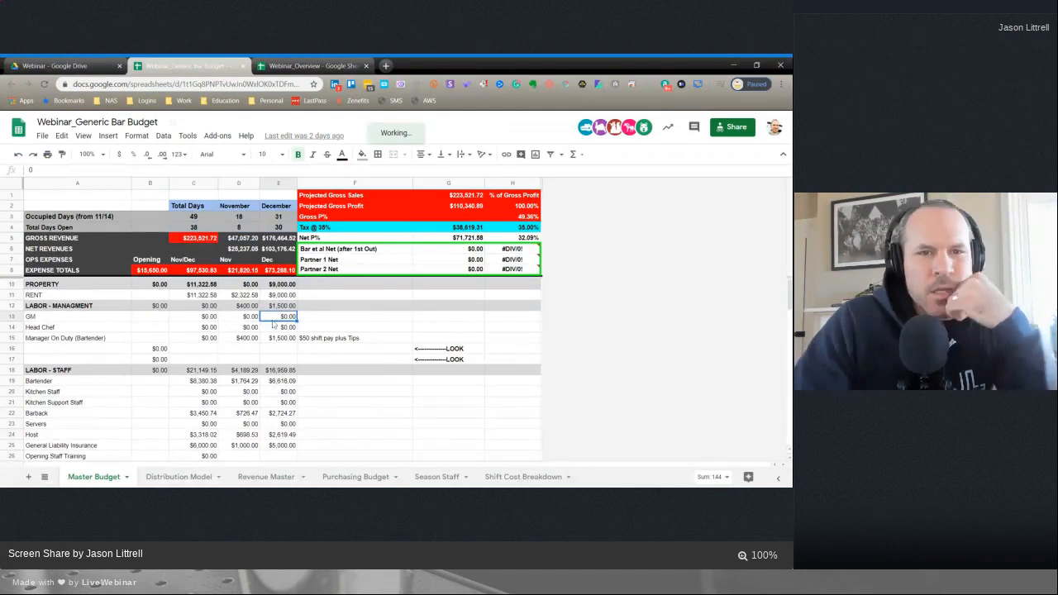
{"action": "scroll", "coordinate": [343, 361], "scroll_direction": "down", "scroll_amount": 5}
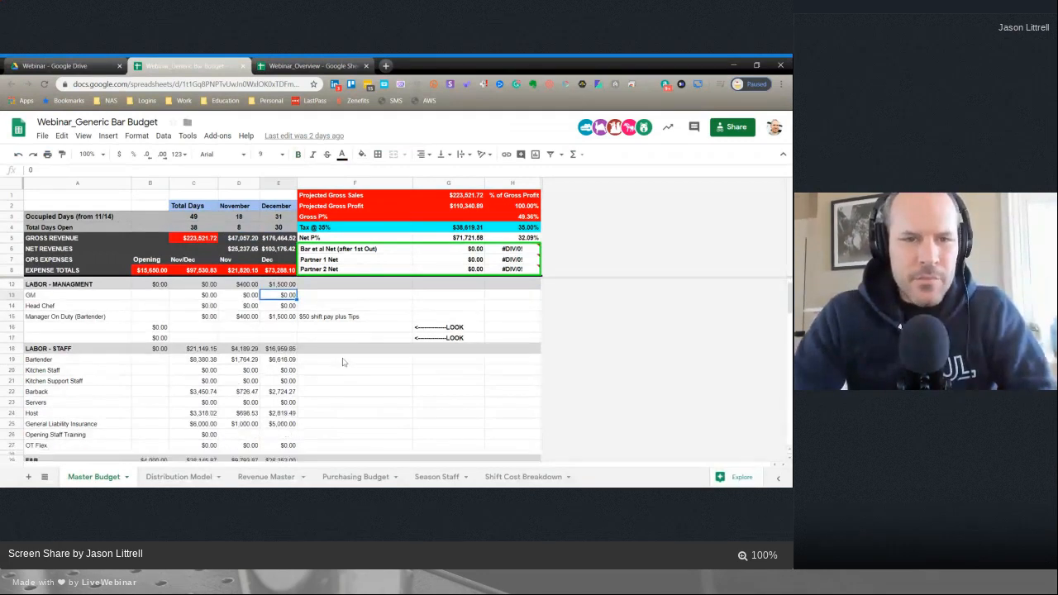
{"action": "scroll", "coordinate": [343, 361], "scroll_direction": "down", "scroll_amount": 7}
{"action": "scroll", "coordinate": [343, 362], "scroll_direction": "up", "scroll_amount": 5}
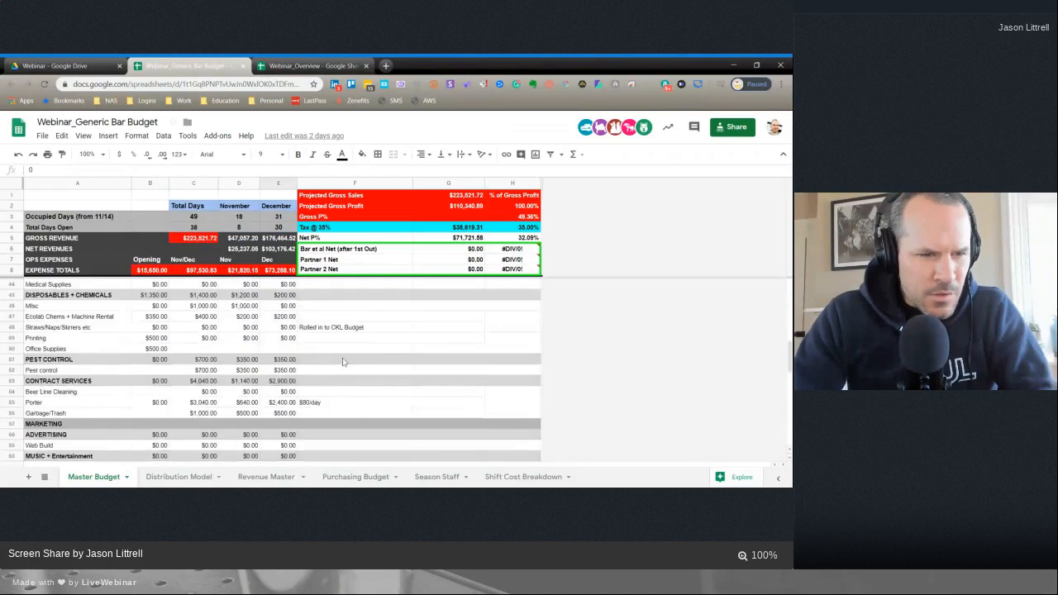
{"action": "scroll", "coordinate": [343, 361], "scroll_direction": "down", "scroll_amount": 1}
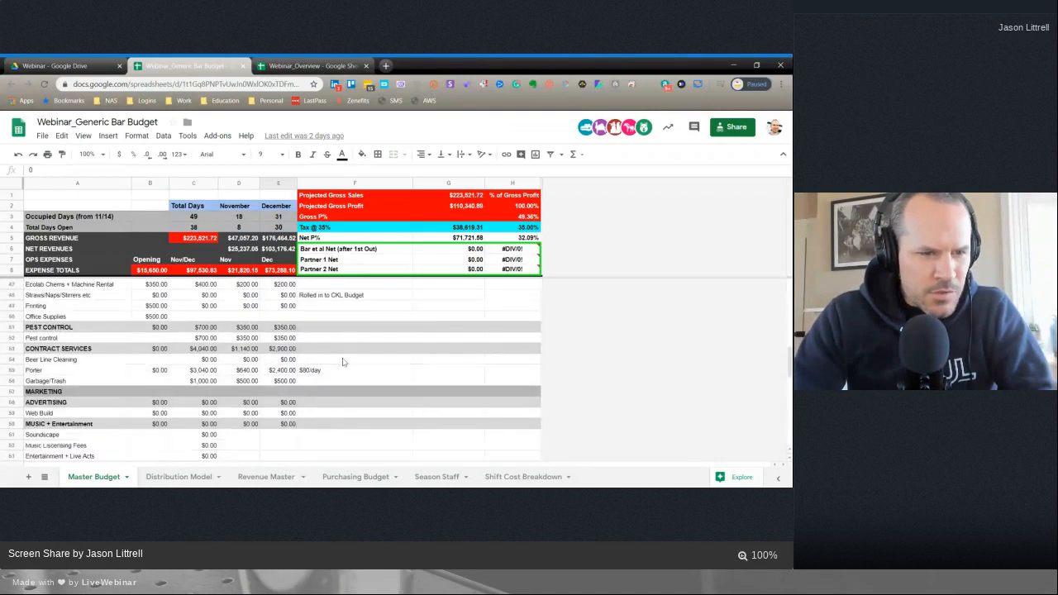
{"action": "scroll", "coordinate": [344, 362], "scroll_direction": "down", "scroll_amount": 7}
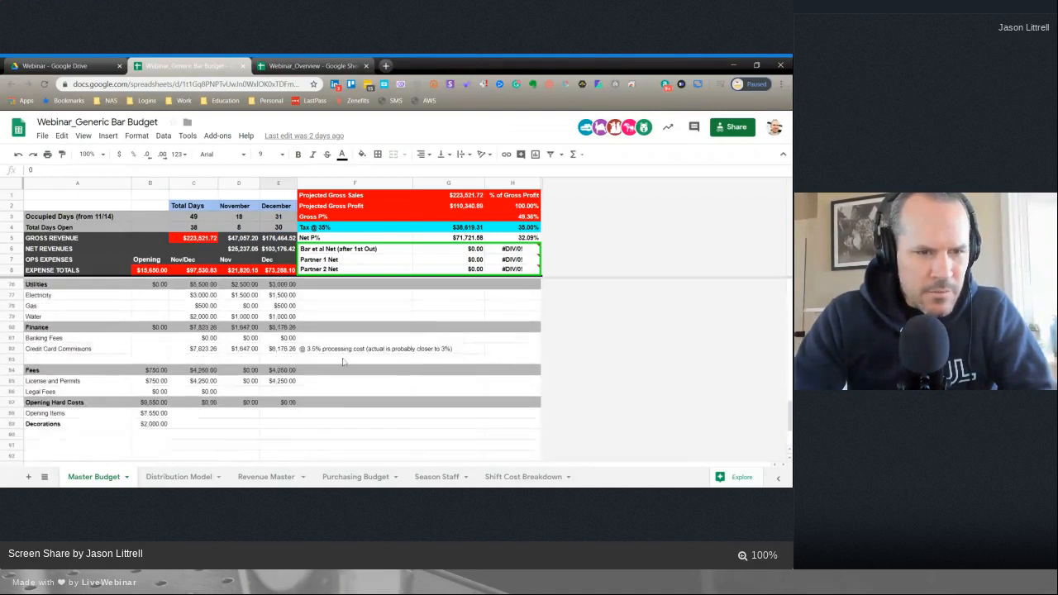
- Clear the partner net labels in cells A8:A10 of the Distribution Model sheet
{"action": "scroll", "coordinate": [343, 361], "scroll_direction": "up", "scroll_amount": 4}
{"action": "scroll", "coordinate": [343, 361], "scroll_direction": "down", "scroll_amount": 4}
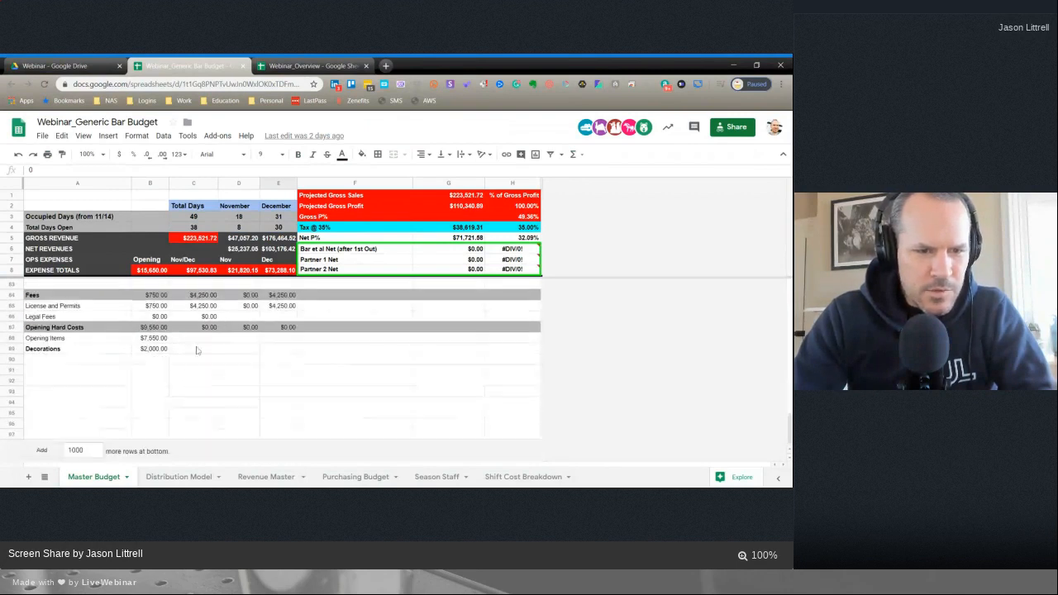
{"action": "left_click", "coordinate": [154, 483]}
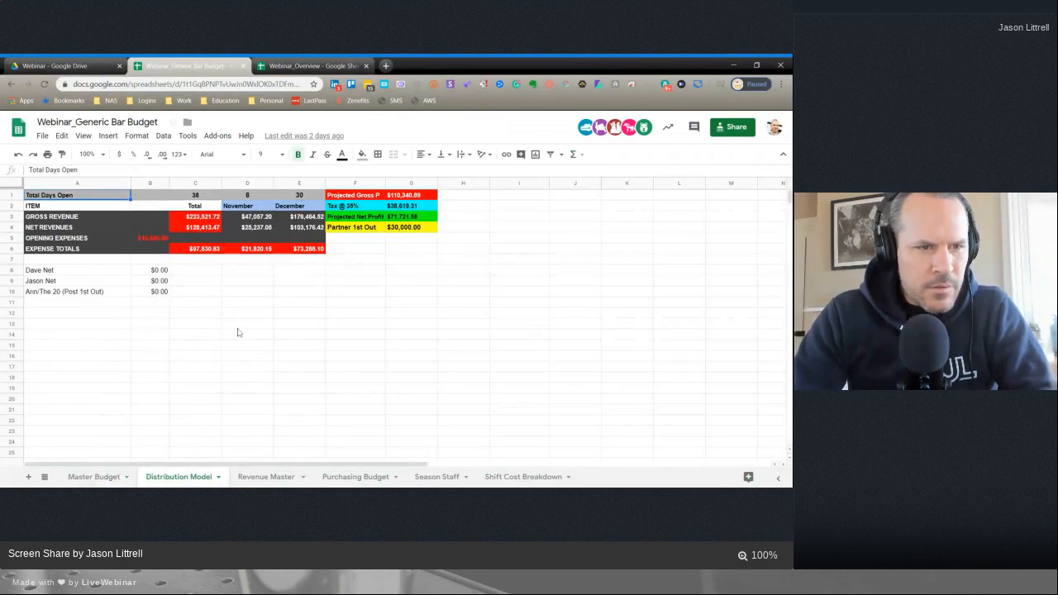
{"action": "left_click_drag", "start_coordinate": [50, 271], "coordinate": [58, 295]}
{"action": "key", "text": "Delete"}
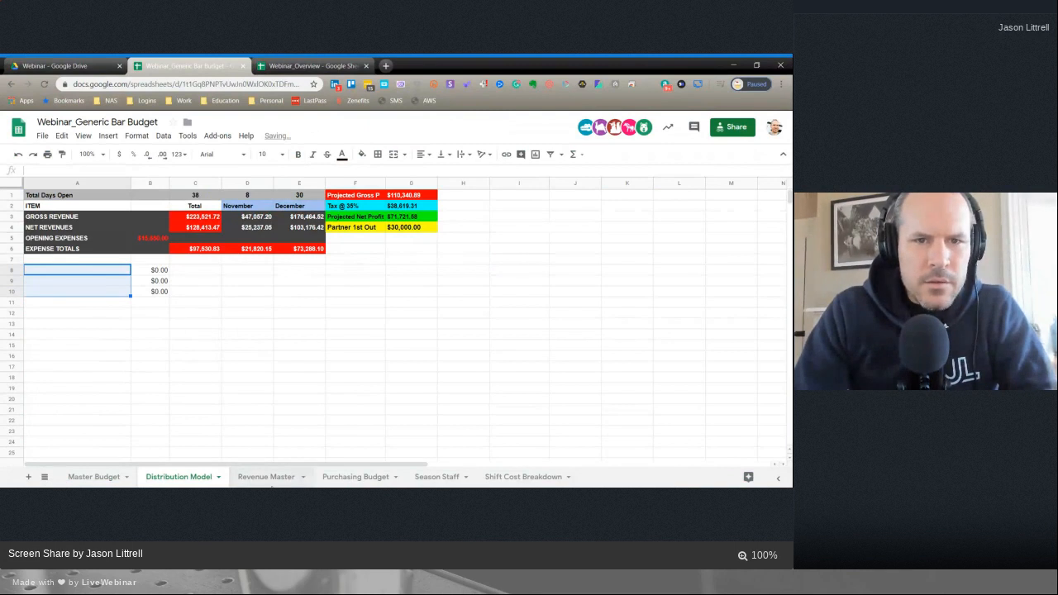
- Look at the Revenue Master sheet, and review the Master Budget sheet's expense categories from Property down to Opening Hard Costs again
{"action": "left_click", "coordinate": [267, 477]}
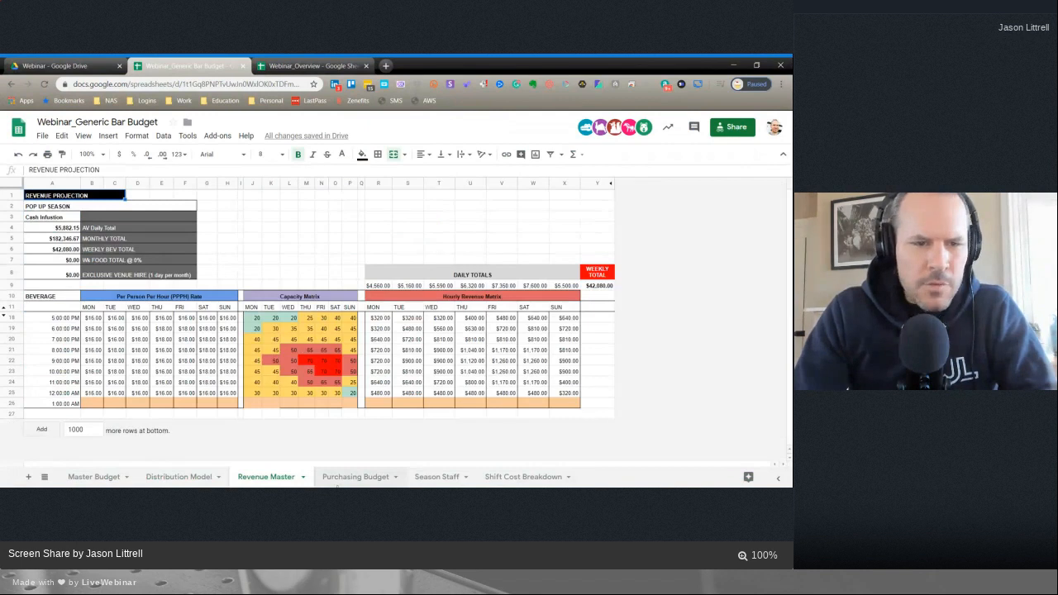
{"action": "left_click", "coordinate": [92, 478]}
{"action": "scroll", "coordinate": [467, 385], "scroll_direction": "up", "scroll_amount": 10}
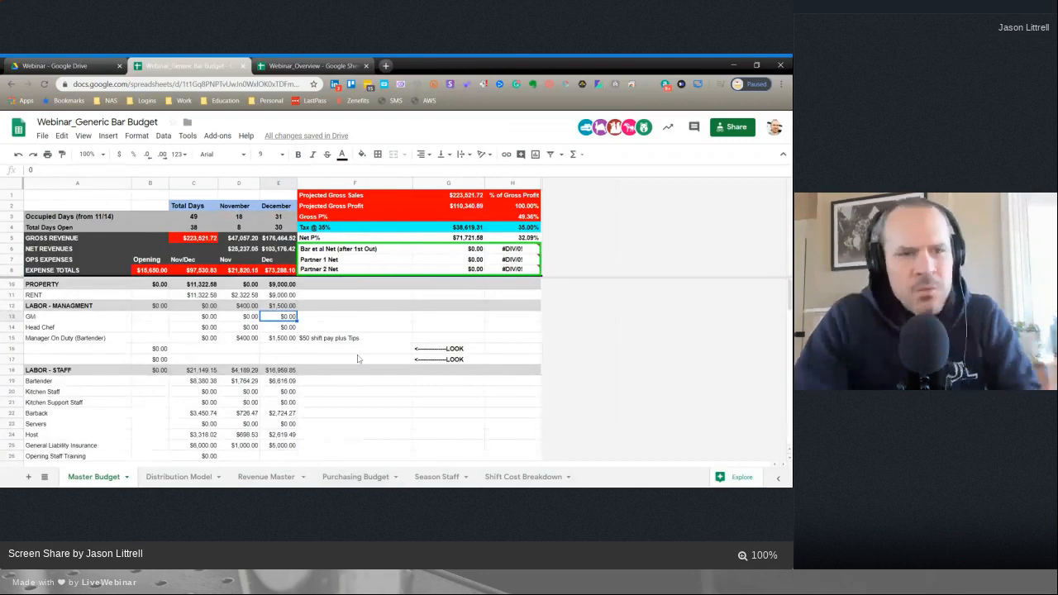
{"action": "scroll", "coordinate": [359, 390], "scroll_direction": "down", "scroll_amount": 10}
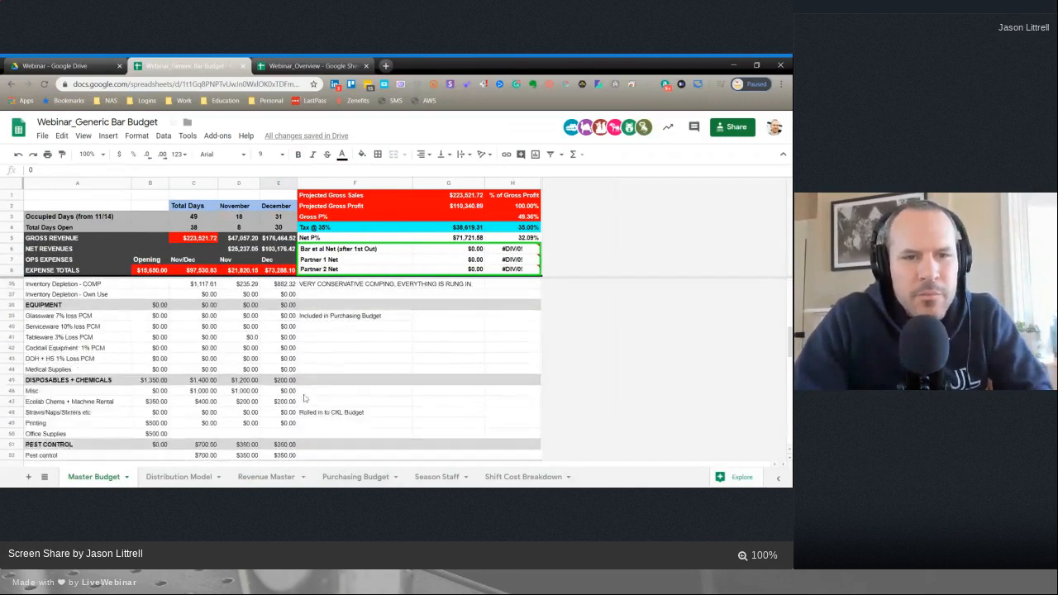
{"action": "scroll", "coordinate": [304, 399], "scroll_direction": "up", "scroll_amount": 8}
{"action": "scroll", "coordinate": [304, 398], "scroll_direction": "up", "scroll_amount": 2}
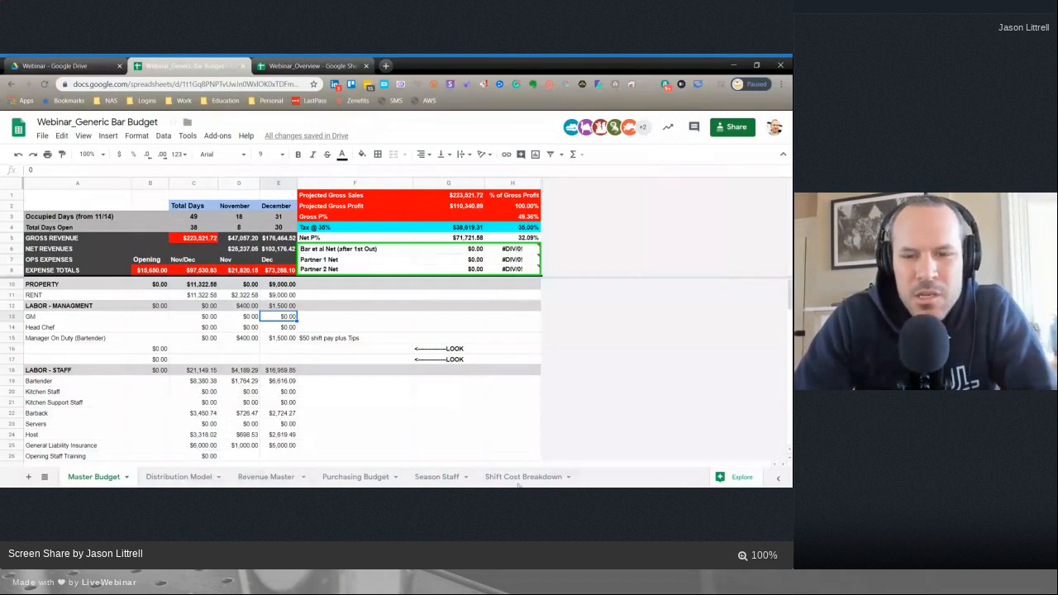
{"action": "scroll", "coordinate": [473, 372], "scroll_direction": "down", "scroll_amount": 2}
{"action": "scroll", "coordinate": [473, 373], "scroll_direction": "up", "scroll_amount": 2}
{"action": "scroll", "coordinate": [477, 375], "scroll_direction": "down", "scroll_amount": 5}
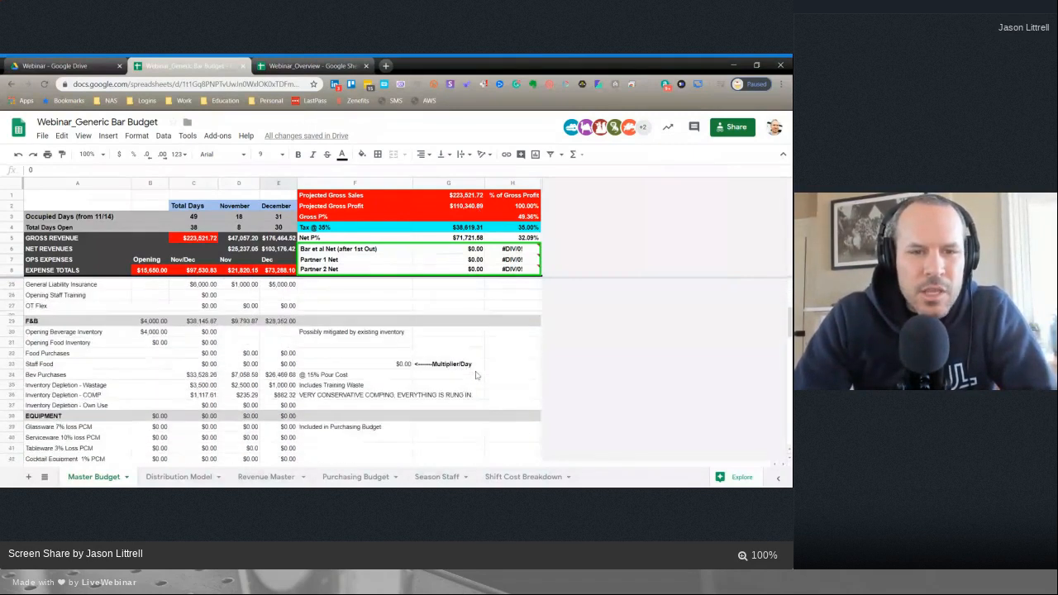
{"action": "scroll", "coordinate": [476, 375], "scroll_direction": "down", "scroll_amount": 10}
{"action": "scroll", "coordinate": [475, 375], "scroll_direction": "down", "scroll_amount": 2}
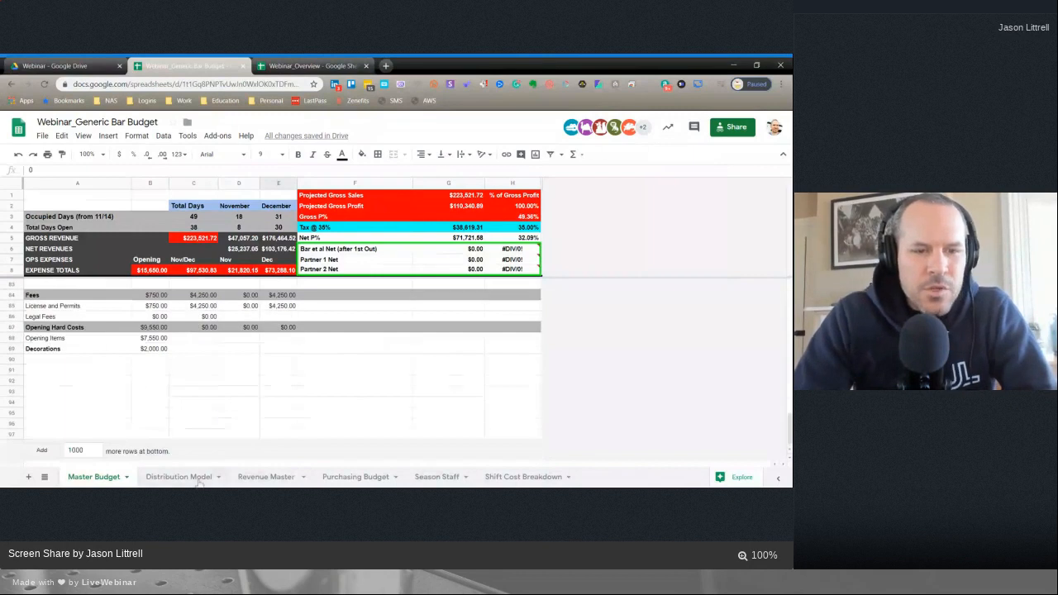
- Examine the Distribution Model sheet and the Revenue Master sheet's per-person rates, capacity matrix and hourly revenue matrix
{"action": "left_click", "coordinate": [195, 479]}
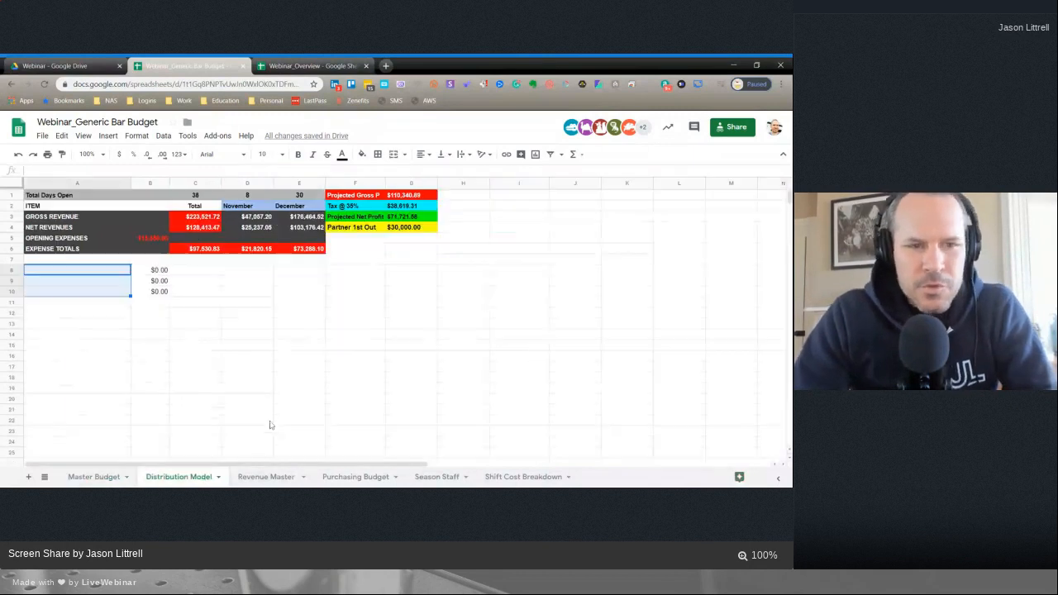
{"action": "left_click", "coordinate": [381, 344]}
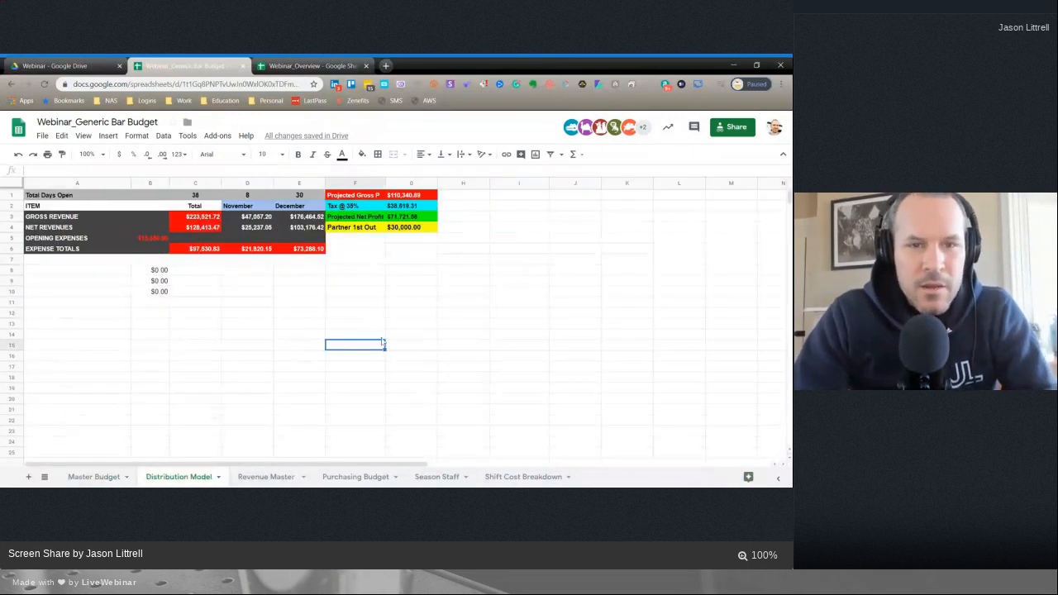
{"action": "left_click", "coordinate": [267, 477]}
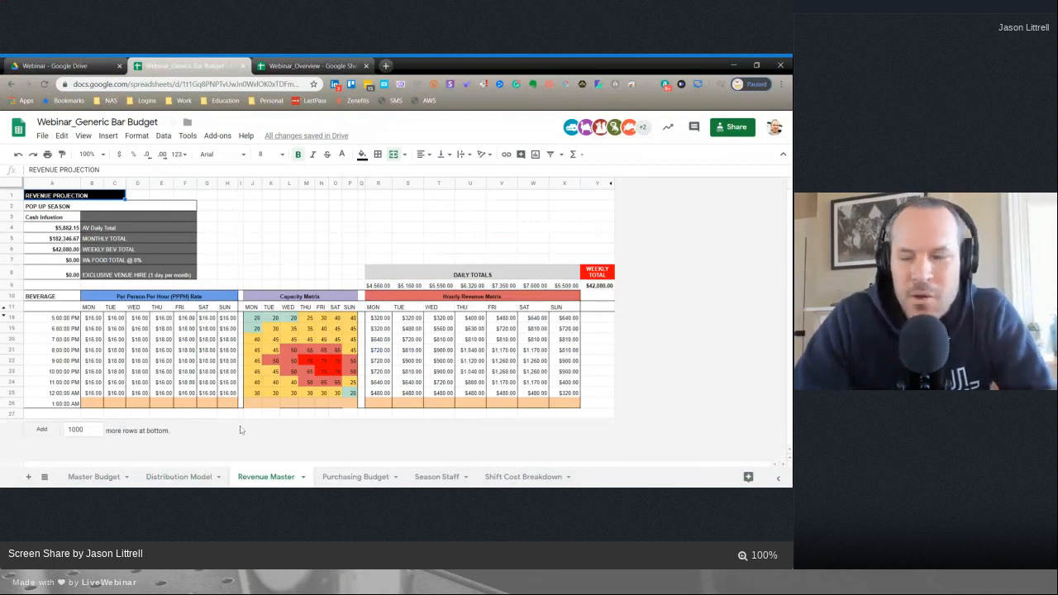
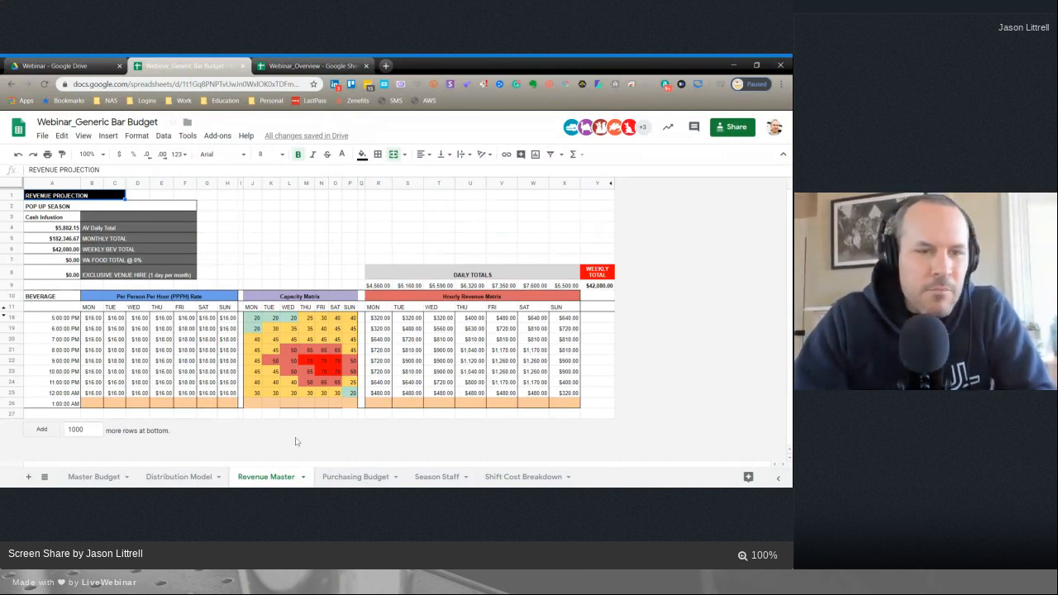
{"action": "left_click", "coordinate": [352, 477]}
{"action": "left_click", "coordinate": [266, 478]}
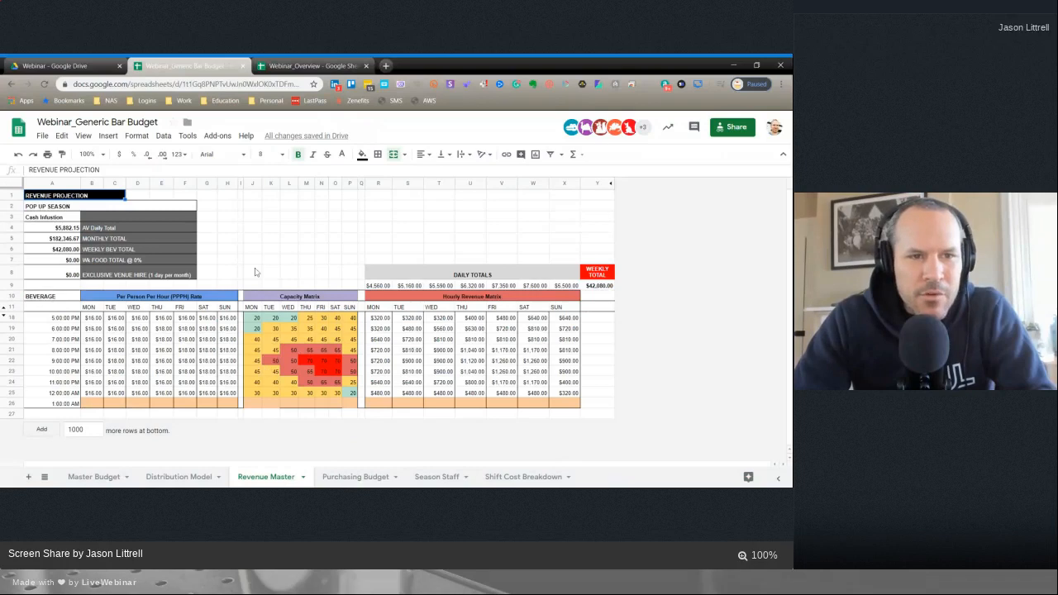
{"action": "left_click", "coordinate": [447, 393]}
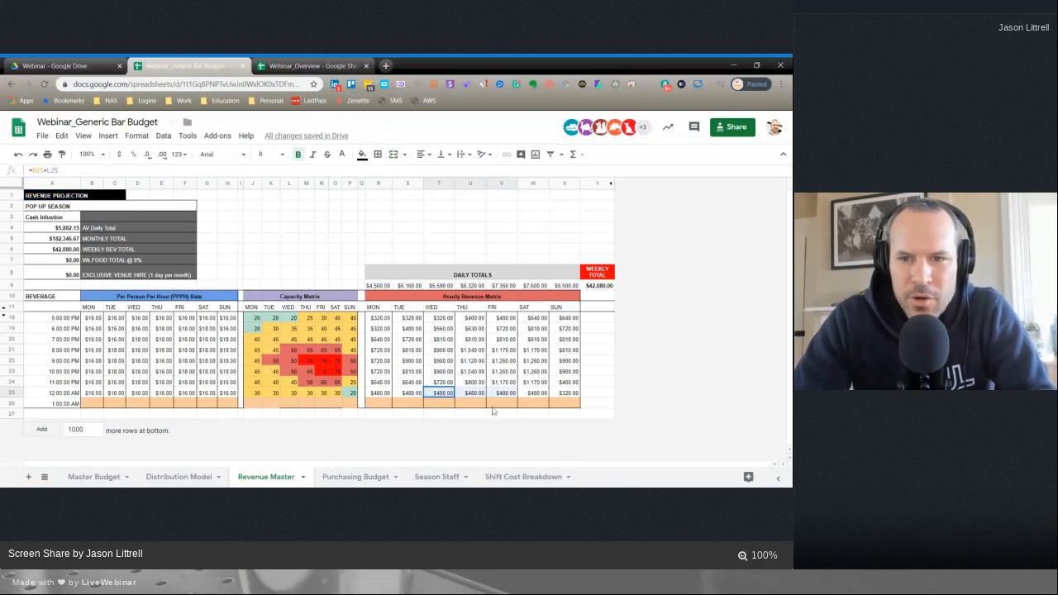
{"action": "right_click", "coordinate": [550, 389]}
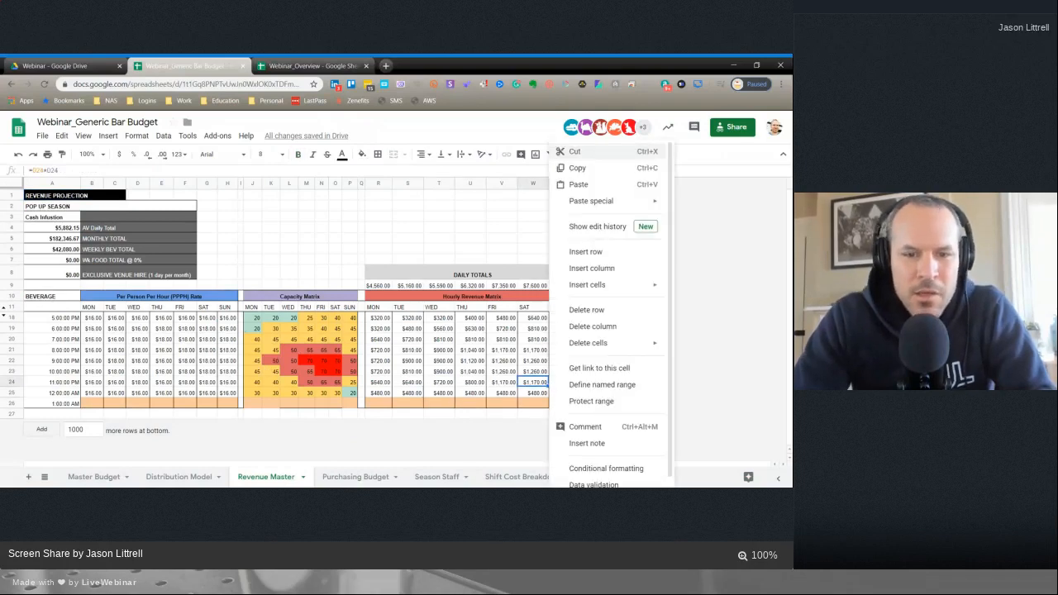
- Examine the Purchasing Budget items and the Season Staff schedule, including the cell reference behind Bartender 1's Monday shift cost
{"action": "left_click", "coordinate": [359, 478]}
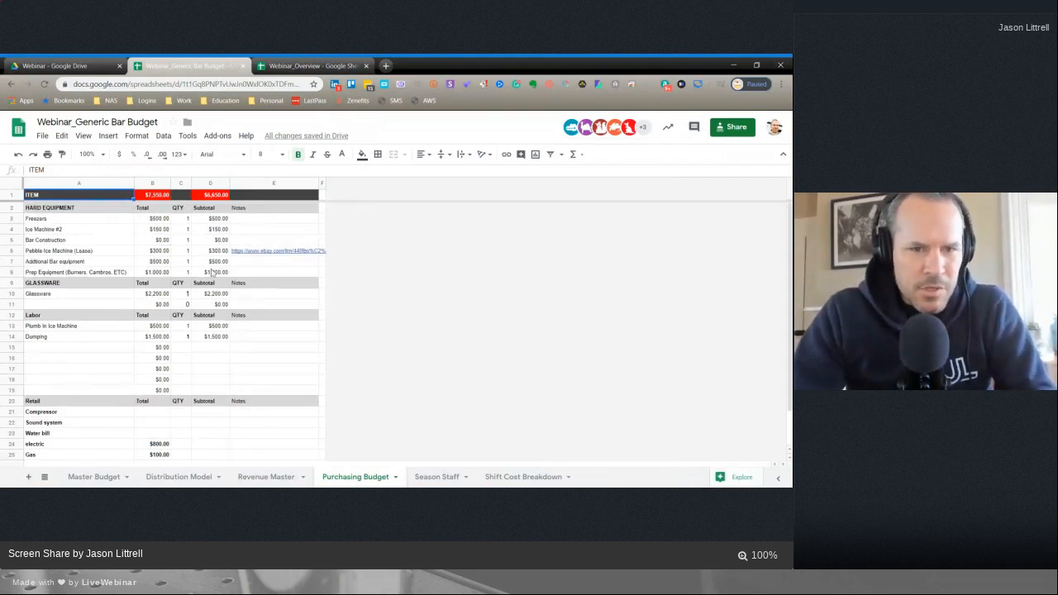
{"action": "left_click", "coordinate": [438, 478]}
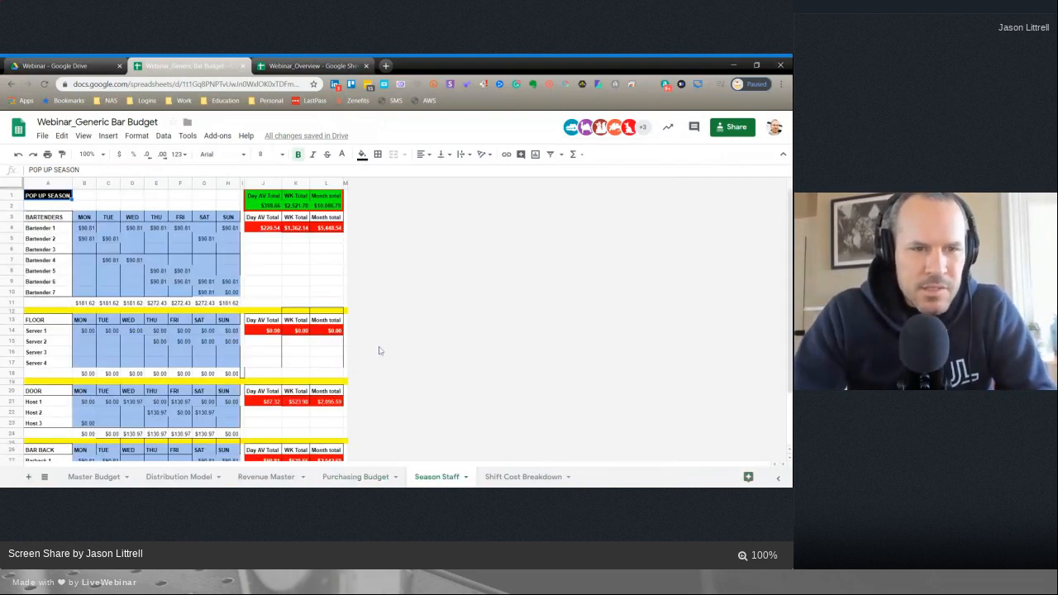
{"action": "left_click", "coordinate": [94, 232]}
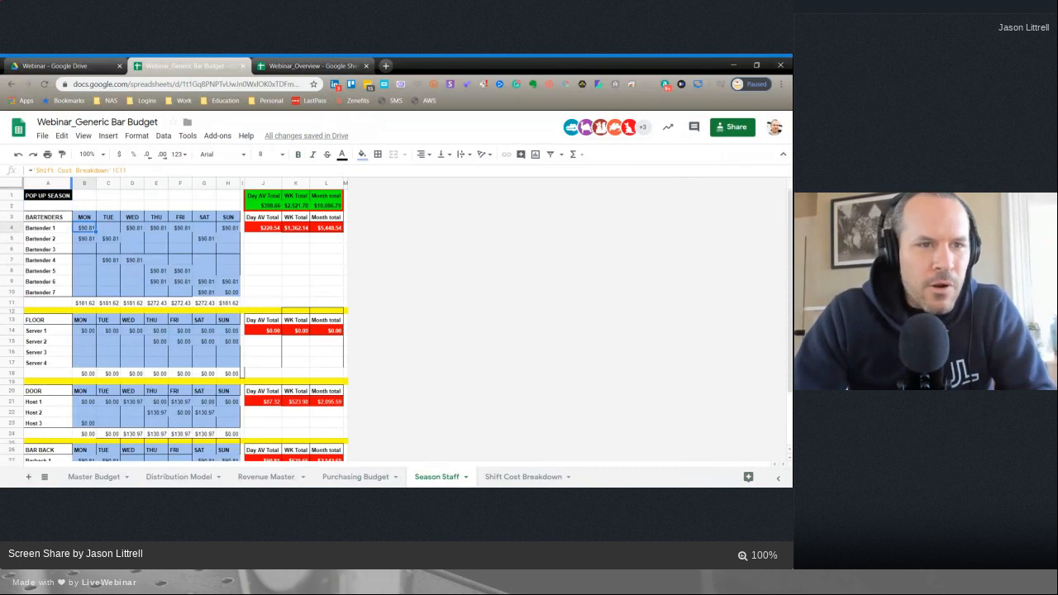
{"action": "scroll", "coordinate": [331, 296], "scroll_direction": "down", "scroll_amount": 3}
{"action": "scroll", "coordinate": [331, 296], "scroll_direction": "up", "scroll_amount": 3}
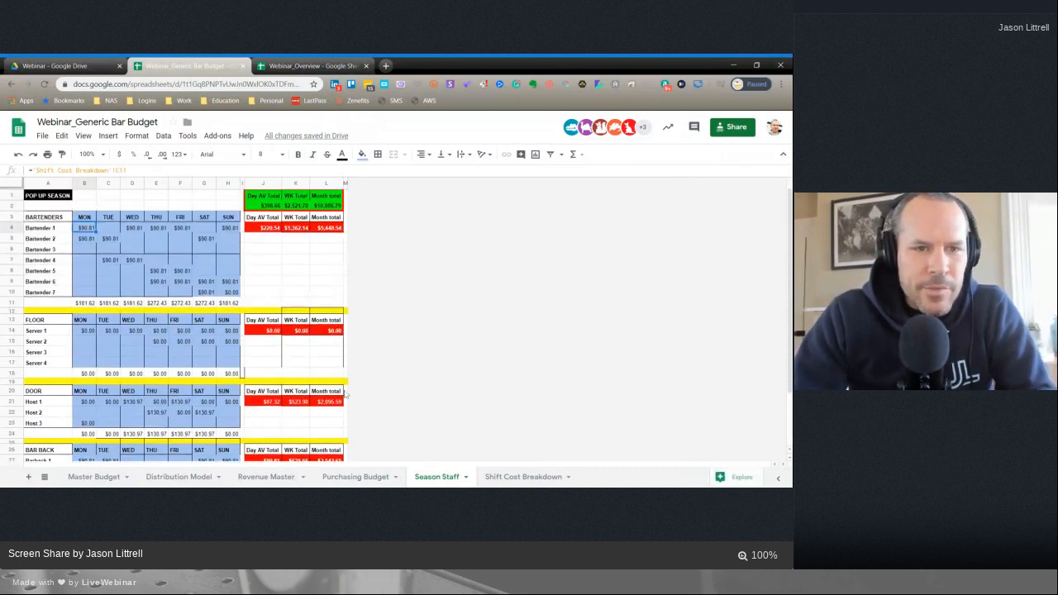
{"action": "scroll", "coordinate": [438, 349], "scroll_direction": "down", "scroll_amount": 1}
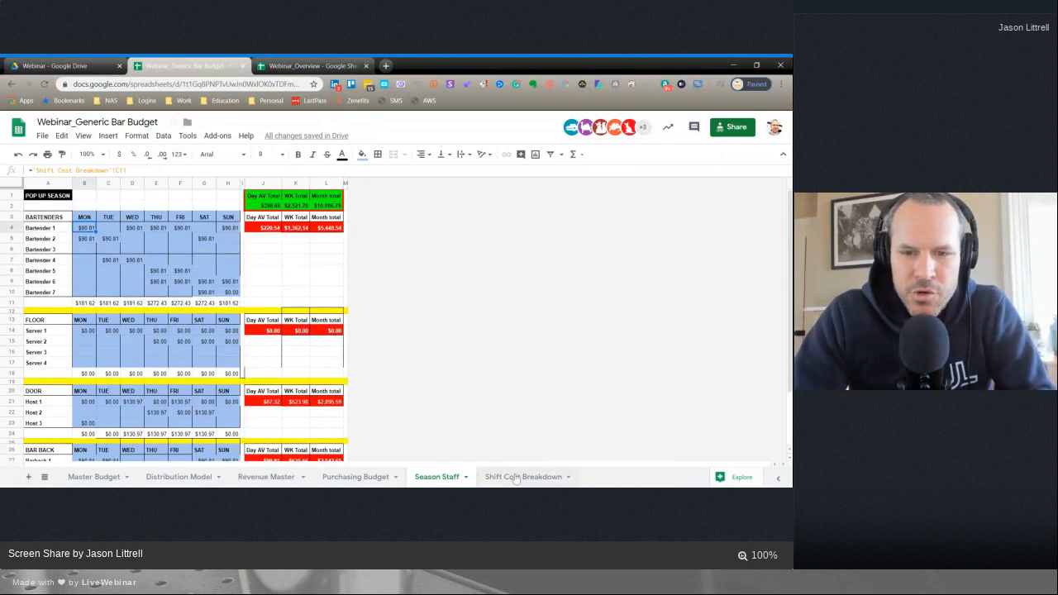
- Open the Shift Cost Breakdown sheet and inspect the bartender's hourly rate in C2
{"action": "right_click", "coordinate": [517, 478]}
{"action": "left_click", "coordinate": [364, 416]}
{"action": "right_click", "coordinate": [364, 416]}
{"action": "left_click", "coordinate": [241, 382]}
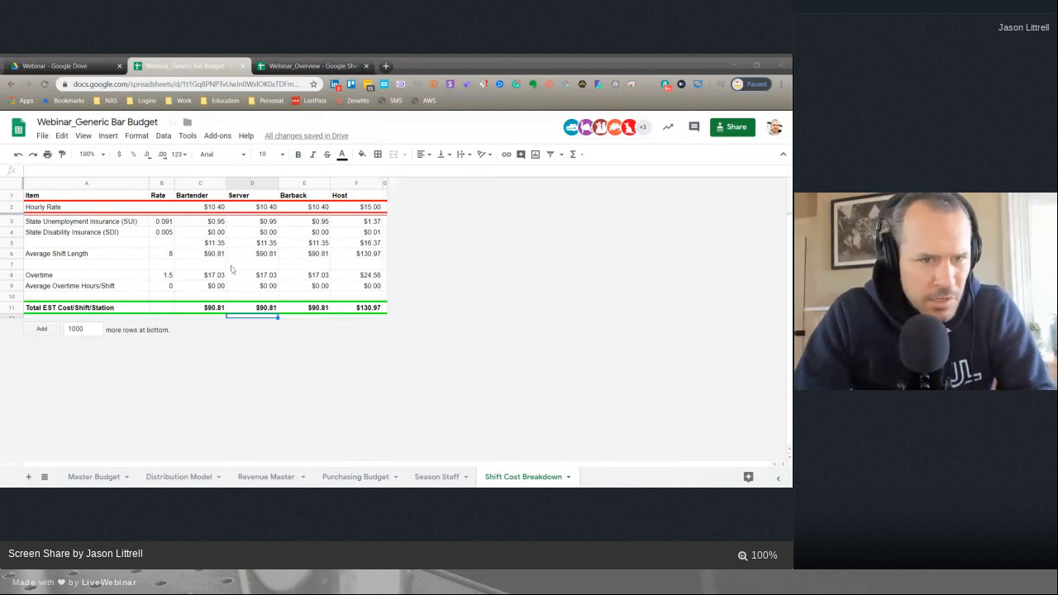
{"action": "left_click", "coordinate": [207, 208]}
{"action": "left_click", "coordinate": [203, 235]}
{"action": "left_click", "coordinate": [208, 208]}
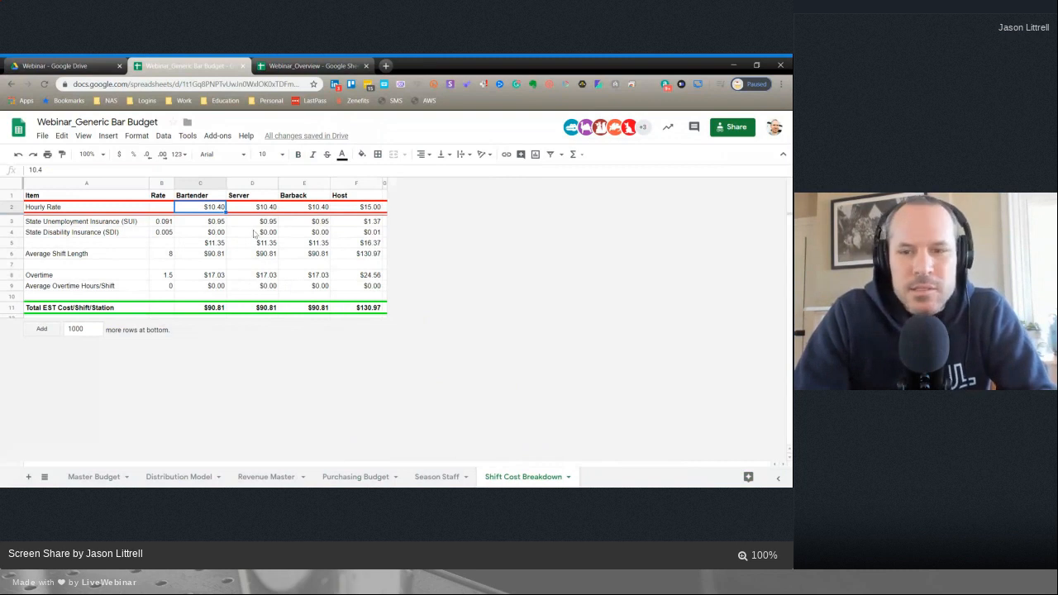
- Inspect how the bartender's State Unemployment Insurance formula in C3 uses the hourly rate and the insurance rate
{"action": "left_click", "coordinate": [219, 222]}
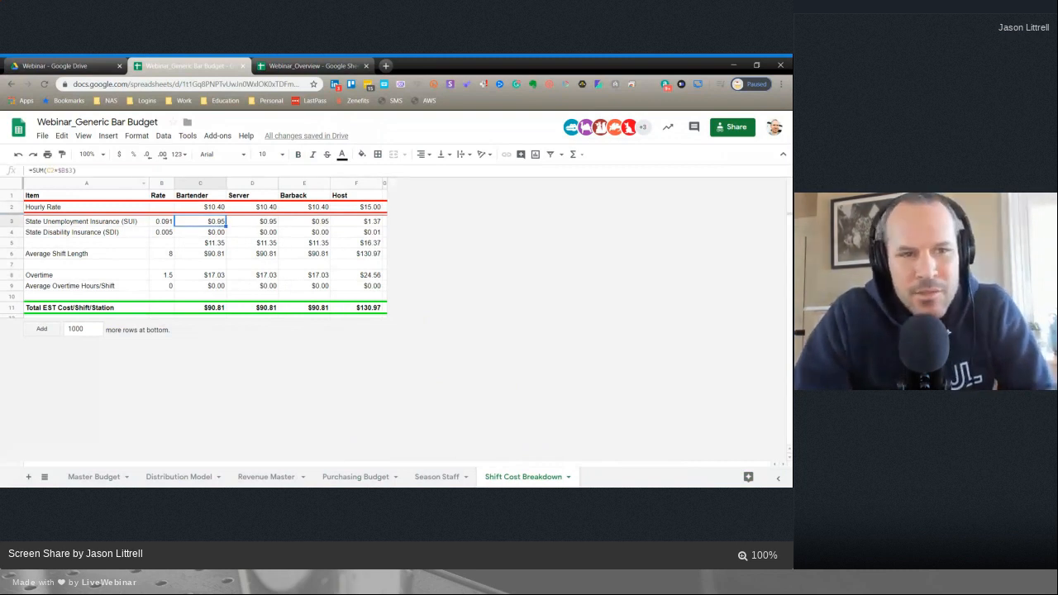
{"action": "left_click_drag", "start_coordinate": [74, 170], "coordinate": [55, 171]}
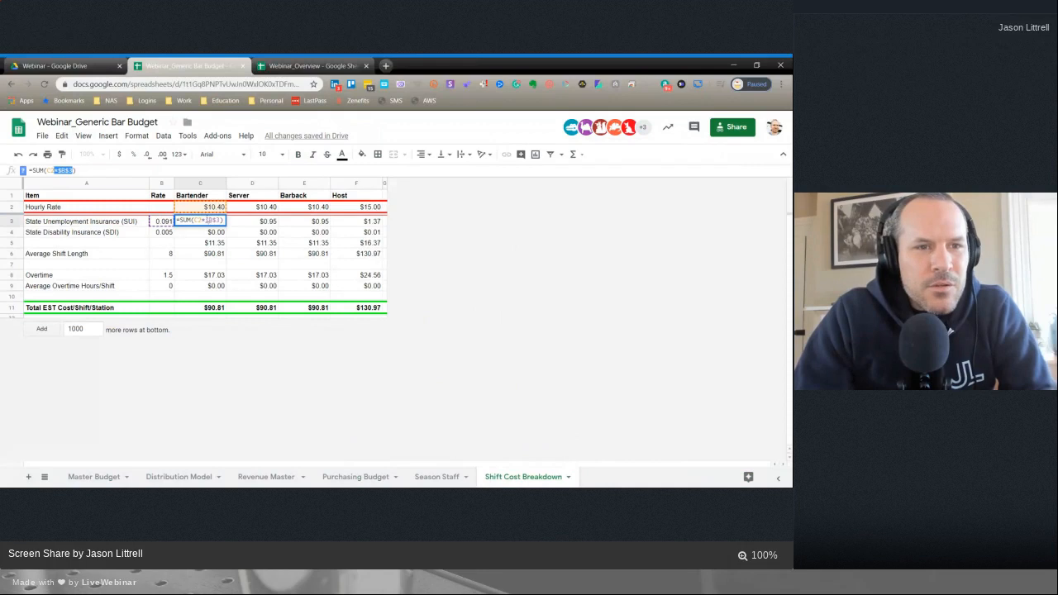
{"action": "key", "text": "Return"}
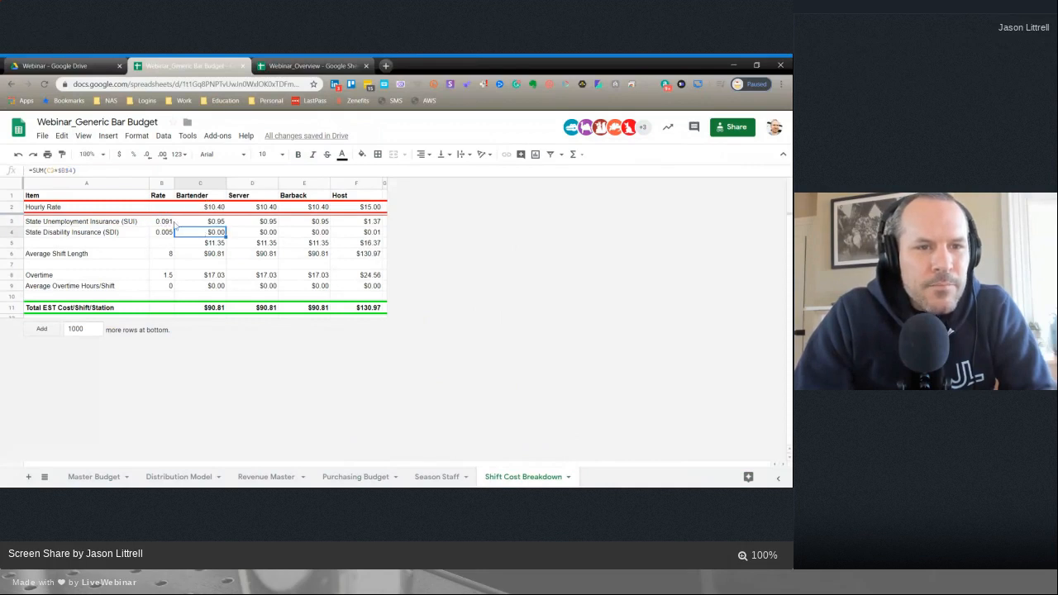
{"action": "left_click", "coordinate": [166, 222]}
{"action": "left_click", "coordinate": [204, 264]}
{"action": "left_click", "coordinate": [218, 223]}
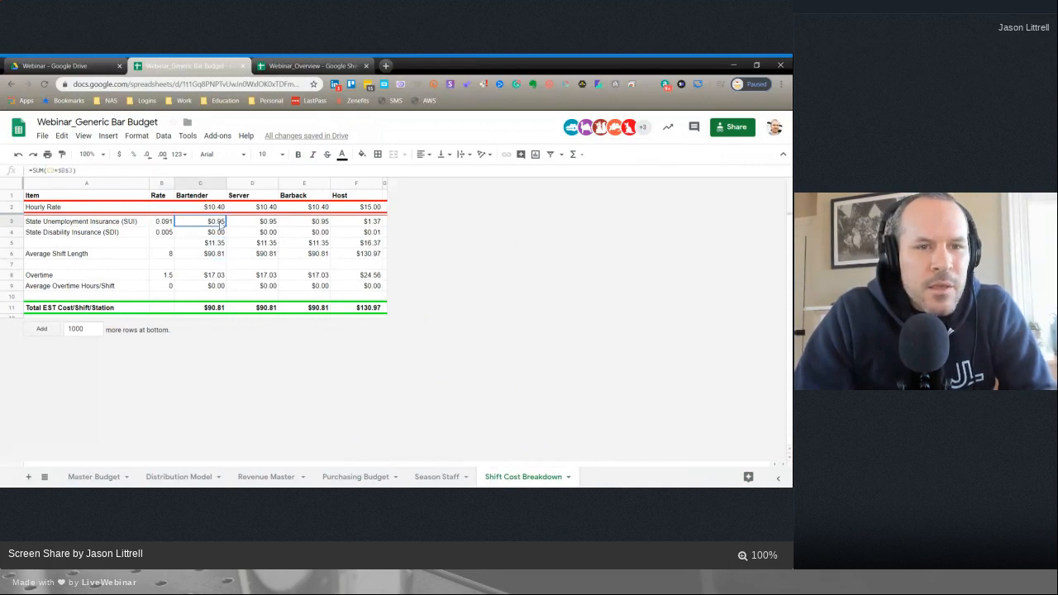
{"action": "double_click", "coordinate": [219, 222]}
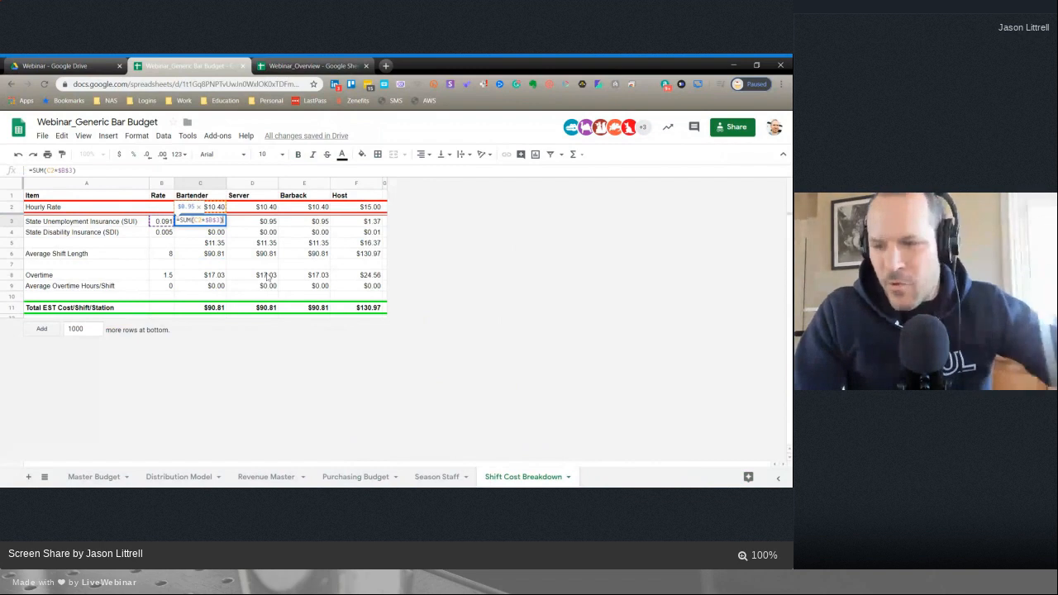
{"action": "left_click", "coordinate": [256, 247]}
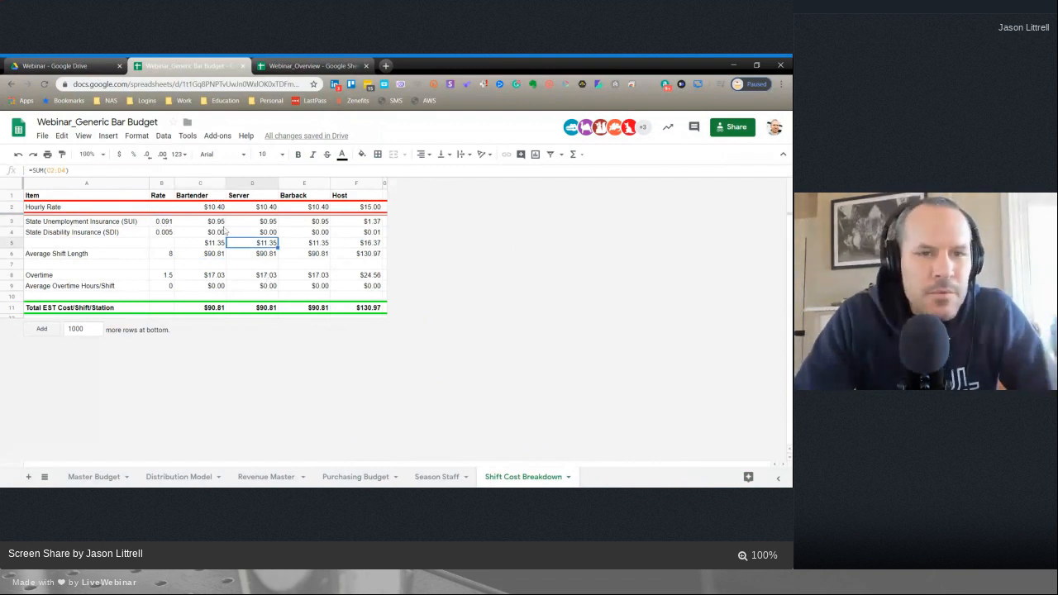
- Highlight the Hourly Rate row across all positions, and inspect the bartender's Total EST Cost/Shift/Station formula in C11
{"action": "left_click", "coordinate": [132, 209]}
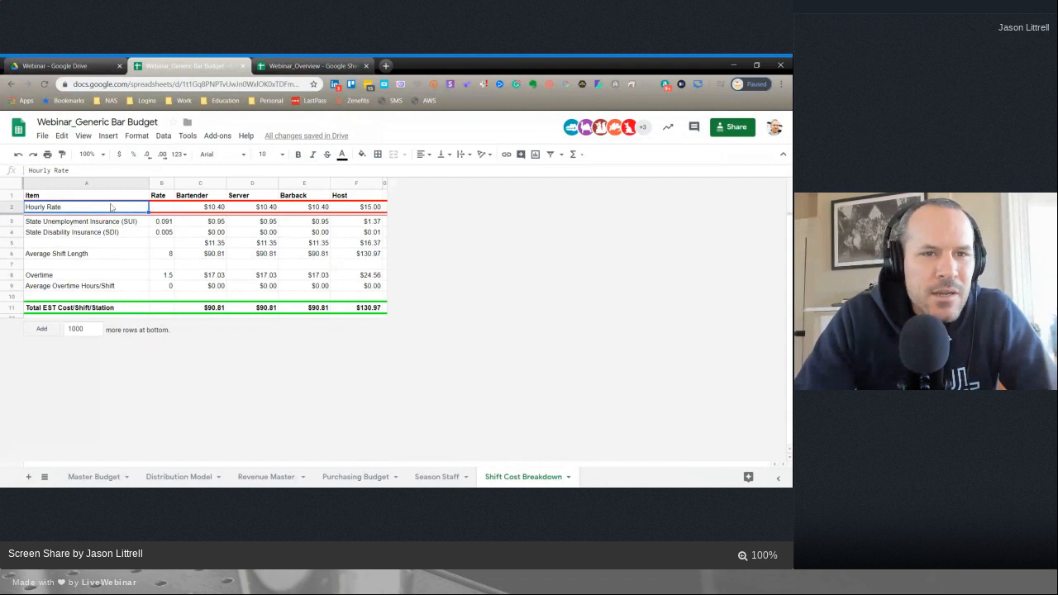
{"action": "left_click_drag", "start_coordinate": [112, 208], "coordinate": [368, 208]}
{"action": "left_click", "coordinate": [446, 237]}
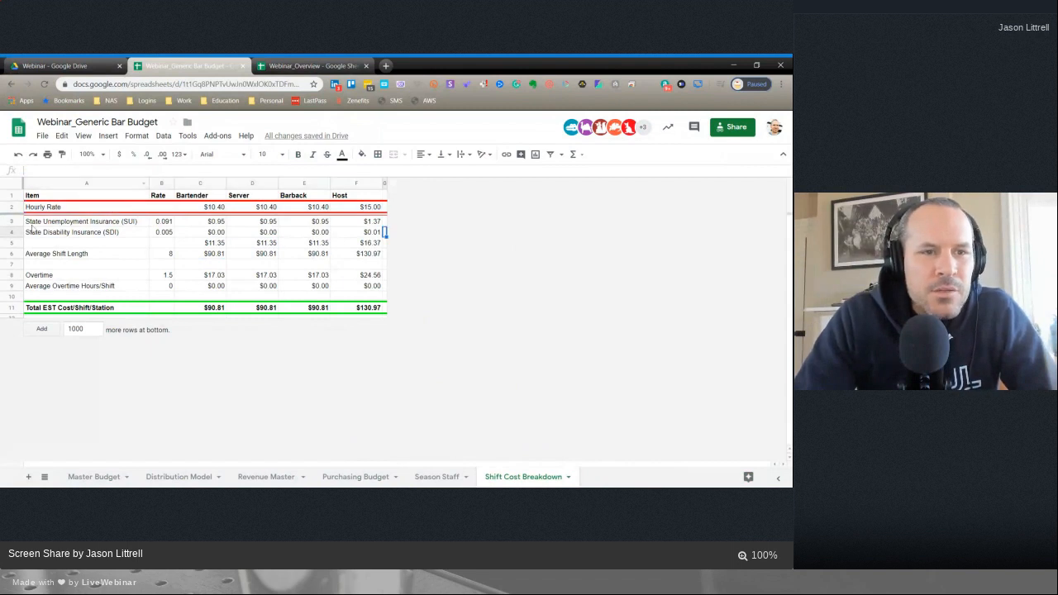
{"action": "left_click", "coordinate": [12, 206]}
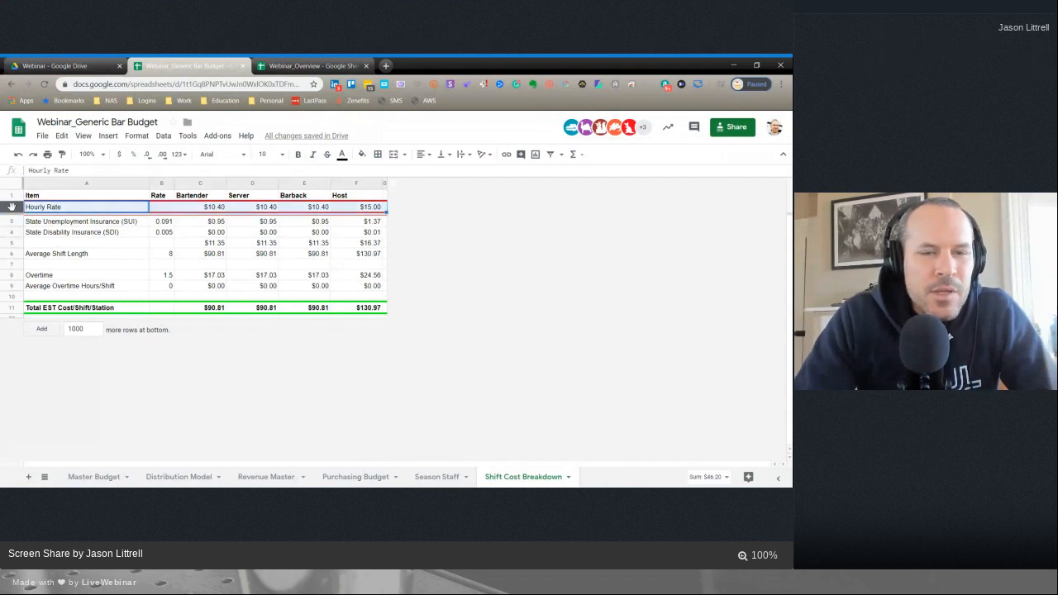
{"action": "left_click", "coordinate": [300, 277]}
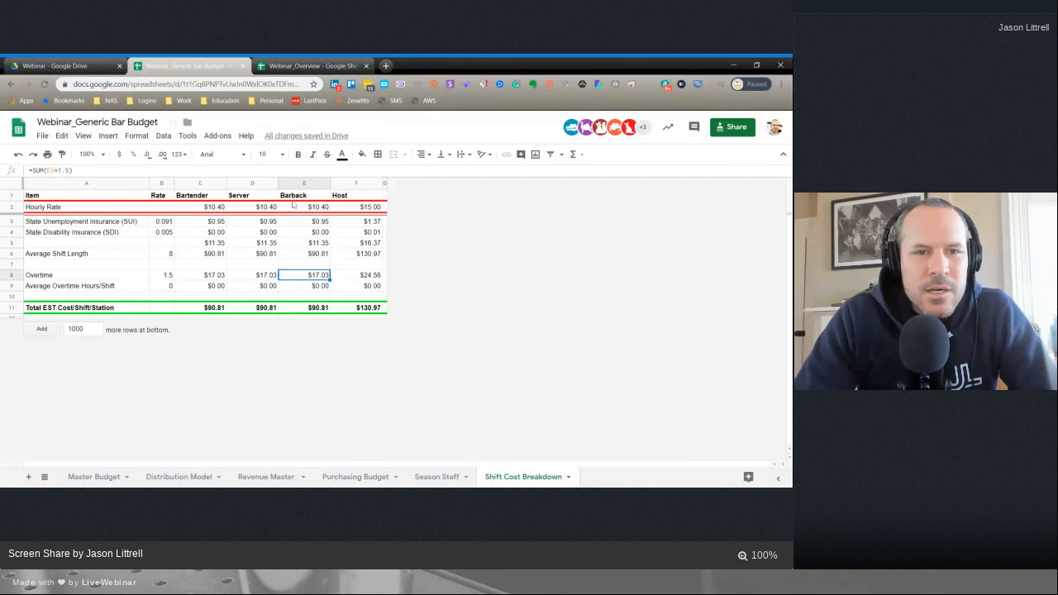
{"action": "left_click", "coordinate": [236, 211]}
{"action": "left_click", "coordinate": [196, 208]}
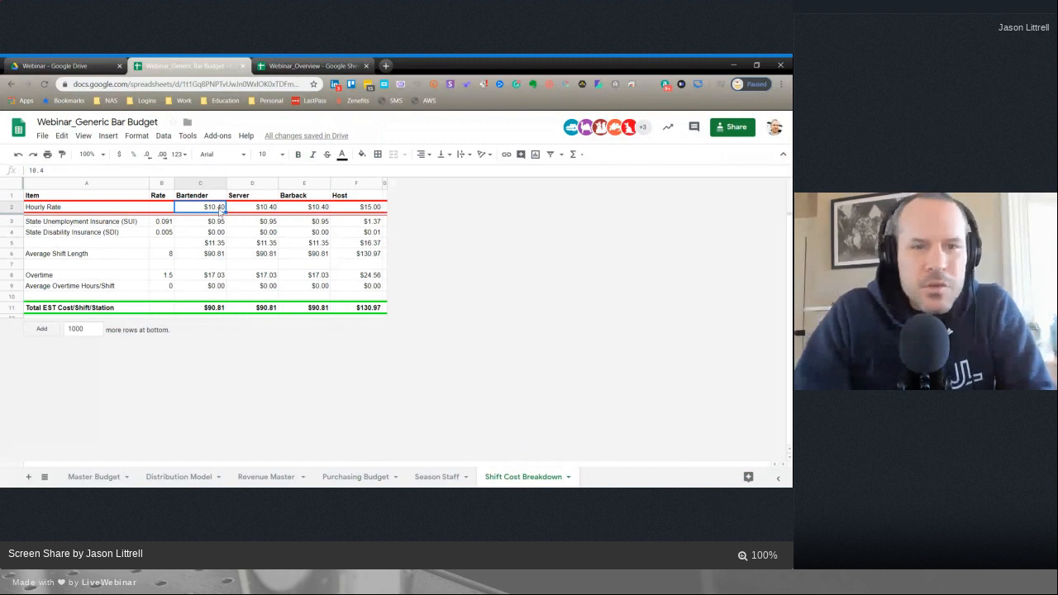
{"action": "double_click", "coordinate": [204, 308]}
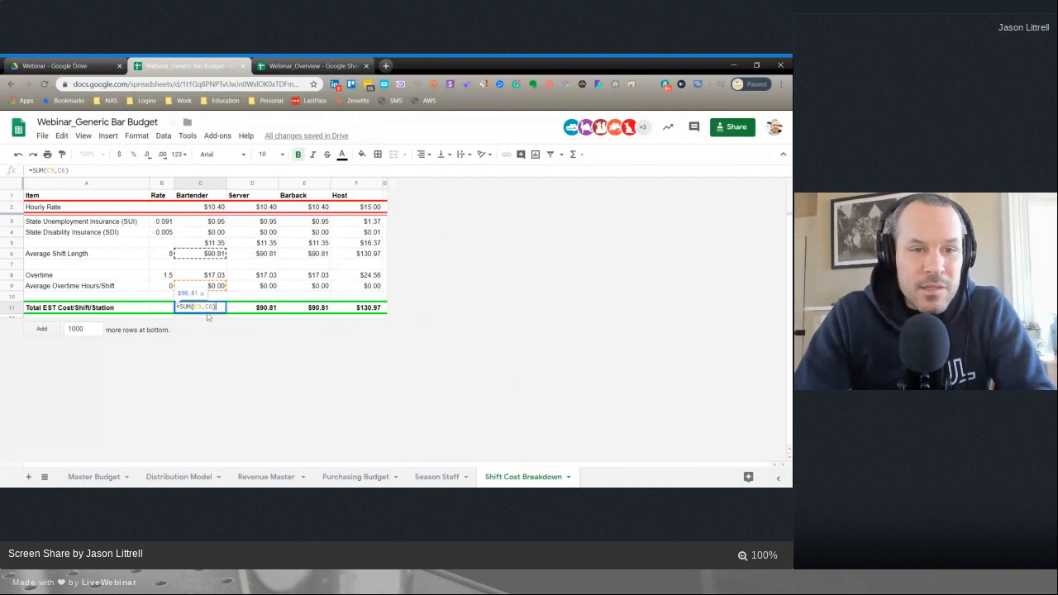
- Inspect how the bartender's Average Shift Length formula in C6 uses the cost in C5 and the shift length in B6
{"action": "key", "text": "Escape"}
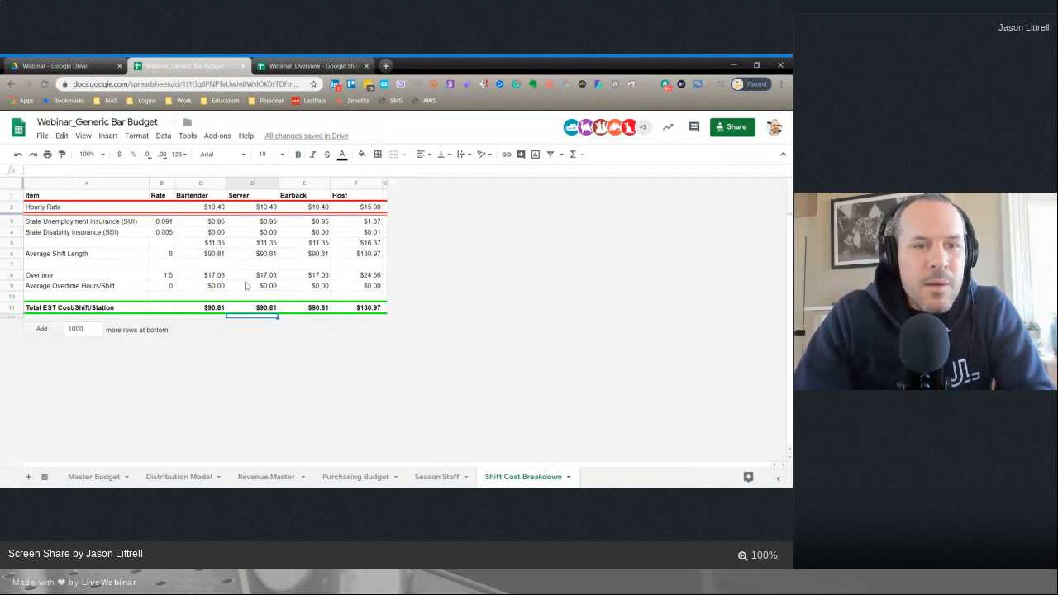
{"action": "left_click", "coordinate": [166, 257]}
{"action": "key", "text": "ctrl+c"}
{"action": "double_click", "coordinate": [212, 261]}
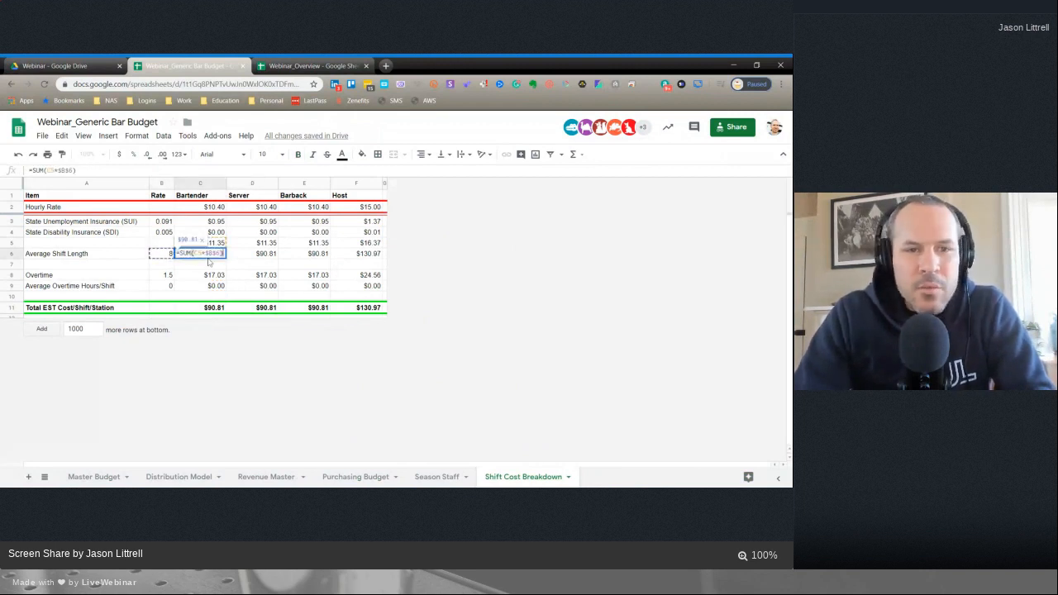
{"action": "left_click", "coordinate": [282, 258]}
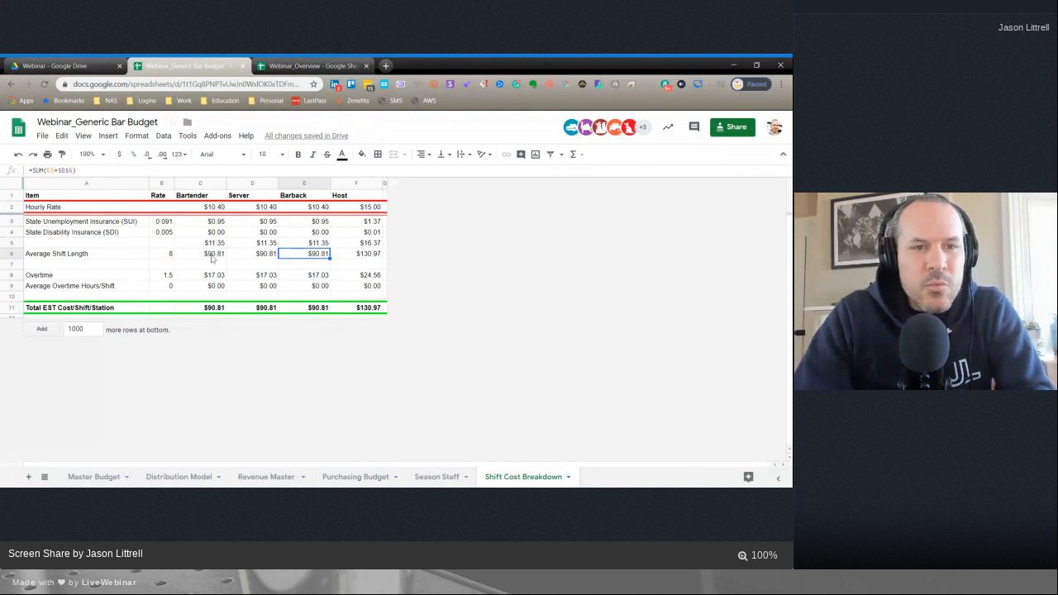
- Inspect the bartender's hourly cost formula in C5, the barback's Overtime formula in E8 and the bartender's Total EST Cost/Shift/Station in C11
{"action": "left_click", "coordinate": [222, 242]}
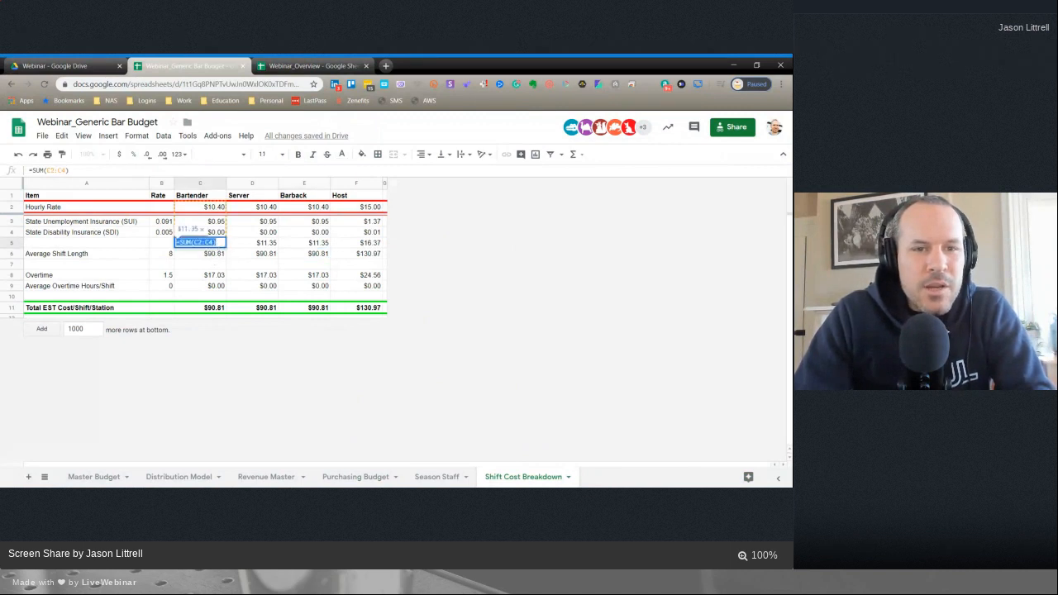
{"action": "double_click", "coordinate": [222, 242]}
{"action": "left_click", "coordinate": [297, 281]}
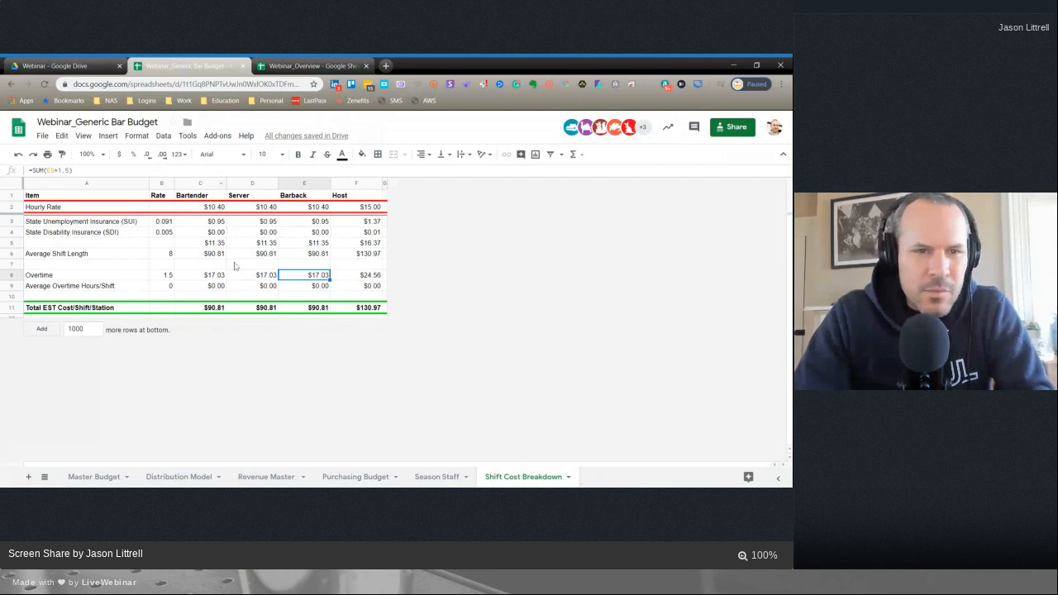
{"action": "left_click", "coordinate": [224, 310]}
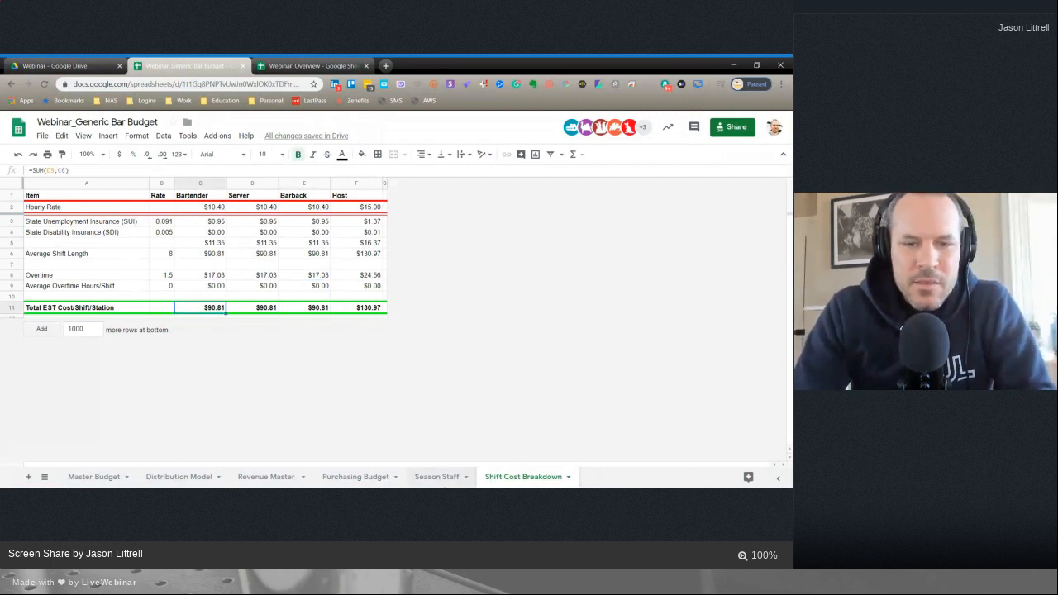
- Open the Season Staff sheet and inspect the shift cost cells of Bartender 1, Server 1, Bartender 5 and Host 1
{"action": "left_click", "coordinate": [439, 477]}
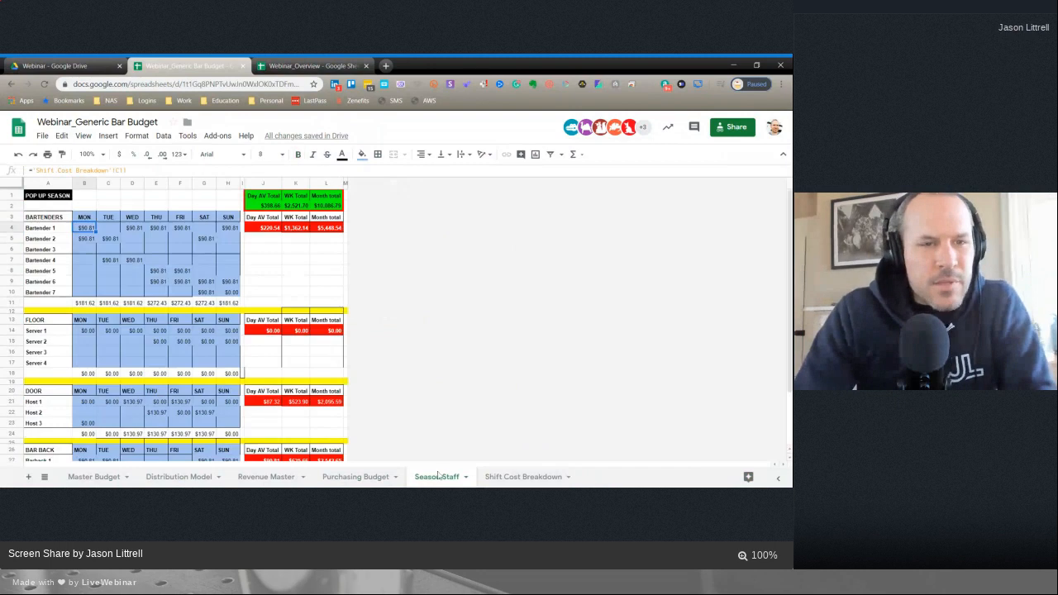
{"action": "left_click", "coordinate": [86, 228]}
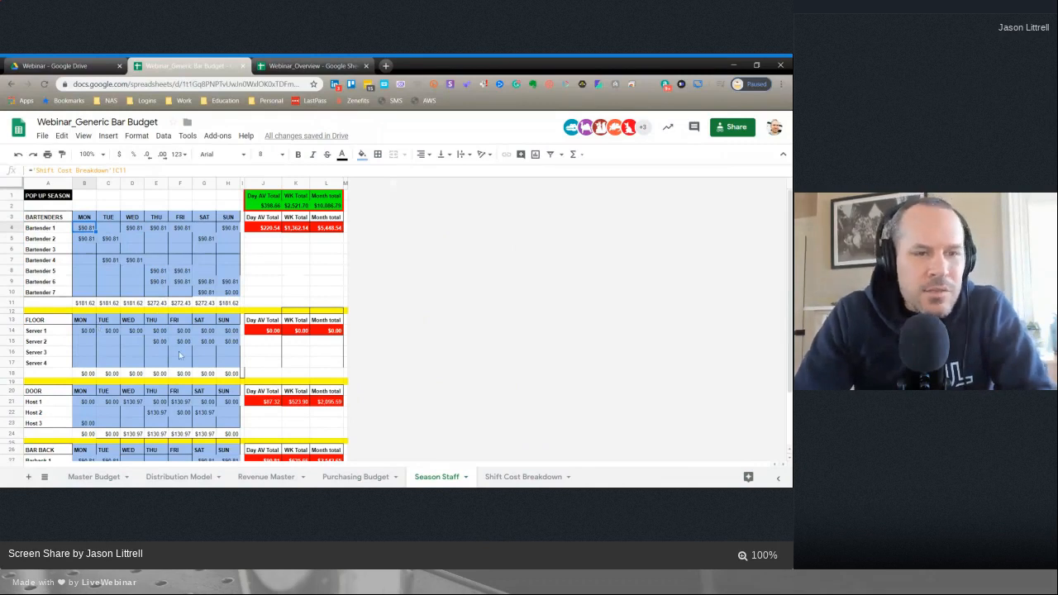
{"action": "scroll", "coordinate": [233, 329], "scroll_direction": "down", "scroll_amount": 1}
{"action": "scroll", "coordinate": [233, 329], "scroll_direction": "down", "scroll_amount": 1}
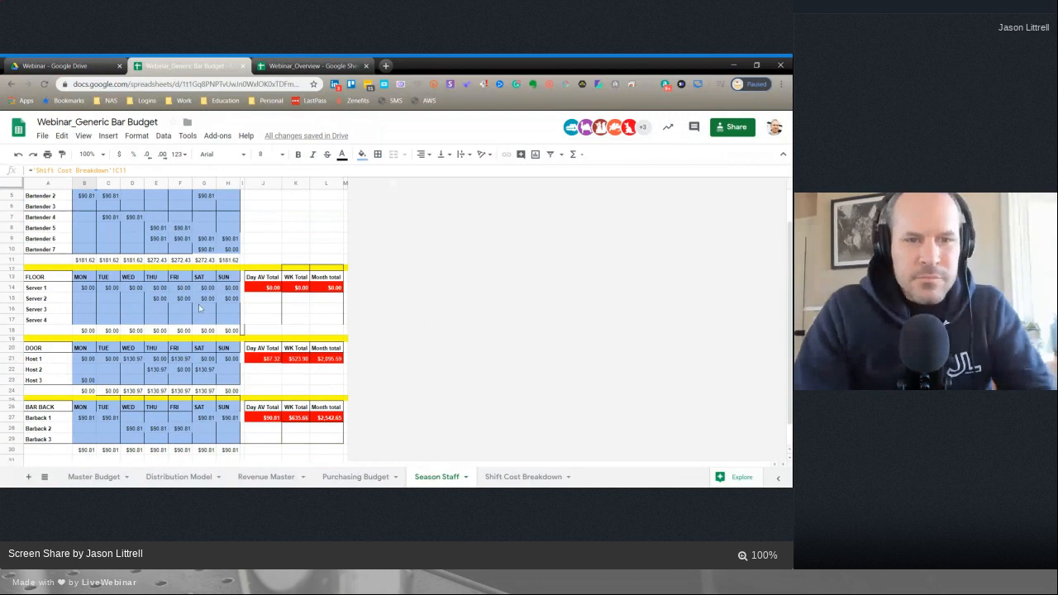
{"action": "left_click", "coordinate": [158, 288]}
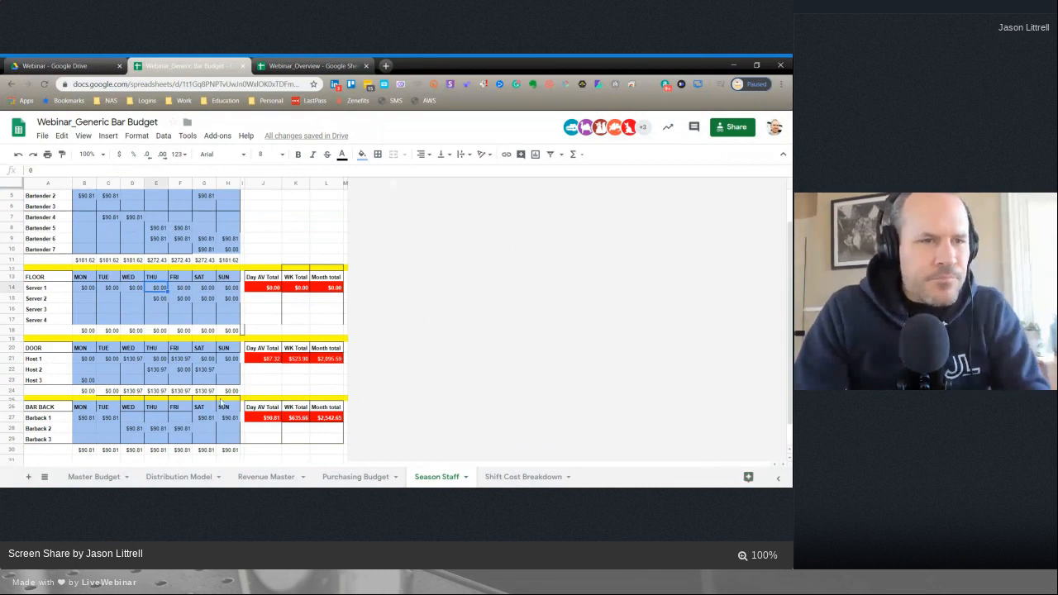
{"action": "left_click", "coordinate": [157, 228]}
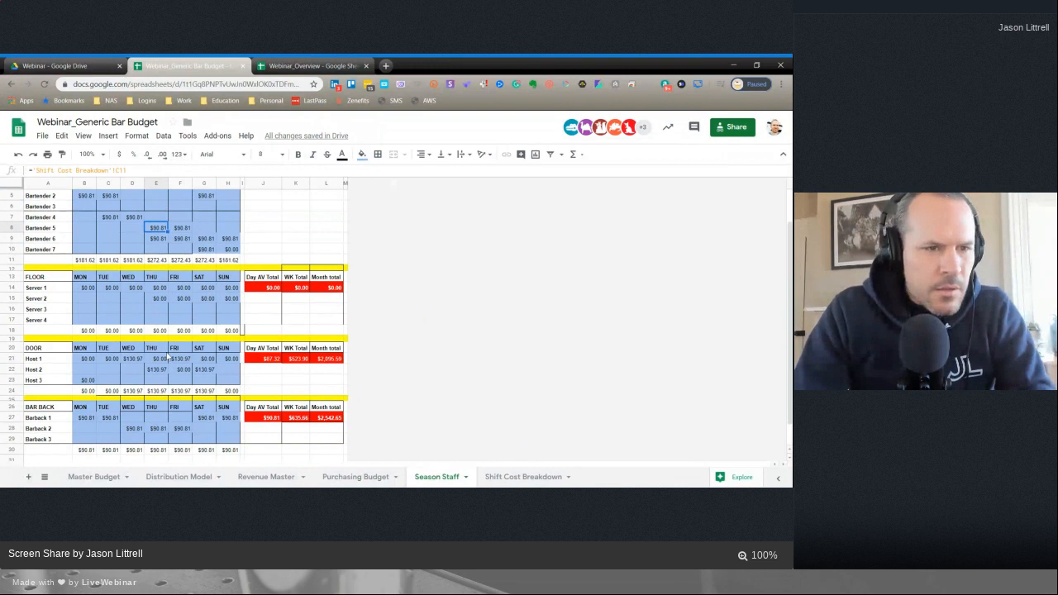
{"action": "left_click", "coordinate": [132, 360]}
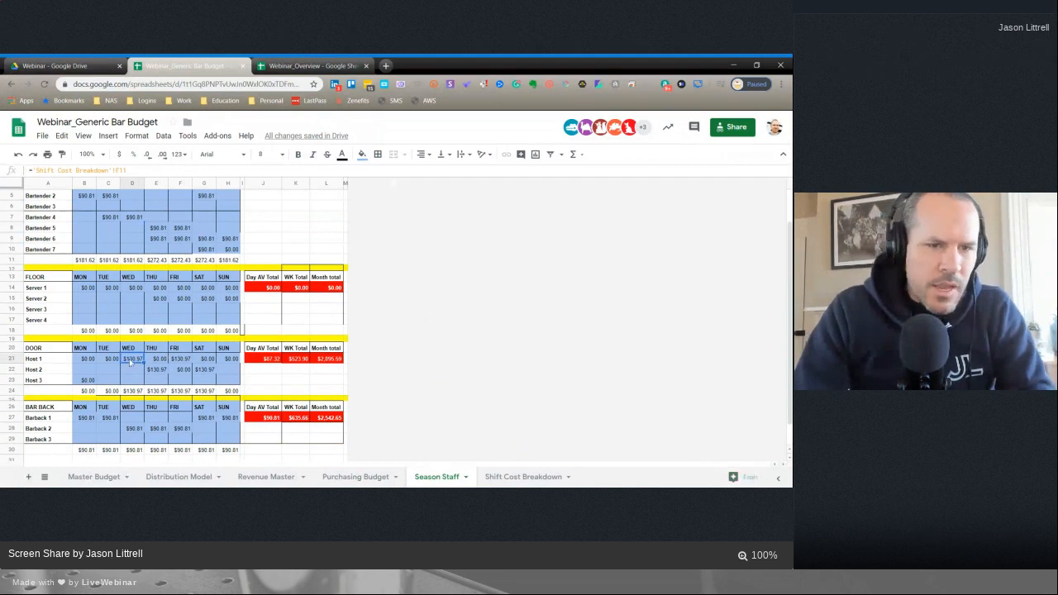
{"action": "scroll", "coordinate": [175, 370], "scroll_direction": "down", "scroll_amount": 1}
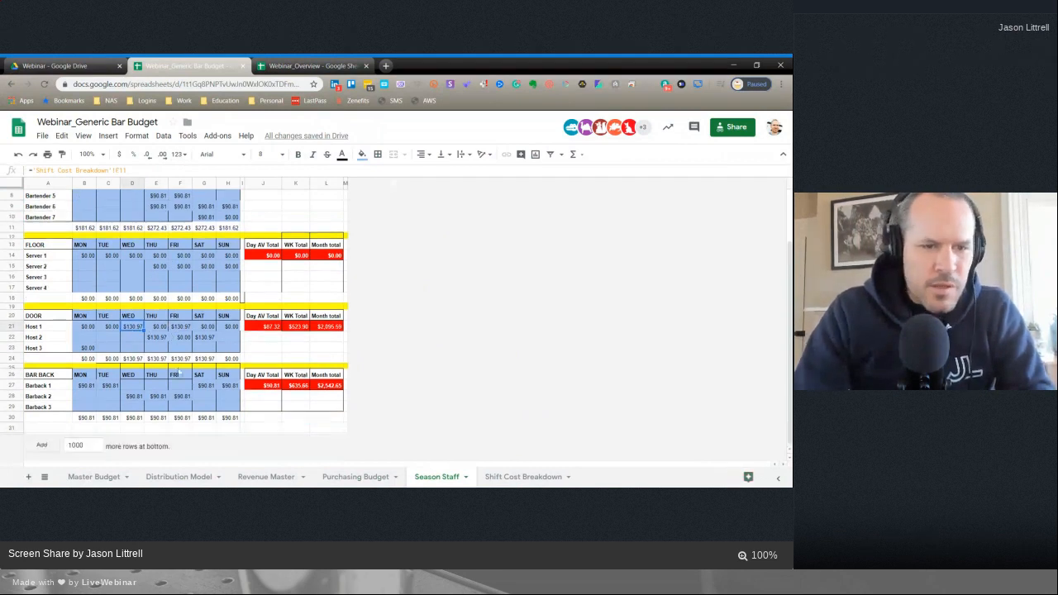
- In the Purchasing Budget sheet's Retail section, enter a Total of 5000 and a QTY of 1 for the Compressor
{"action": "left_click", "coordinate": [354, 477]}
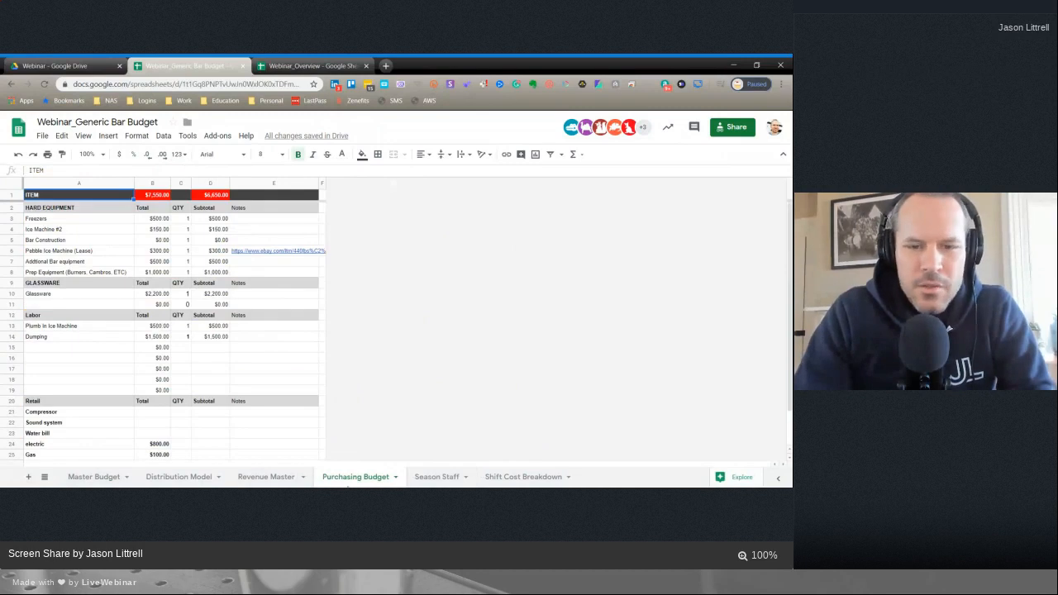
{"action": "left_click", "coordinate": [426, 478]}
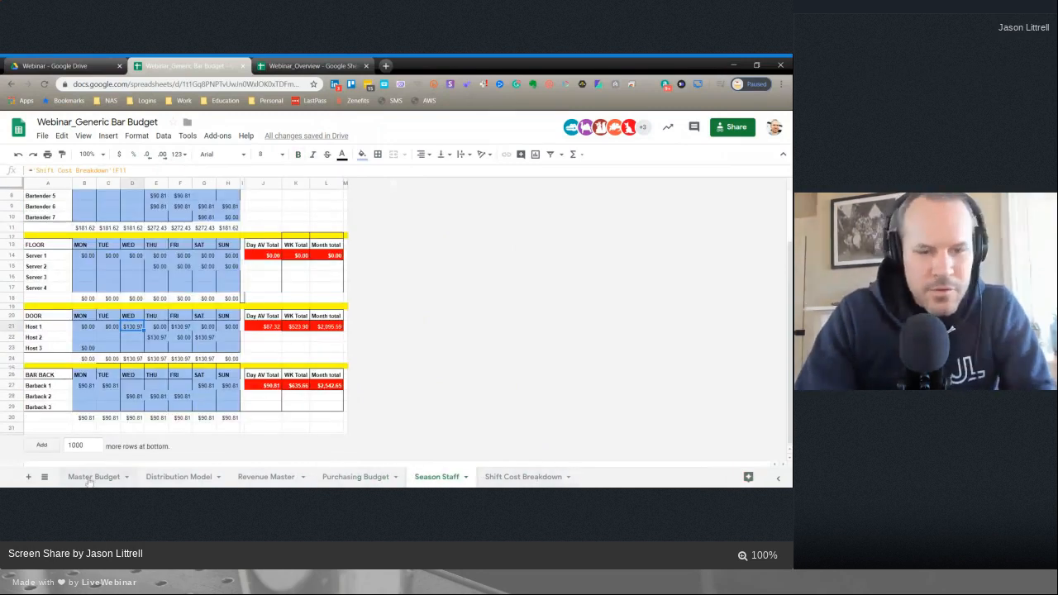
{"action": "left_click", "coordinate": [355, 477]}
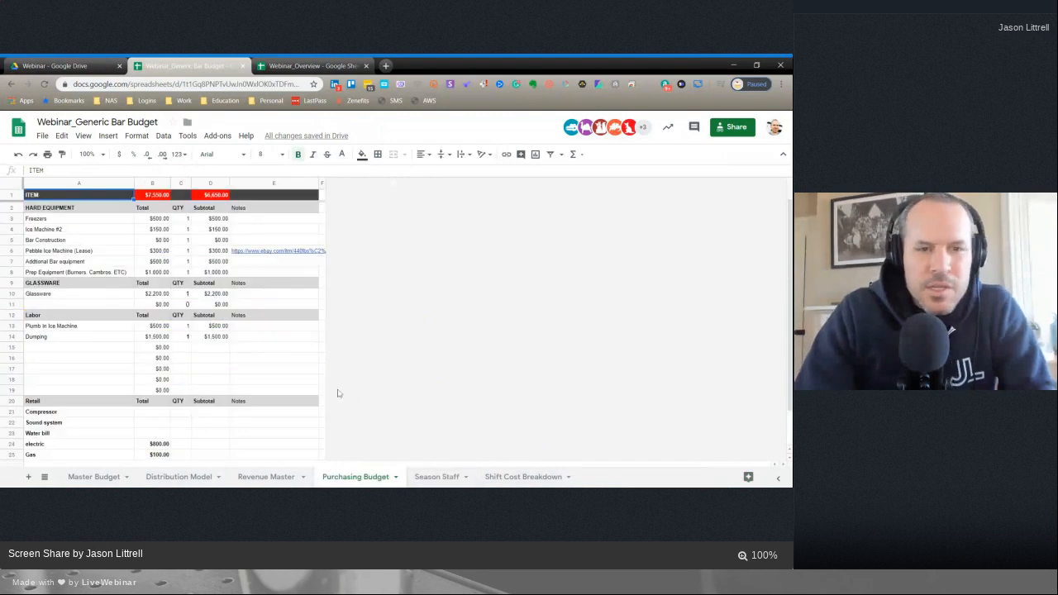
{"action": "scroll", "coordinate": [269, 375], "scroll_direction": "down", "scroll_amount": 2}
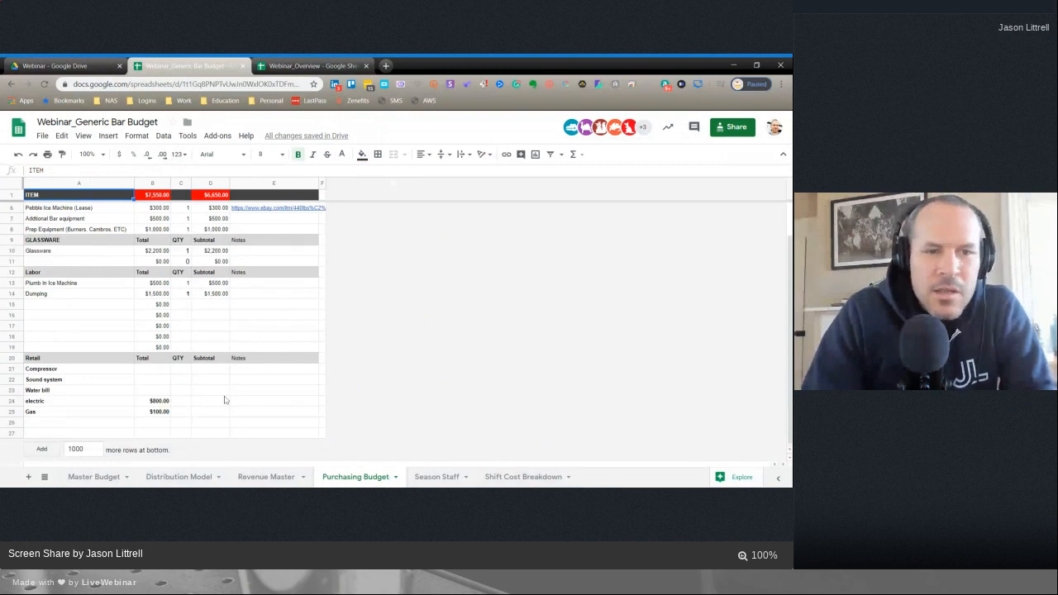
{"action": "scroll", "coordinate": [227, 402], "scroll_direction": "up", "scroll_amount": 2}
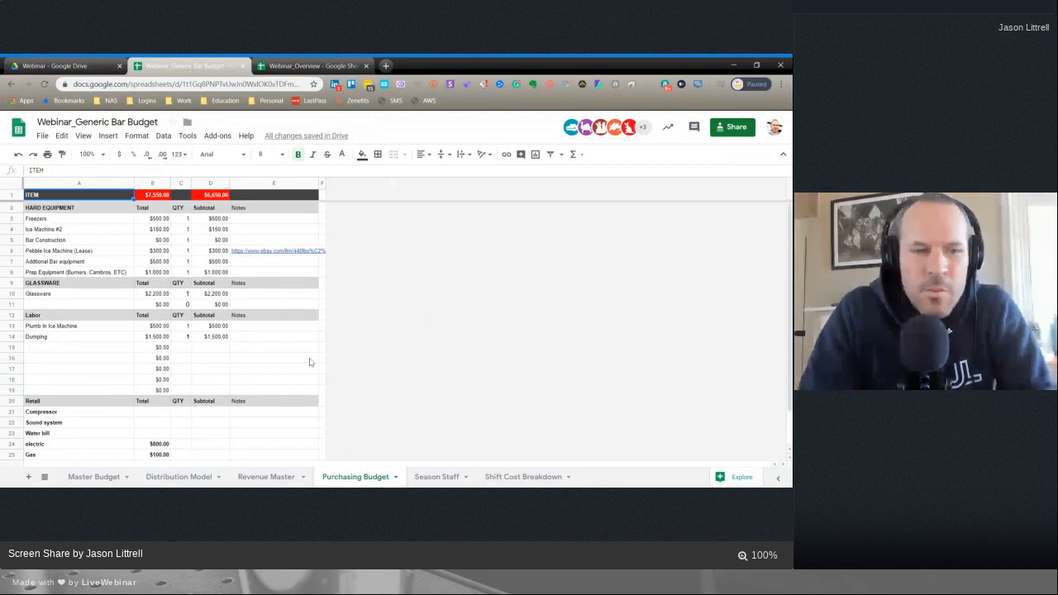
{"action": "left_click", "coordinate": [153, 415]}
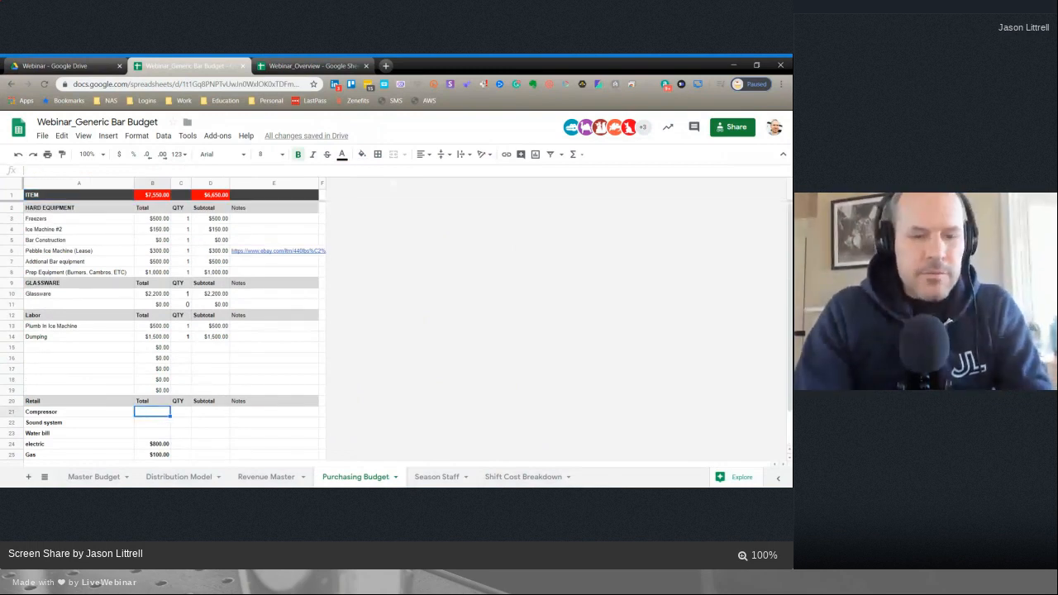
{"action": "type", "text": "5000"}
{"action": "key", "text": "Return"}
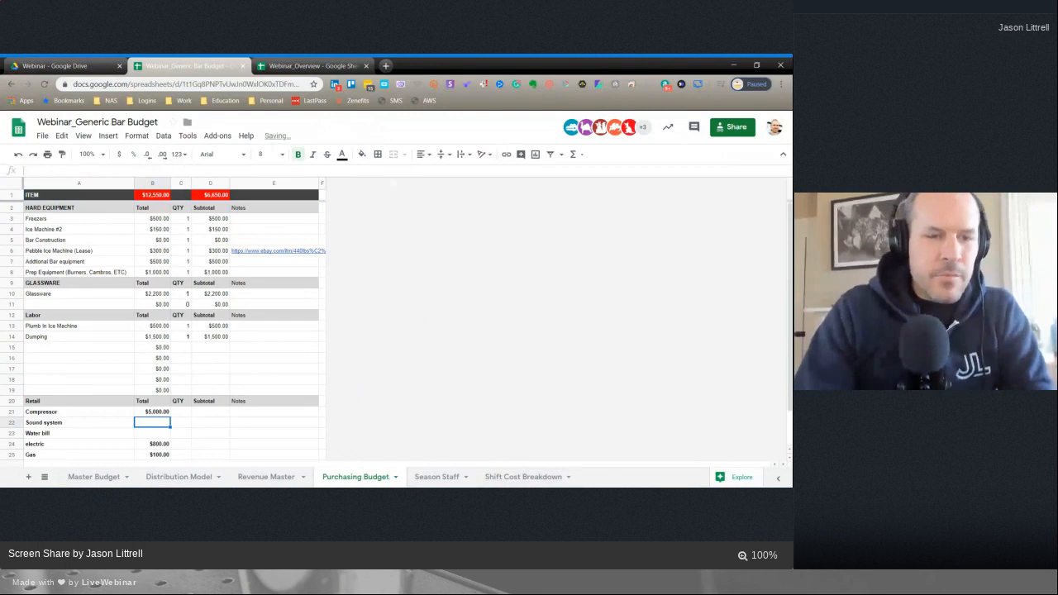
{"action": "left_click", "coordinate": [188, 415]}
{"action": "type", "text": "1"}
{"action": "key", "text": "Tab"}
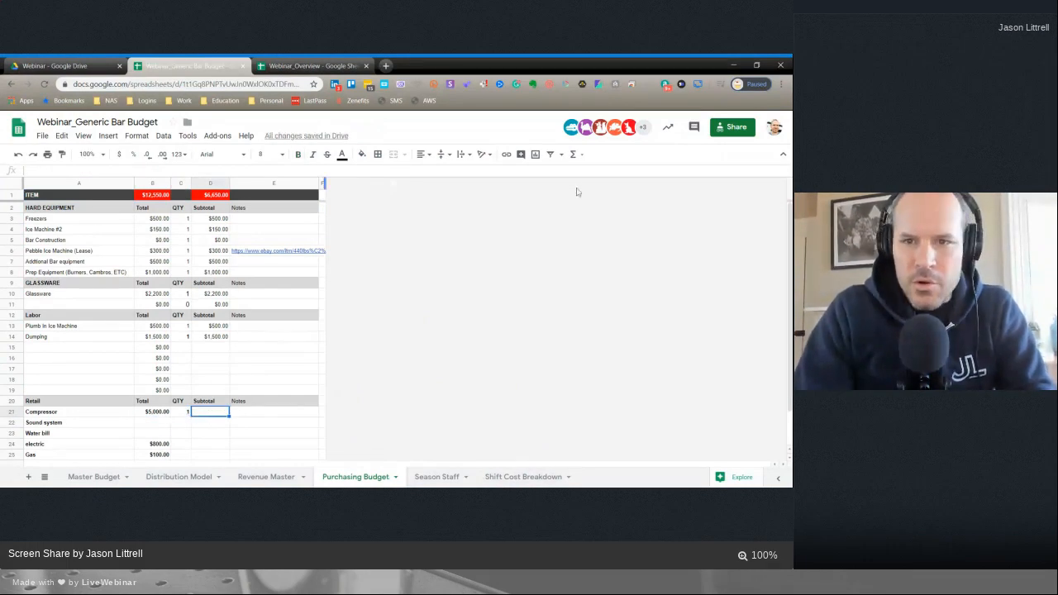
- Calculate the Compressor's Subtotal in D21 with a SUM formula multiplying its quantity C21 by its total B21
{"action": "left_click", "coordinate": [573, 155]}
{"action": "left_click", "coordinate": [583, 174]}
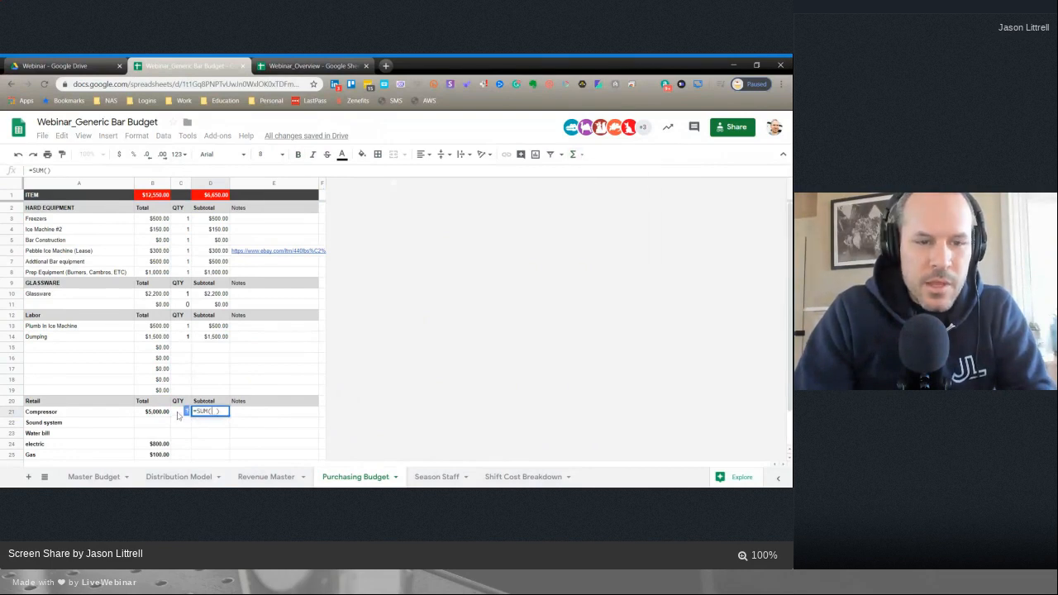
{"action": "left_click_drag", "start_coordinate": [156, 412], "coordinate": [176, 412]}
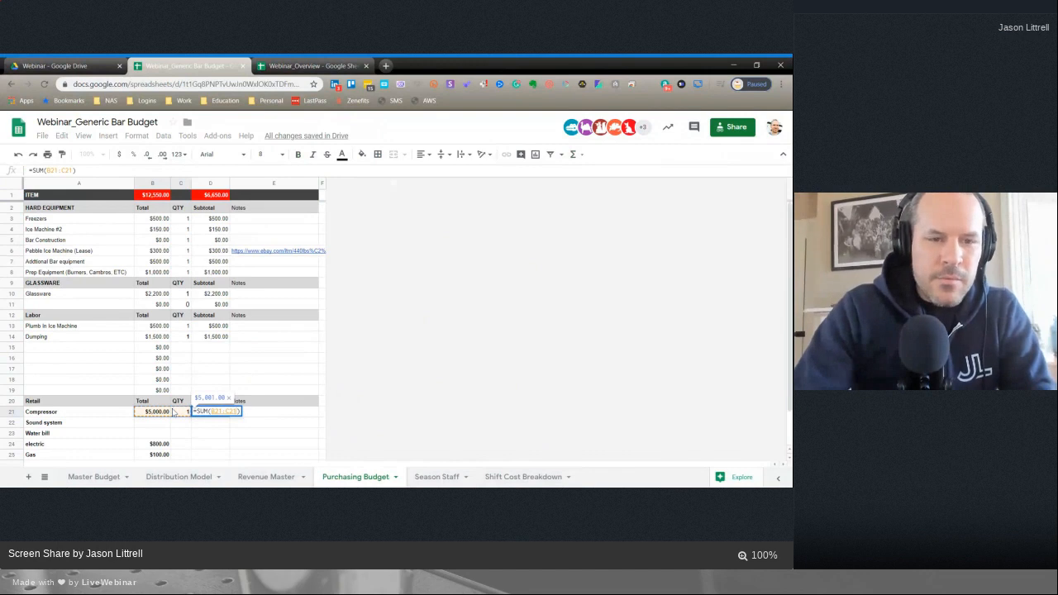
{"action": "left_click", "coordinate": [184, 411]}
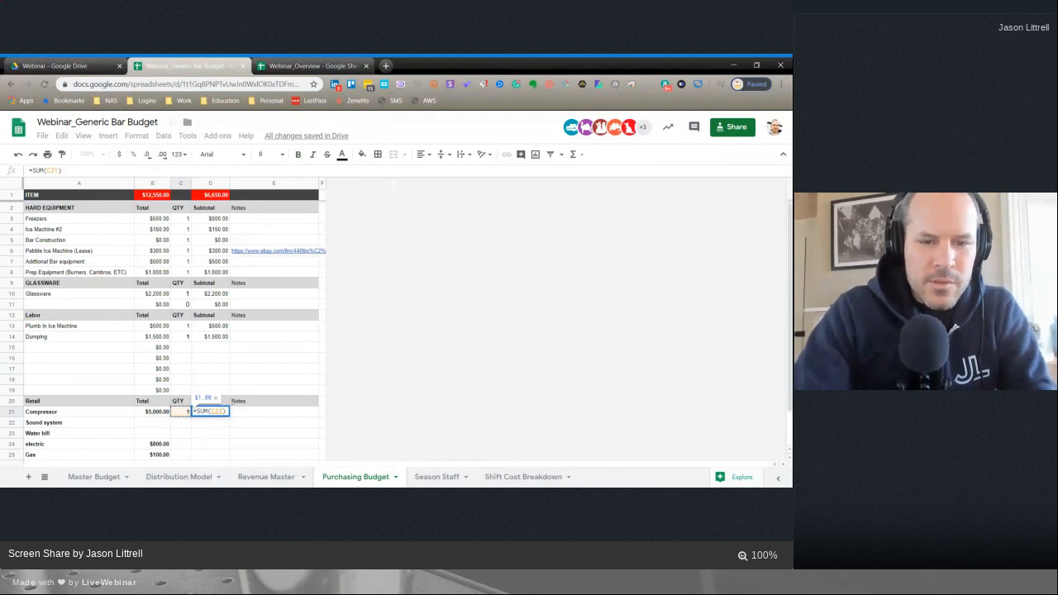
{"action": "type", "text": "*"}
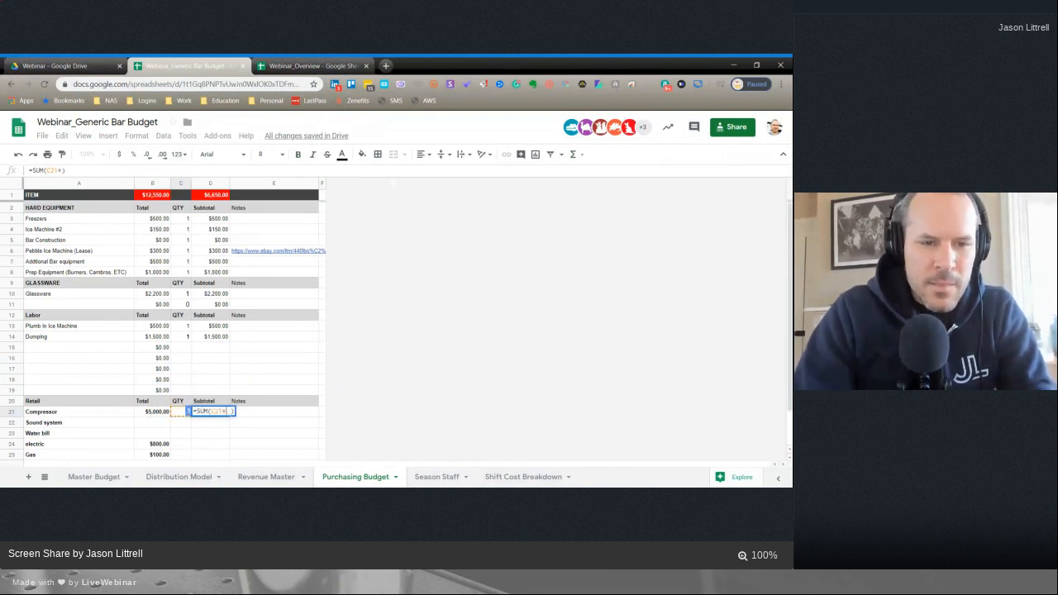
{"action": "left_click", "coordinate": [160, 412]}
{"action": "key", "text": "Return"}
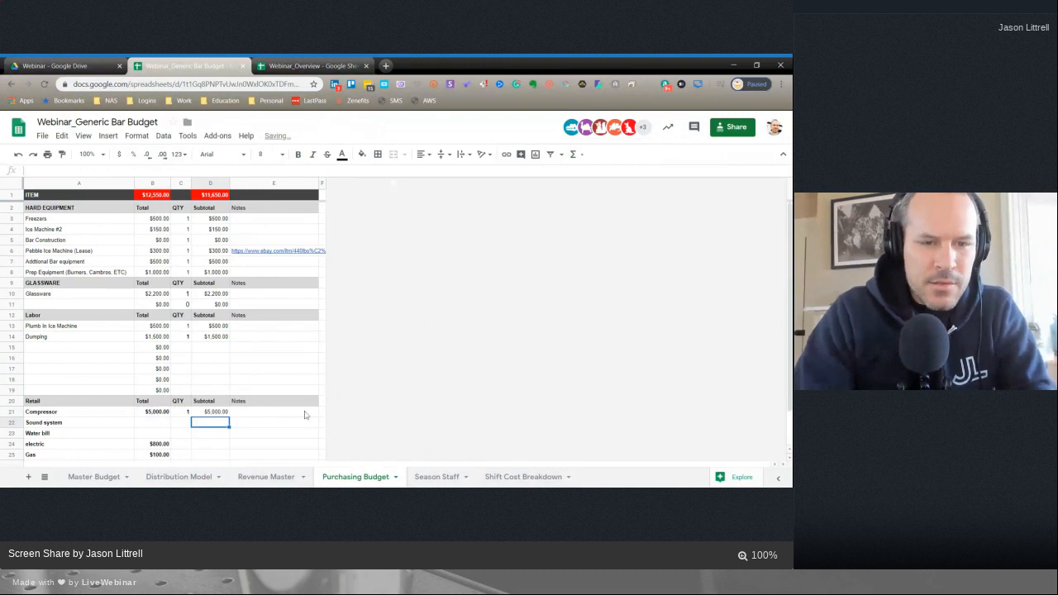
- Set the Compressor's QTY to 3 and review the Retail rows
{"action": "left_click", "coordinate": [213, 415]}
{"action": "left_click", "coordinate": [185, 414]}
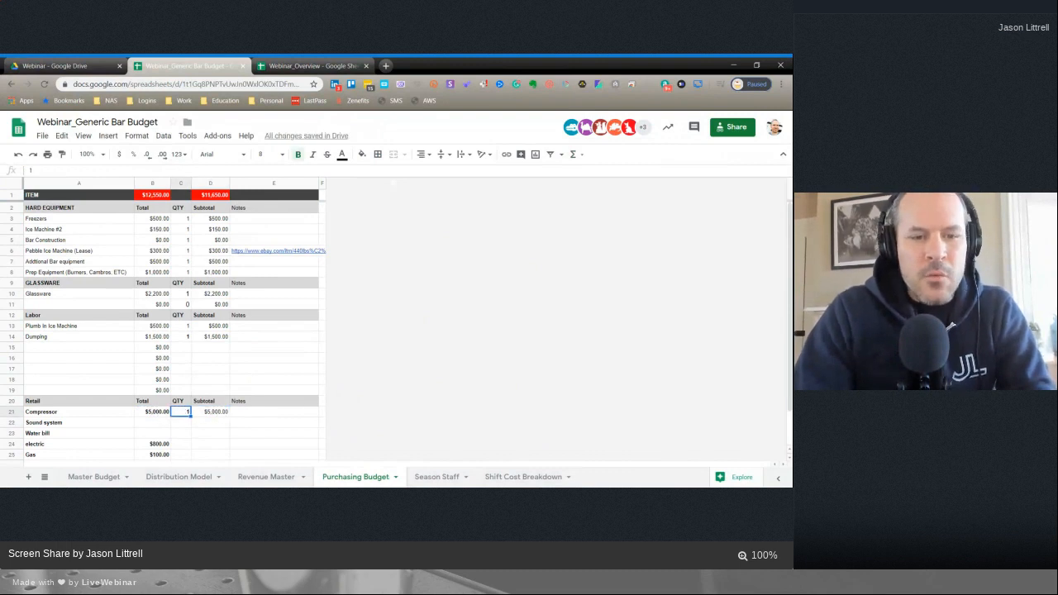
{"action": "type", "text": "3"}
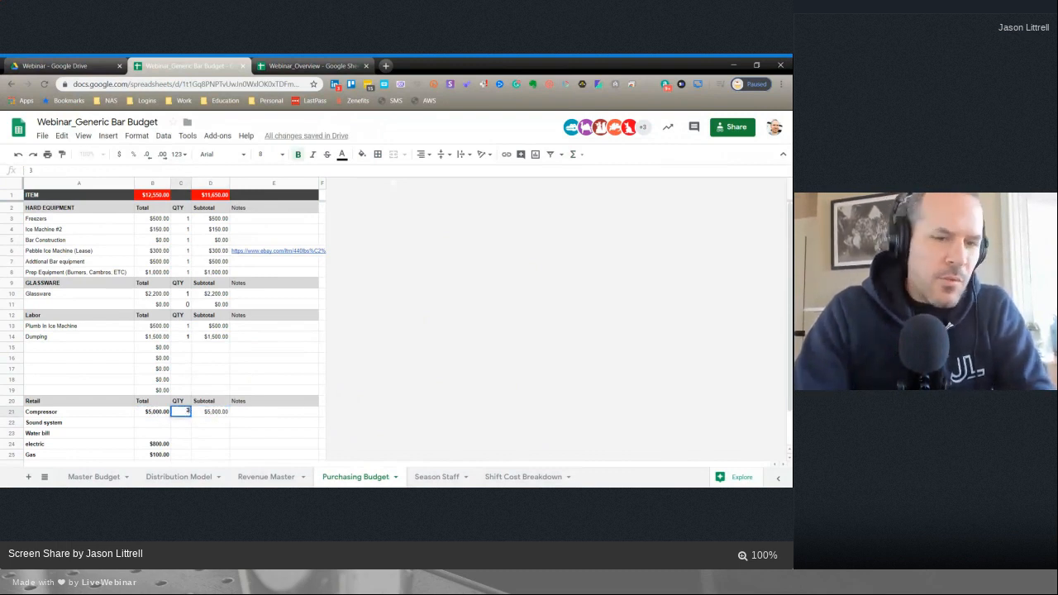
{"action": "key", "text": "Return"}
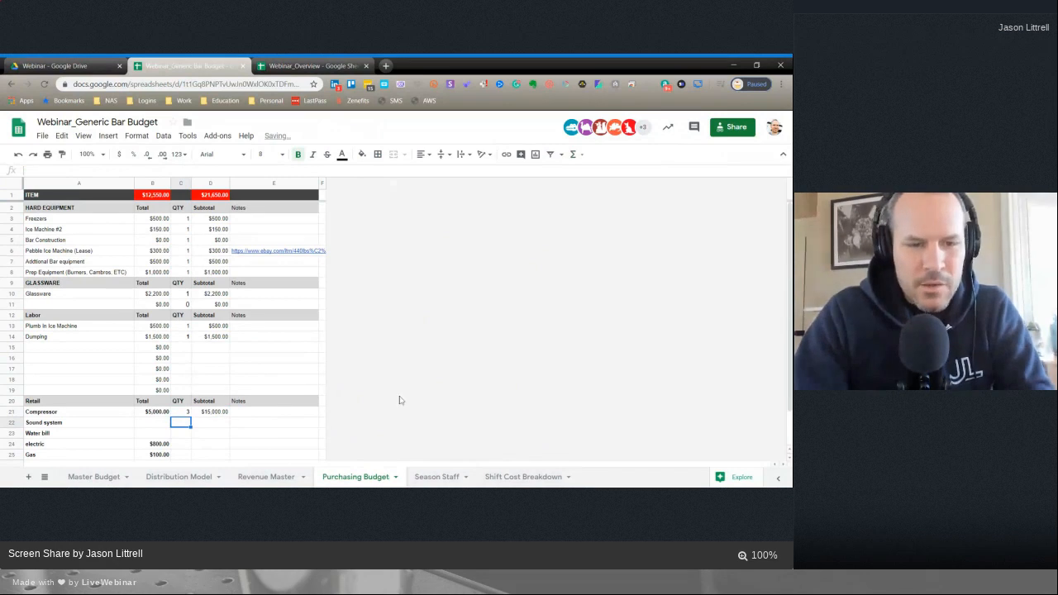
{"action": "scroll", "coordinate": [398, 399], "scroll_direction": "down", "scroll_amount": 2}
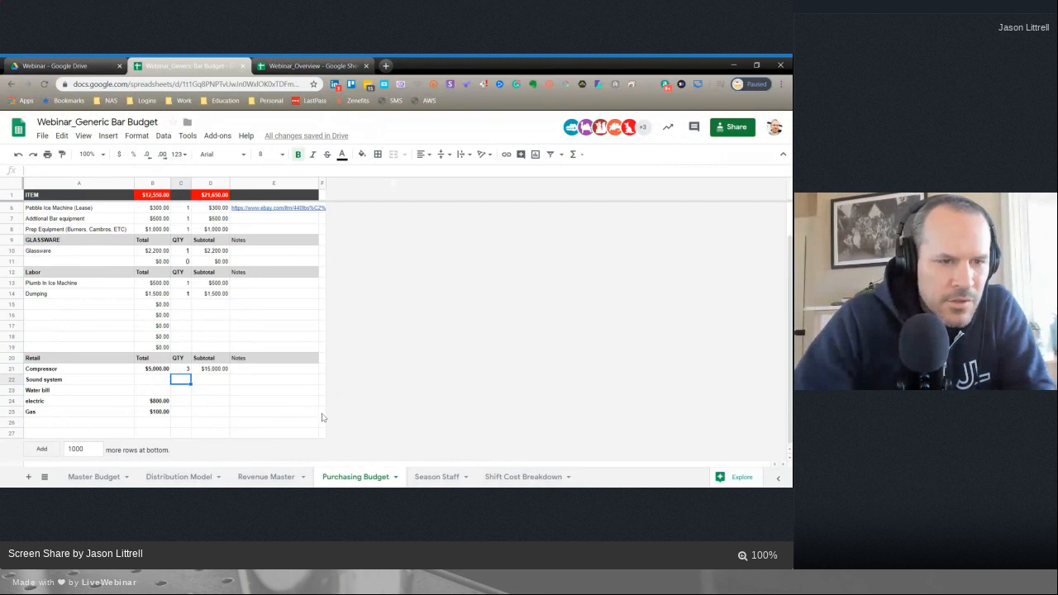
- Open the Revenue Master sheet and inspect Monday's daily total formula and the Tuesday, Friday and Wednesday formulas in the Hourly Revenue Matrix
{"action": "left_click", "coordinate": [268, 478]}
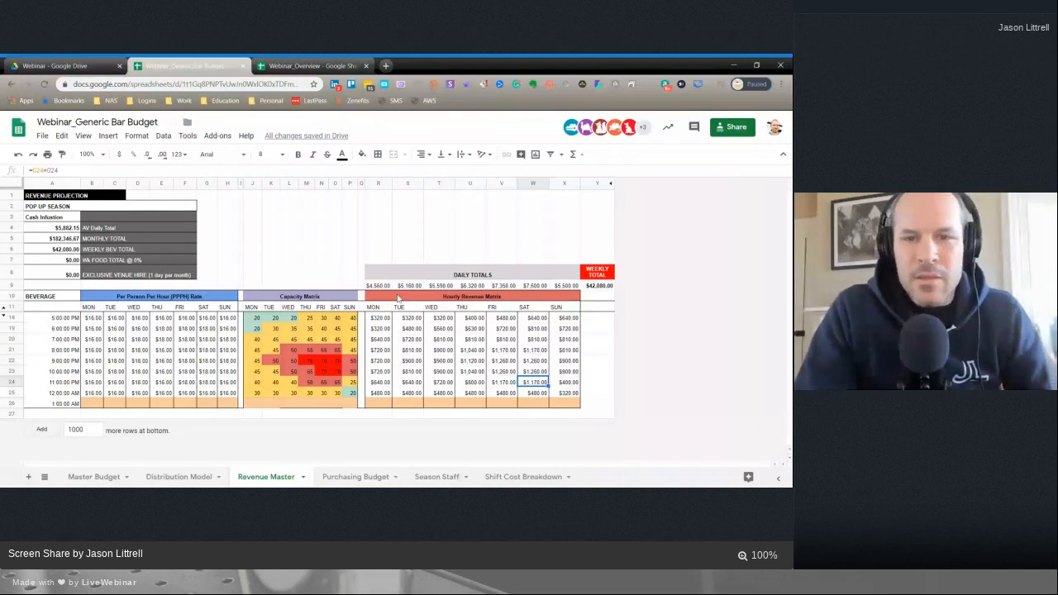
{"action": "left_click", "coordinate": [378, 285]}
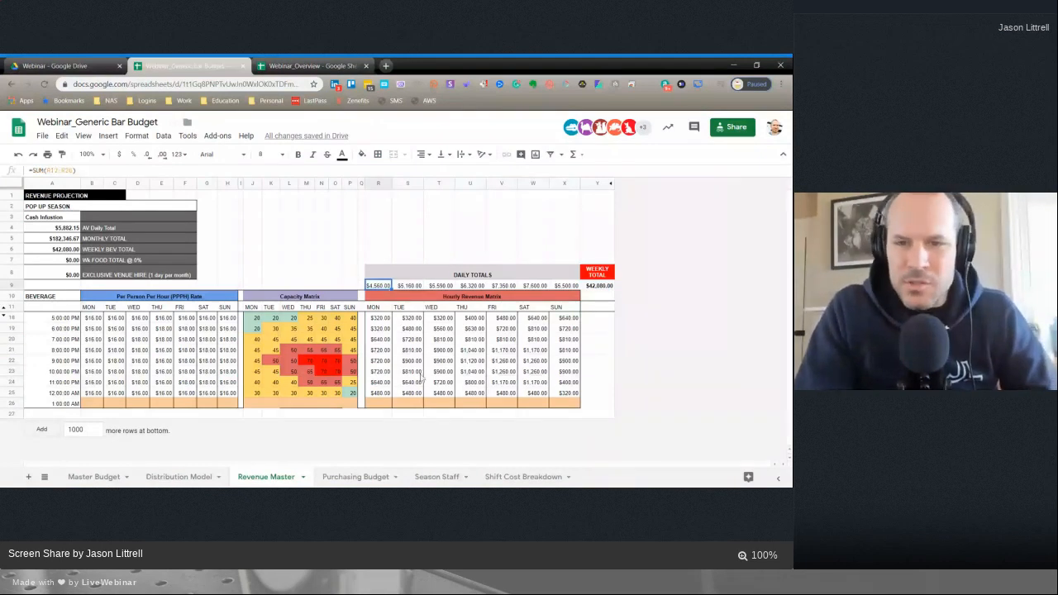
{"action": "left_click", "coordinate": [401, 352]}
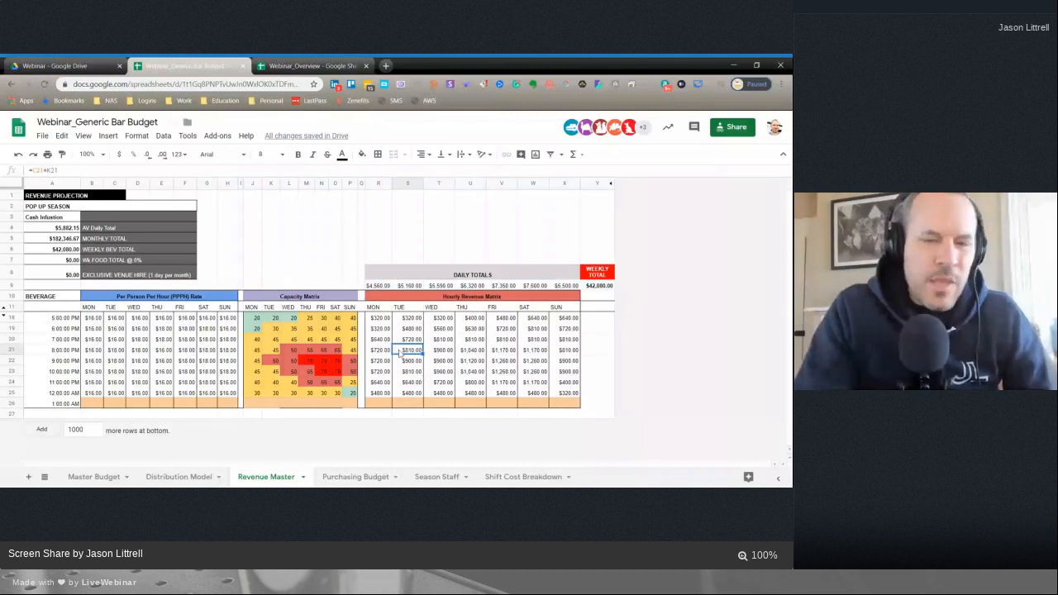
{"action": "left_click", "coordinate": [502, 371]}
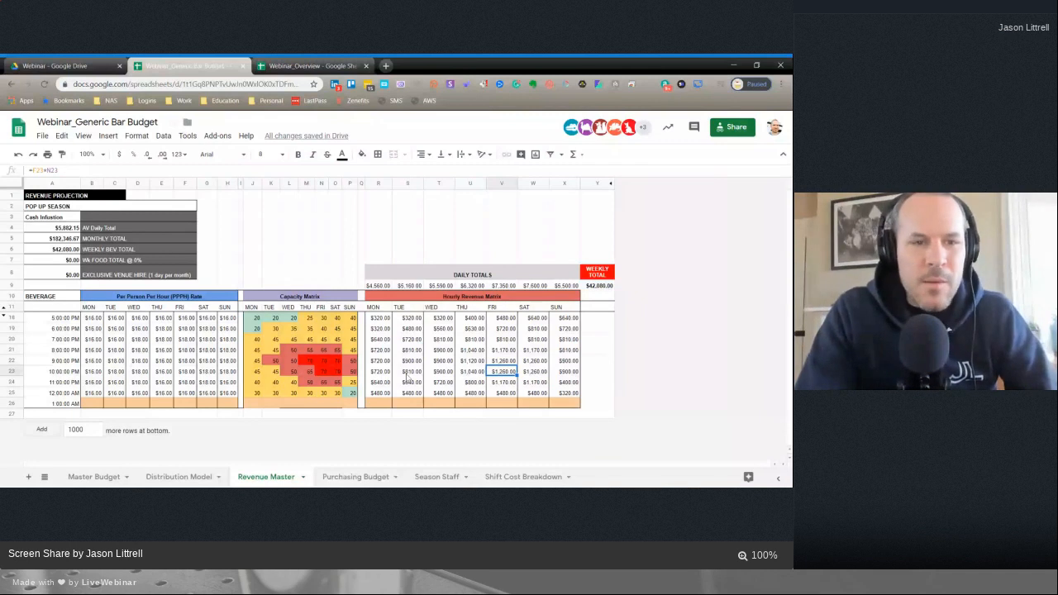
{"action": "left_click", "coordinate": [439, 350]}
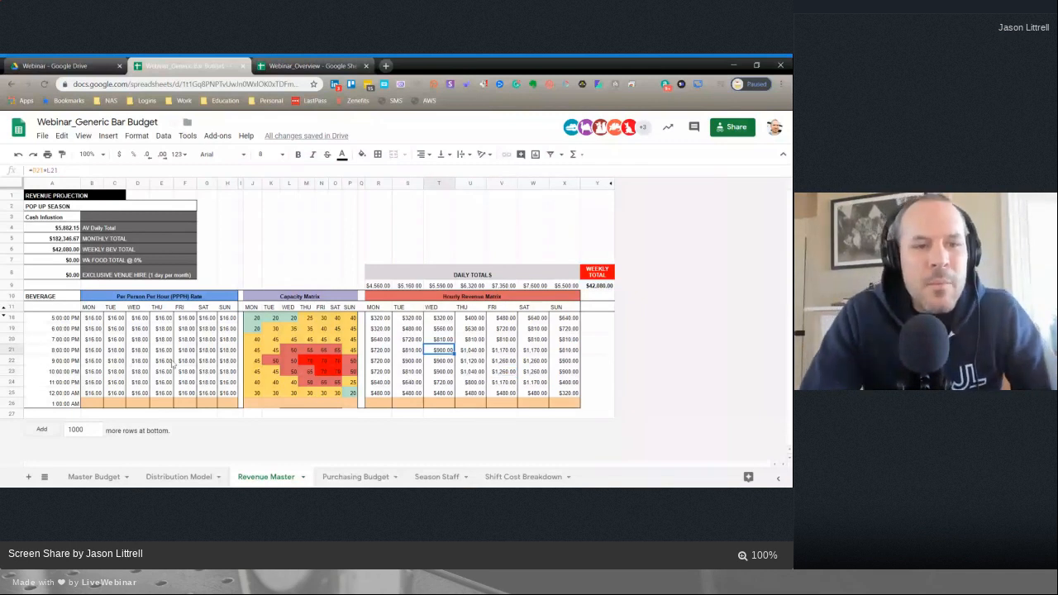
- Examine the hourly rates in the Per Person Per Hour (PPPH) Rate matrix, including the Monday 5:00 PM rate
{"action": "left_click", "coordinate": [169, 362]}
{"action": "left_click_drag", "start_coordinate": [85, 319], "coordinate": [232, 398]}
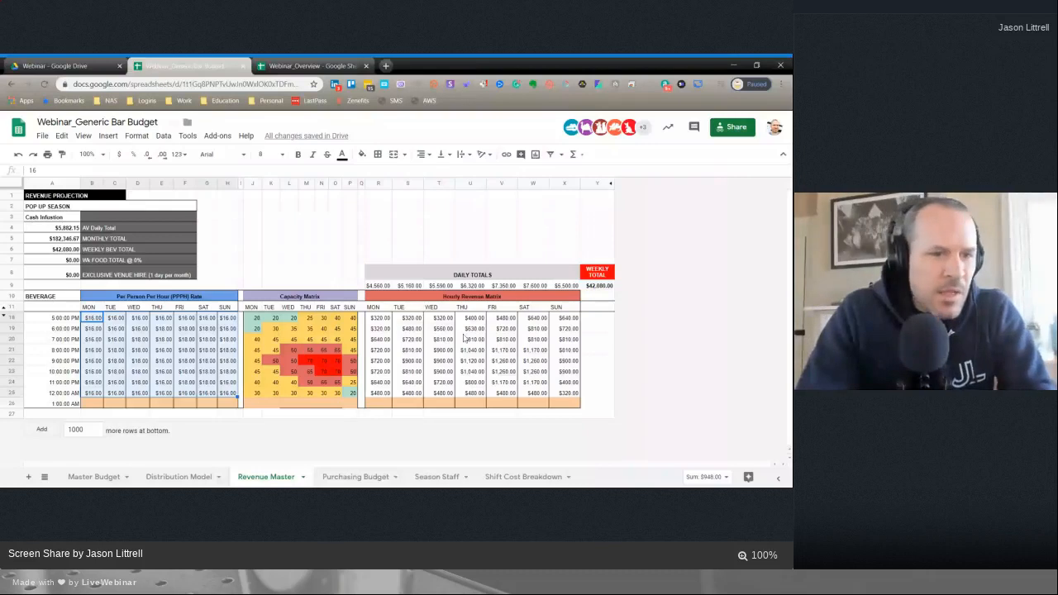
{"action": "left_click", "coordinate": [138, 339]}
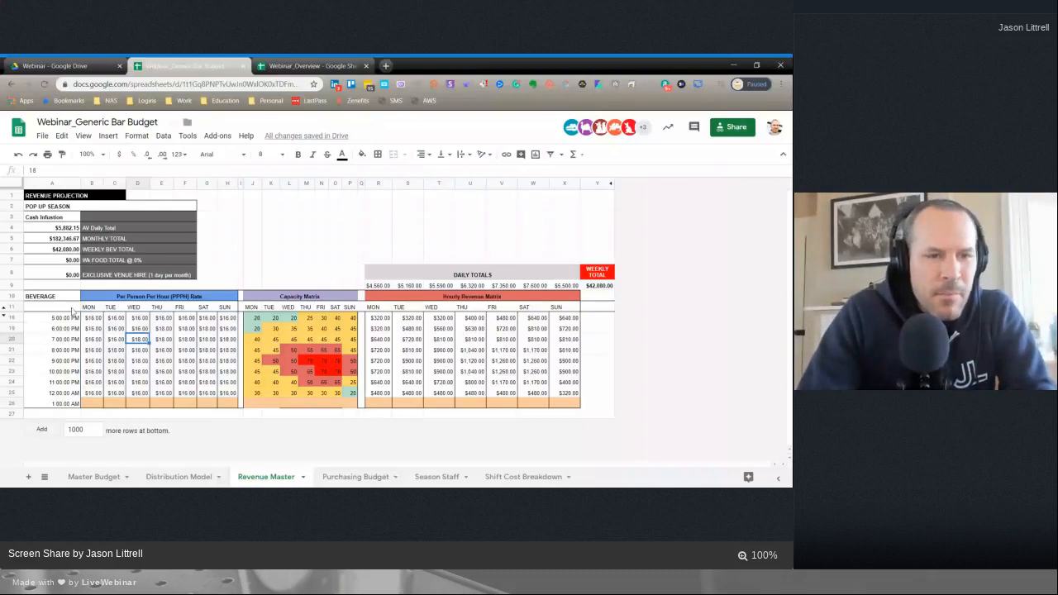
{"action": "left_click", "coordinate": [90, 307]}
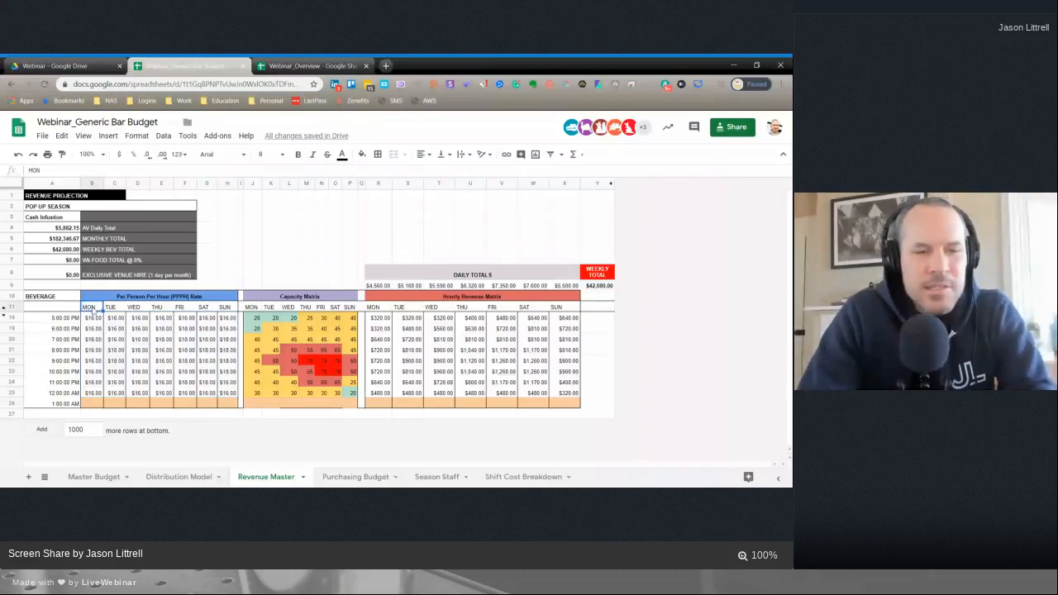
{"action": "left_click", "coordinate": [91, 319]}
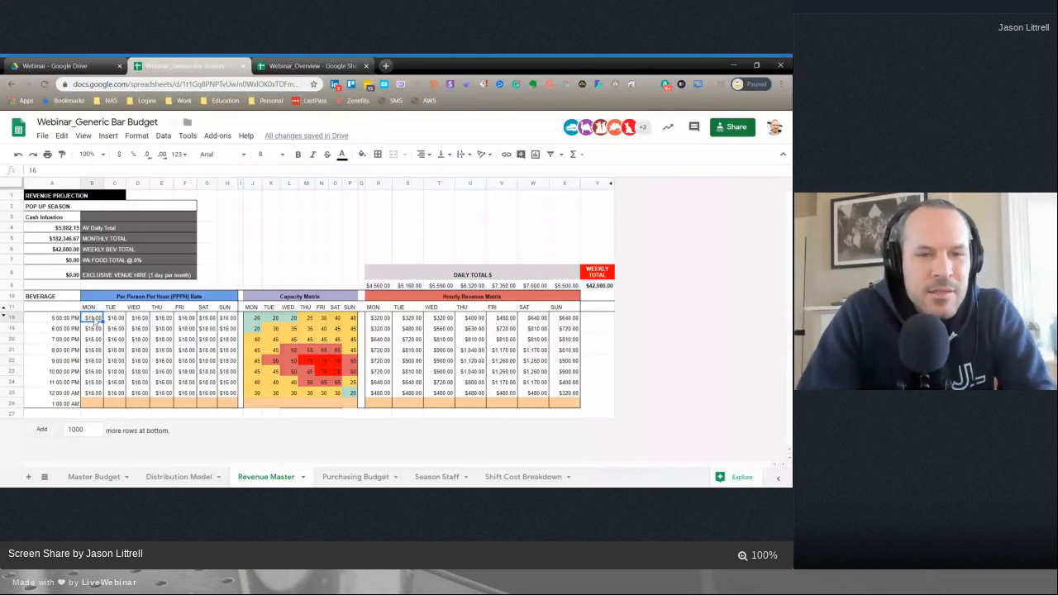
- Select the Capacity Matrix values J18:P25 and review their conditional formatting rules
{"action": "left_click", "coordinate": [256, 319]}
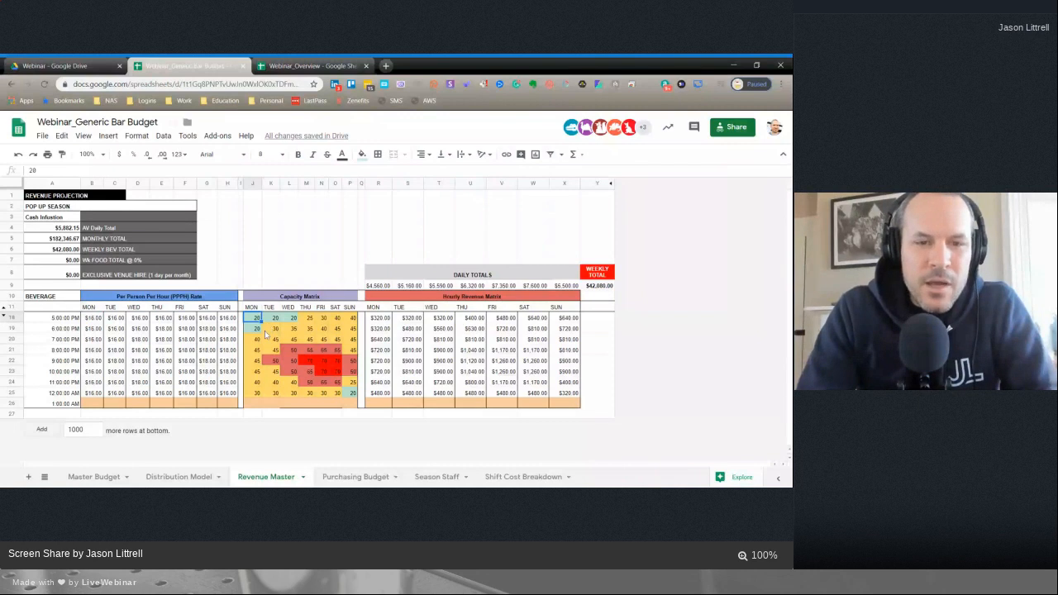
{"action": "left_click", "coordinate": [352, 394], "text": "shift"}
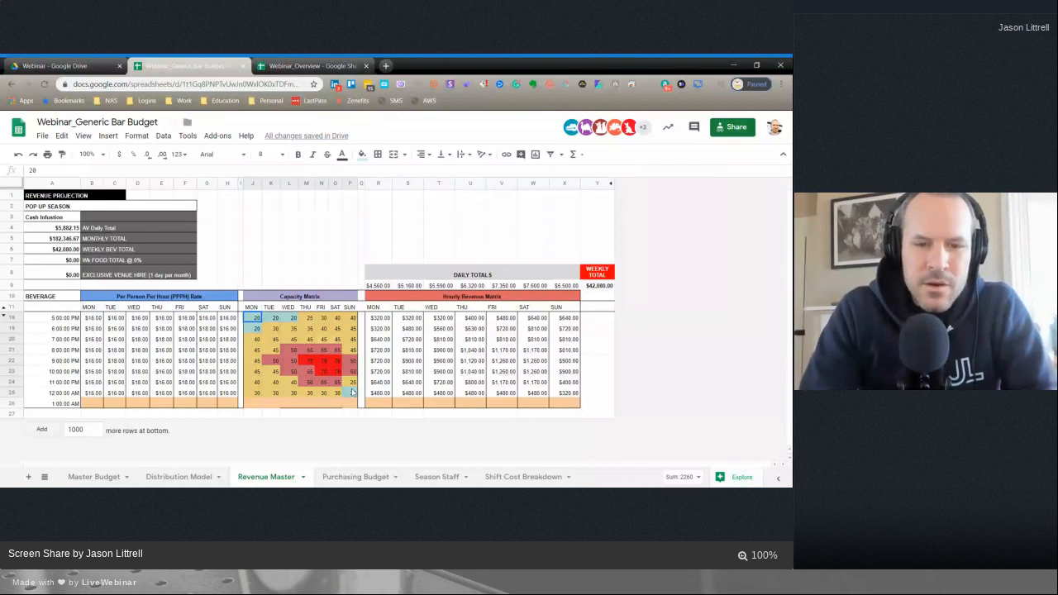
{"action": "right_click", "coordinate": [353, 394]}
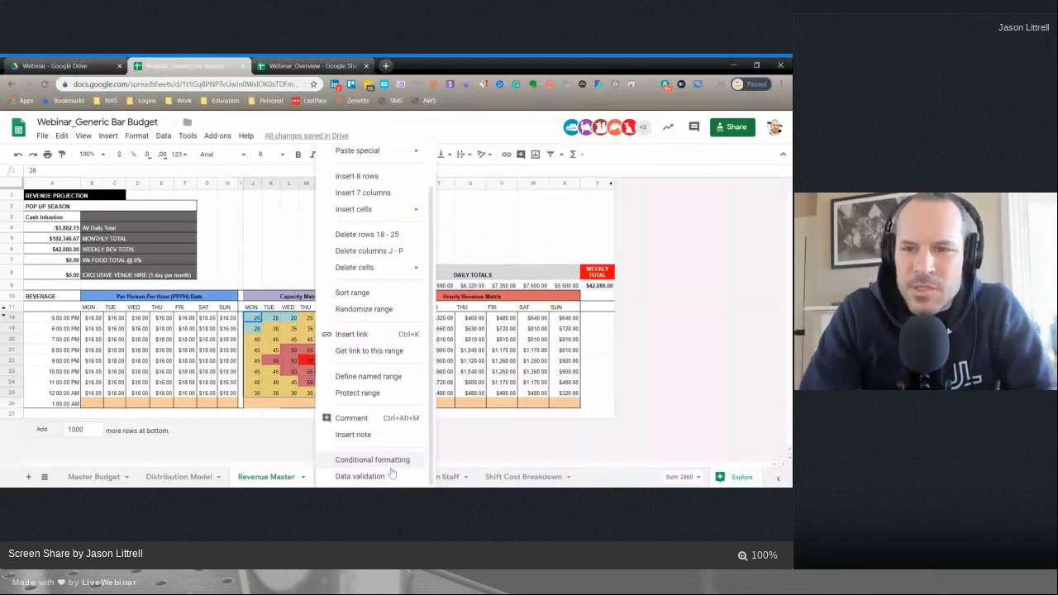
{"action": "left_click", "coordinate": [389, 461]}
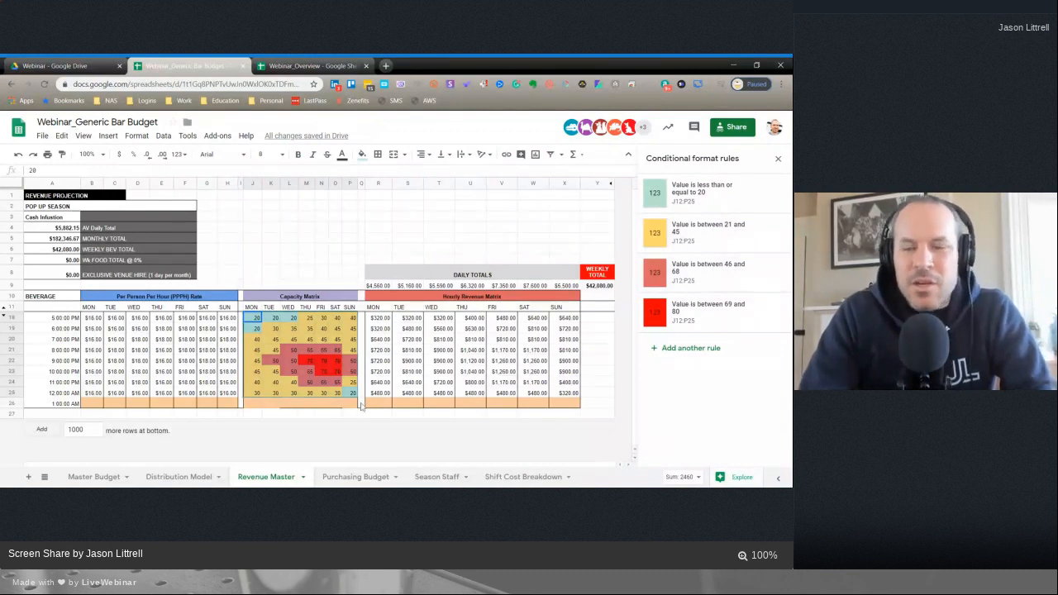
{"action": "left_click", "coordinate": [308, 393]}
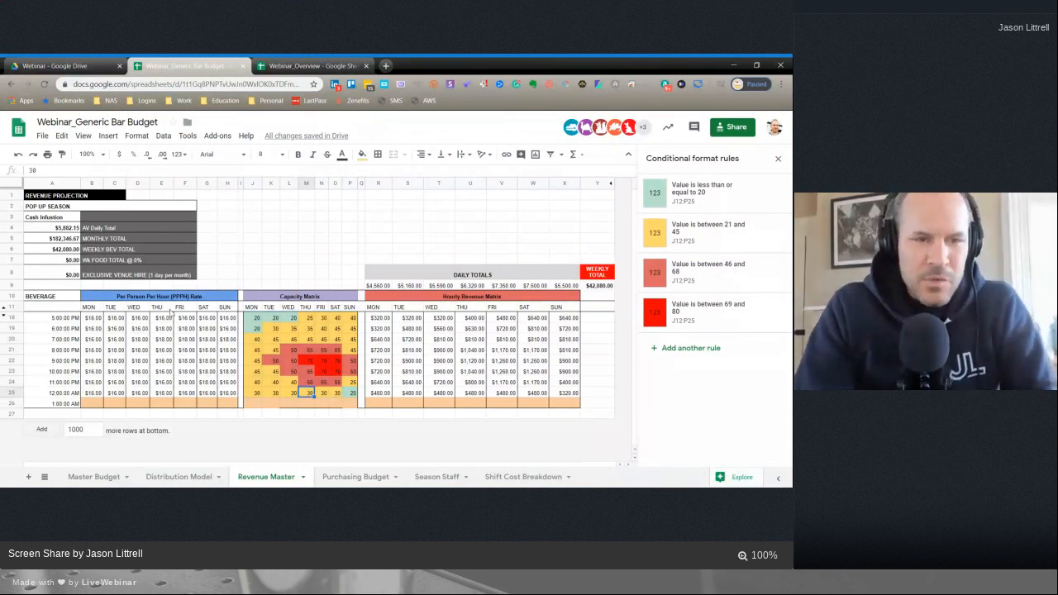
- Trace how the Hourly Revenue Matrix combines PPPH rate and capacity, inspecting the Monday 5:00 PM and Thursday 9:00 PM formulas
{"action": "left_click", "coordinate": [86, 318]}
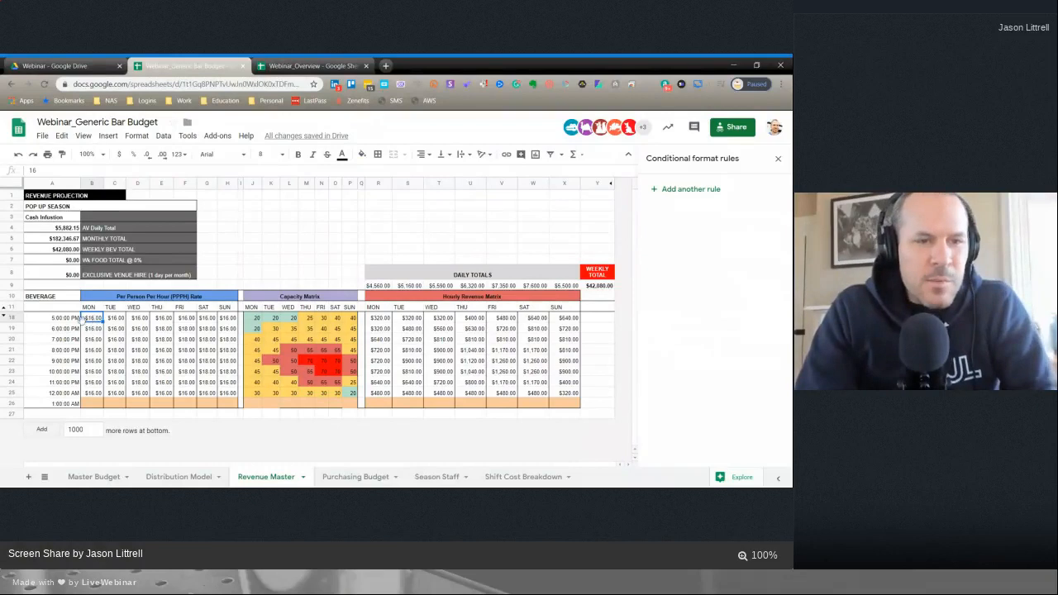
{"action": "left_click", "coordinate": [254, 320]}
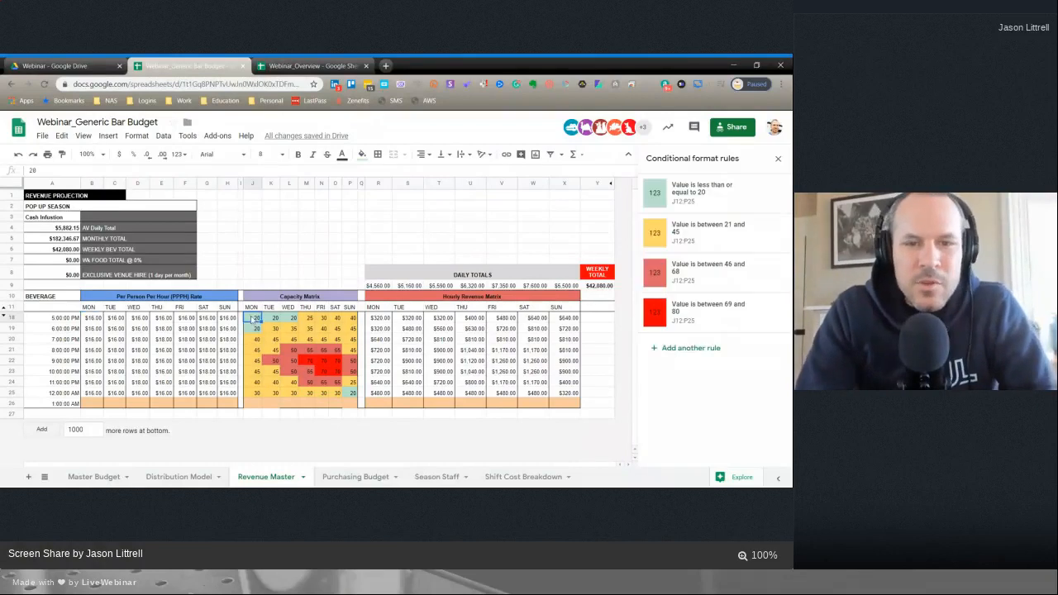
{"action": "double_click", "coordinate": [382, 319]}
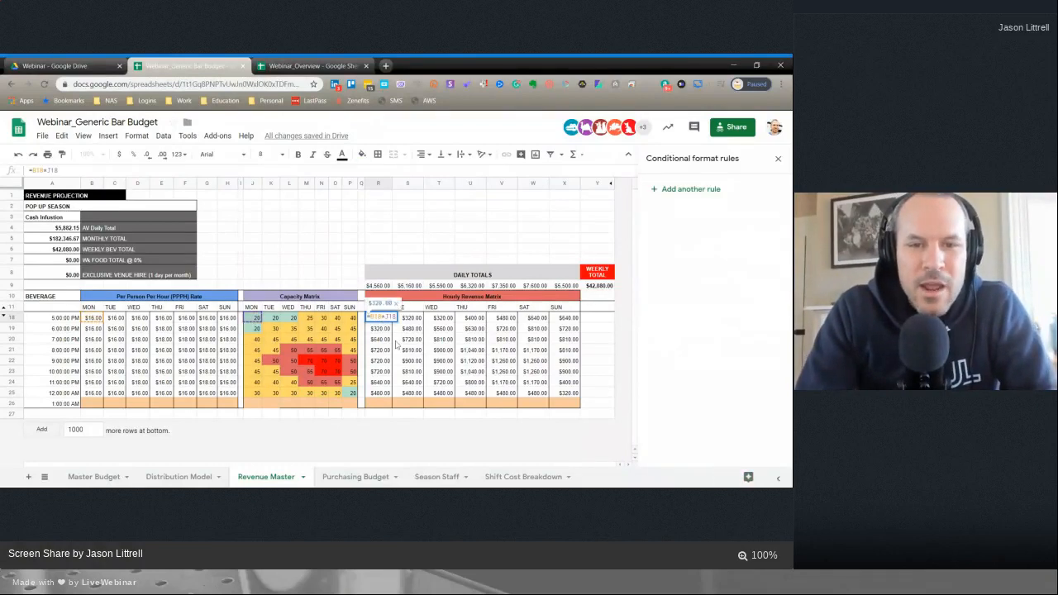
{"action": "left_click", "coordinate": [397, 340]}
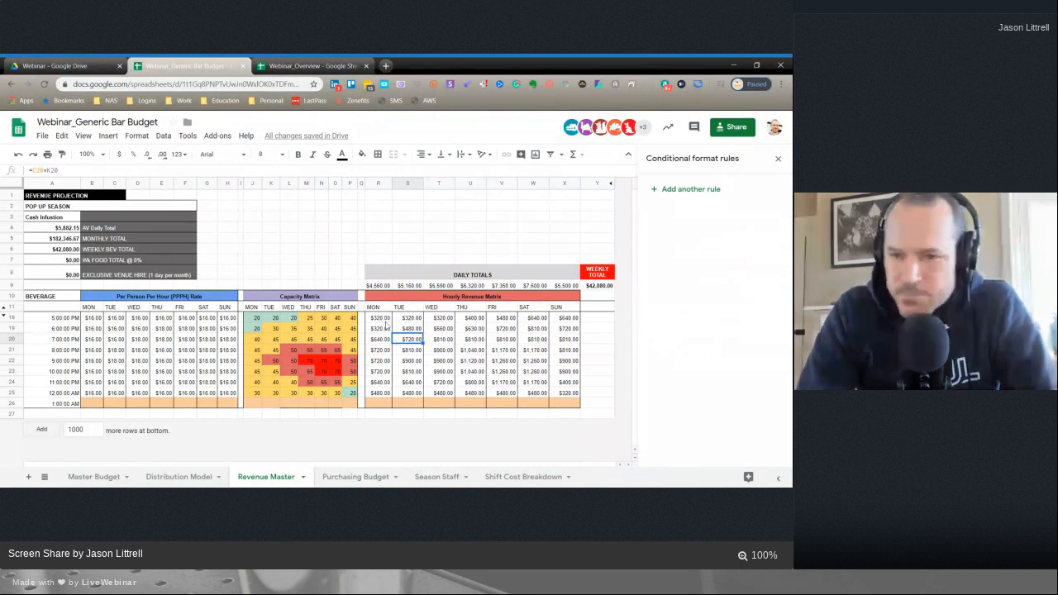
{"action": "double_click", "coordinate": [475, 361]}
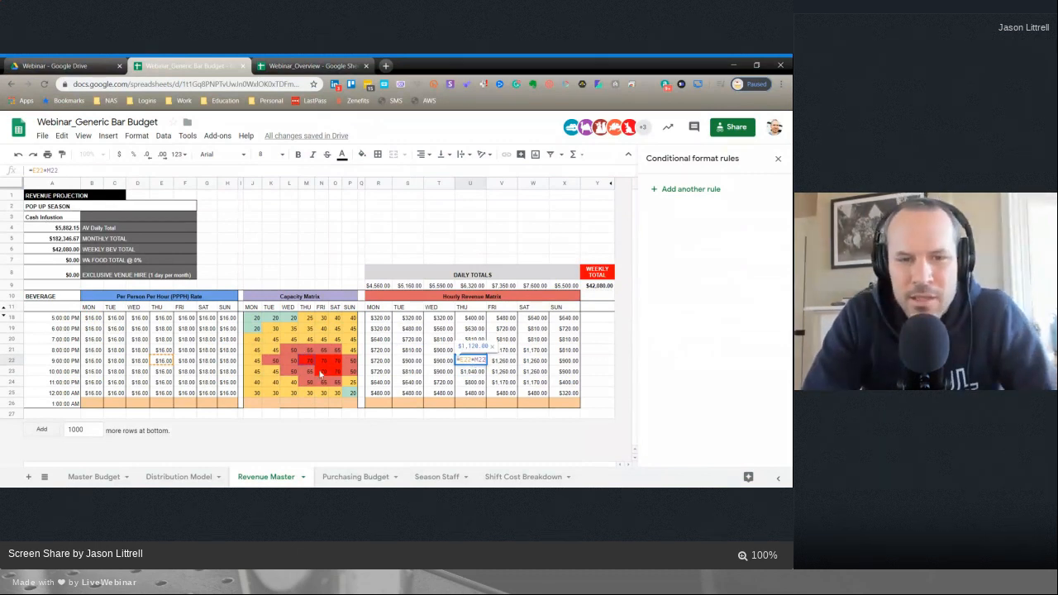
{"action": "left_click", "coordinate": [528, 383]}
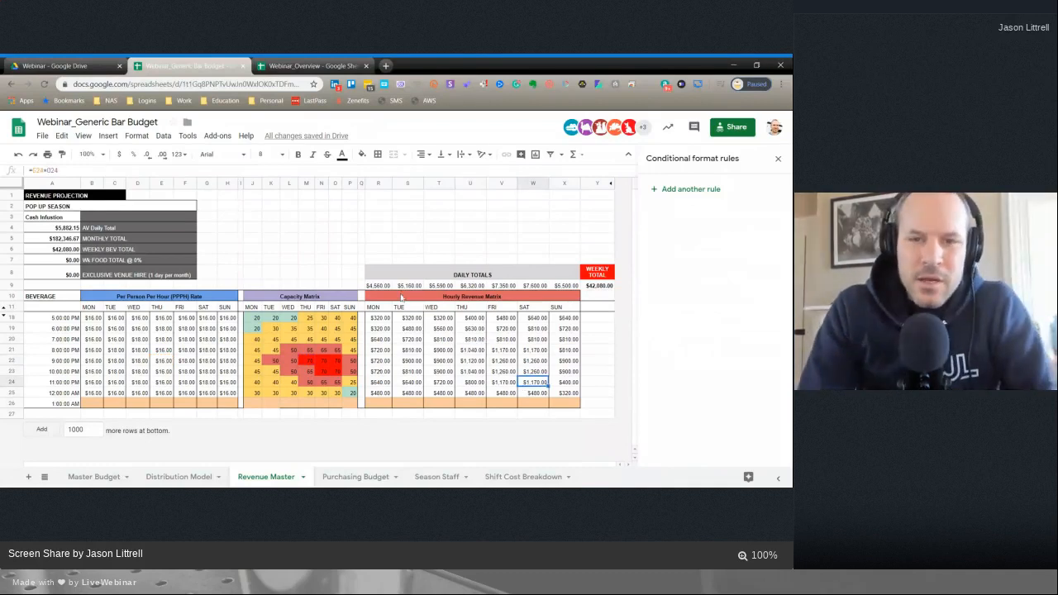
- Inspect the SUM formulas behind the Monday and Tuesday daily totals and the weekly total
{"action": "double_click", "coordinate": [380, 286]}
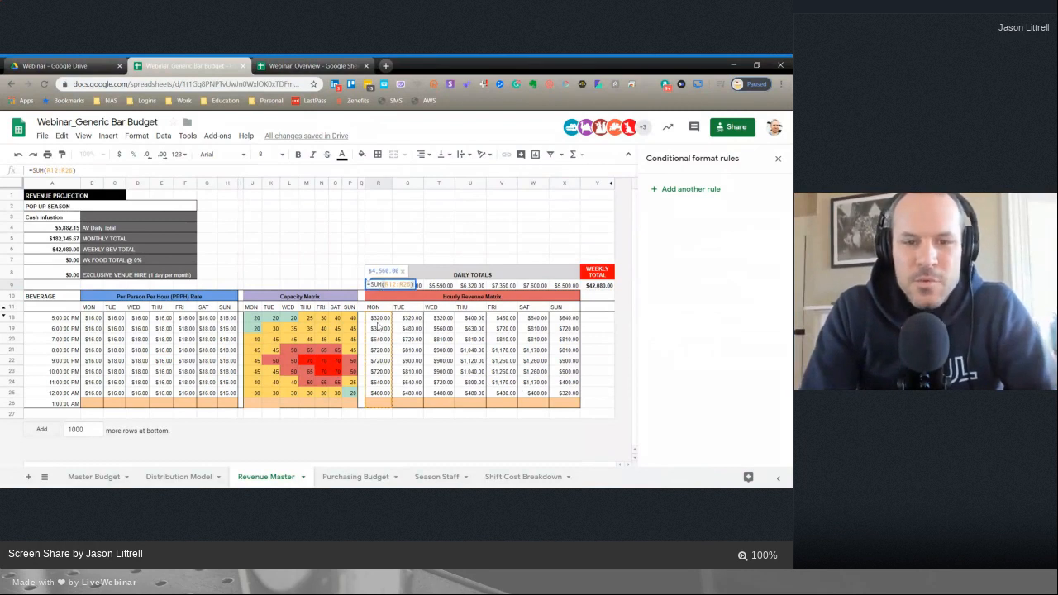
{"action": "left_click", "coordinate": [443, 349]}
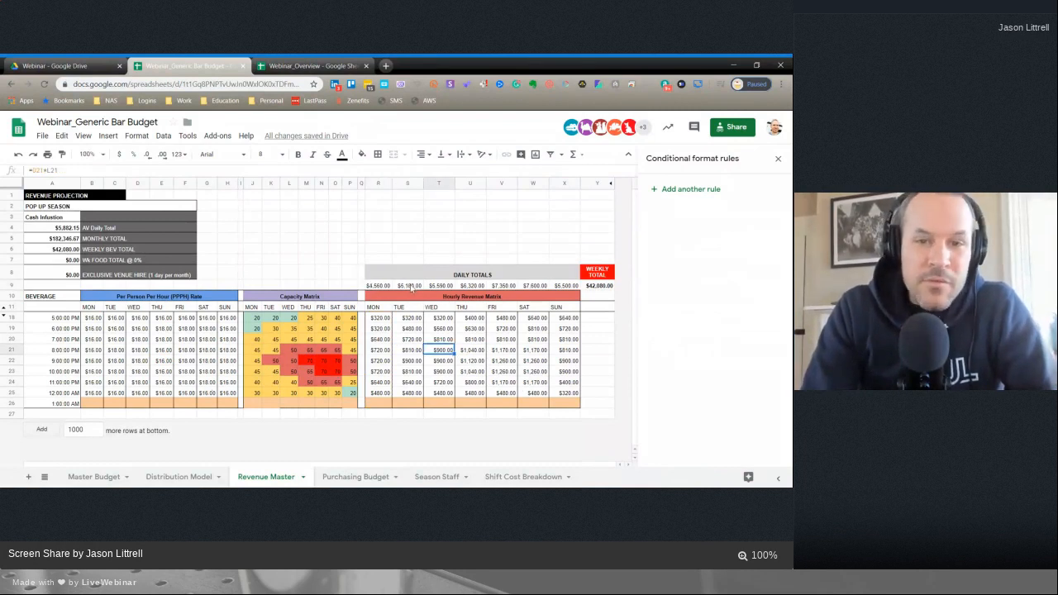
{"action": "double_click", "coordinate": [411, 286]}
{"action": "left_click", "coordinate": [609, 287]}
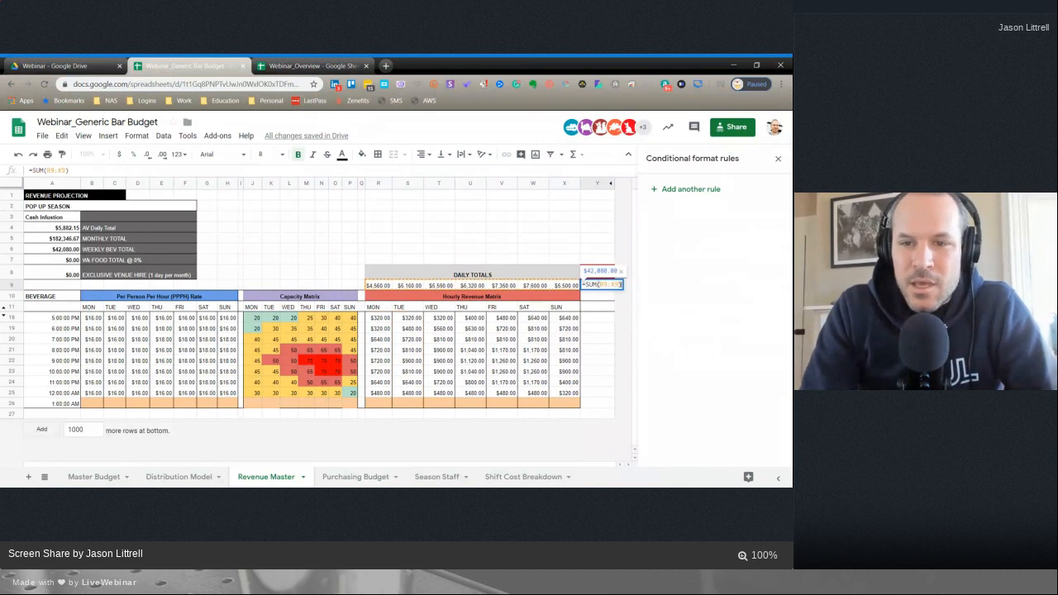
{"action": "left_click", "coordinate": [604, 350]}
{"action": "double_click", "coordinate": [604, 286]}
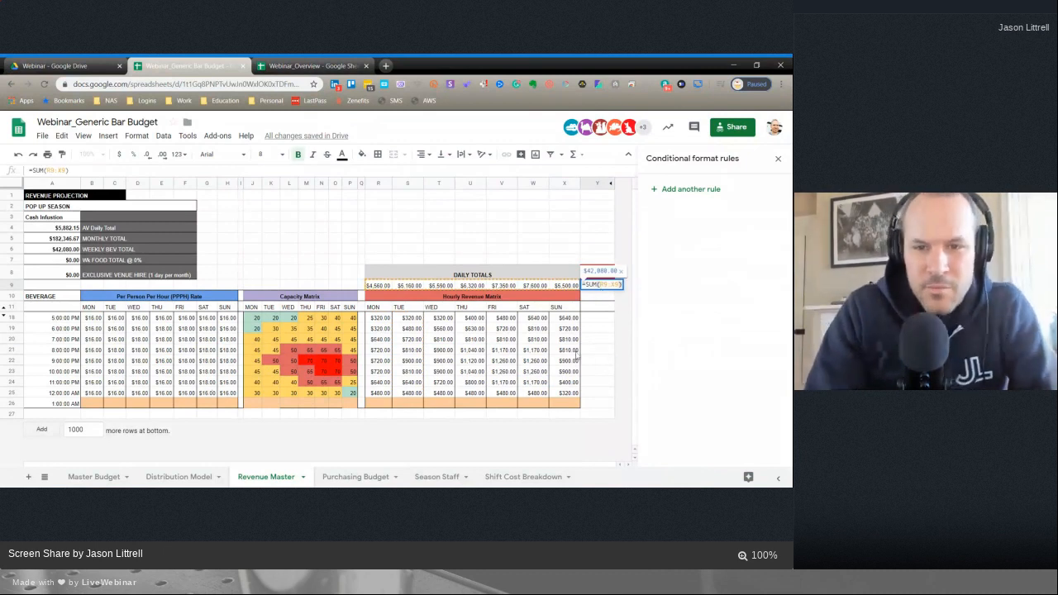
{"action": "left_click", "coordinate": [590, 359]}
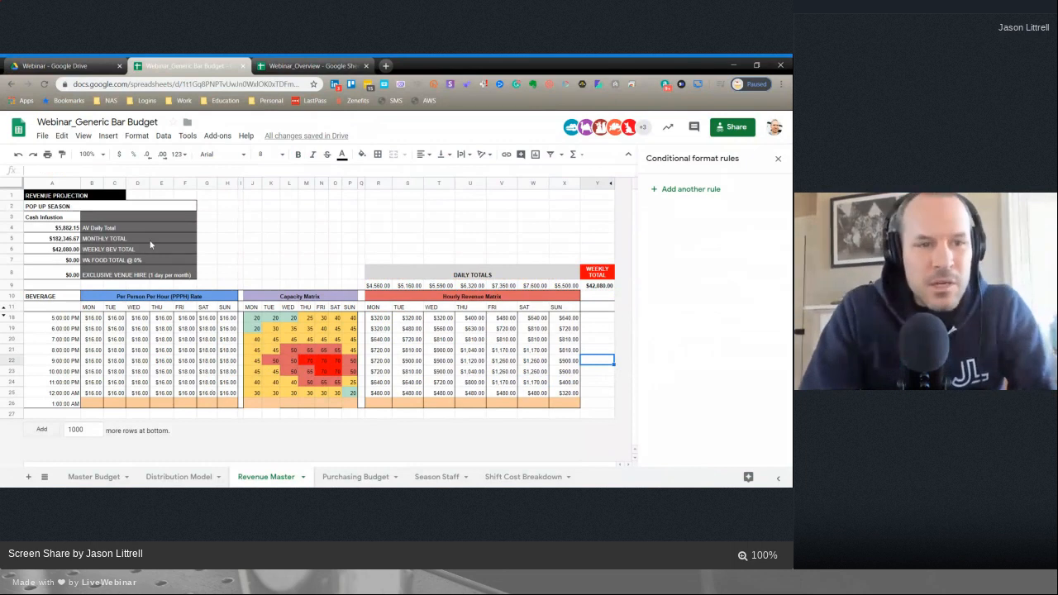
- Check the WEEKLY BEV TOTAL formula in A6 and examine each part of the MONTHLY TOTAL formula in A5
{"action": "left_click", "coordinate": [71, 250]}
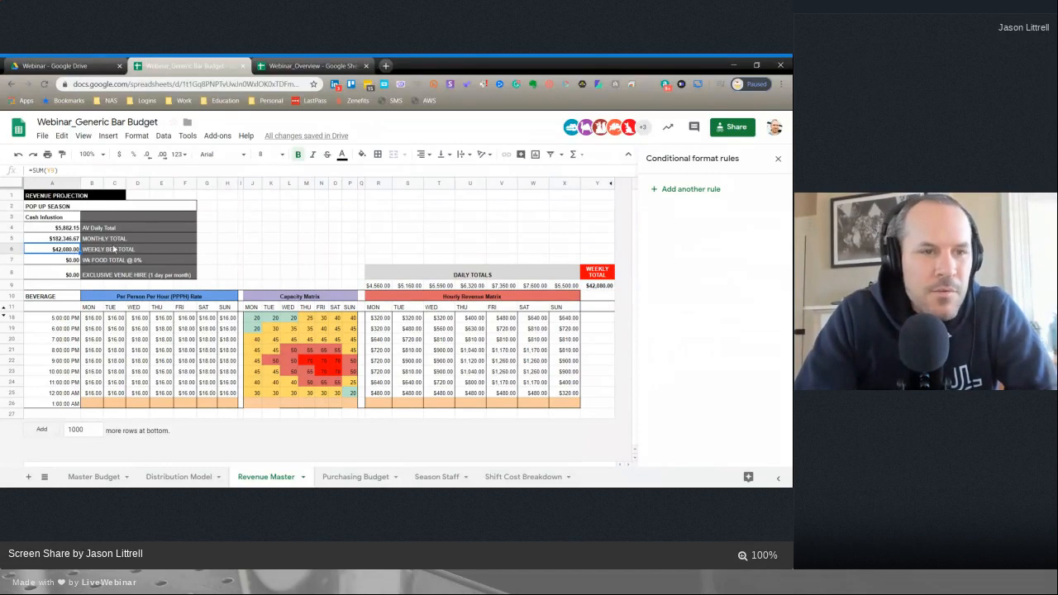
{"action": "double_click", "coordinate": [68, 239]}
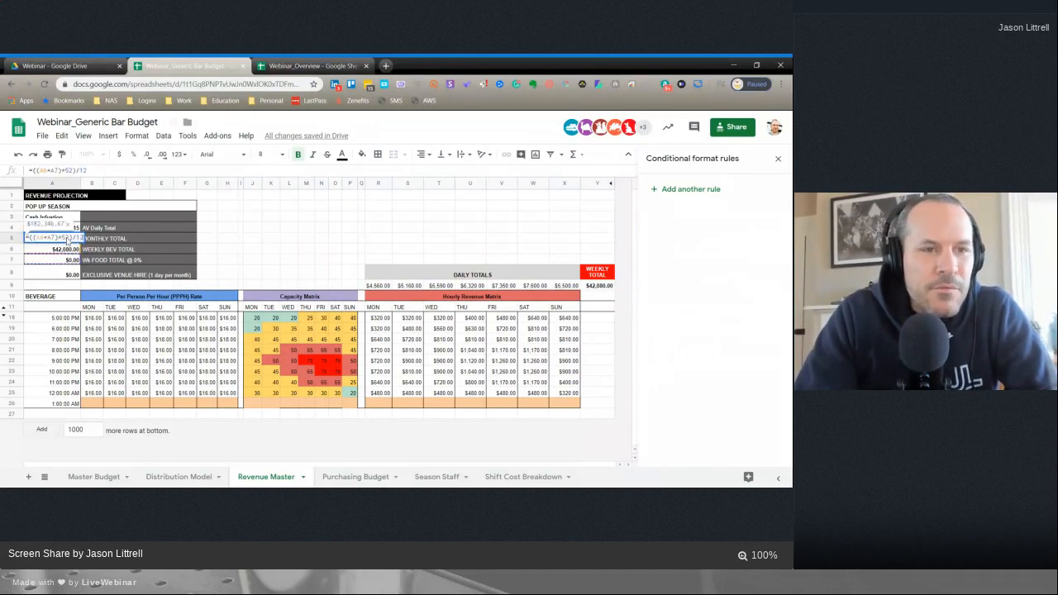
{"action": "left_click", "coordinate": [69, 251]}
{"action": "double_click", "coordinate": [66, 240]}
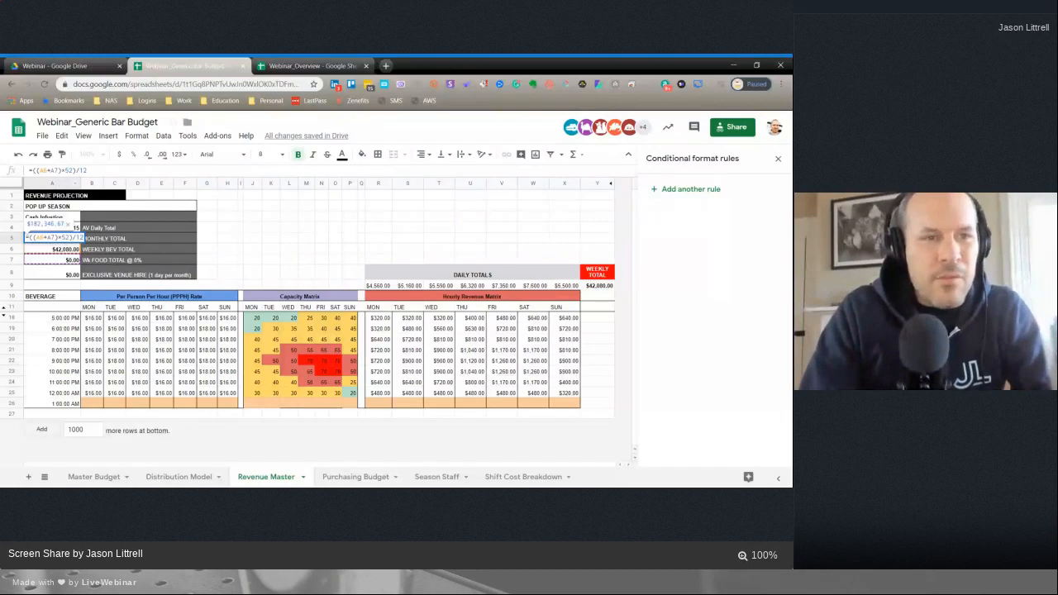
{"action": "left_click_drag", "start_coordinate": [40, 170], "coordinate": [59, 170]}
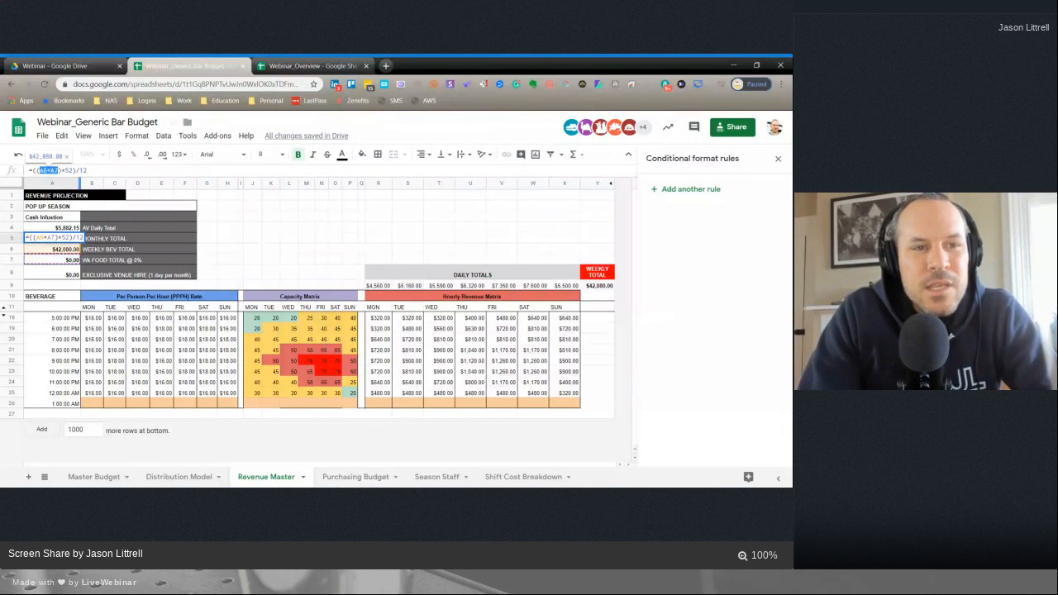
{"action": "key", "text": "Left"}
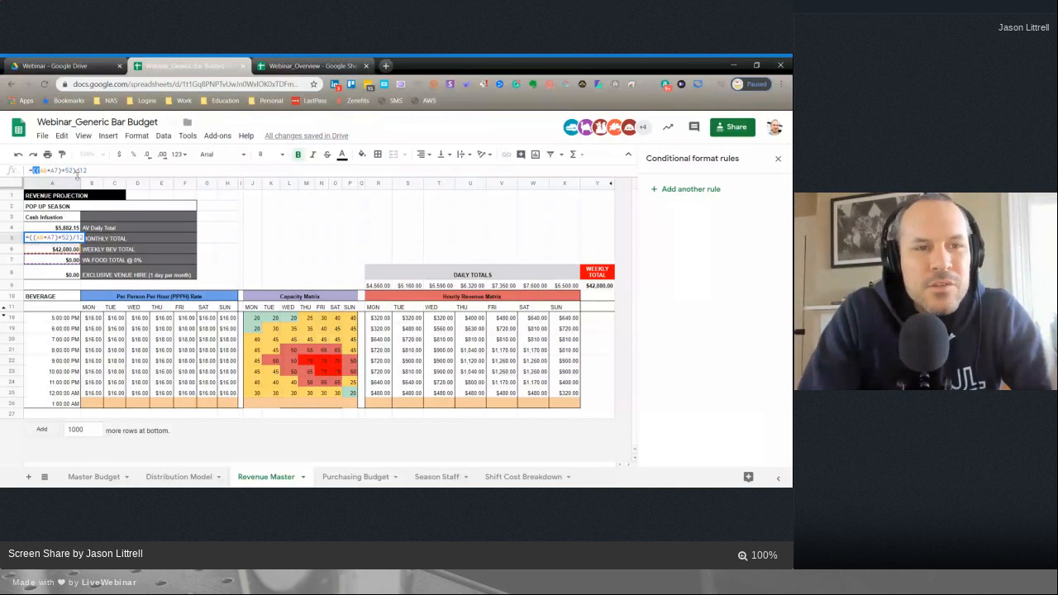
{"action": "left_click", "coordinate": [74, 170]}
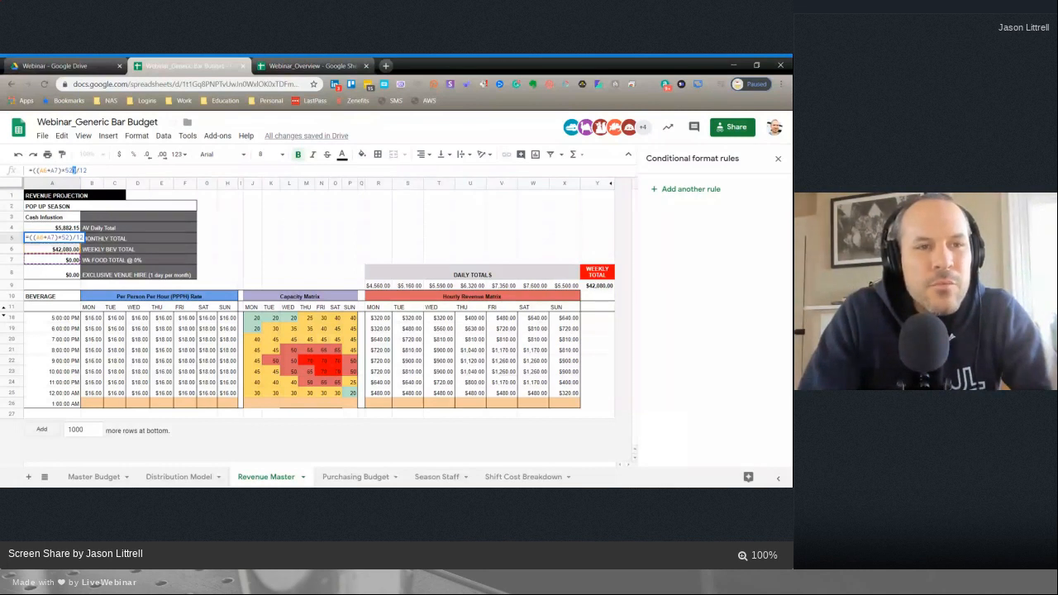
{"action": "left_click", "coordinate": [34, 170]}
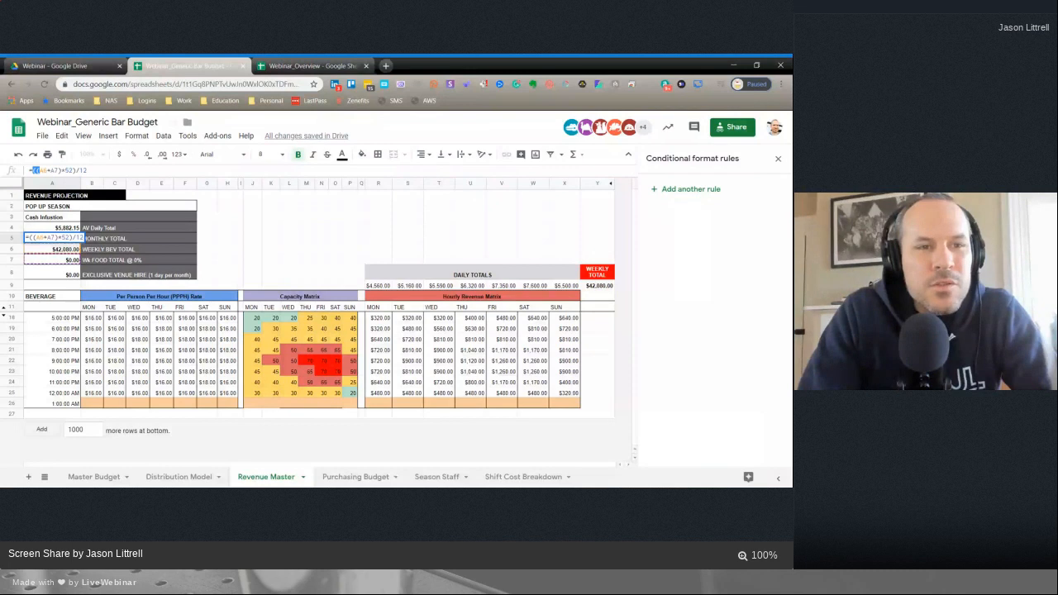
{"action": "left_click_drag", "start_coordinate": [39, 171], "coordinate": [75, 170]}
{"action": "left_click", "coordinate": [75, 170]}
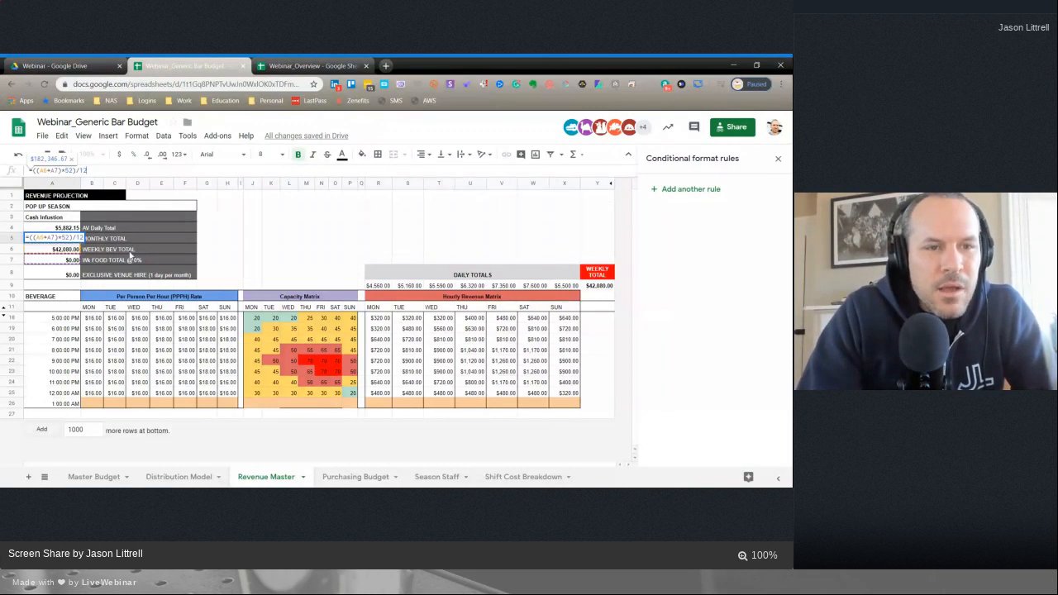
{"action": "key", "text": "Tab"}
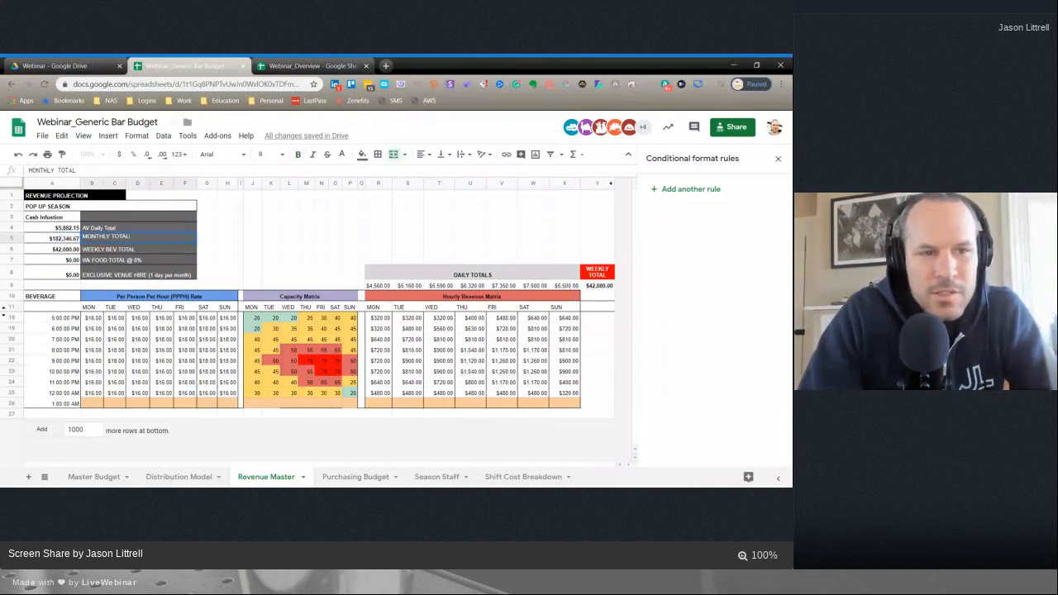
{"action": "key", "text": "Tab"}
- Inspect the AV Daily Total formula in A4 and leave it without editing
{"action": "double_click", "coordinate": [79, 230]}
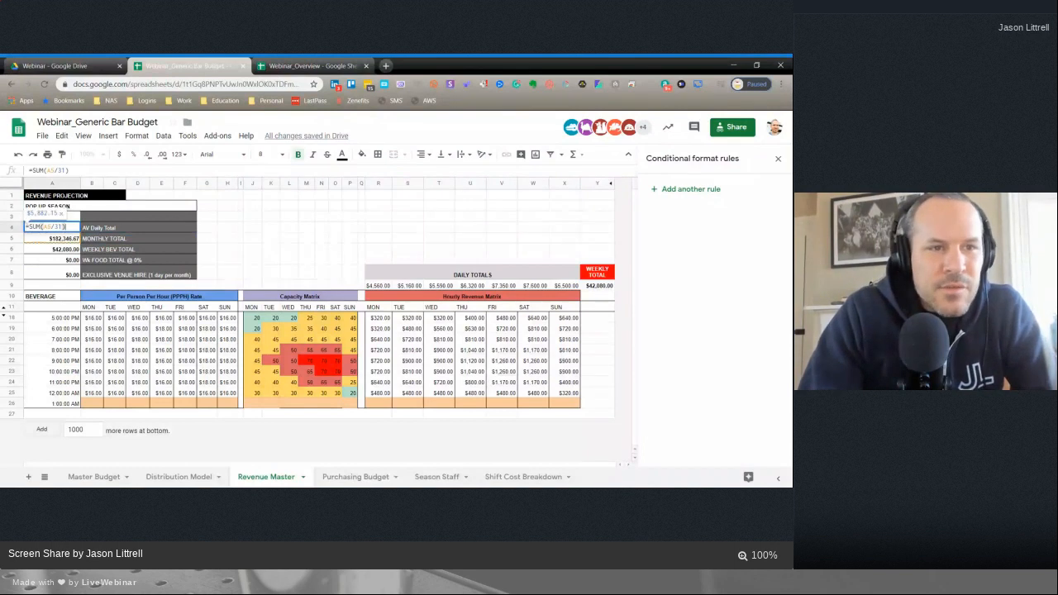
{"action": "left_click", "coordinate": [193, 262]}
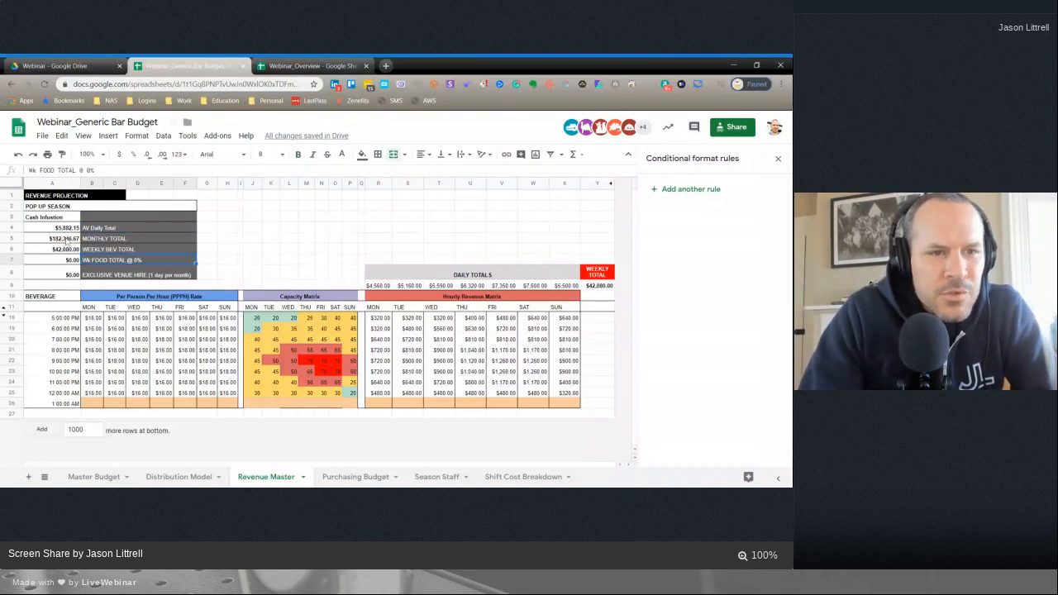
{"action": "left_click", "coordinate": [70, 230]}
{"action": "double_click", "coordinate": [72, 232]}
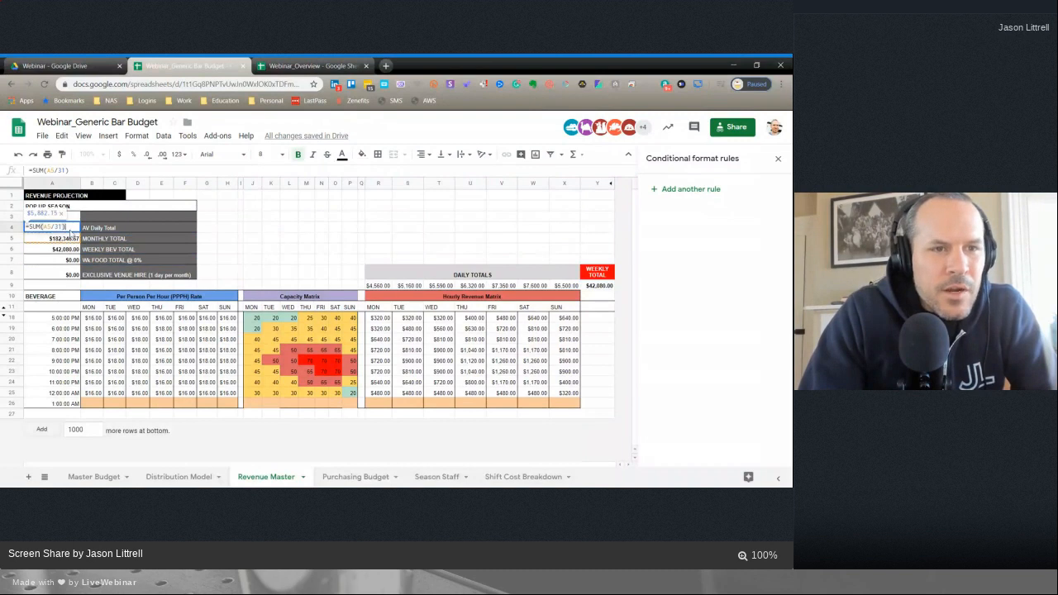
{"action": "left_click", "coordinate": [293, 217]}
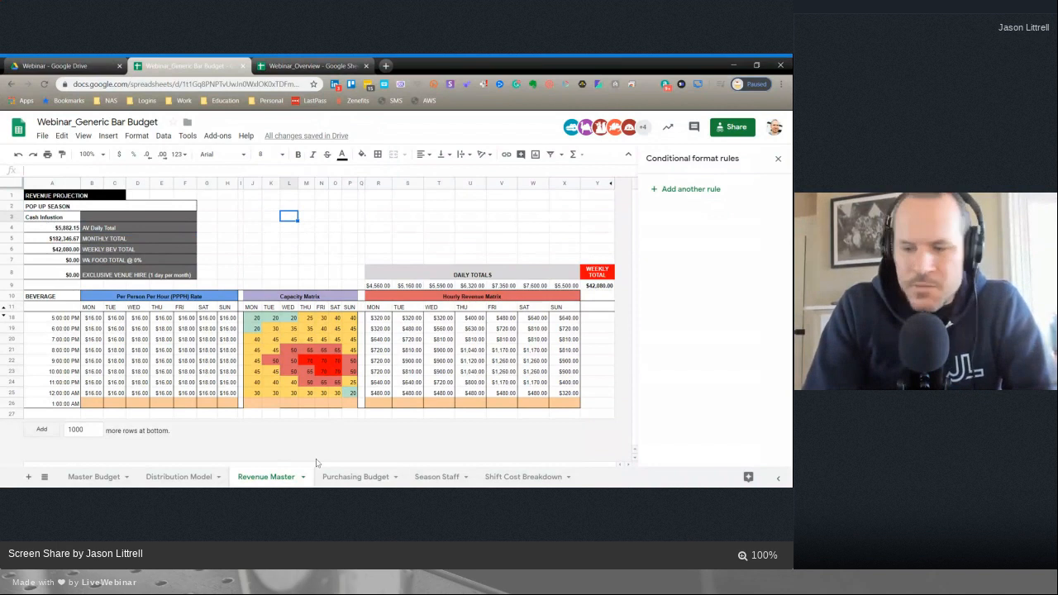
- Inspect the total GROSS REVENUE formula and the November NET REVENUES reference on the Distribution Model sheet
{"action": "left_click", "coordinate": [198, 476]}
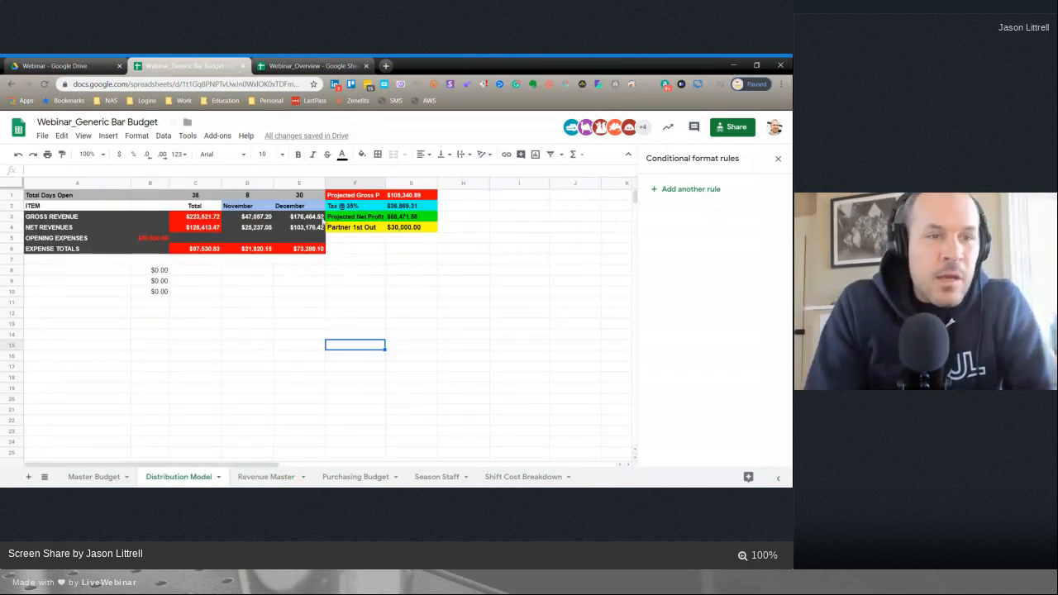
{"action": "double_click", "coordinate": [201, 220]}
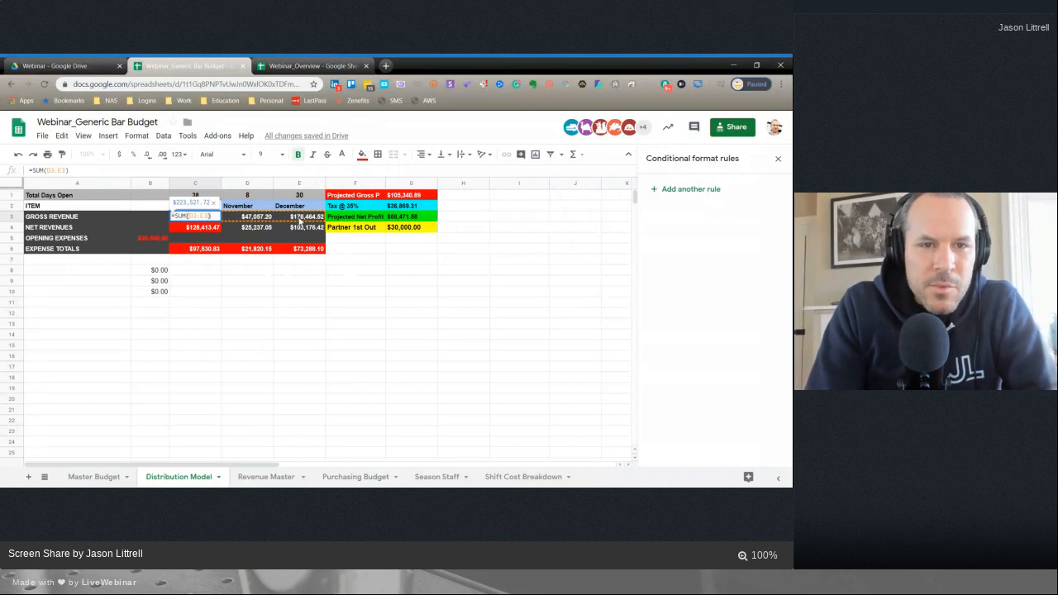
{"action": "left_click", "coordinate": [243, 230]}
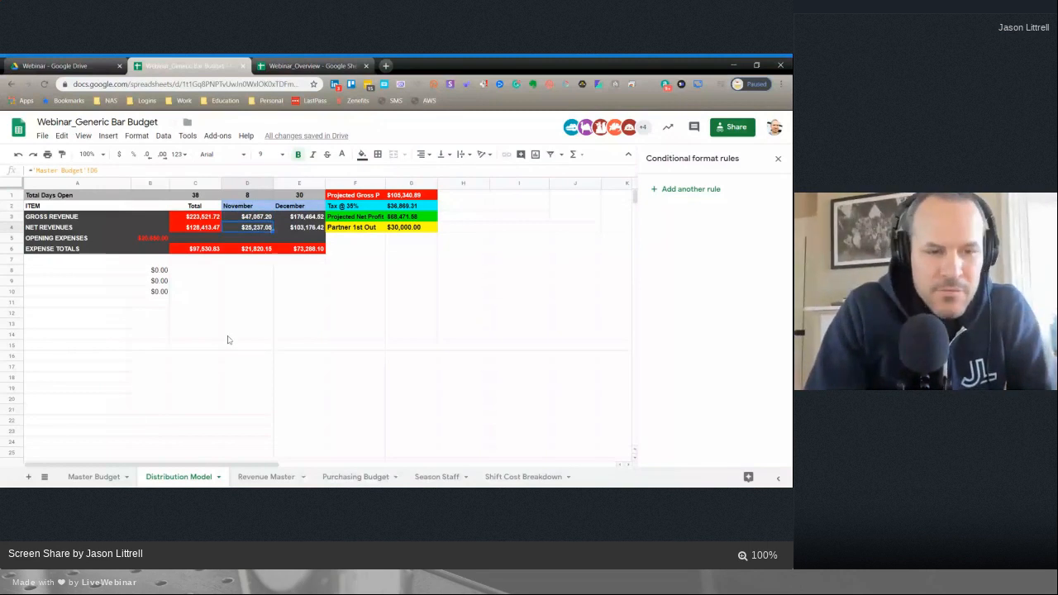
- Review the expense categories on the Master Budget sheet, from PROPERTY and labor through Utilities, Finance and Opening Hard Costs
{"action": "left_click", "coordinate": [91, 480]}
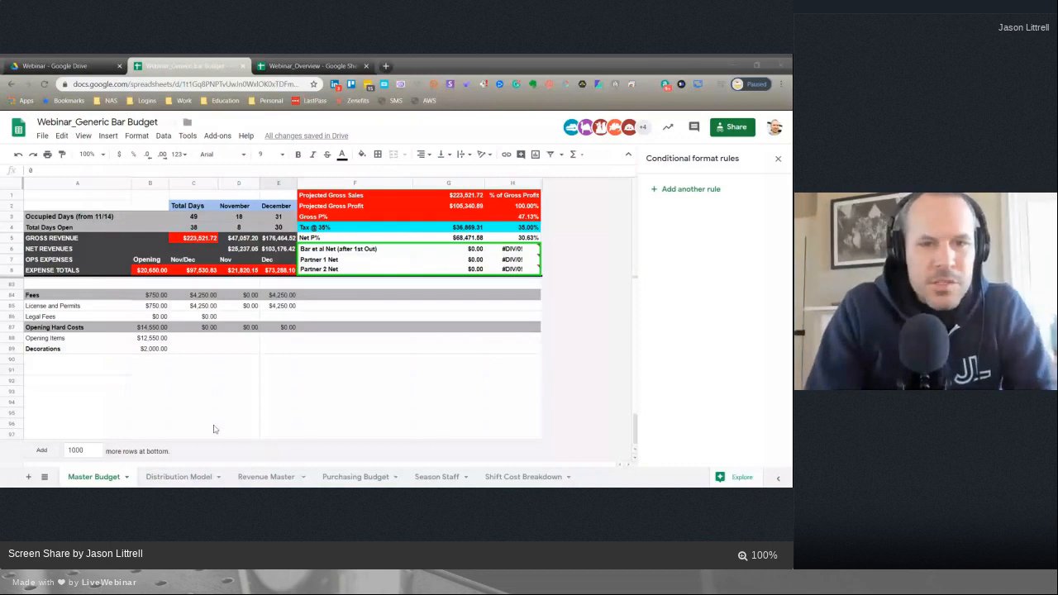
{"action": "scroll", "coordinate": [302, 381], "scroll_direction": "up", "scroll_amount": 15}
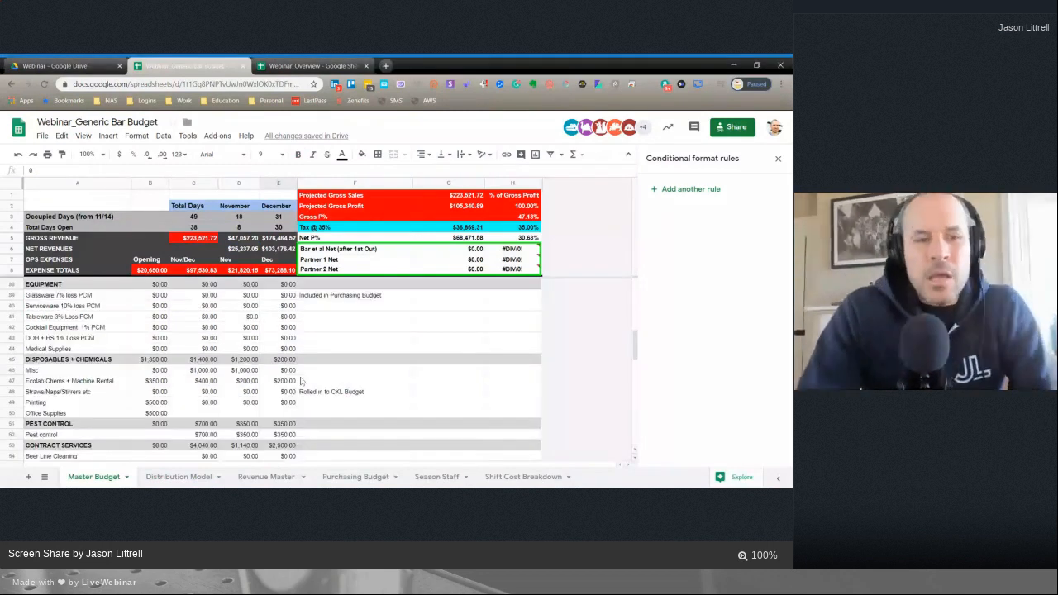
{"action": "scroll", "coordinate": [302, 380], "scroll_direction": "up", "scroll_amount": 9}
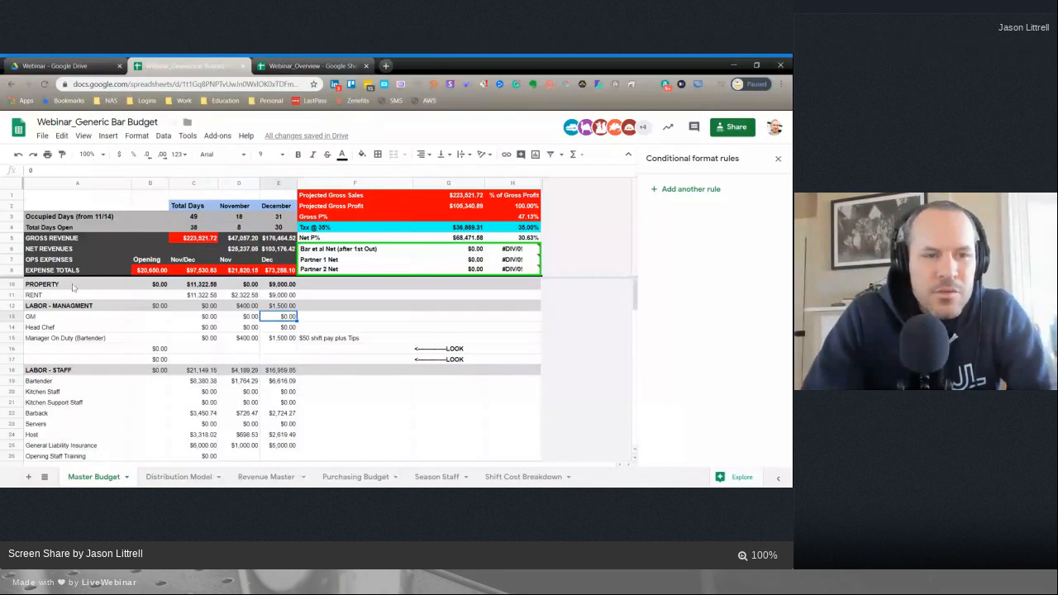
{"action": "scroll", "coordinate": [248, 394], "scroll_direction": "down", "scroll_amount": 3}
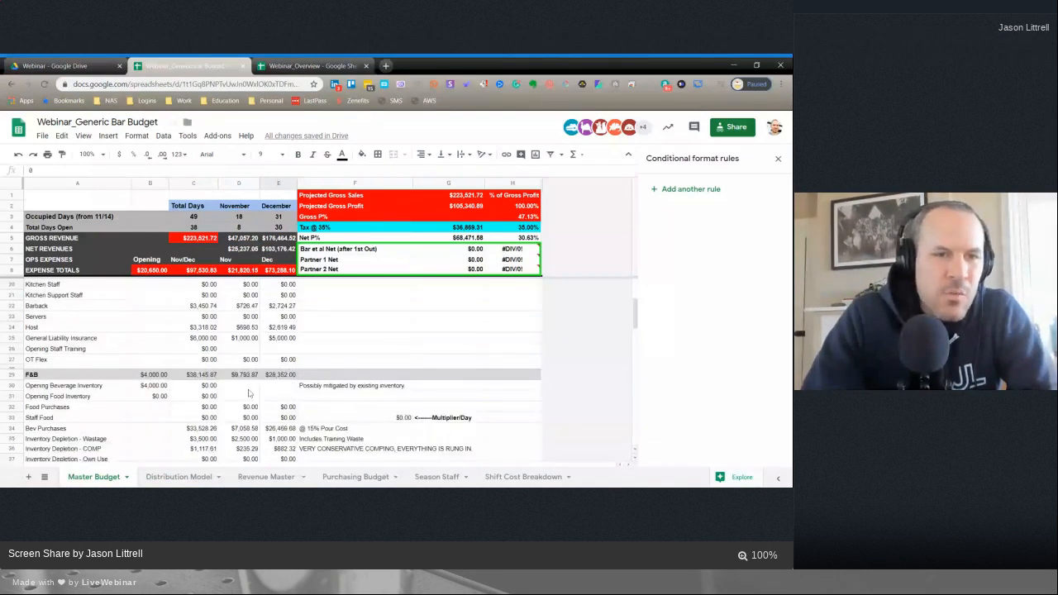
{"action": "scroll", "coordinate": [249, 394], "scroll_direction": "down", "scroll_amount": 10}
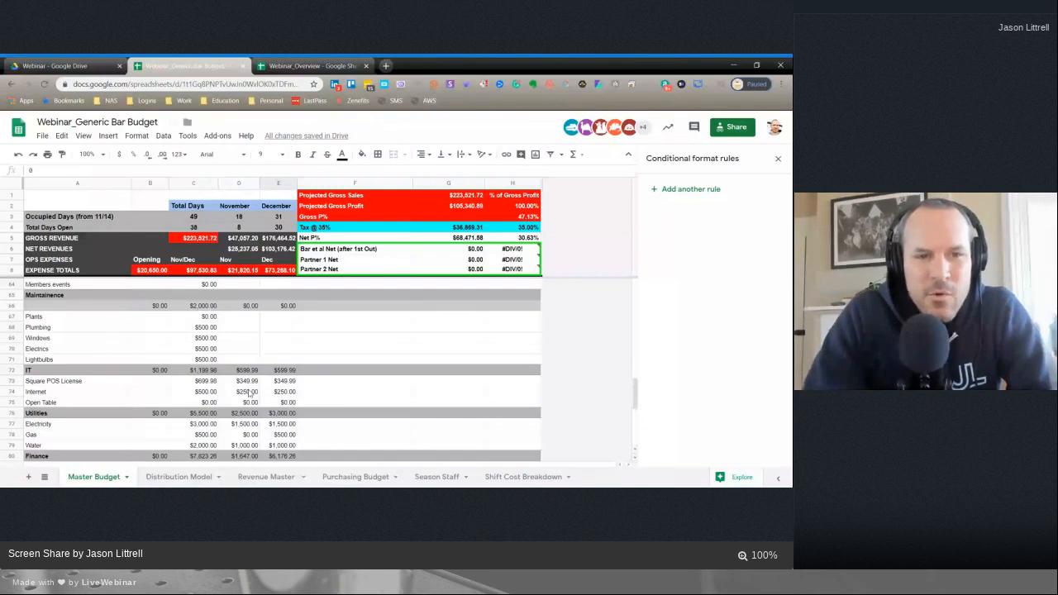
{"action": "scroll", "coordinate": [249, 394], "scroll_direction": "up", "scroll_amount": 12}
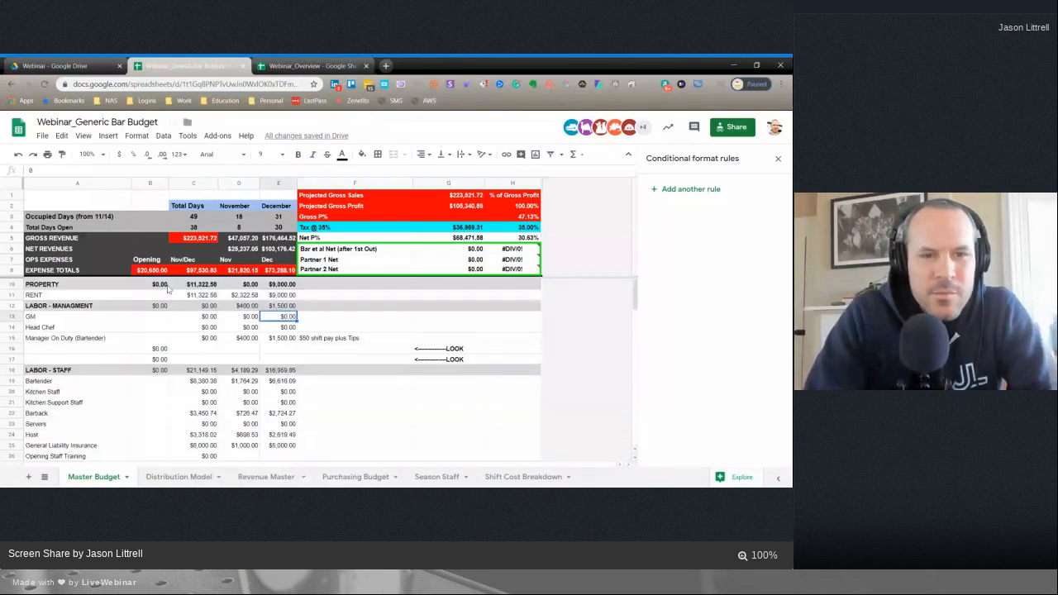
- Inspect the November and December expense totals, December gross and net revenue, and Partner 1 Net formulas on the Master Budget sheet
{"action": "left_click", "coordinate": [243, 270]}
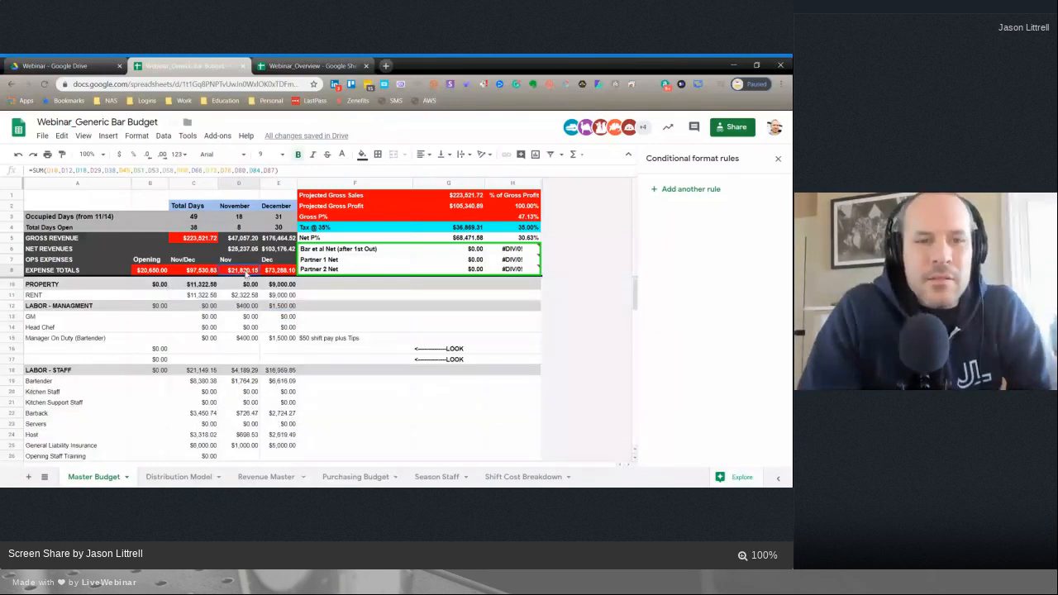
{"action": "key", "text": "Right"}
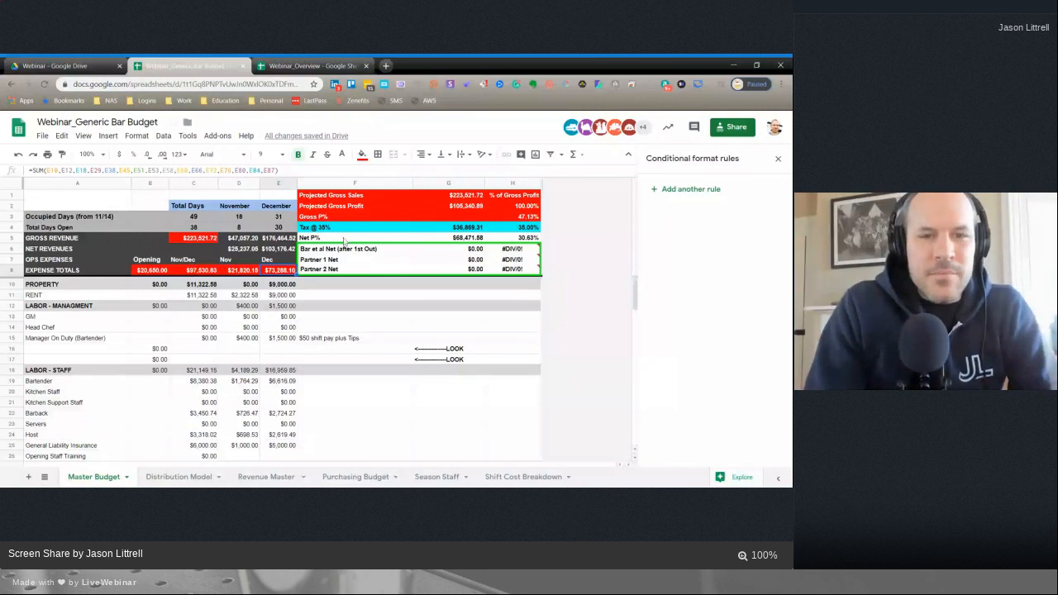
{"action": "left_click", "coordinate": [286, 239]}
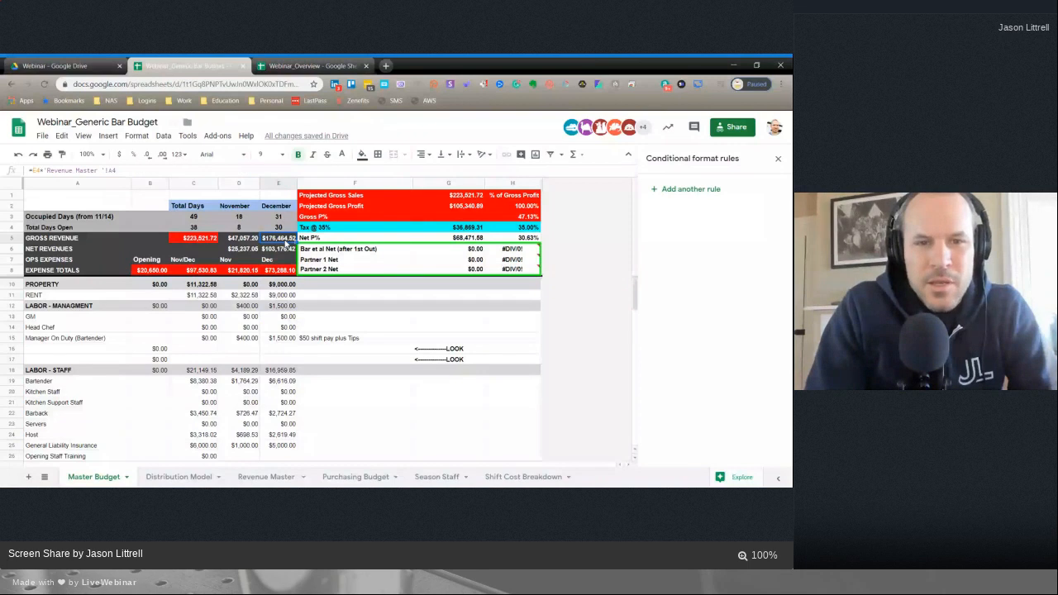
{"action": "left_click", "coordinate": [339, 338]}
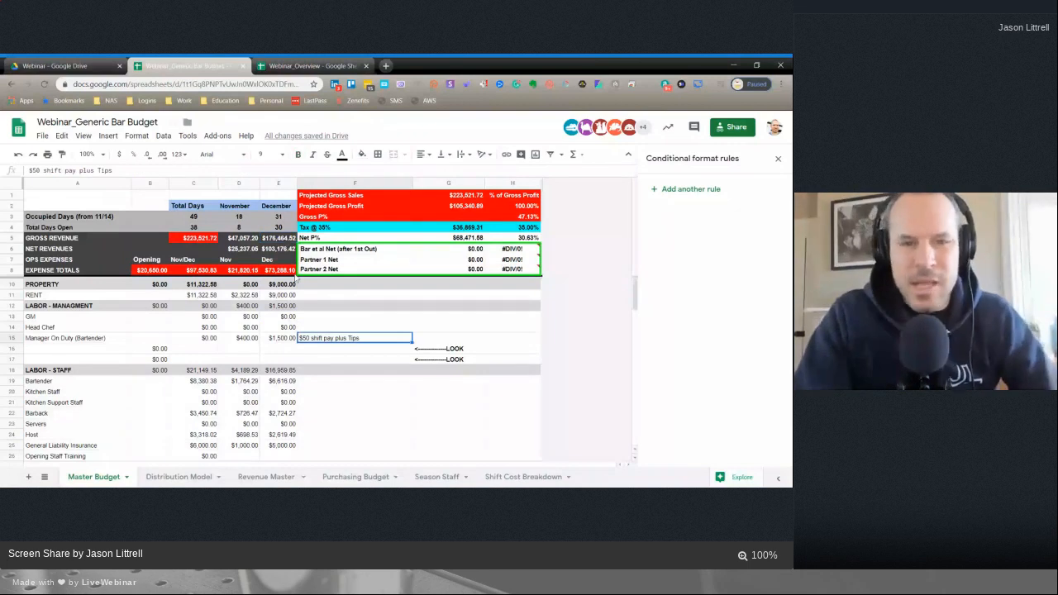
{"action": "double_click", "coordinate": [279, 248]}
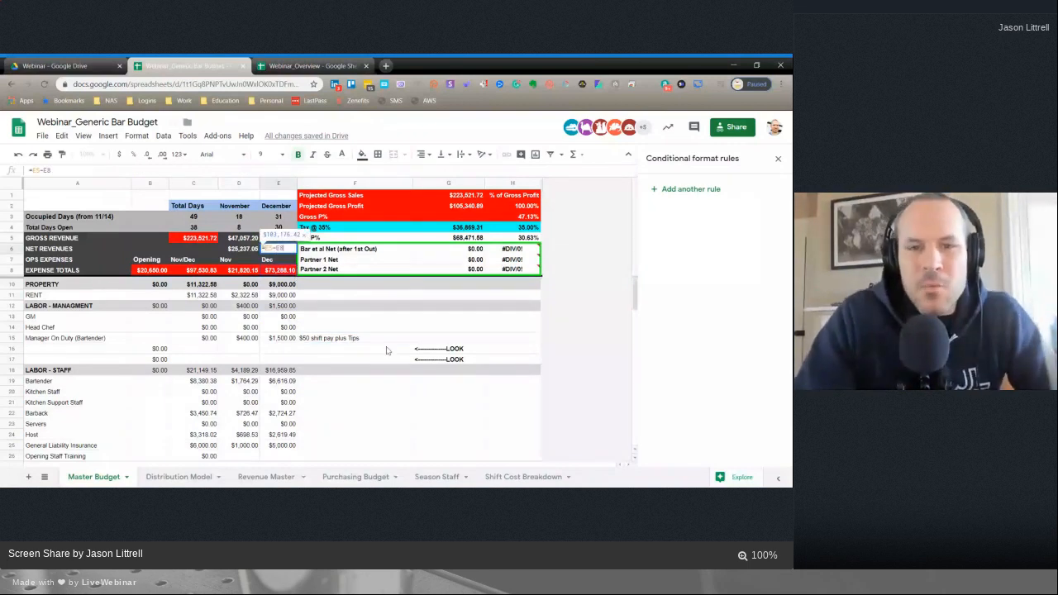
{"action": "left_click", "coordinate": [459, 259]}
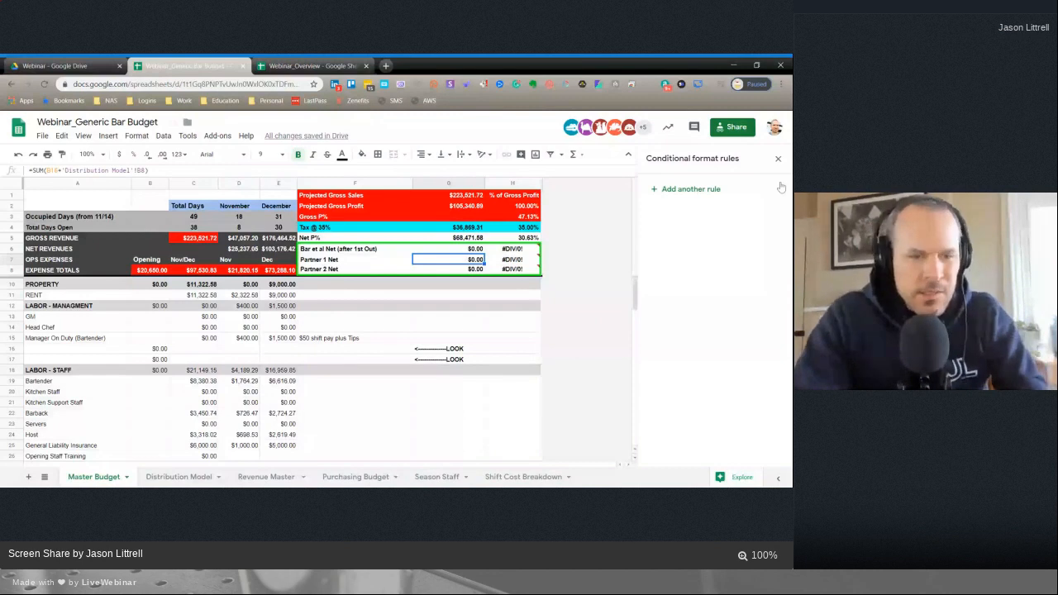
- Close the conditional format rules and the Generic Bar Budget, and open Webinar_Cocktail Batch Calculator from the Webinar folder
{"action": "left_click", "coordinate": [778, 158]}
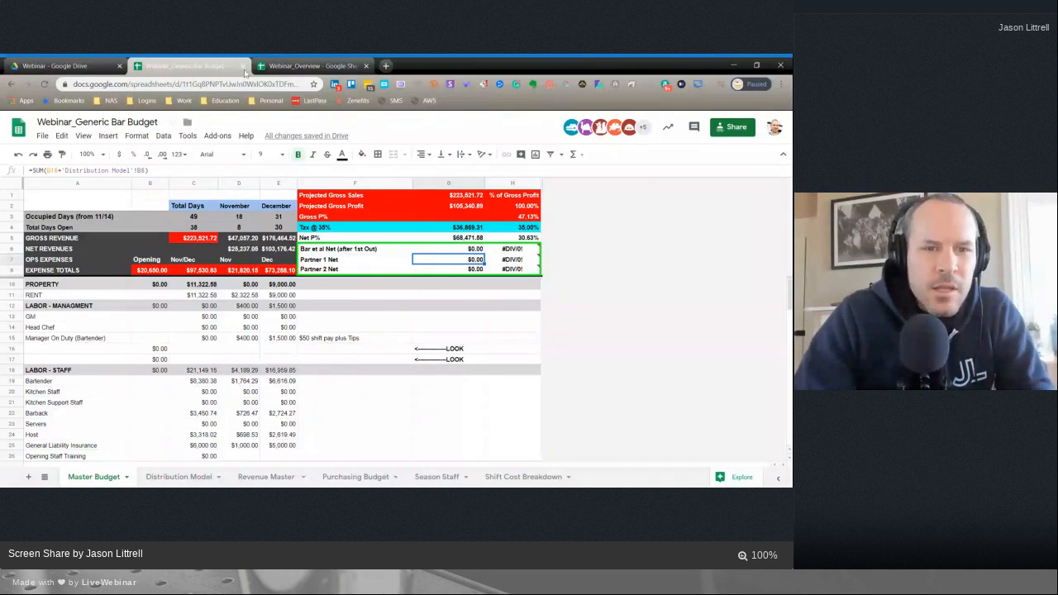
{"action": "left_click", "coordinate": [242, 66]}
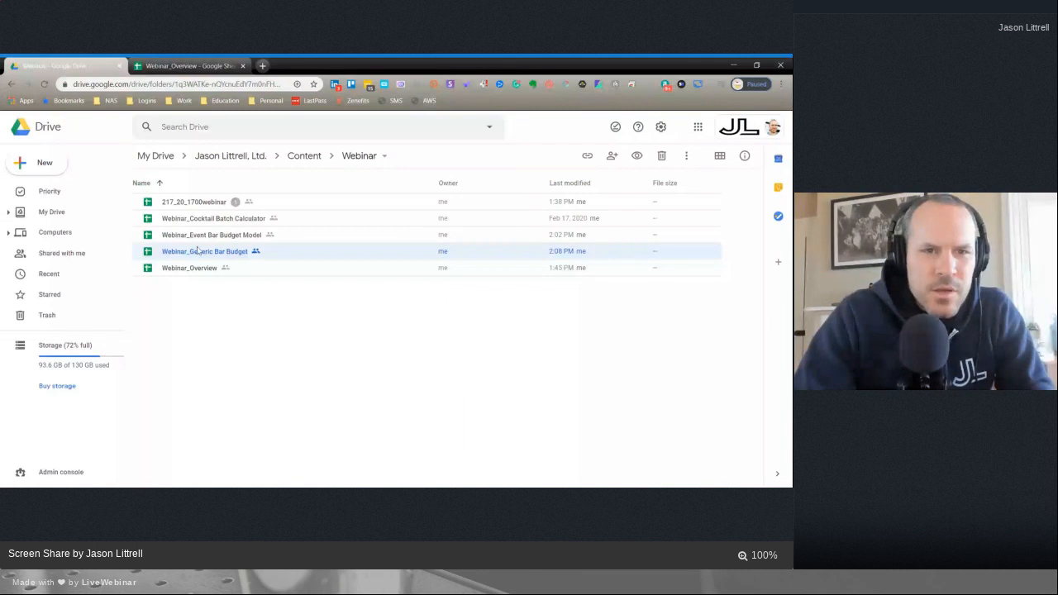
{"action": "double_click", "coordinate": [209, 222]}
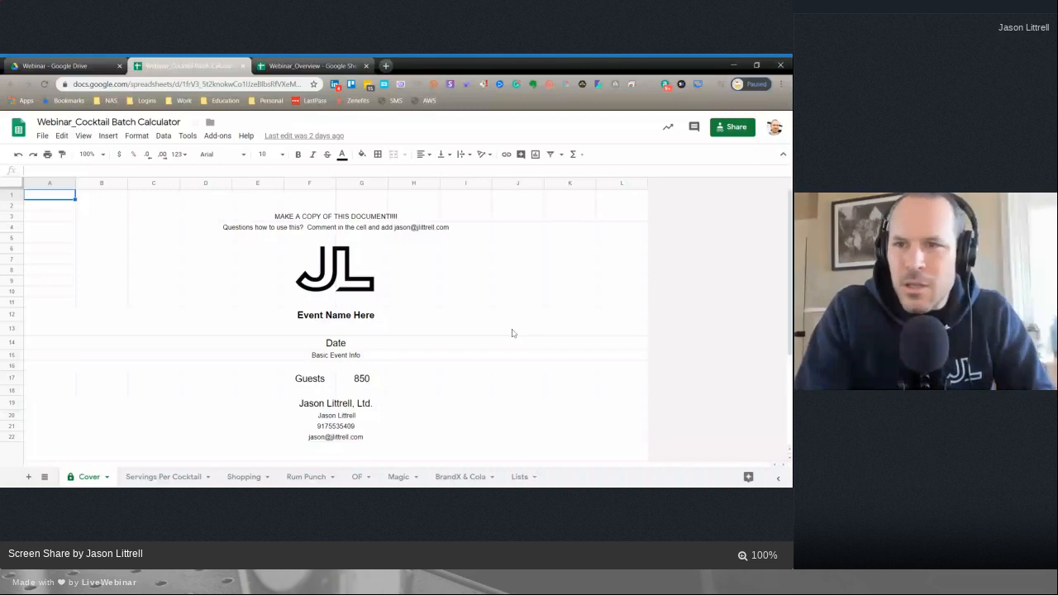
- Copy the Cocktail Batch Calculator's share link and save its link sharing as On - Anyone with the link, Can view
{"action": "left_click", "coordinate": [732, 129]}
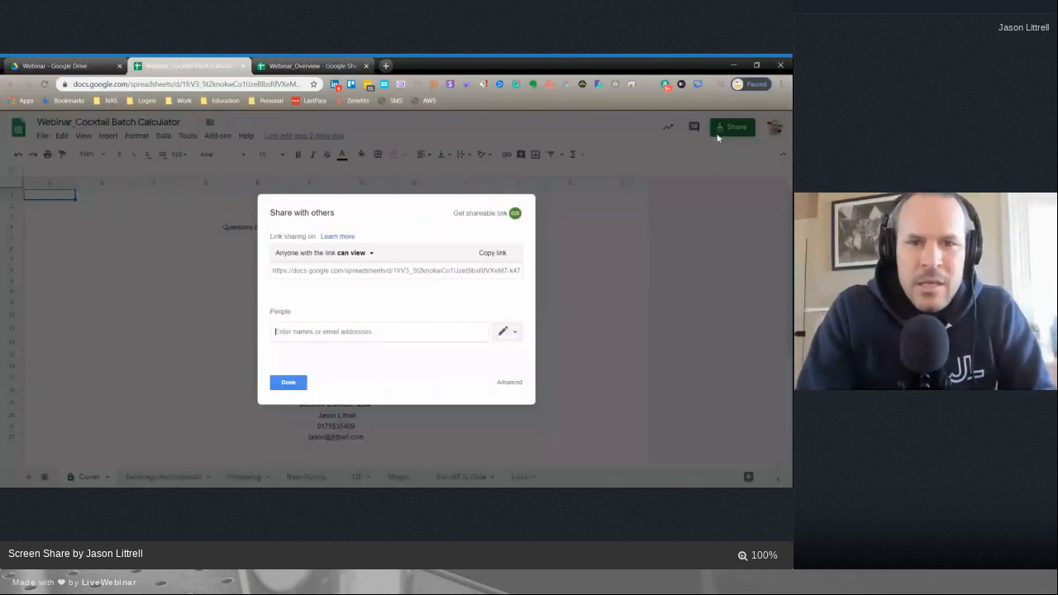
{"action": "left_click", "coordinate": [492, 255]}
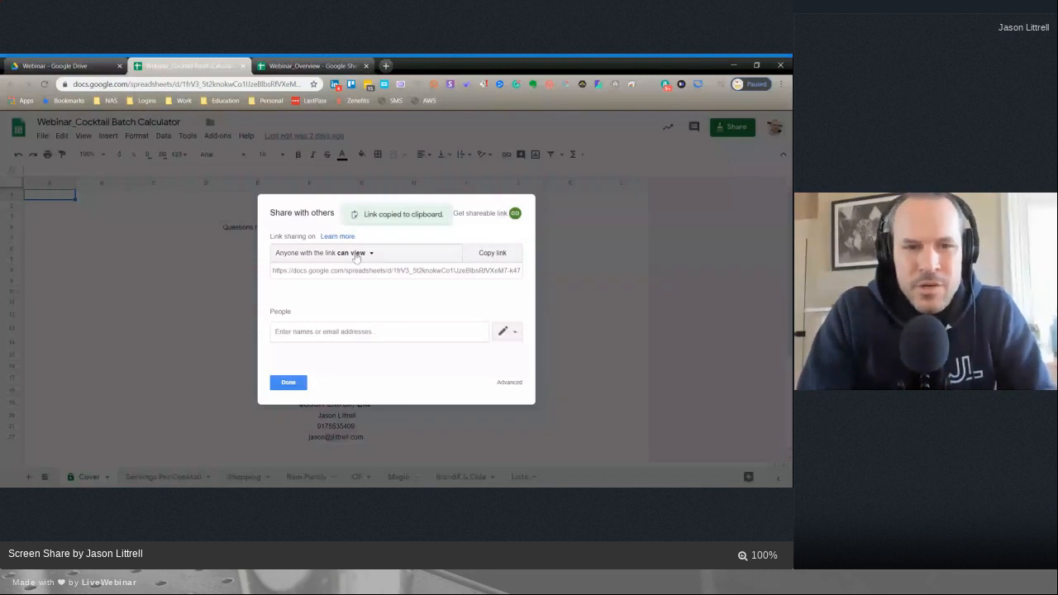
{"action": "left_click", "coordinate": [356, 255]}
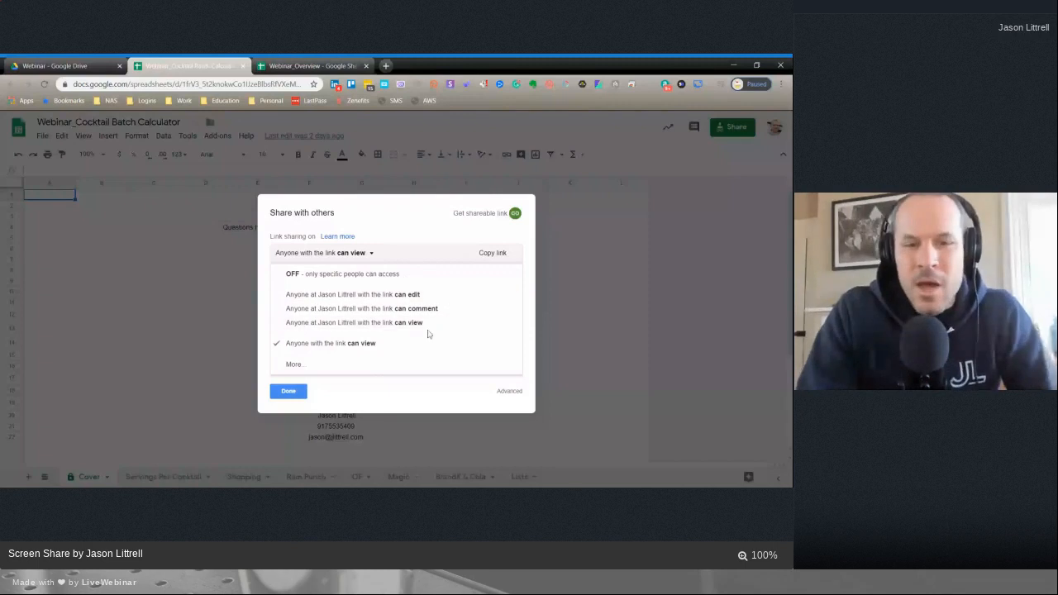
{"action": "left_click", "coordinate": [354, 370]}
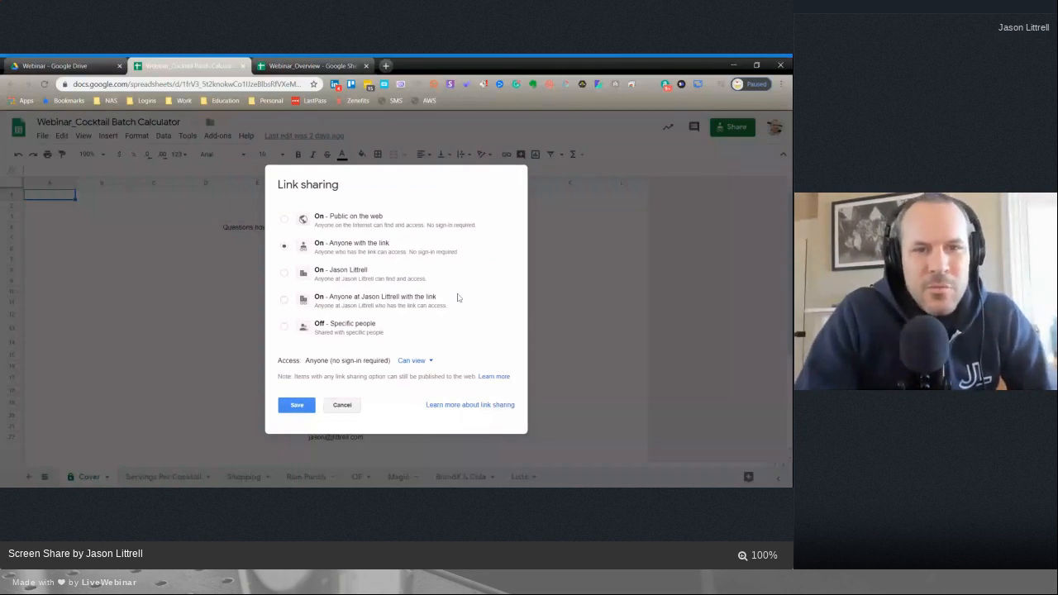
{"action": "left_click", "coordinate": [284, 220]}
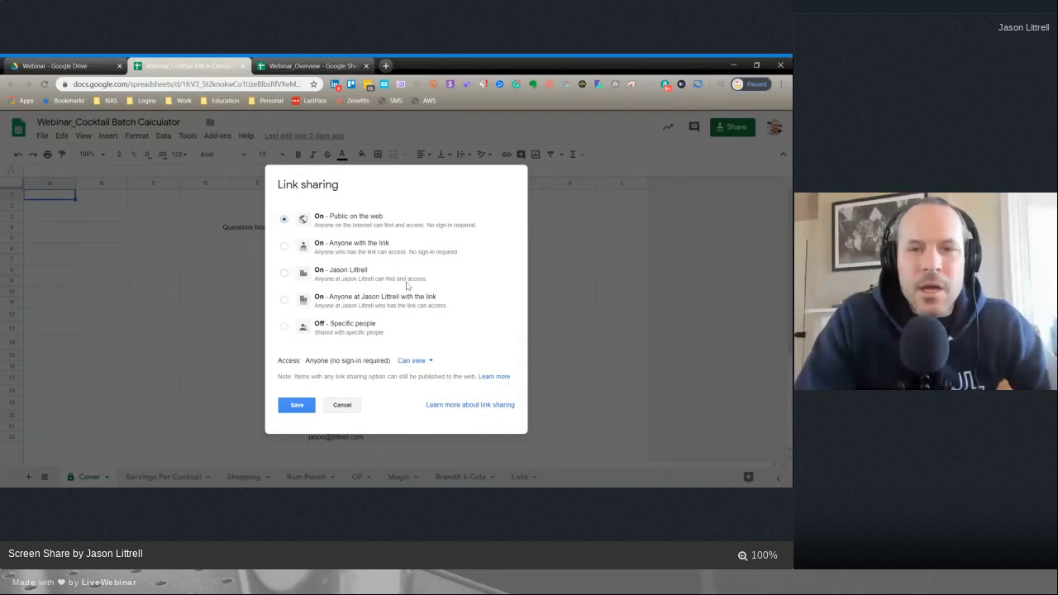
{"action": "left_click", "coordinate": [359, 256]}
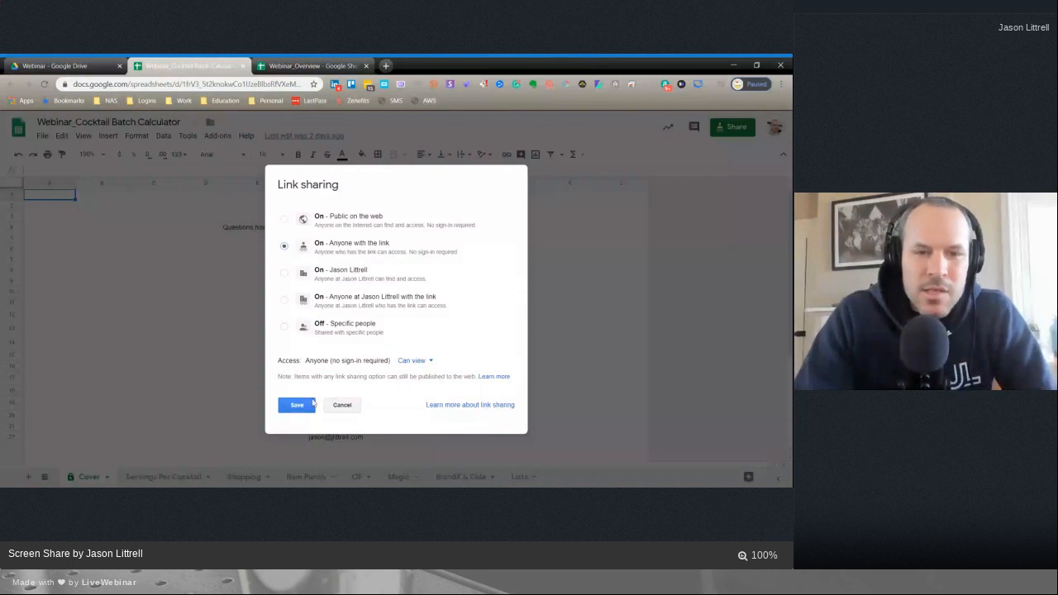
{"action": "left_click", "coordinate": [296, 406]}
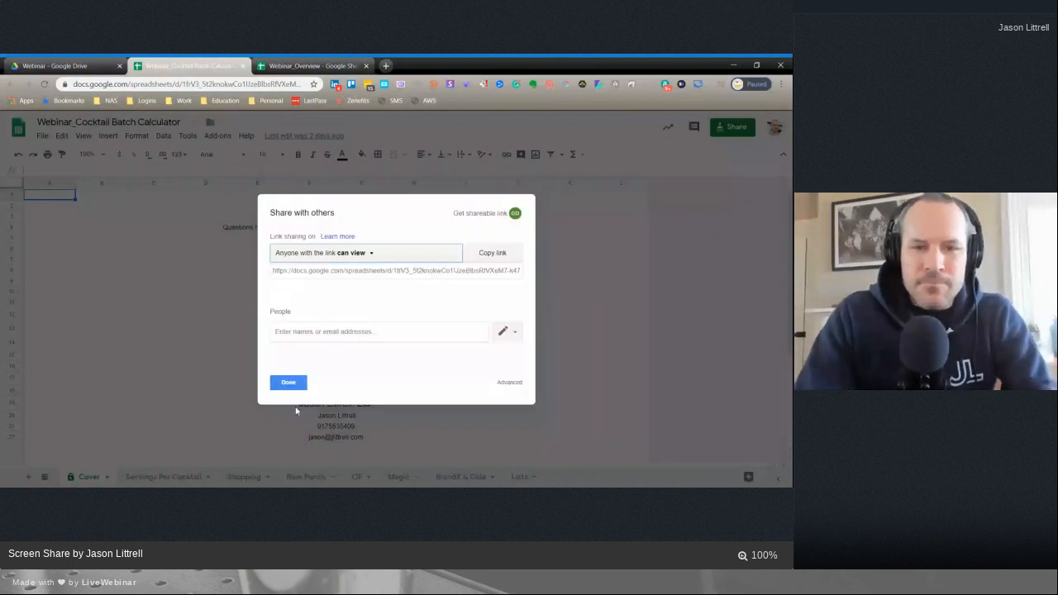
- Copy the view-only spreadsheet link again, switch briefly to another window, and finish sharing
{"action": "left_click", "coordinate": [489, 258]}
{"action": "key", "text": "alt+Tab"}
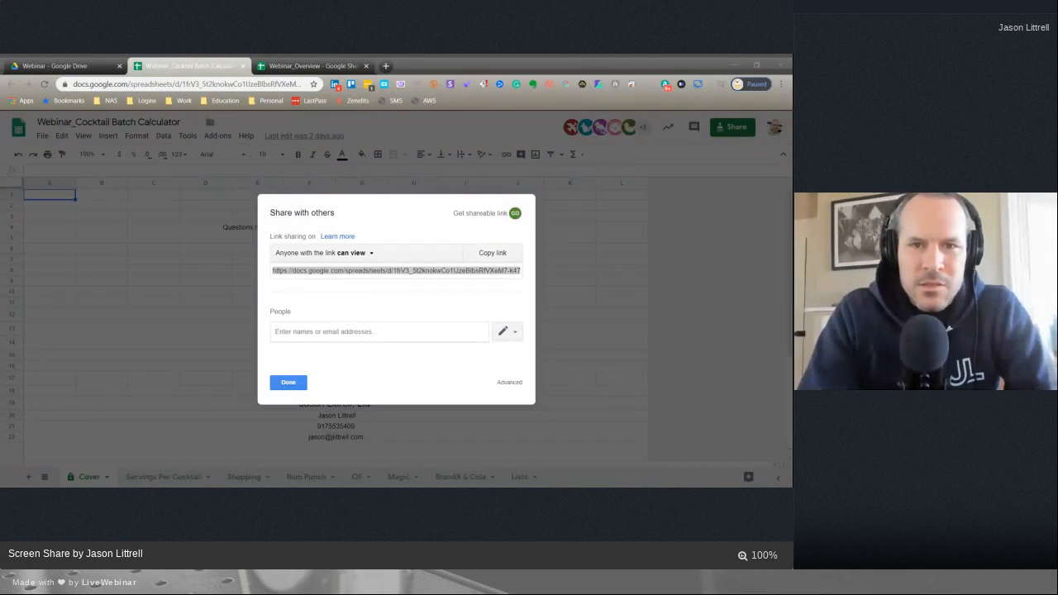
{"action": "left_click", "coordinate": [549, 173]}
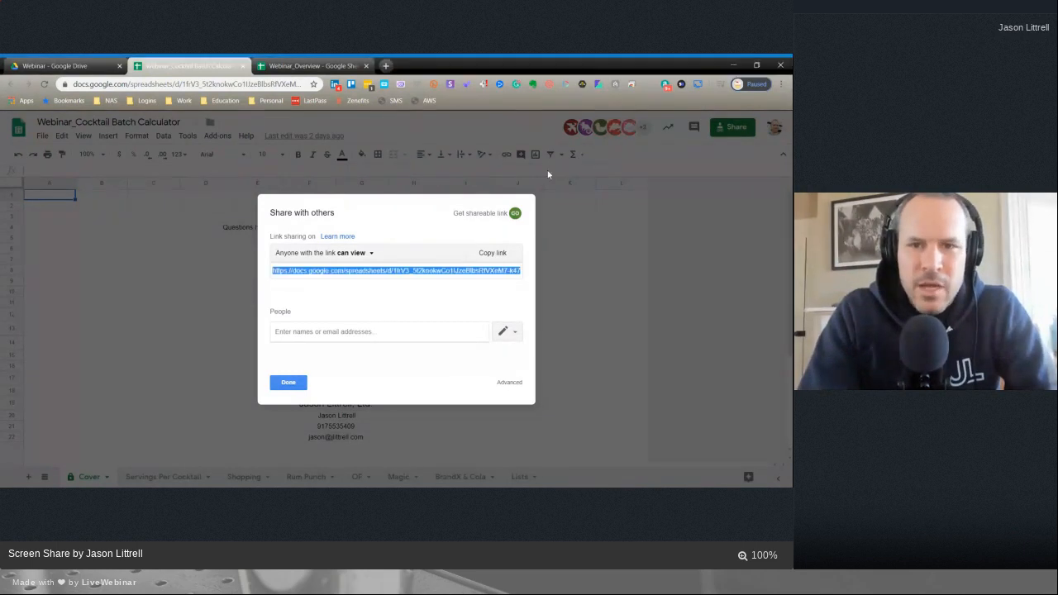
{"action": "left_click", "coordinate": [288, 383]}
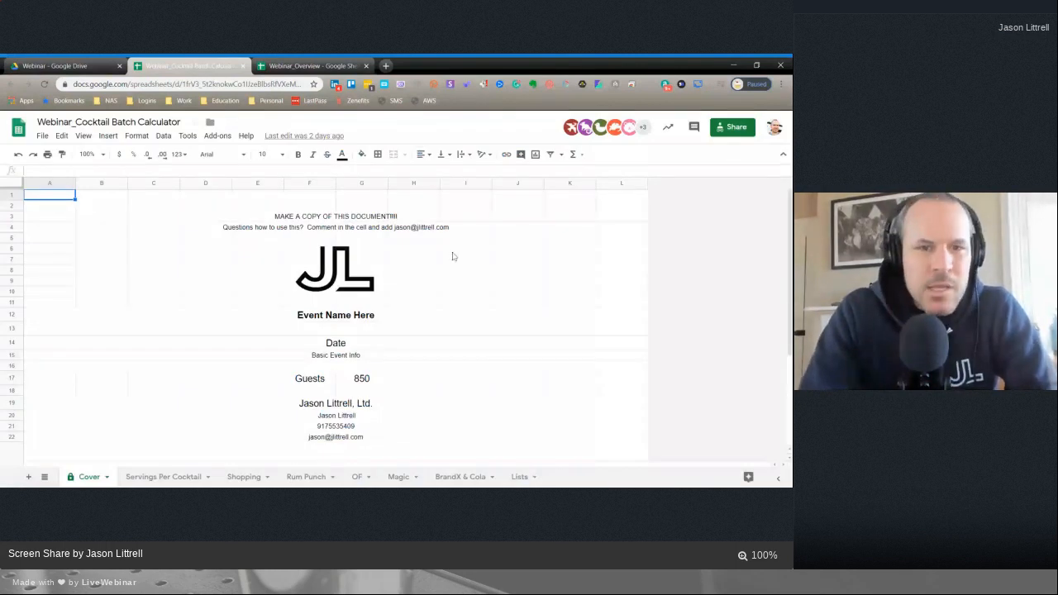
- Highlight the Guests count cell G17 on the Cover sheet with a green fill
{"action": "scroll", "coordinate": [451, 255], "scroll_direction": "down", "scroll_amount": 2}
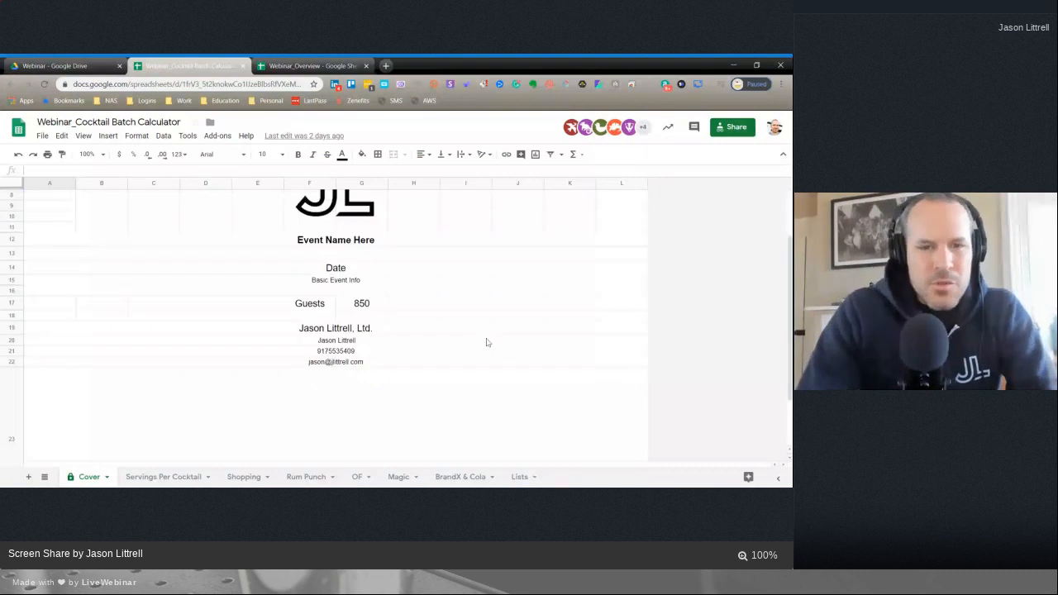
{"action": "scroll", "coordinate": [487, 343], "scroll_direction": "up", "scroll_amount": 2}
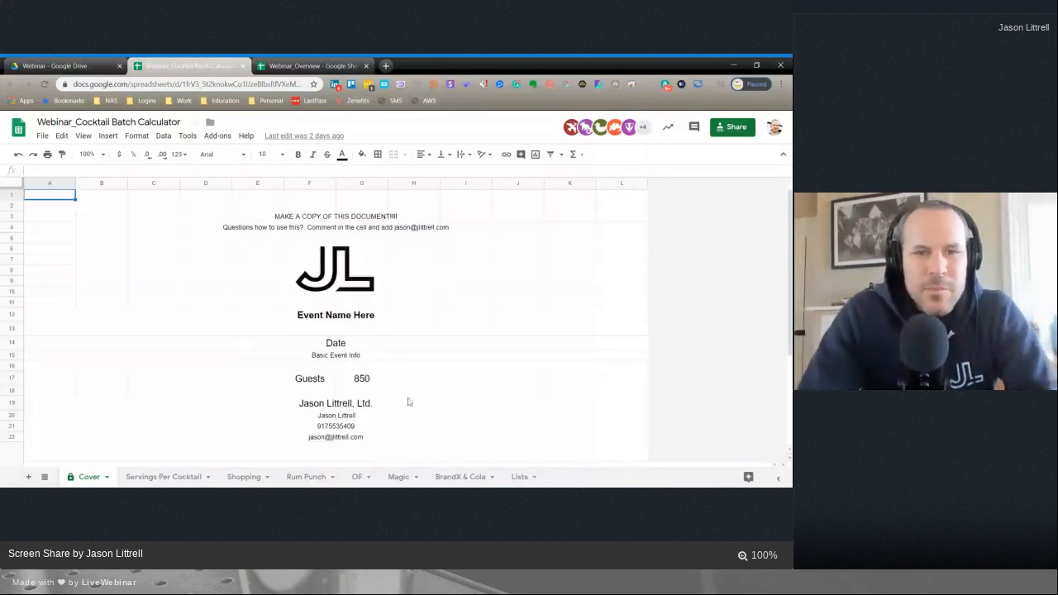
{"action": "left_click", "coordinate": [362, 378]}
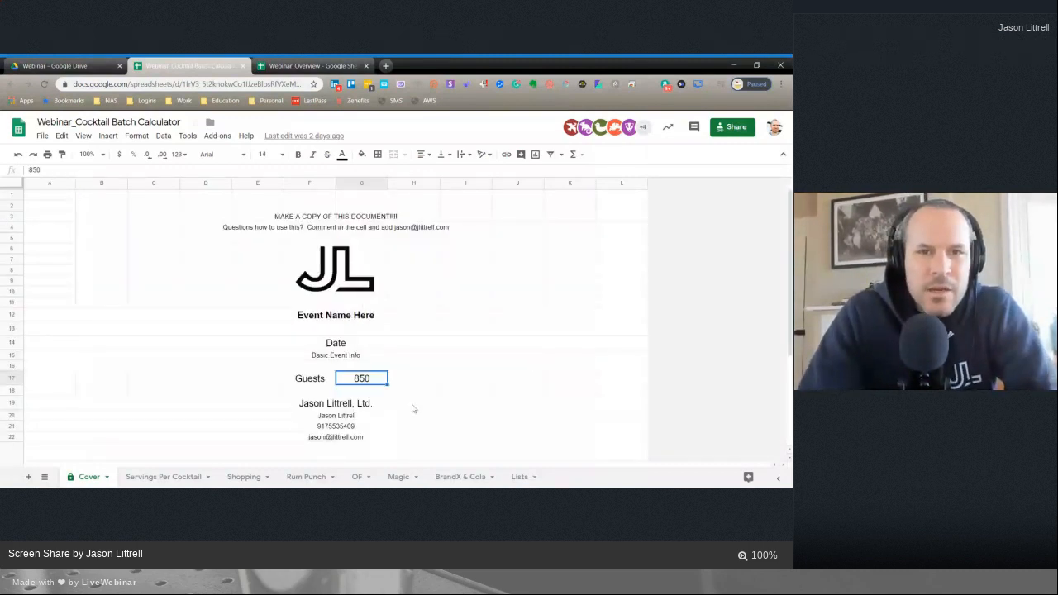
{"action": "left_click", "coordinate": [342, 155]}
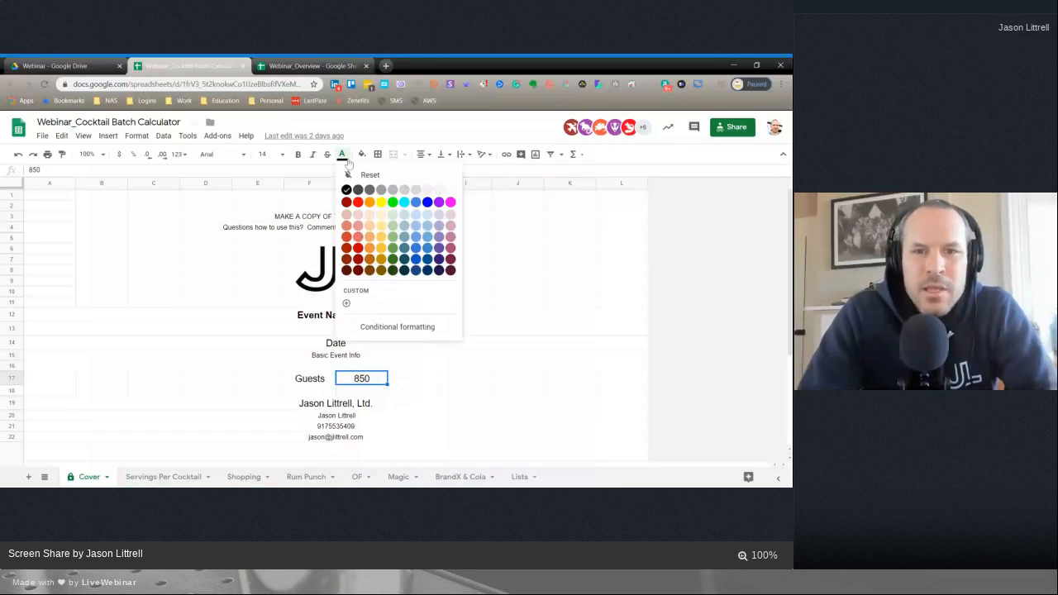
{"action": "left_click", "coordinate": [393, 201]}
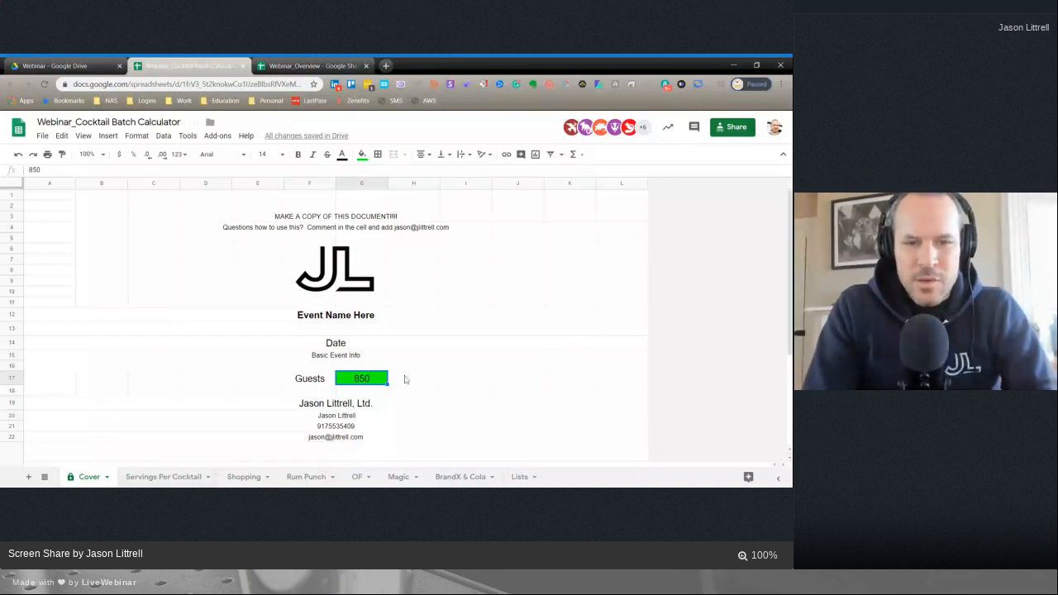
- Examine the Servings Per Cocktail sheet and check the Servings cell for Brand X & Cola
{"action": "left_click", "coordinate": [165, 479]}
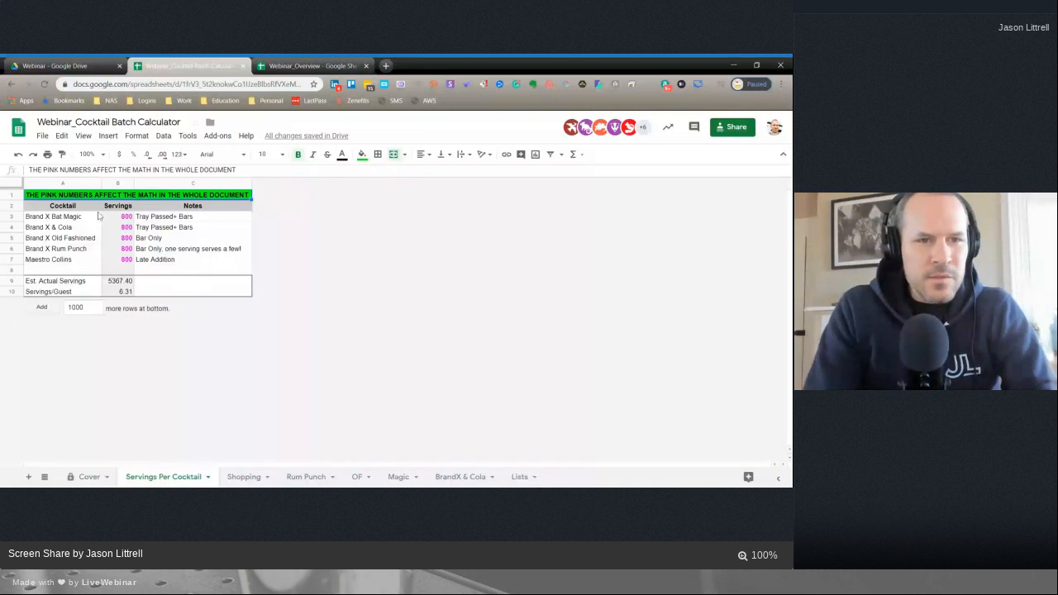
{"action": "left_click", "coordinate": [119, 228]}
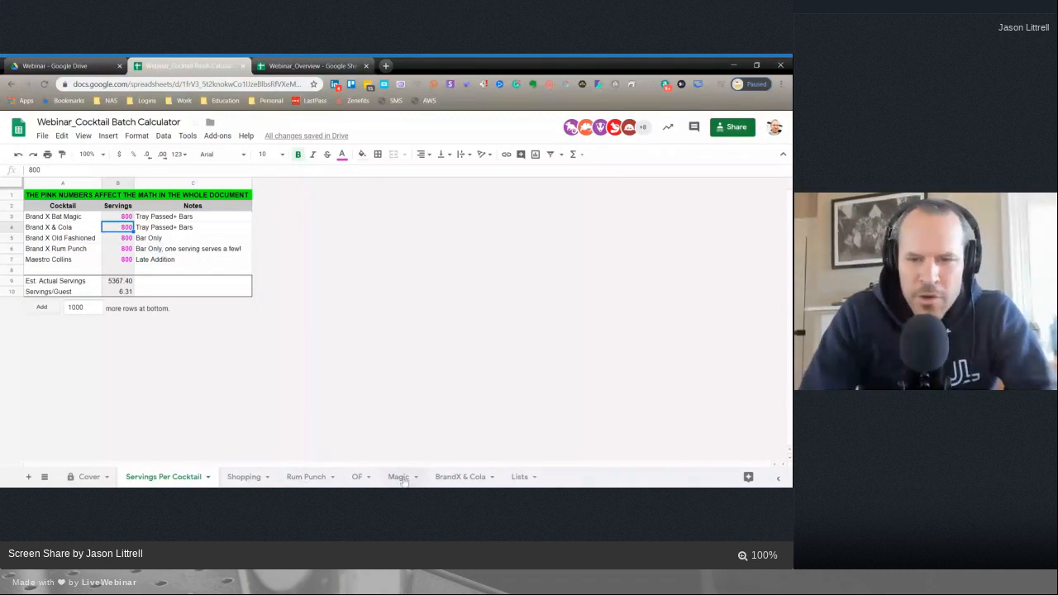
- Examine the Displacement % table on the Lists sheet, covering Snow Cone, Crushed Ice, Hotel Ice and KD/Hoshizaki
{"action": "left_click", "coordinate": [519, 477]}
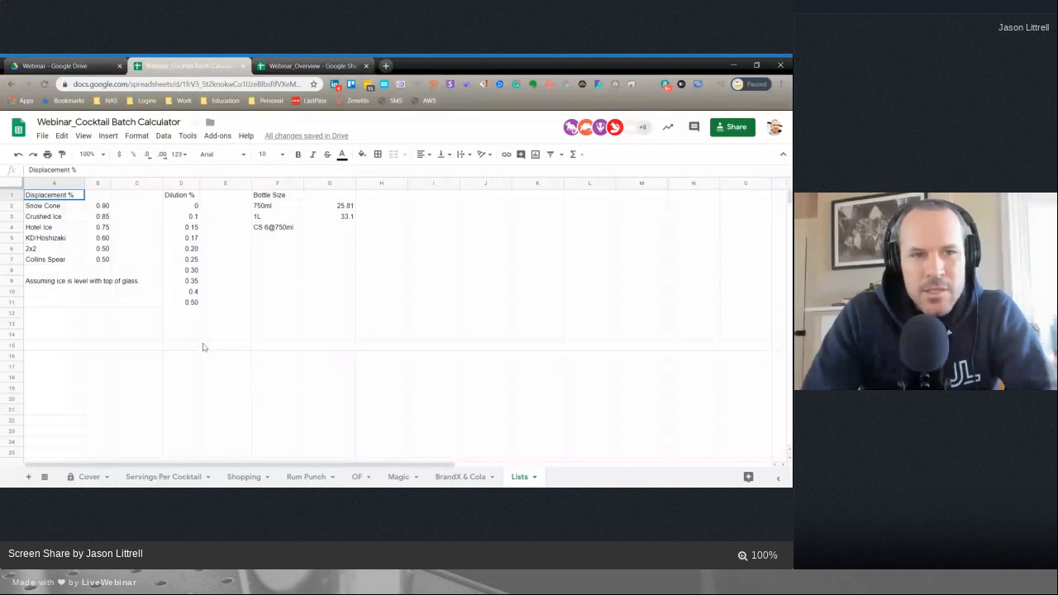
{"action": "left_click", "coordinate": [54, 206]}
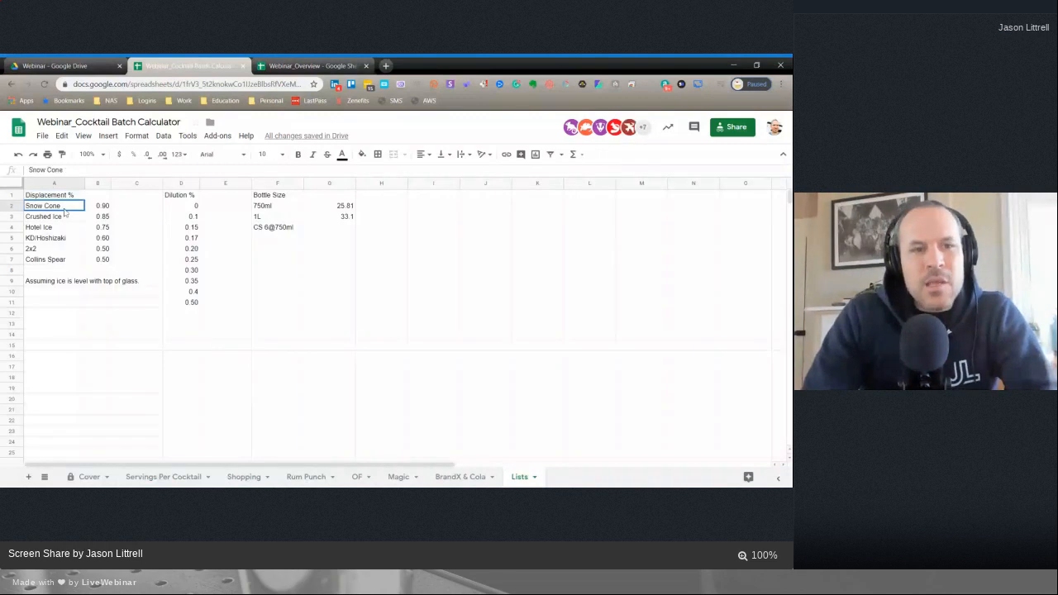
{"action": "left_click_drag", "start_coordinate": [64, 211], "coordinate": [108, 264]}
{"action": "left_click", "coordinate": [181, 388]}
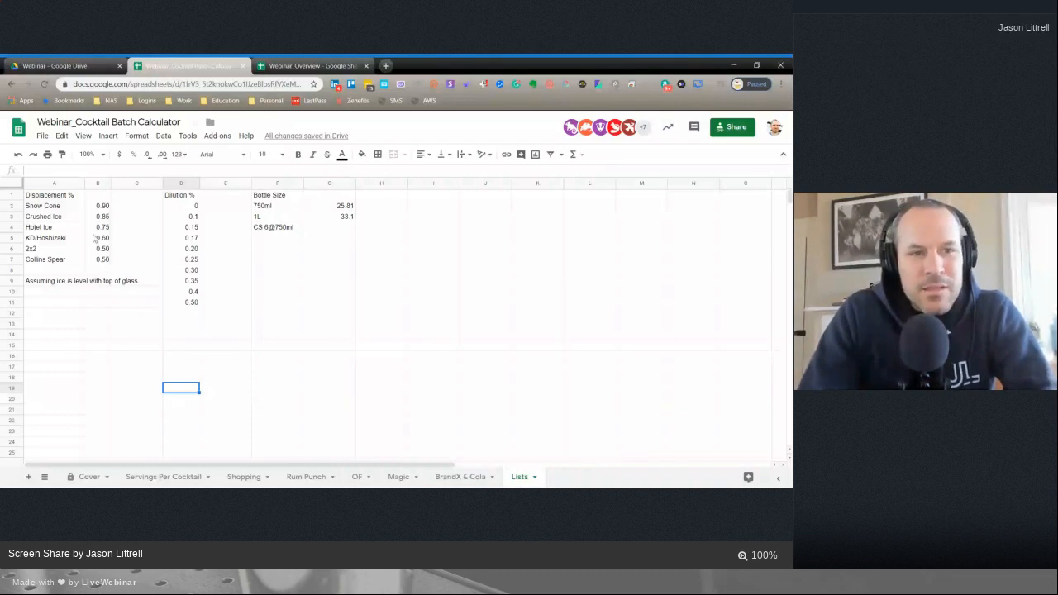
{"action": "left_click_drag", "start_coordinate": [70, 206], "coordinate": [99, 208]}
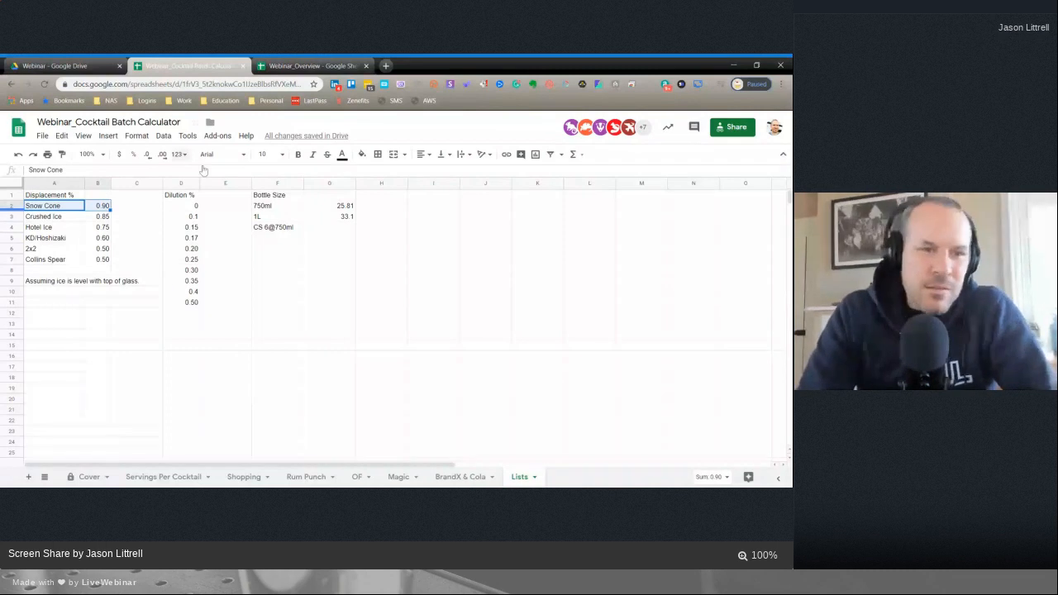
{"action": "left_click", "coordinate": [88, 219]}
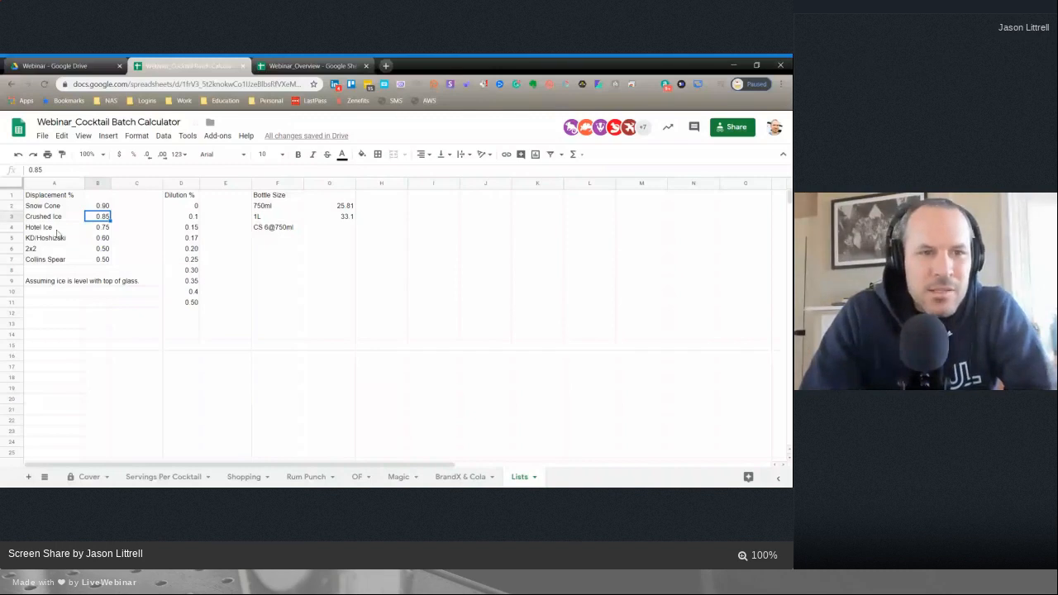
{"action": "left_click_drag", "start_coordinate": [56, 230], "coordinate": [100, 229]}
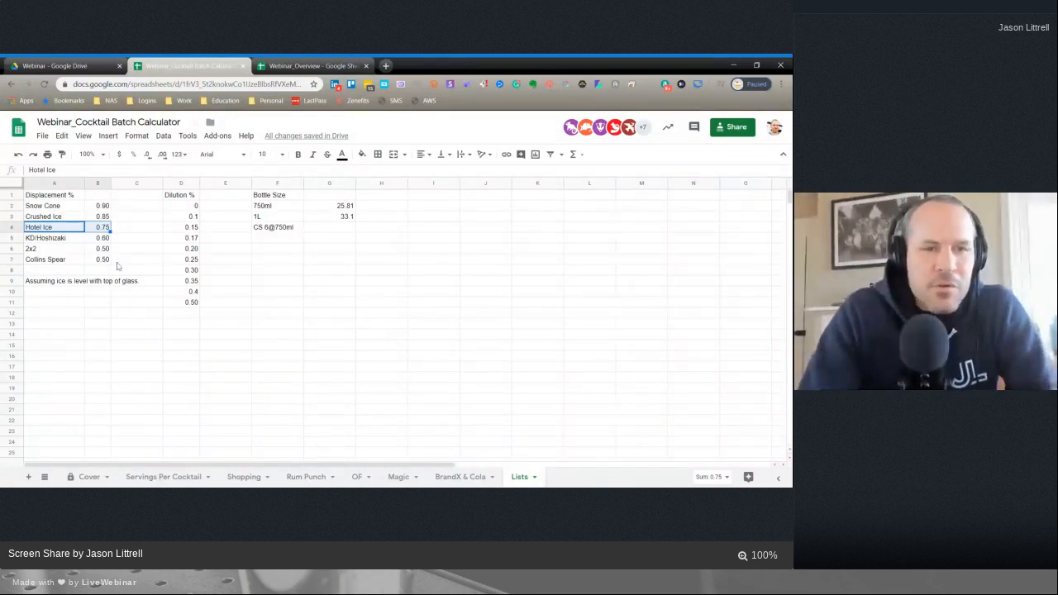
{"action": "left_click", "coordinate": [76, 241]}
{"action": "left_click_drag", "start_coordinate": [75, 241], "coordinate": [101, 240]}
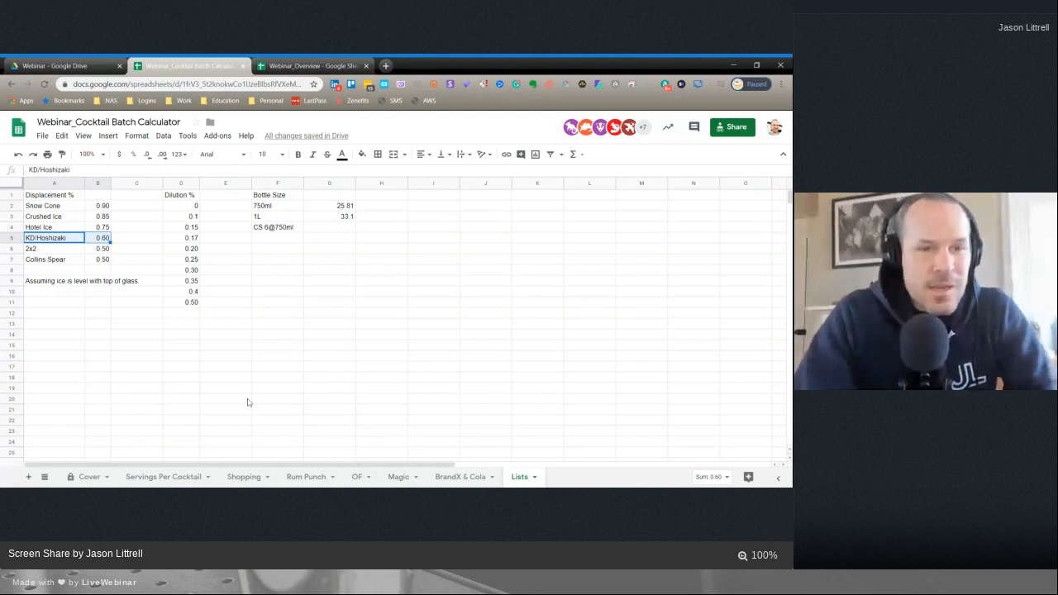
- Color the text of the 2x2 displacement value in cell B6 red
{"action": "left_click", "coordinate": [91, 249]}
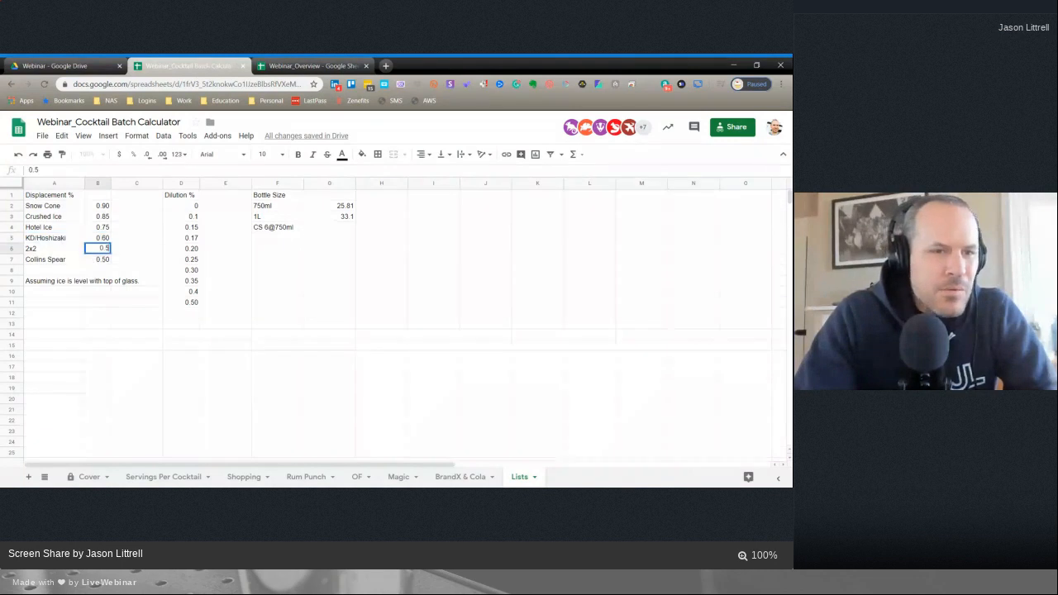
{"action": "left_click", "coordinate": [141, 280]}
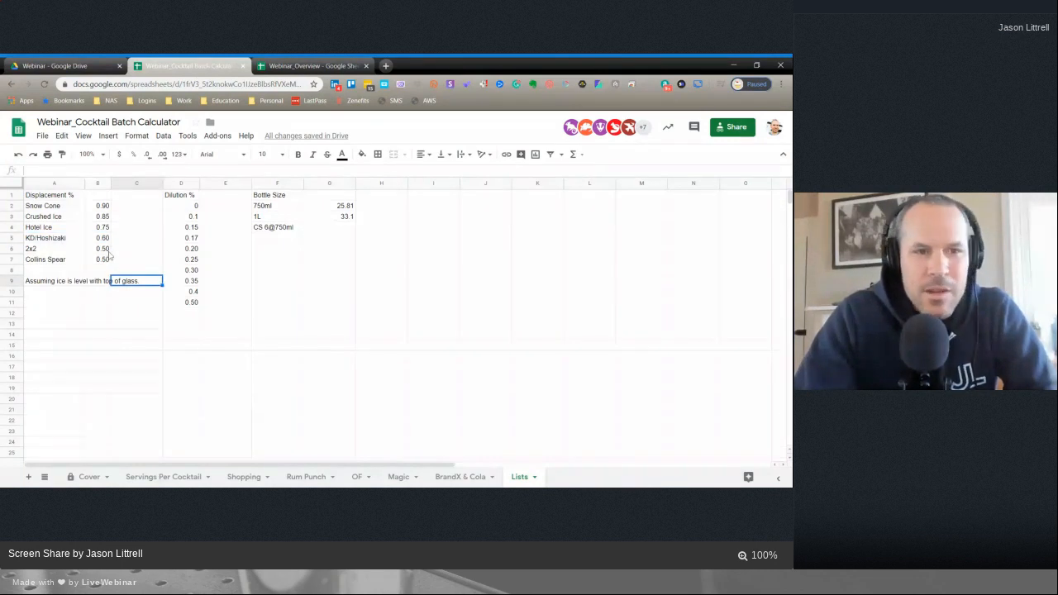
{"action": "left_click", "coordinate": [105, 250]}
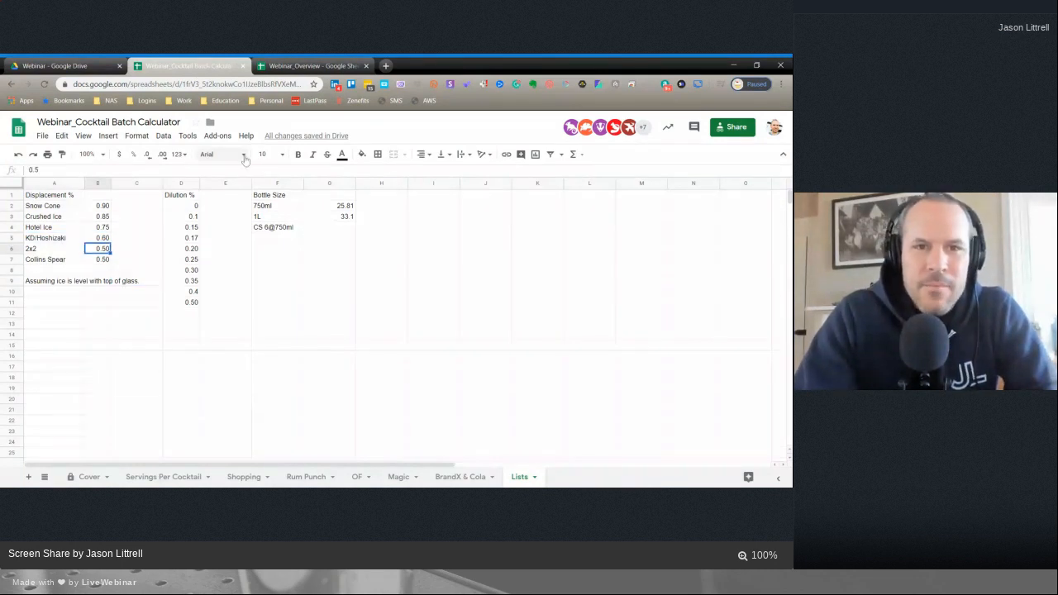
{"action": "left_click", "coordinate": [342, 154]}
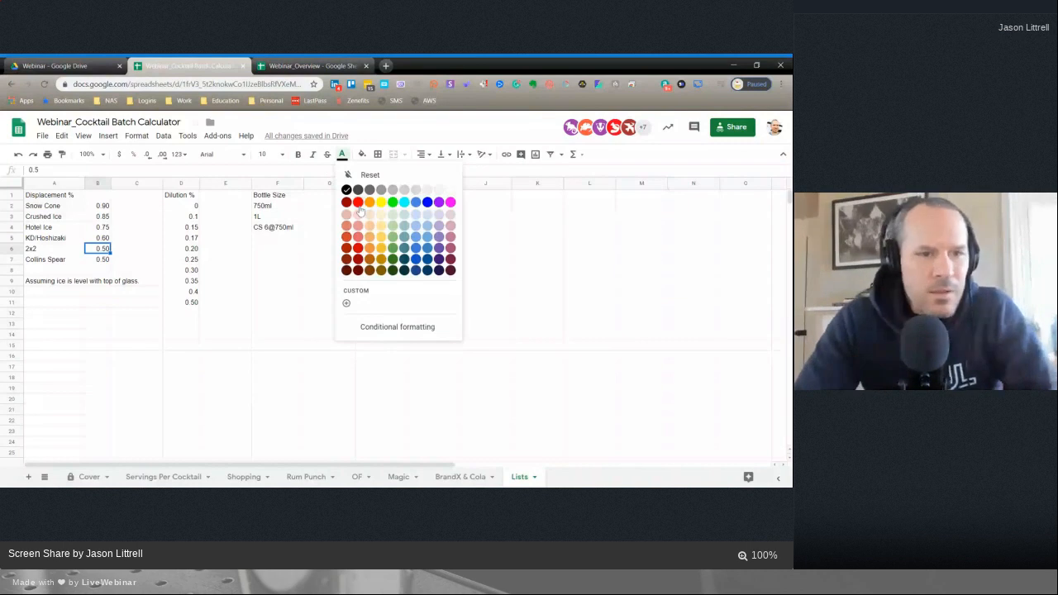
{"action": "left_click", "coordinate": [357, 202]}
{"action": "left_click", "coordinate": [330, 270]}
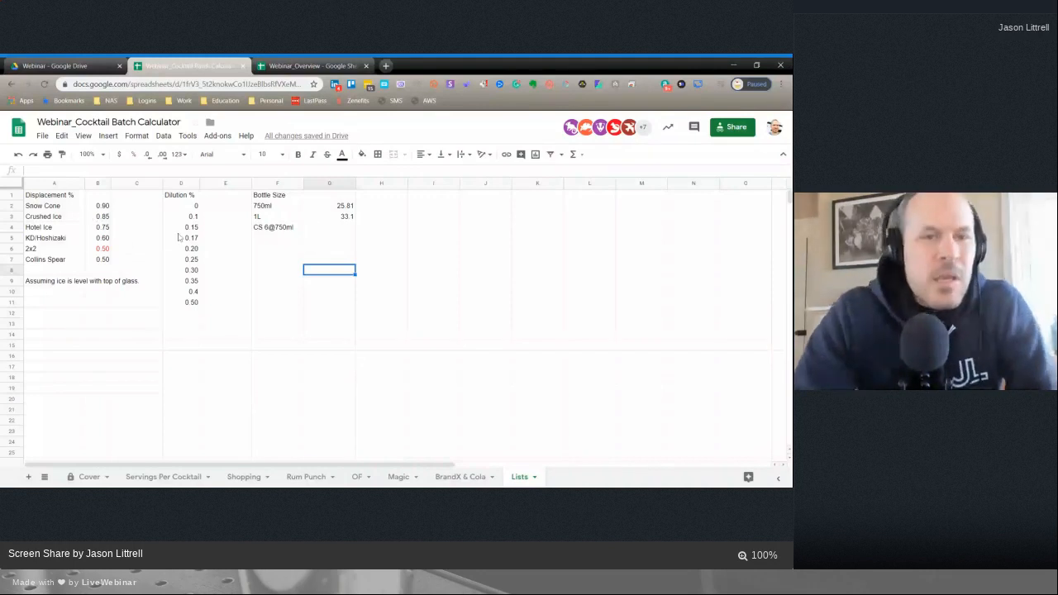
- Examine the Dilution % values and the 750ml bottle size row on the Lists sheet
{"action": "left_click", "coordinate": [193, 209]}
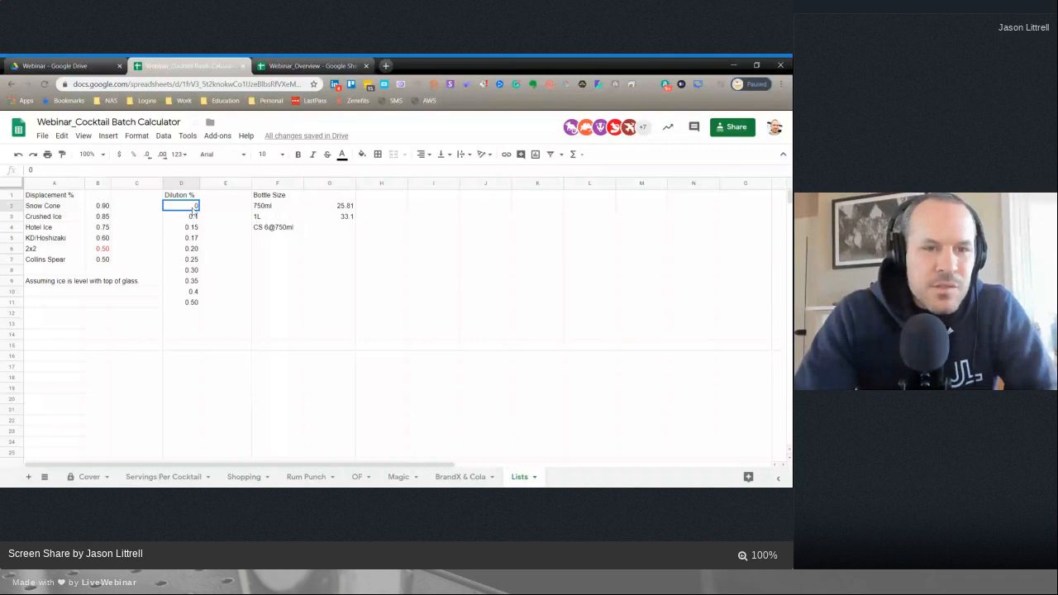
{"action": "left_click_drag", "start_coordinate": [192, 214], "coordinate": [192, 318]}
{"action": "left_click", "coordinate": [277, 323]}
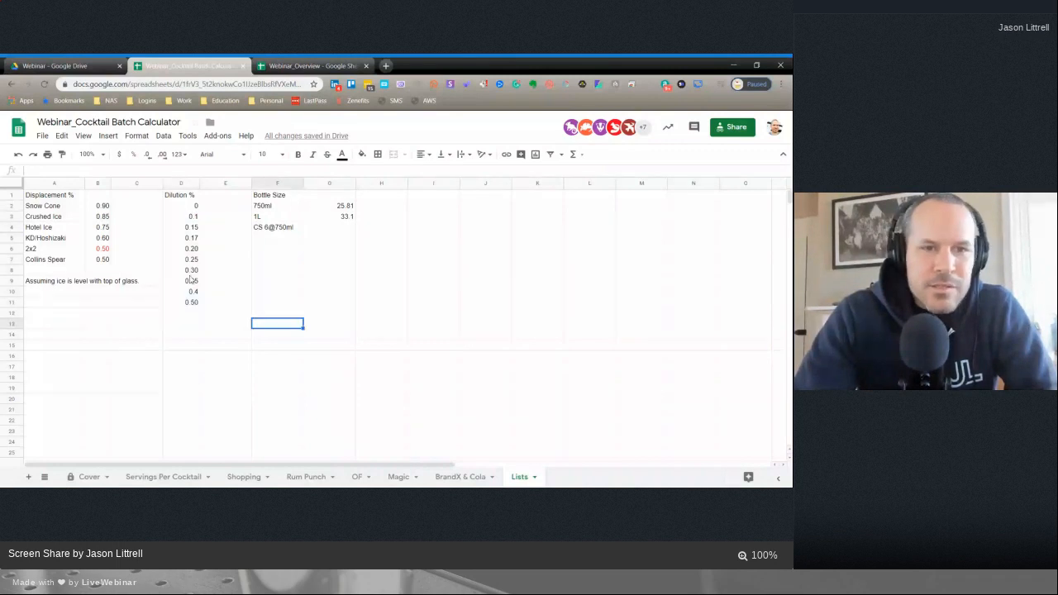
{"action": "left_click_drag", "start_coordinate": [193, 207], "coordinate": [195, 292]}
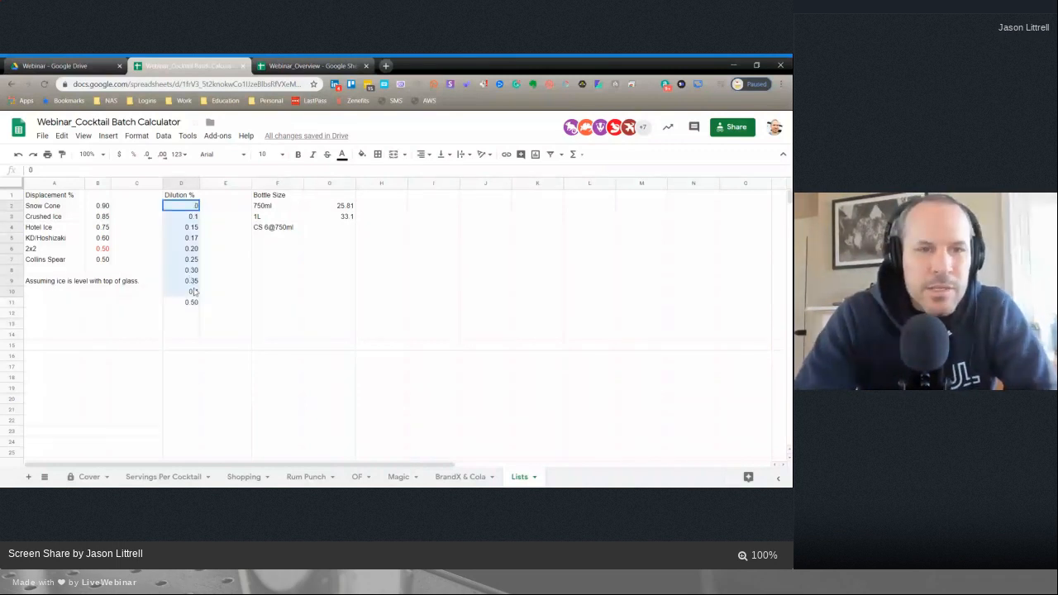
{"action": "left_click", "coordinate": [277, 302]}
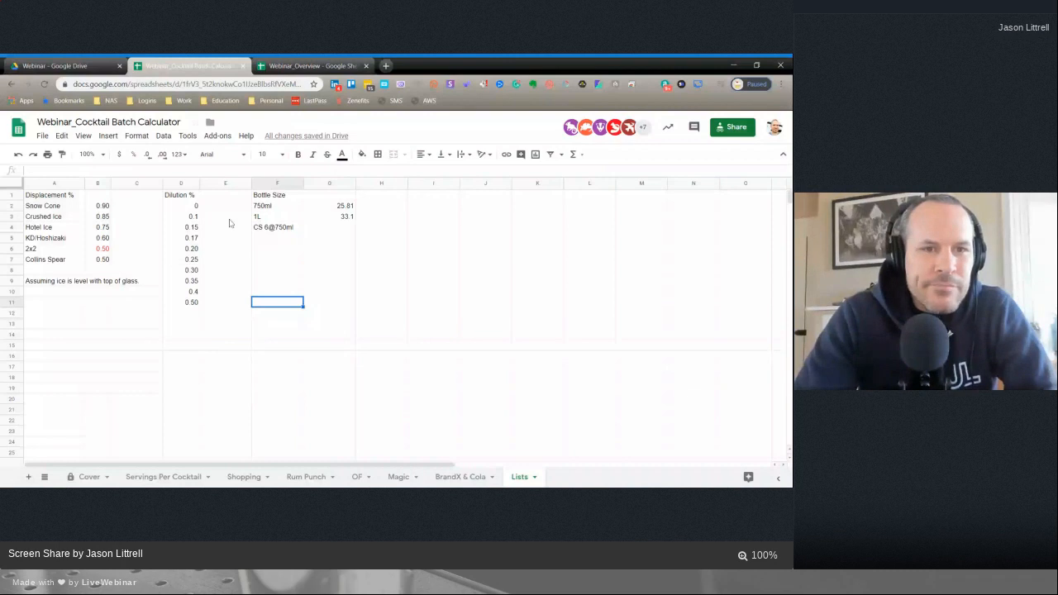
{"action": "left_click_drag", "start_coordinate": [193, 206], "coordinate": [189, 303]}
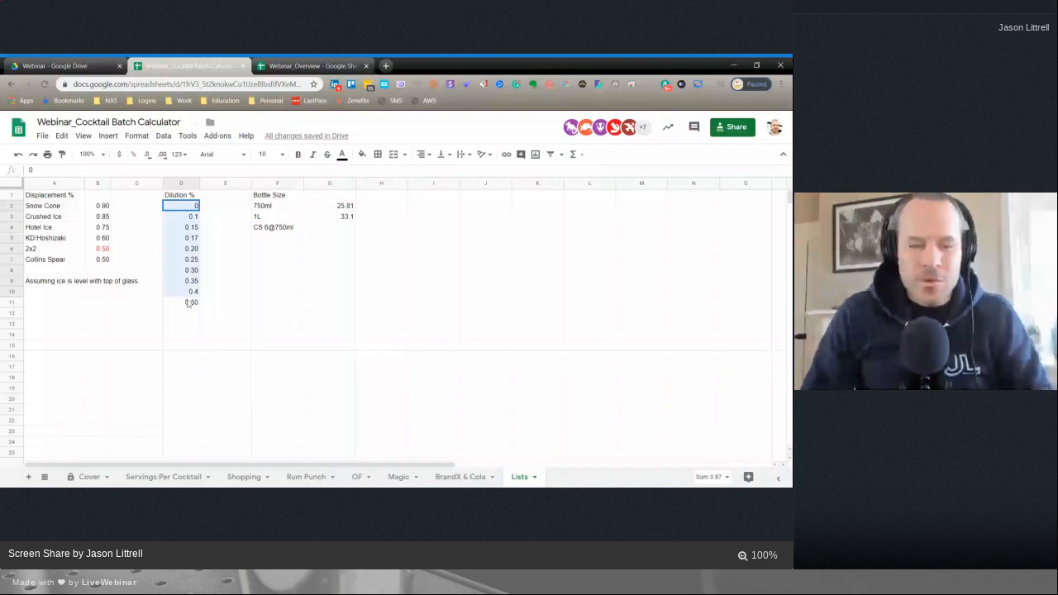
{"action": "left_click_drag", "start_coordinate": [188, 302], "coordinate": [190, 303]}
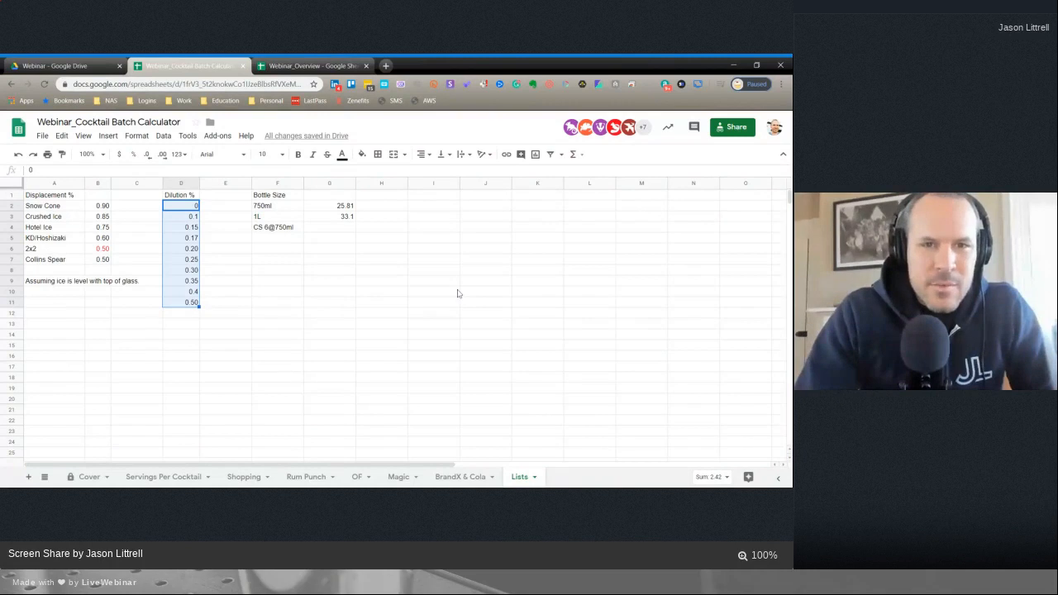
{"action": "left_click", "coordinate": [298, 206]}
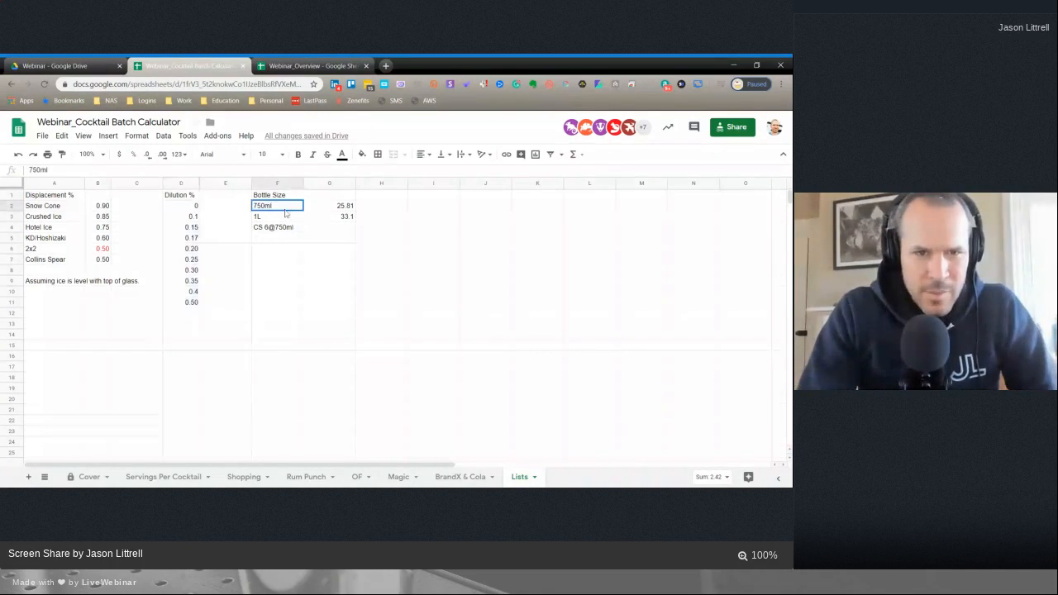
{"action": "left_click", "coordinate": [354, 209], "text": "shift"}
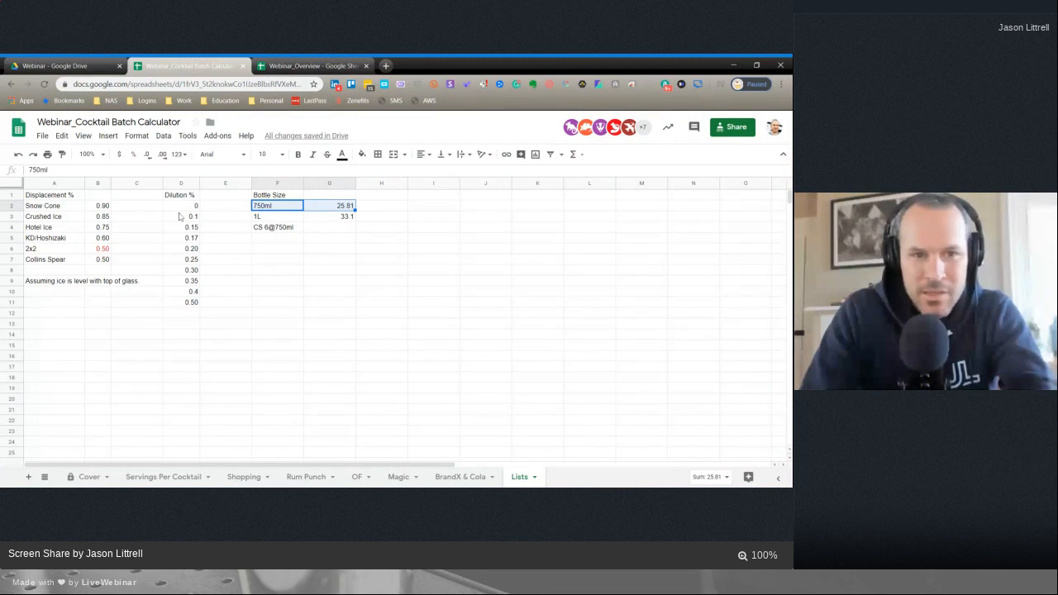
{"action": "left_click_drag", "start_coordinate": [180, 217], "coordinate": [182, 291]}
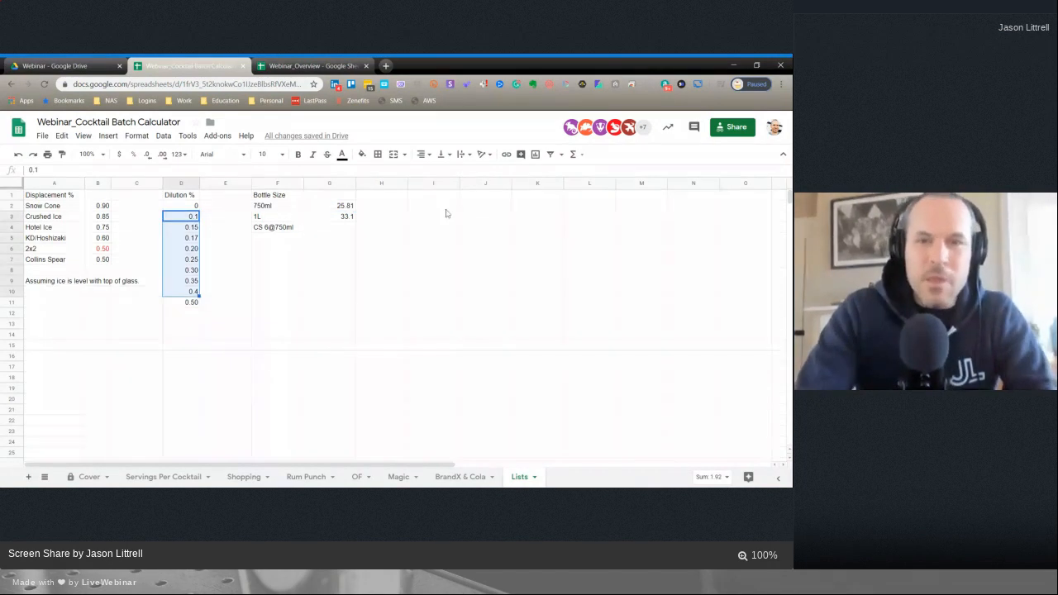
- Add an ounce conversion beside the bottle sizes, with oz in cell I2 and 30 in cell J2
{"action": "left_click", "coordinate": [442, 206]}
{"action": "type", "text": "ml"}
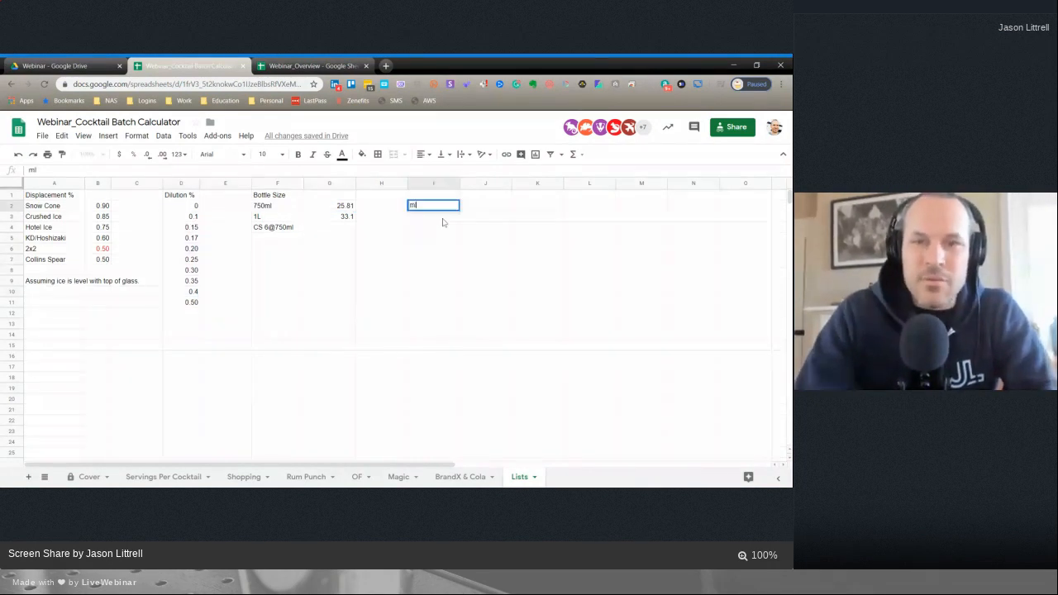
{"action": "key", "text": "Tab"}
{"action": "type", "text": "30"}
{"action": "key", "text": "Return"}
{"action": "left_click", "coordinate": [433, 208]}
{"action": "type", "text": "oz"}
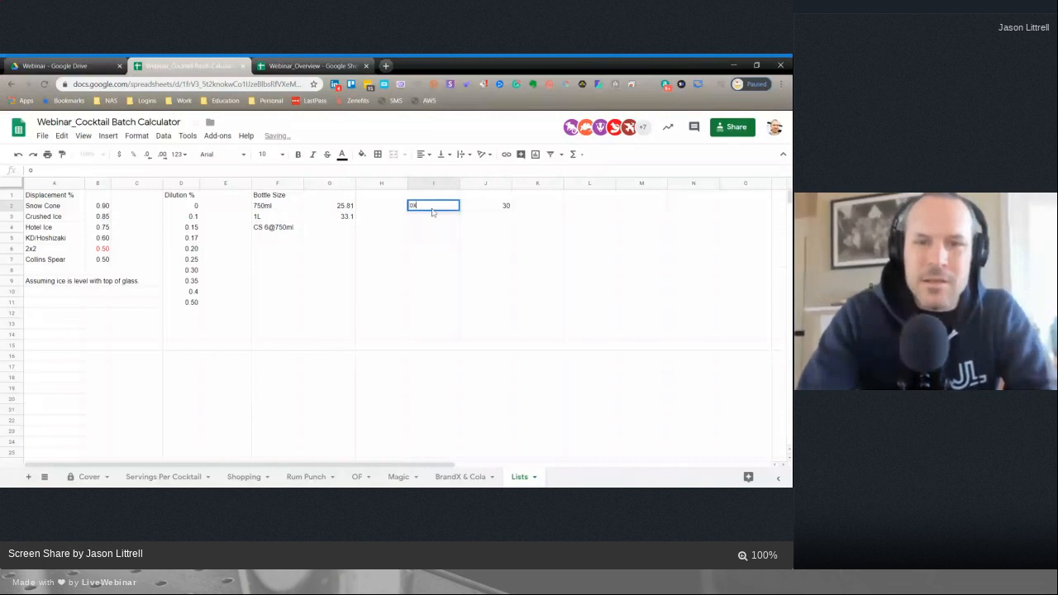
{"action": "key", "text": "Tab"}
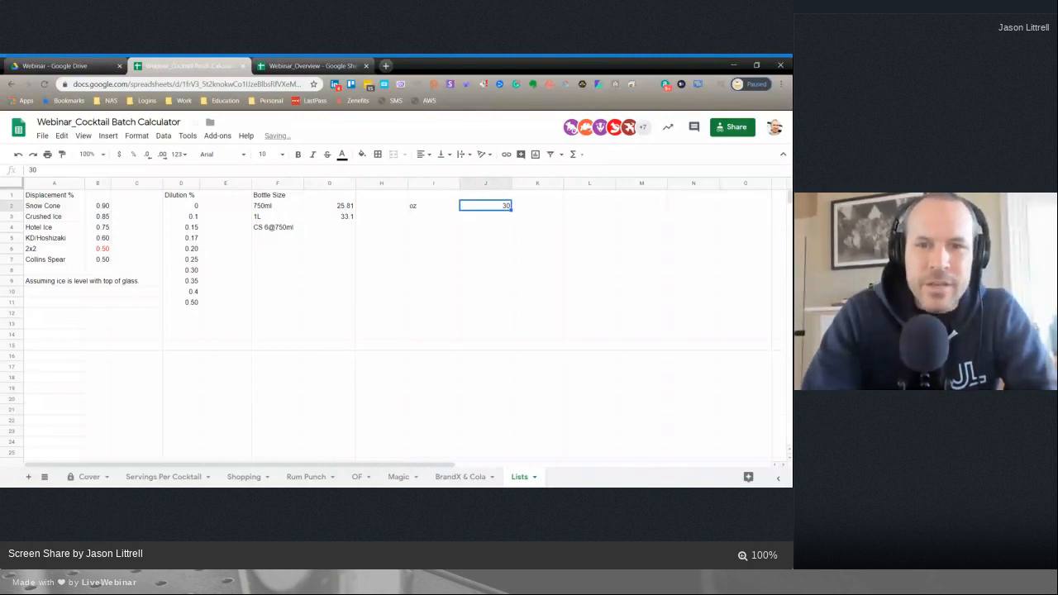
{"action": "left_click", "coordinate": [433, 213]}
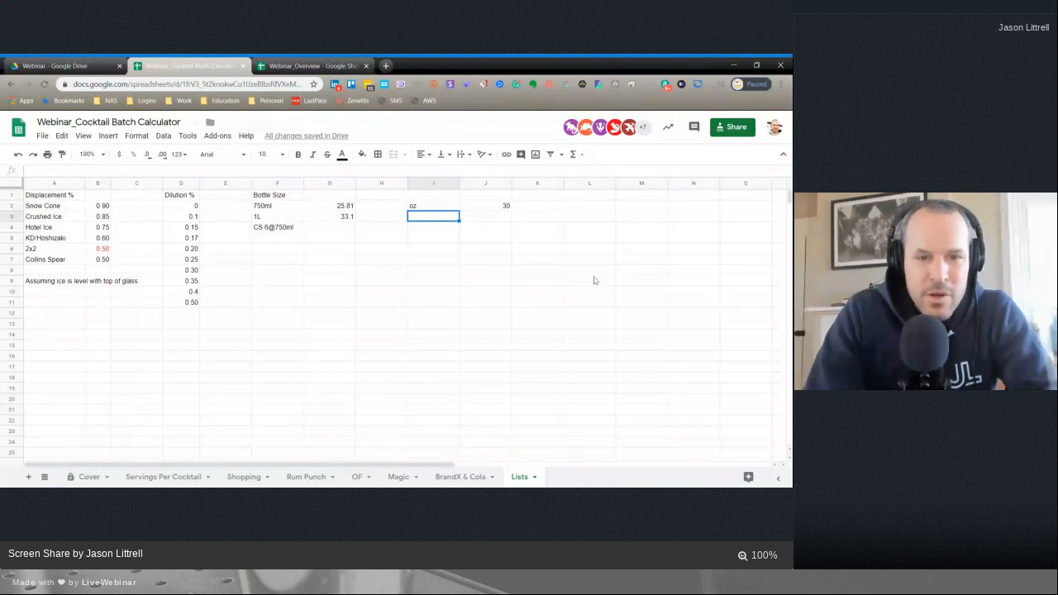
- Review the whole Dilution % column on the Lists sheet, from its heading through the last value
{"action": "left_click", "coordinate": [380, 382]}
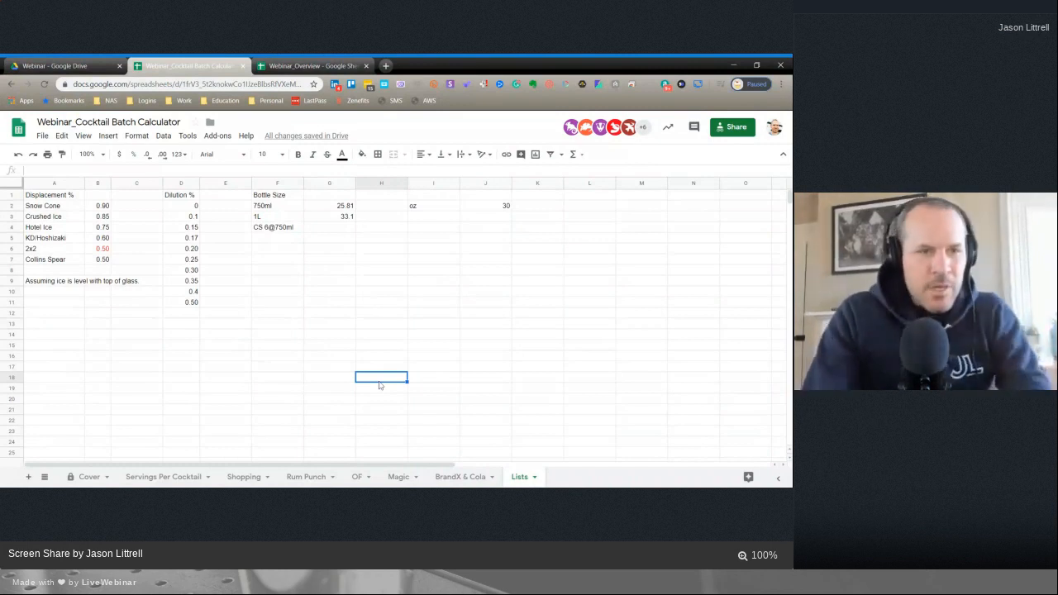
{"action": "scroll", "coordinate": [501, 361], "scroll_direction": "down", "scroll_amount": 3}
{"action": "scroll", "coordinate": [501, 361], "scroll_direction": "up", "scroll_amount": 3}
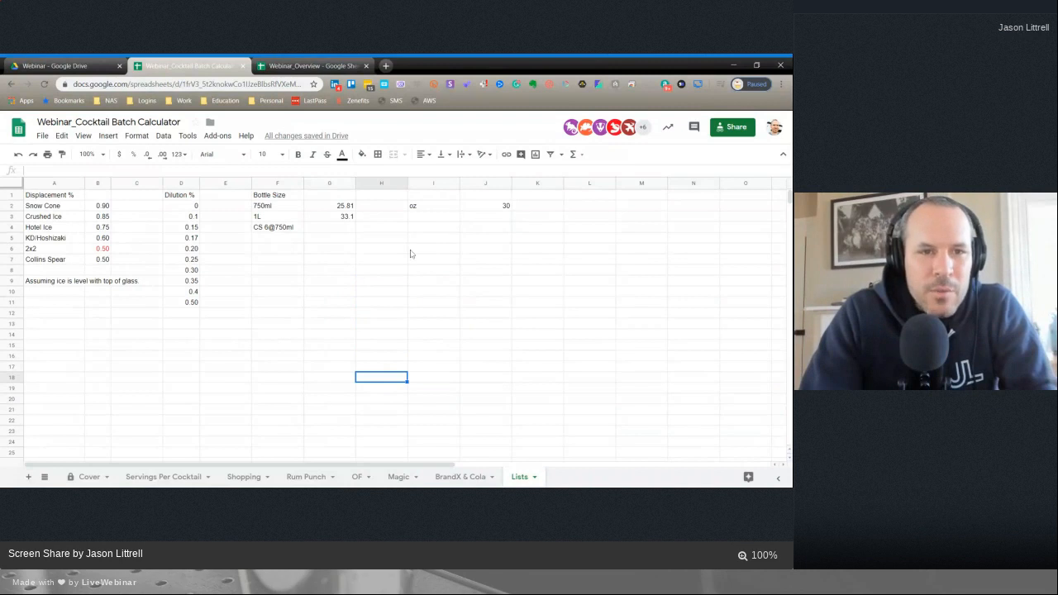
{"action": "left_click", "coordinate": [190, 197]}
{"action": "left_click_drag", "start_coordinate": [191, 200], "coordinate": [193, 302]}
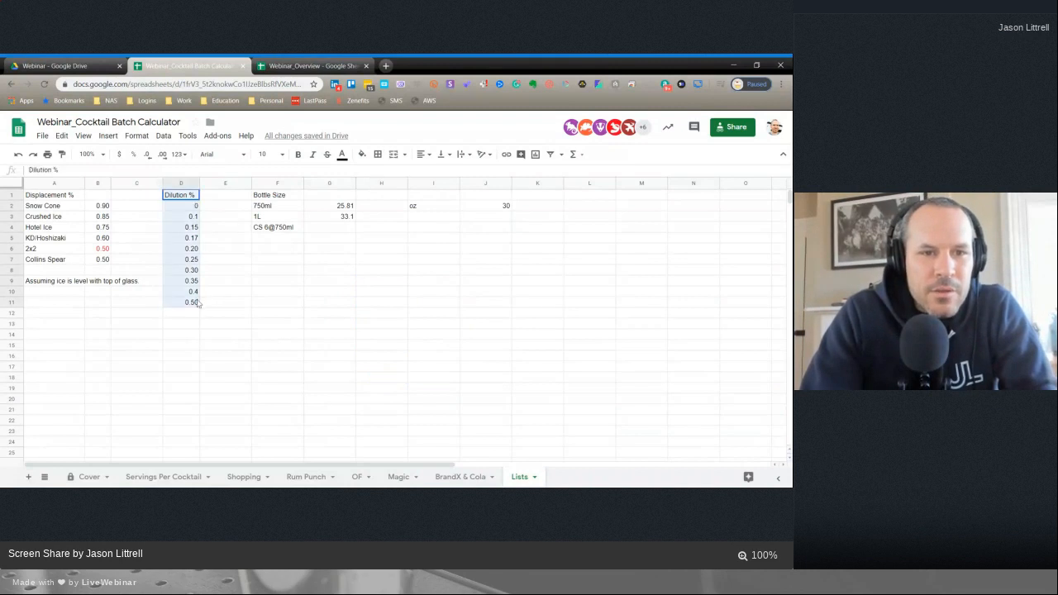
{"action": "left_click", "coordinate": [275, 315]}
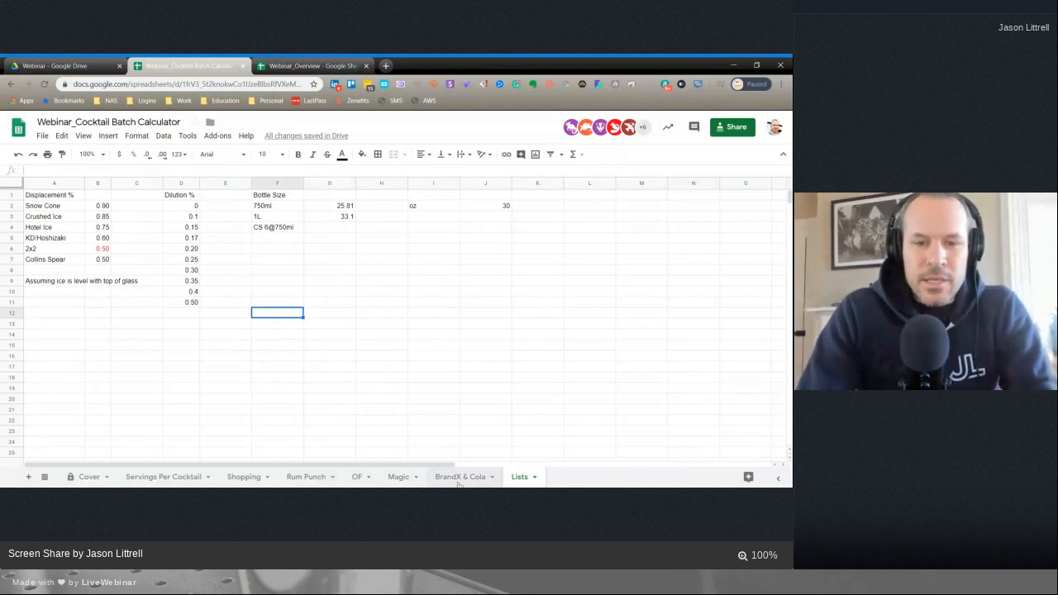
- On the BrandX & Cola sheet, check Glass Oz, try Snow Cone for the ice displacement, and set it to 0.75
{"action": "left_click", "coordinate": [459, 480]}
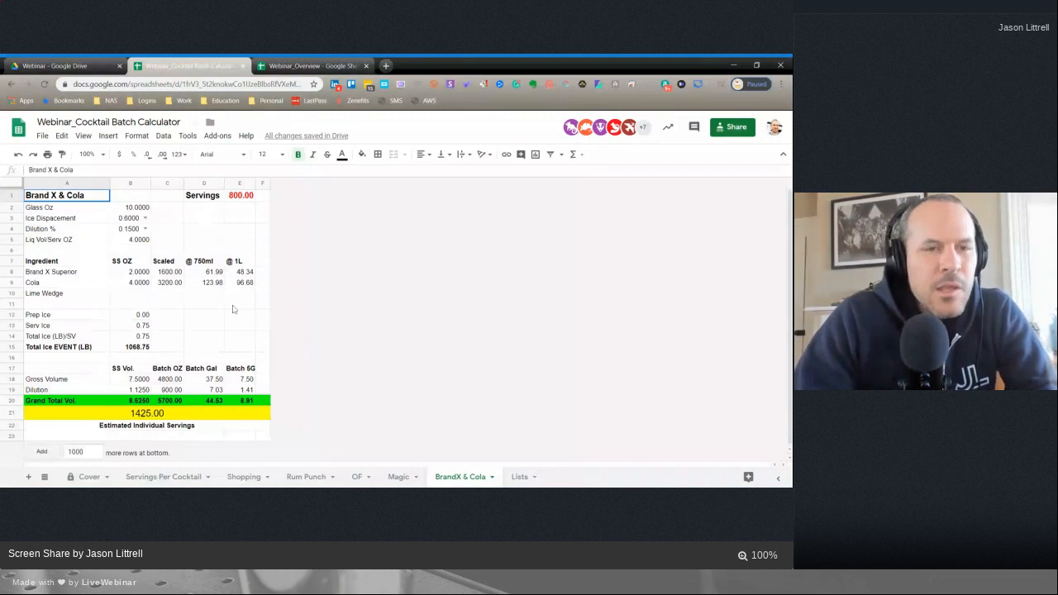
{"action": "left_click", "coordinate": [141, 208]}
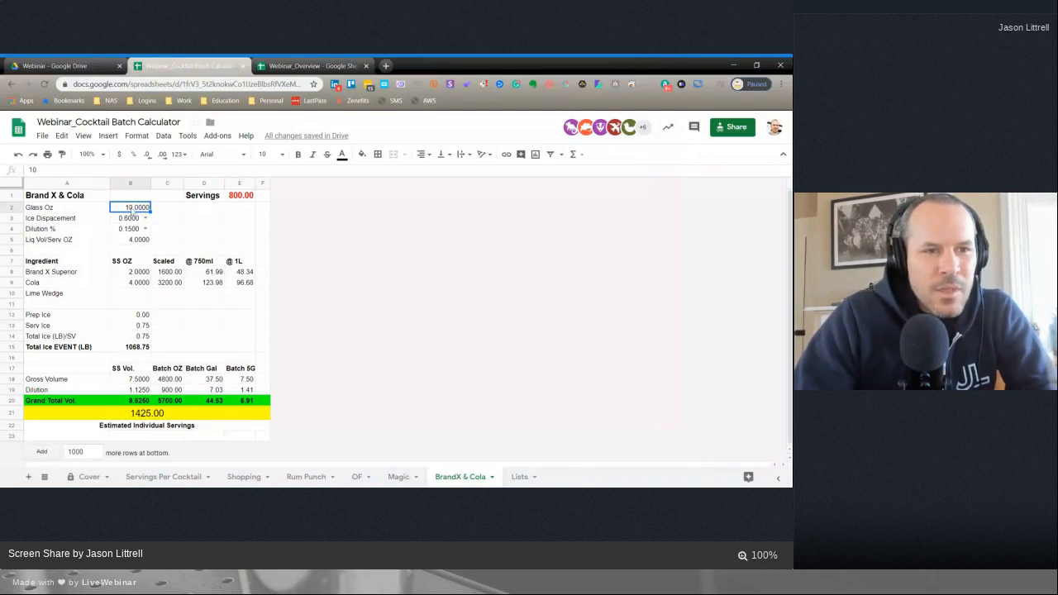
{"action": "left_click", "coordinate": [145, 217]}
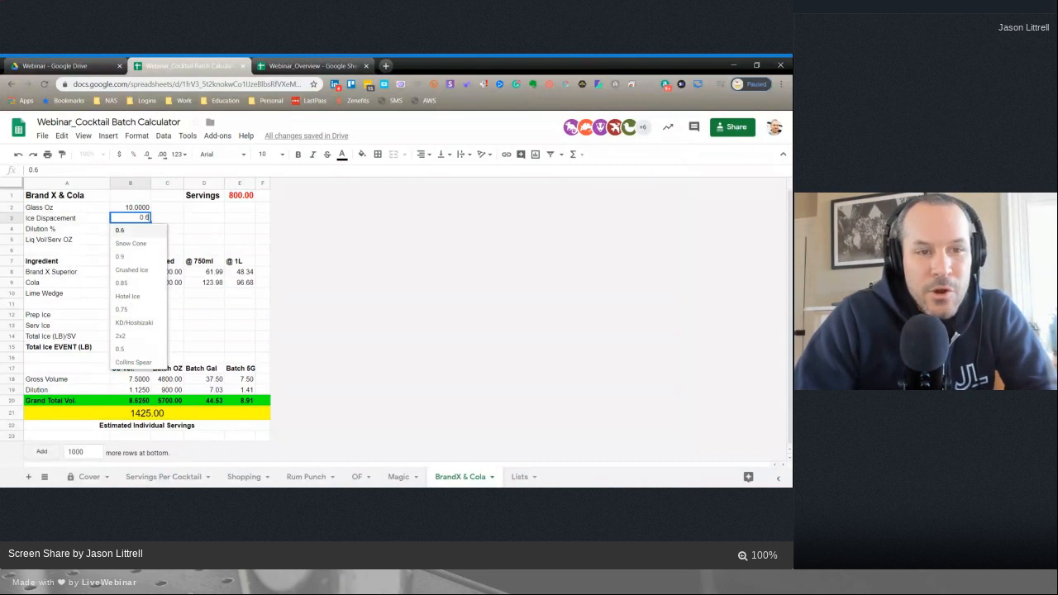
{"action": "left_click", "coordinate": [139, 244]}
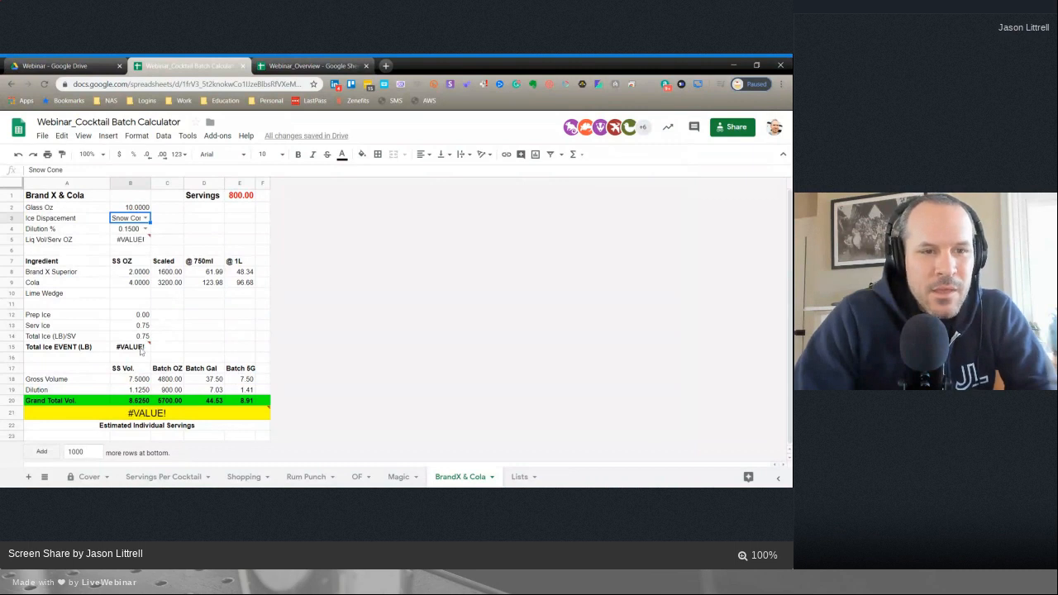
{"action": "left_click", "coordinate": [145, 215]}
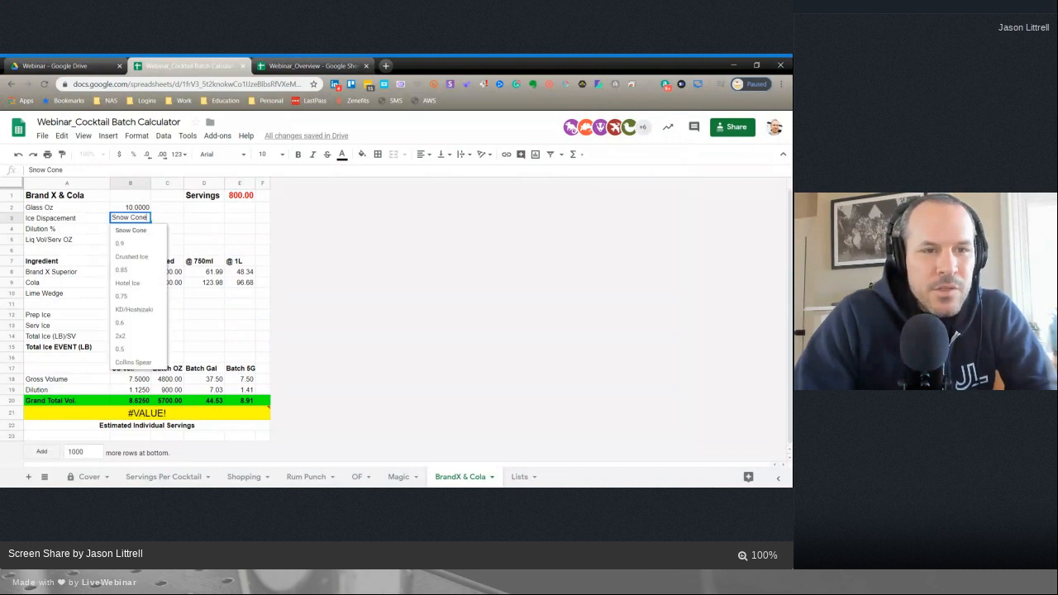
{"action": "left_click", "coordinate": [135, 302]}
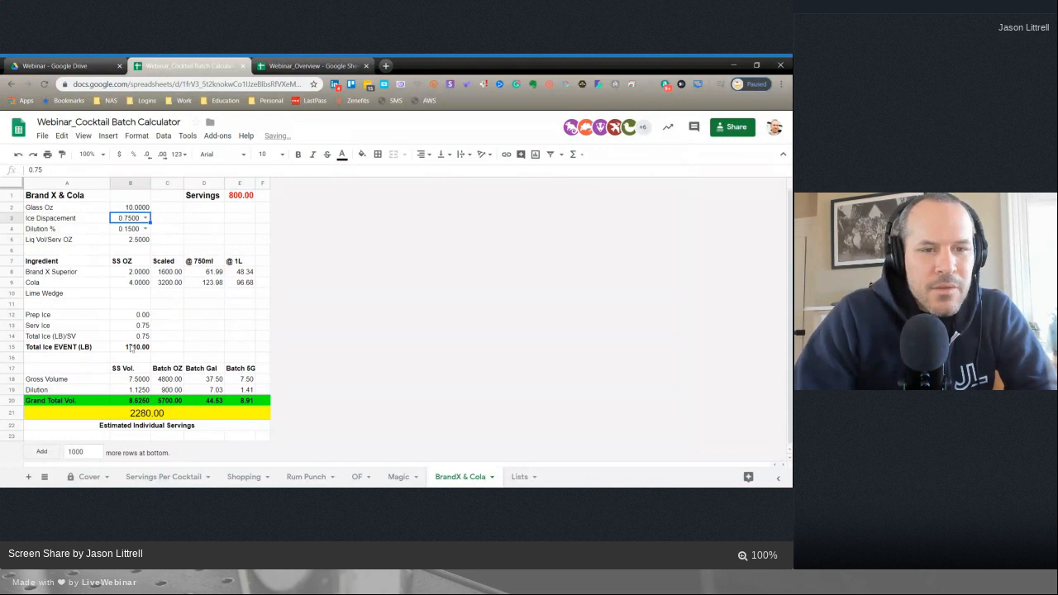
- Trace the Brand X & Cola Servings value to its source on the Servings Per Cocktail sheet, and return to the BrandX & Cola sheet
{"action": "left_click", "coordinate": [246, 196]}
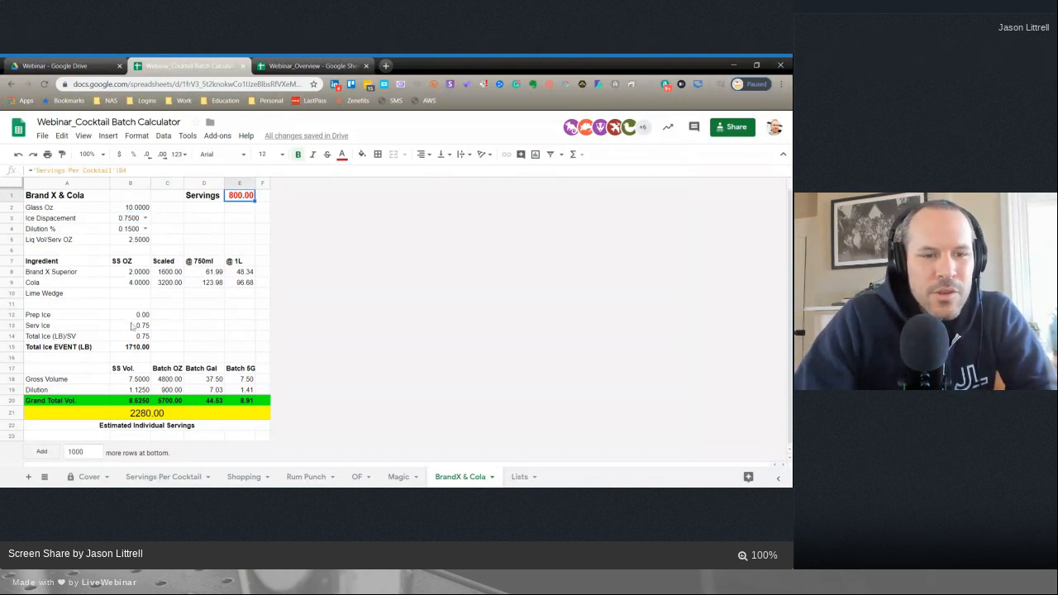
{"action": "left_click", "coordinate": [156, 478]}
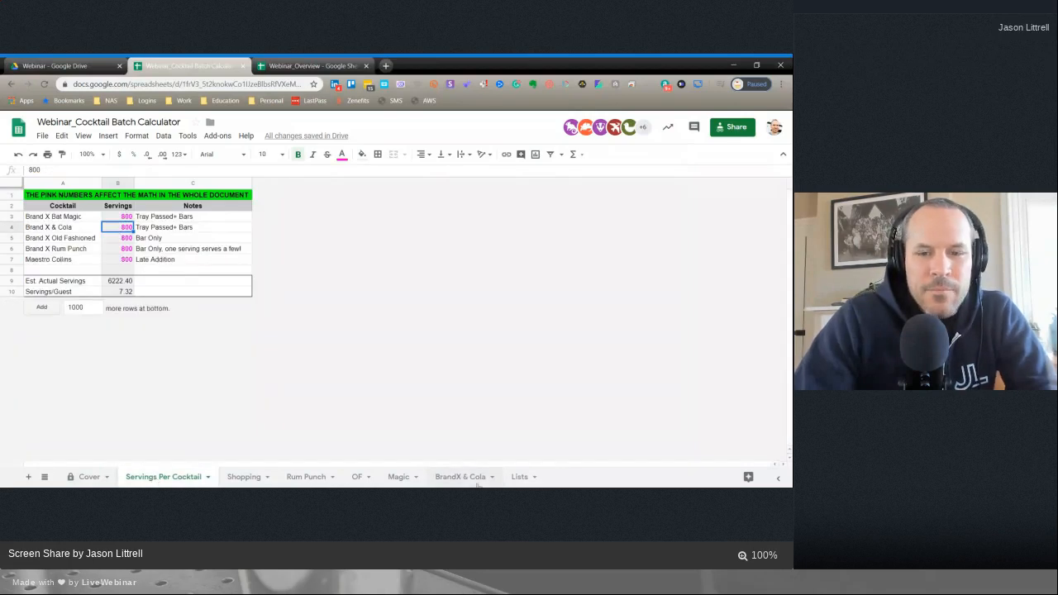
{"action": "left_click", "coordinate": [519, 478]}
{"action": "left_click", "coordinate": [468, 479]}
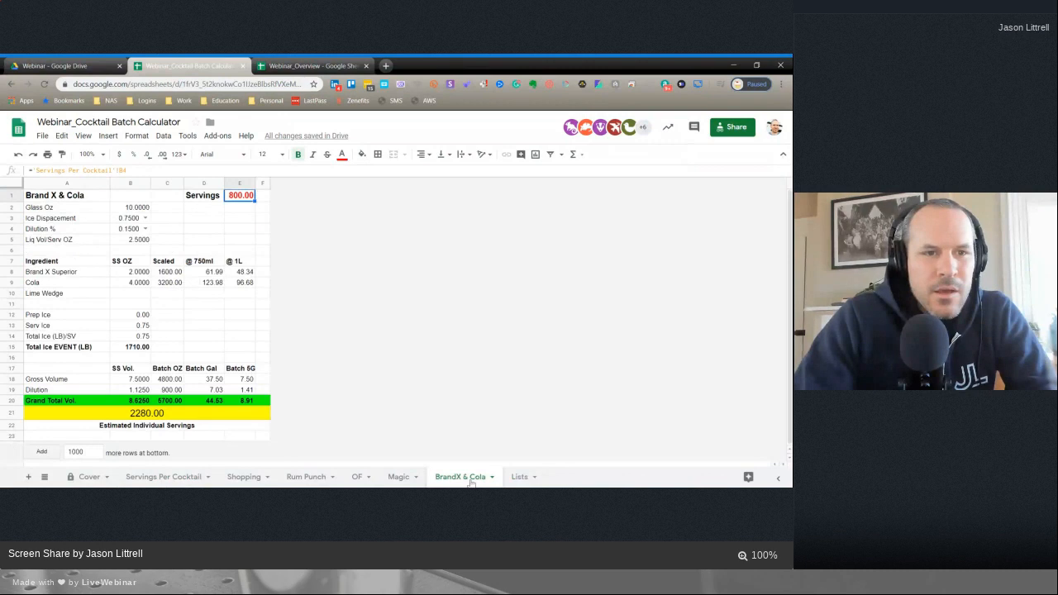
- Review the available choices for Ice Displacement and Dilution % on the BrandX & Cola sheet without changing either value
{"action": "left_click", "coordinate": [132, 217]}
{"action": "left_click", "coordinate": [145, 218]}
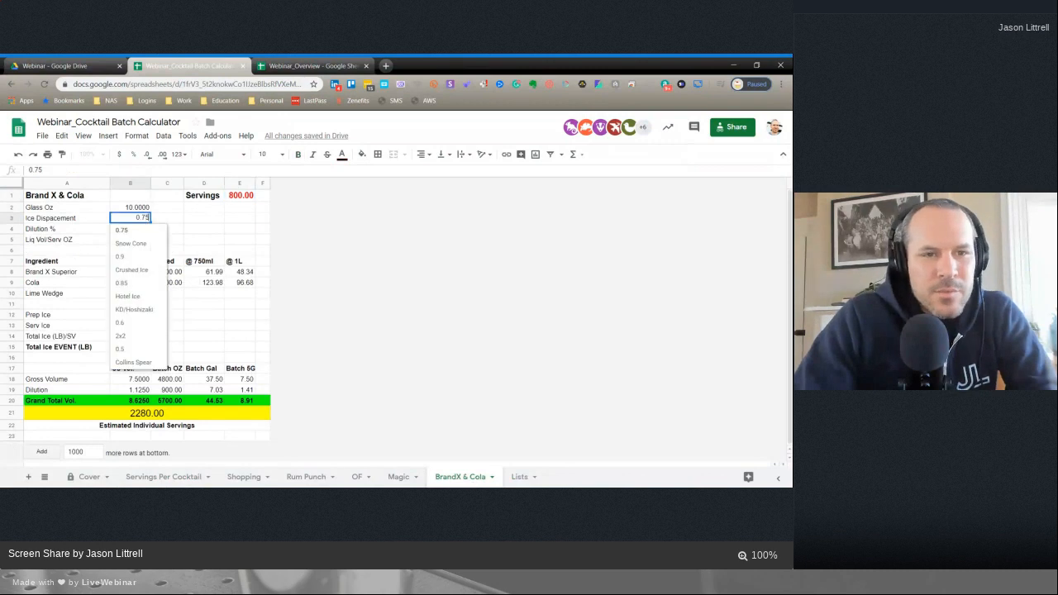
{"action": "left_click", "coordinate": [239, 240]}
{"action": "left_click", "coordinate": [145, 229]}
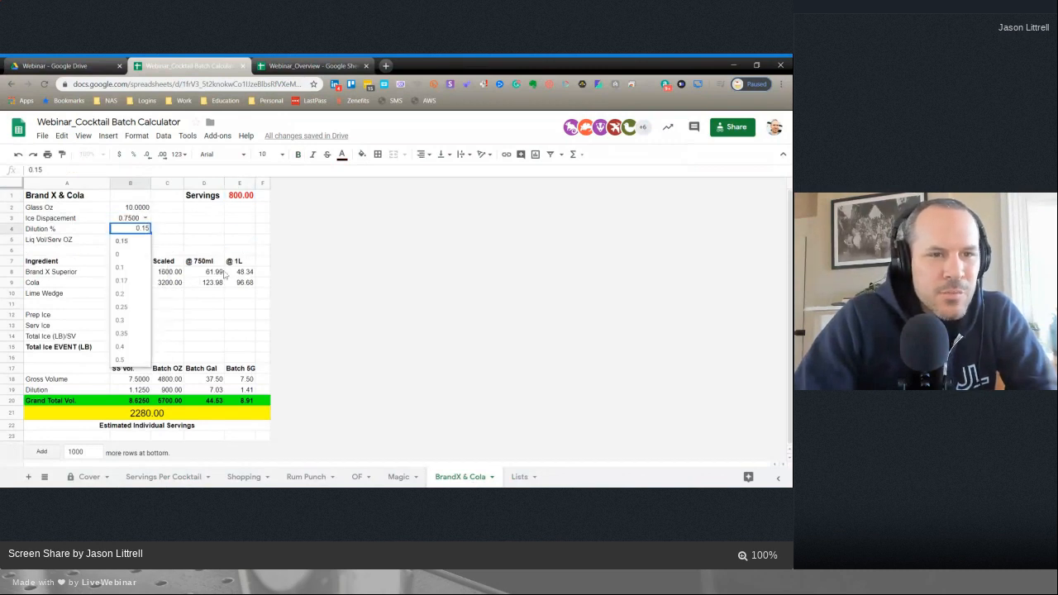
{"action": "left_click", "coordinate": [181, 219]}
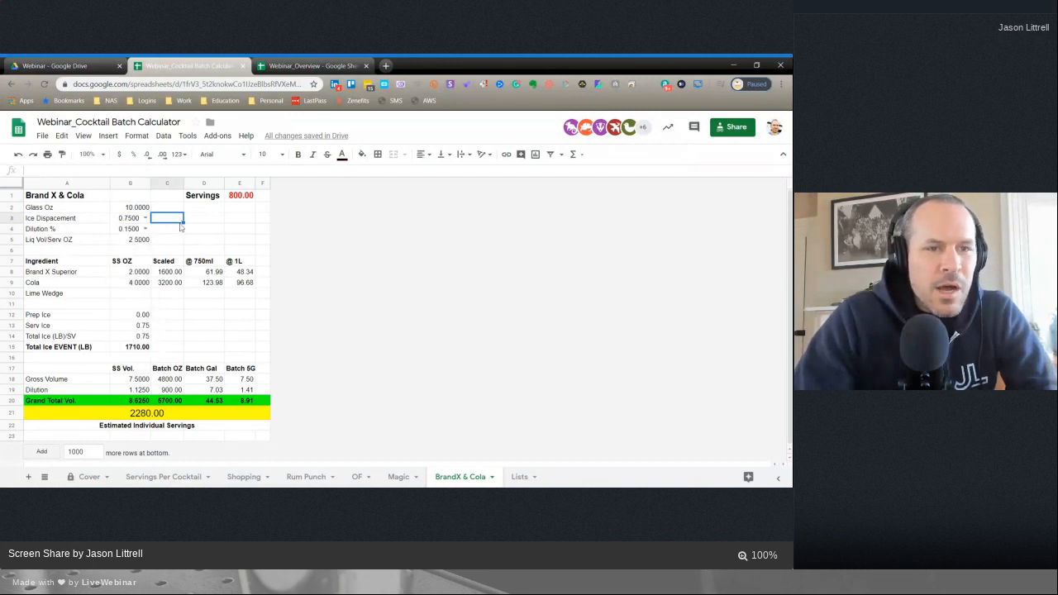
- Examine the Liq Vol/Serv OZ formula in B5, including its Glass Oz times ice displacement part, and leave it unchanged
{"action": "left_click", "coordinate": [142, 242]}
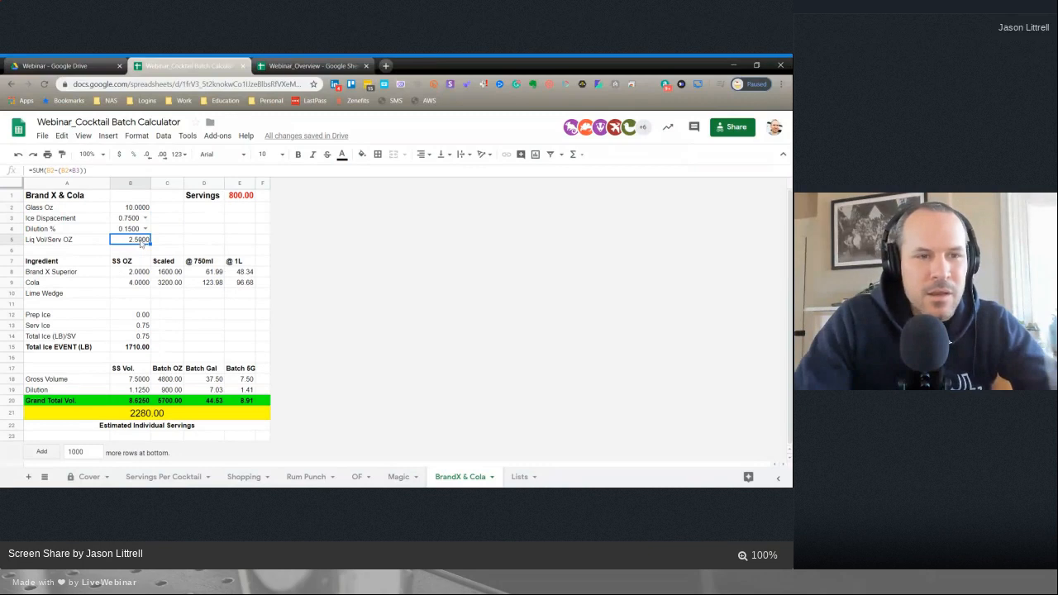
{"action": "double_click", "coordinate": [142, 242]}
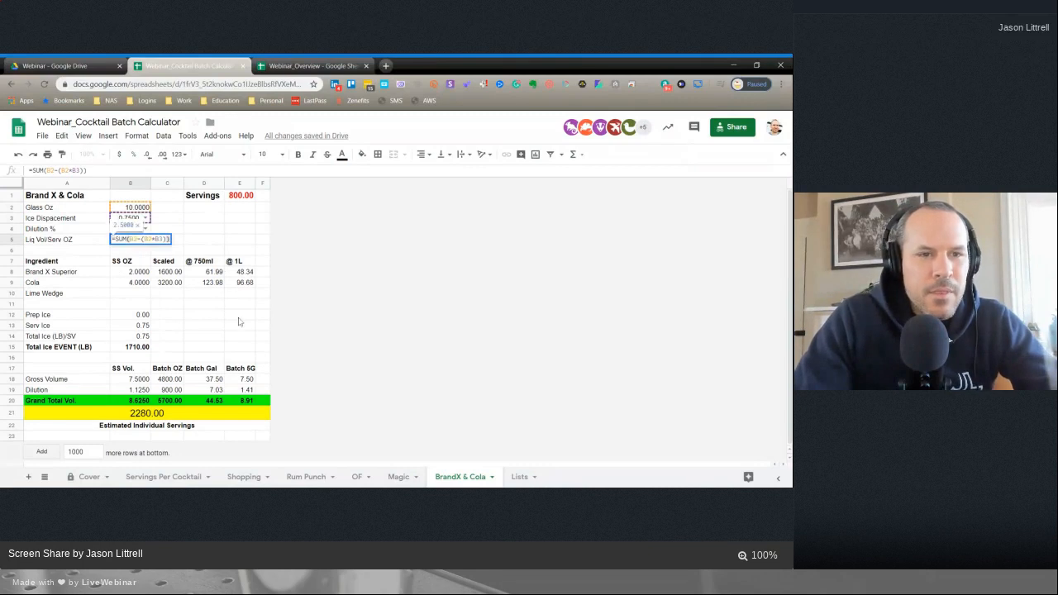
{"action": "left_click", "coordinate": [239, 318]}
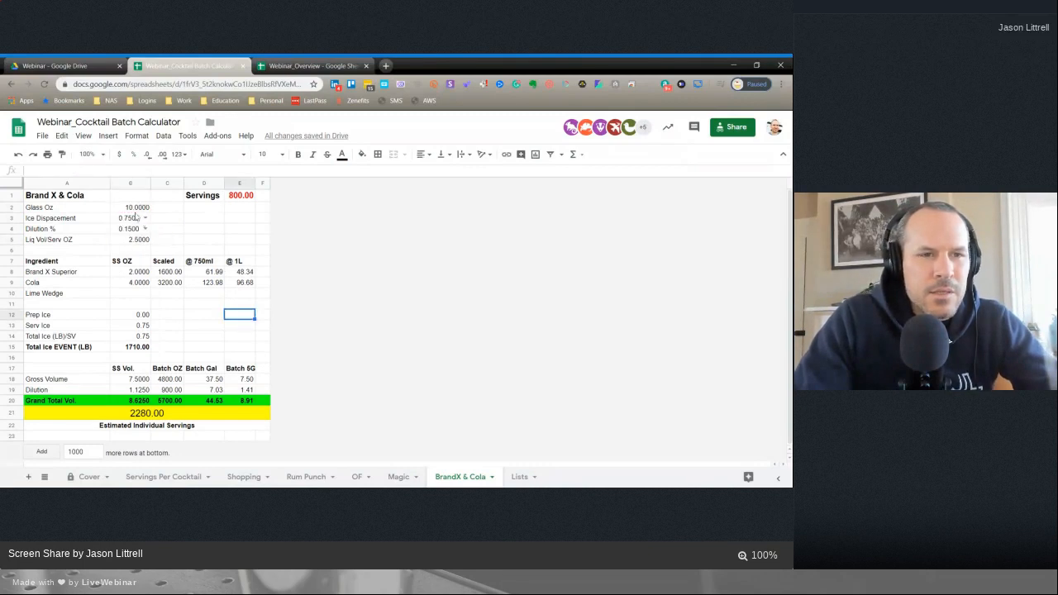
{"action": "double_click", "coordinate": [140, 239]}
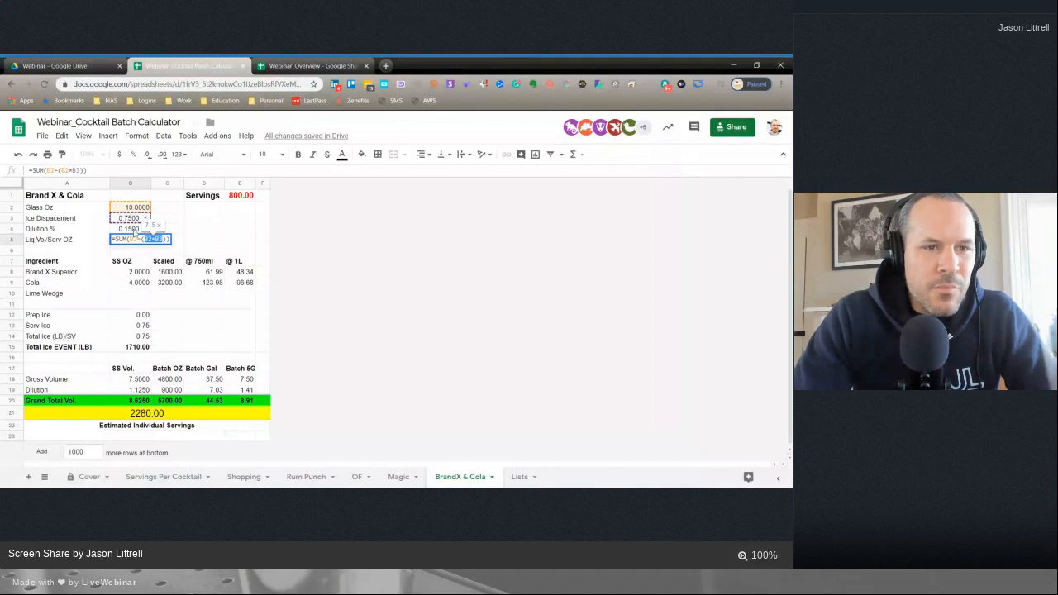
{"action": "left_click", "coordinate": [138, 209]}
{"action": "double_click", "coordinate": [144, 240]}
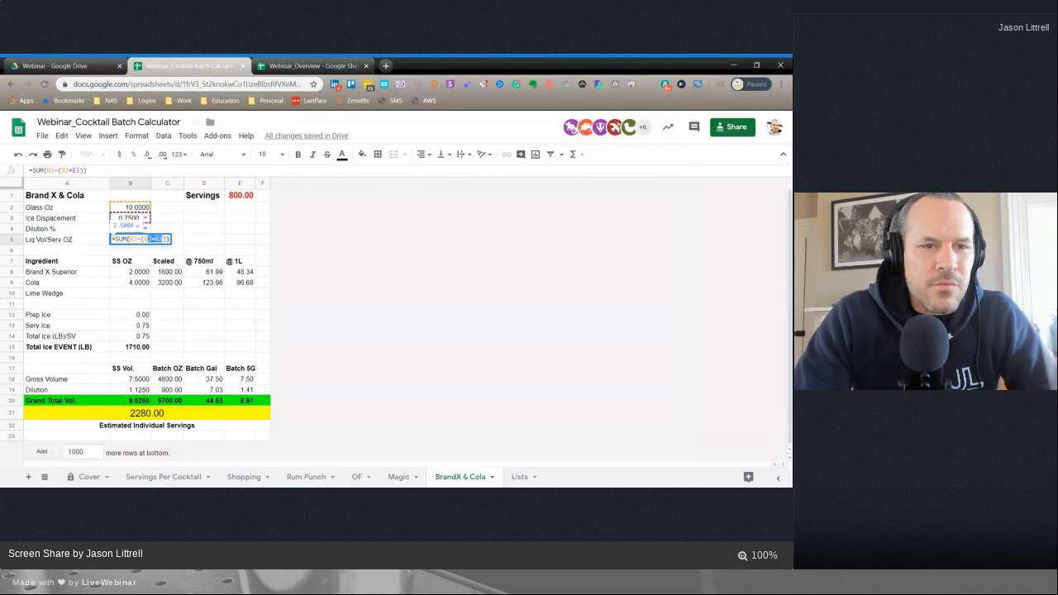
{"action": "left_click_drag", "start_coordinate": [141, 239], "coordinate": [163, 239]}
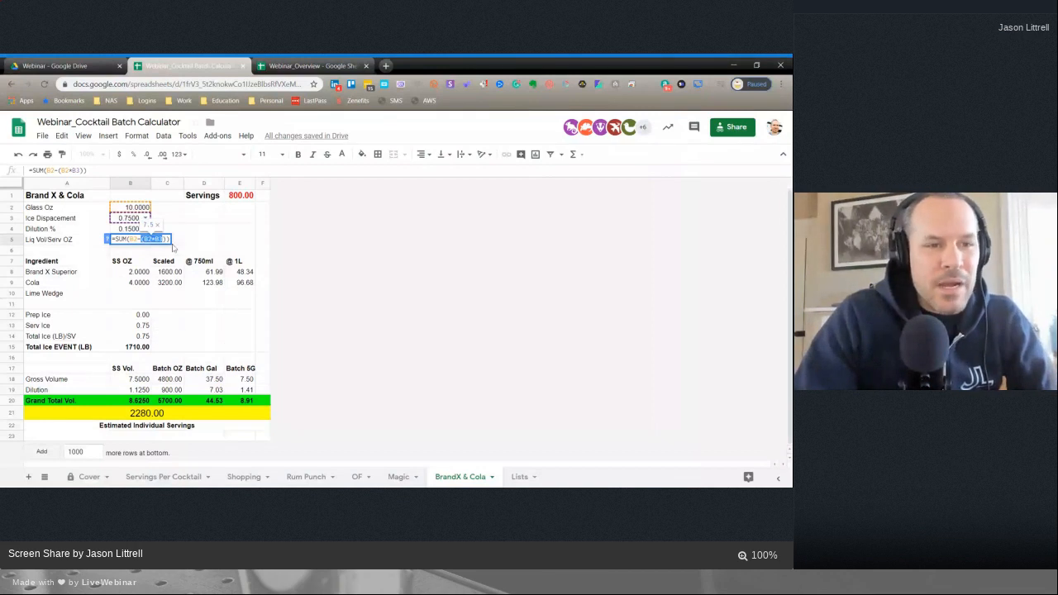
{"action": "left_click", "coordinate": [240, 250]}
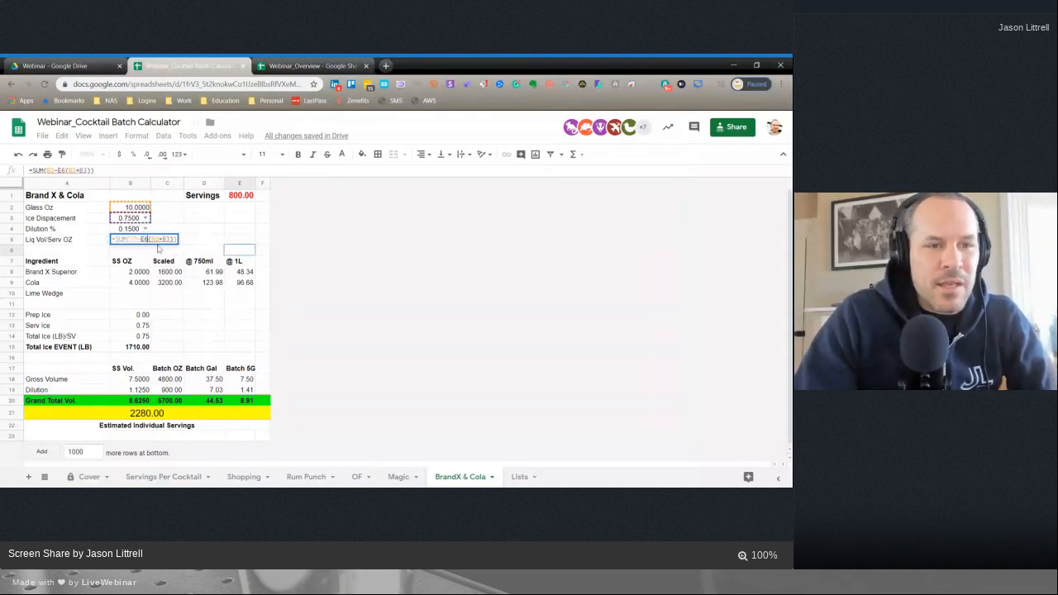
{"action": "left_click", "coordinate": [139, 272]}
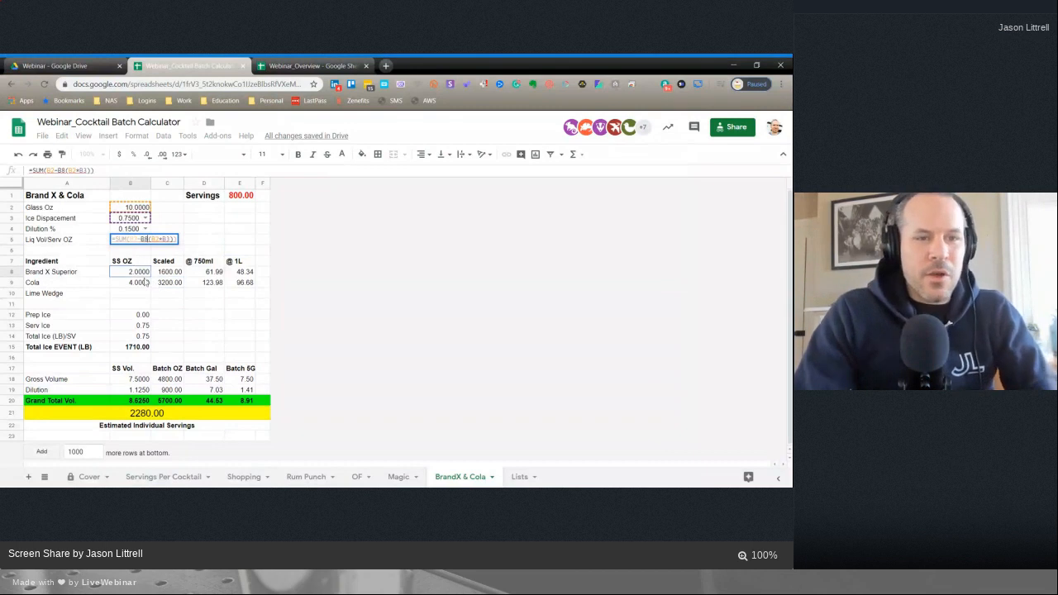
{"action": "key", "text": "Escape"}
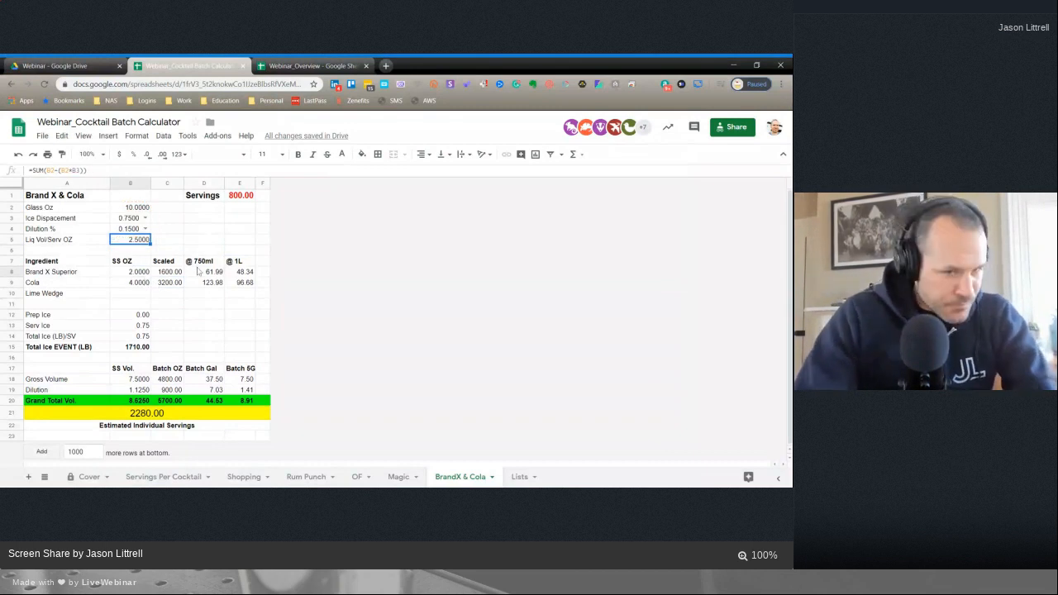
- Review the SS OZ amounts for Brand X Superior, Cola and Lime Wedge against the liquid volume per serving
{"action": "left_click_drag", "start_coordinate": [142, 271], "coordinate": [143, 294]}
{"action": "left_click", "coordinate": [128, 263]}
{"action": "left_click", "coordinate": [142, 240]}
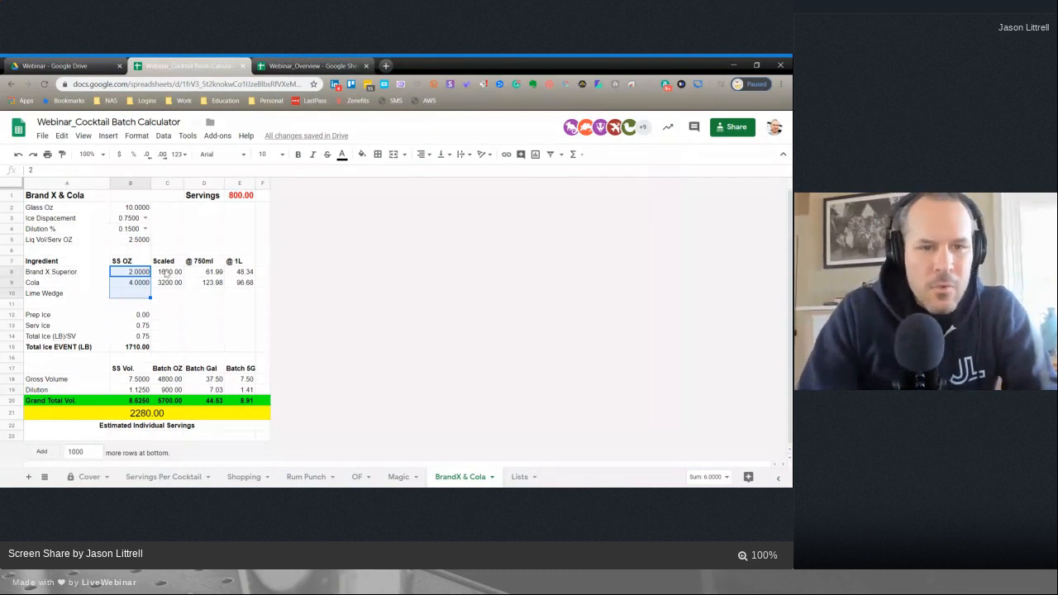
{"action": "left_click", "coordinate": [141, 295]}
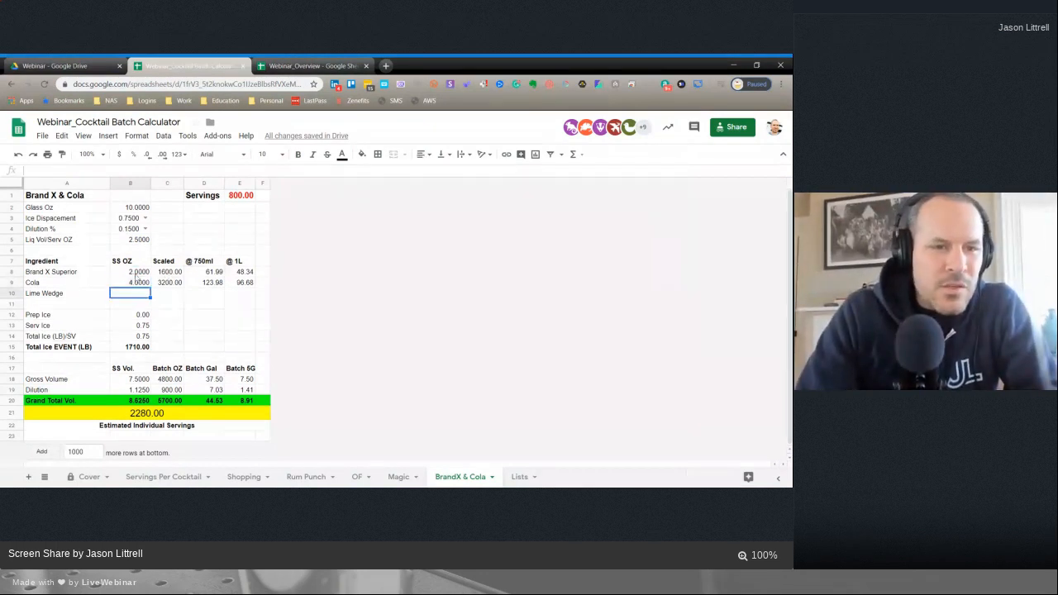
{"action": "left_click_drag", "start_coordinate": [136, 275], "coordinate": [136, 286]}
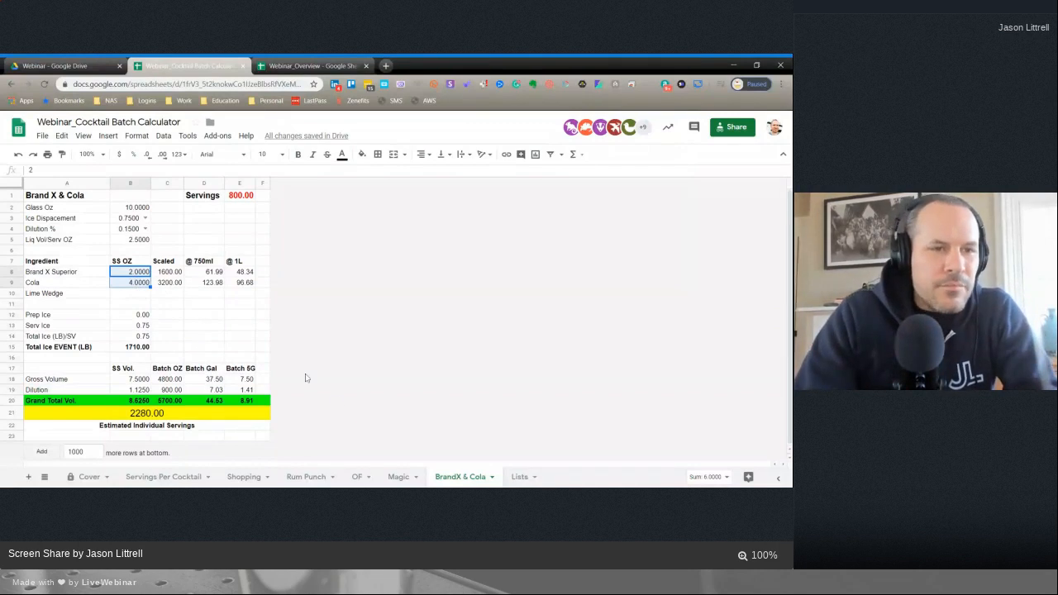
{"action": "left_click", "coordinate": [167, 337]}
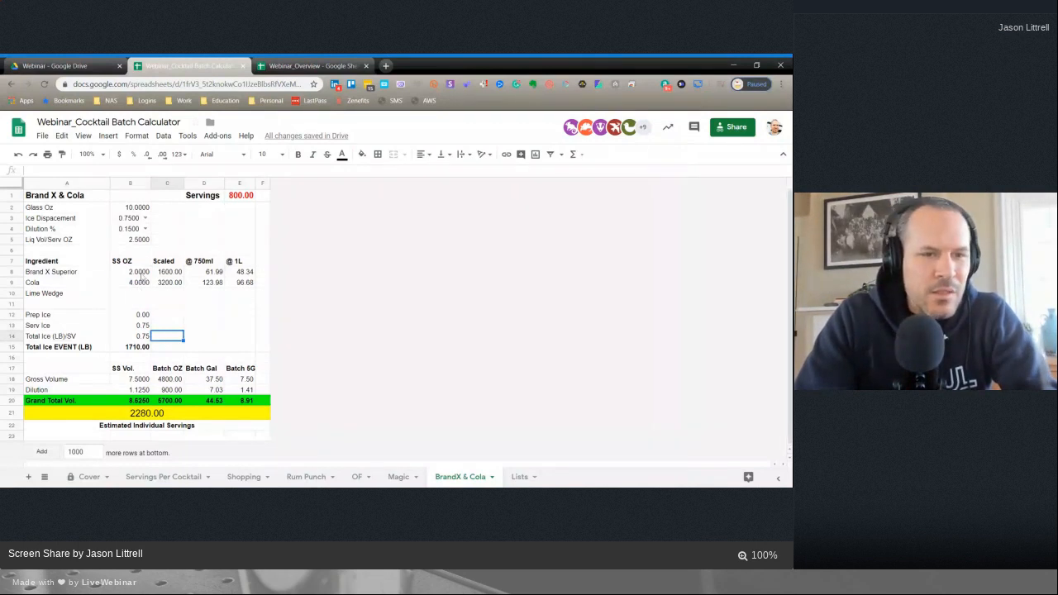
{"action": "left_click_drag", "start_coordinate": [142, 276], "coordinate": [131, 282]}
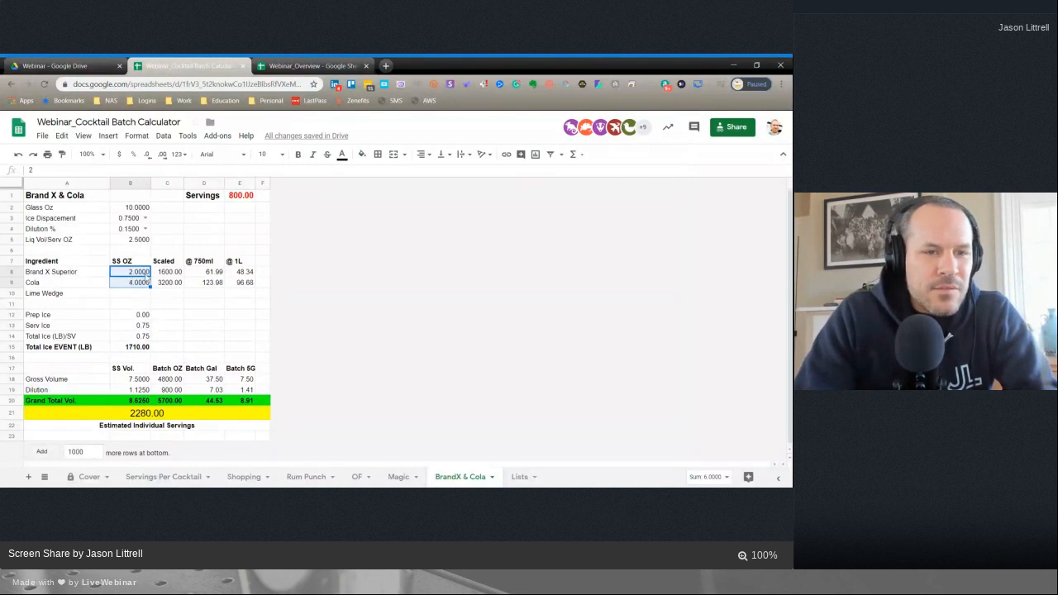
- Inspect the Scaled formula for Brand X Superior in C8 and the Servings reference in E1 that it multiplies by
{"action": "left_click", "coordinate": [169, 274]}
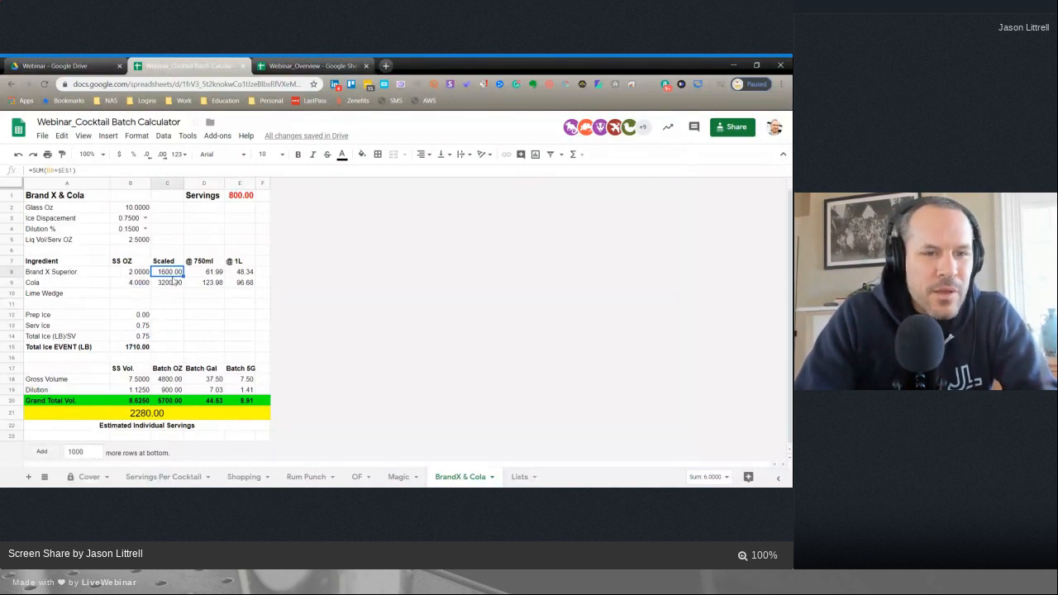
{"action": "left_click", "coordinate": [246, 200]}
{"action": "key", "text": "Return"}
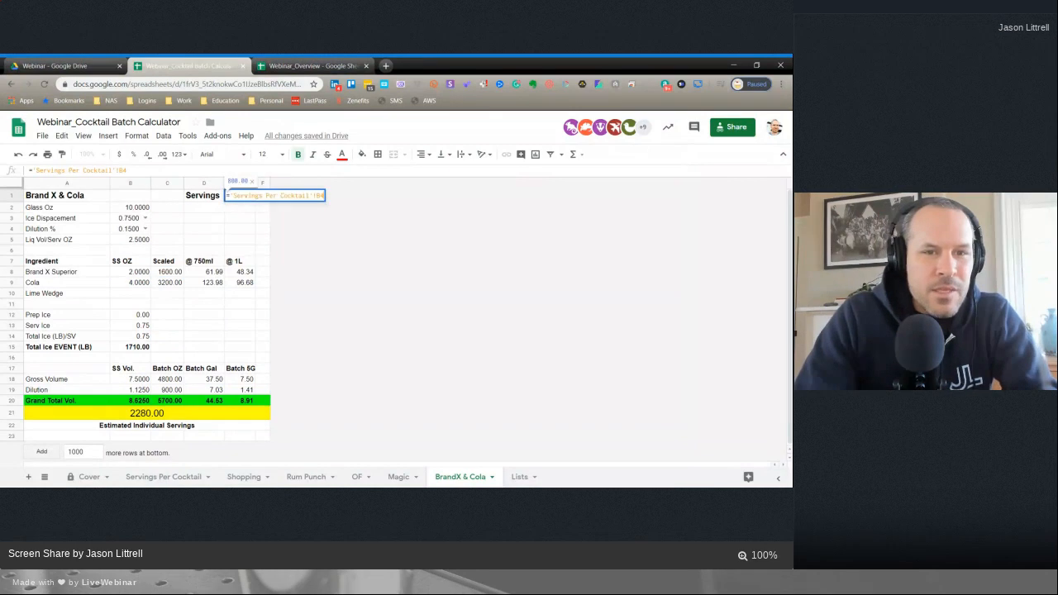
{"action": "key", "text": "Return"}
{"action": "left_click", "coordinate": [239, 199]}
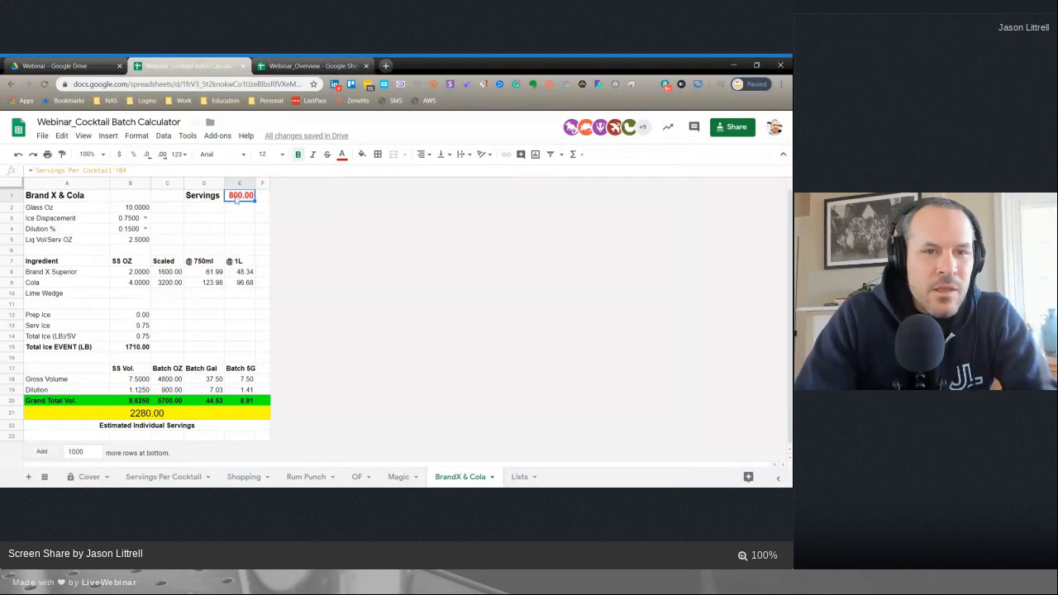
{"action": "left_click", "coordinate": [170, 273]}
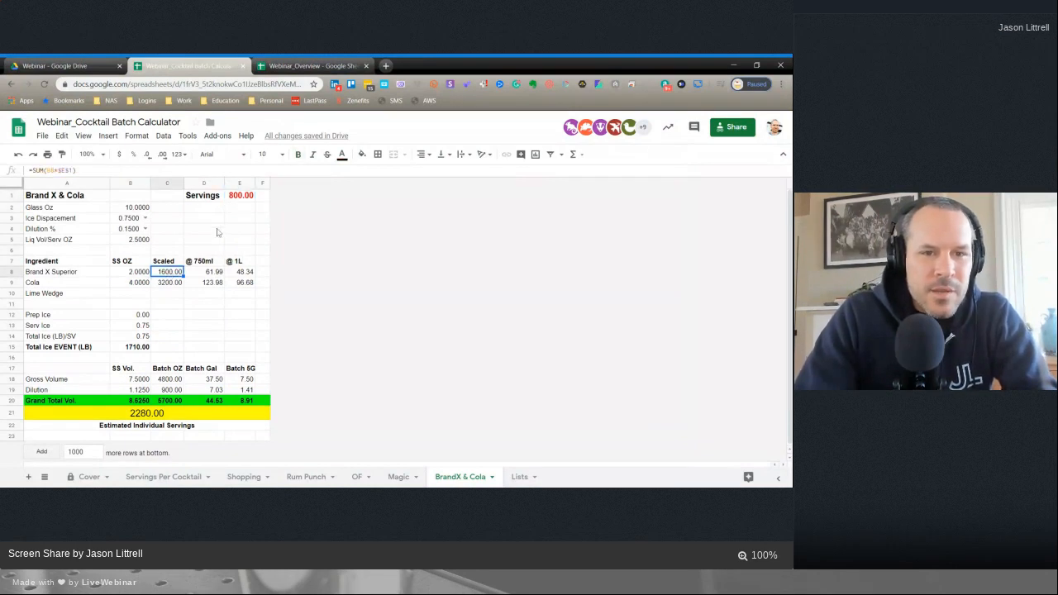
{"action": "double_click", "coordinate": [170, 274]}
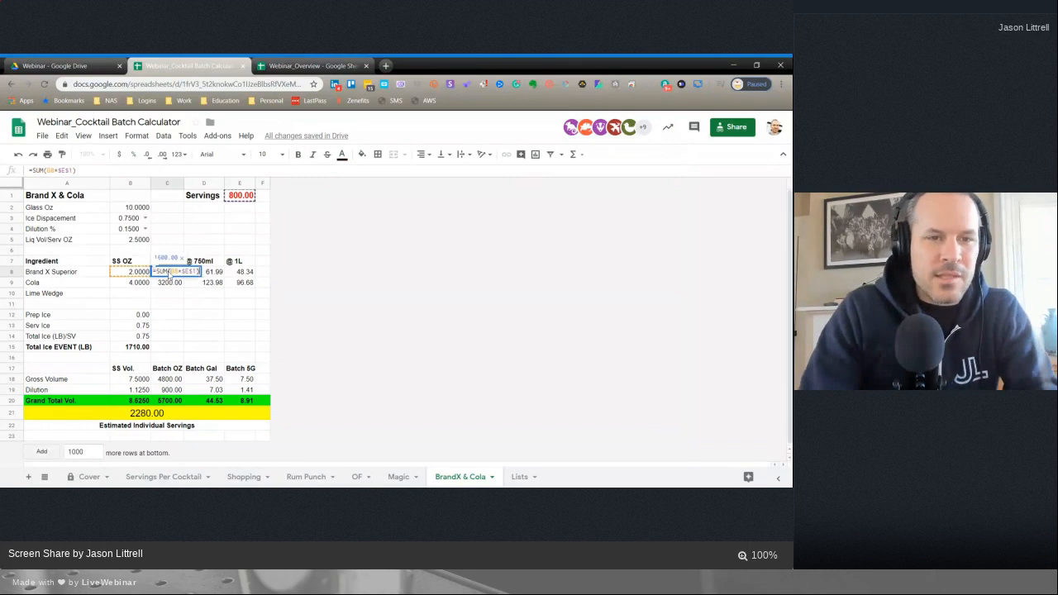
{"action": "left_click", "coordinate": [200, 315]}
- Check the 750ml and 1L bottle count formulas for Brand X Superior in D8 and E8
{"action": "left_click", "coordinate": [210, 274]}
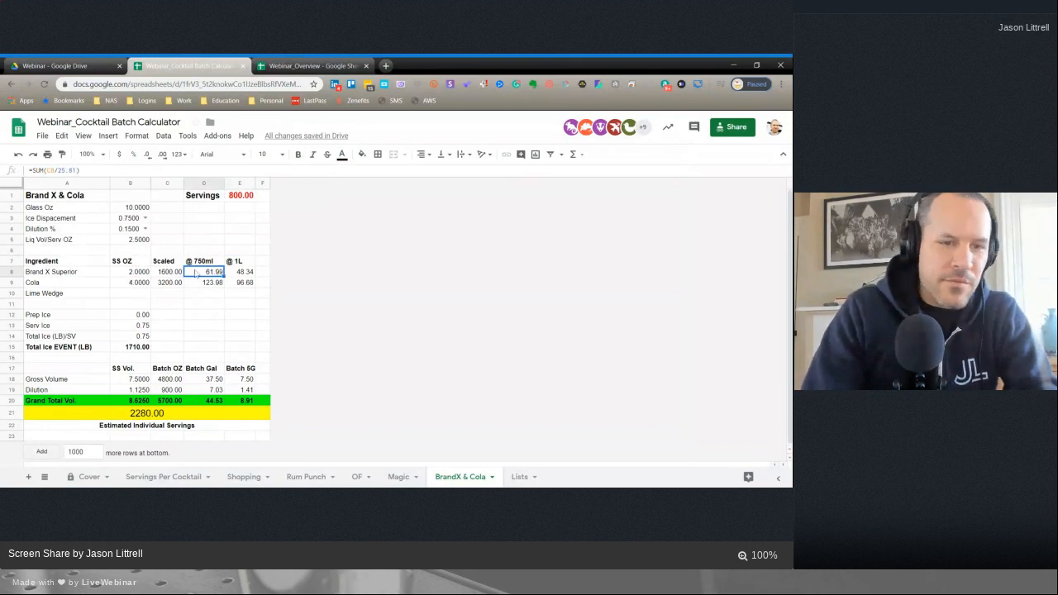
{"action": "left_click", "coordinate": [240, 273]}
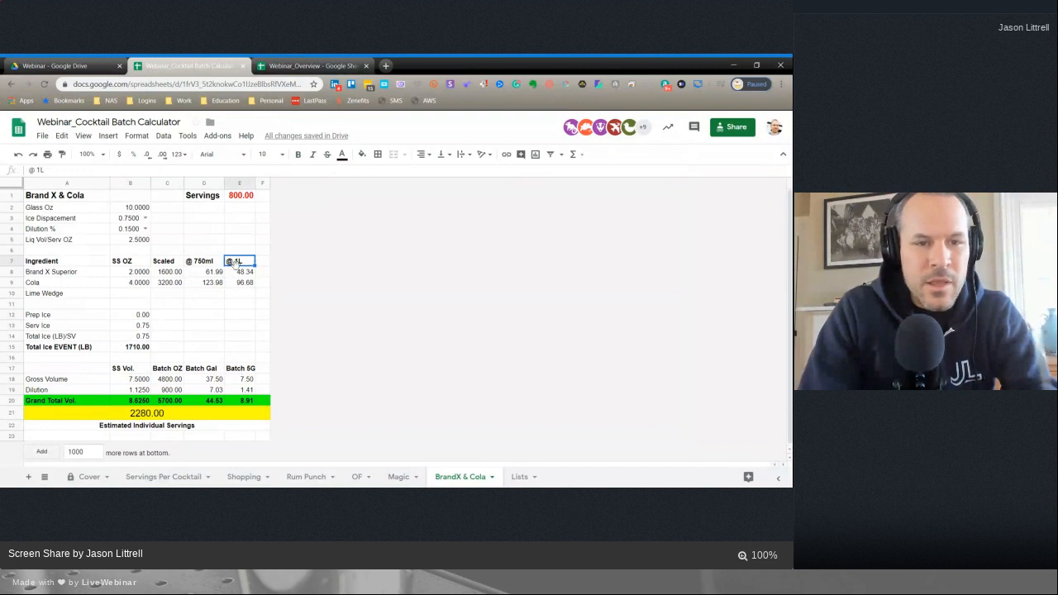
{"action": "double_click", "coordinate": [240, 273]}
{"action": "left_click", "coordinate": [222, 317]}
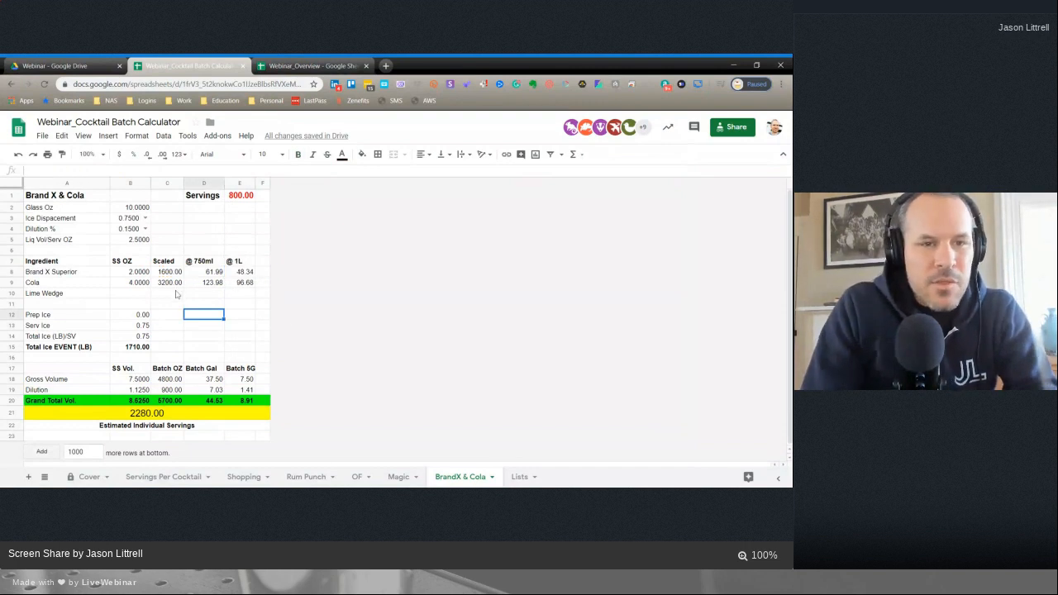
- Examine the ice rows from Prep Ice and Serv Ice through Total Ice (LB)/SV and Total Ice EVENT (LB)
{"action": "left_click", "coordinate": [139, 317]}
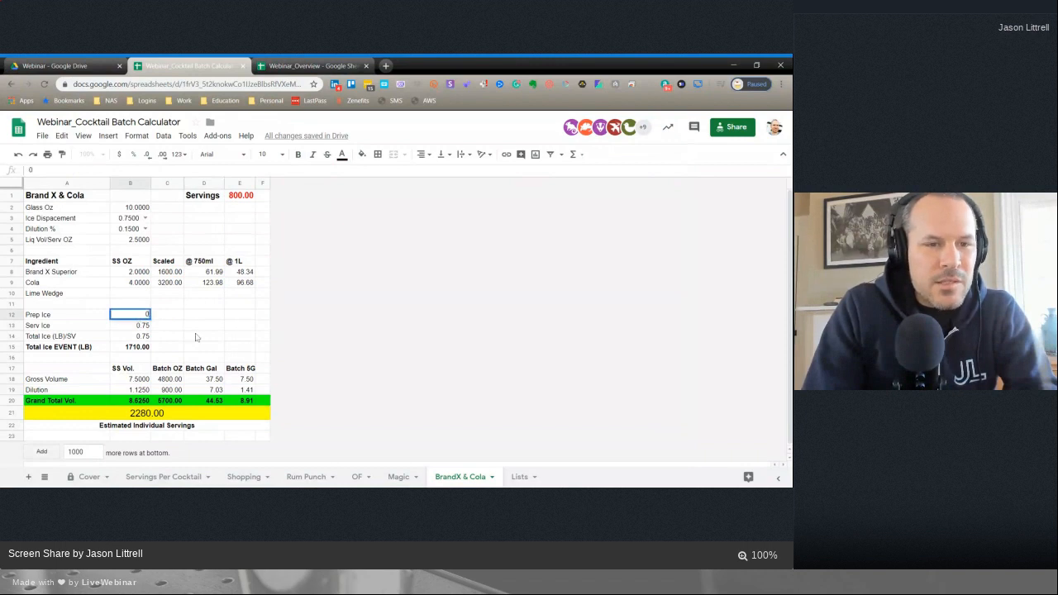
{"action": "left_click", "coordinate": [174, 338]}
{"action": "left_click", "coordinate": [137, 319]}
{"action": "left_click", "coordinate": [140, 326]}
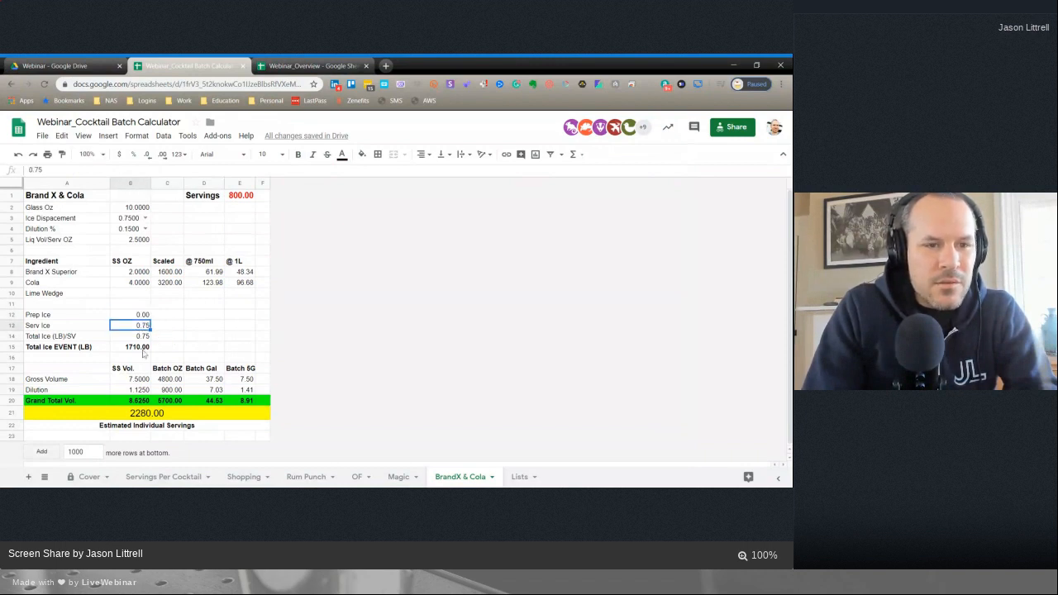
{"action": "key", "text": "Down"}
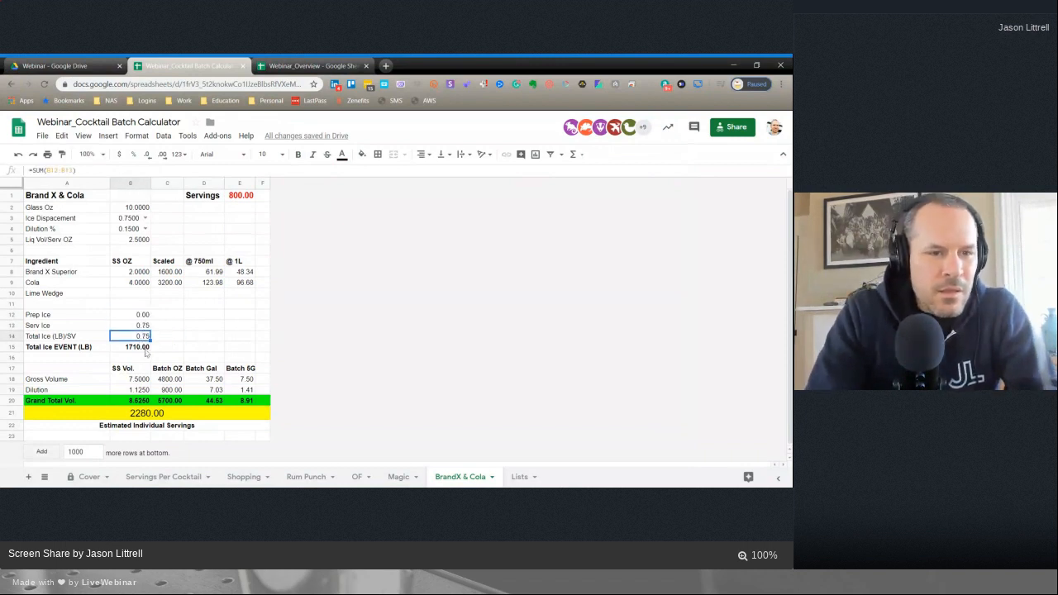
{"action": "left_click", "coordinate": [142, 349]}
{"action": "left_click", "coordinate": [141, 337]}
{"action": "left_click", "coordinate": [174, 326]}
{"action": "left_click", "coordinate": [144, 328]}
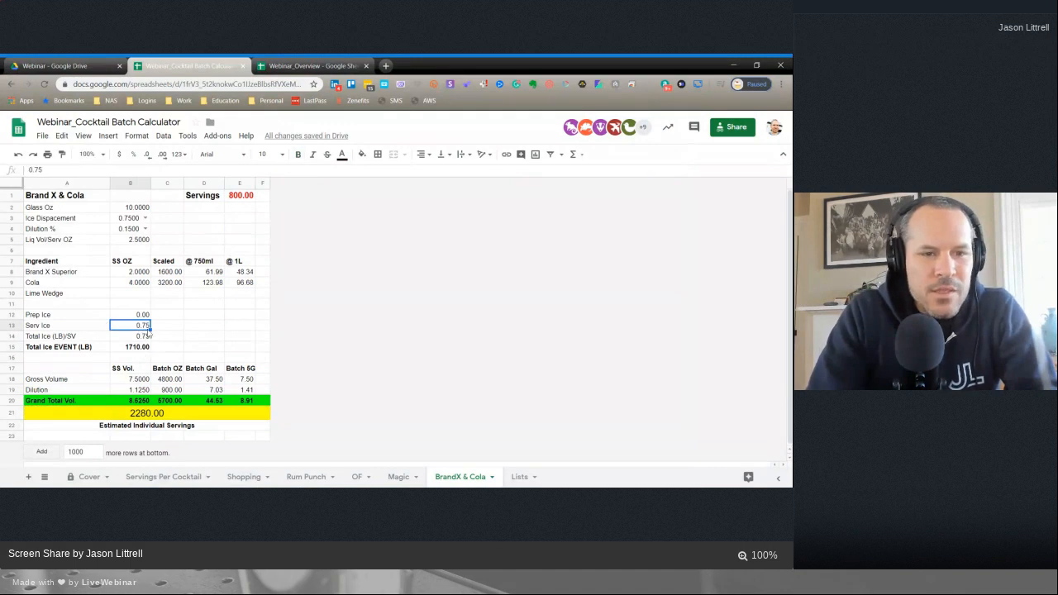
- Add the note "Weight Values for Ice" in cell C13 beside the Serv Ice value
{"action": "left_click", "coordinate": [169, 326]}
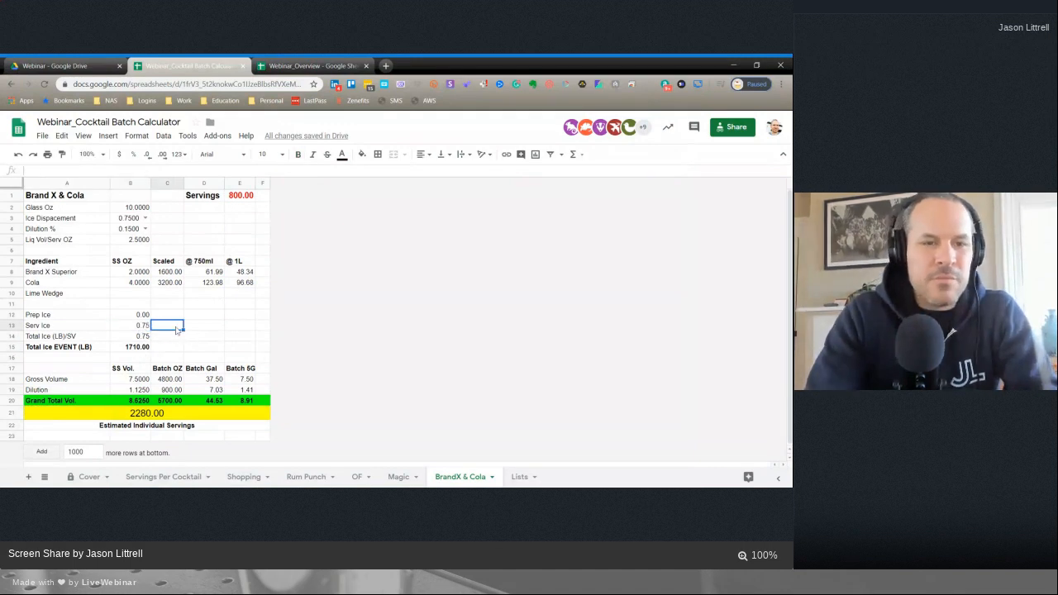
{"action": "type", "text": "Weight Values for Ice"}
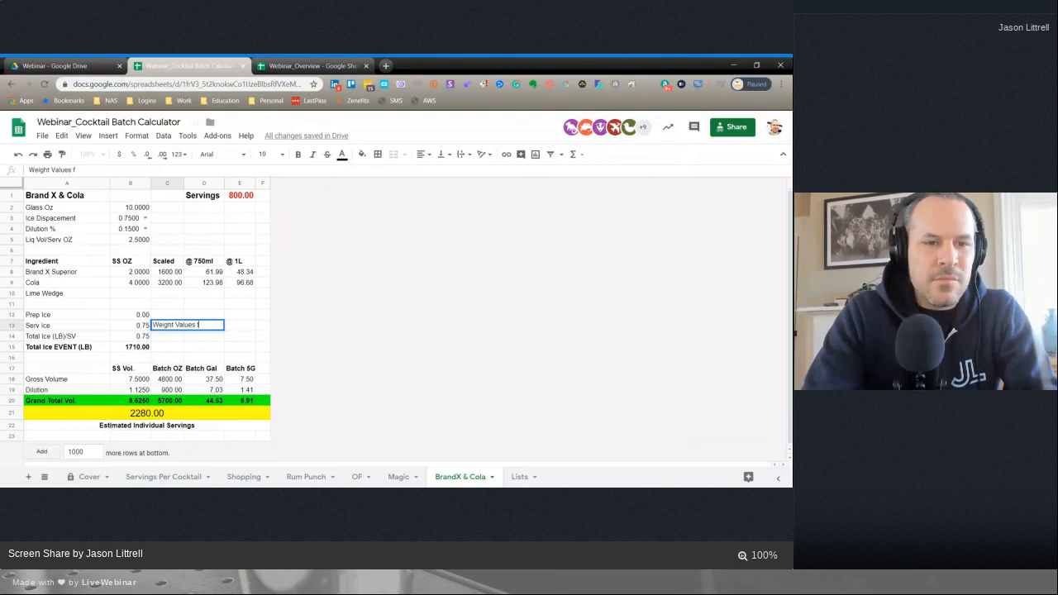
{"action": "key", "text": "Return"}
{"action": "left_click", "coordinate": [203, 347]}
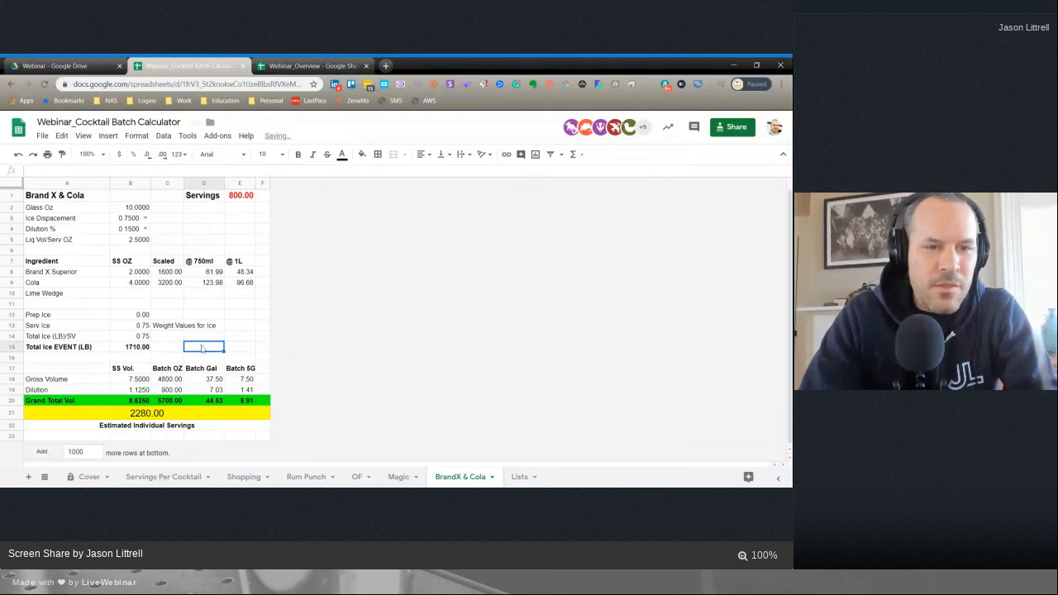
- Set both the Serv Ice and Prep Ice values on the BrandX & Cola sheet to 0.25
{"action": "left_click", "coordinate": [145, 331]}
{"action": "type", "text": "0.25"}
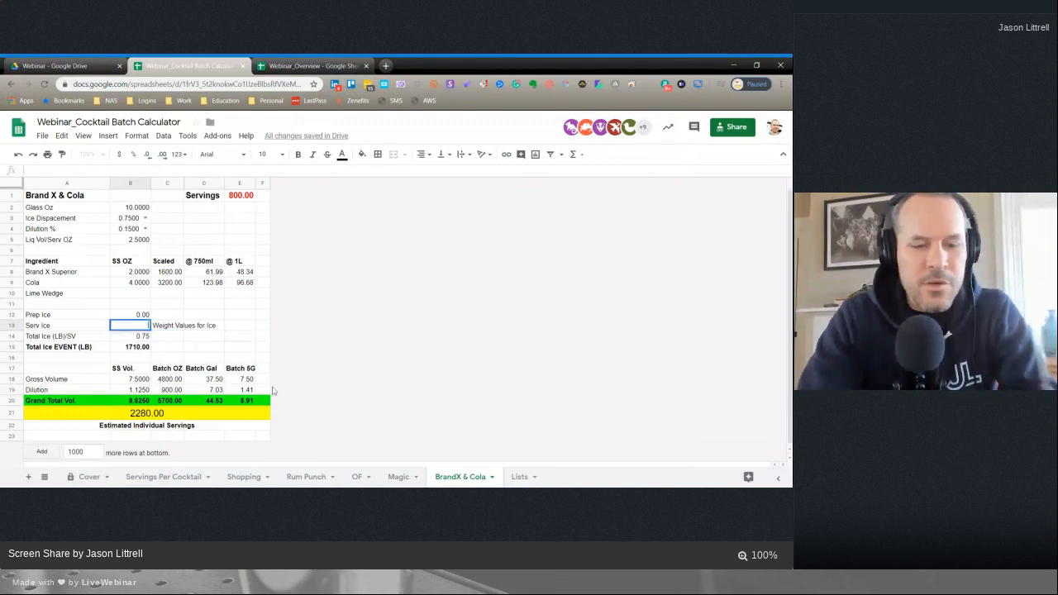
{"action": "key", "text": "Return"}
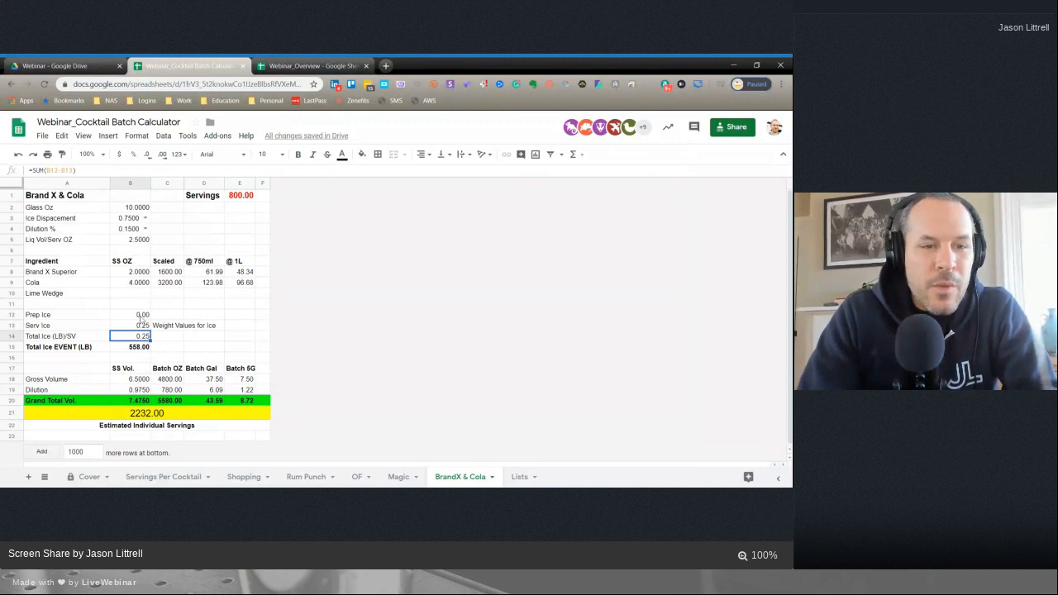
{"action": "left_click", "coordinate": [142, 318]}
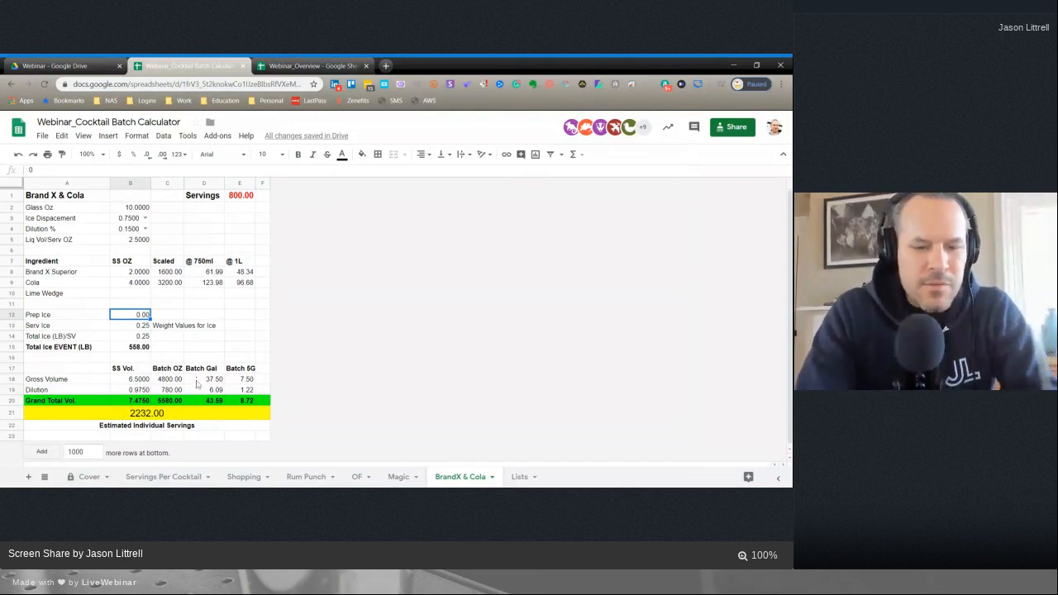
{"action": "type", "text": ".25"}
{"action": "key", "text": "Return"}
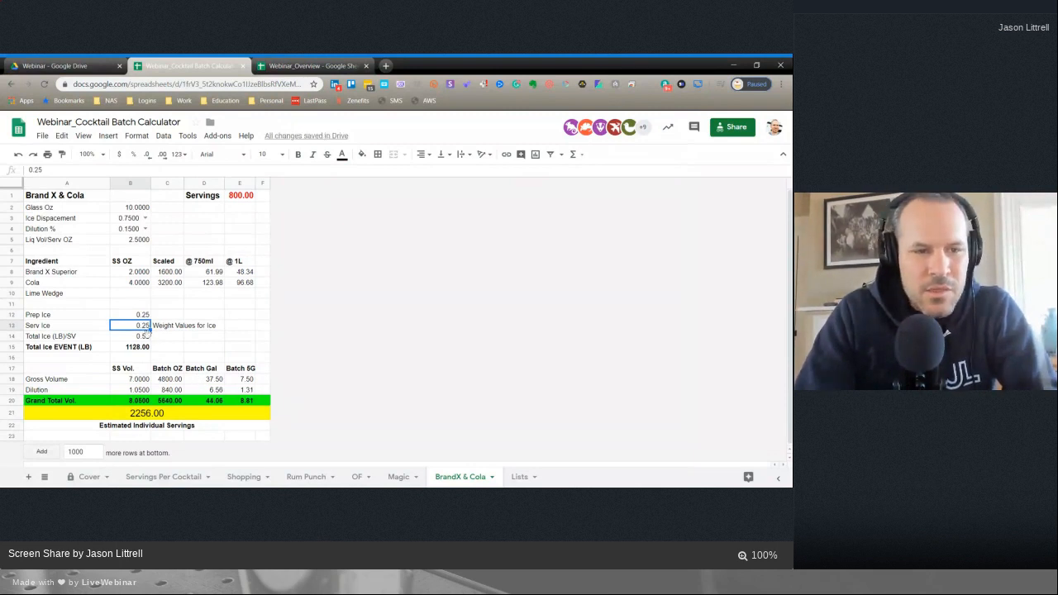
- Inspect the Total Ice (LB)/SV formula in B14 and the Total Ice EVENT (LB) formula in B15
{"action": "double_click", "coordinate": [147, 337]}
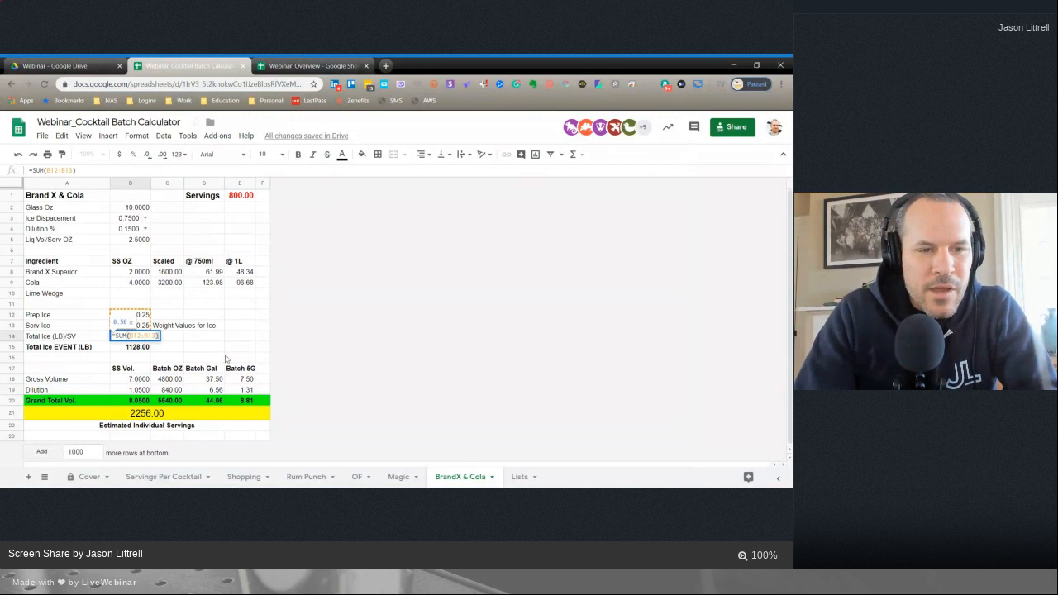
{"action": "left_click", "coordinate": [226, 359]}
{"action": "double_click", "coordinate": [147, 348]}
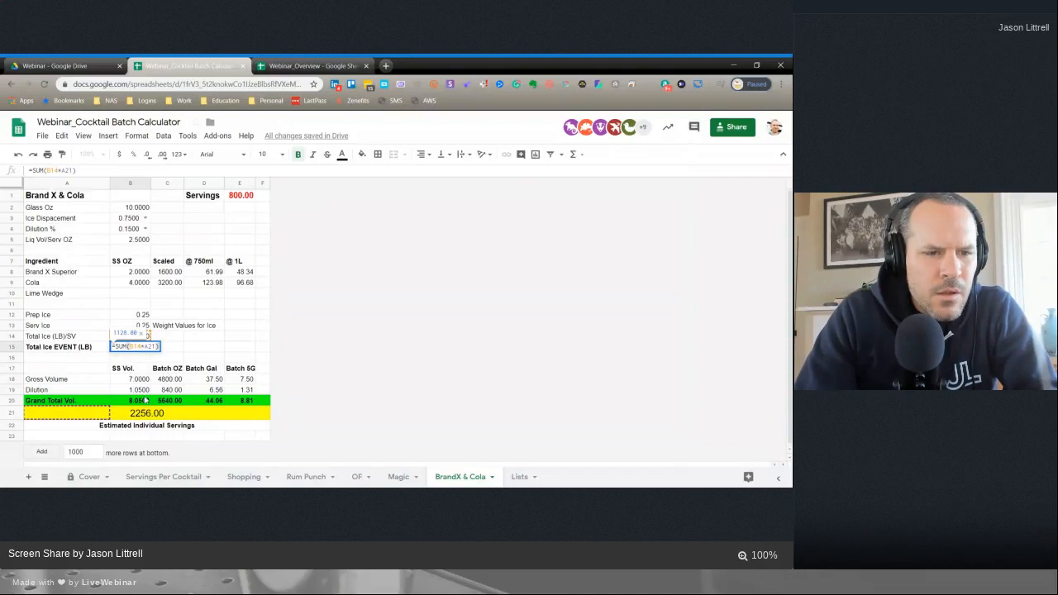
{"action": "scroll", "coordinate": [143, 401], "scroll_direction": "down", "scroll_amount": 1}
{"action": "left_click", "coordinate": [250, 355]}
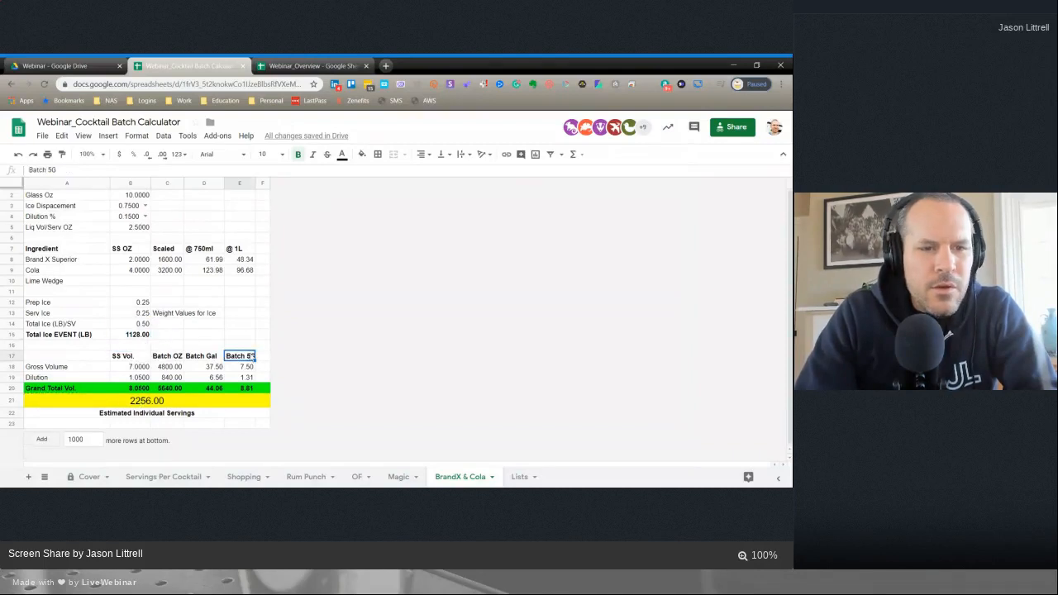
- Rewrite the Total Ice EVENT (LB) formula in B15 to multiply B14 by the Servings cell E1
{"action": "double_click", "coordinate": [141, 340]}
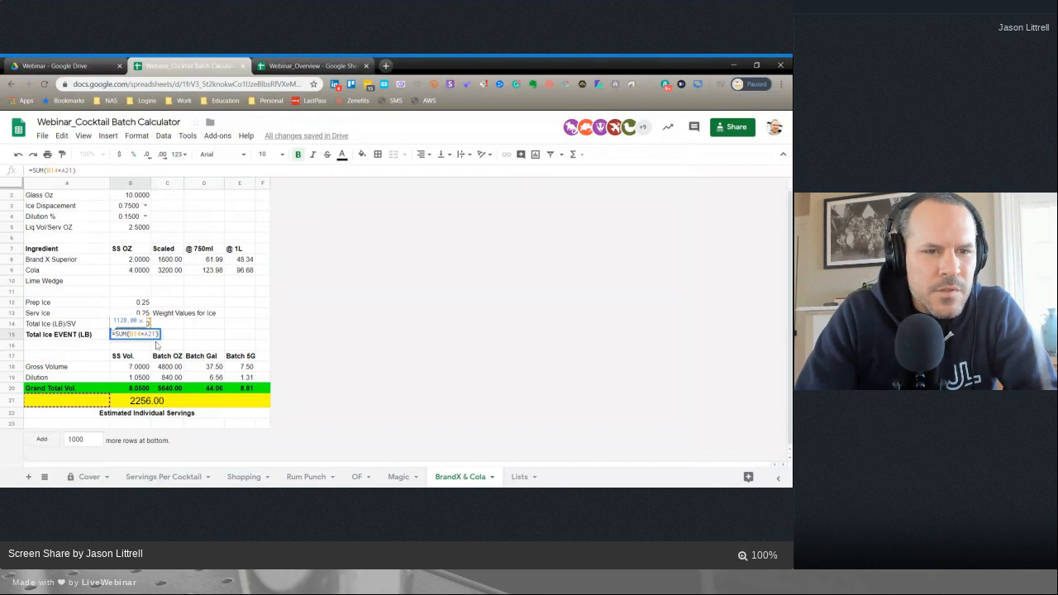
{"action": "key", "text": "BackSpace"}
{"action": "key", "text": "BackSpace"}
{"action": "key", "text": "BackSpace"}
{"action": "key", "text": "BackSpace"}
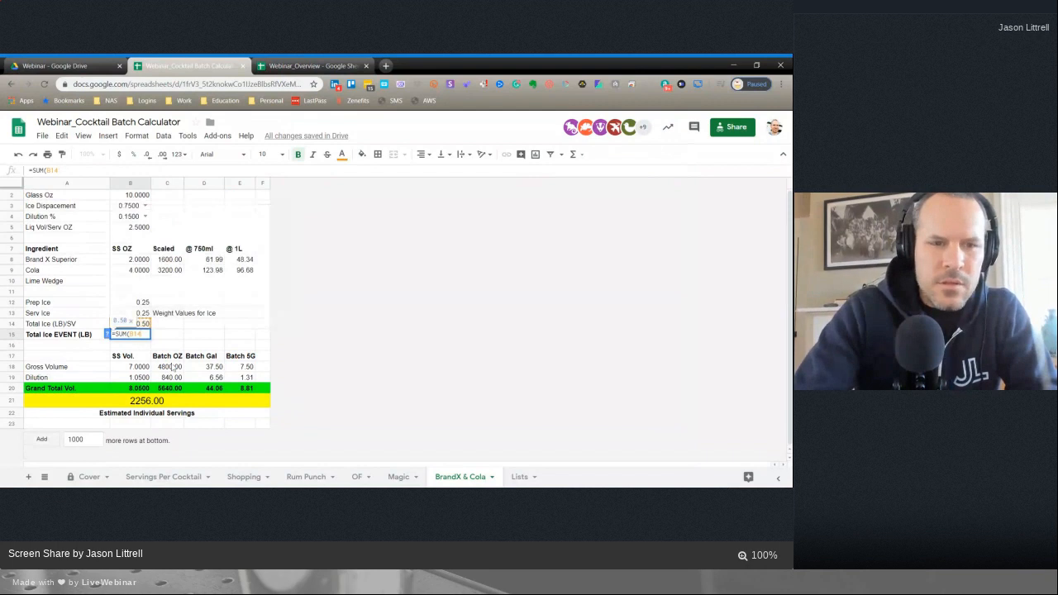
{"action": "scroll", "coordinate": [266, 341], "scroll_direction": "up", "scroll_amount": 1}
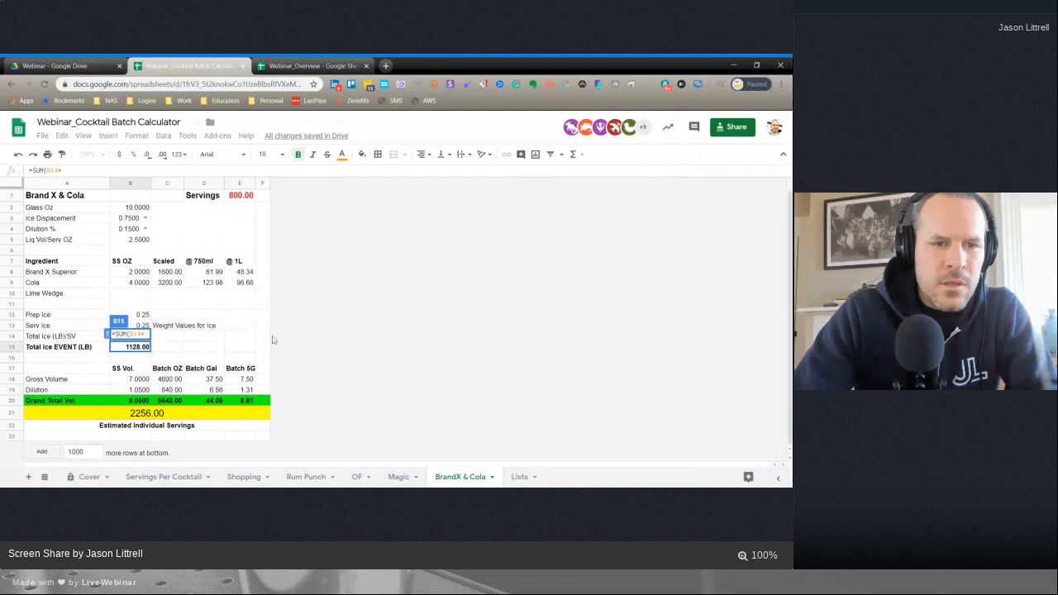
{"action": "left_click", "coordinate": [244, 203]}
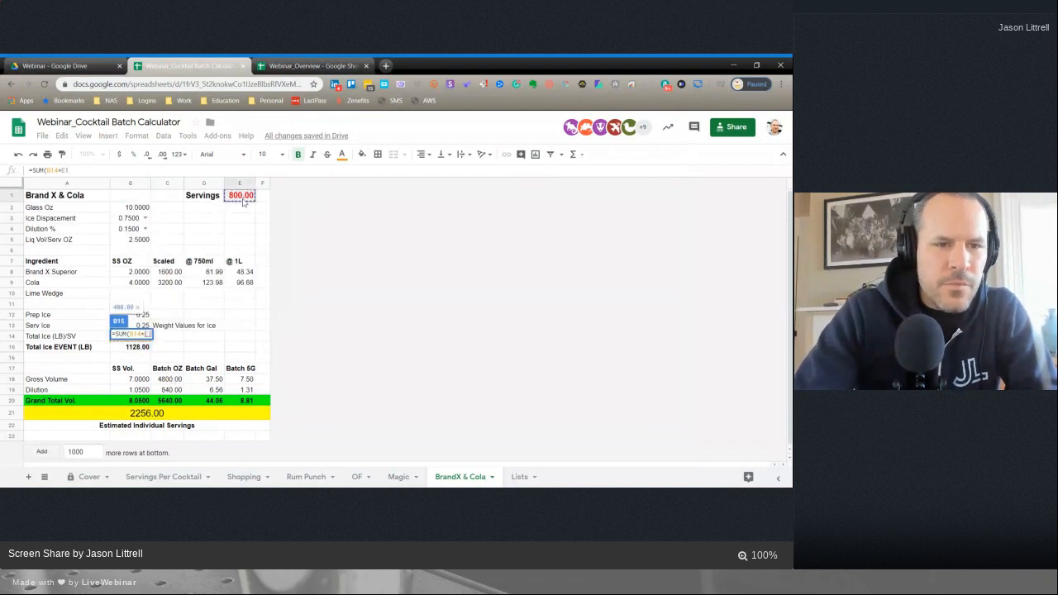
{"action": "key", "text": "Return"}
{"action": "left_click", "coordinate": [217, 316]}
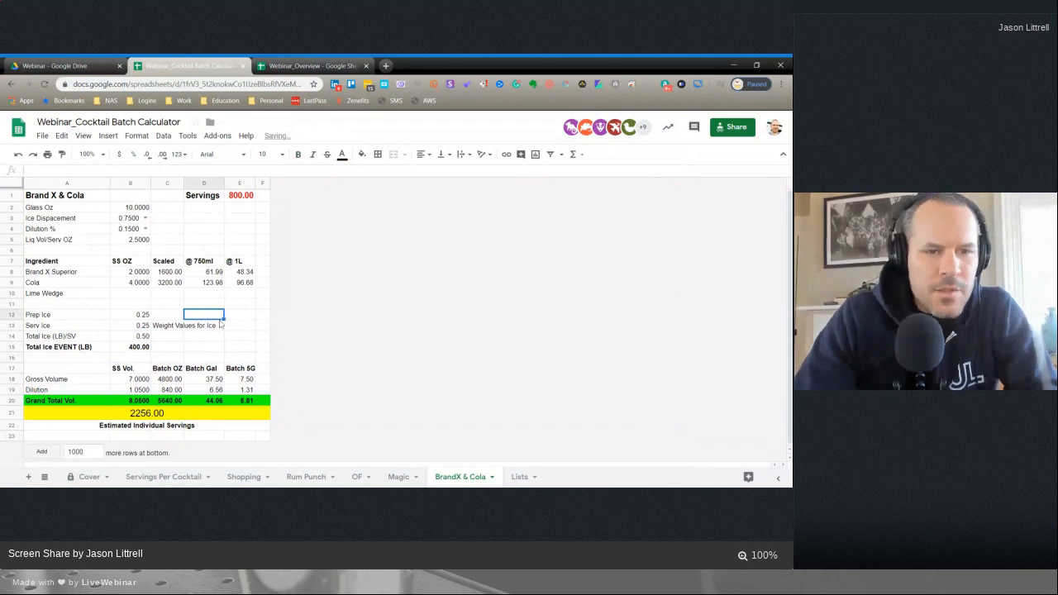
{"action": "left_click", "coordinate": [146, 350]}
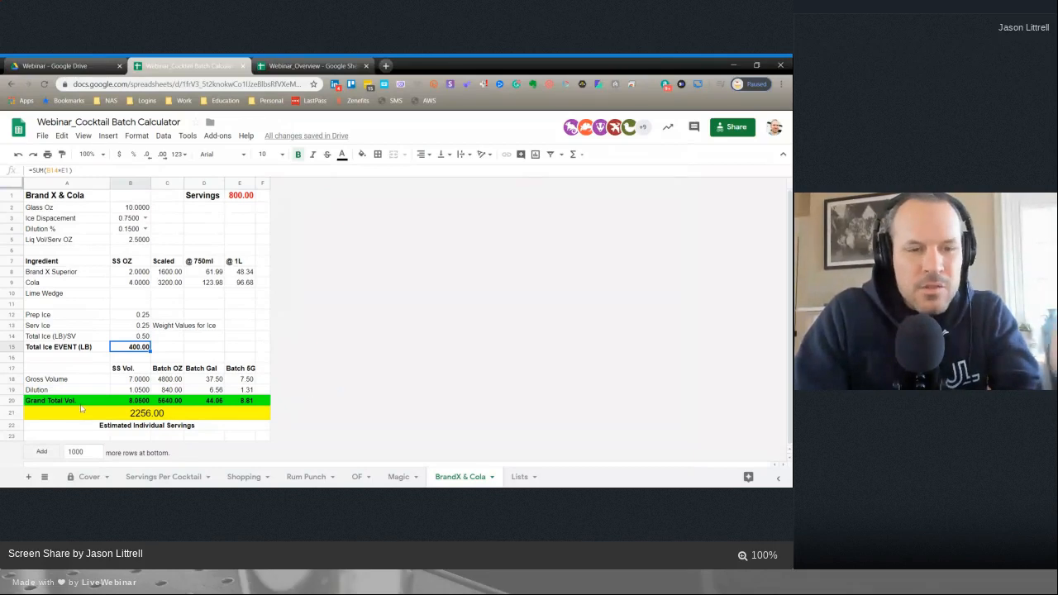
- Correct the SS Vol. Gross Volume formula in B18 so it sums only the ingredient ounces in B8:B9
{"action": "left_click", "coordinate": [140, 383]}
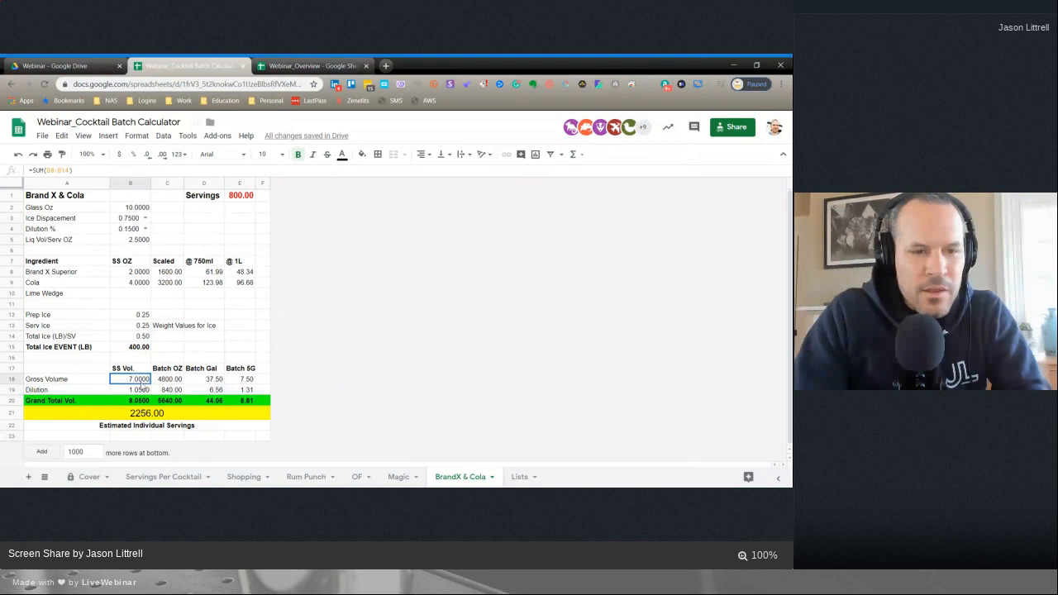
{"action": "double_click", "coordinate": [140, 382]}
{"action": "left_click", "coordinate": [212, 415]}
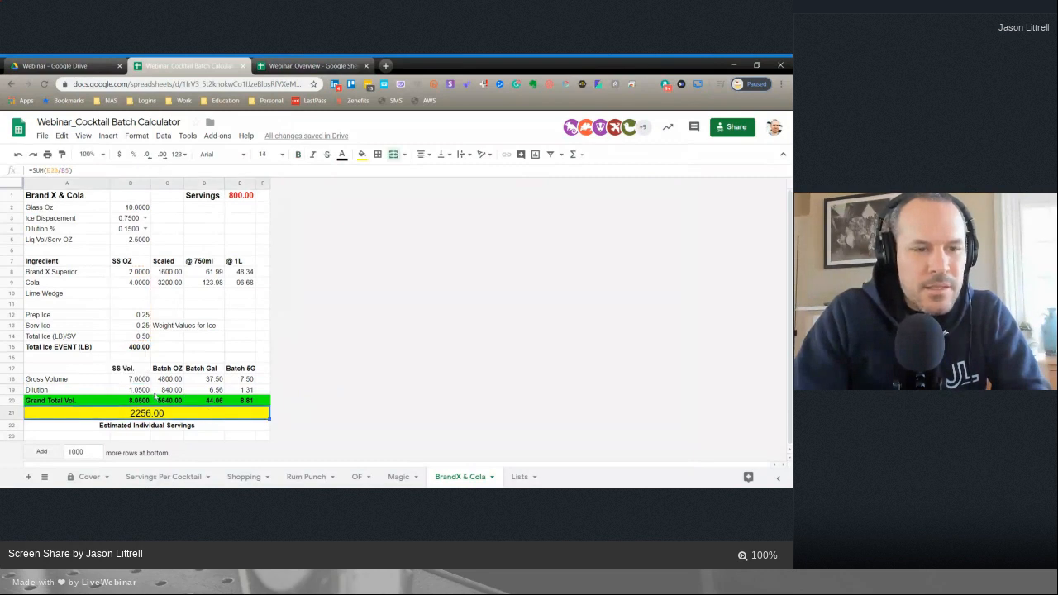
{"action": "double_click", "coordinate": [142, 384]}
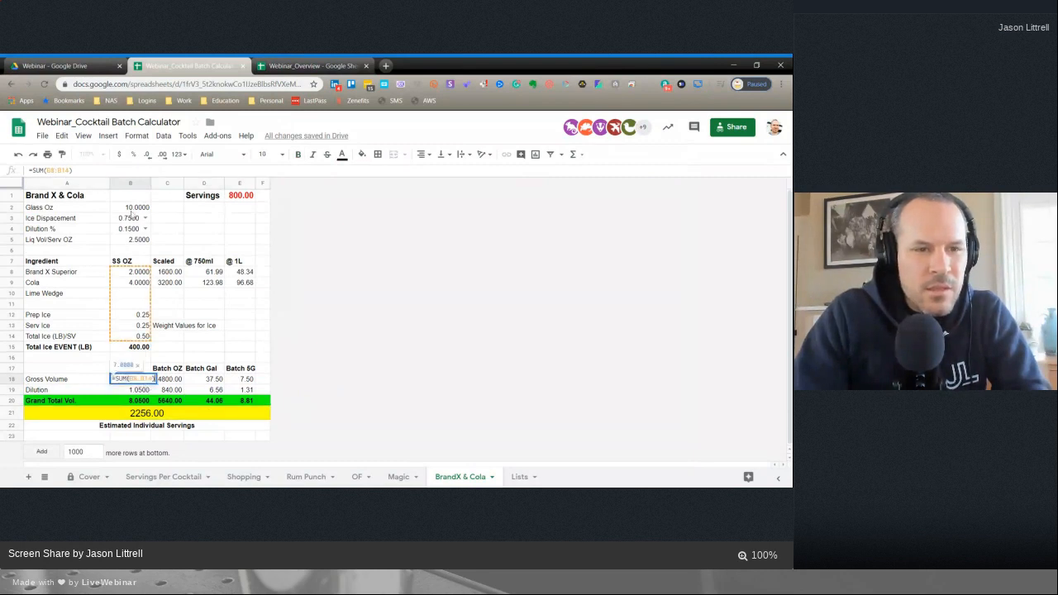
{"action": "key", "text": "Escape"}
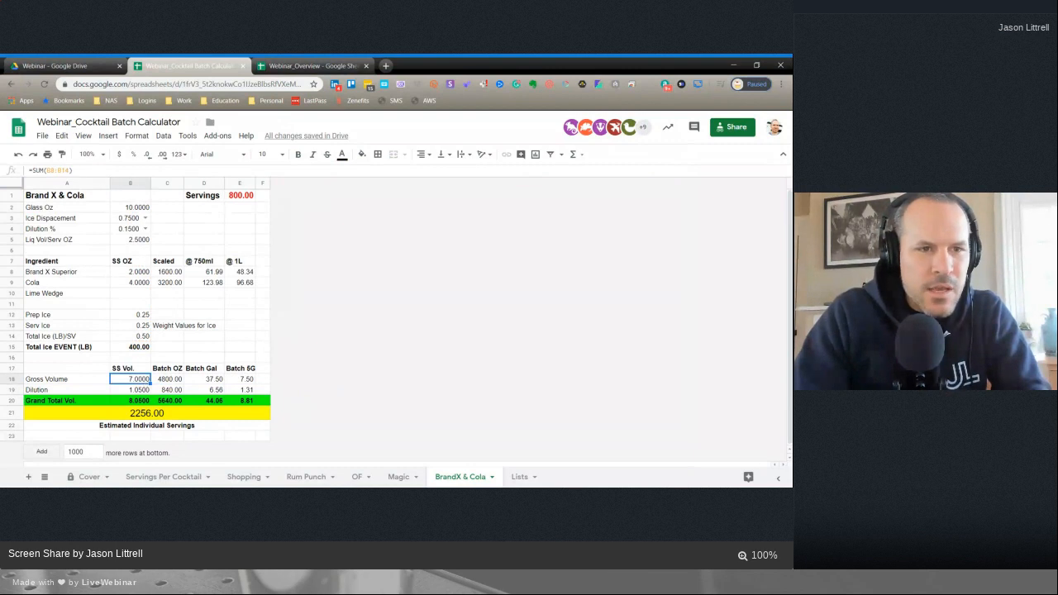
{"action": "left_click_drag", "start_coordinate": [47, 171], "coordinate": [69, 173]}
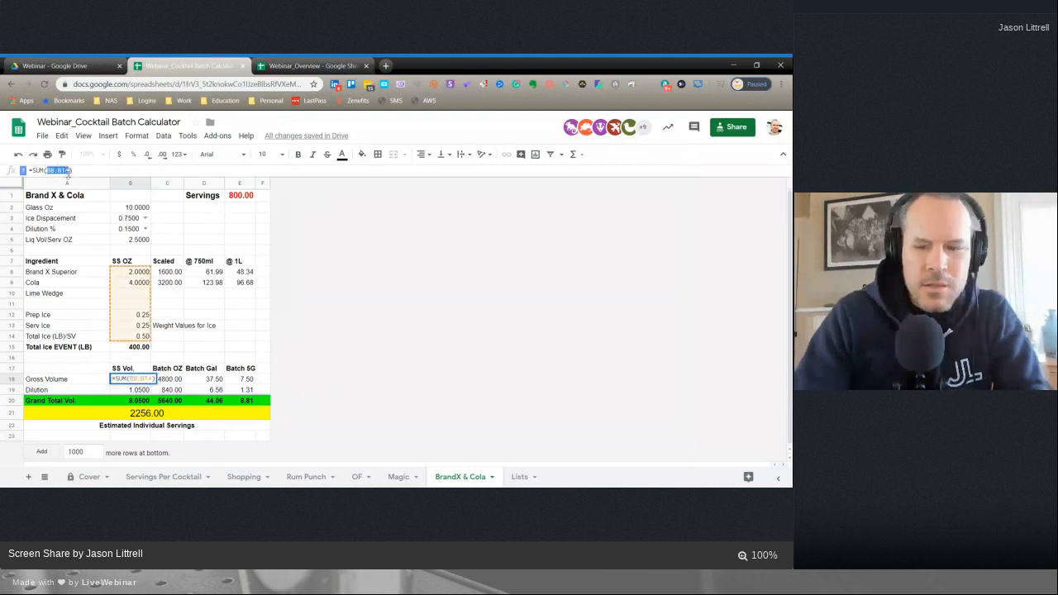
{"action": "key", "text": "BackSpace"}
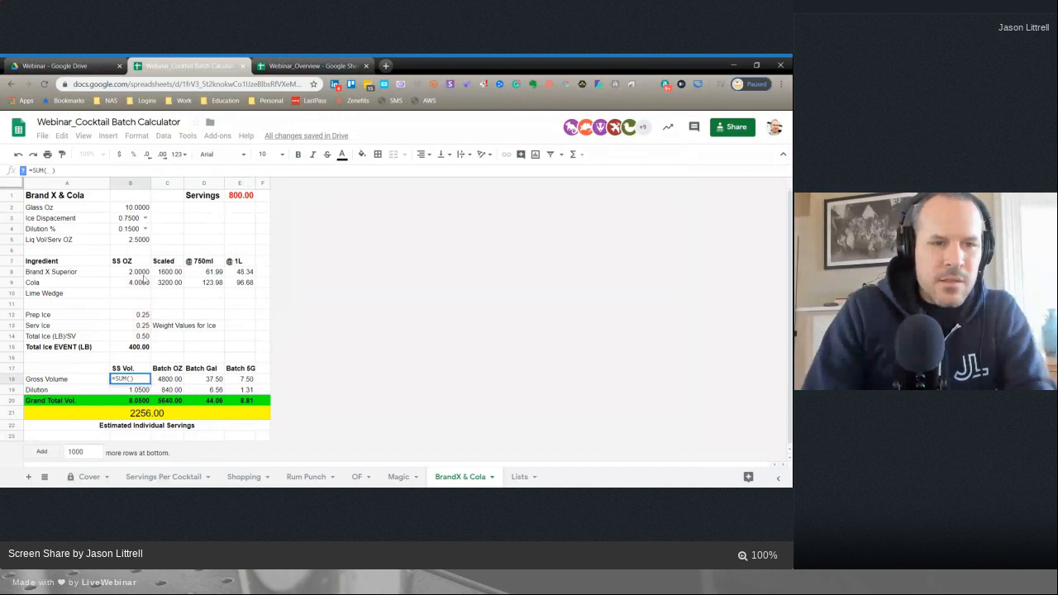
{"action": "left_click_drag", "start_coordinate": [139, 272], "coordinate": [142, 285]}
{"action": "key", "text": "Return"}
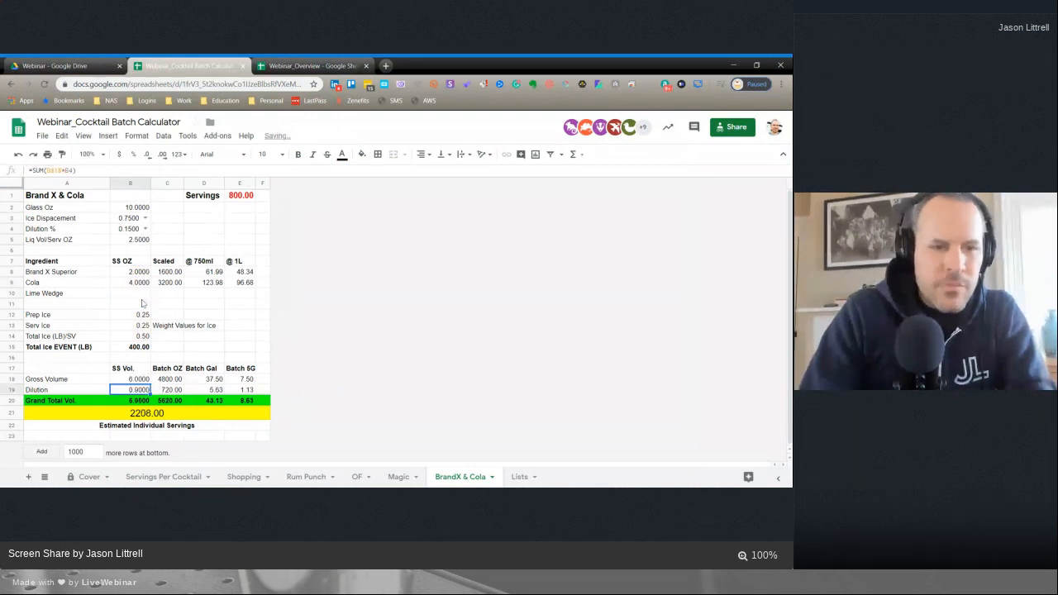
- Check the Gross Volume formulas for Batch OZ, Batch Gal and Batch 5G in C18, D18 and E18
{"action": "left_click", "coordinate": [144, 370]}
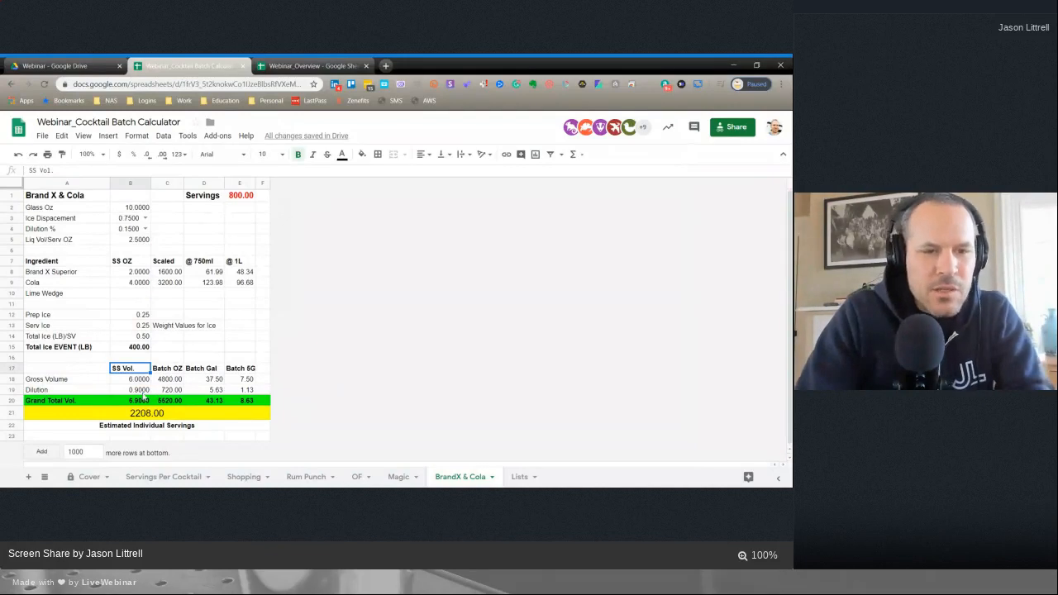
{"action": "left_click", "coordinate": [172, 382]}
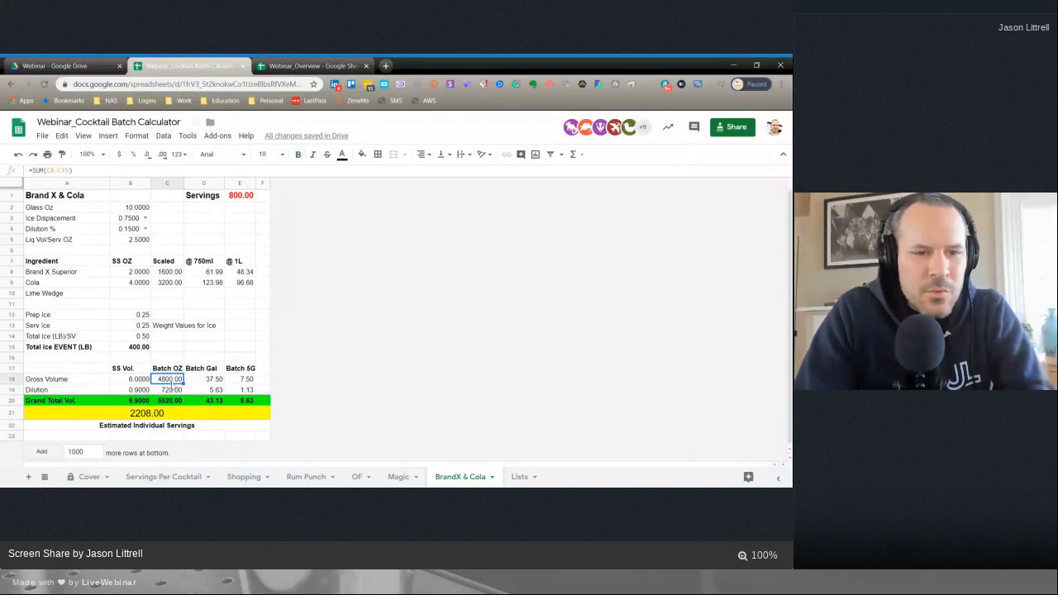
{"action": "left_click", "coordinate": [211, 382]}
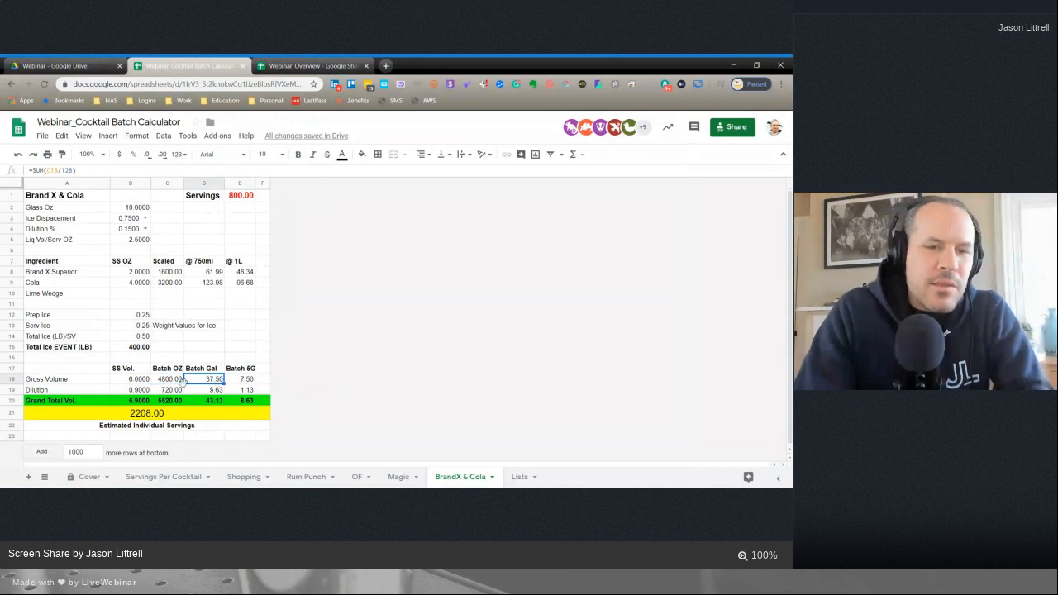
{"action": "left_click", "coordinate": [240, 378]}
{"action": "scroll", "coordinate": [472, 451], "scroll_direction": "down", "scroll_amount": 1}
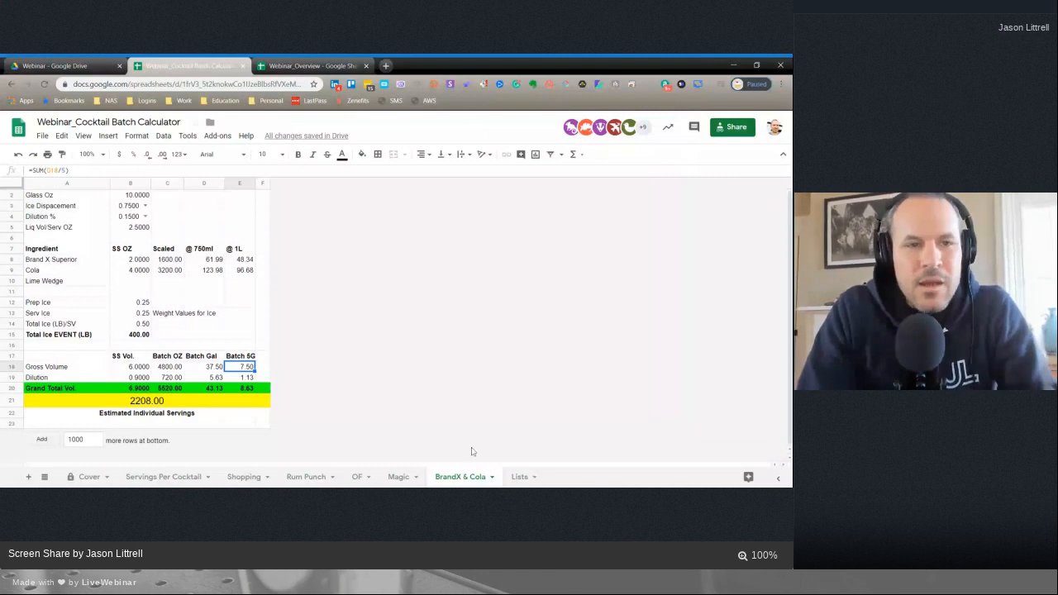
{"action": "scroll", "coordinate": [472, 452], "scroll_direction": "up", "scroll_amount": 1}
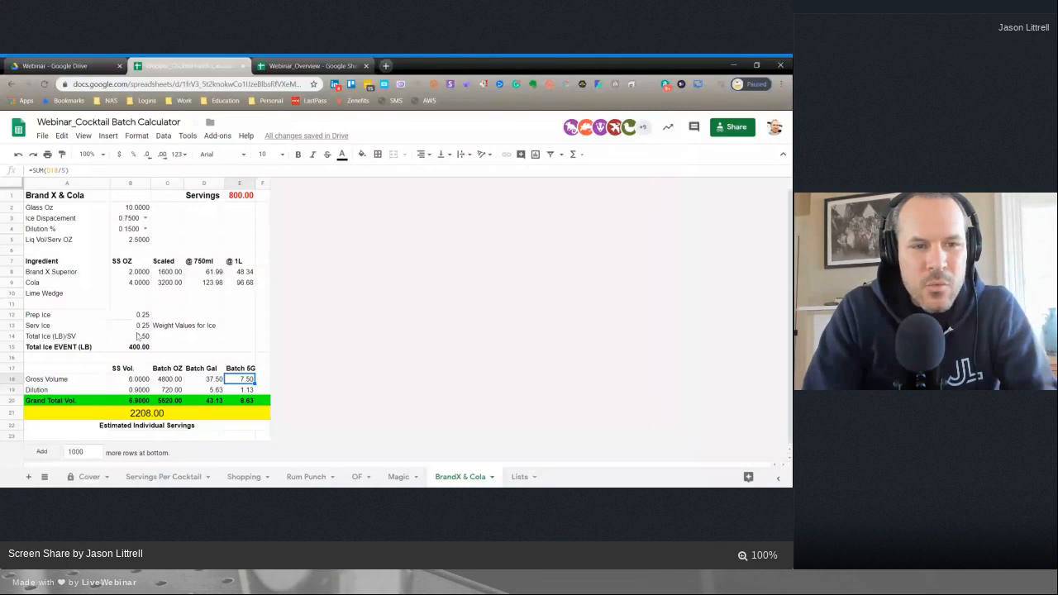
- Set the Servings in E1 to 500 and check the Estimated Individual Servings in row 21
{"action": "left_click", "coordinate": [133, 417]}
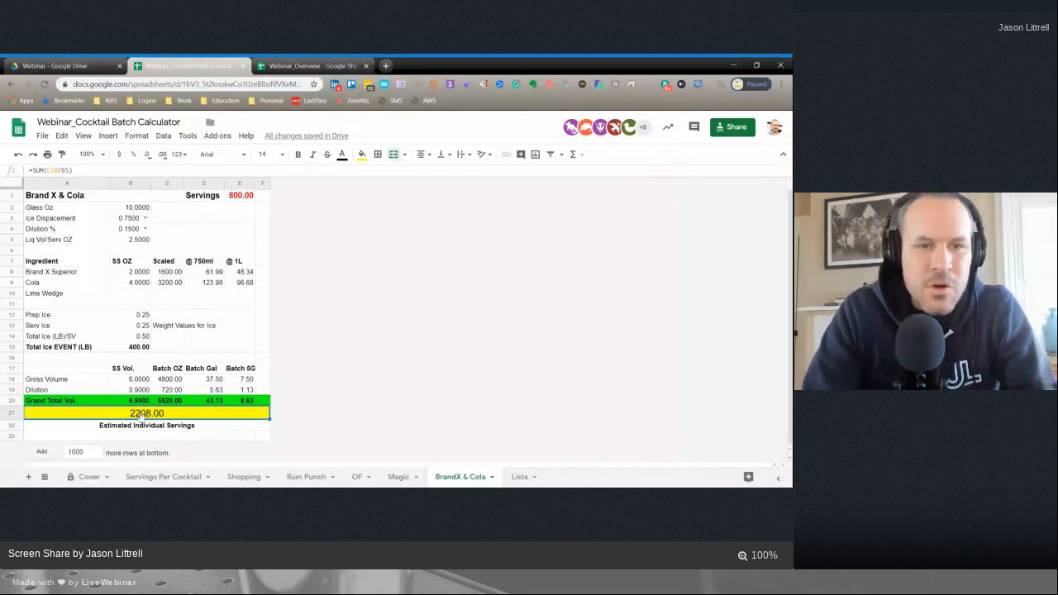
{"action": "left_click", "coordinate": [243, 197]}
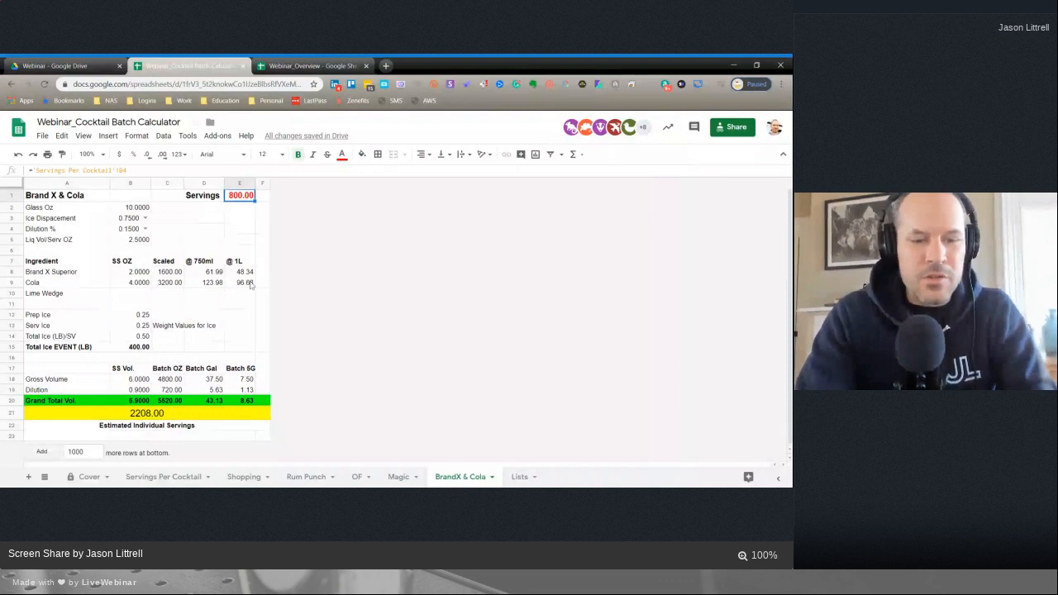
{"action": "type", "text": "500"}
{"action": "key", "text": "Return"}
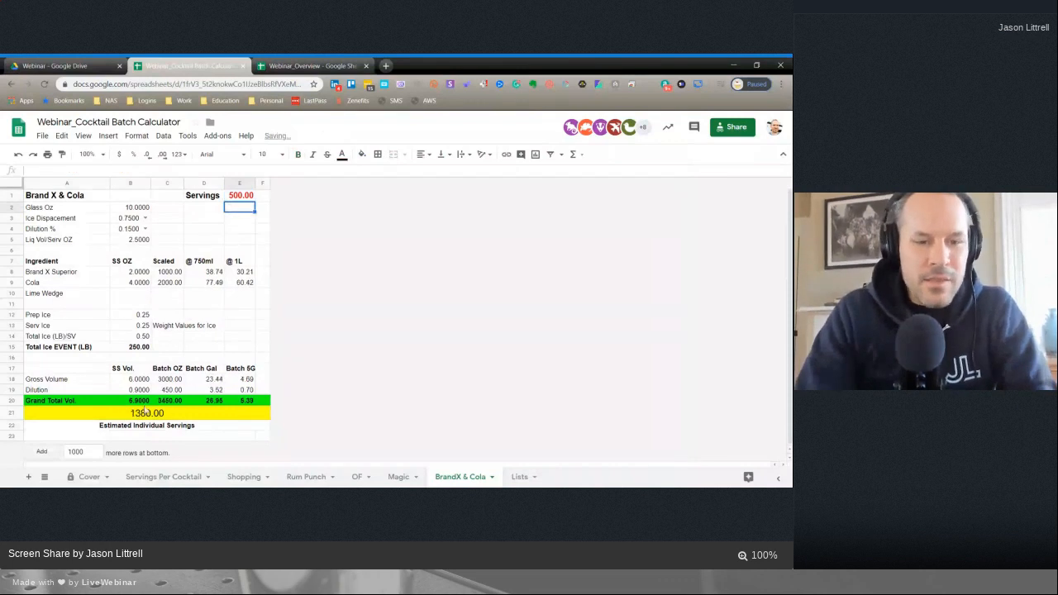
{"action": "left_click", "coordinate": [137, 418]}
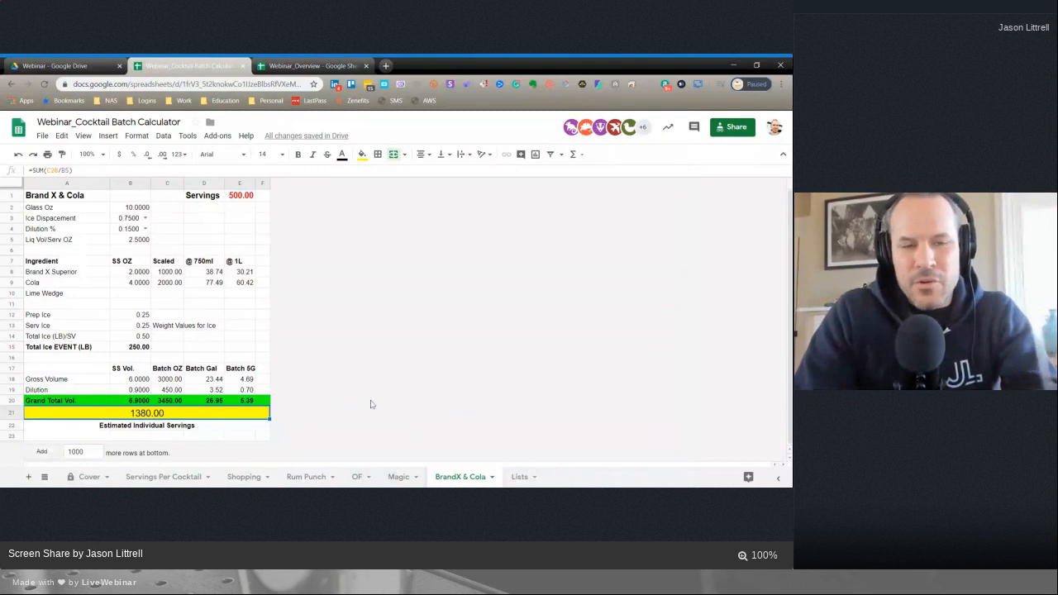
- Change the cocktail title in A1 of the Magic sheet to "Brand X Magic"
{"action": "left_click", "coordinate": [399, 478]}
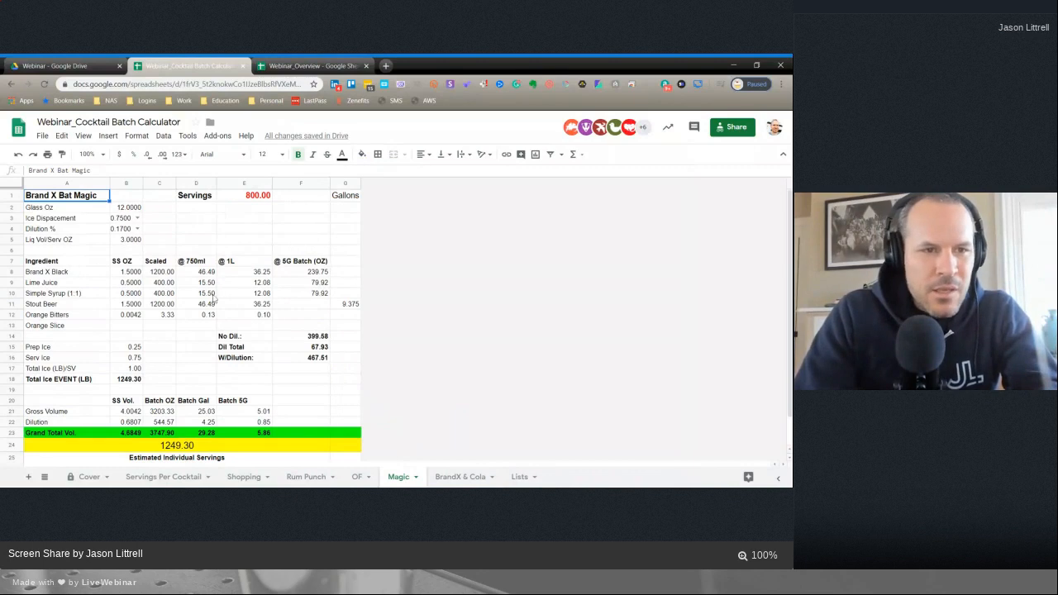
{"action": "double_click", "coordinate": [71, 195]}
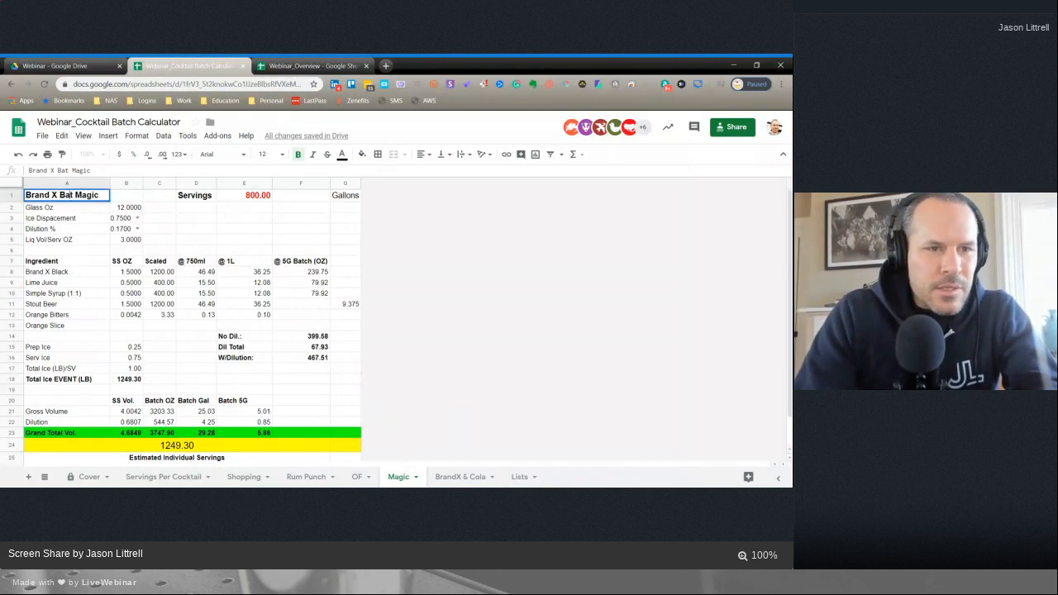
{"action": "left_click_drag", "start_coordinate": [59, 196], "coordinate": [71, 195]}
{"action": "key", "text": "Delete"}
{"action": "key", "text": "Delete"}
{"action": "key", "text": "Delete"}
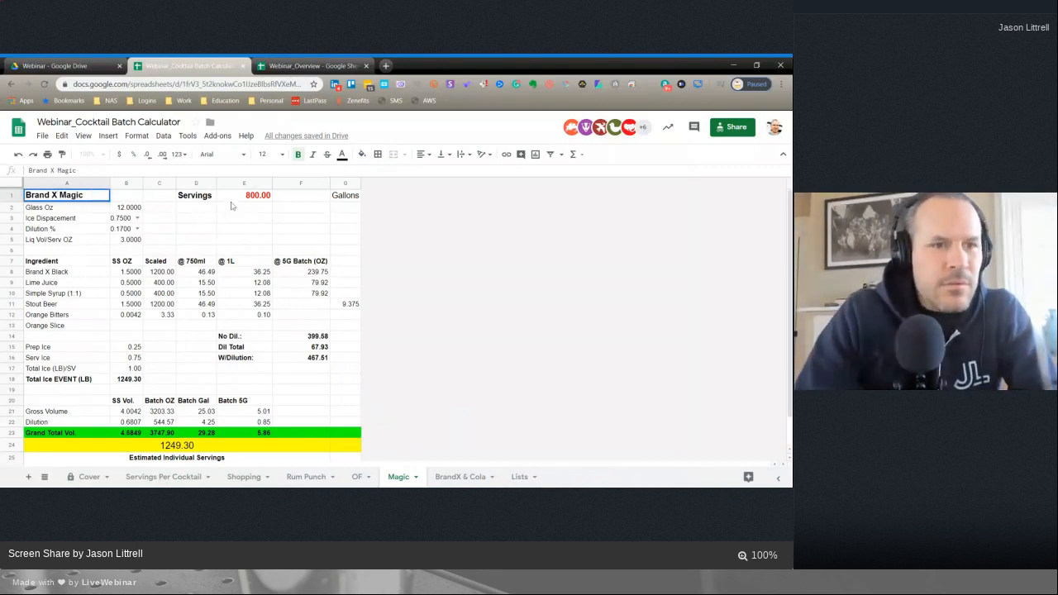
{"action": "left_click", "coordinate": [231, 284]}
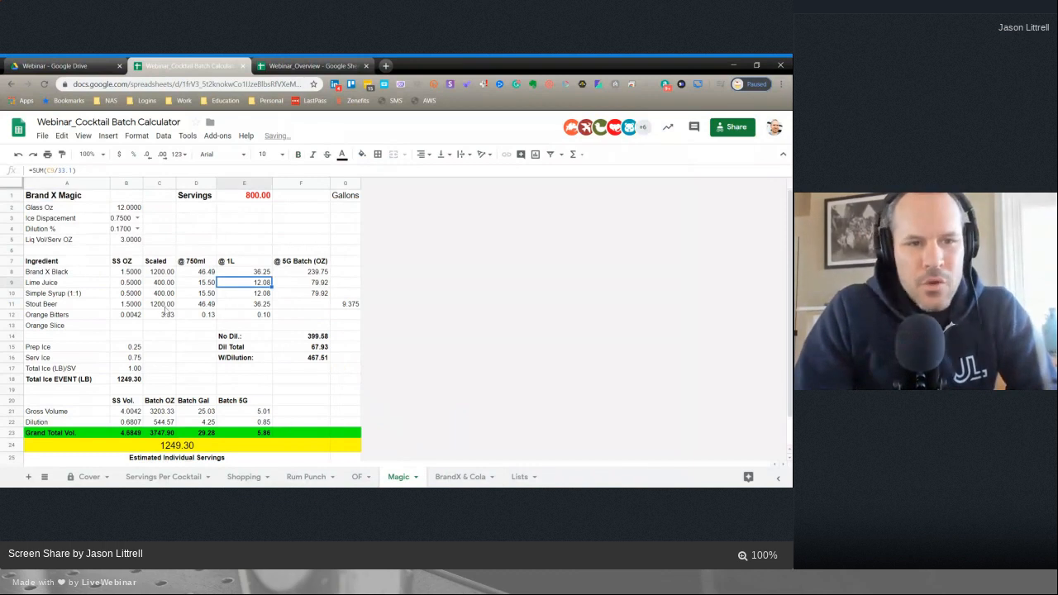
- Check the Estimated Individual Servings formula in row 24 of the Magic sheet and the cells it references
{"action": "left_click", "coordinate": [170, 447]}
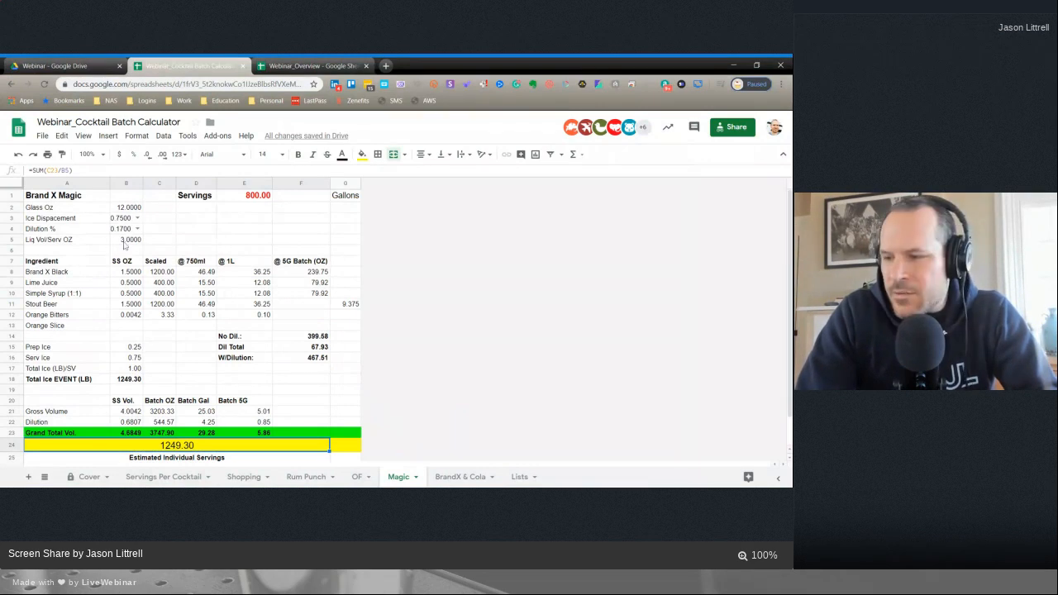
{"action": "double_click", "coordinate": [184, 449]}
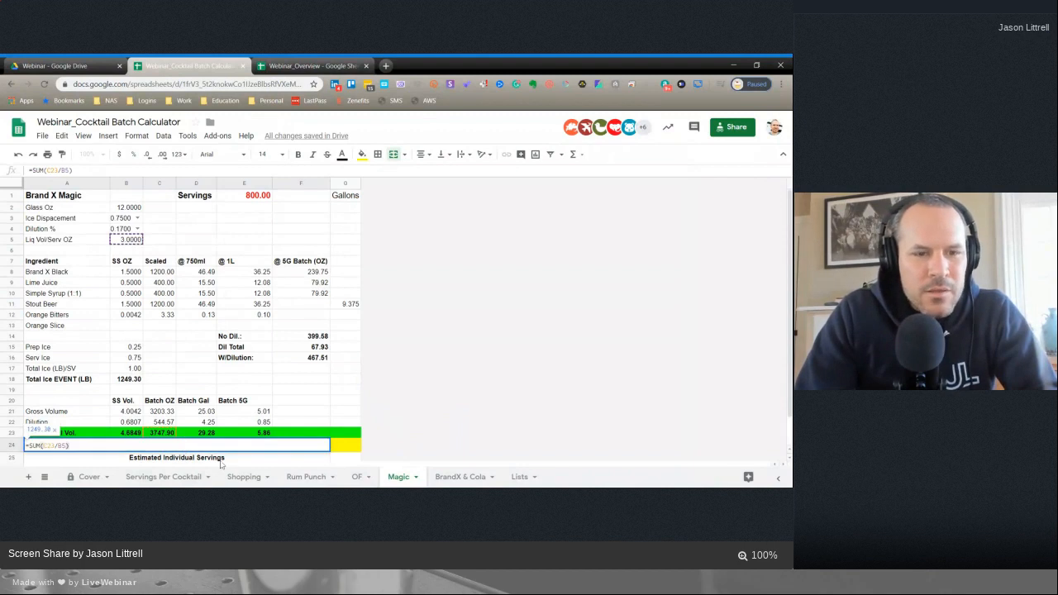
{"action": "key", "text": "Escape"}
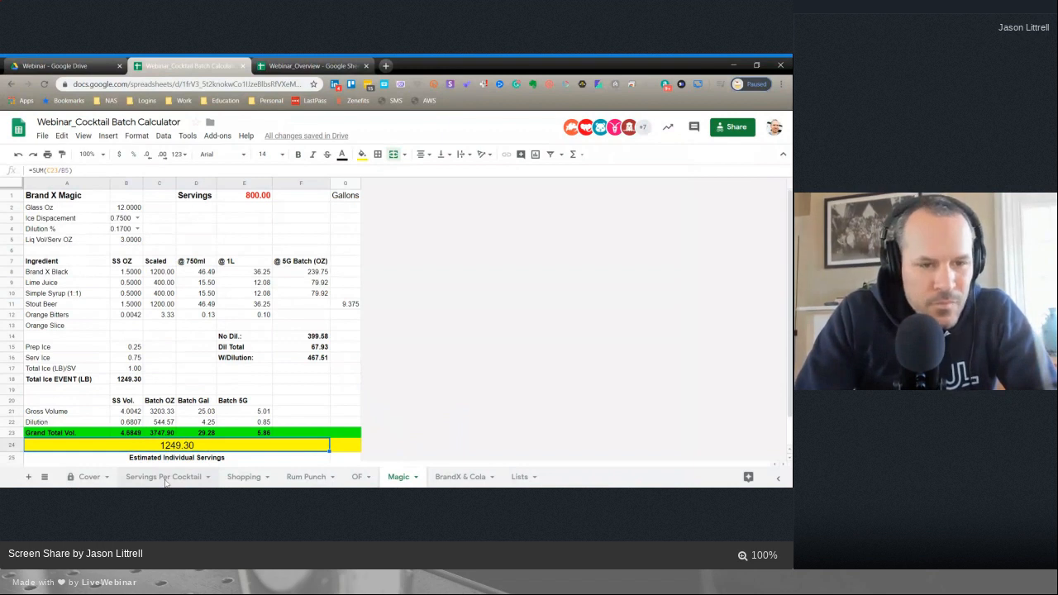
- Check the Est. Actual Servings formula in B9 of the Servings Per Cocktail sheet
{"action": "left_click", "coordinate": [165, 481]}
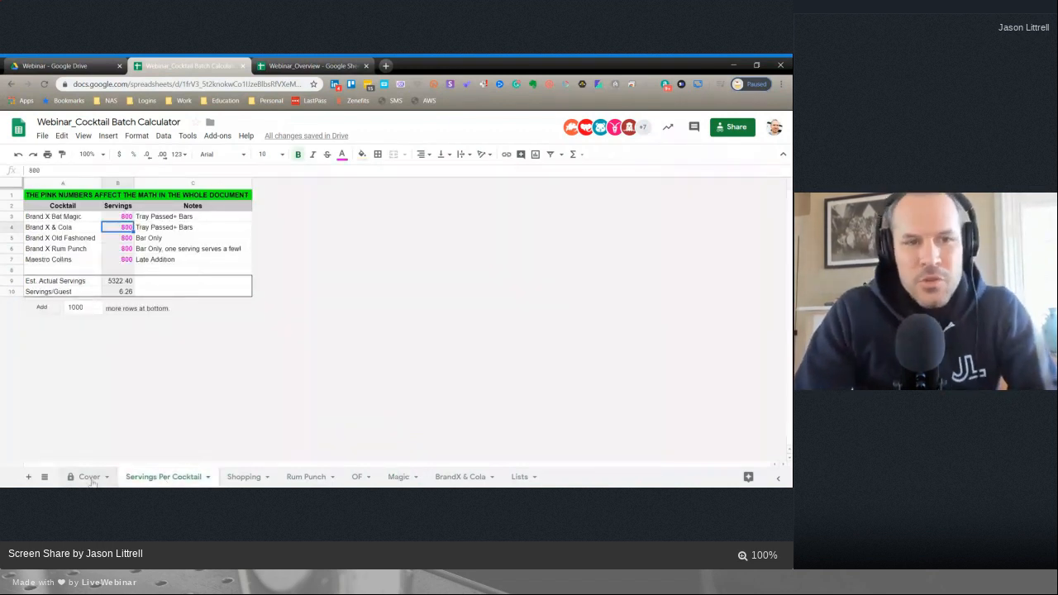
{"action": "left_click", "coordinate": [144, 291]}
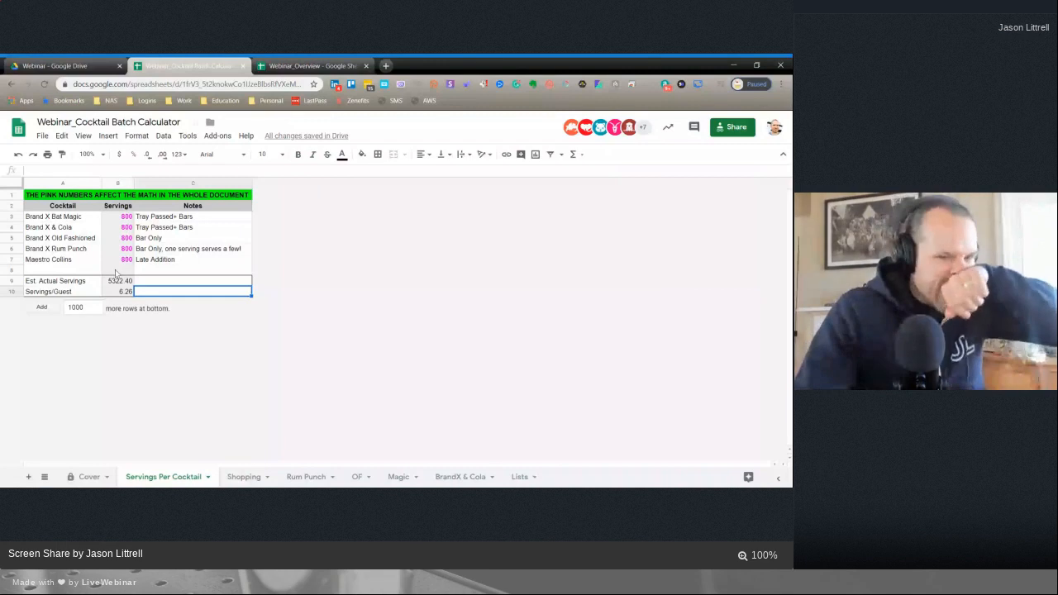
{"action": "left_click", "coordinate": [118, 280]}
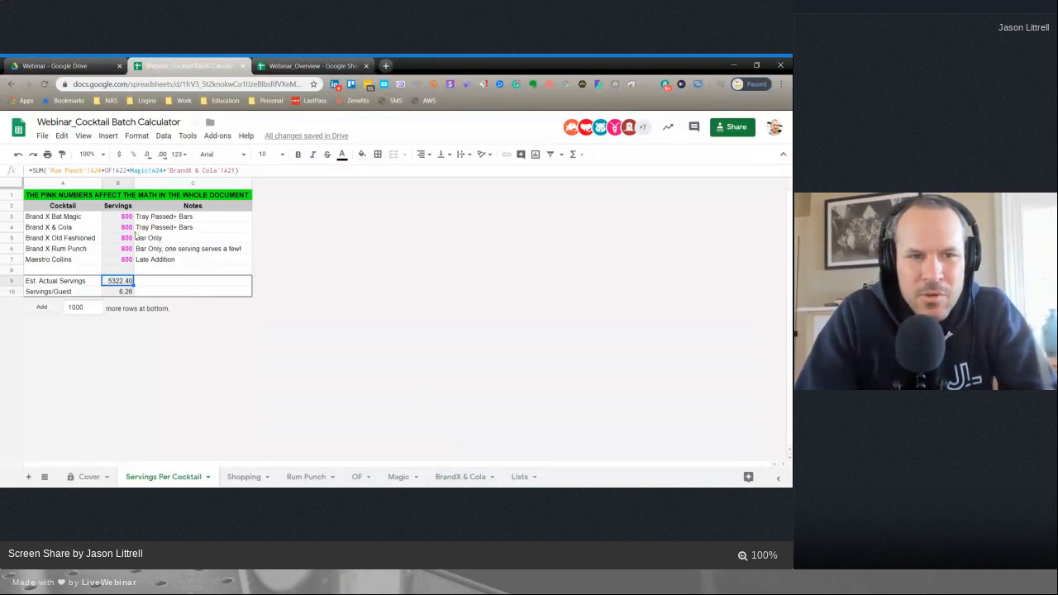
{"action": "left_click", "coordinate": [118, 273]}
{"action": "left_click", "coordinate": [120, 280]}
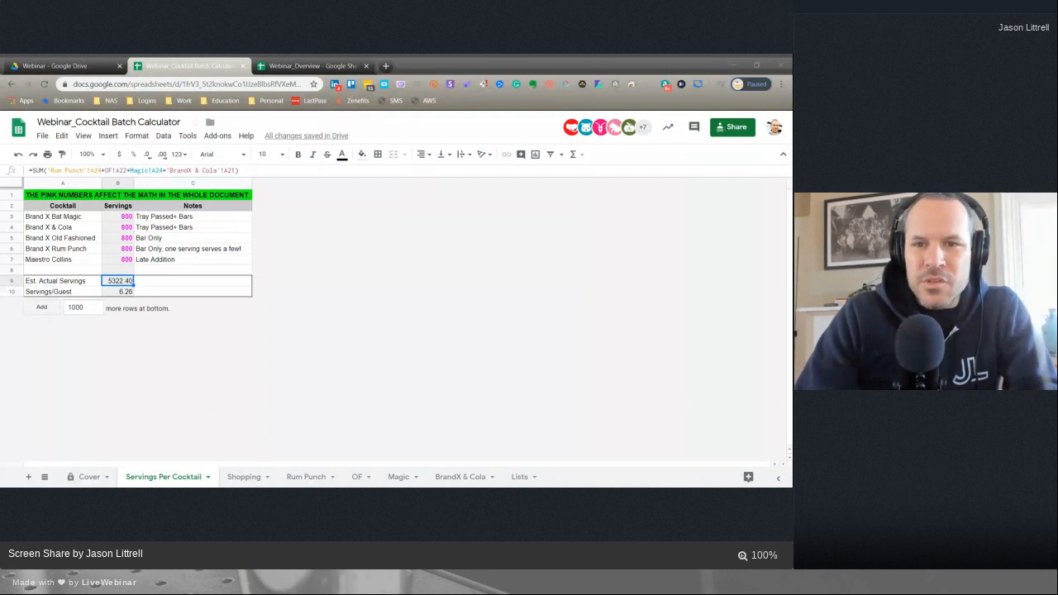
{"action": "left_click", "coordinate": [247, 375]}
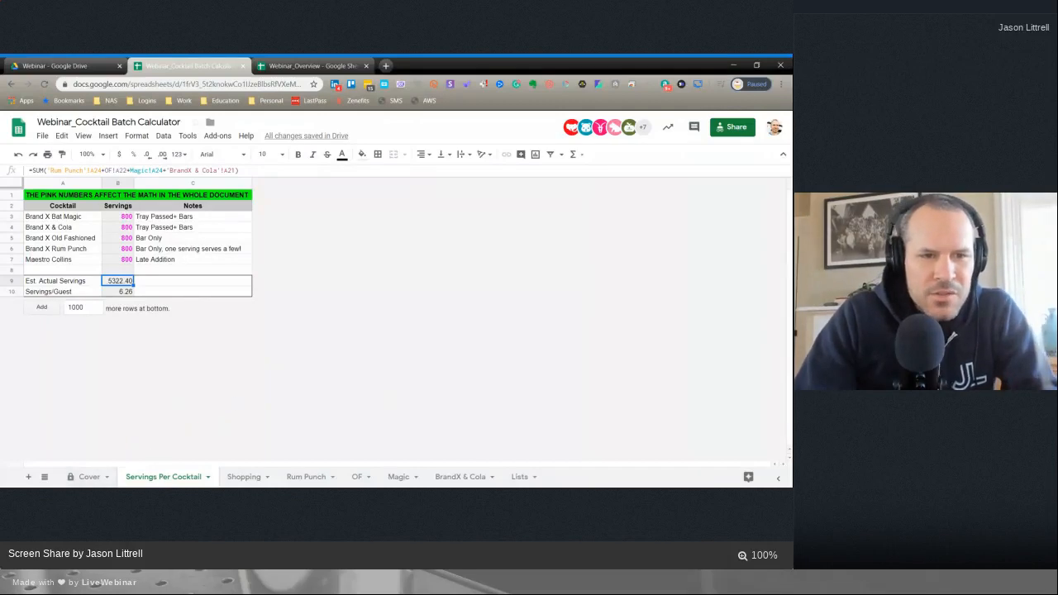
- Check the Servings/Guest formula in B10 and the guest count it references on the Cover sheet
{"action": "left_click", "coordinate": [125, 292]}
{"action": "left_click", "coordinate": [124, 284]}
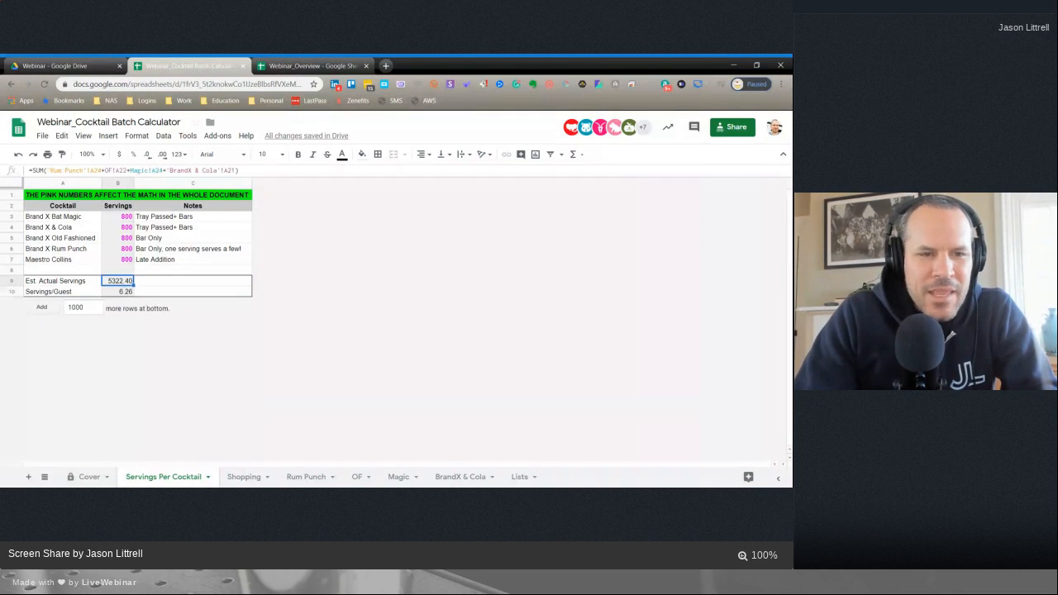
{"action": "left_click", "coordinate": [121, 293]}
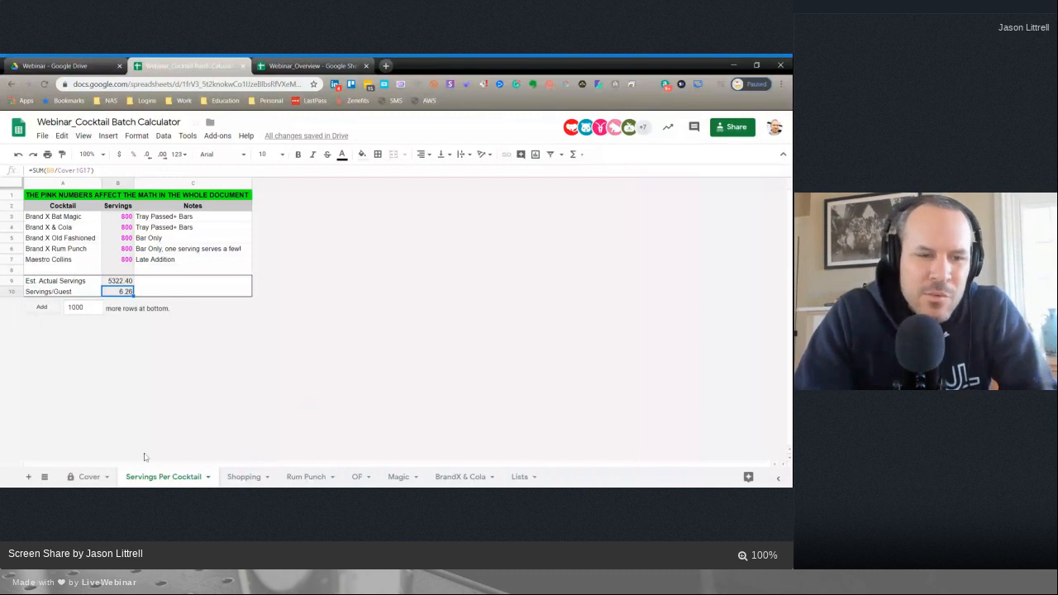
{"action": "left_click", "coordinate": [91, 477]}
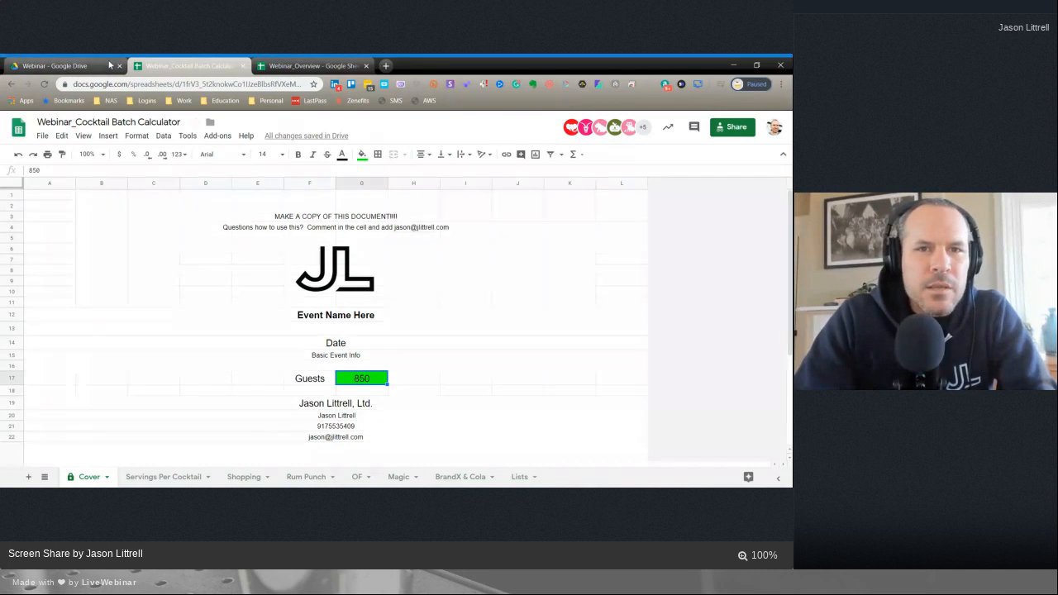
- Switch to the Webinar_Overview spreadsheet and increase the height of row 7 so its text shows in full
{"action": "left_click", "coordinate": [300, 66]}
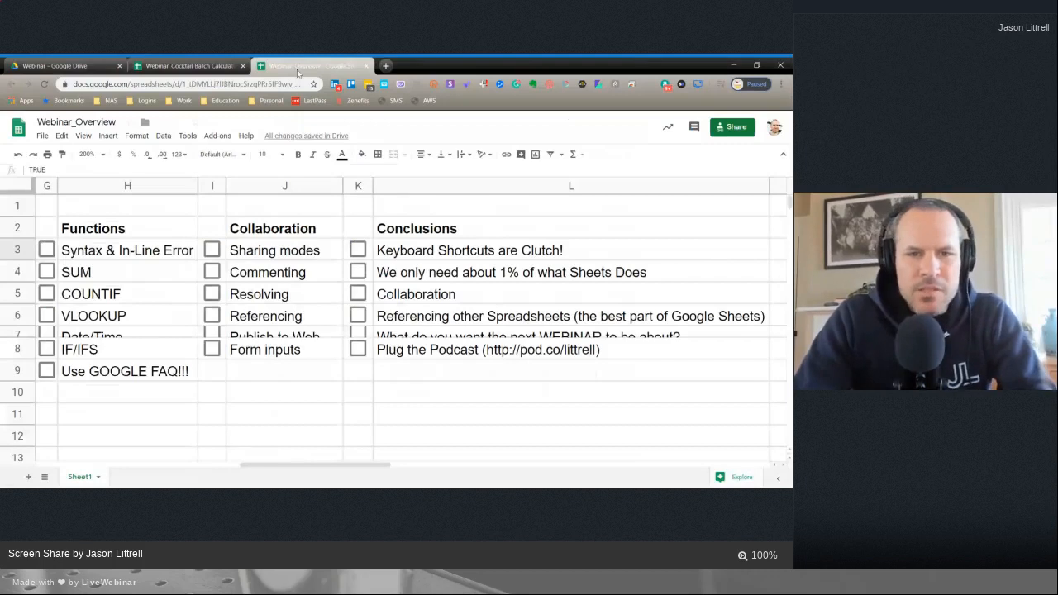
{"action": "scroll", "coordinate": [465, 242], "scroll_direction": "right", "scroll_amount": 3}
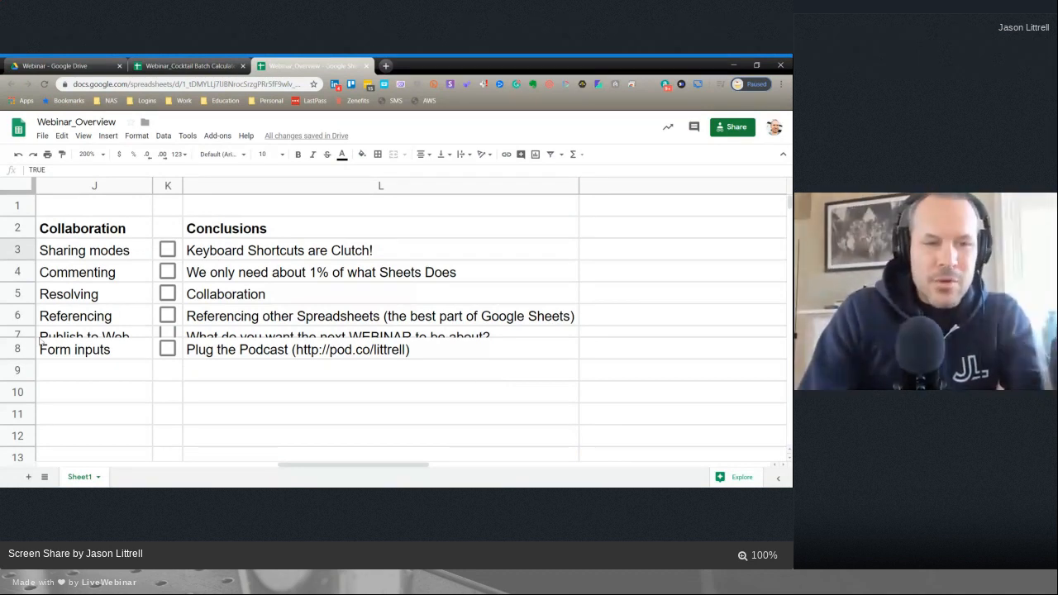
{"action": "left_click_drag", "start_coordinate": [28, 336], "coordinate": [28, 351]}
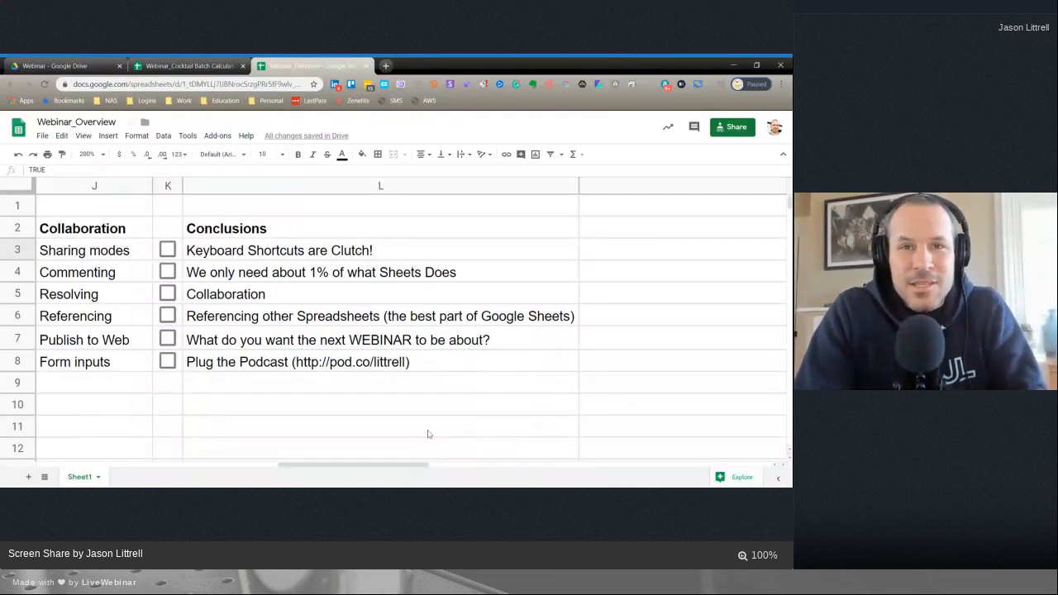
- Enter the podcast's web address from L8 as a separate link in L9 of the Conclusions column
{"action": "left_click", "coordinate": [425, 363]}
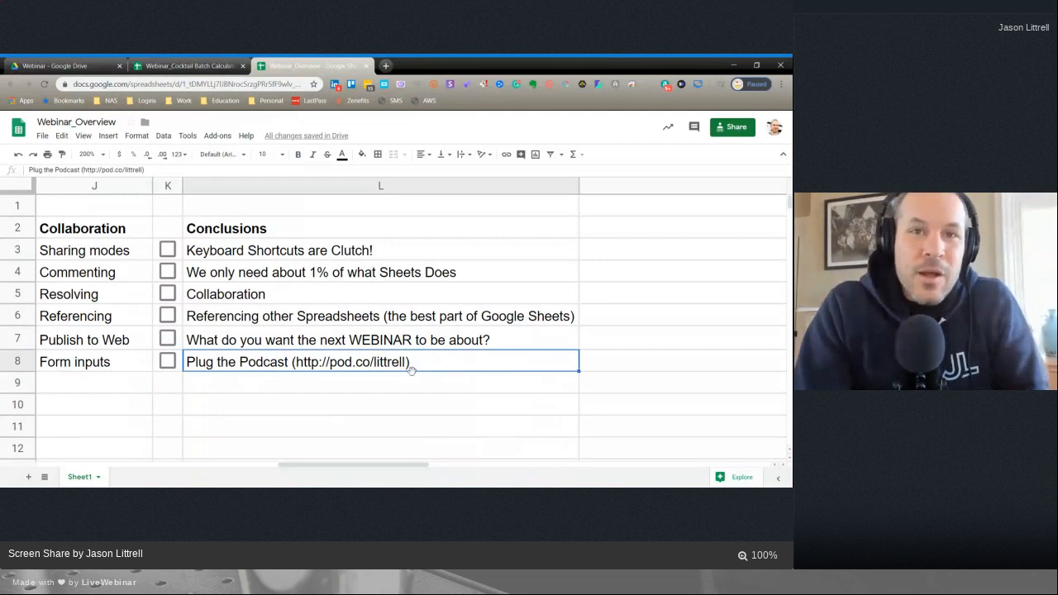
{"action": "left_click", "coordinate": [318, 390]}
{"action": "type", "text": "http://www"}
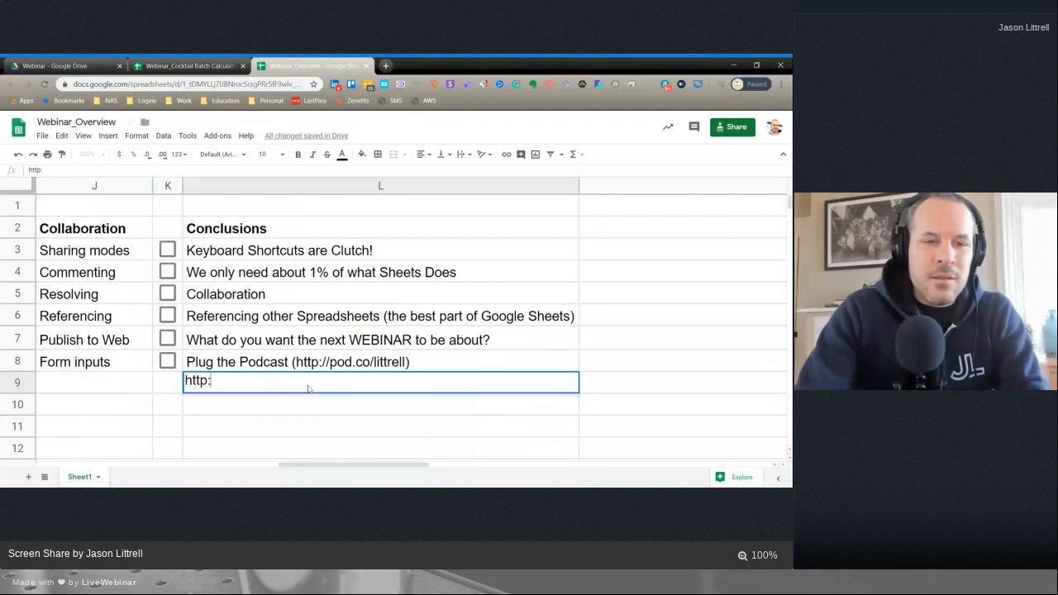
{"action": "key", "text": "BackSpace"}
{"action": "key", "text": "BackSpace"}
{"action": "key", "text": "BackSpace"}
{"action": "type", "text": "po"}
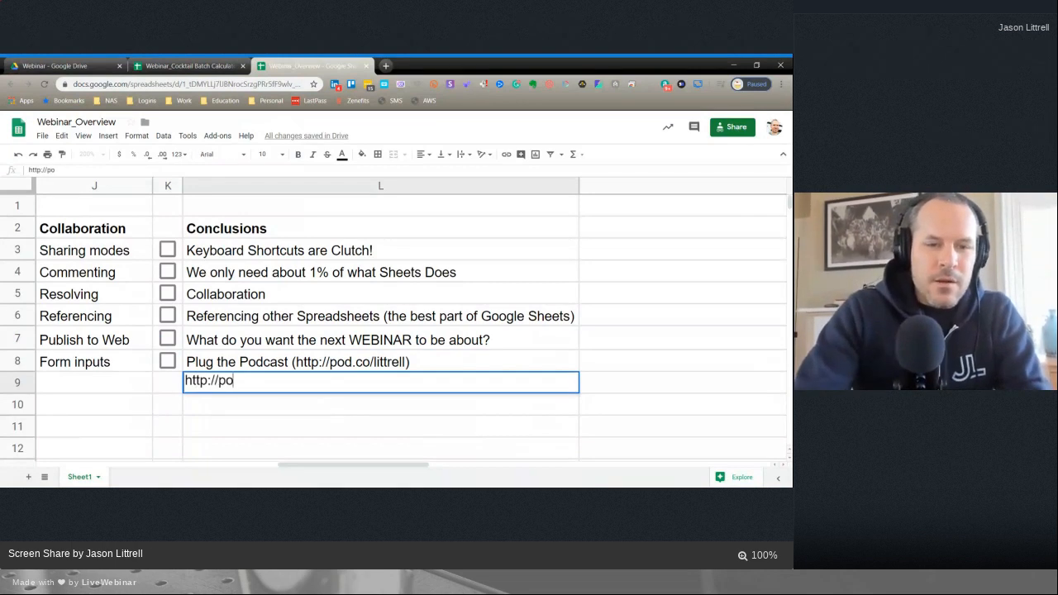
{"action": "type", "text": "d.co/littrell"}
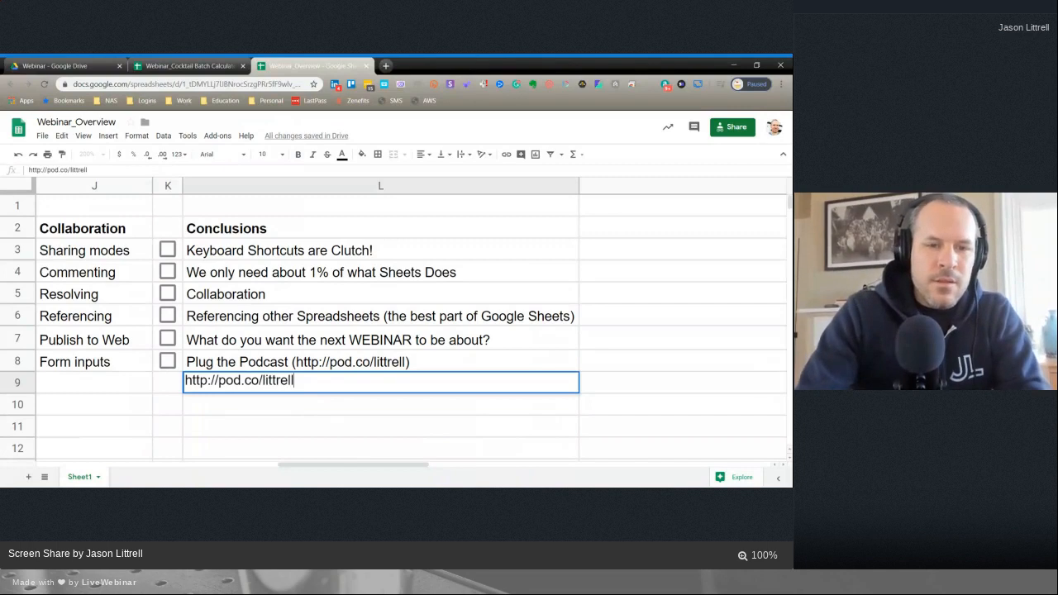
{"action": "key", "text": "Return"}
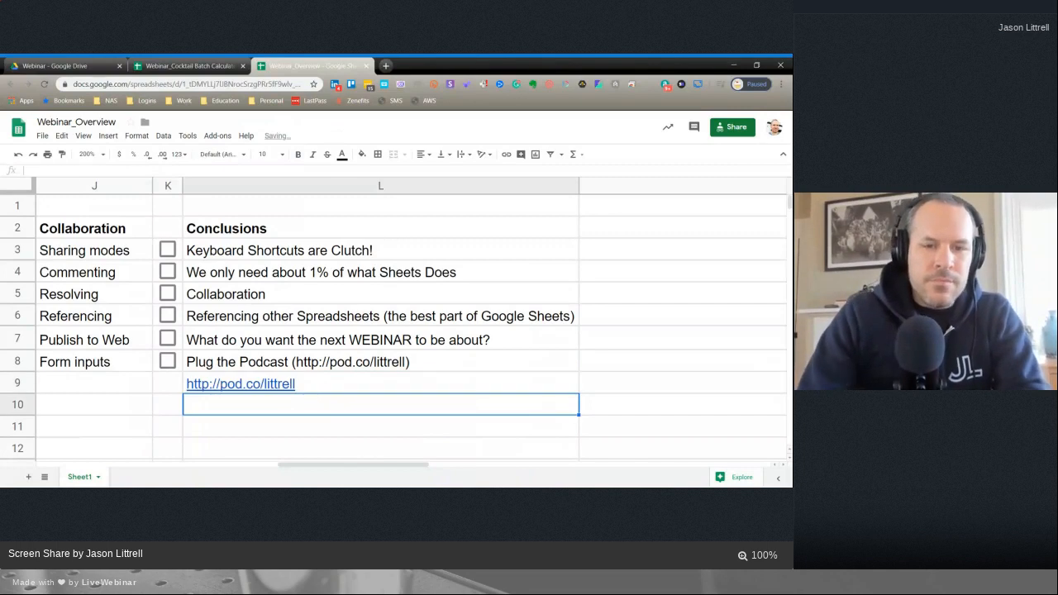
{"action": "left_click", "coordinate": [312, 385]}
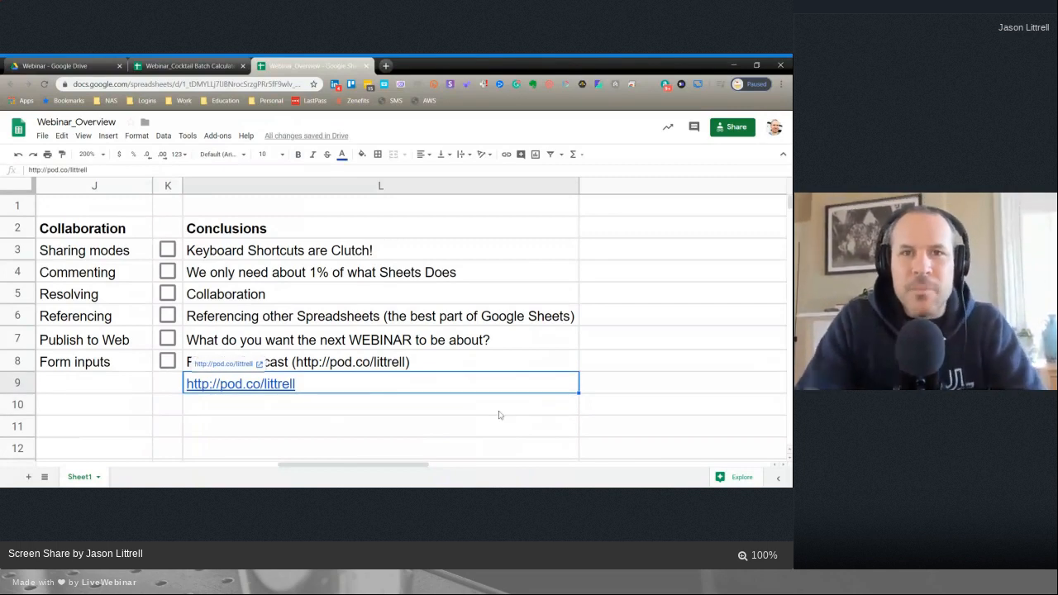